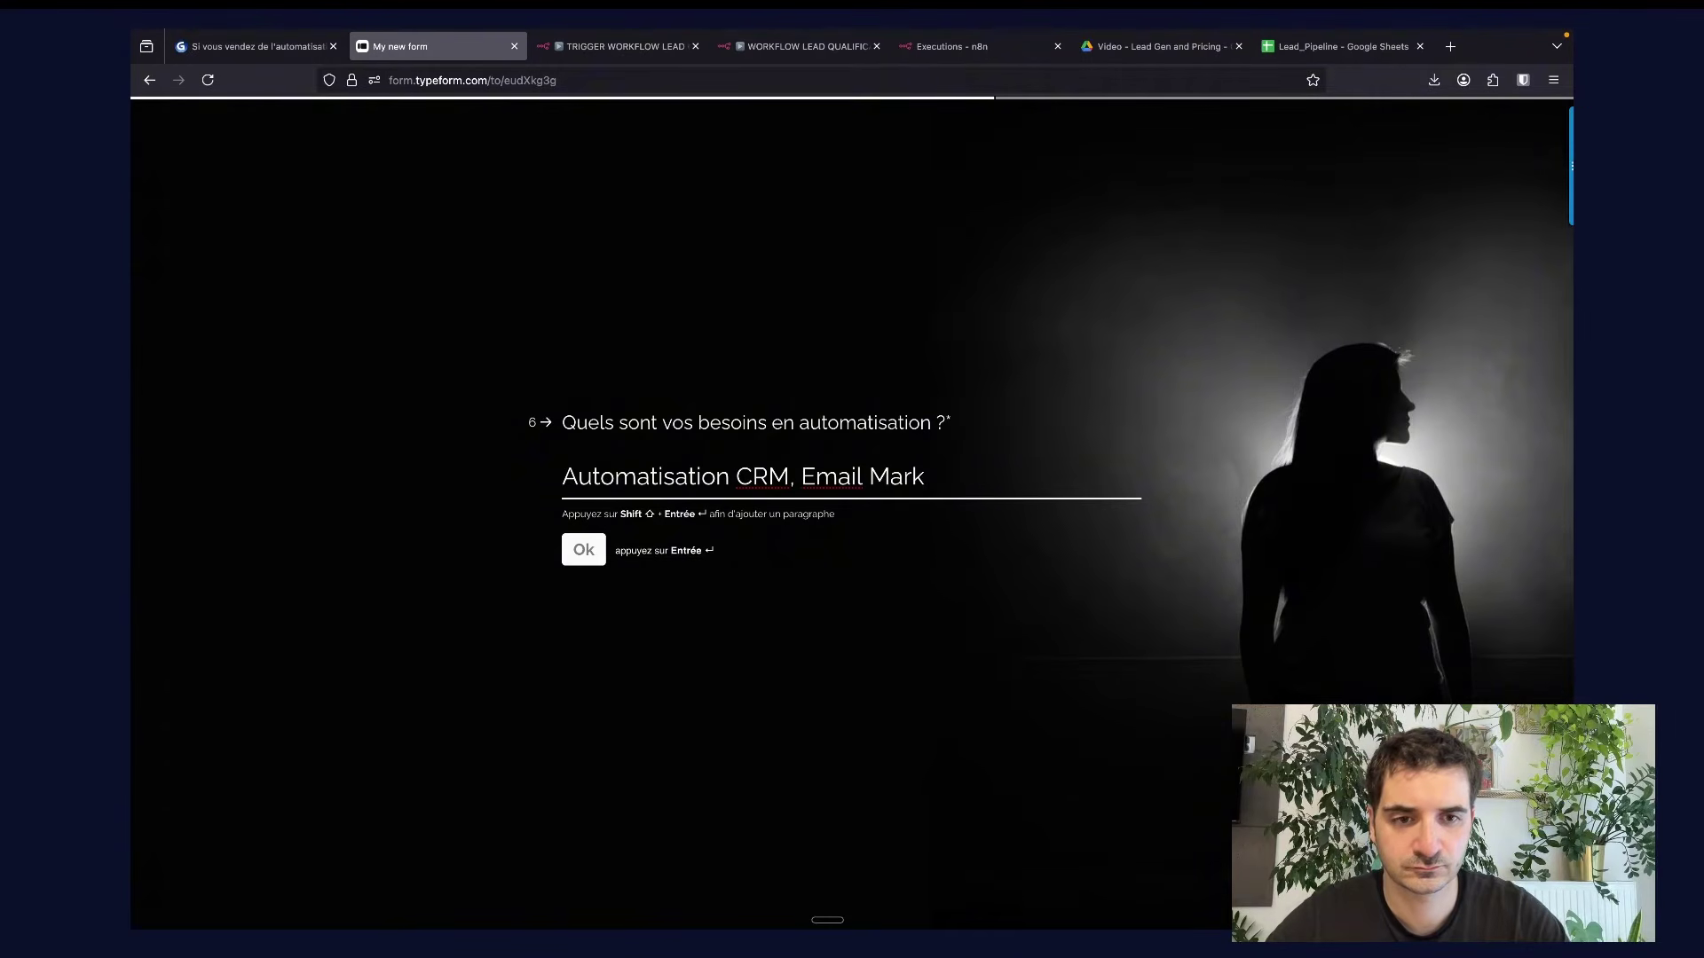
Answer the remaining questions (Email Marketing; Hubspot, Mailchimp; 15; 10000; immediate) and submit the form.
type("eting")
key("Return")
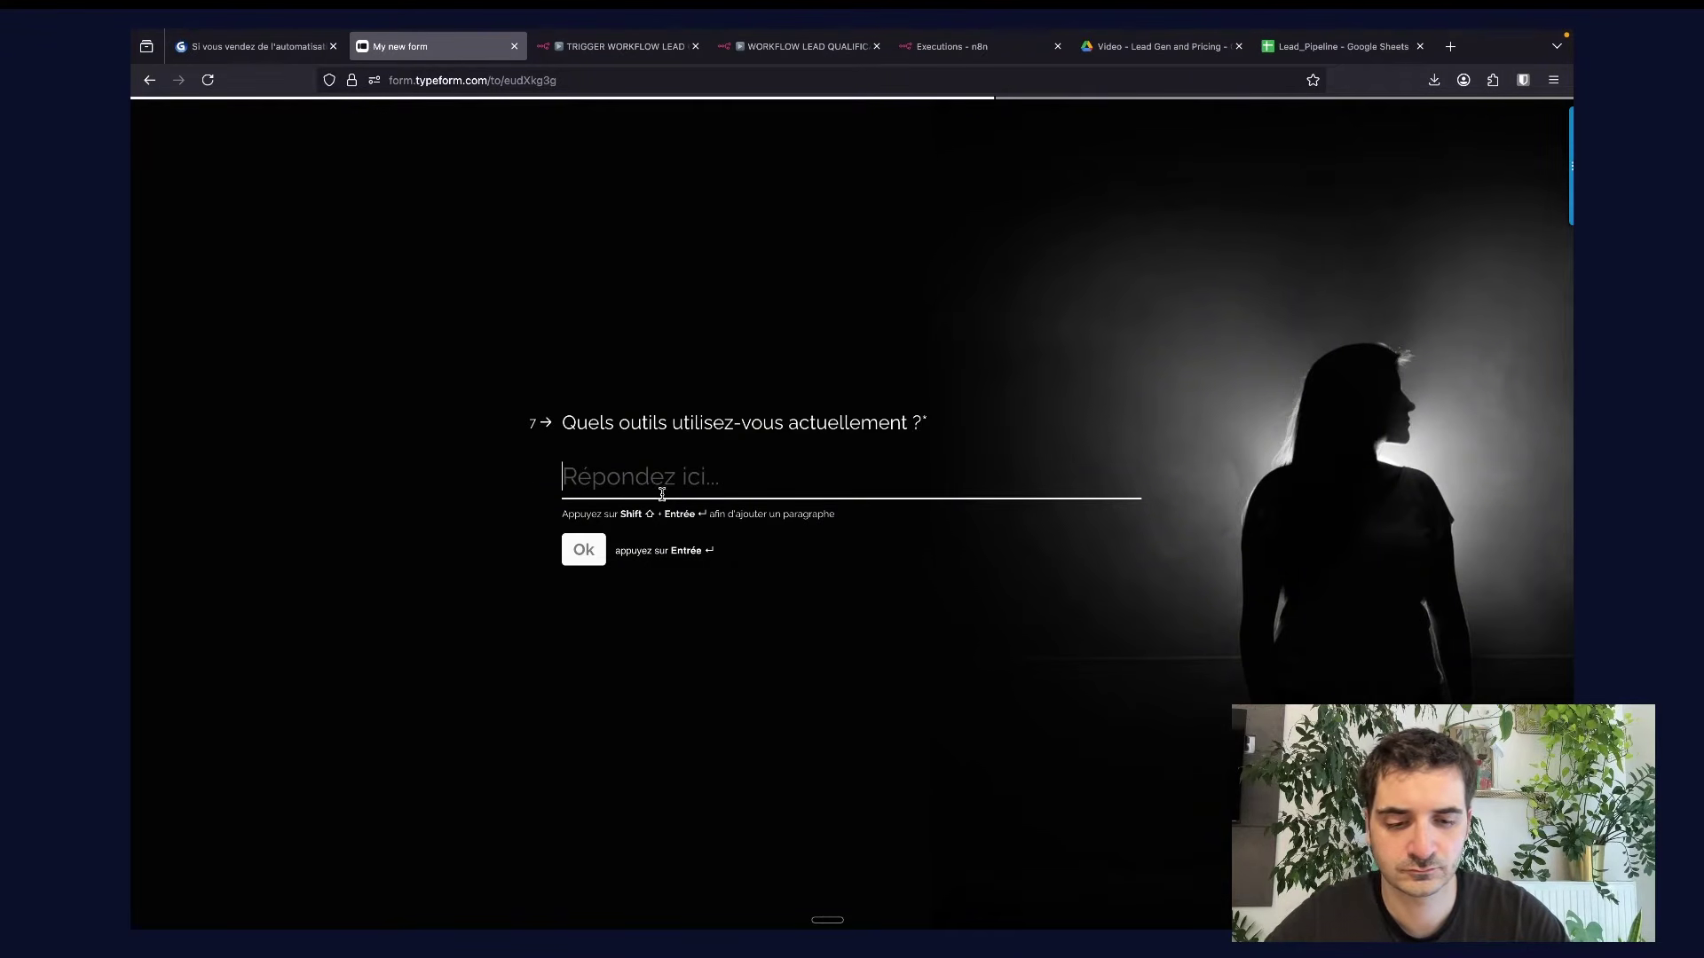
type("Hubspot, ")
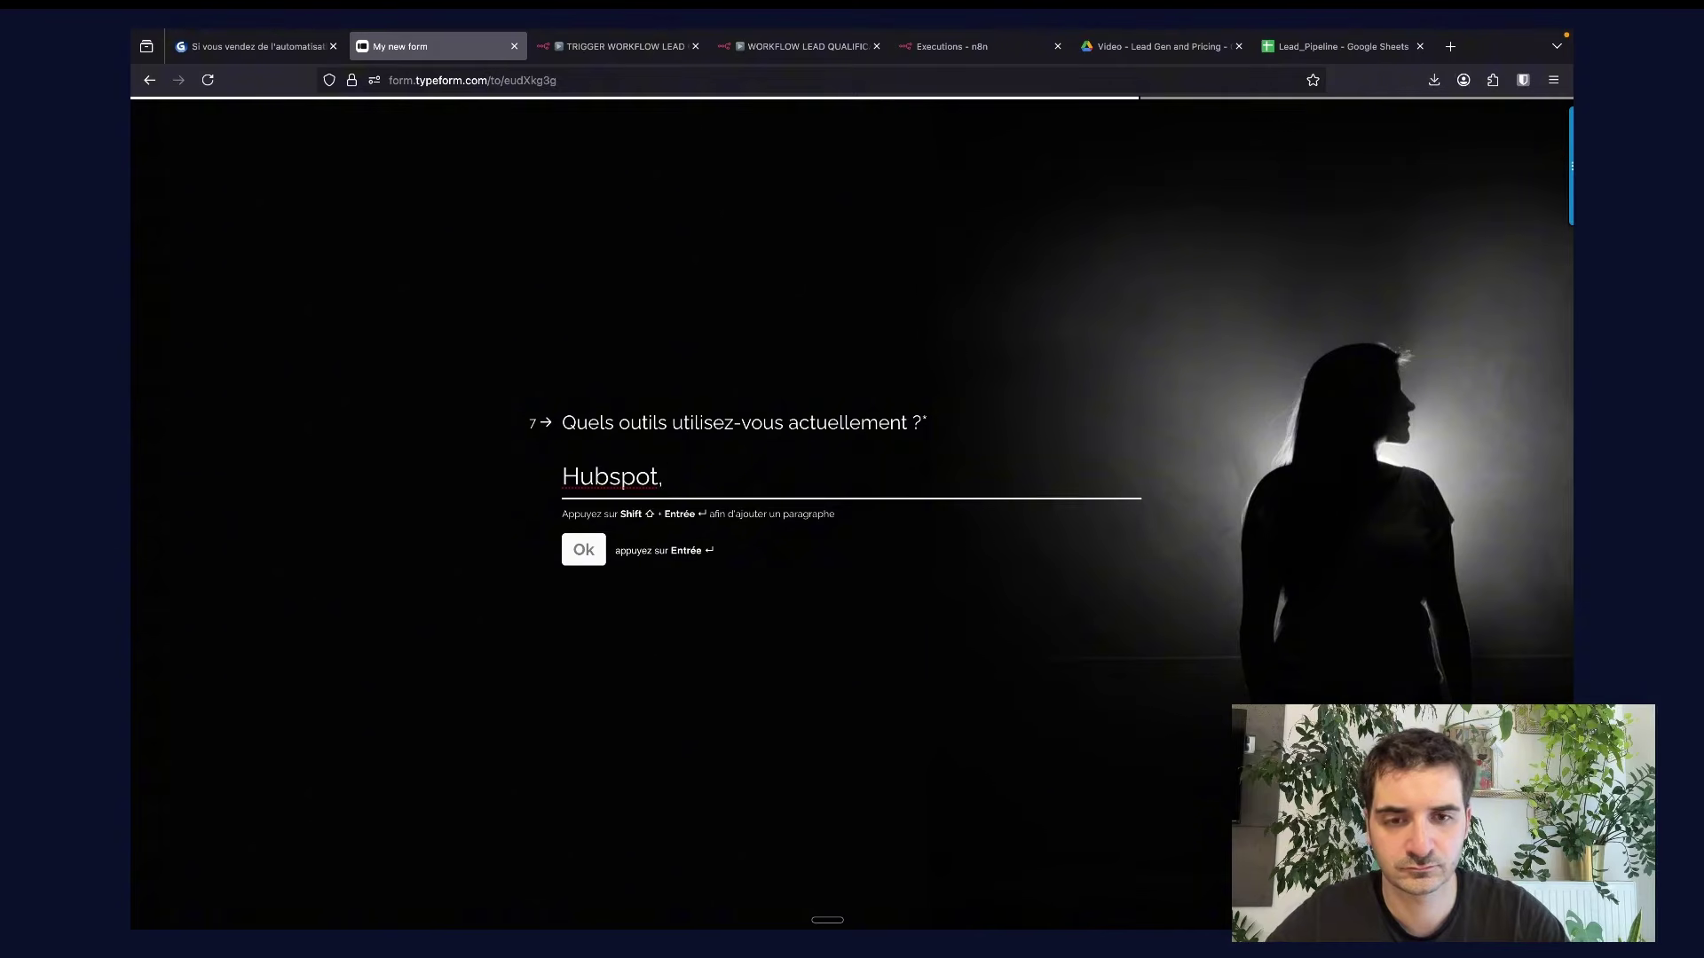
type("Mailchimp")
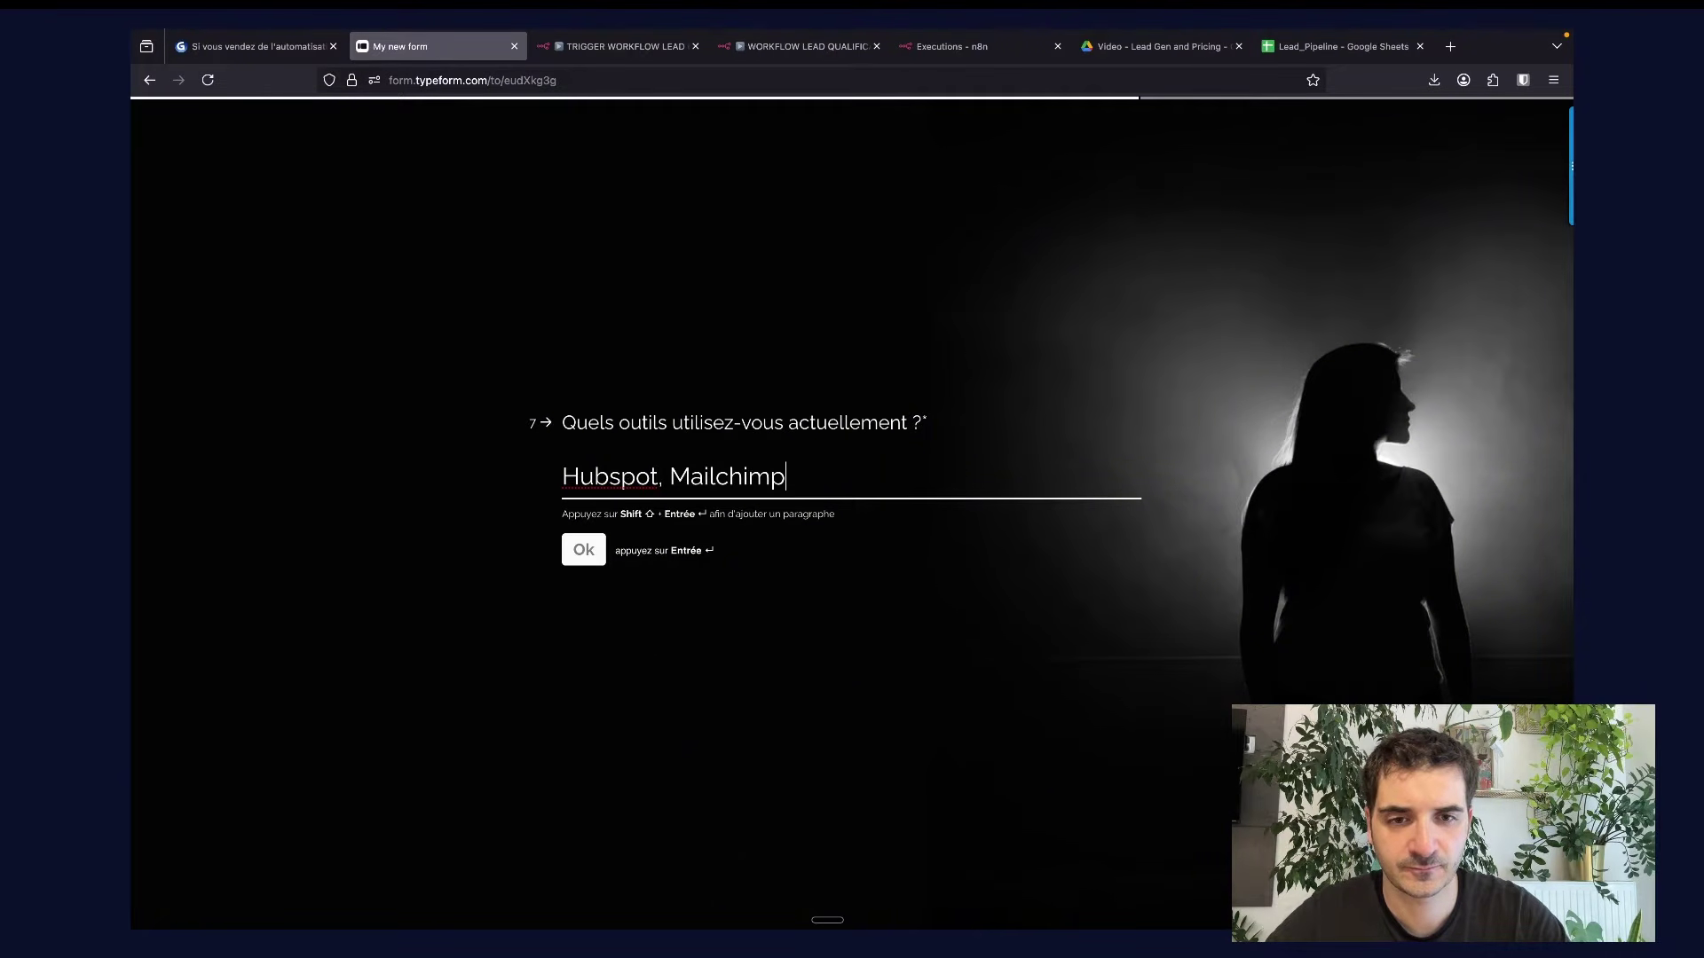
key("Return")
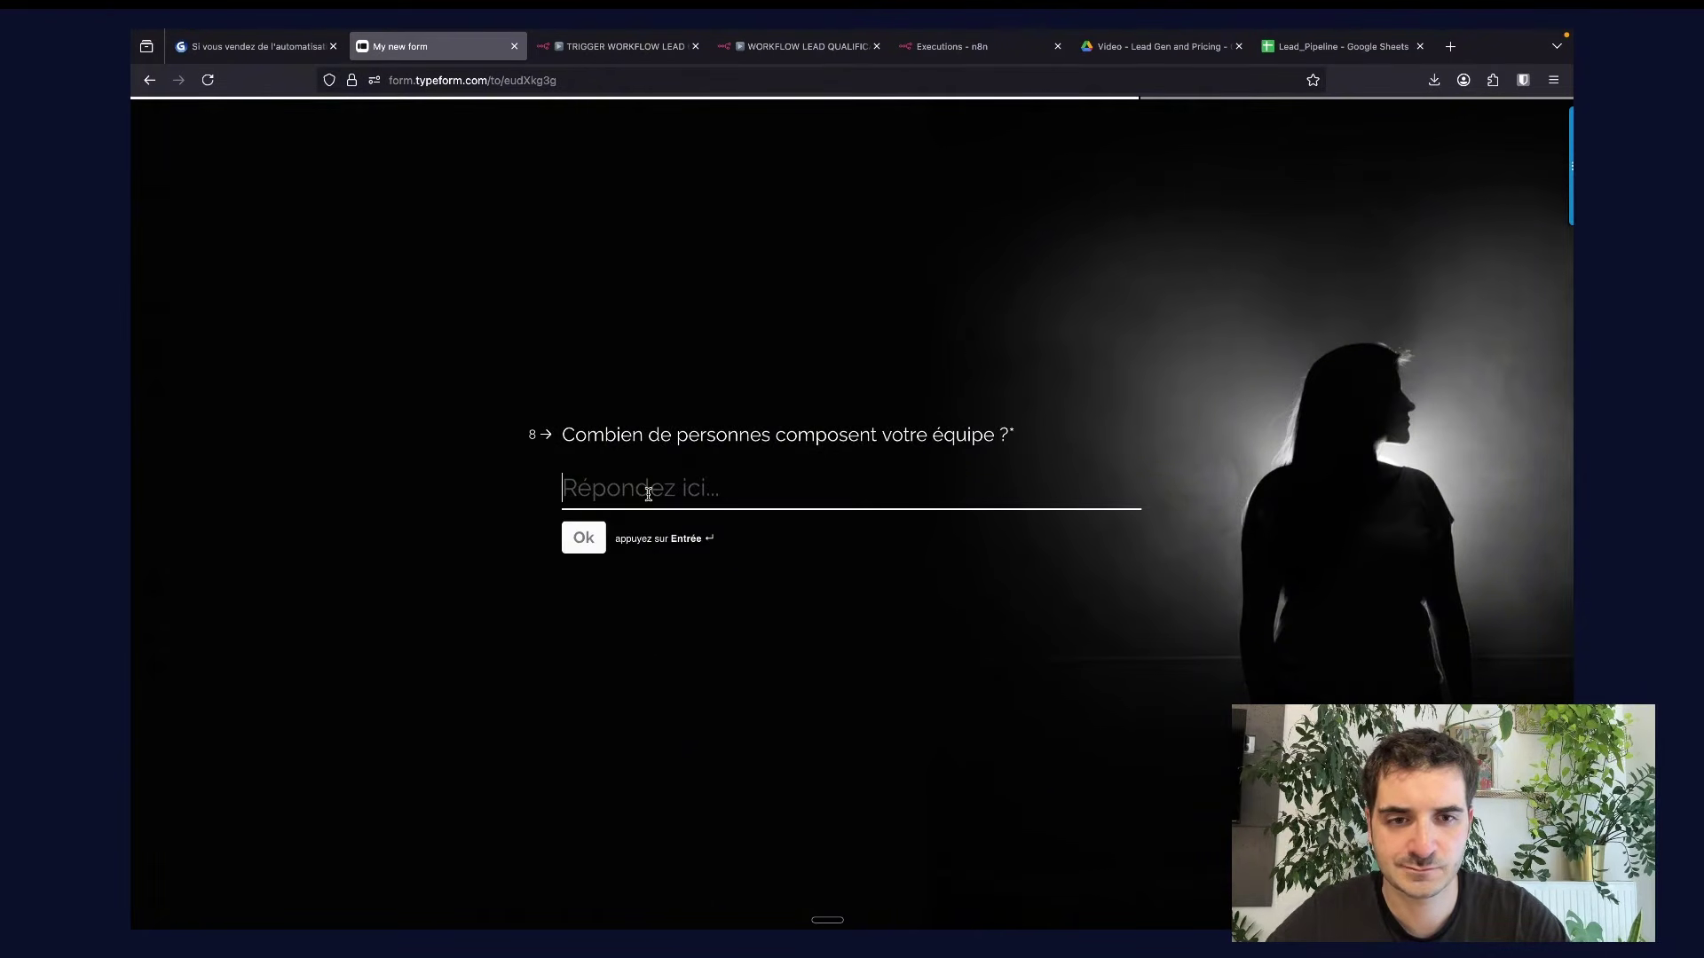
type("15")
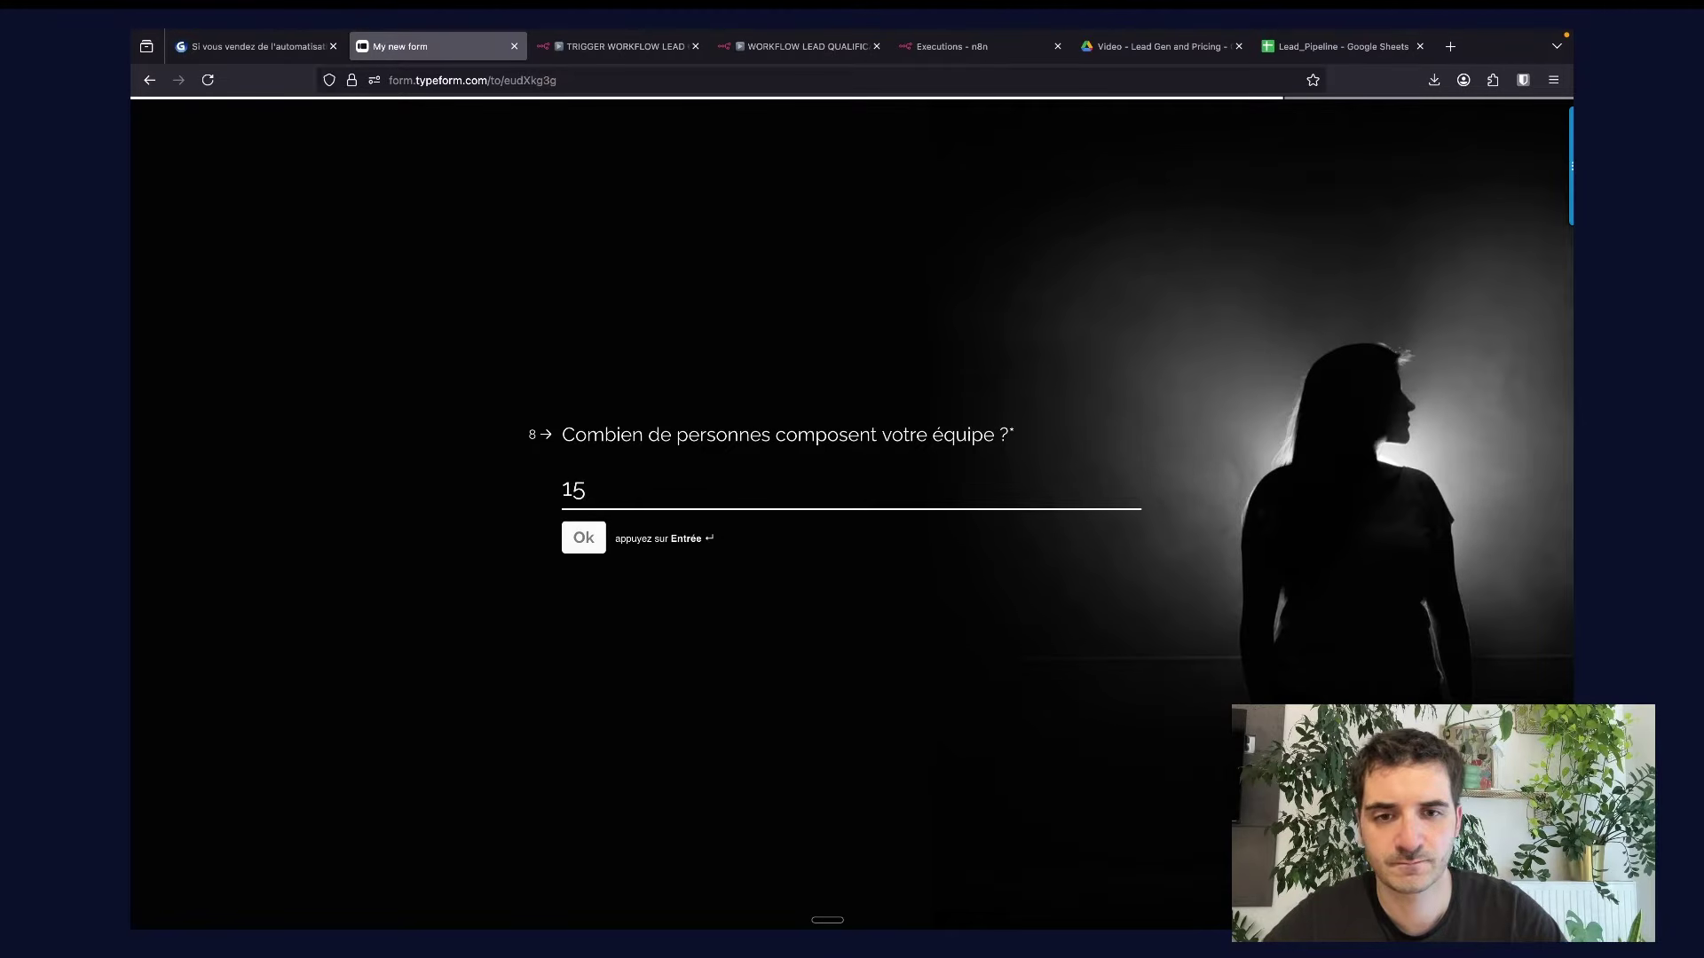
key("Return")
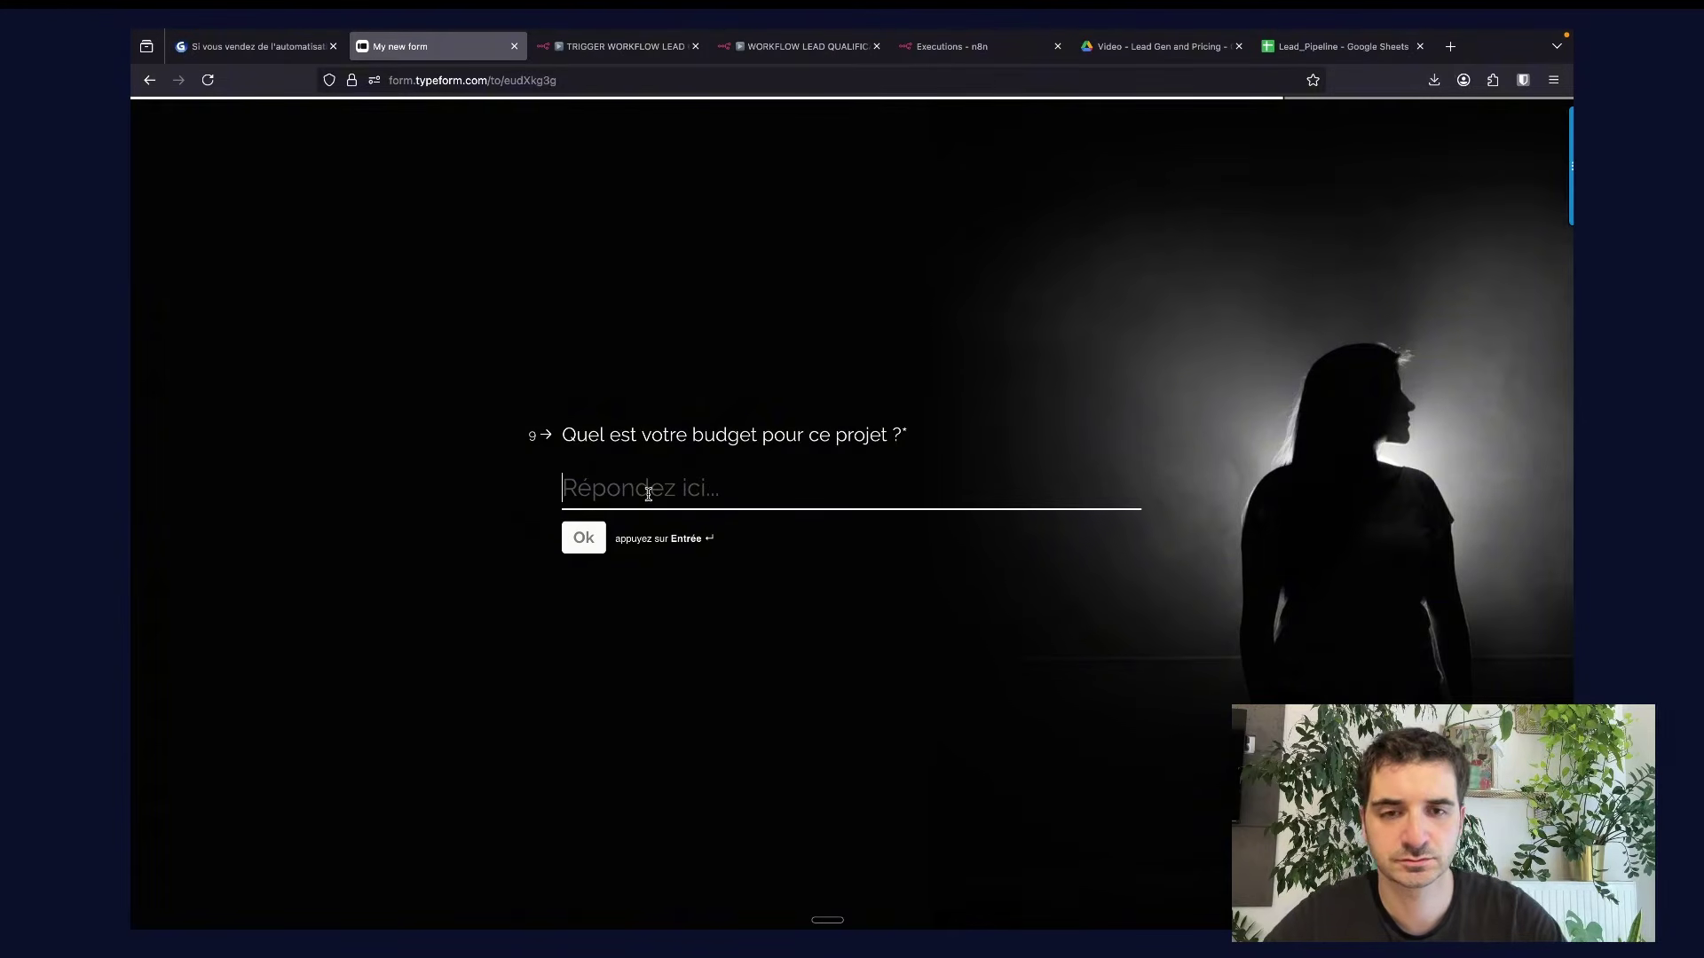
type("10000")
key("Return")
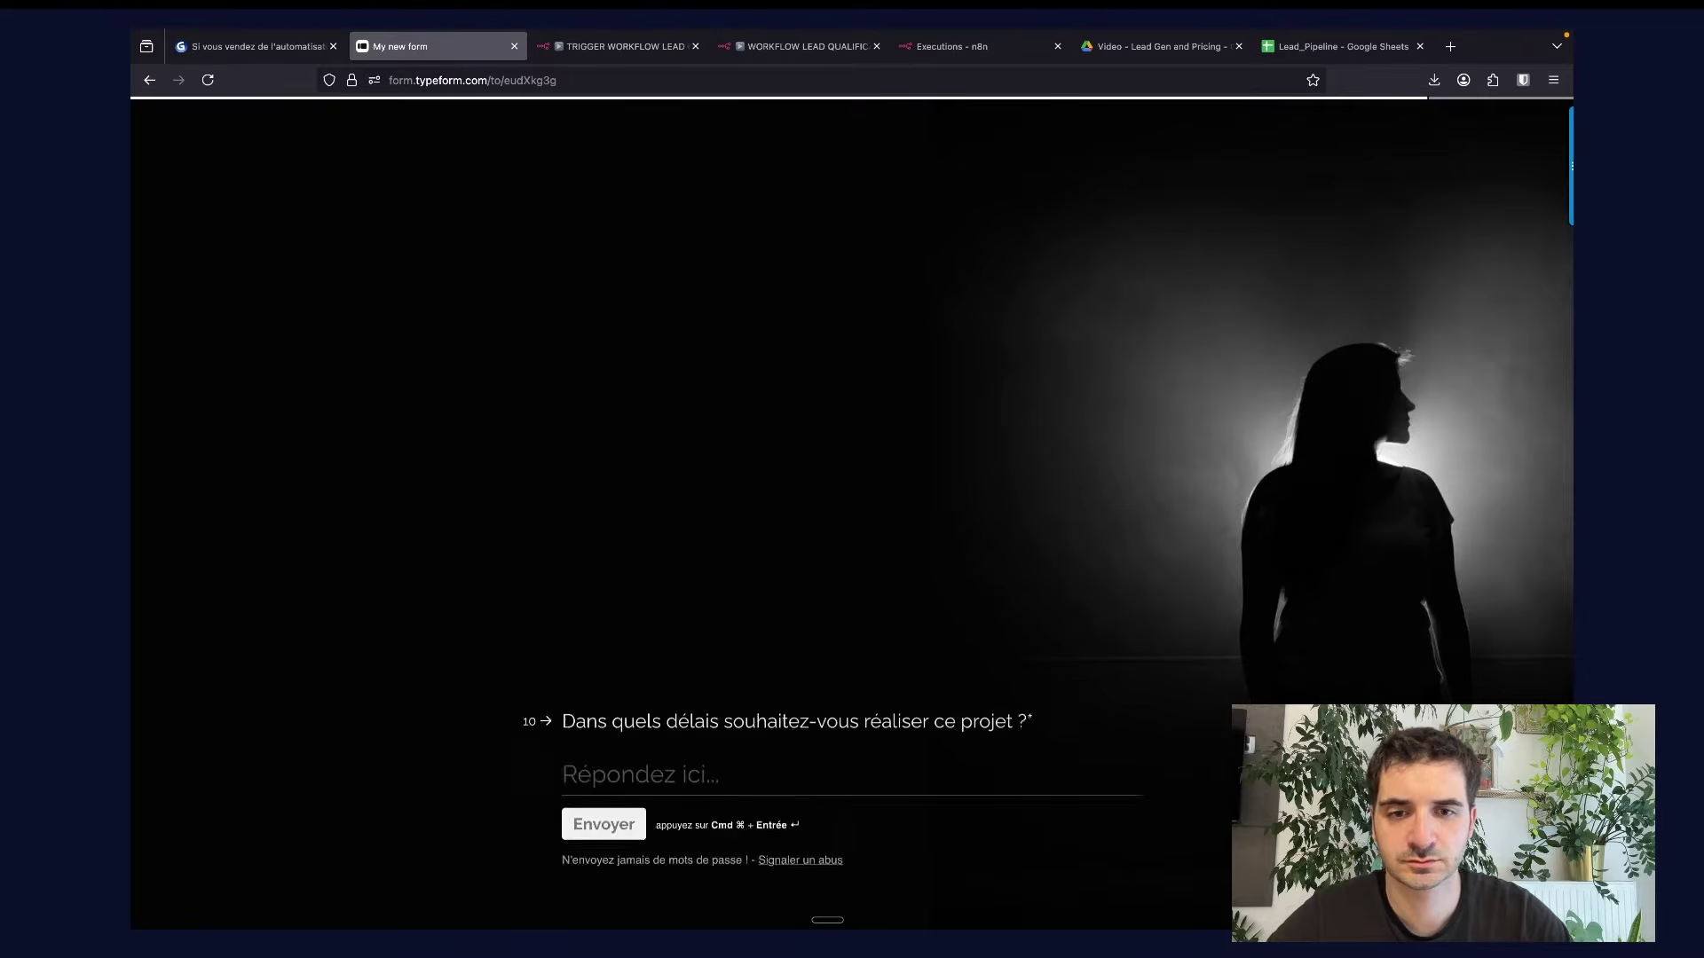
type("immediate")
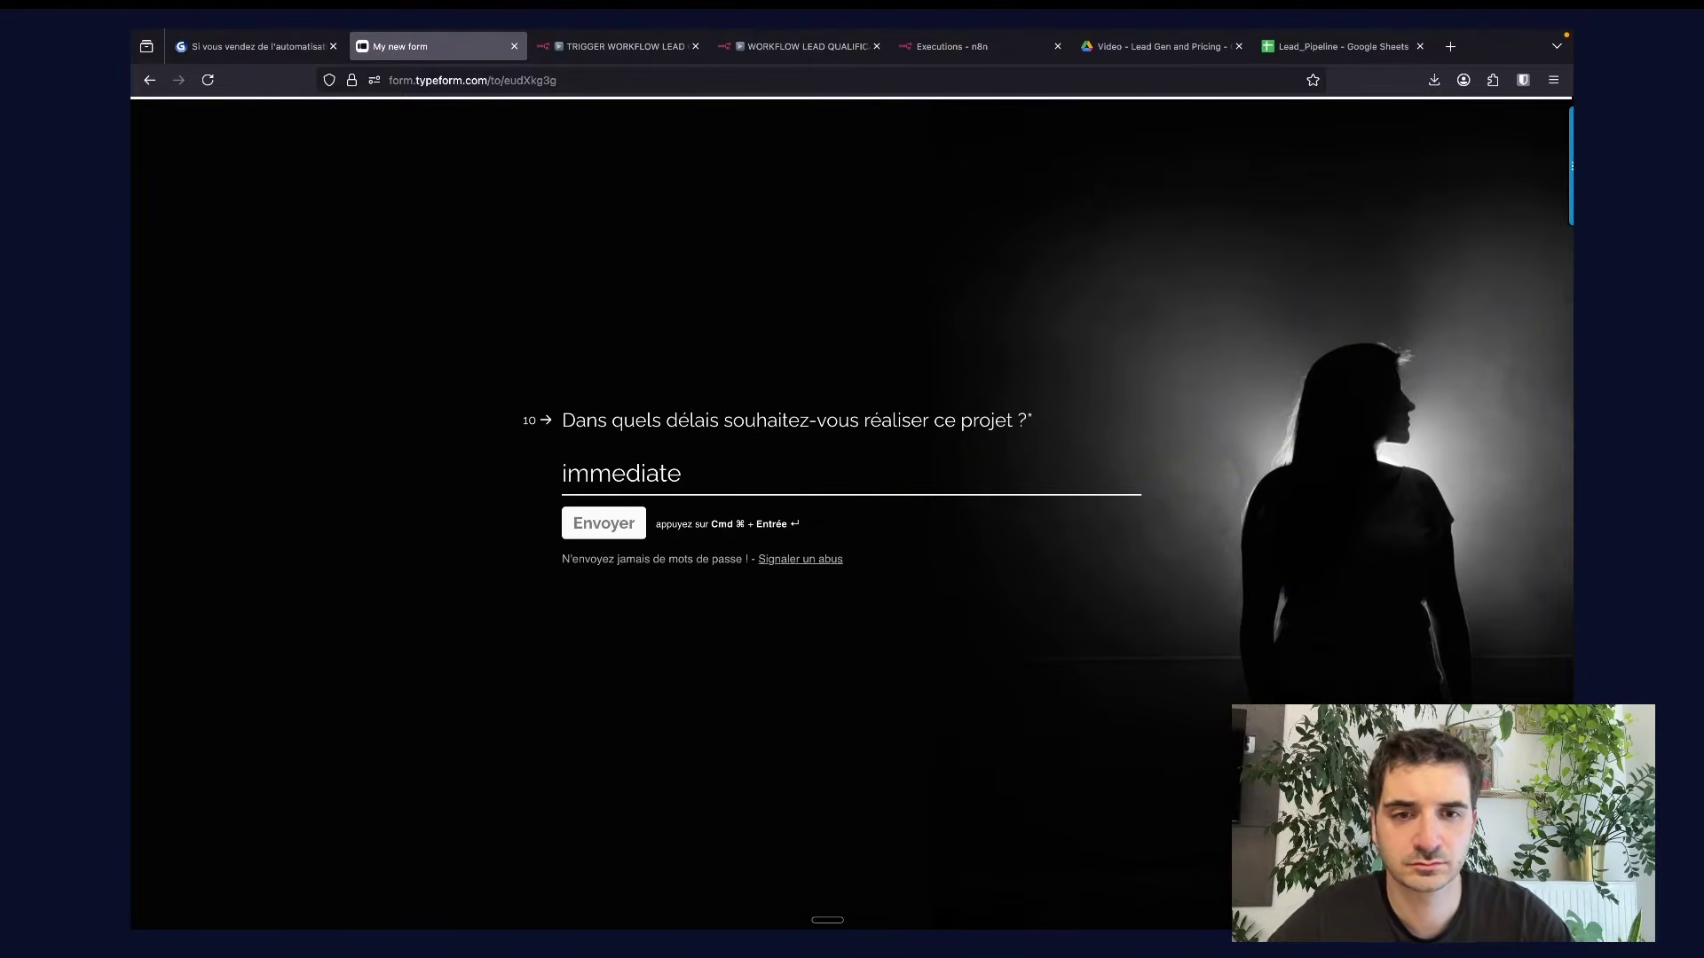
key("super+Return")
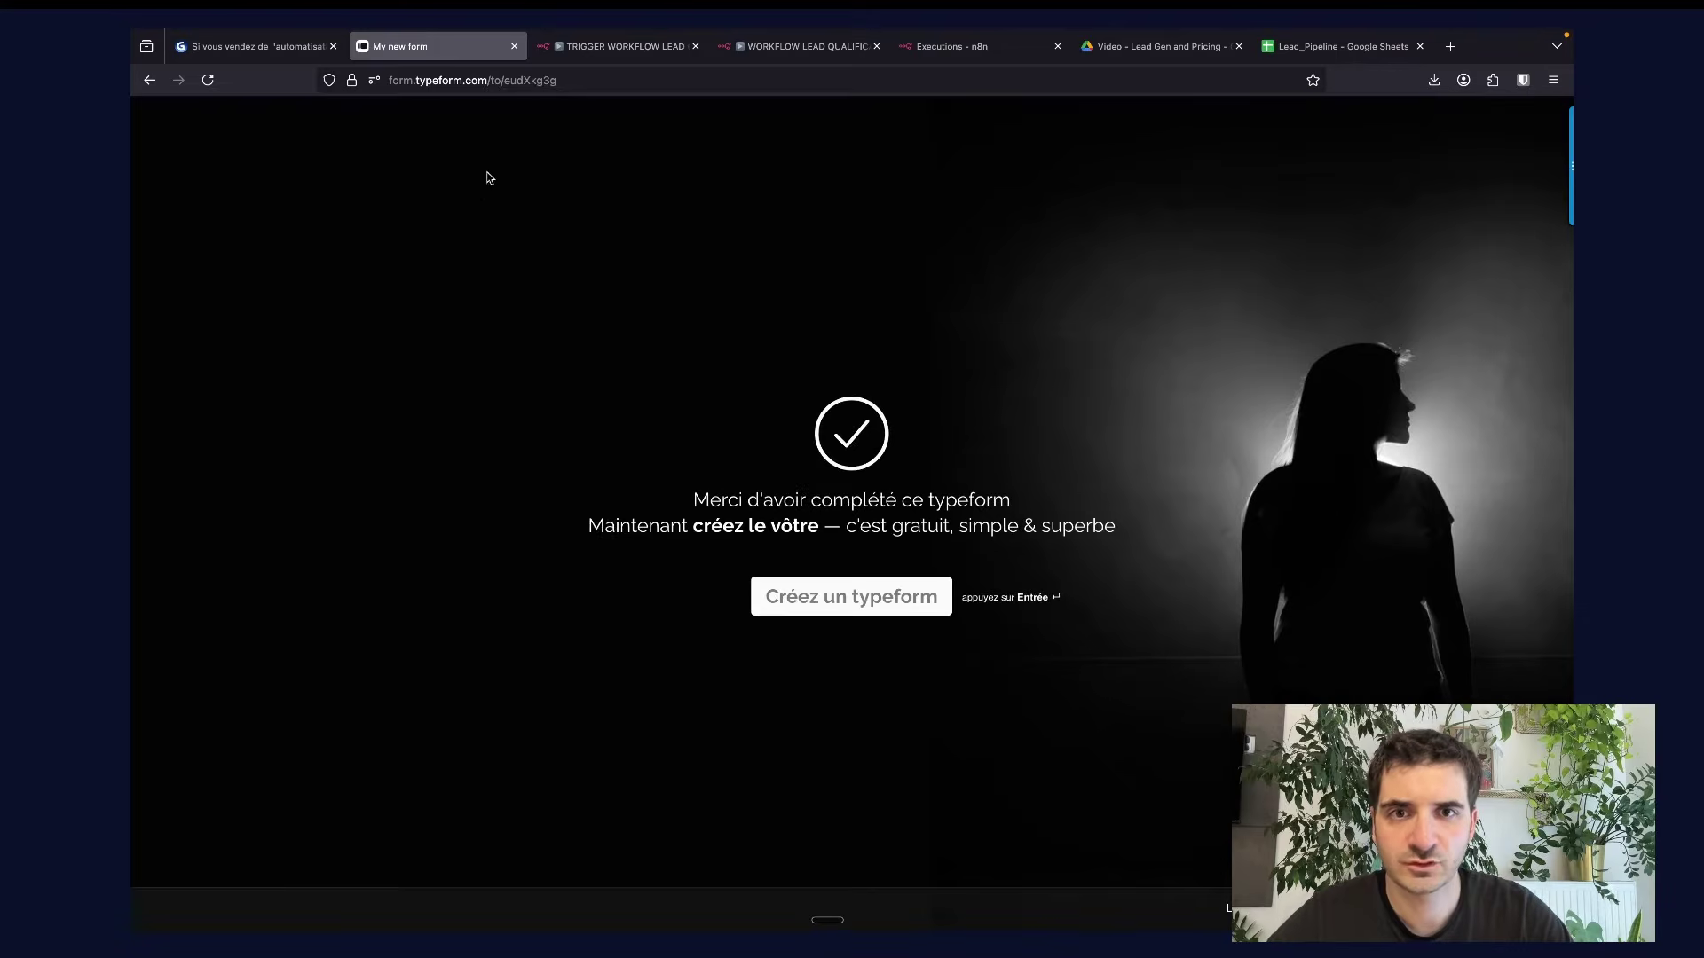
Bring up the WORKFLOW LEAD QUALIFICATION canvas with the webhook panel closed and view its Executions.
left_click(625, 46)
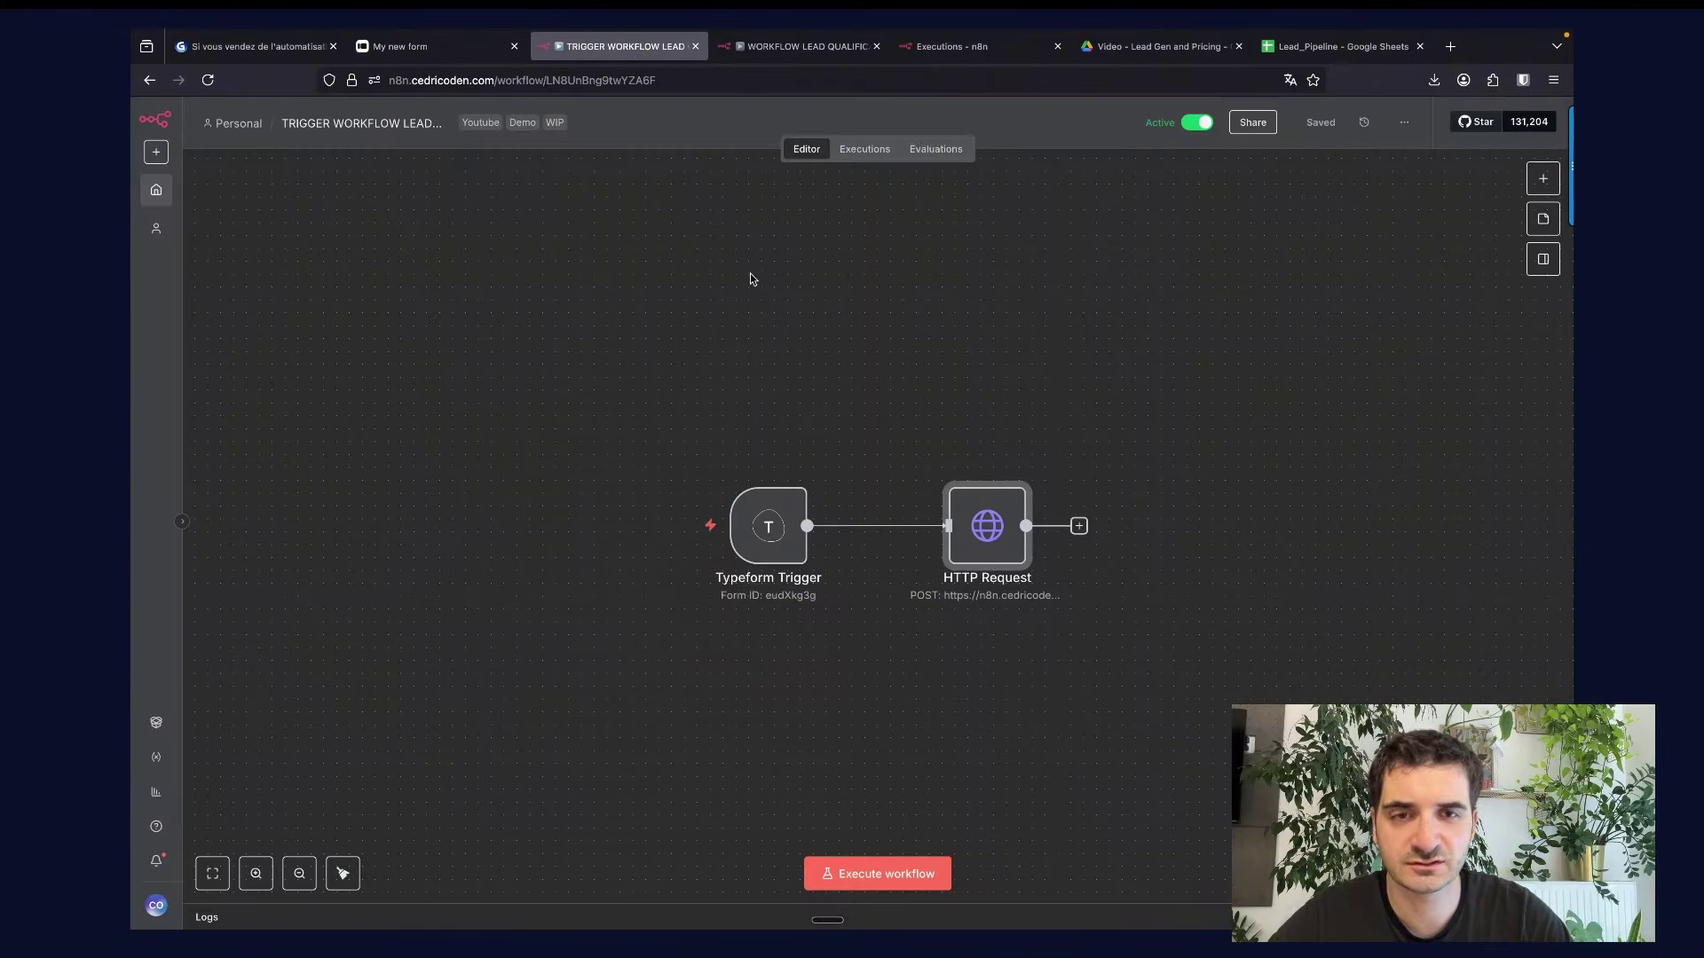
left_click(834, 50)
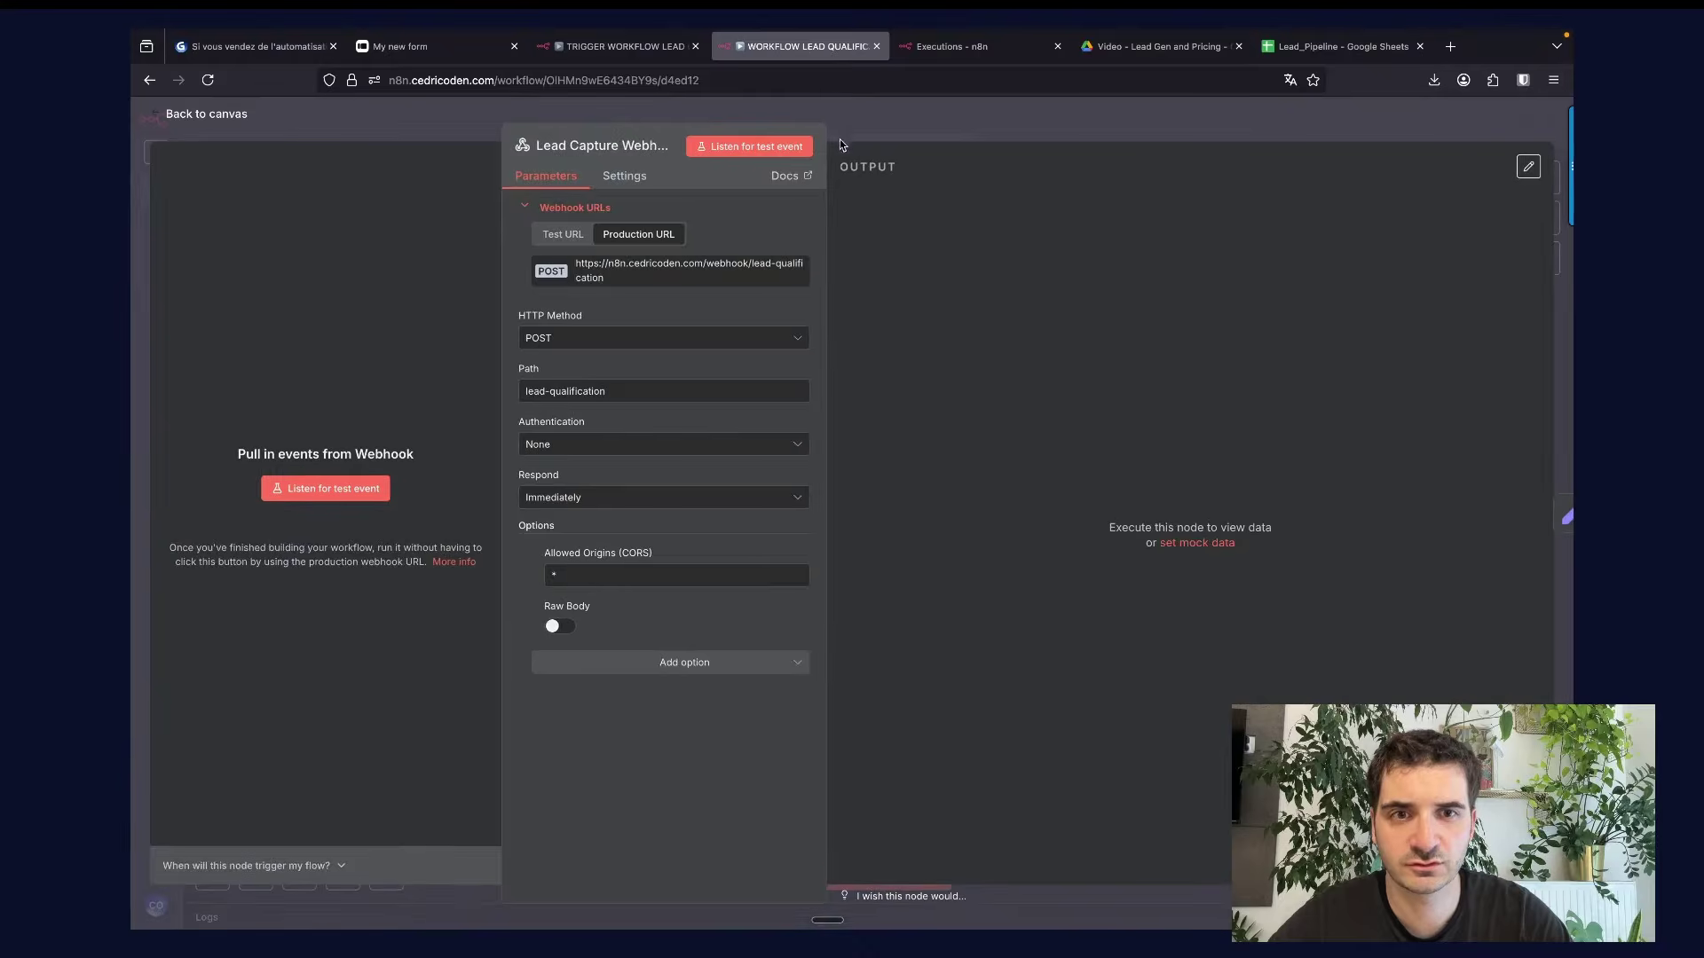
left_click(840, 139)
left_click(967, 51)
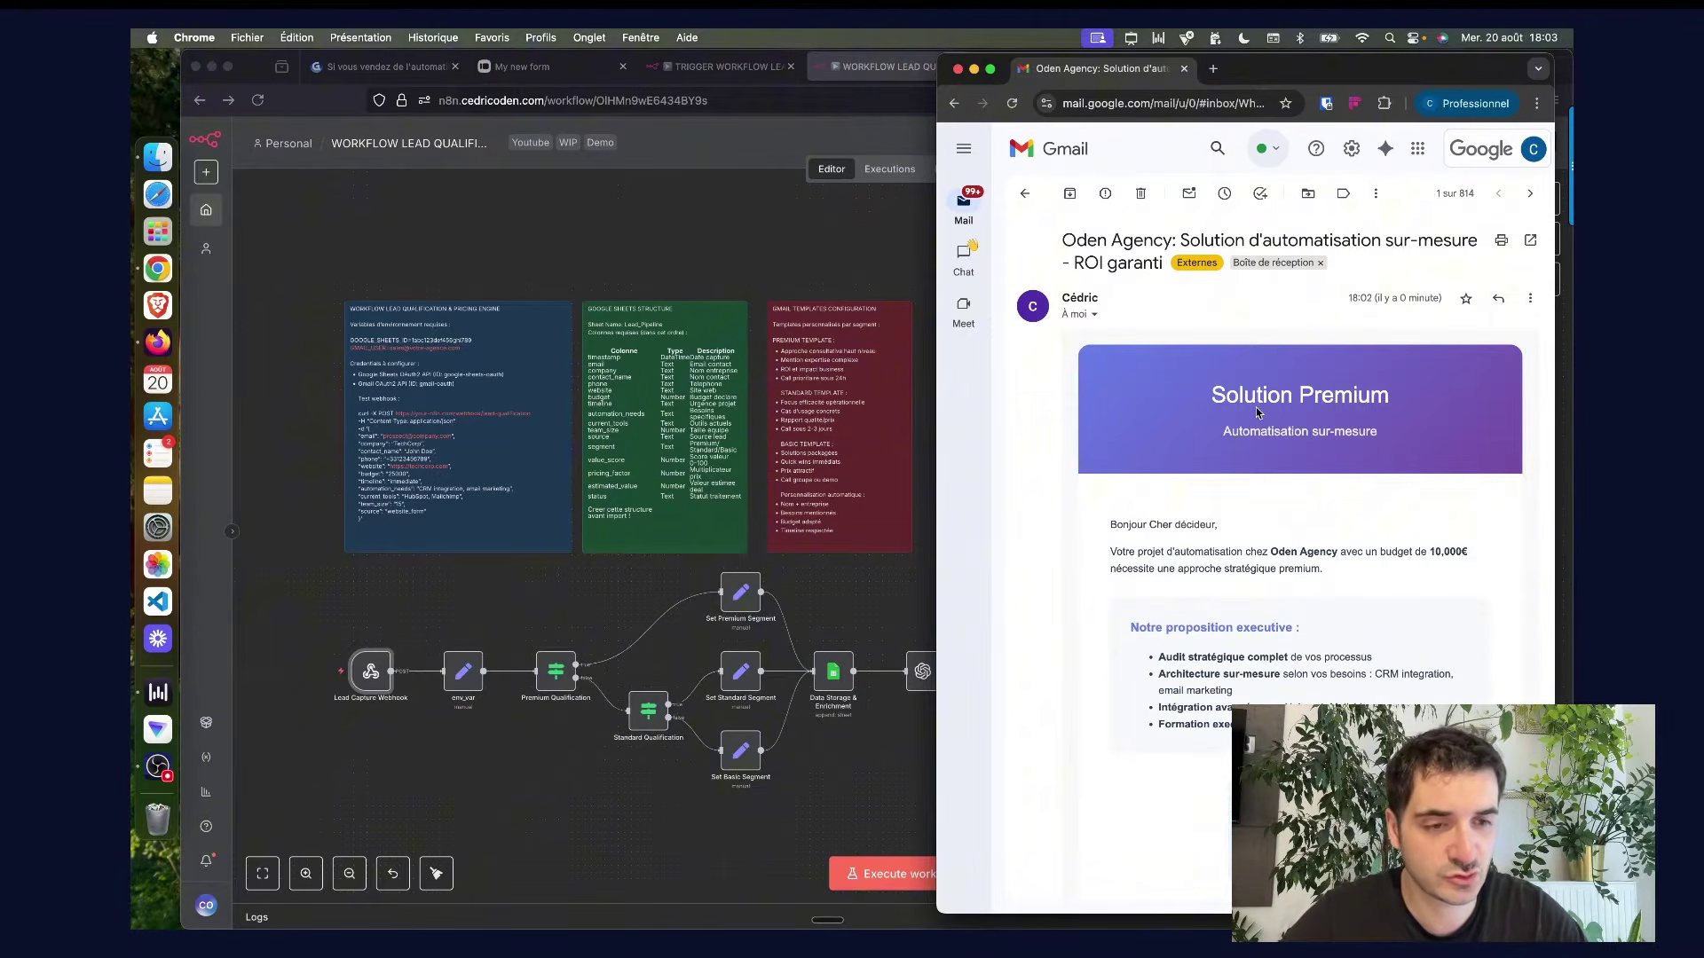
Scroll the Premium offer email down to its 10,600 € estimated investment.
scroll(1278, 628, "down", 3)
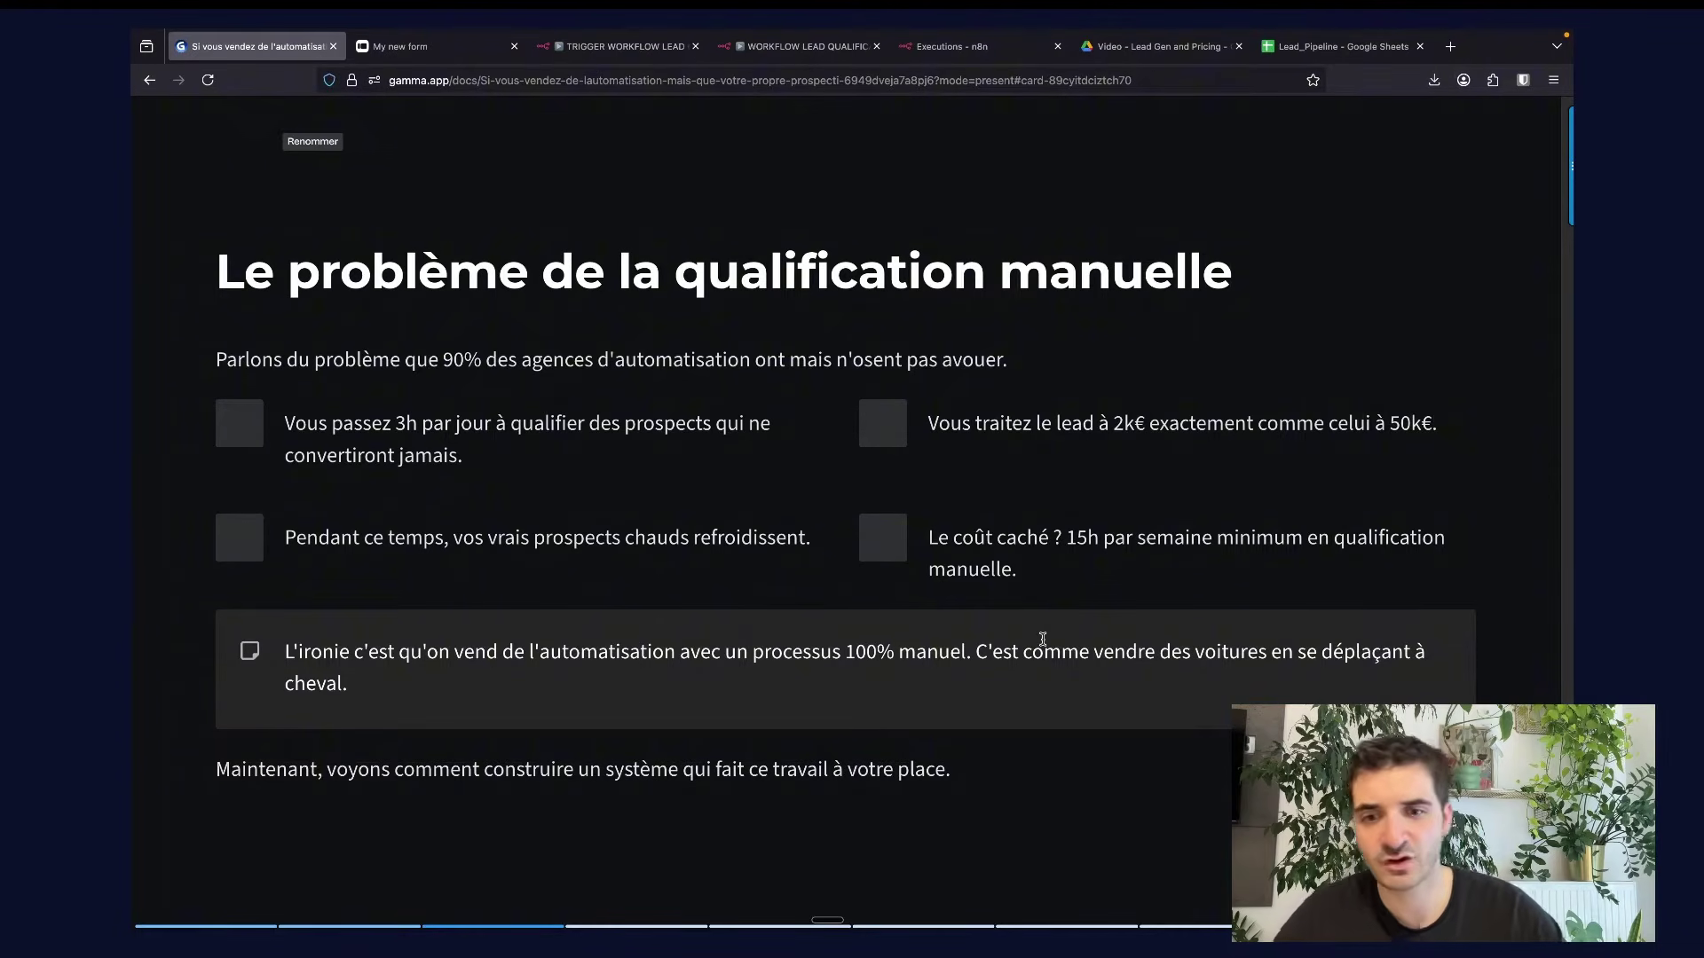
Advance the Gamma deck two slides, past the system architecture slide, to the workflow capture card.
key("Right")
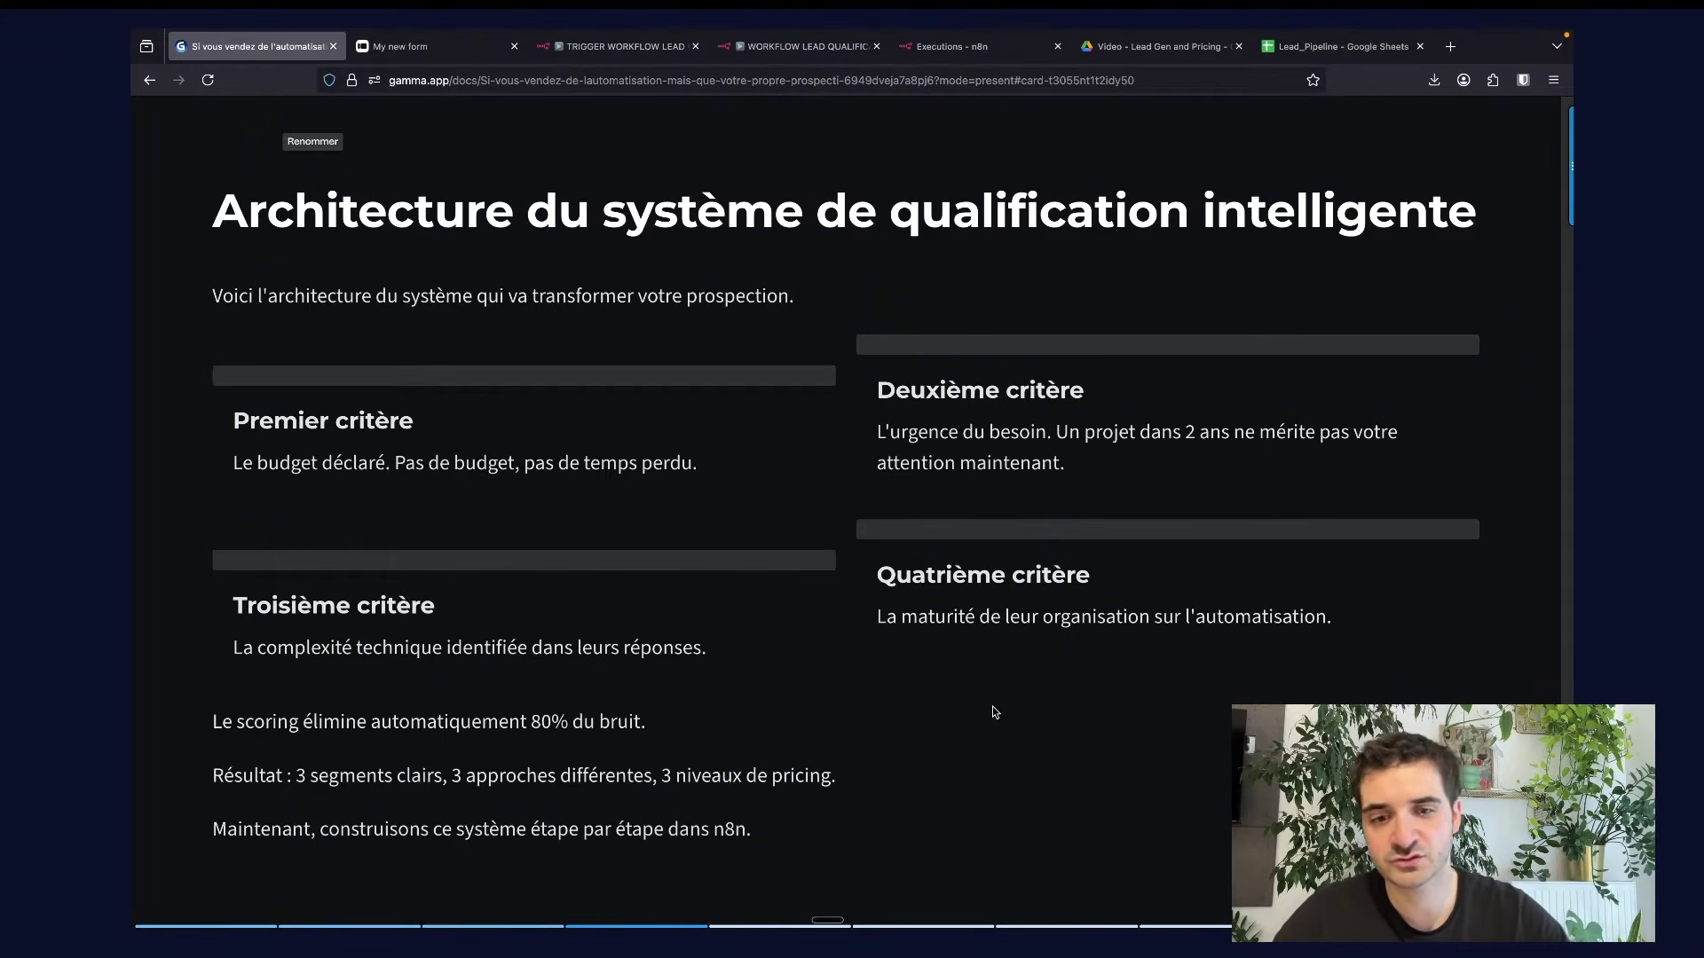
key("Right")
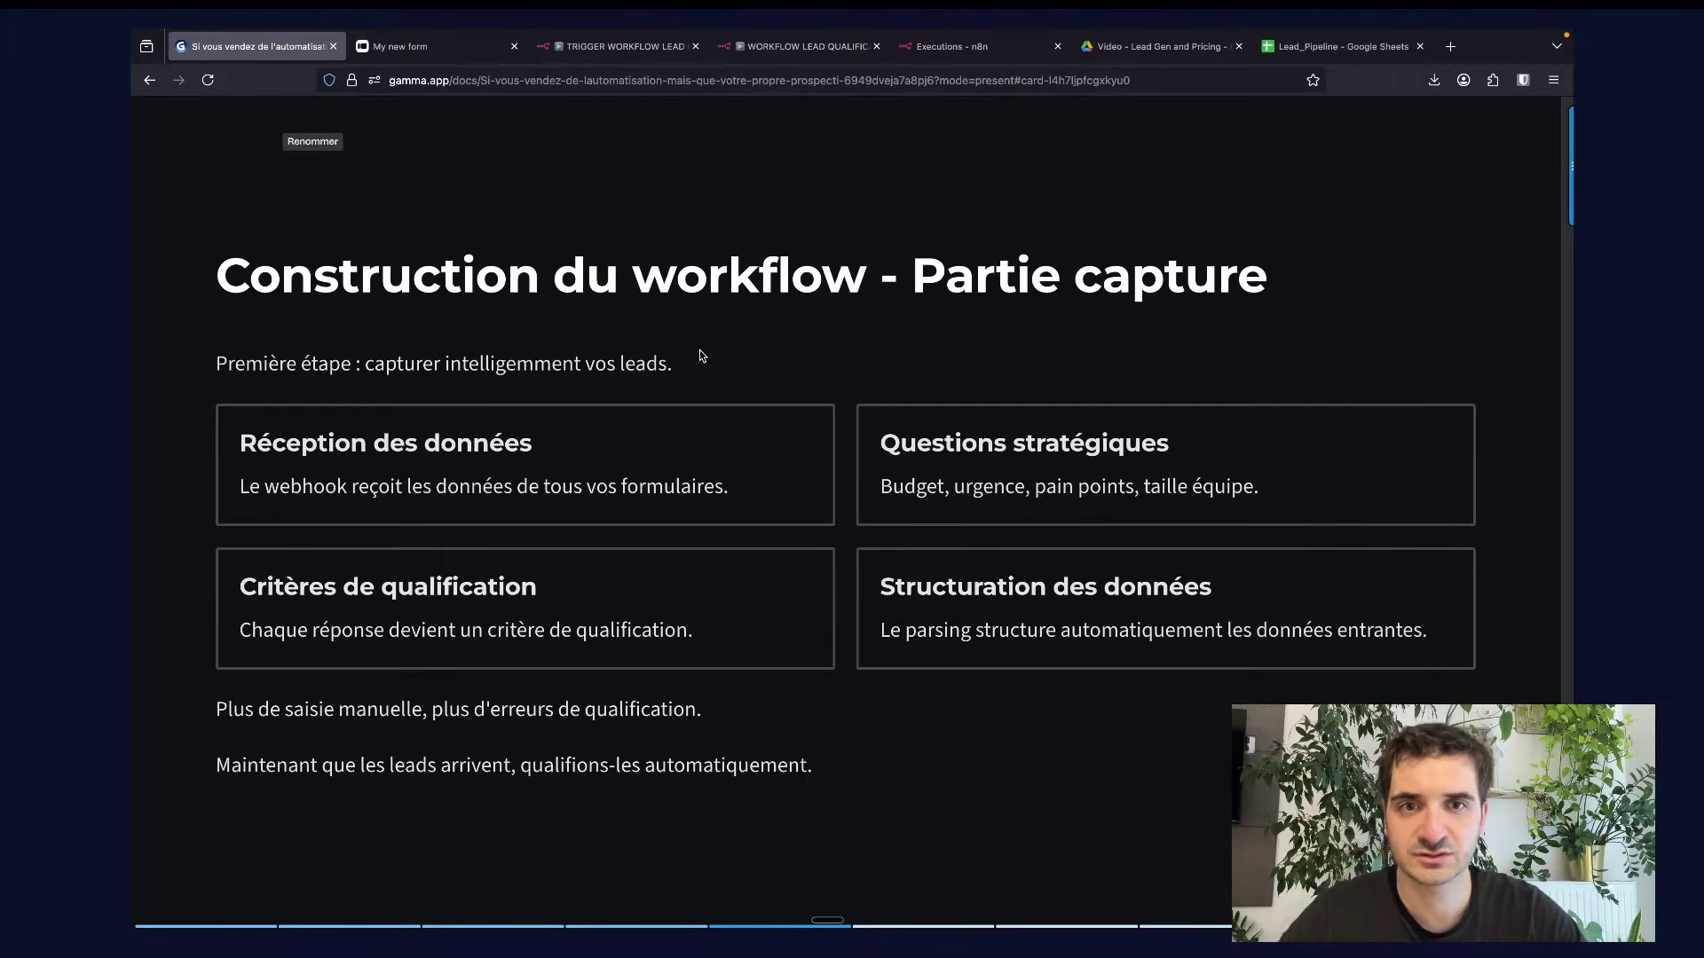
Reload the Typeform form for a fresh submission and bring up the TRIGGER WORKFLOW LEAD workflow.
left_click(439, 48)
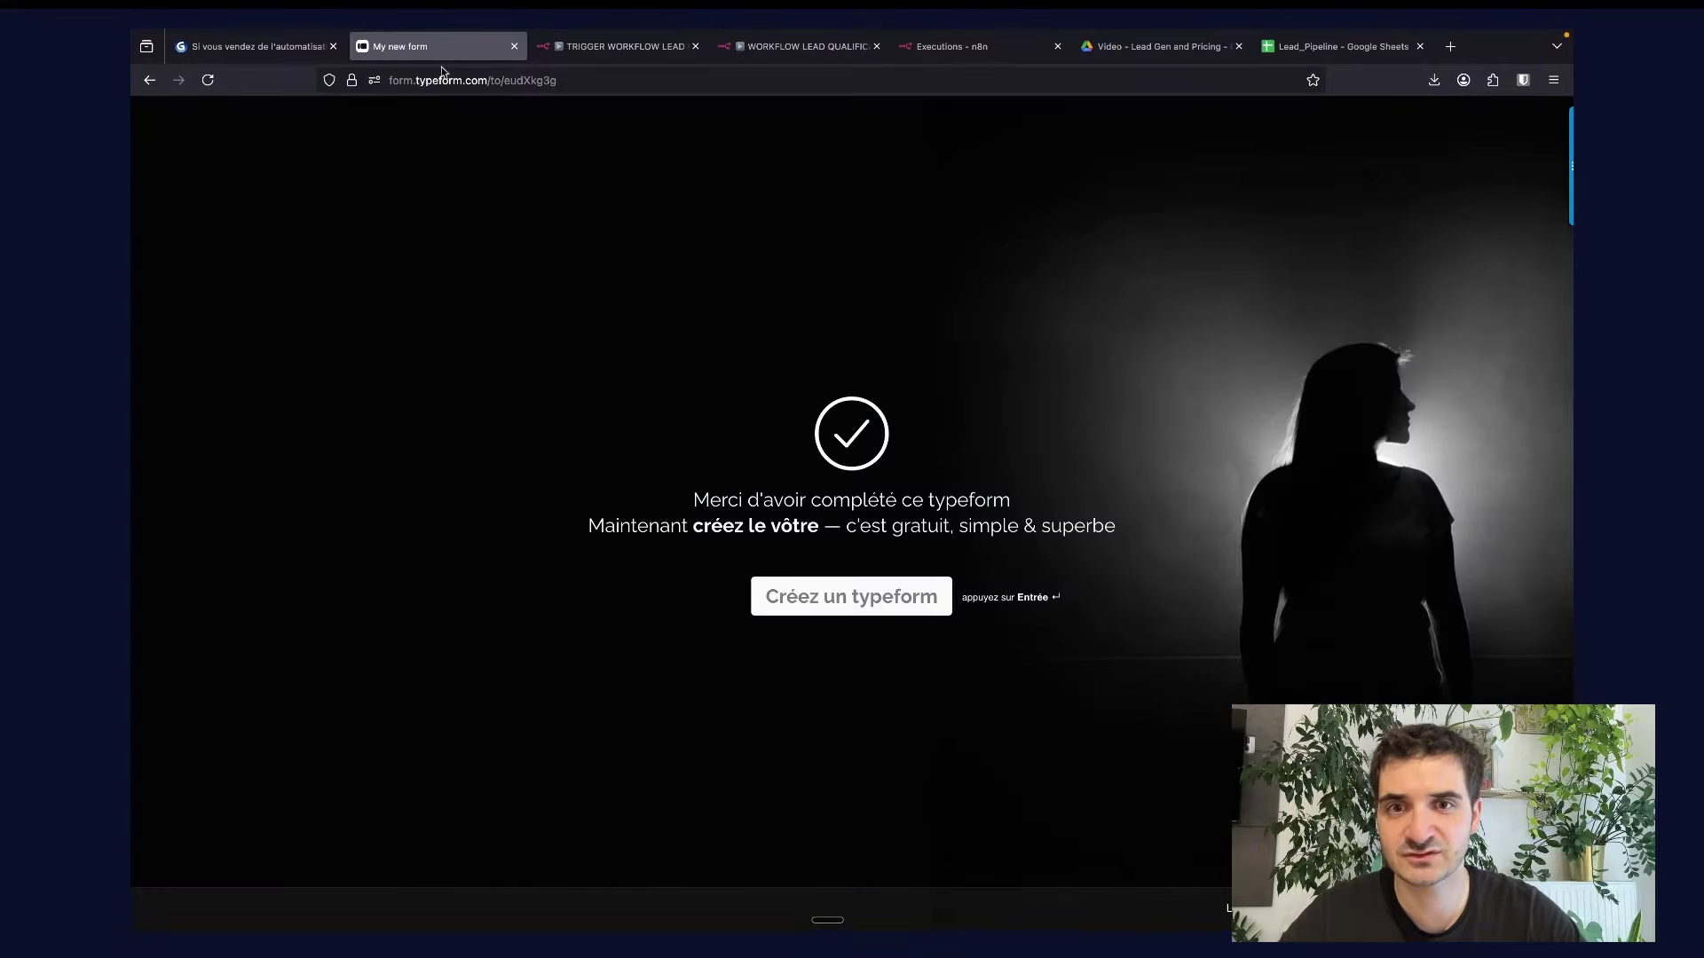
key("super+r")
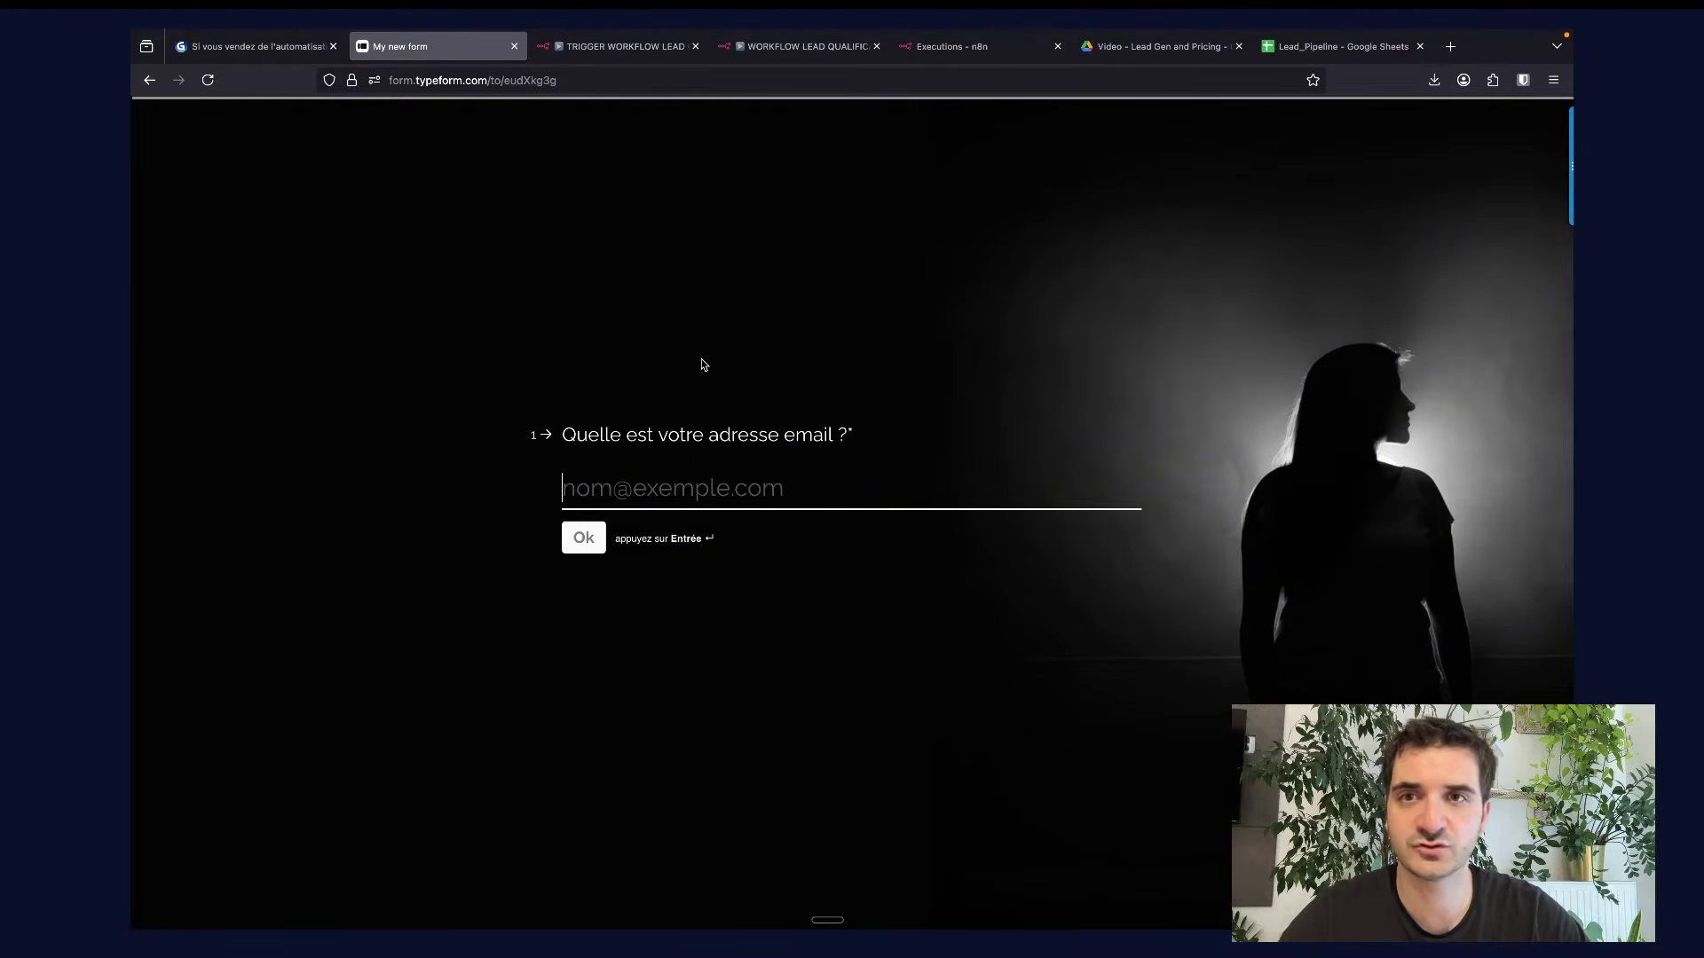
left_click(647, 44)
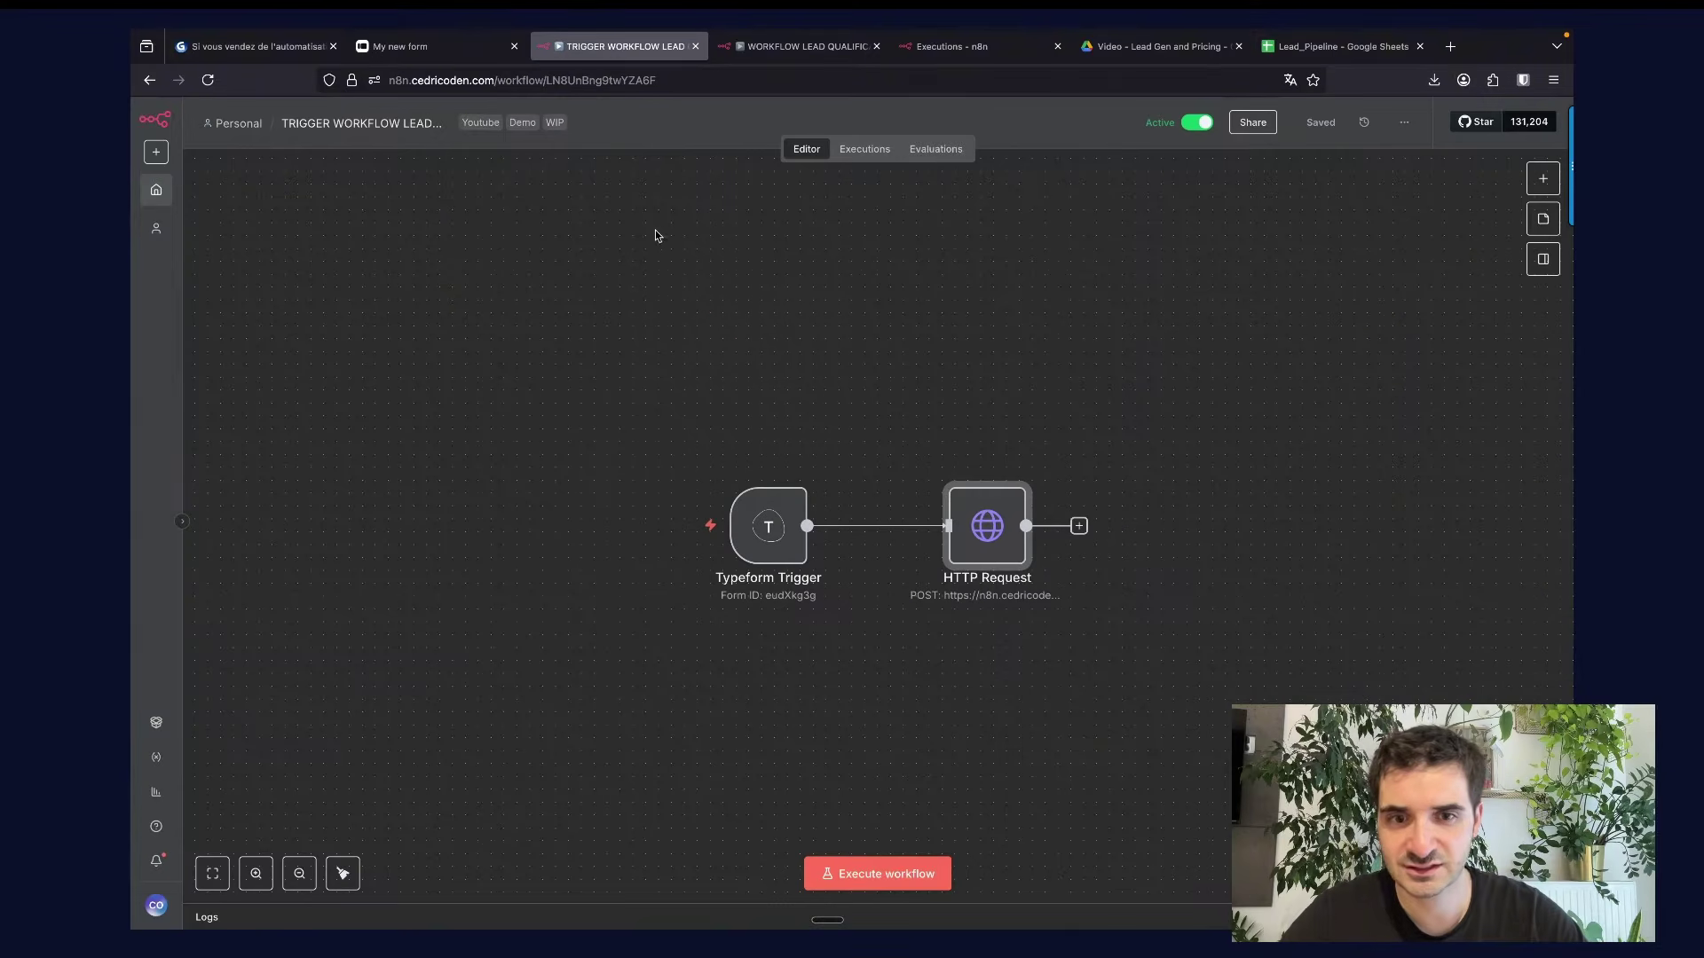
scroll(971, 742, "down", 1)
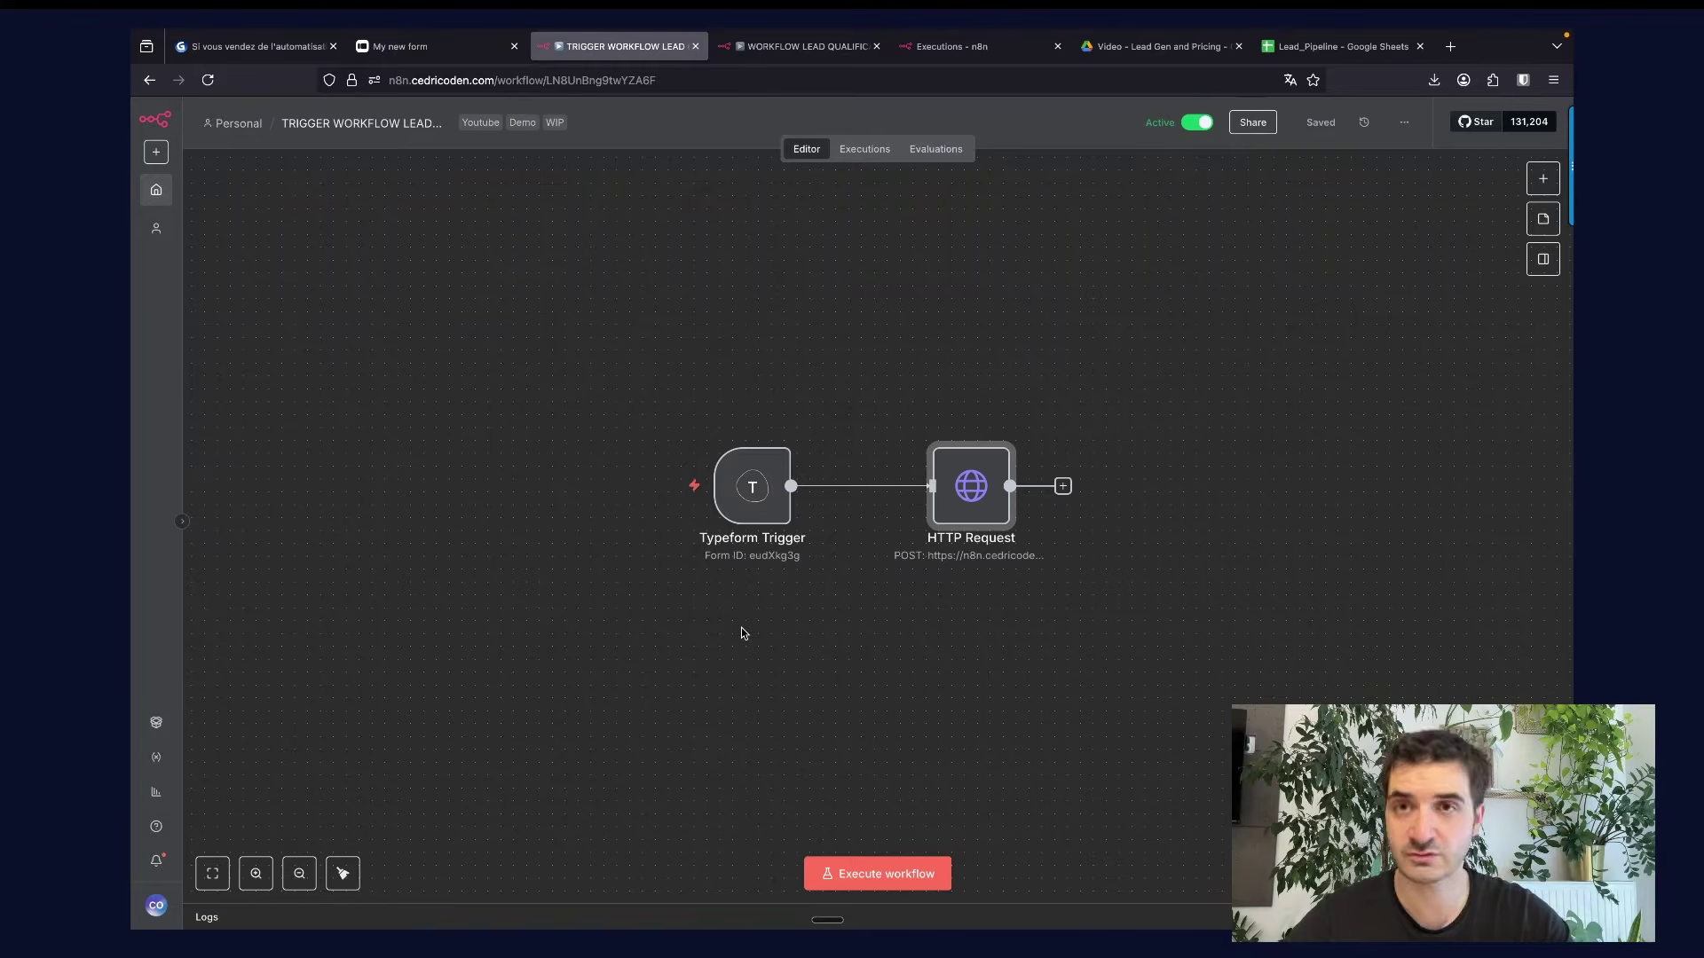
Review the HTTP Request node's body fields that map the Typeform answers.
double_click(965, 499)
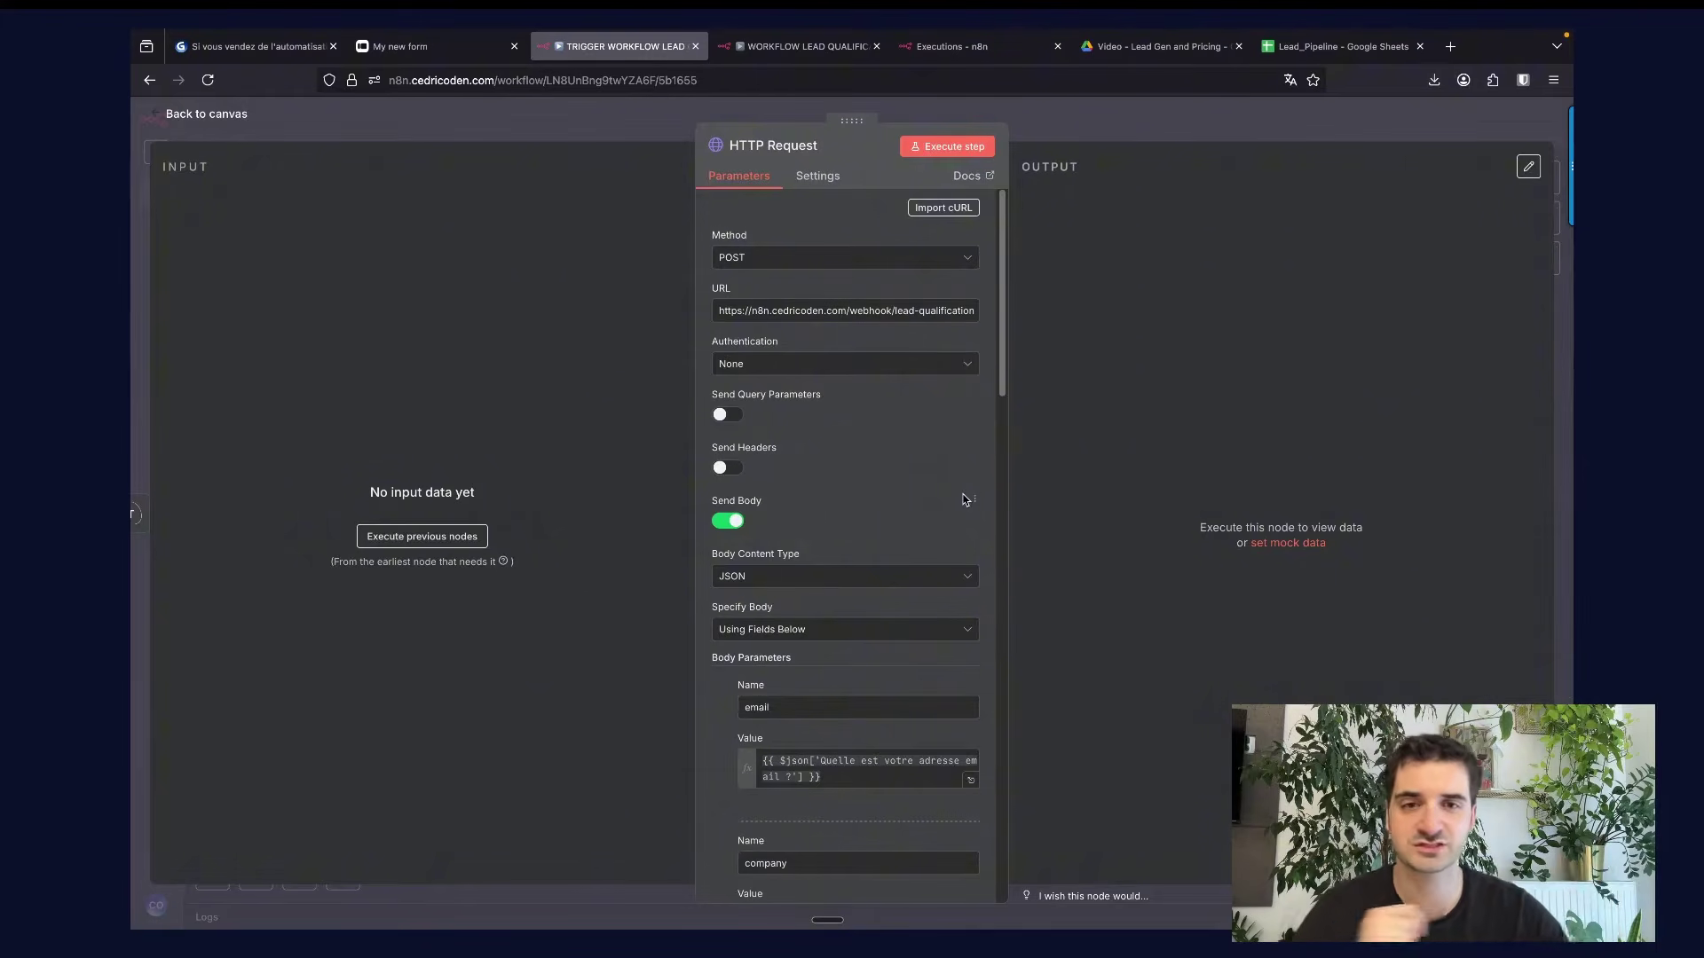
scroll(965, 500, "down", 10)
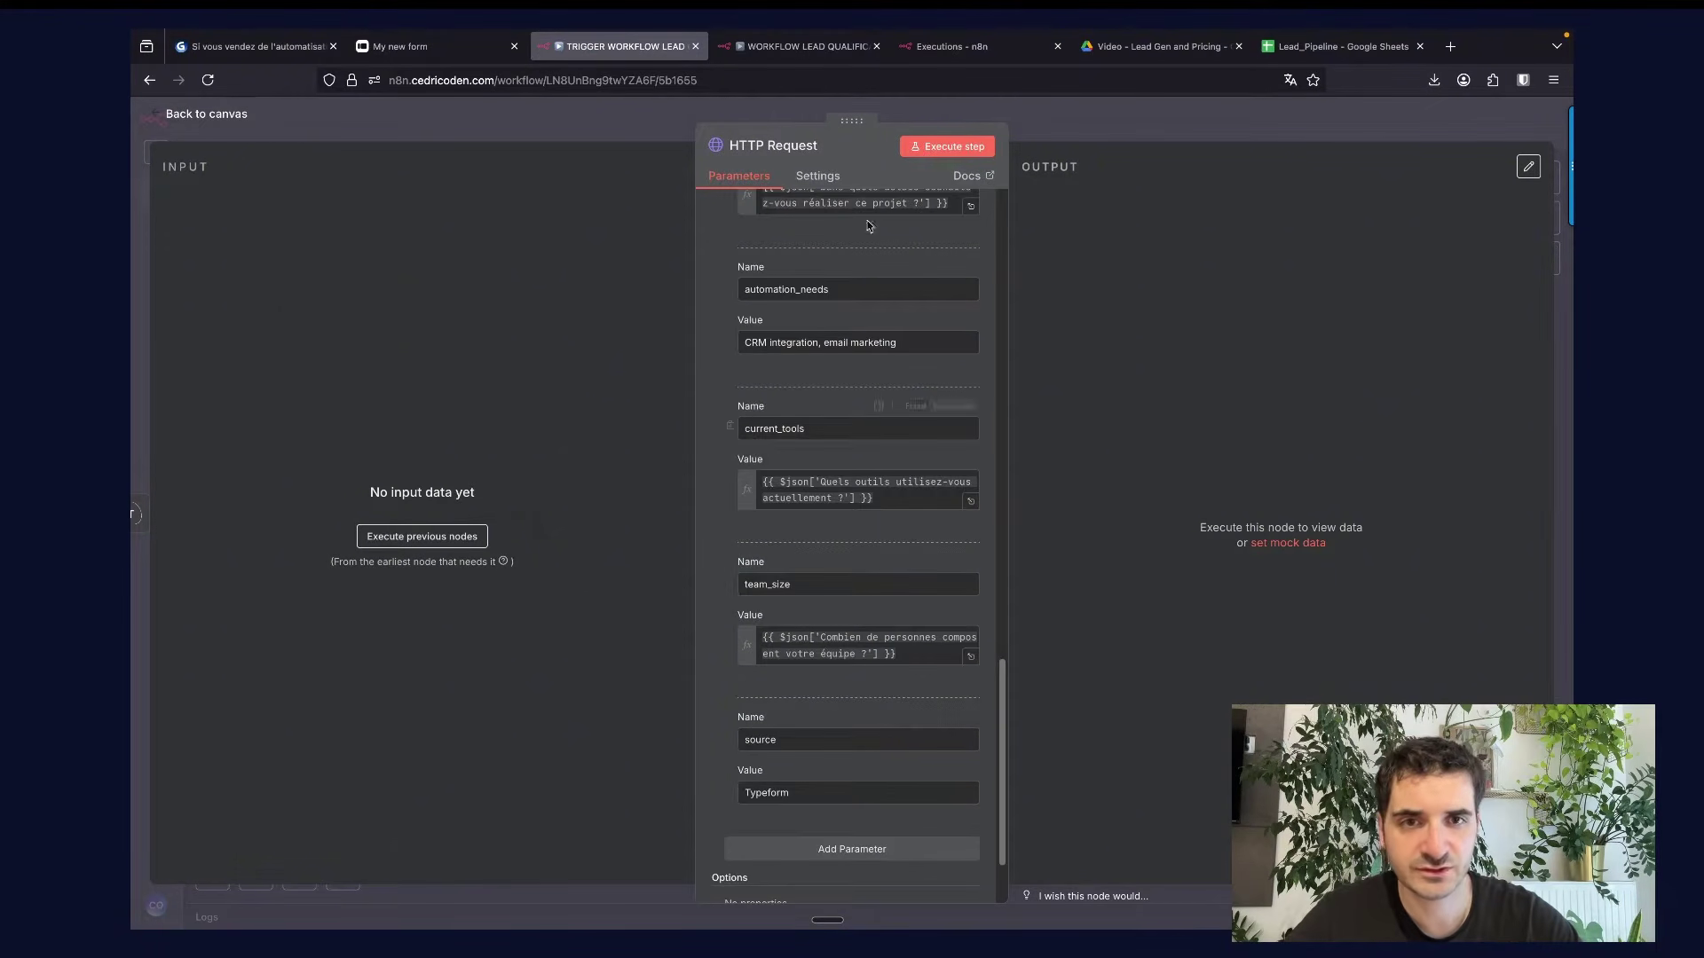
left_click(1025, 122)
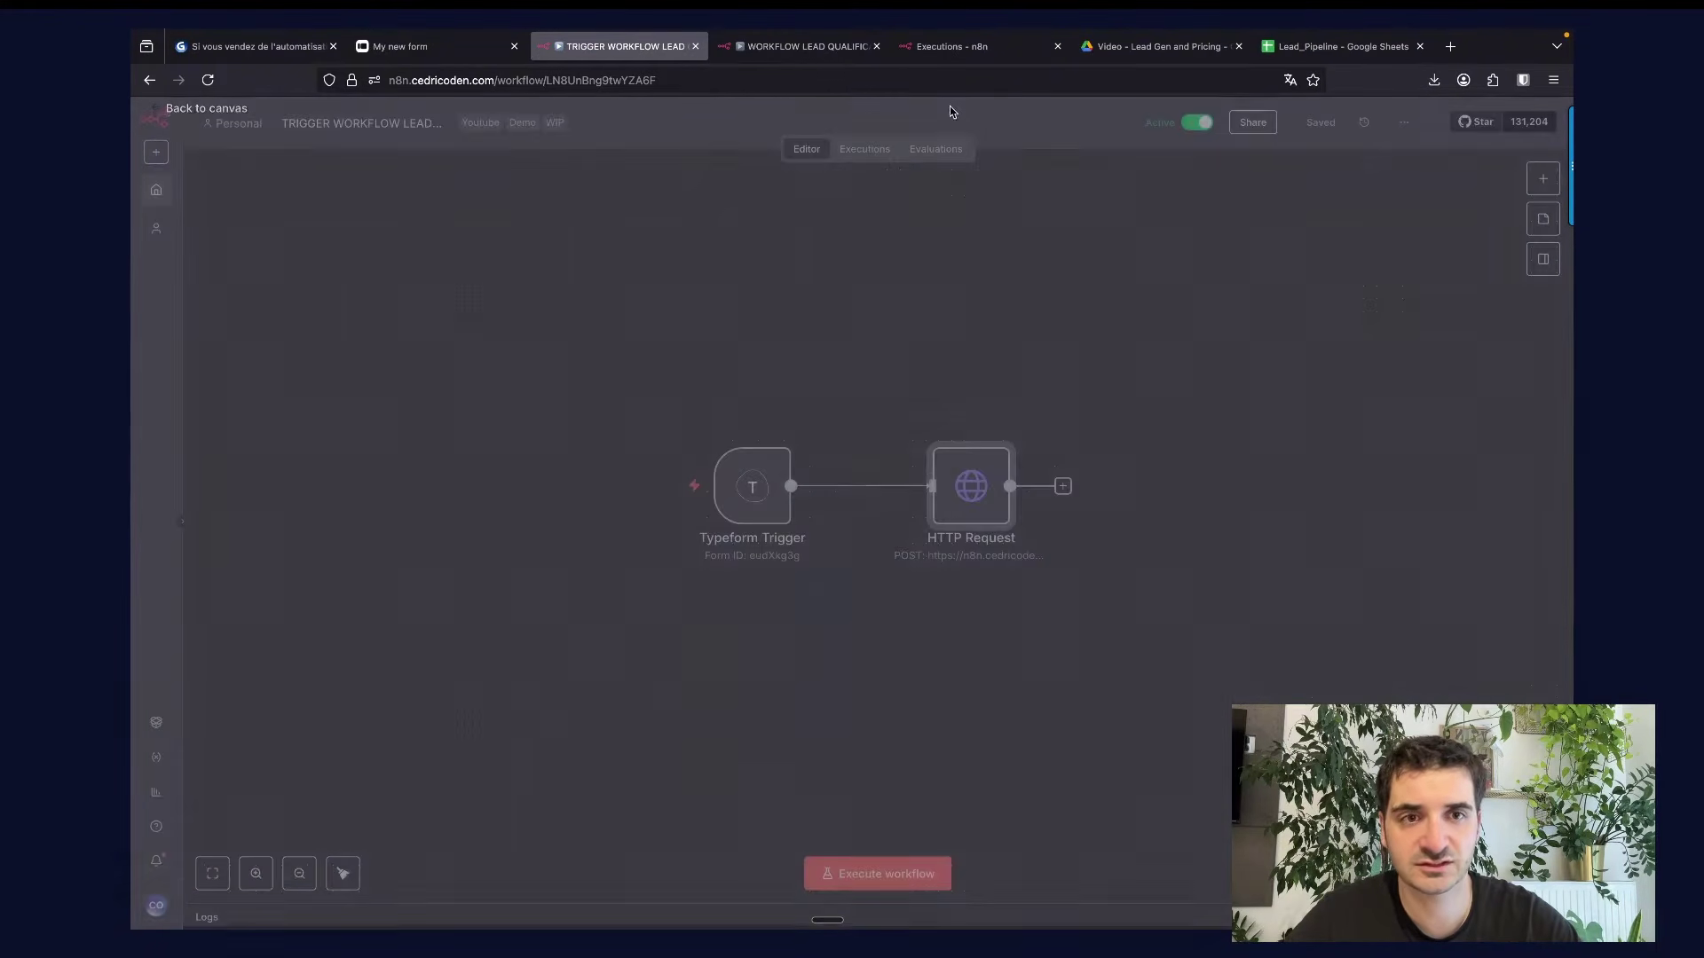
left_click(822, 49)
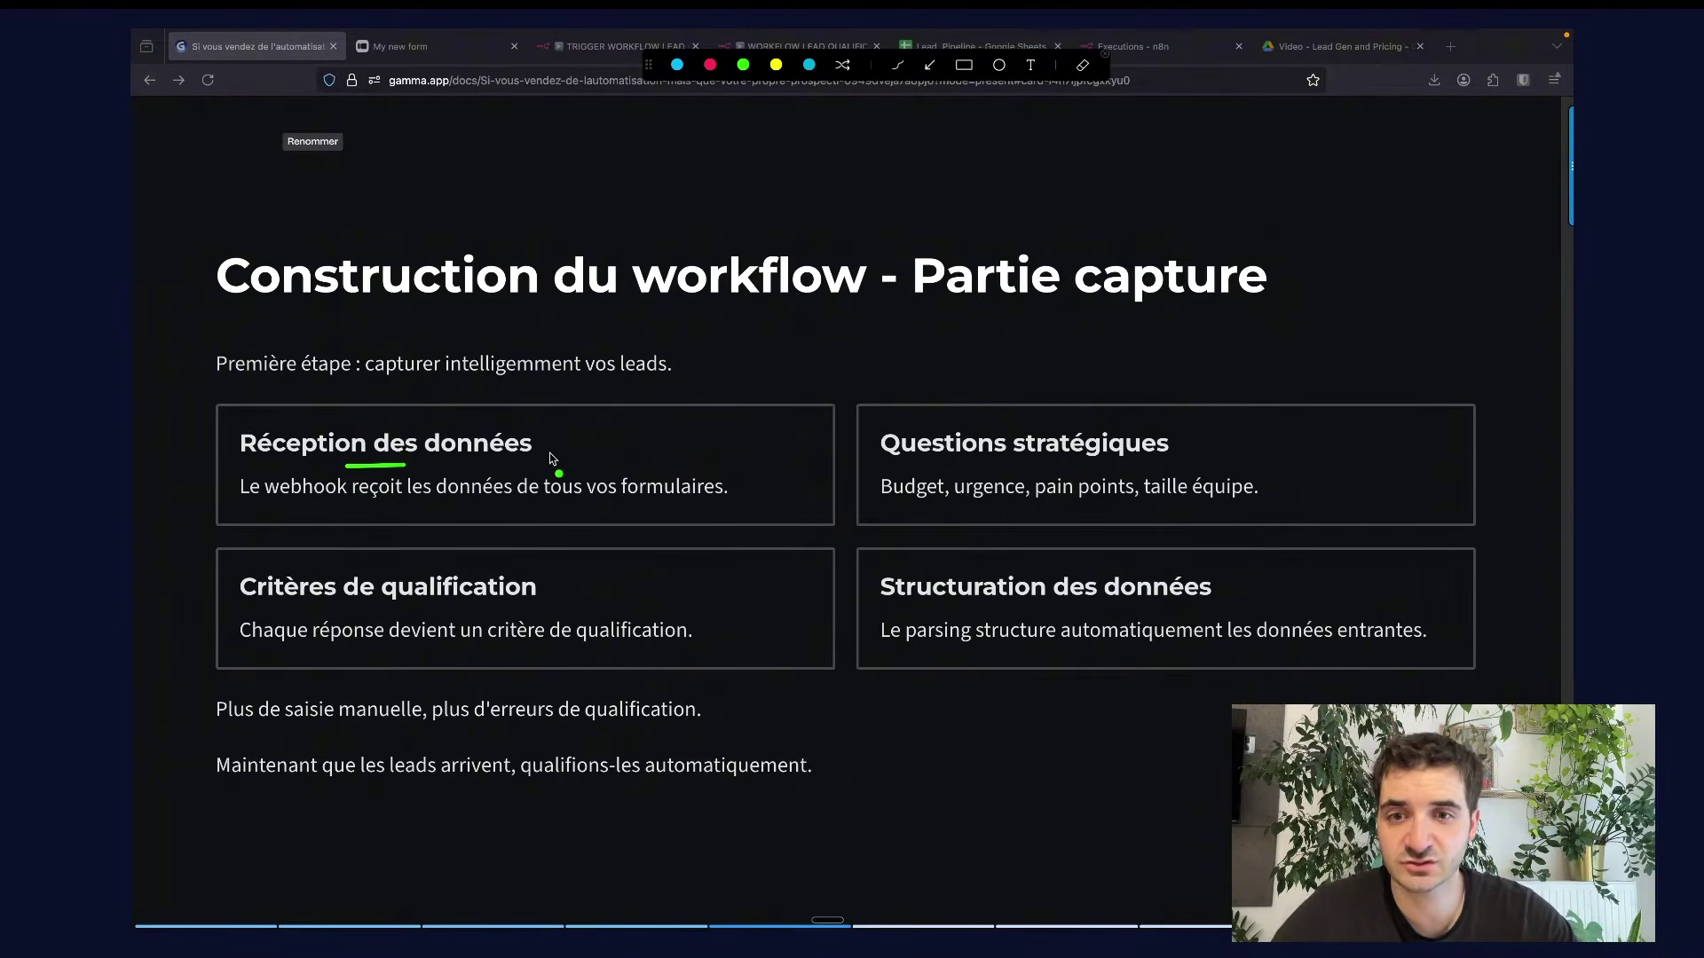
Underline Questions stratégiques, qualification, Structuration, saisie manuelle and erreurs de qualification in green.
left_click_drag(937, 466, 982, 467)
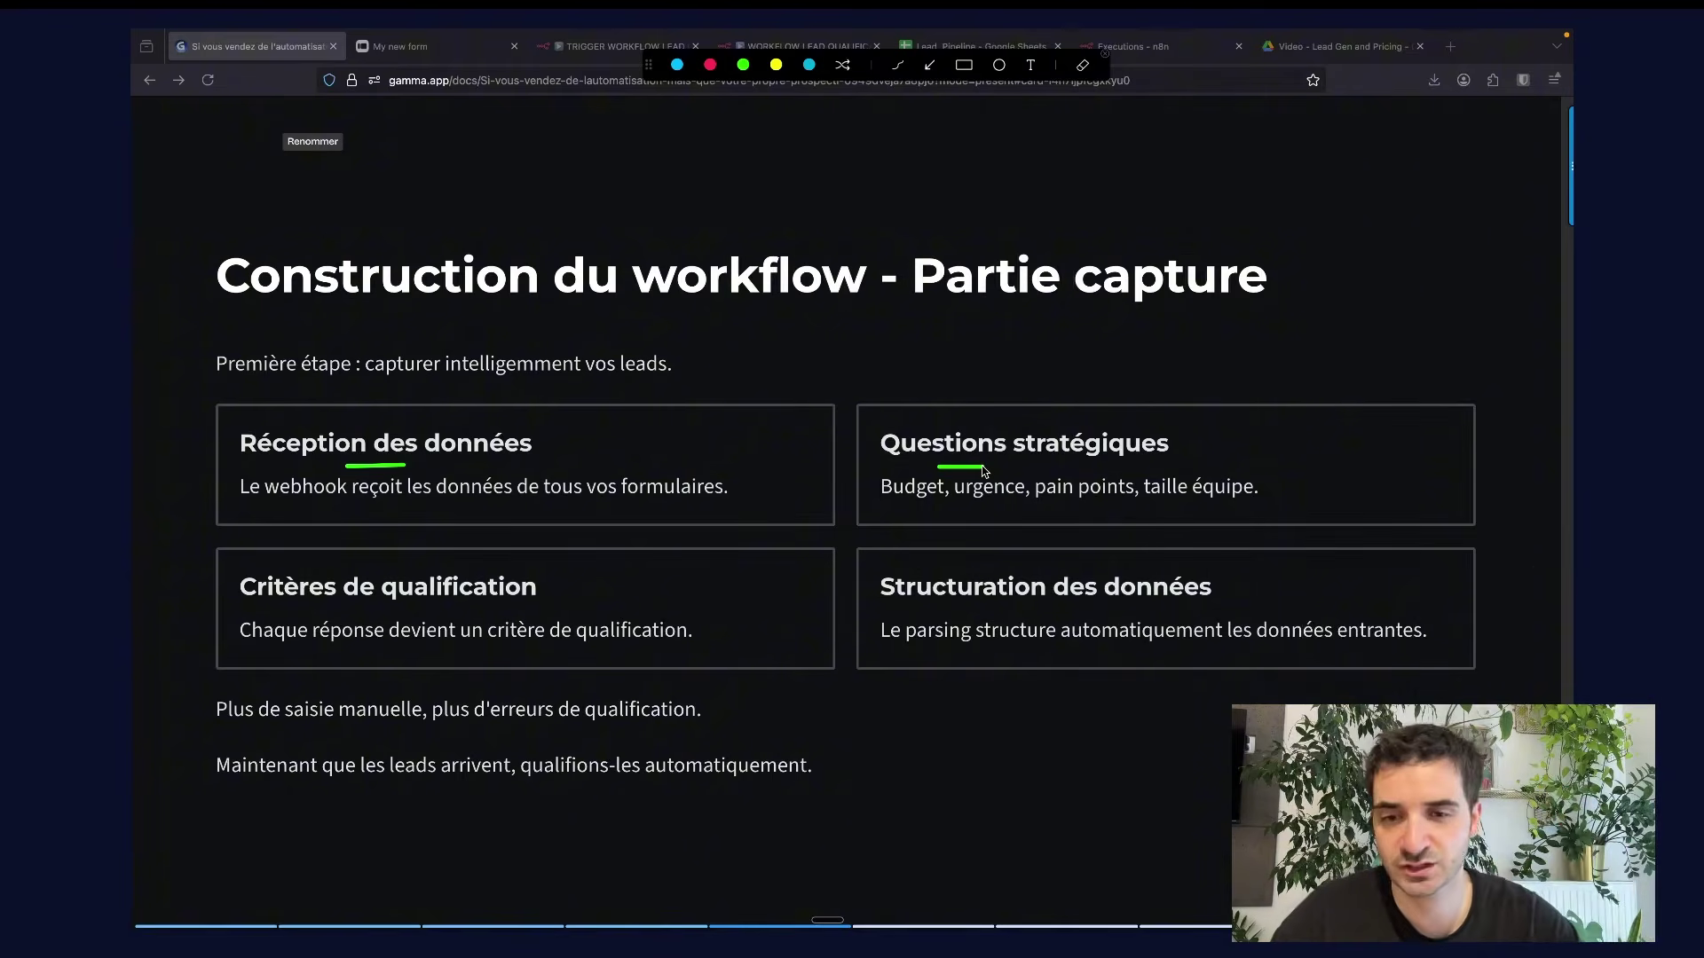
left_click_drag(370, 611, 426, 612)
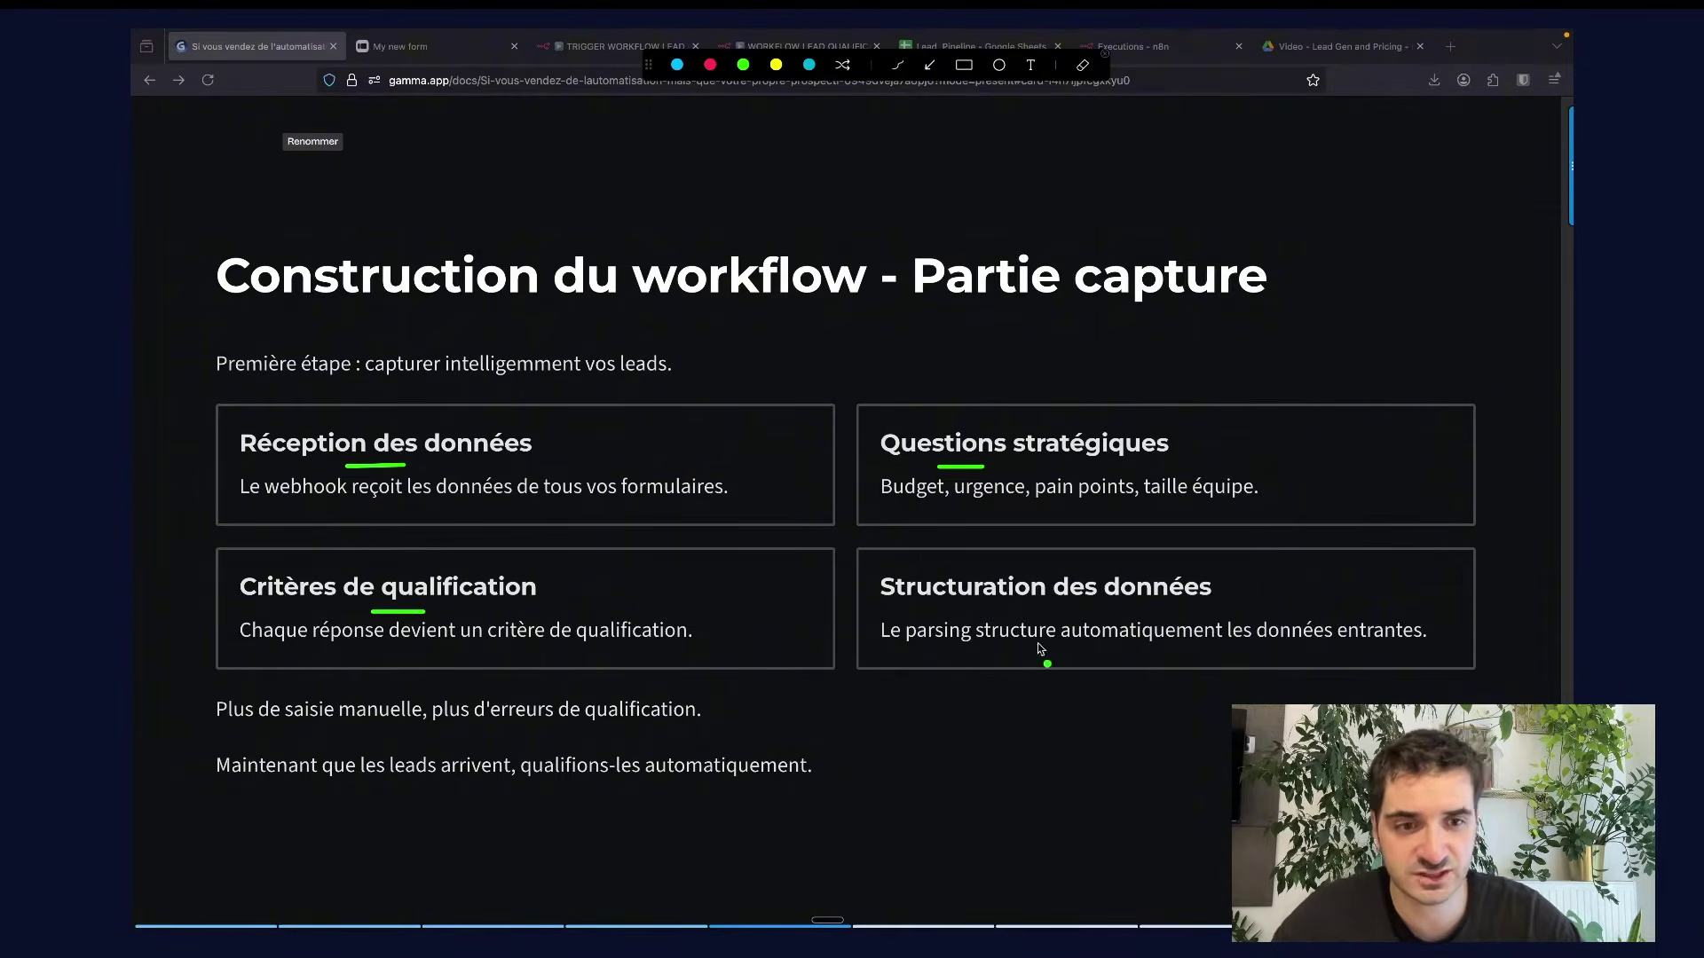
left_click_drag(971, 602, 1050, 607)
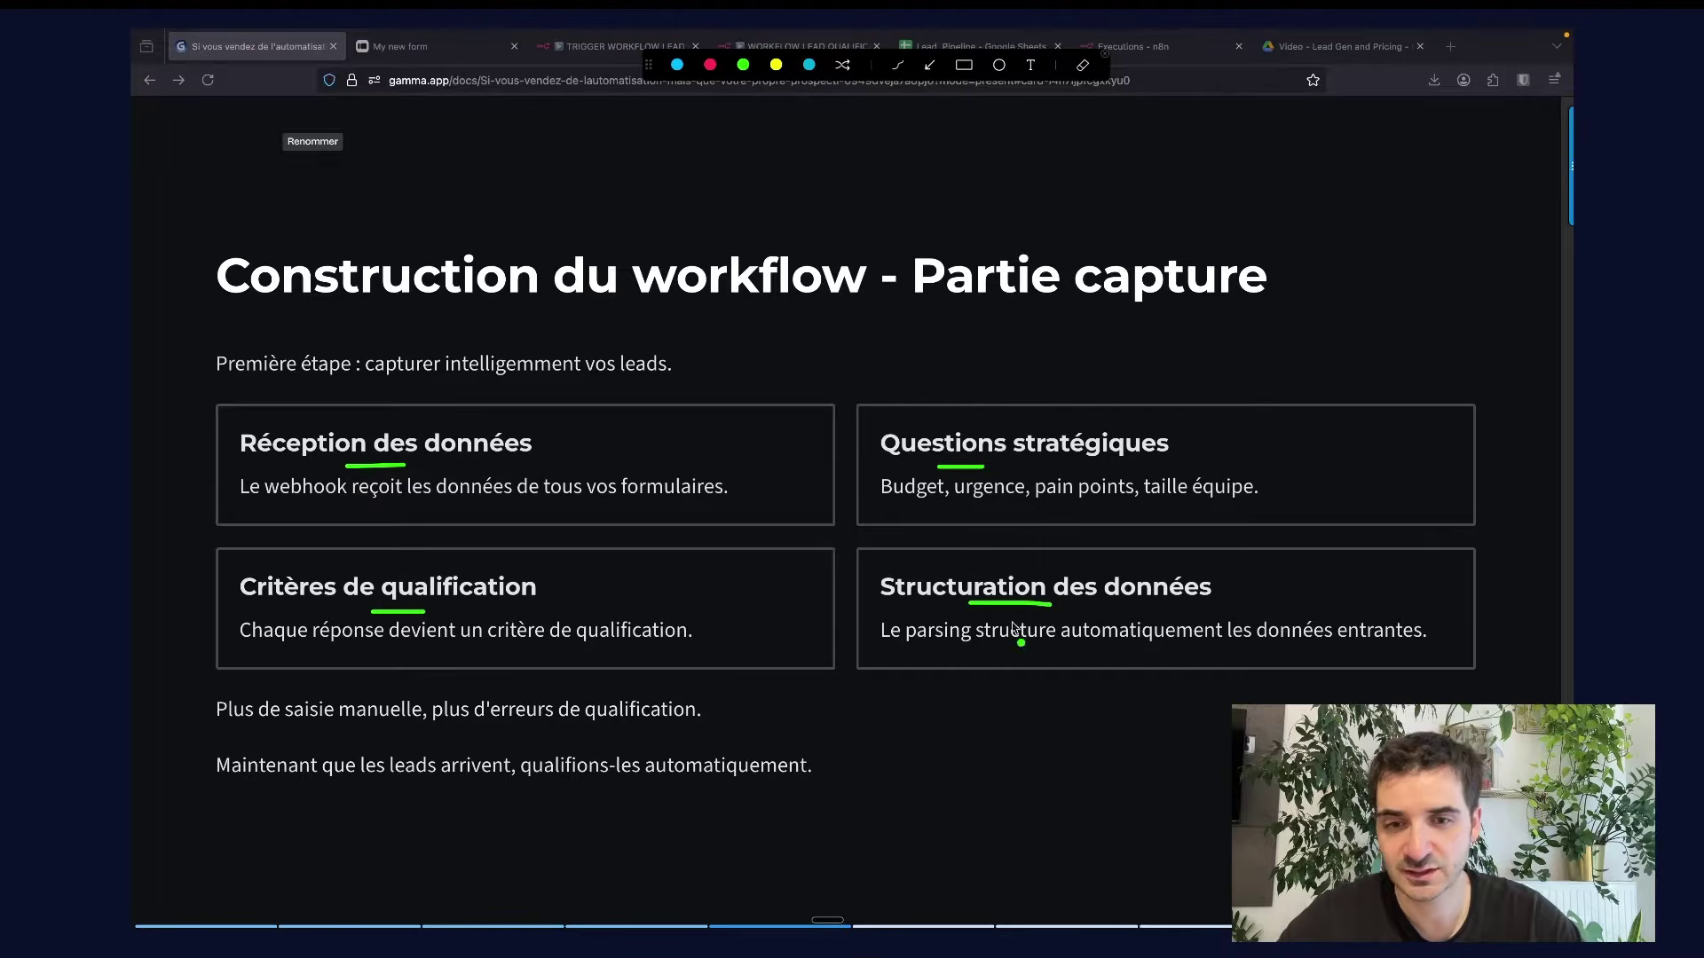
left_click_drag(293, 724, 404, 728)
left_click_drag(521, 728, 637, 729)
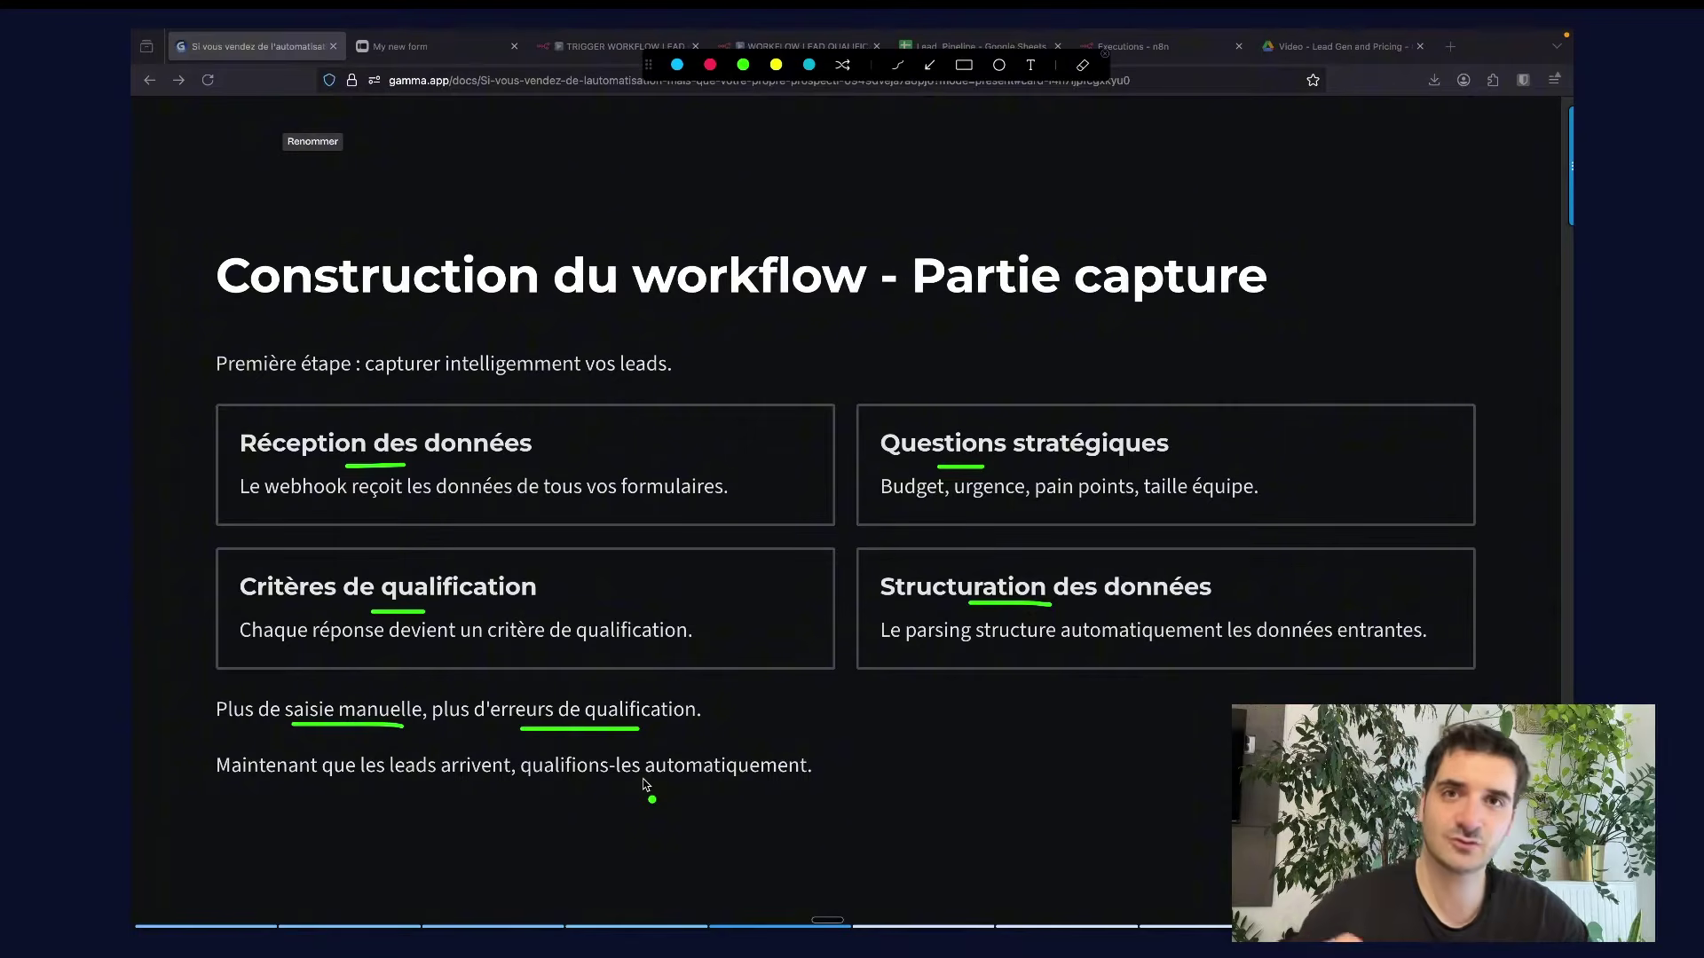
key("super+3")
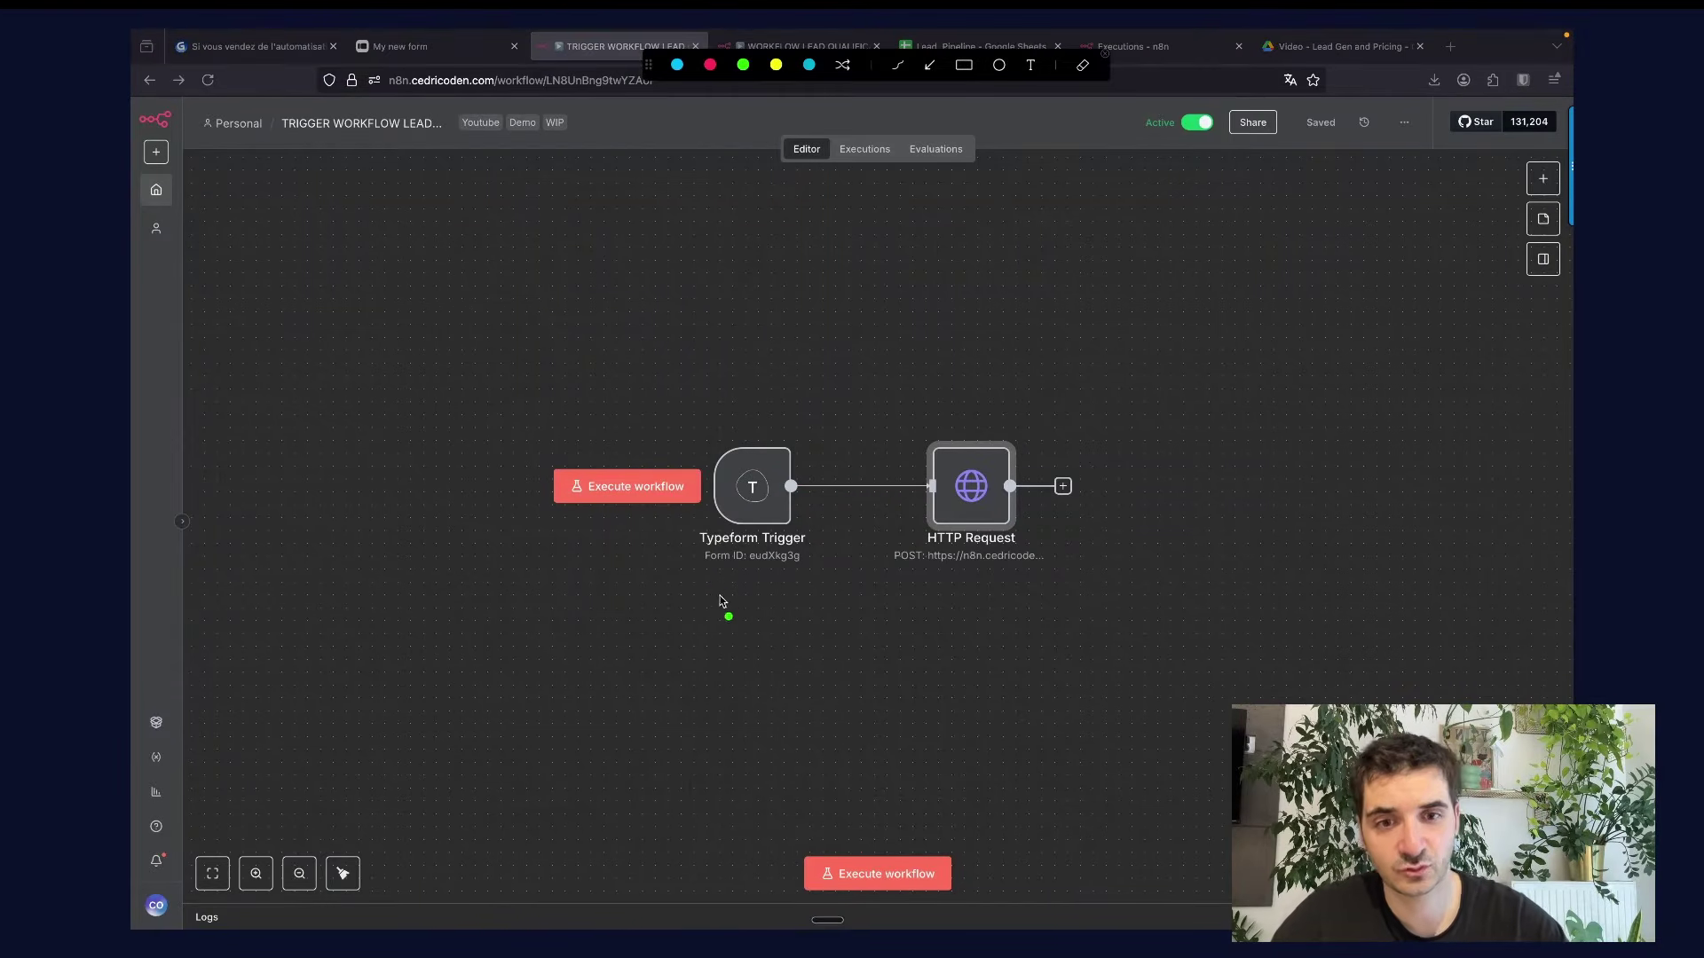
Underline the trigger's Form ID and the HTTP Request POST target, then clear the annotations.
left_click_drag(713, 596, 816, 582)
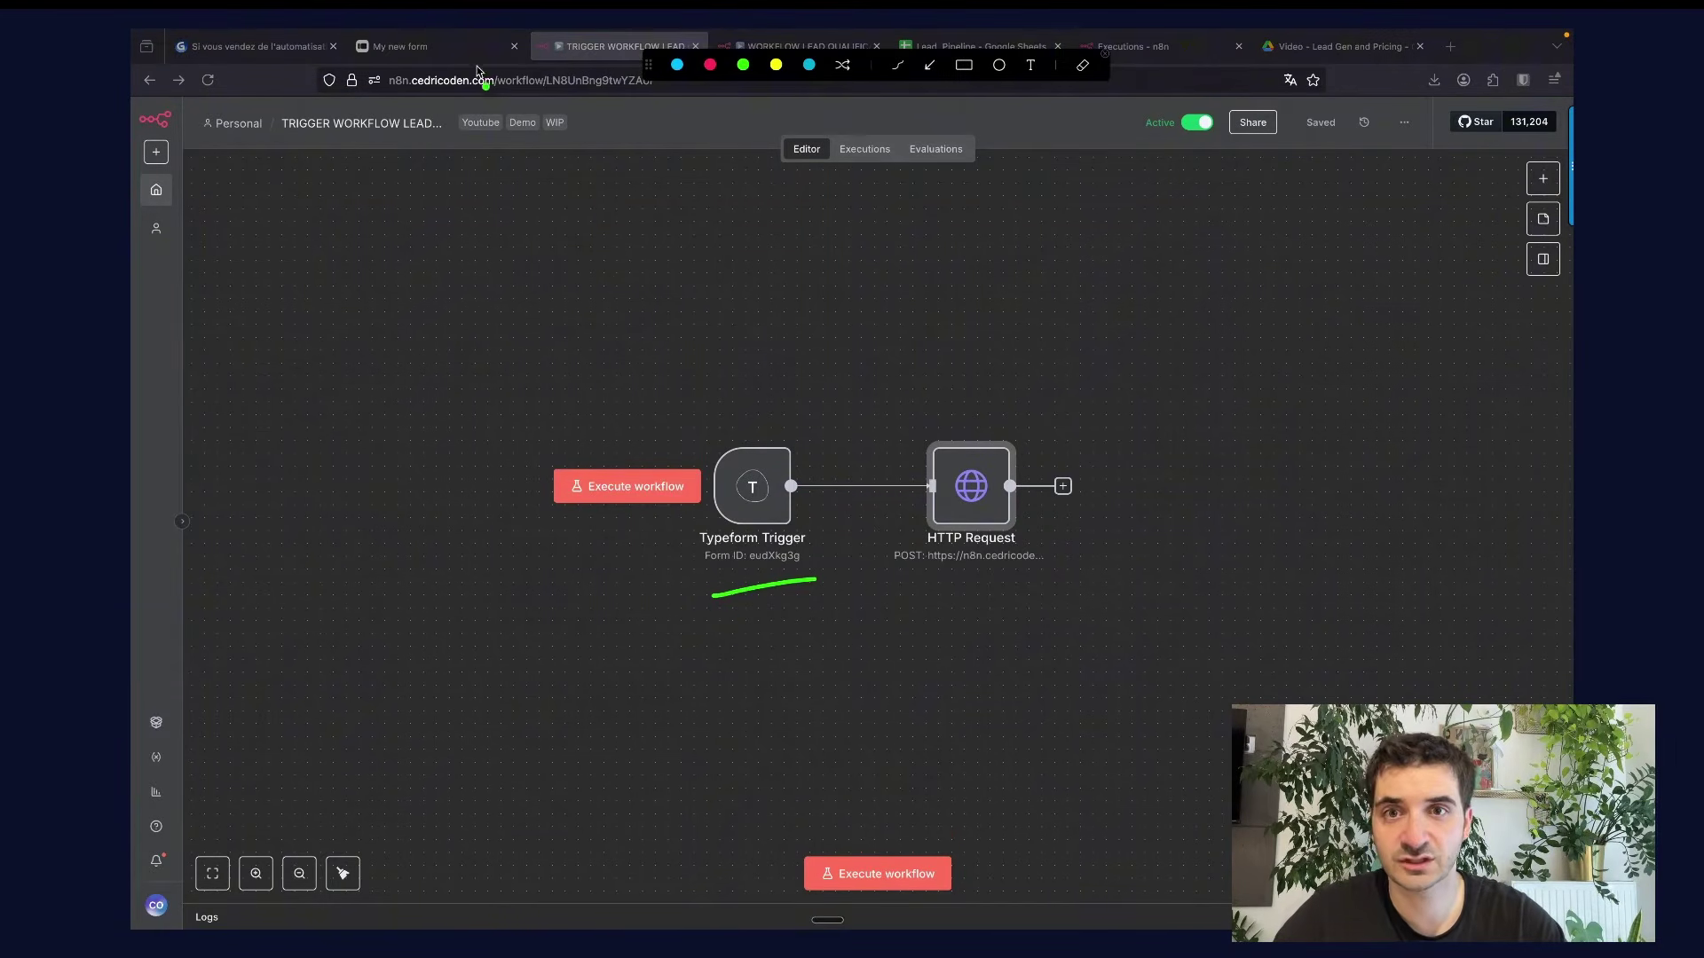
left_click_drag(944, 598, 1027, 590)
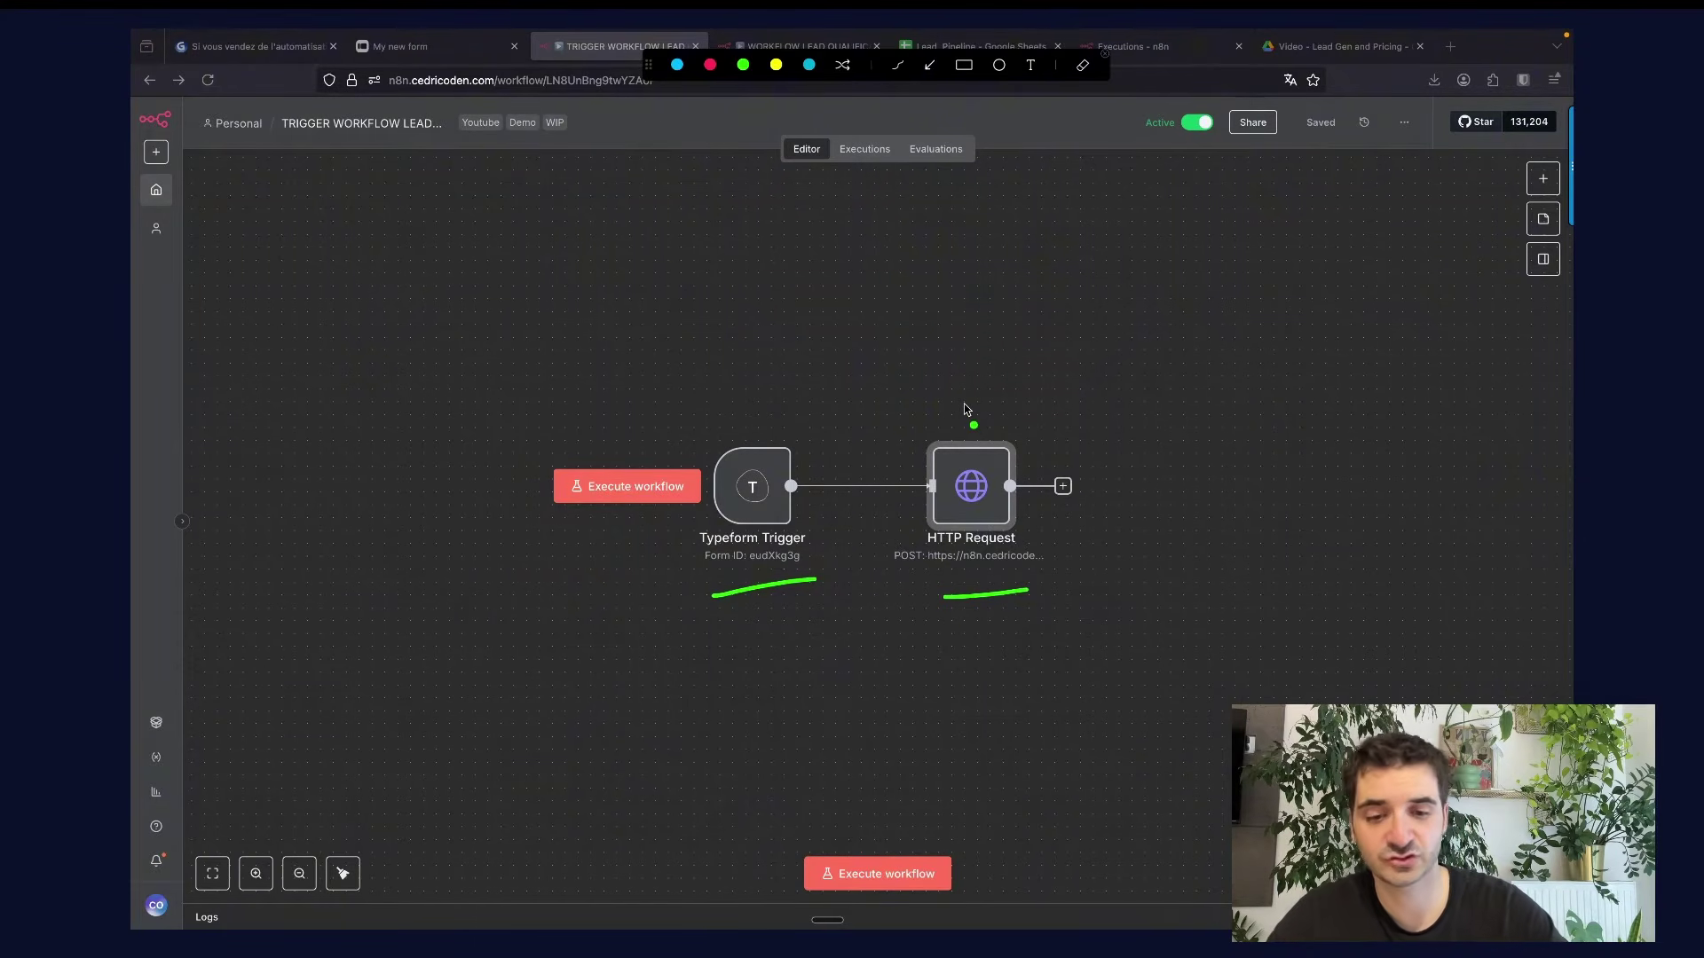
key("Escape")
left_click(796, 49)
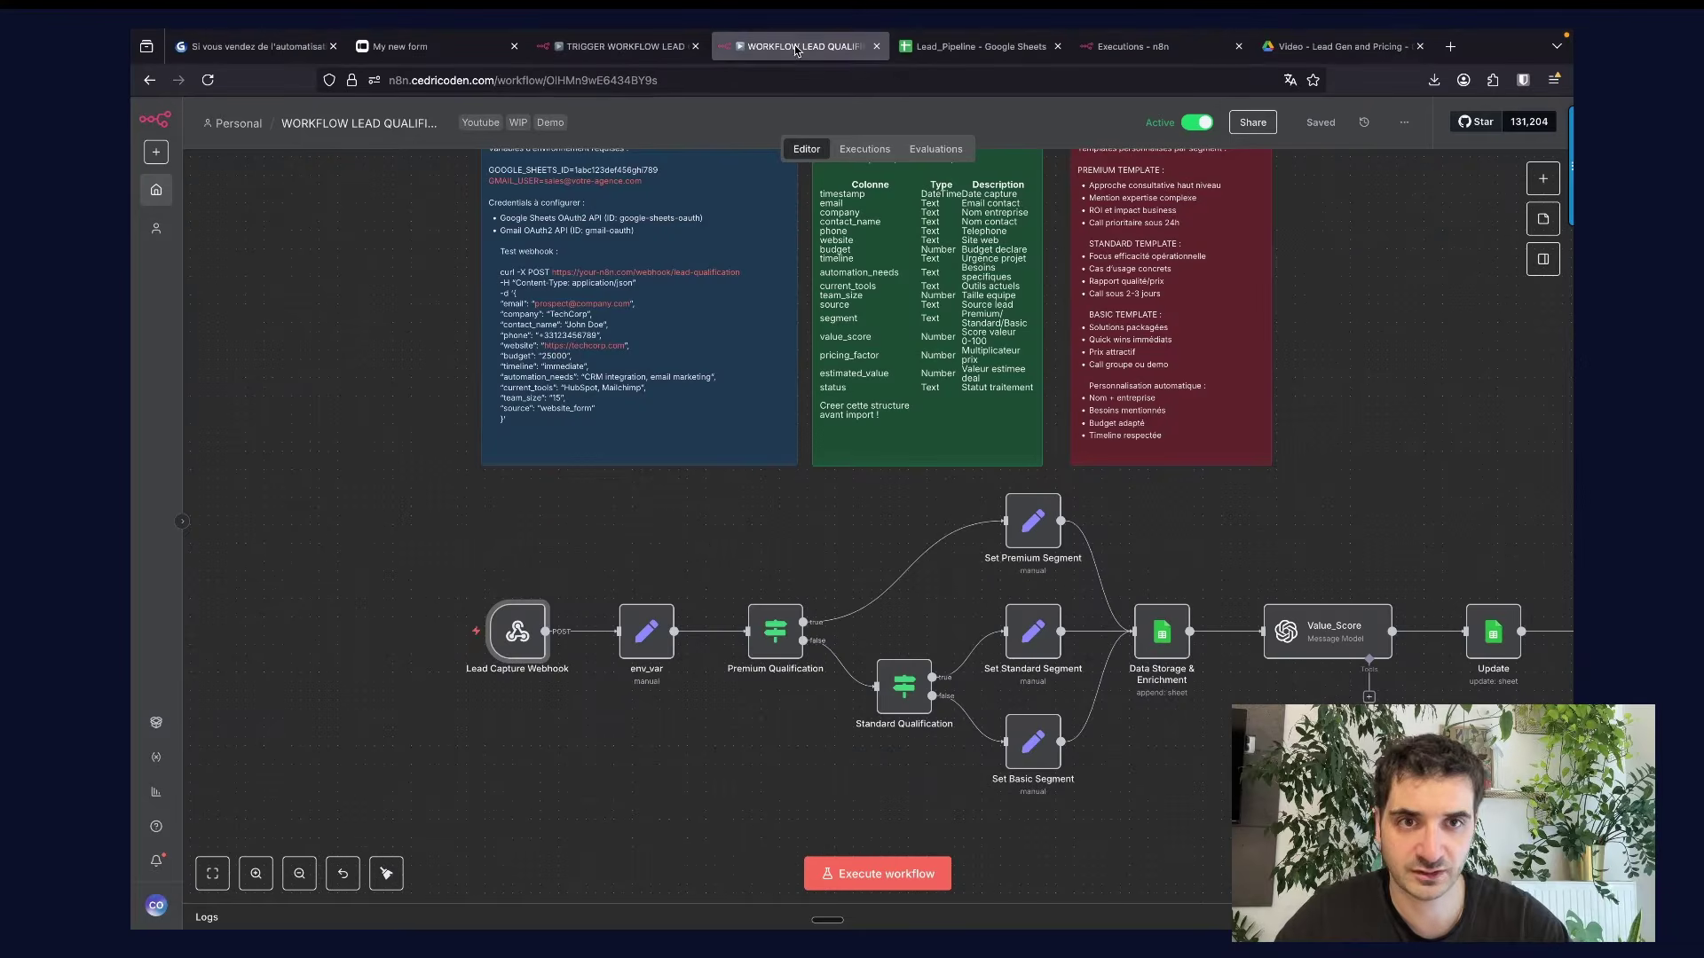
scroll(603, 518, "up", 3)
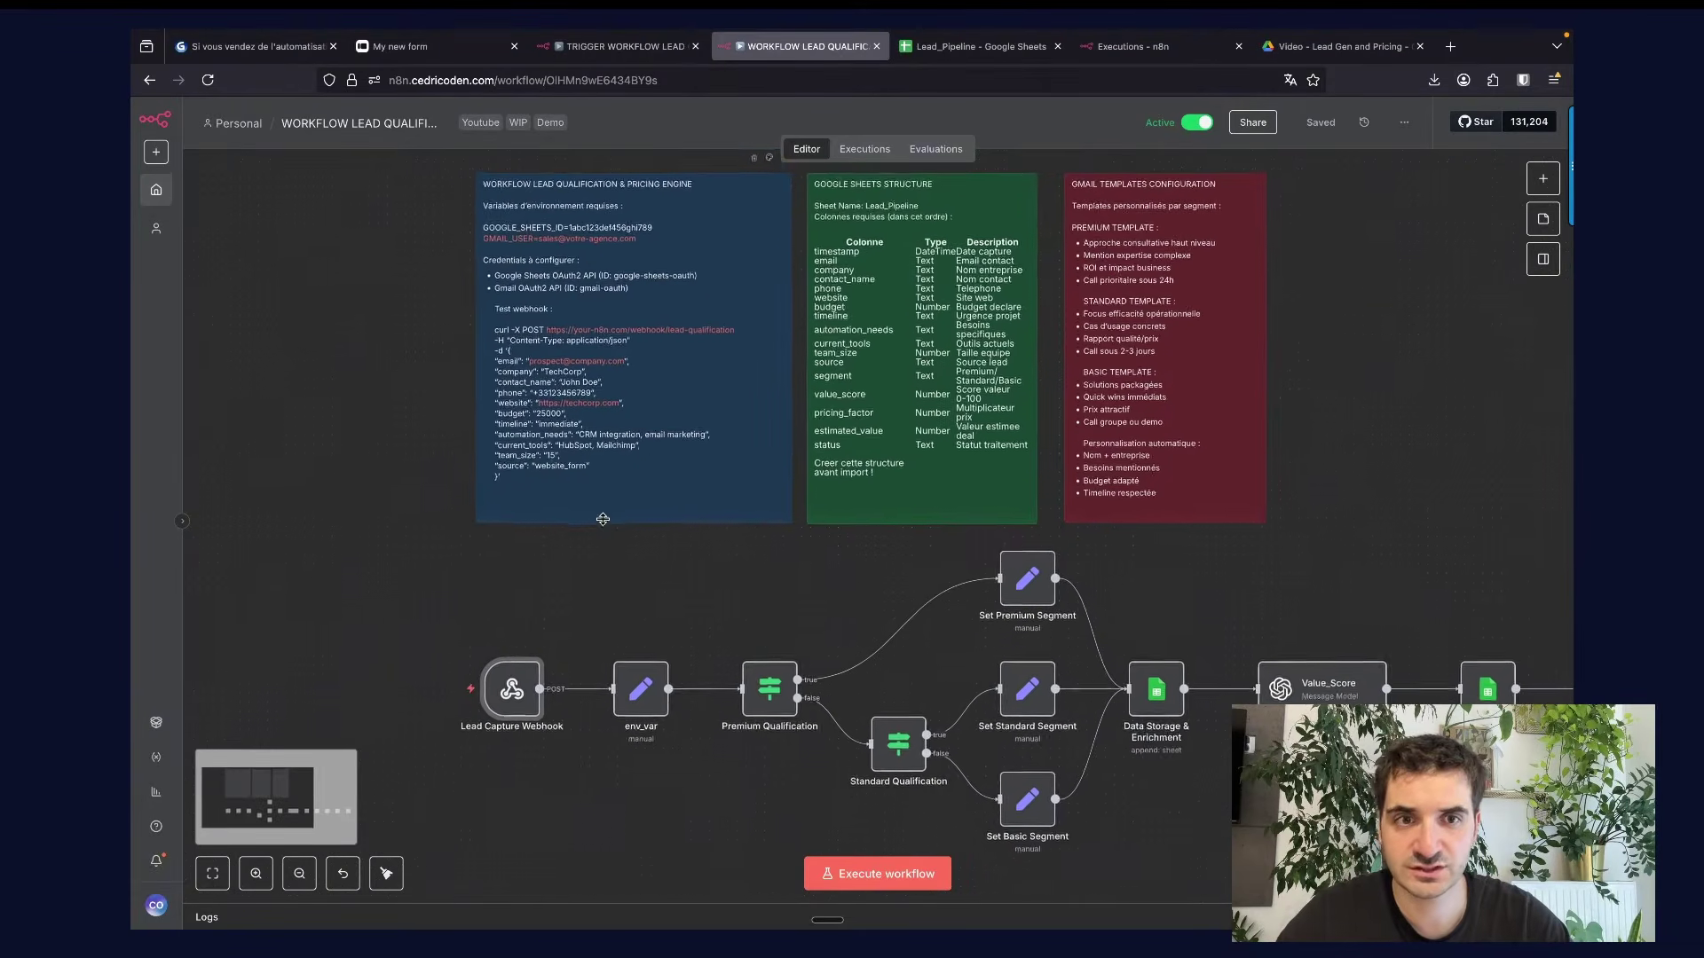
scroll(602, 519, "down", 1)
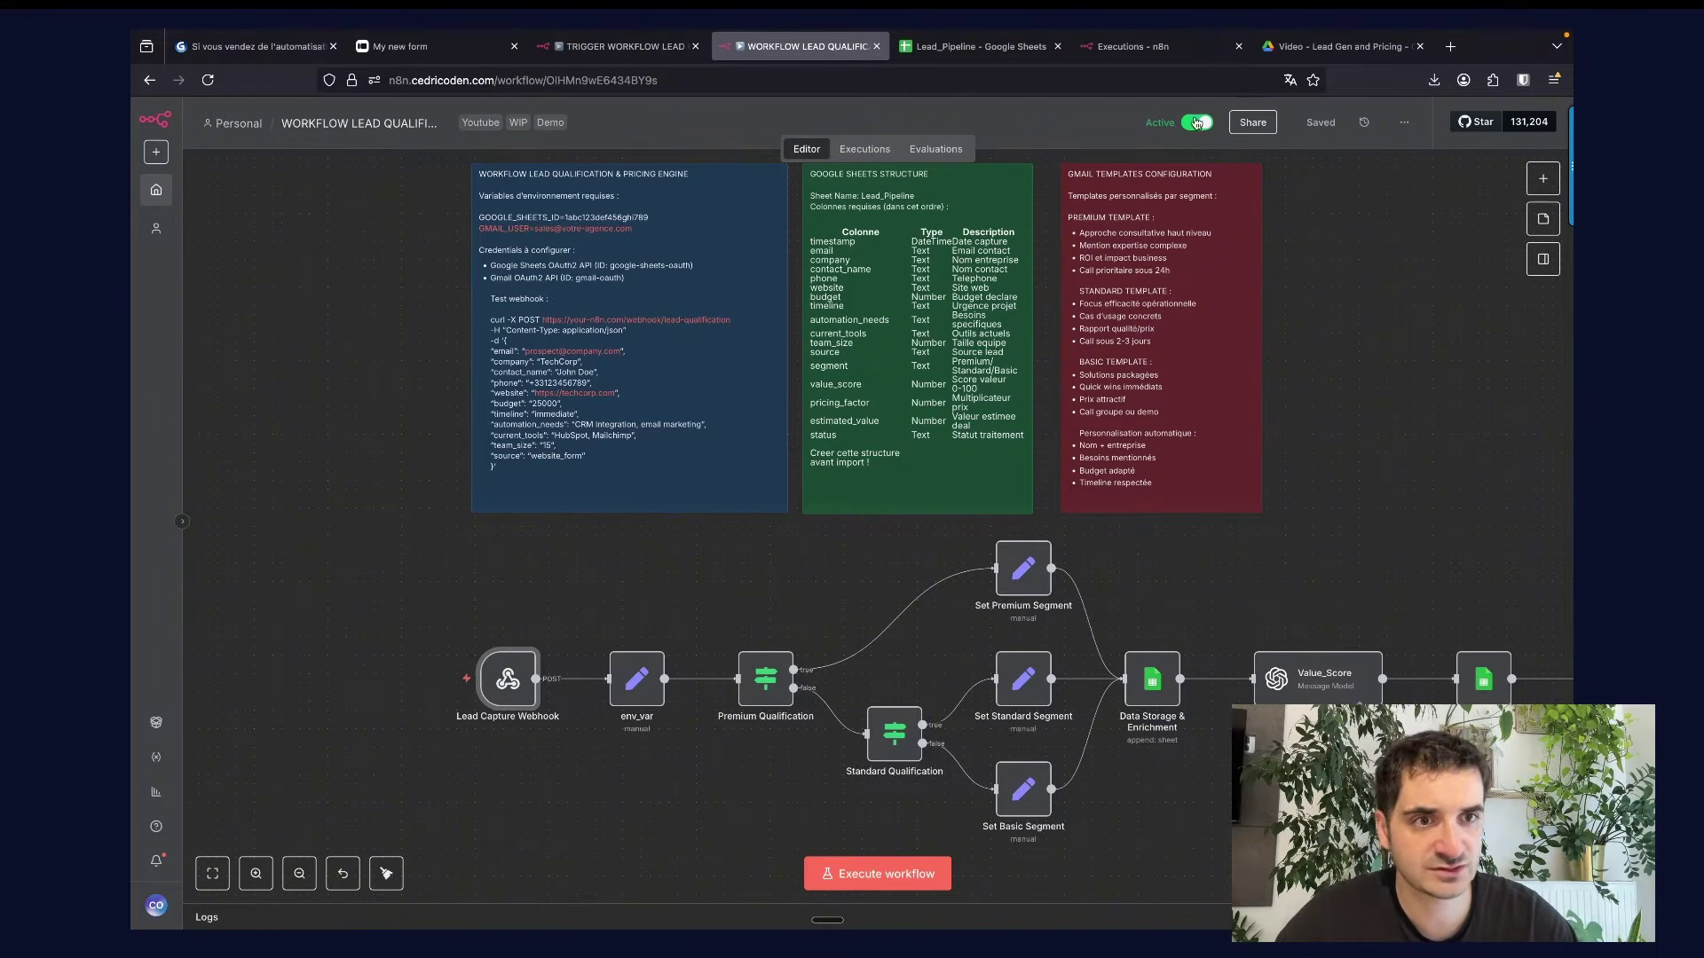
Deactivate the Typeform trigger workflow and open the Lead Capture Webhook node's settings.
left_click(630, 47)
left_click(1197, 123)
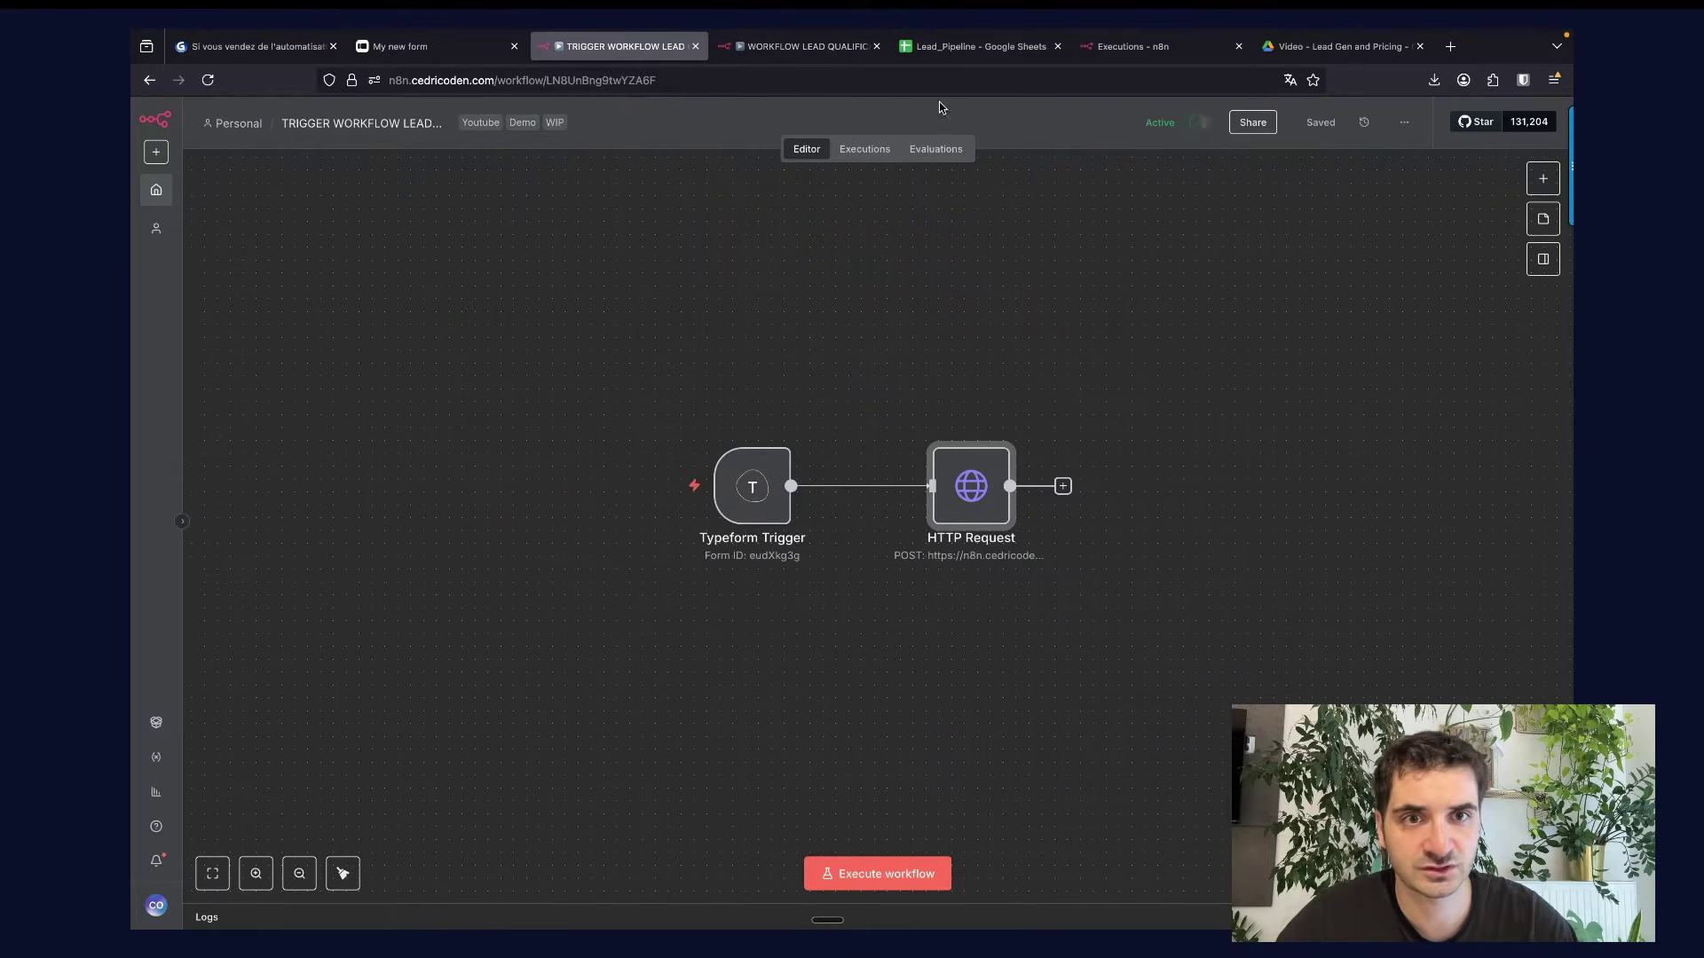
left_click(803, 47)
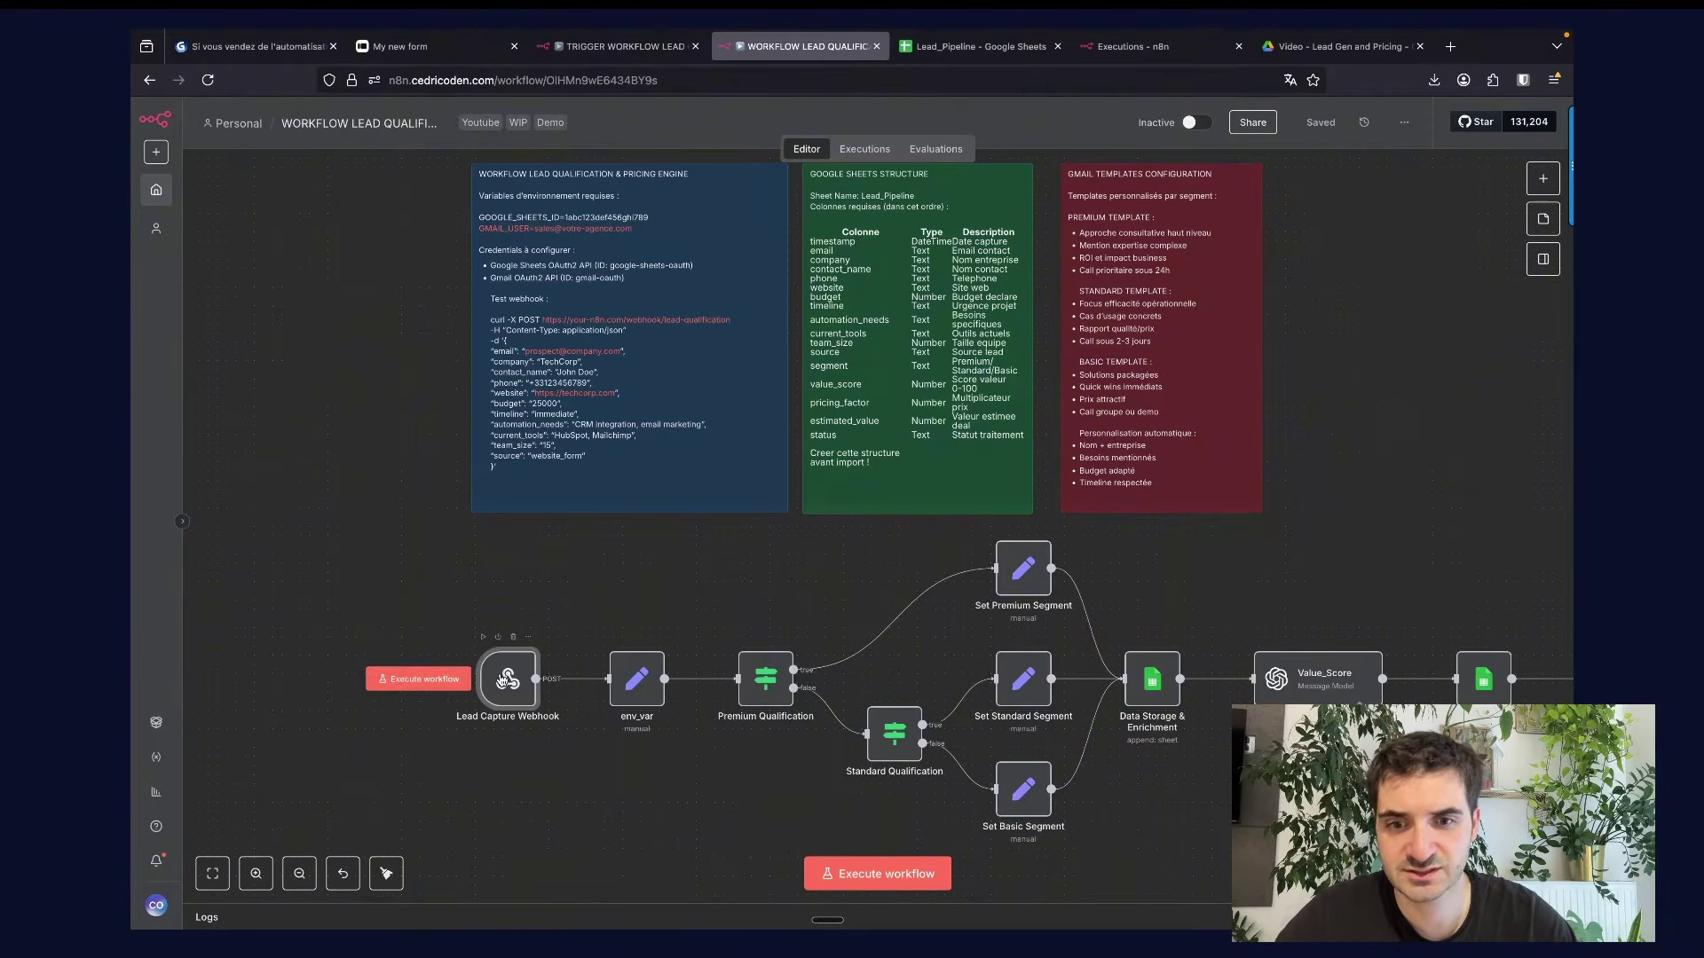
double_click(500, 675)
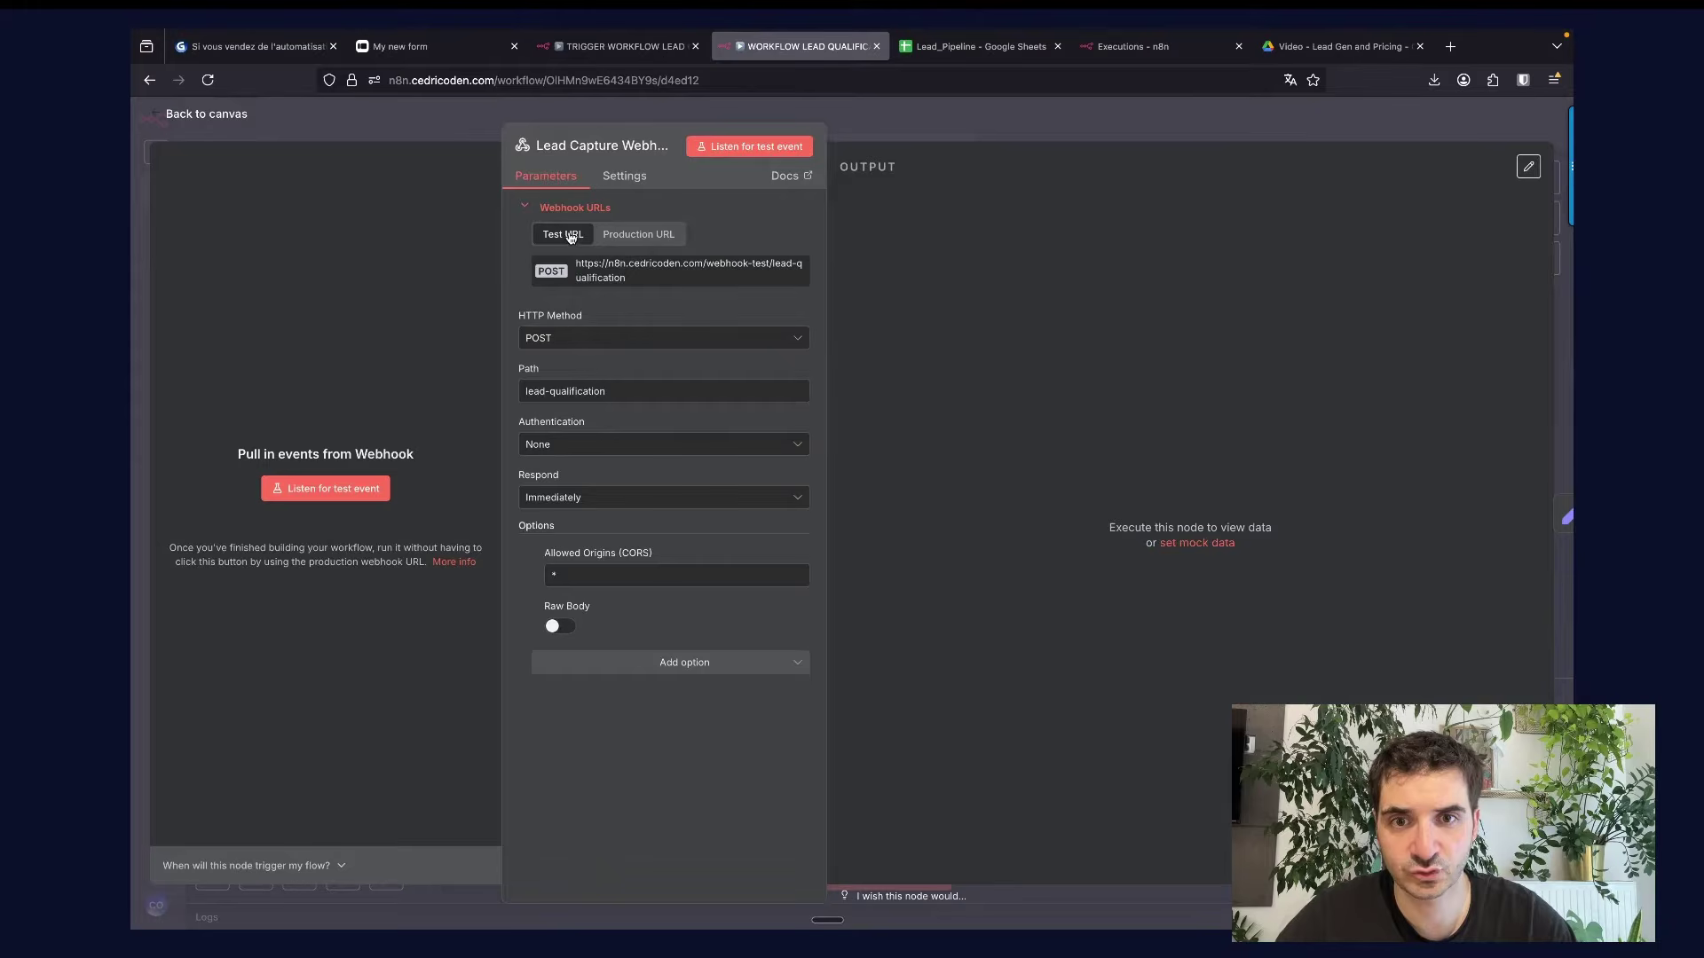
Check the HTTP Request node's URL and save the trigger workflow.
left_click(618, 49)
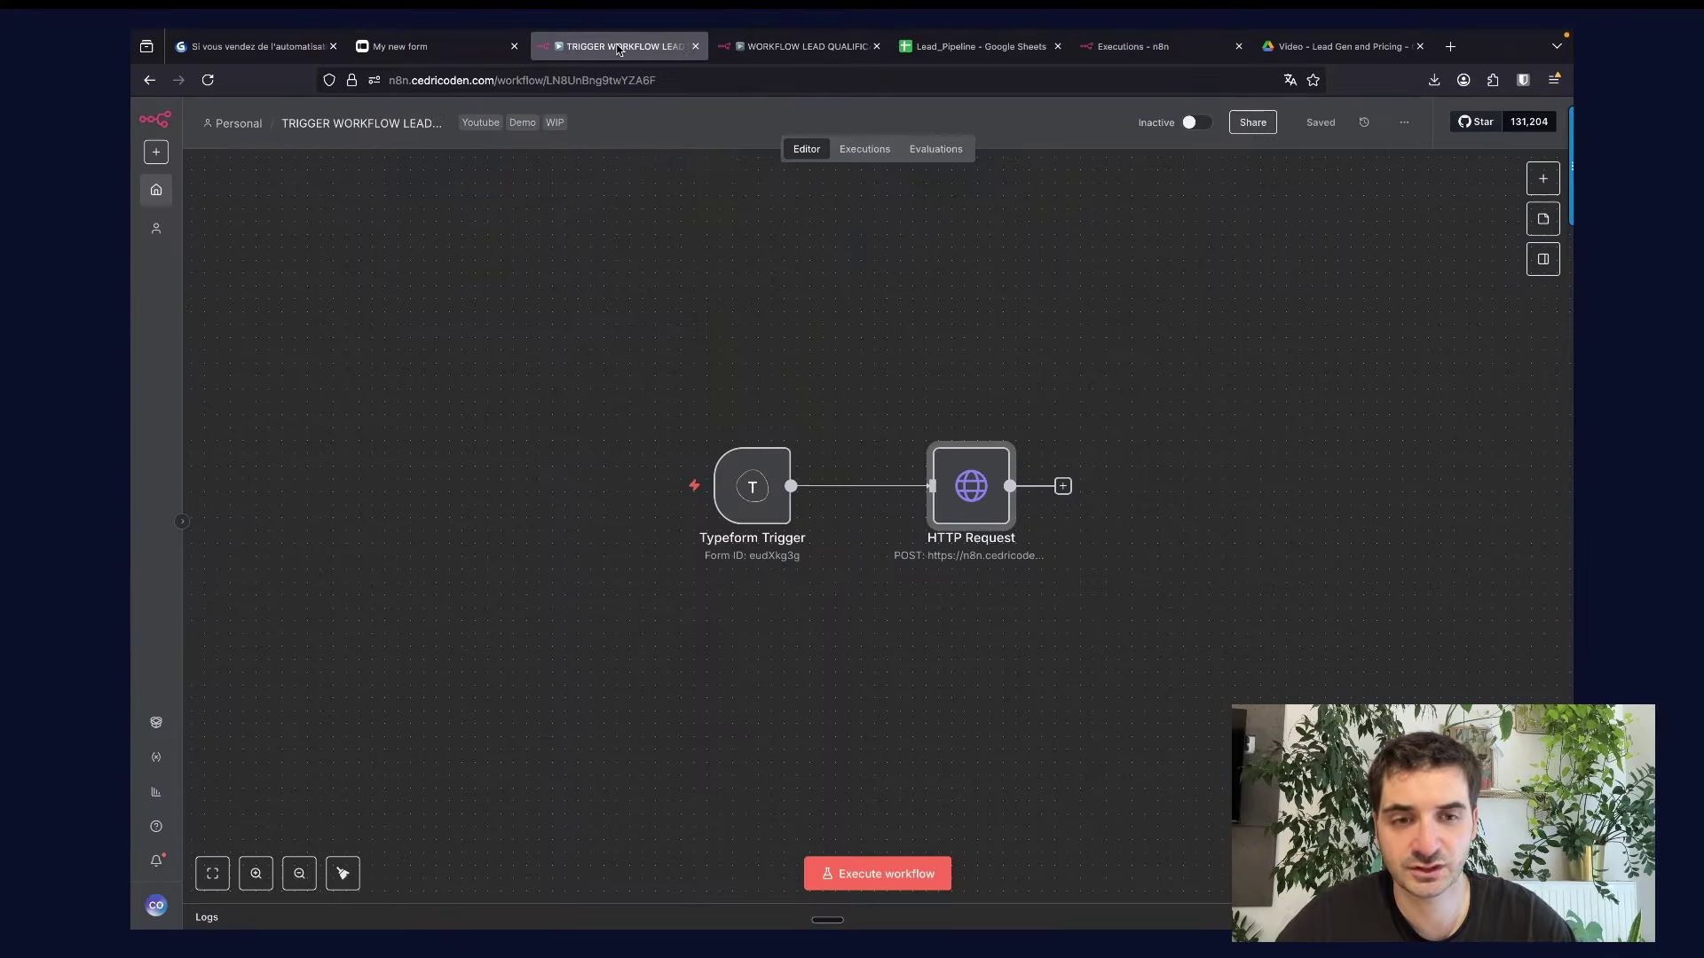
double_click(970, 484)
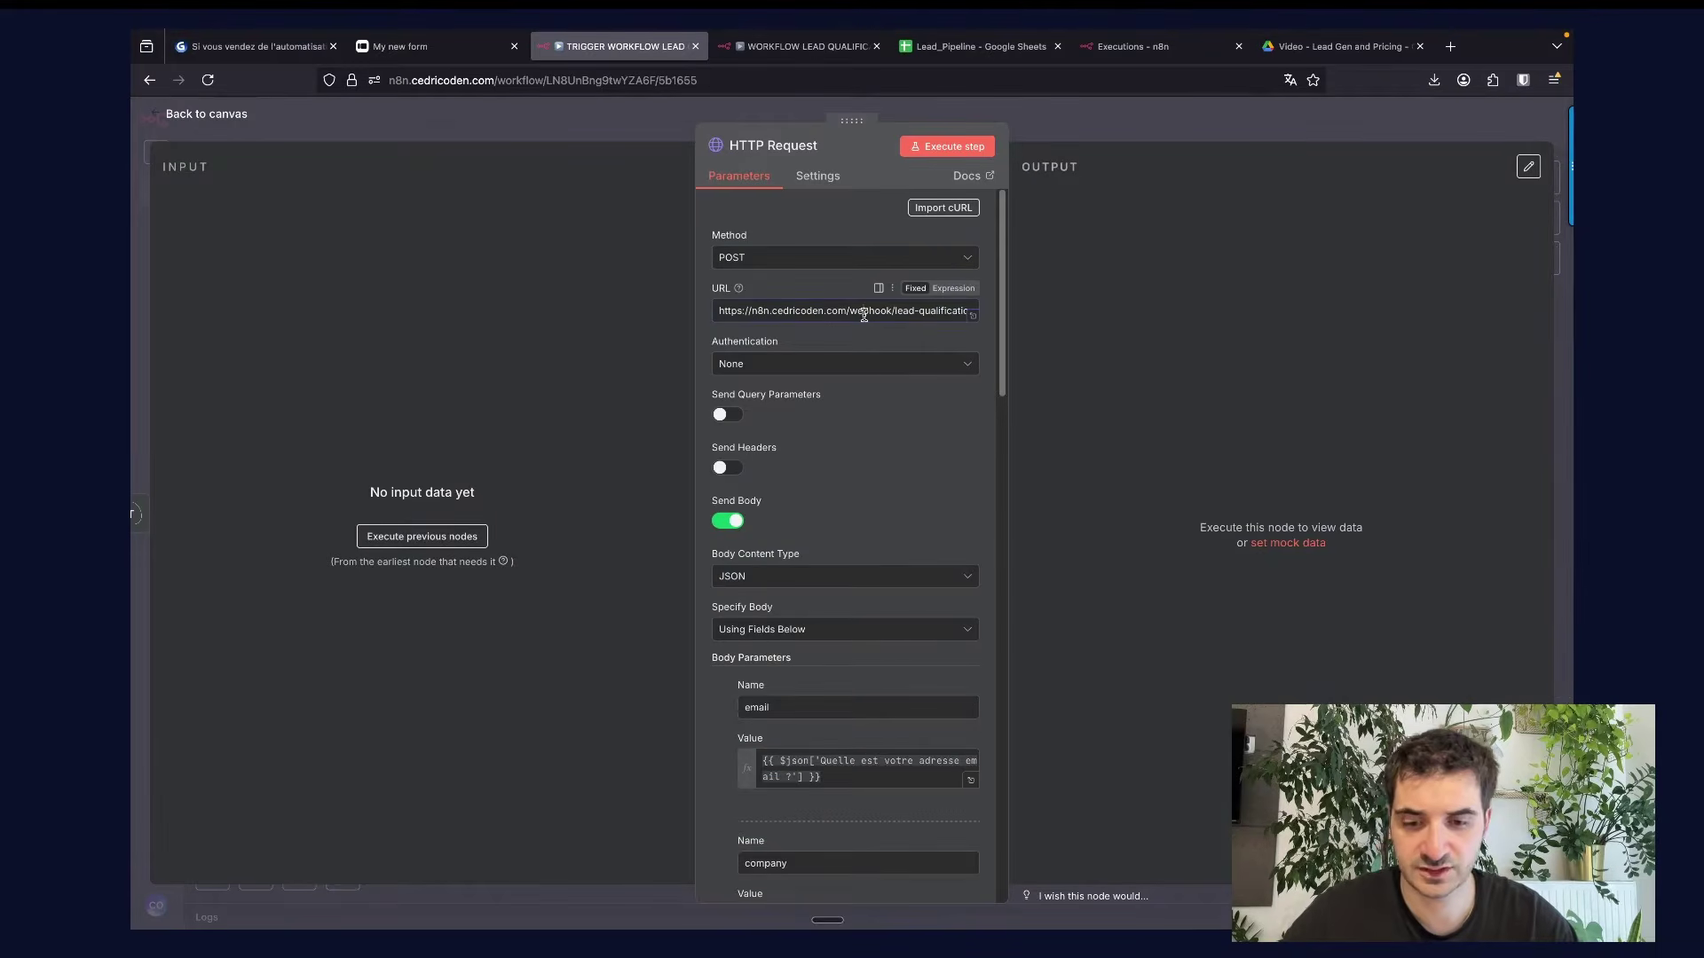
triple_click(864, 314)
left_click(1089, 110)
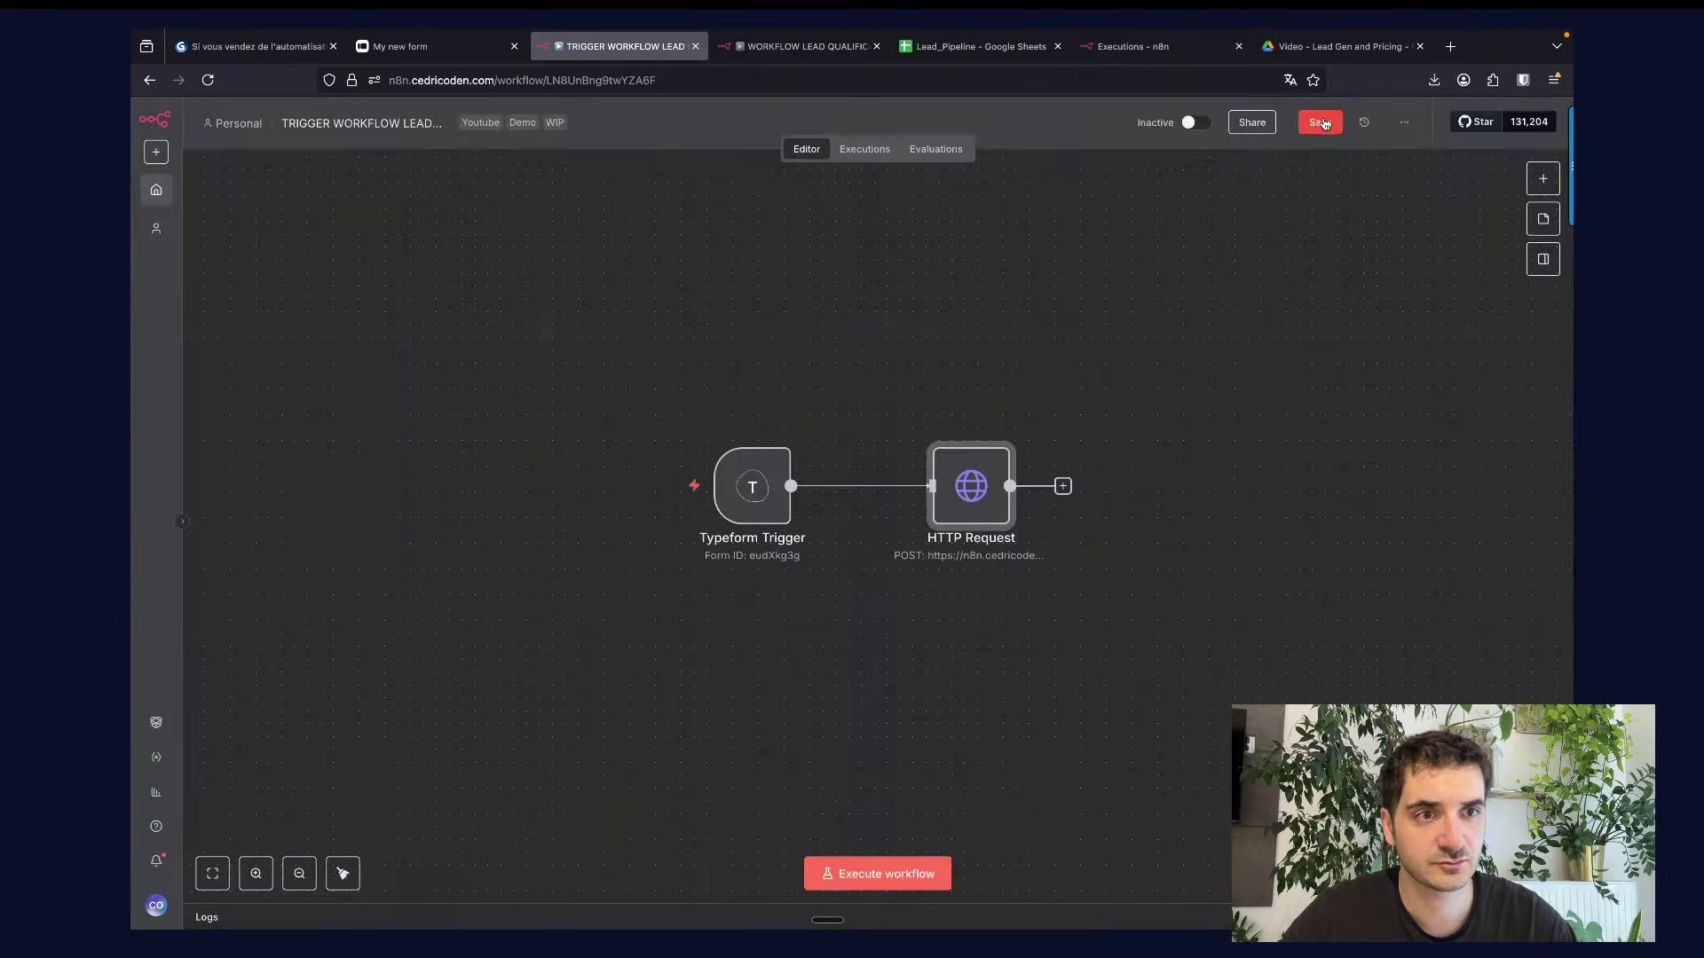
left_click(1321, 123)
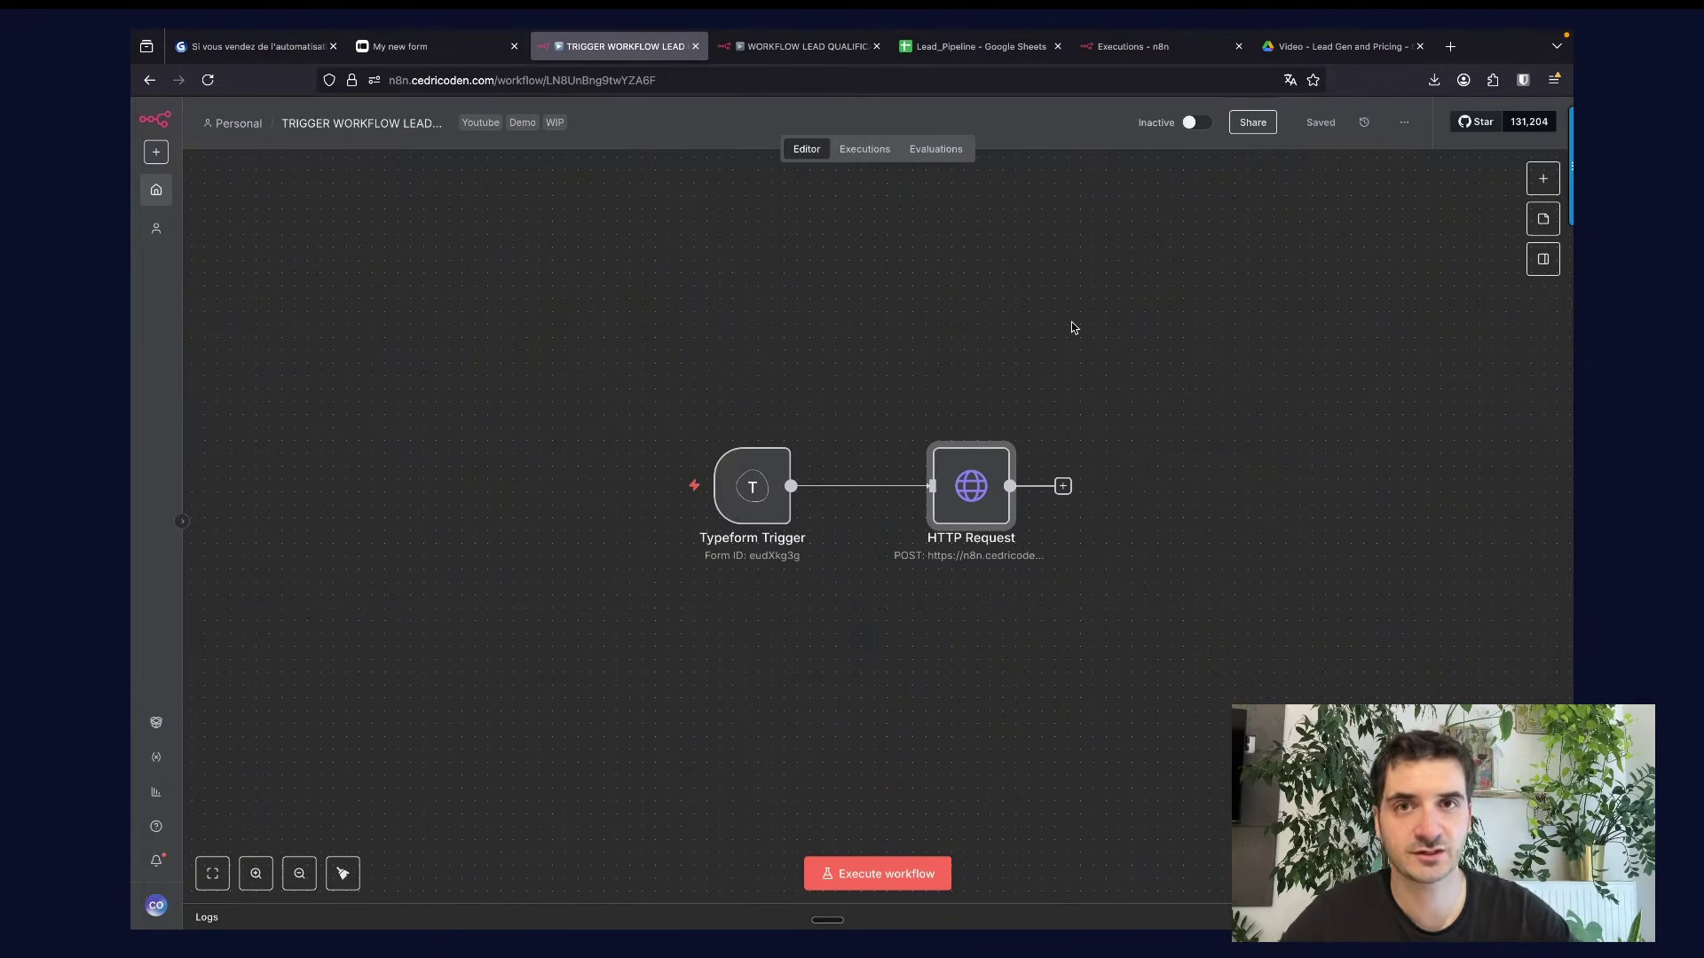
Compare the live Typeform form with the Typeform Trigger node's settings.
mouse_move(877, 472)
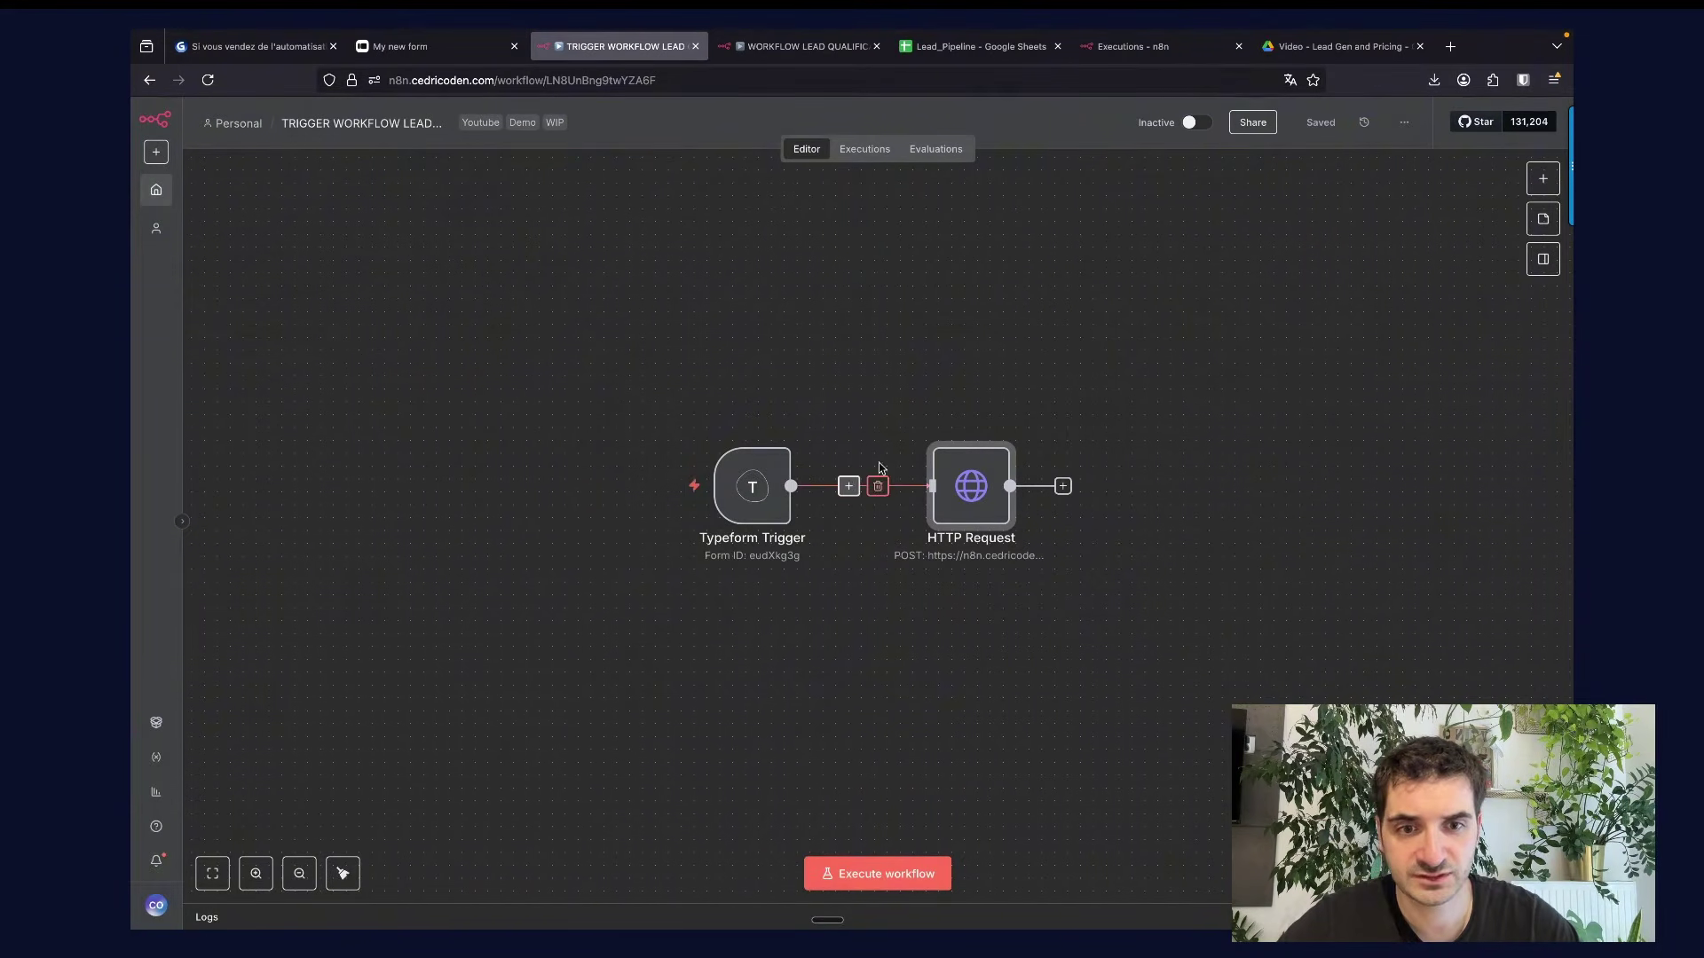
left_click(443, 50)
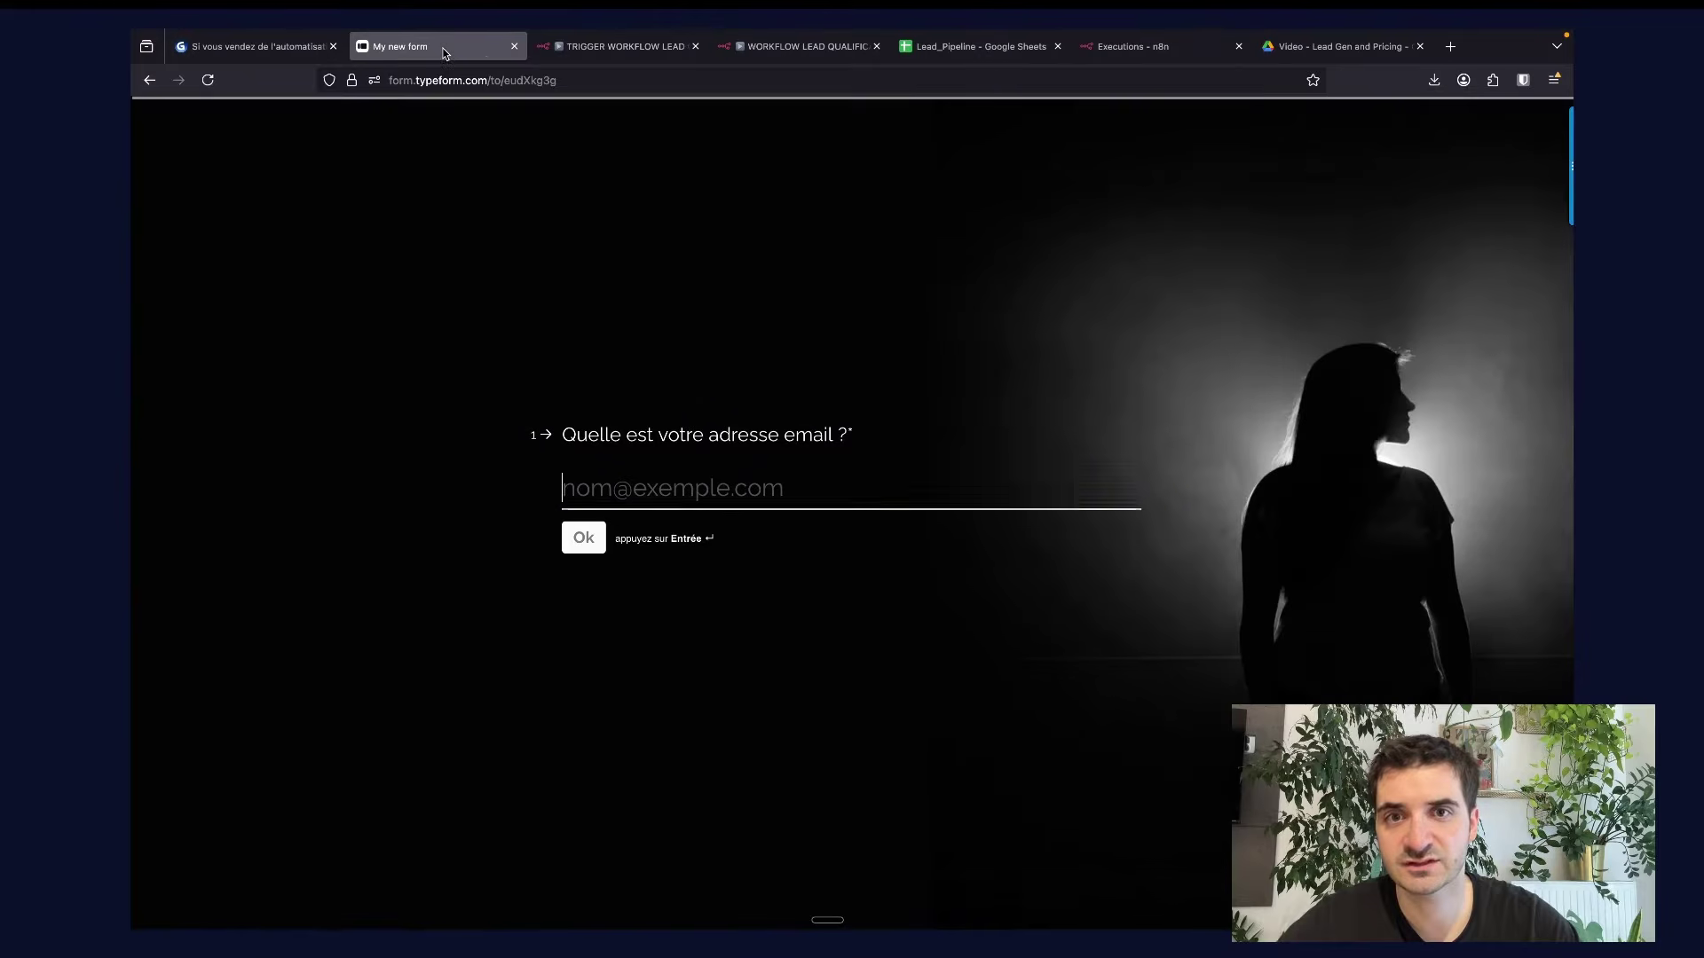
mouse_move(609, 46)
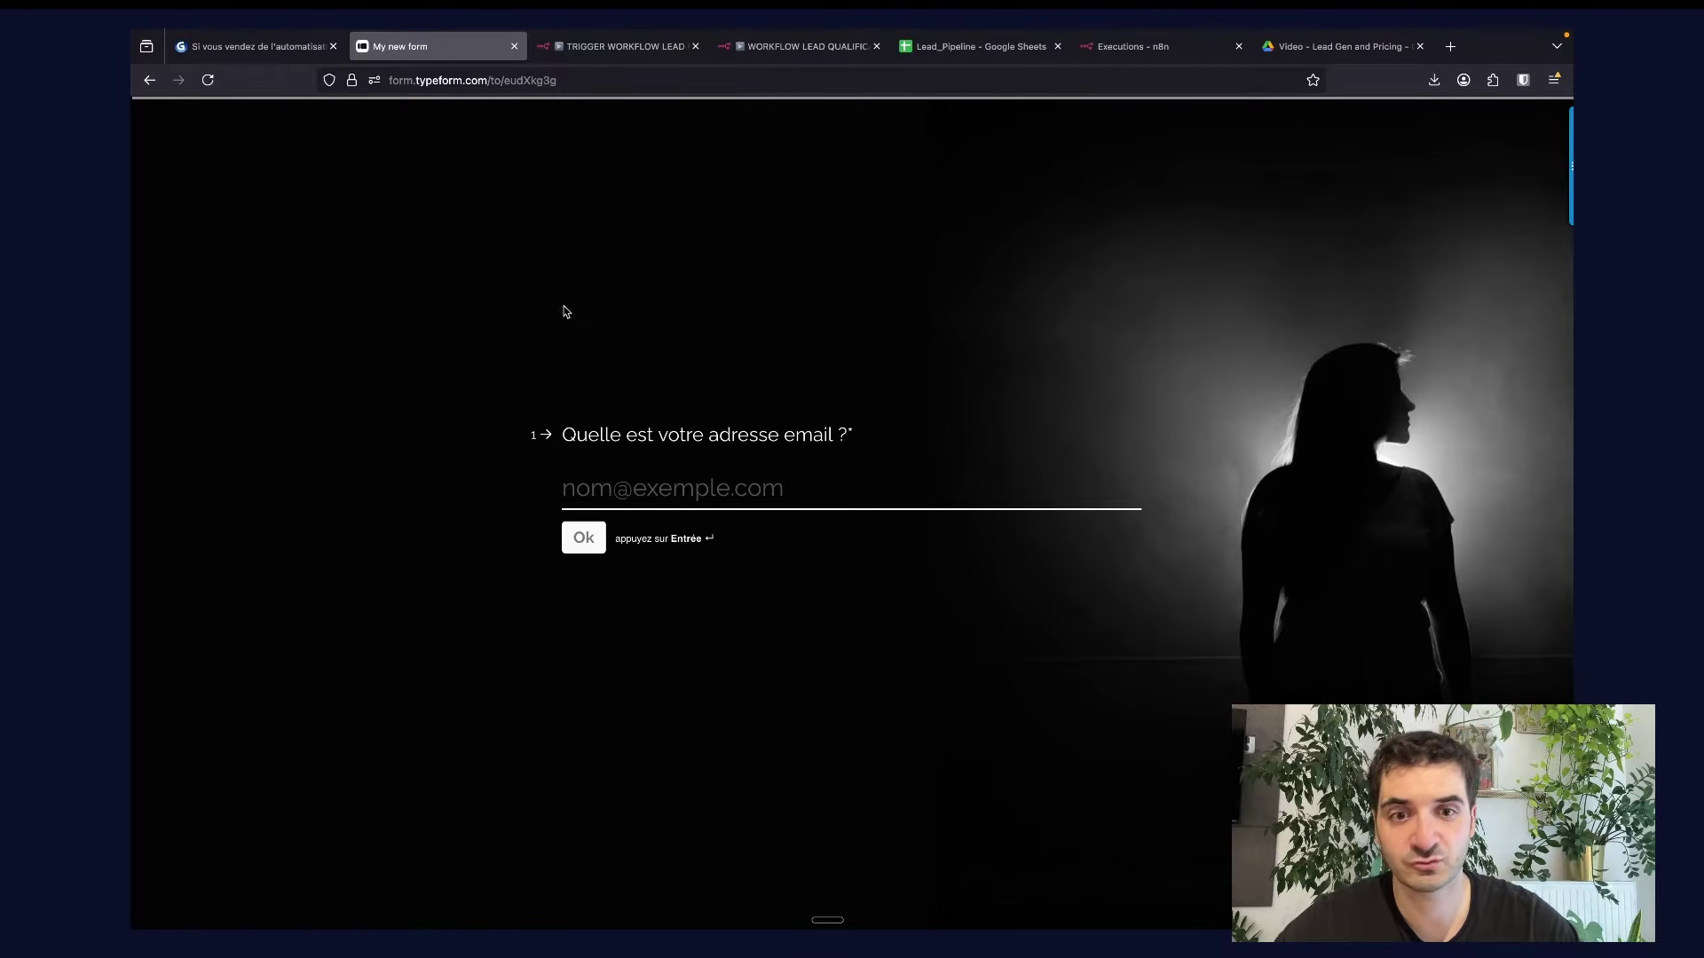
left_click(625, 47)
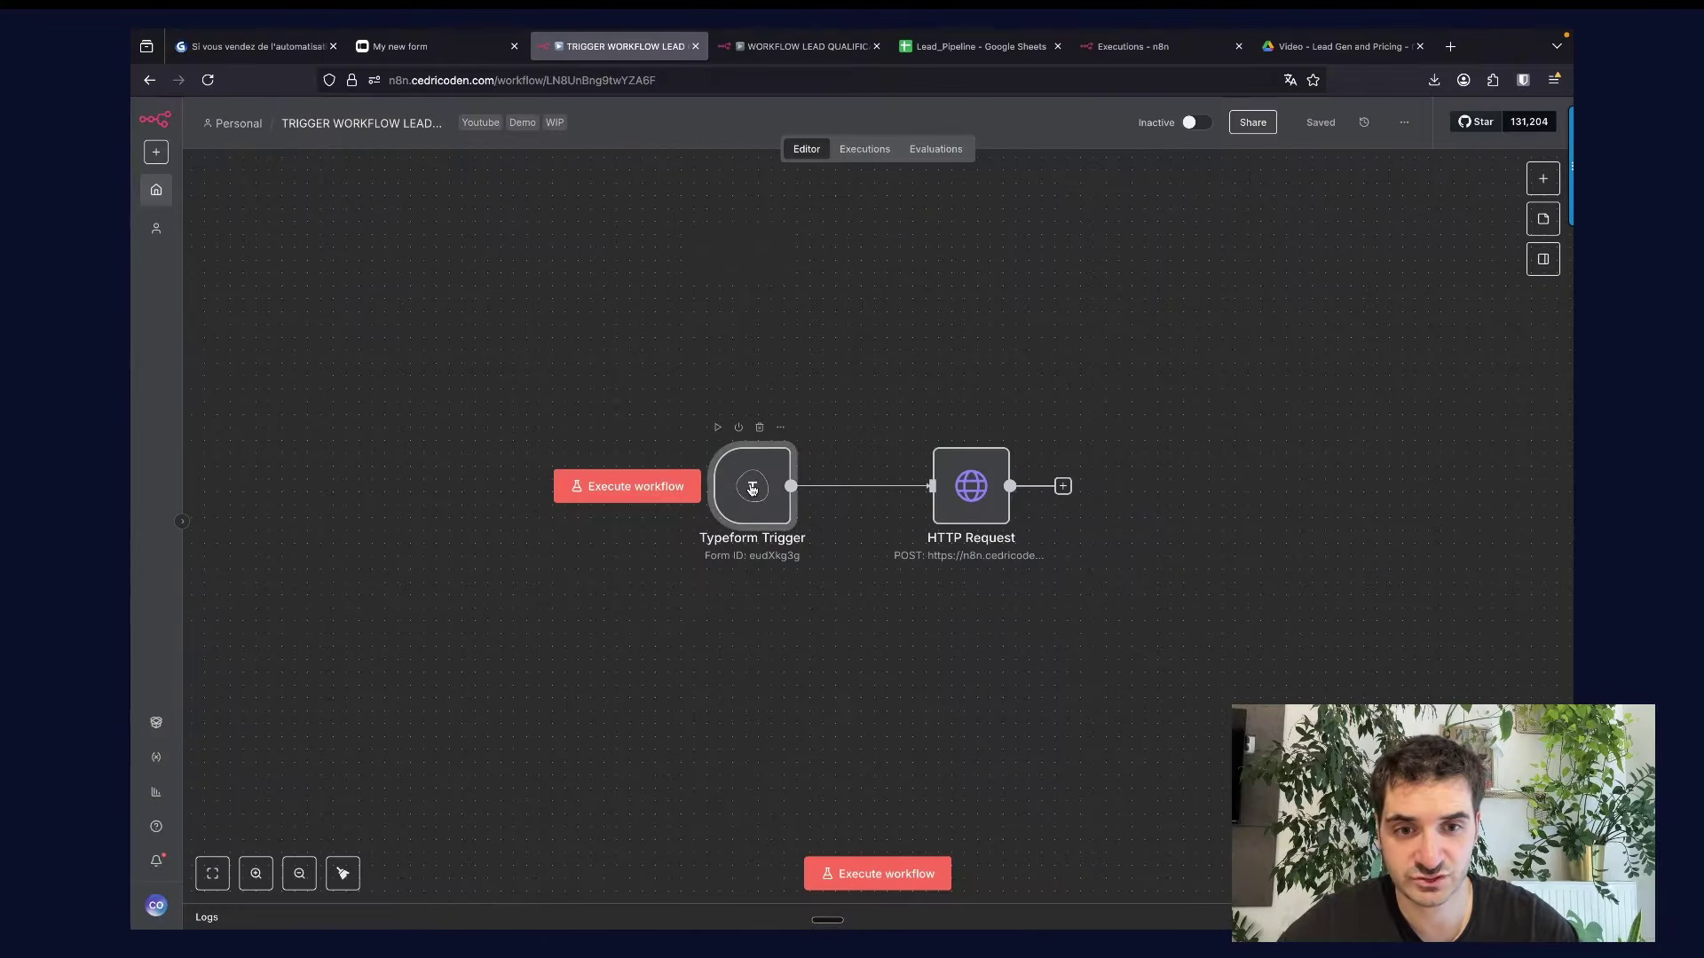
double_click(752, 487)
key("Escape")
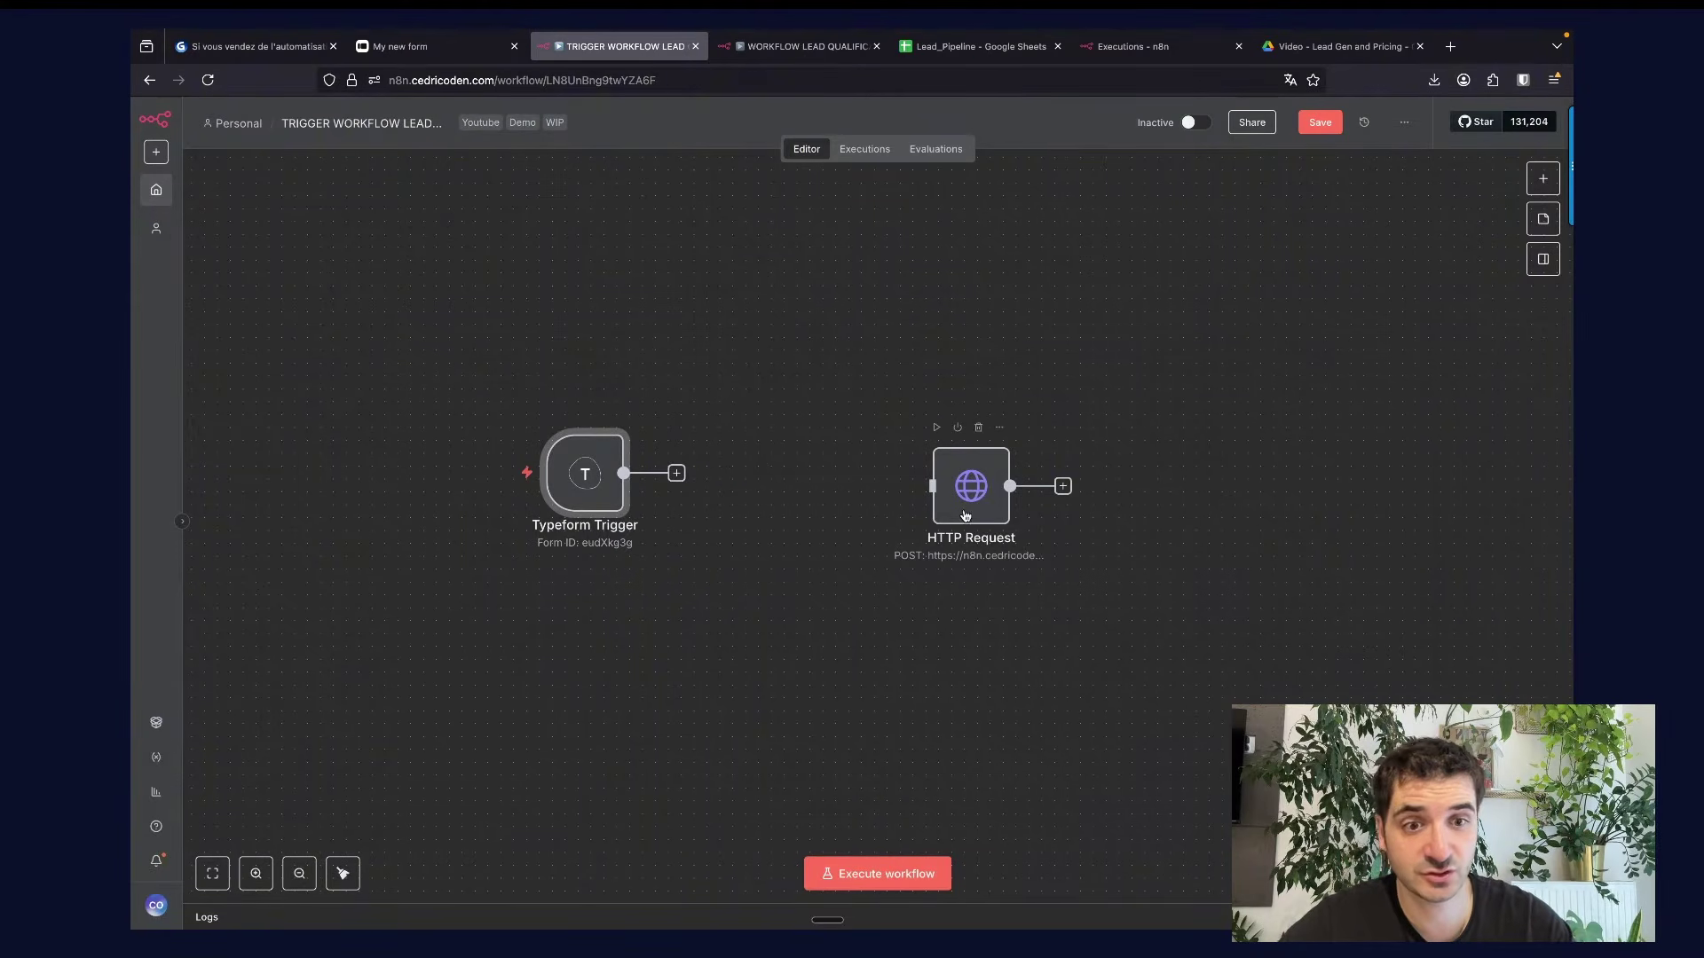
left_click(811, 50)
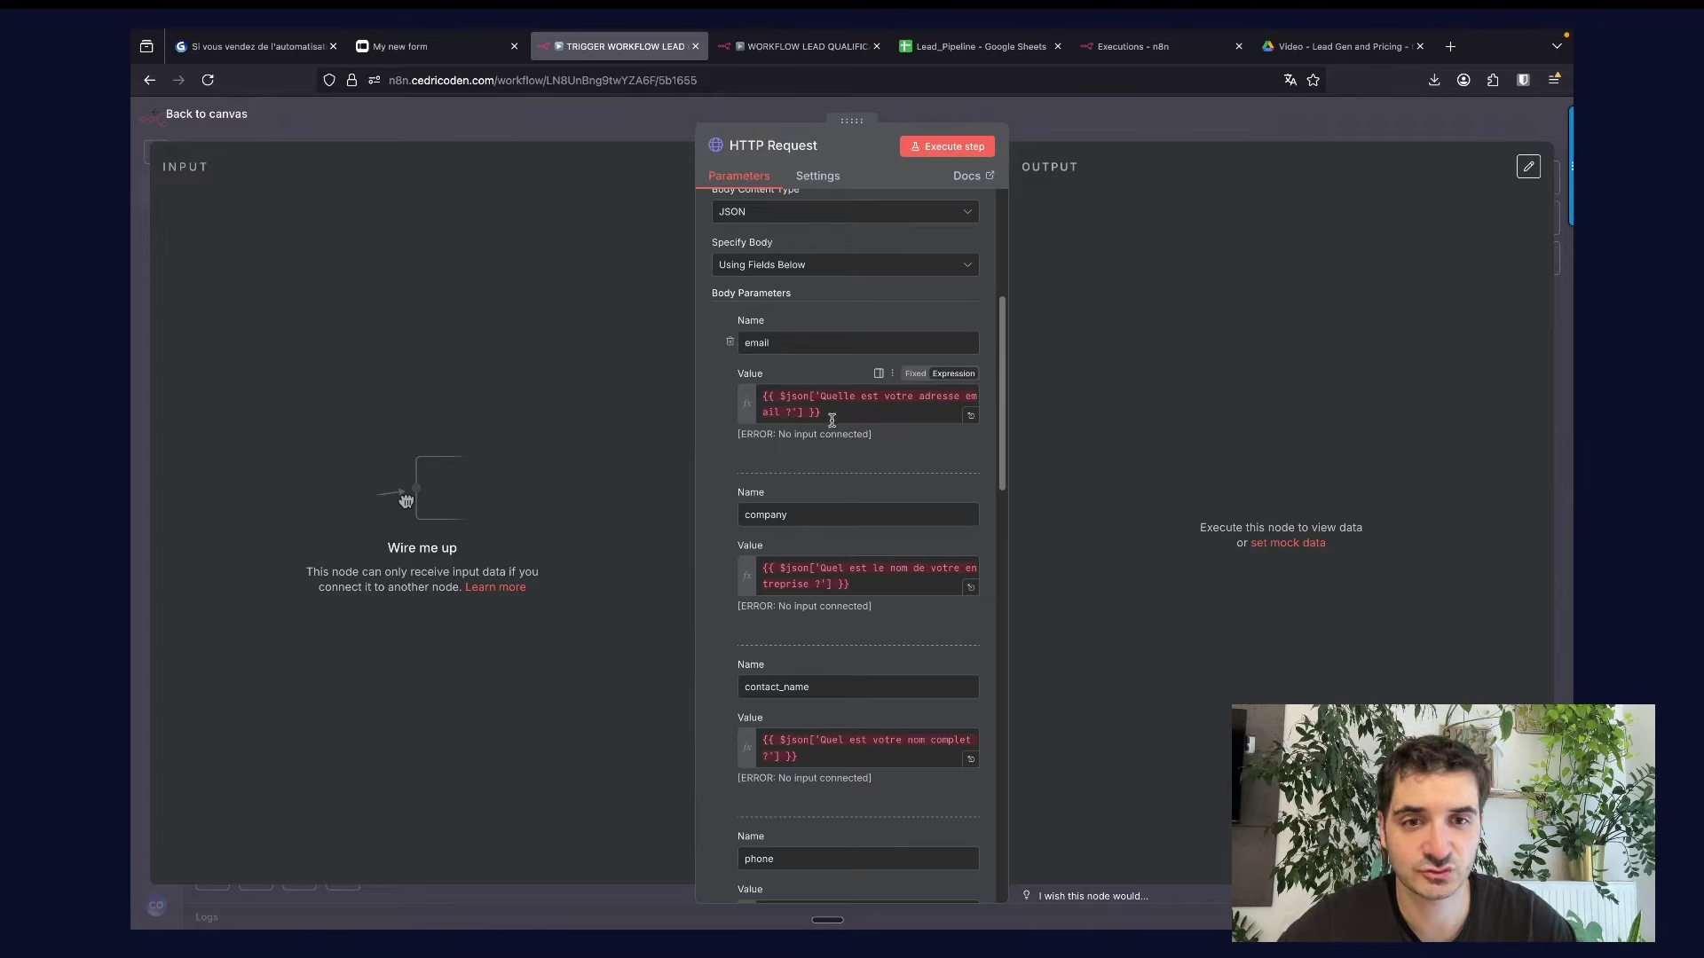
Replace the email expression with a sample e-mail address and the company expression with '0den Agency'.
triple_click(832, 417)
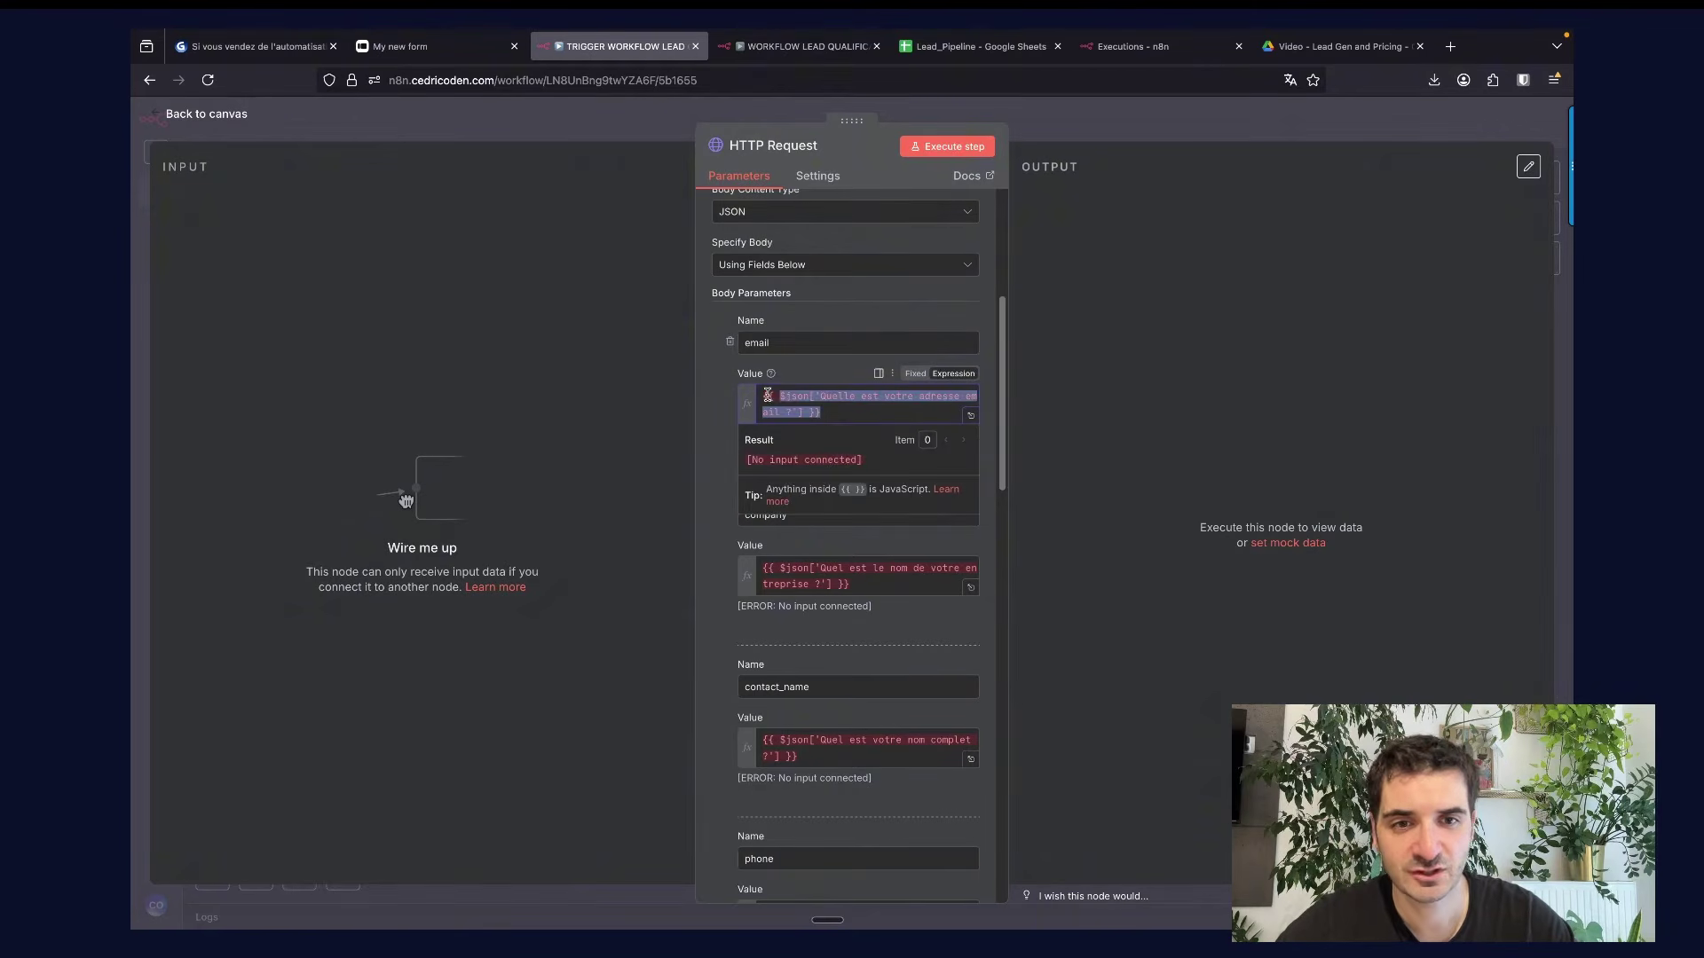
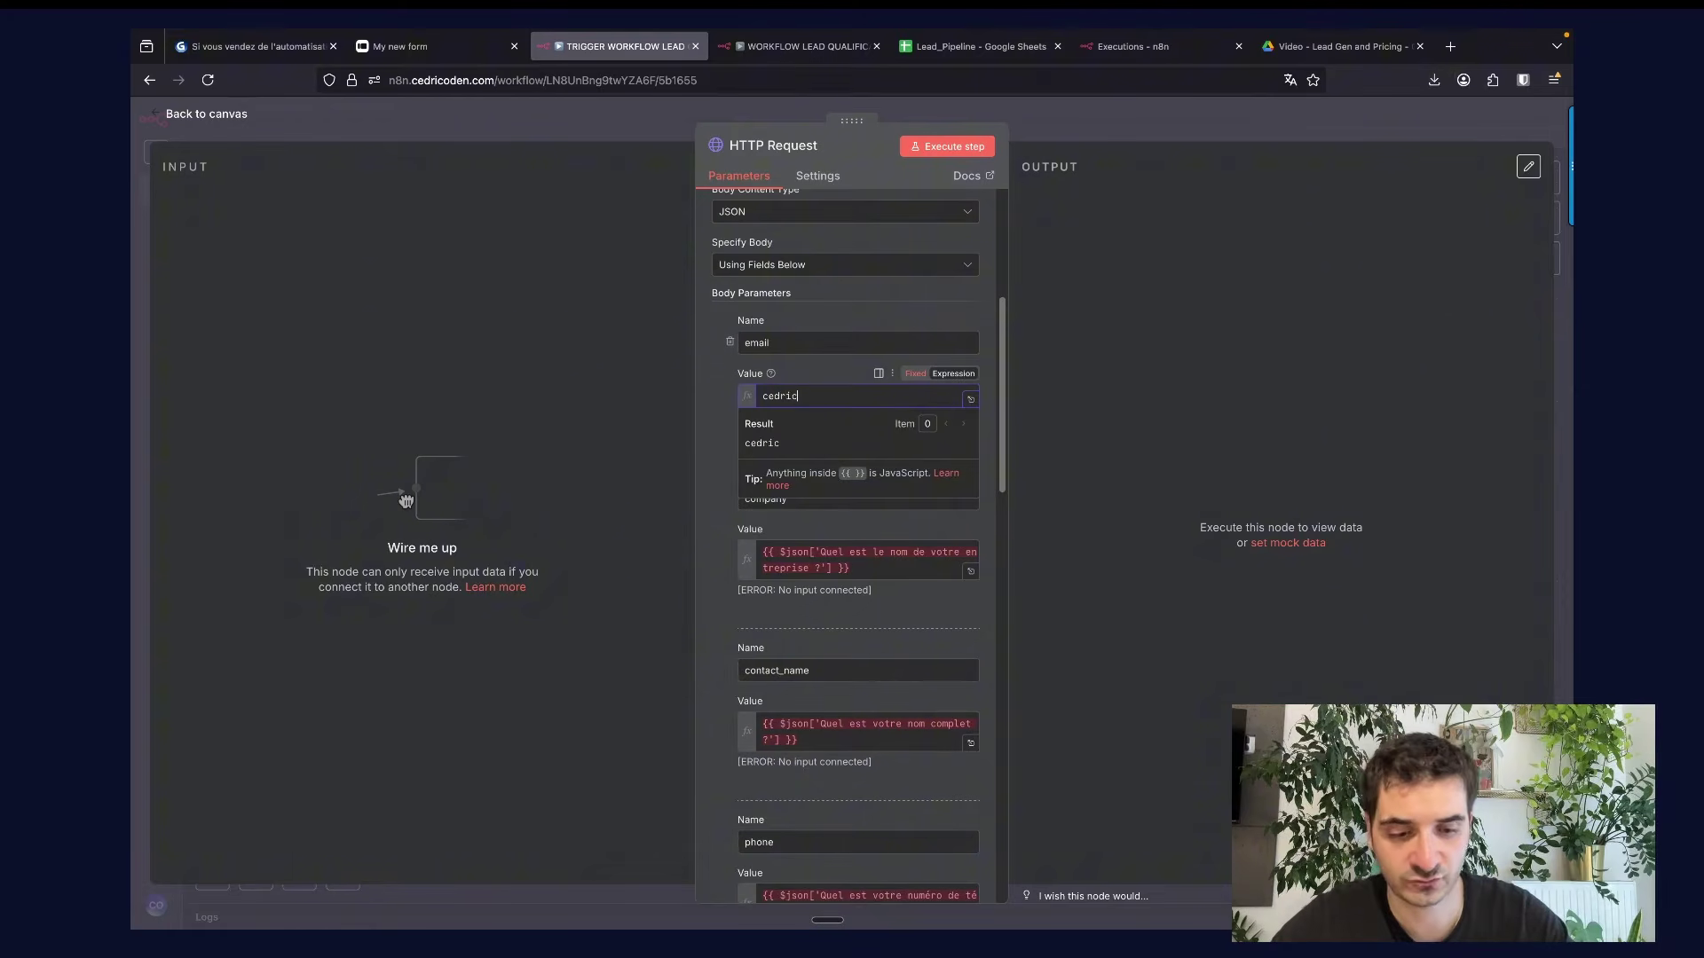
key("alt+BackSpace")
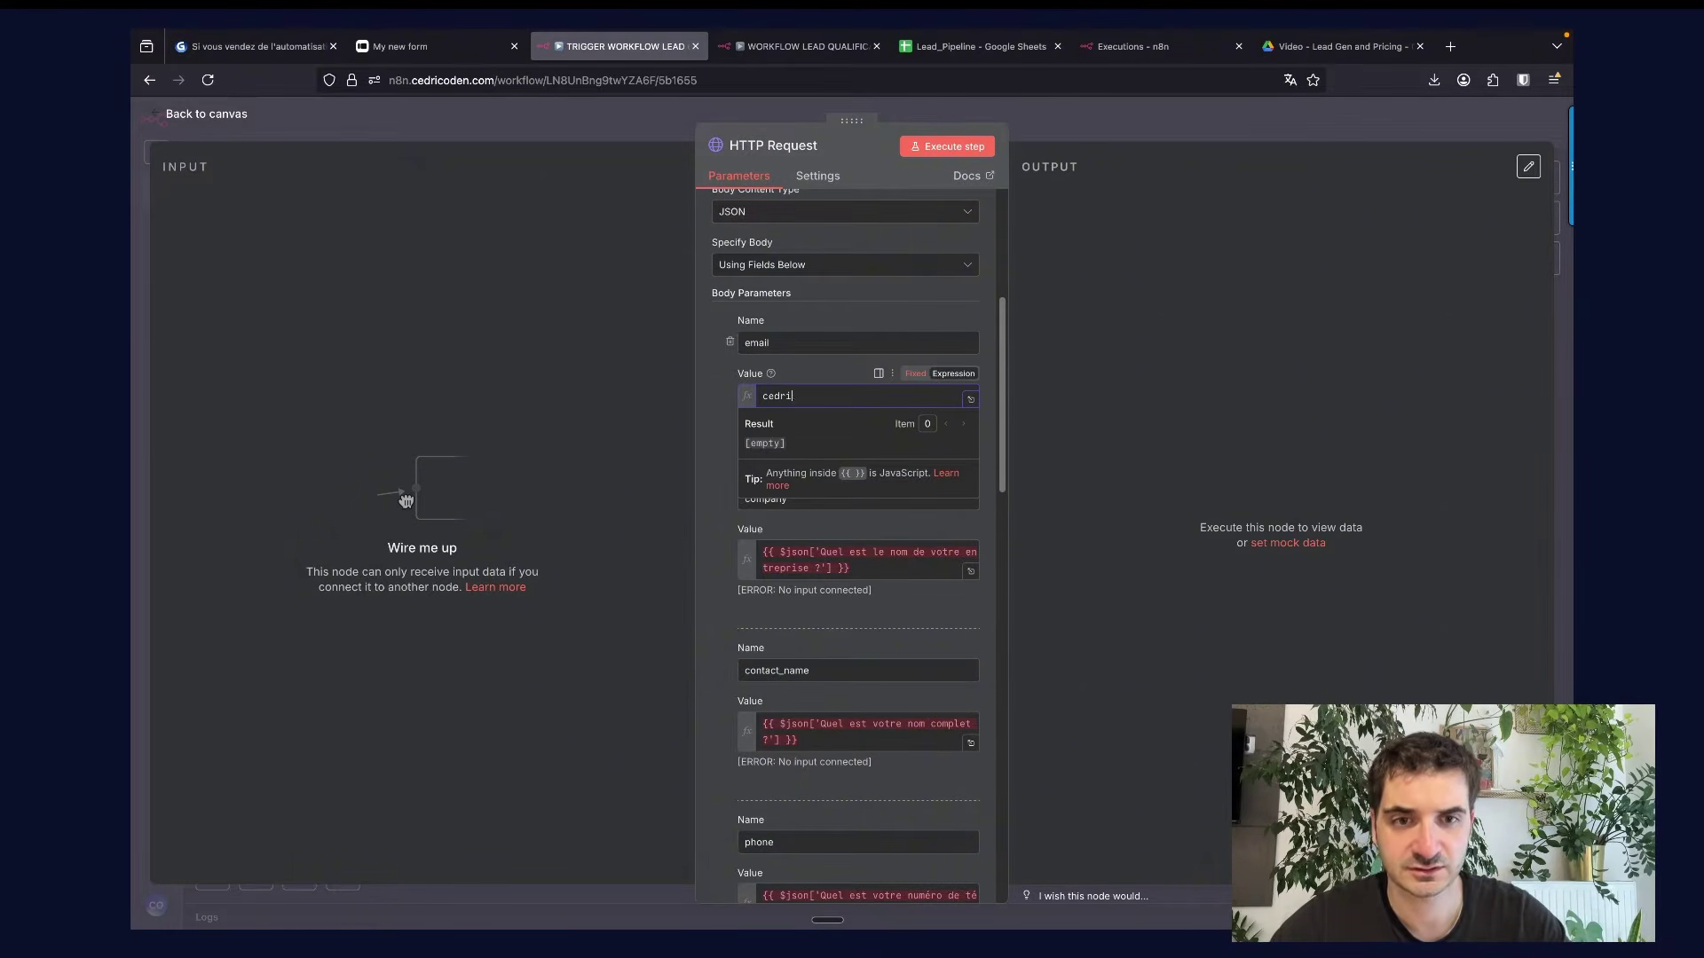
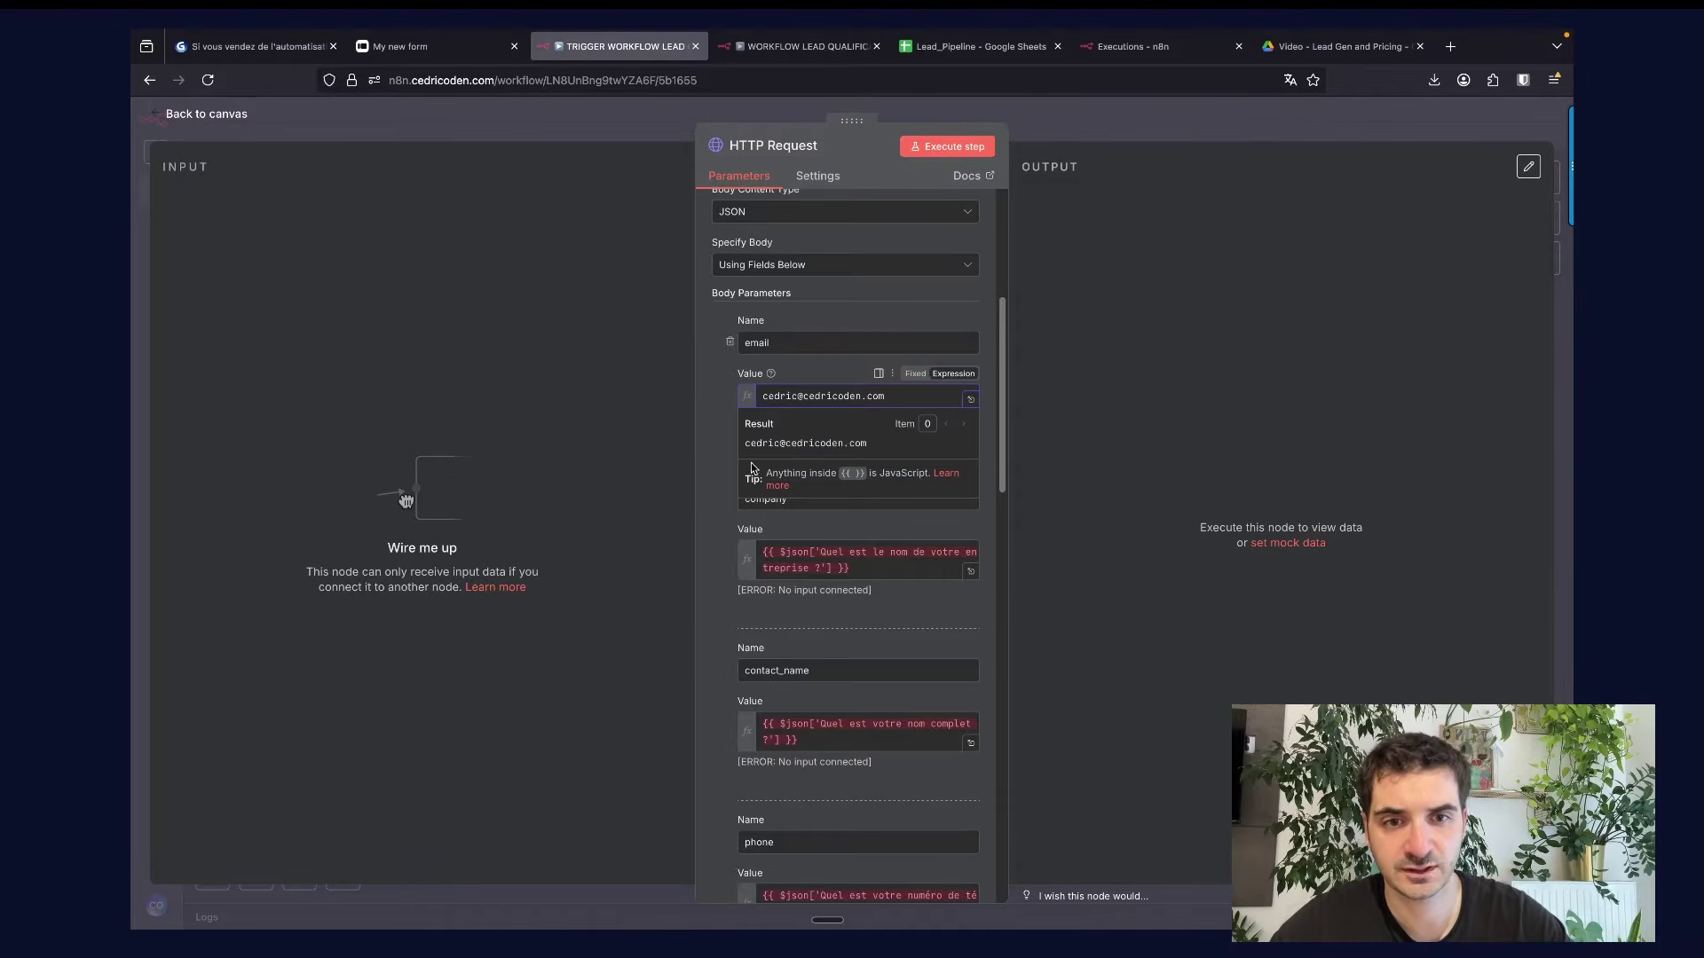
left_click(857, 560)
key("super+a")
key("BackSpace")
type("0de")
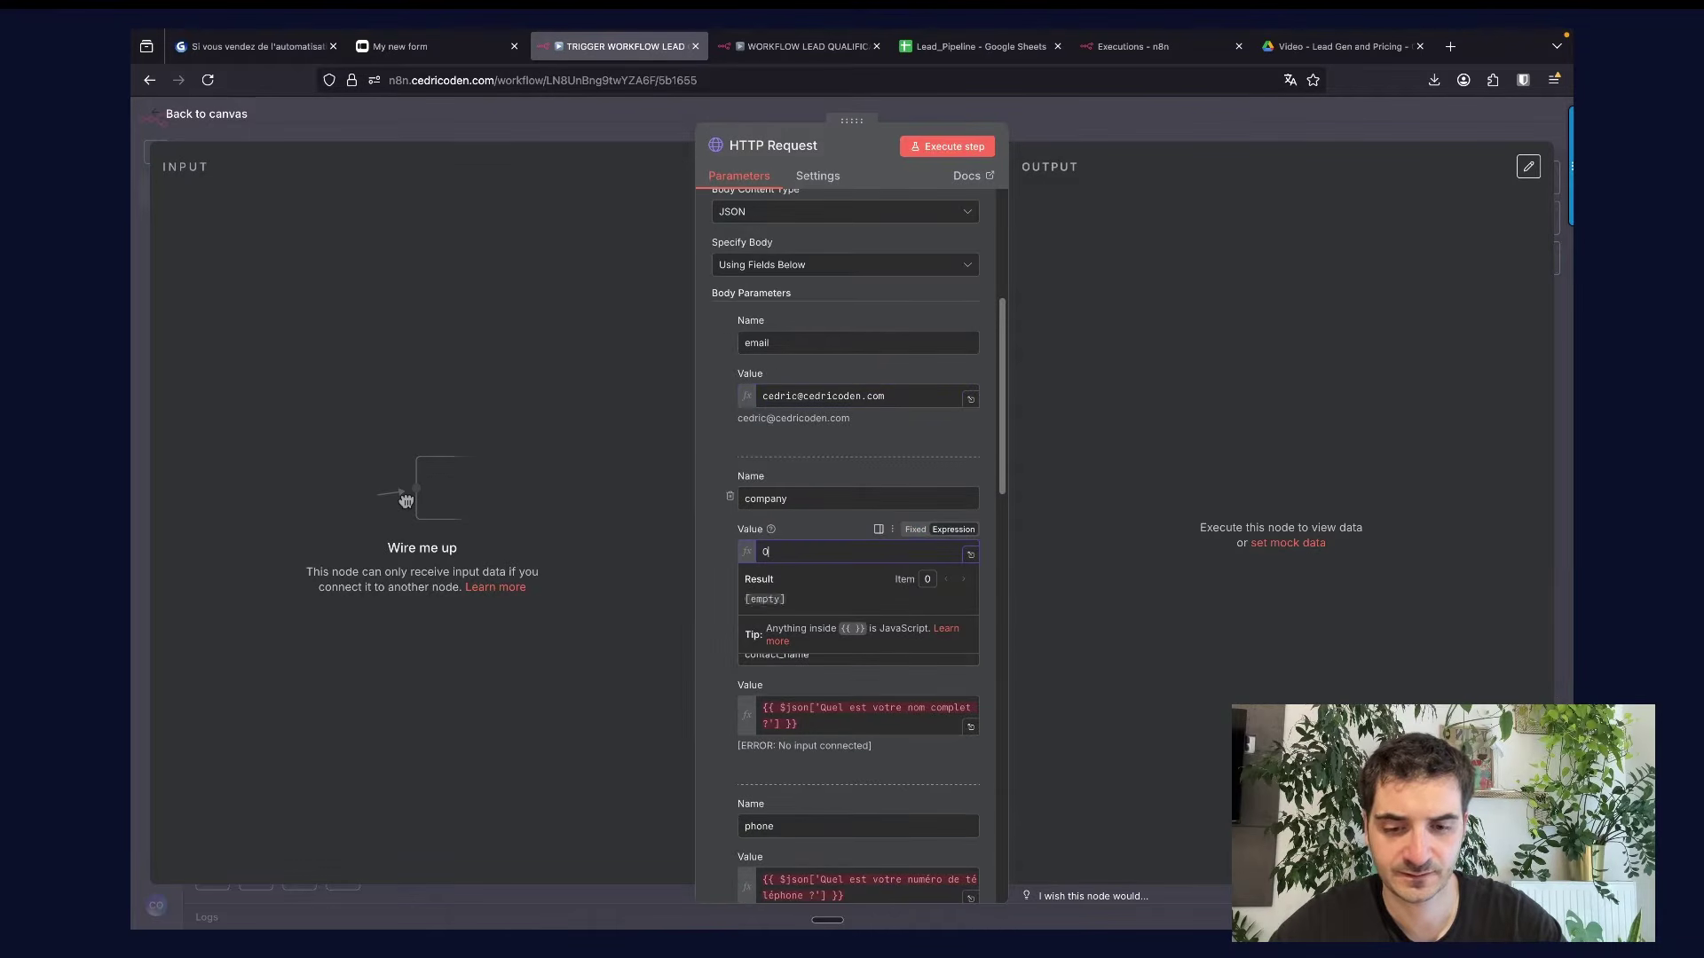
type("n Agency")
Replace the contact_name expression with the contact's name.
left_click(802, 726)
key("super+a")
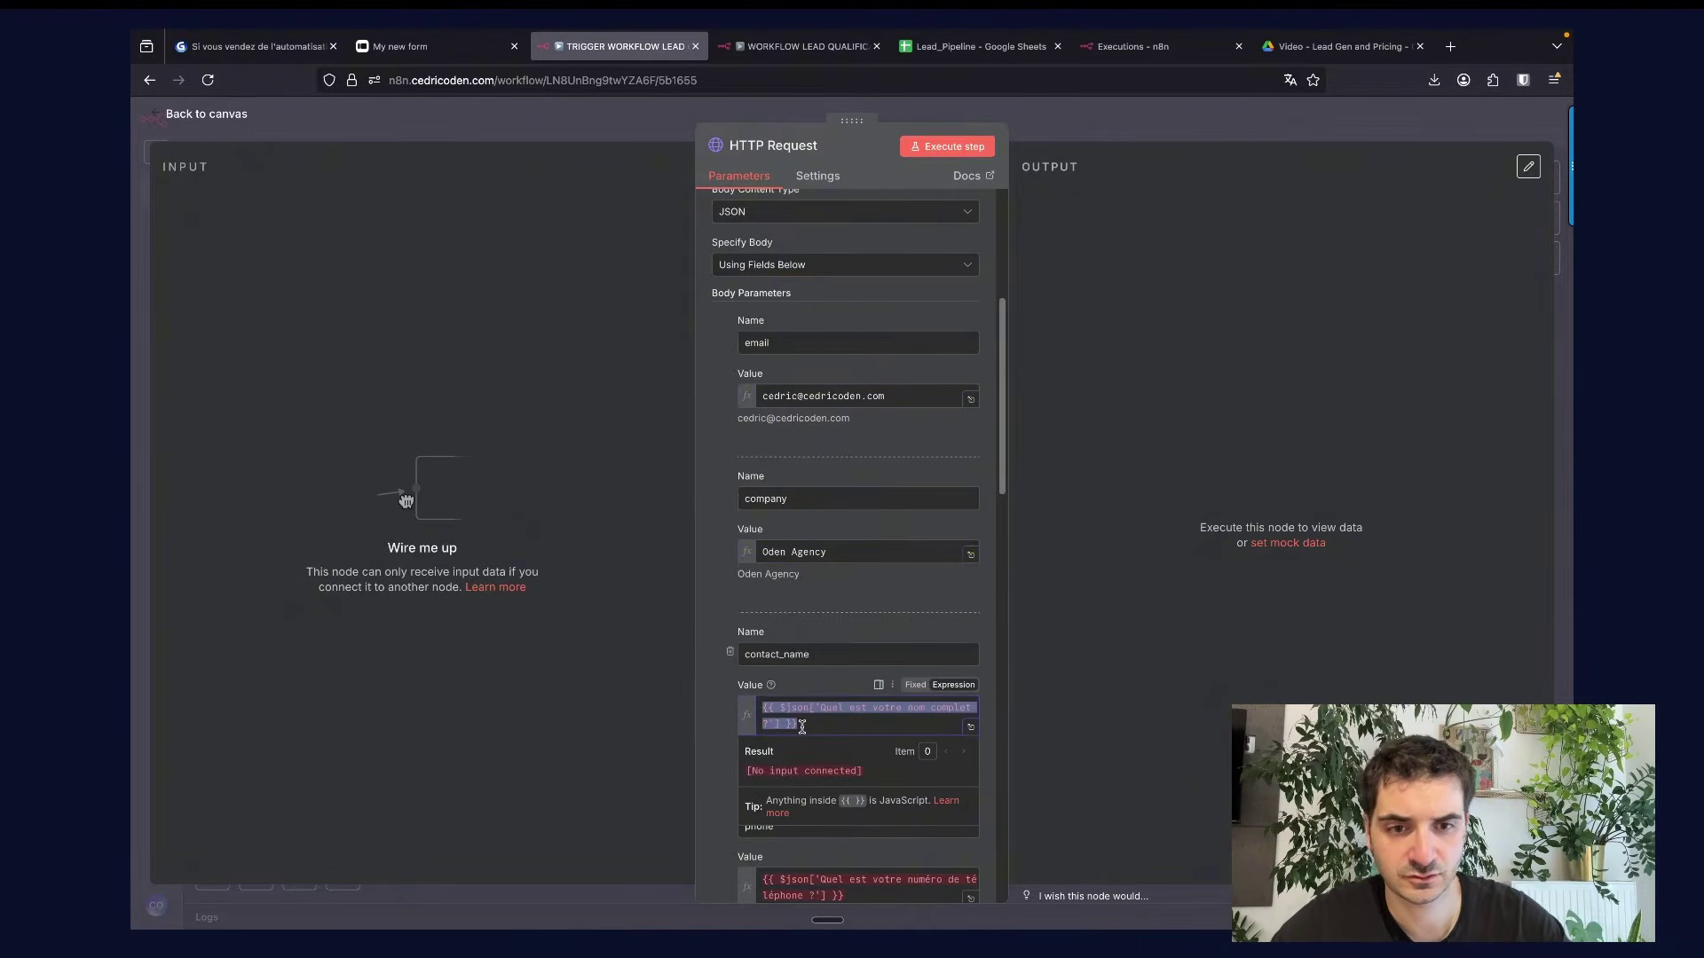
key("BackSpace")
type("Cedric")
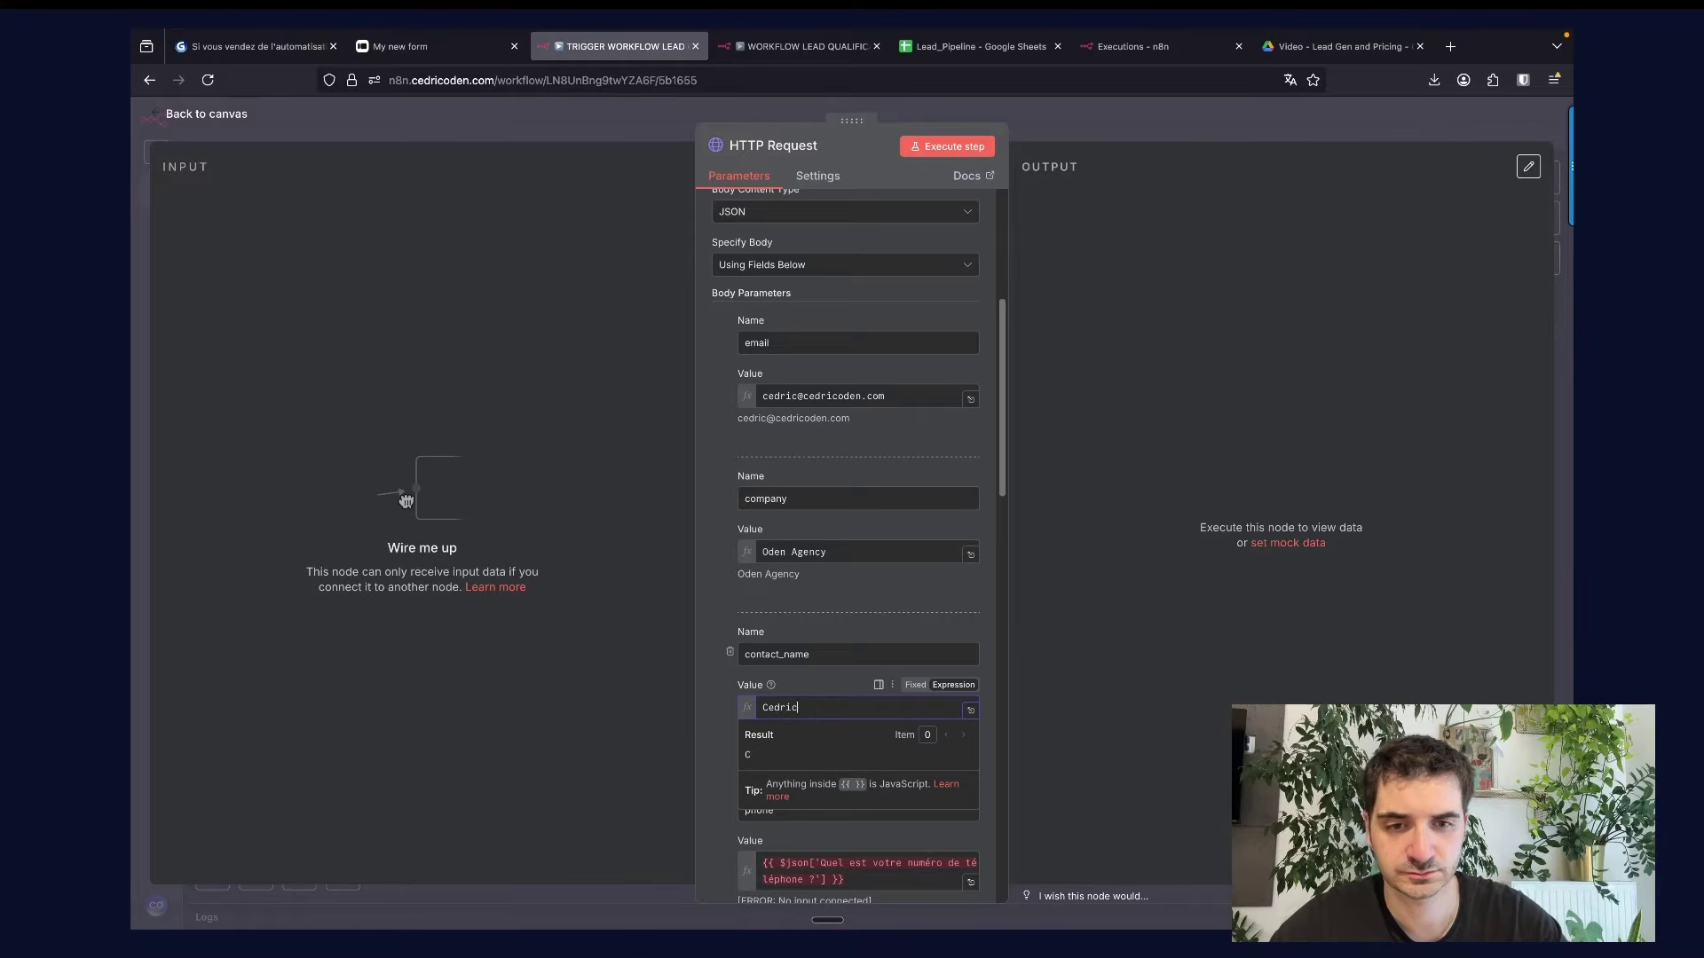
left_click(704, 734)
scroll(738, 811, "down", 3)
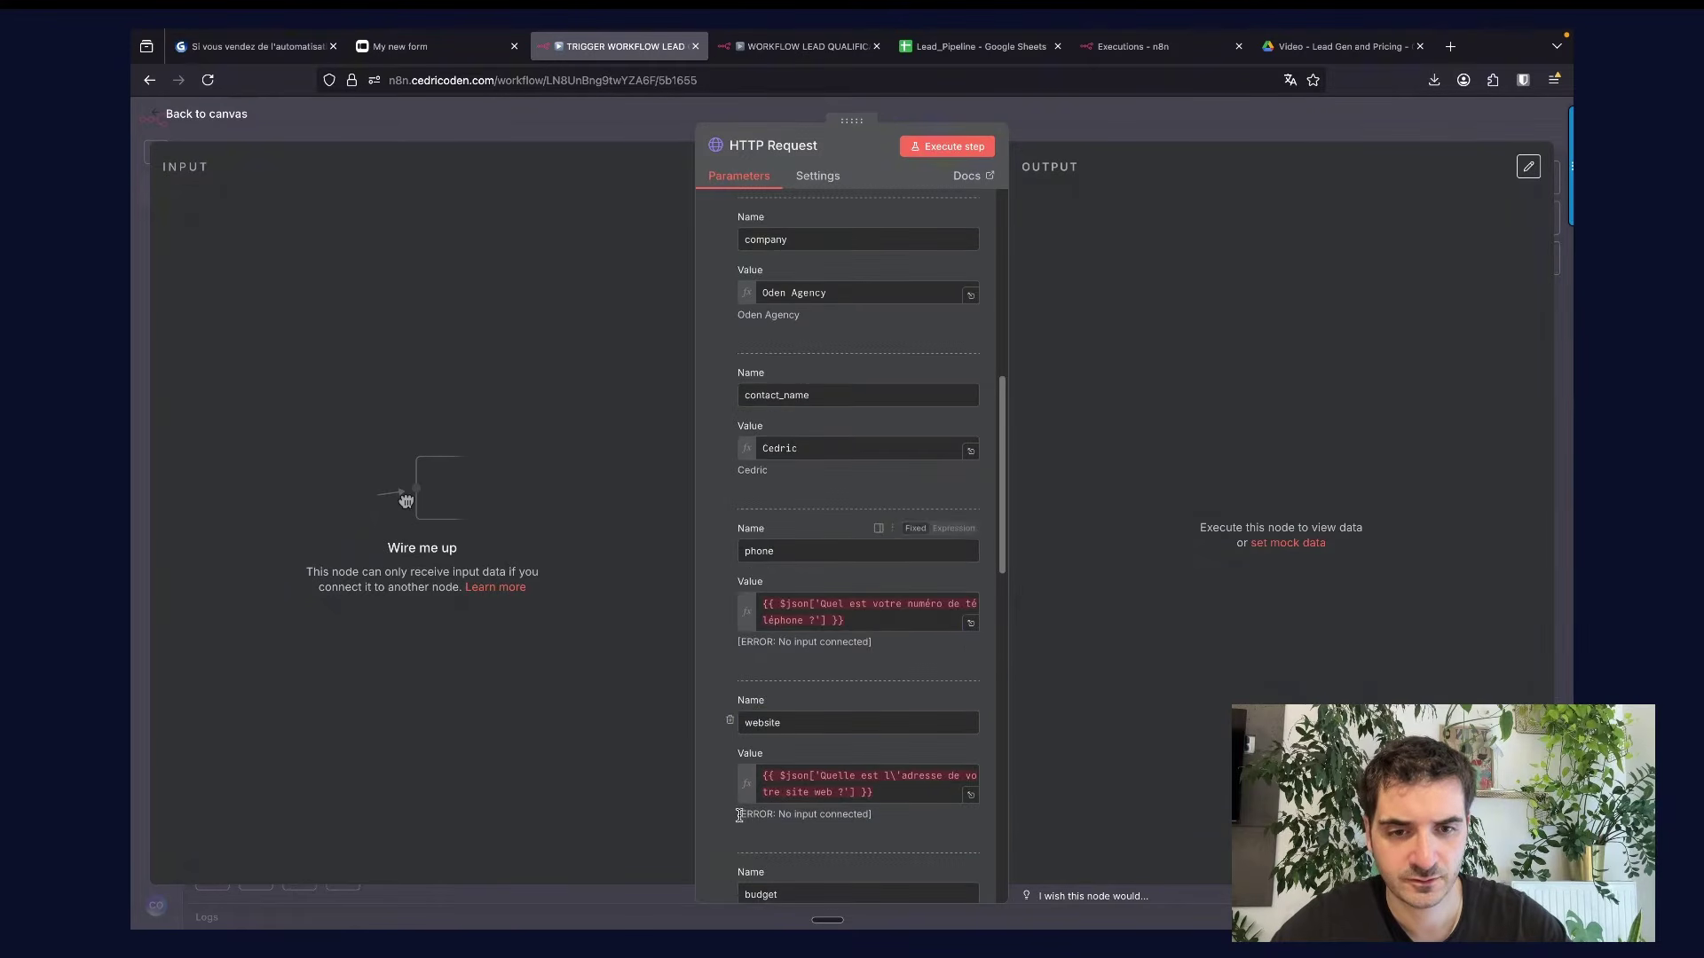
Set a sample phone number, website 'oden' and budget 10000.
left_click(856, 623)
key("super+a")
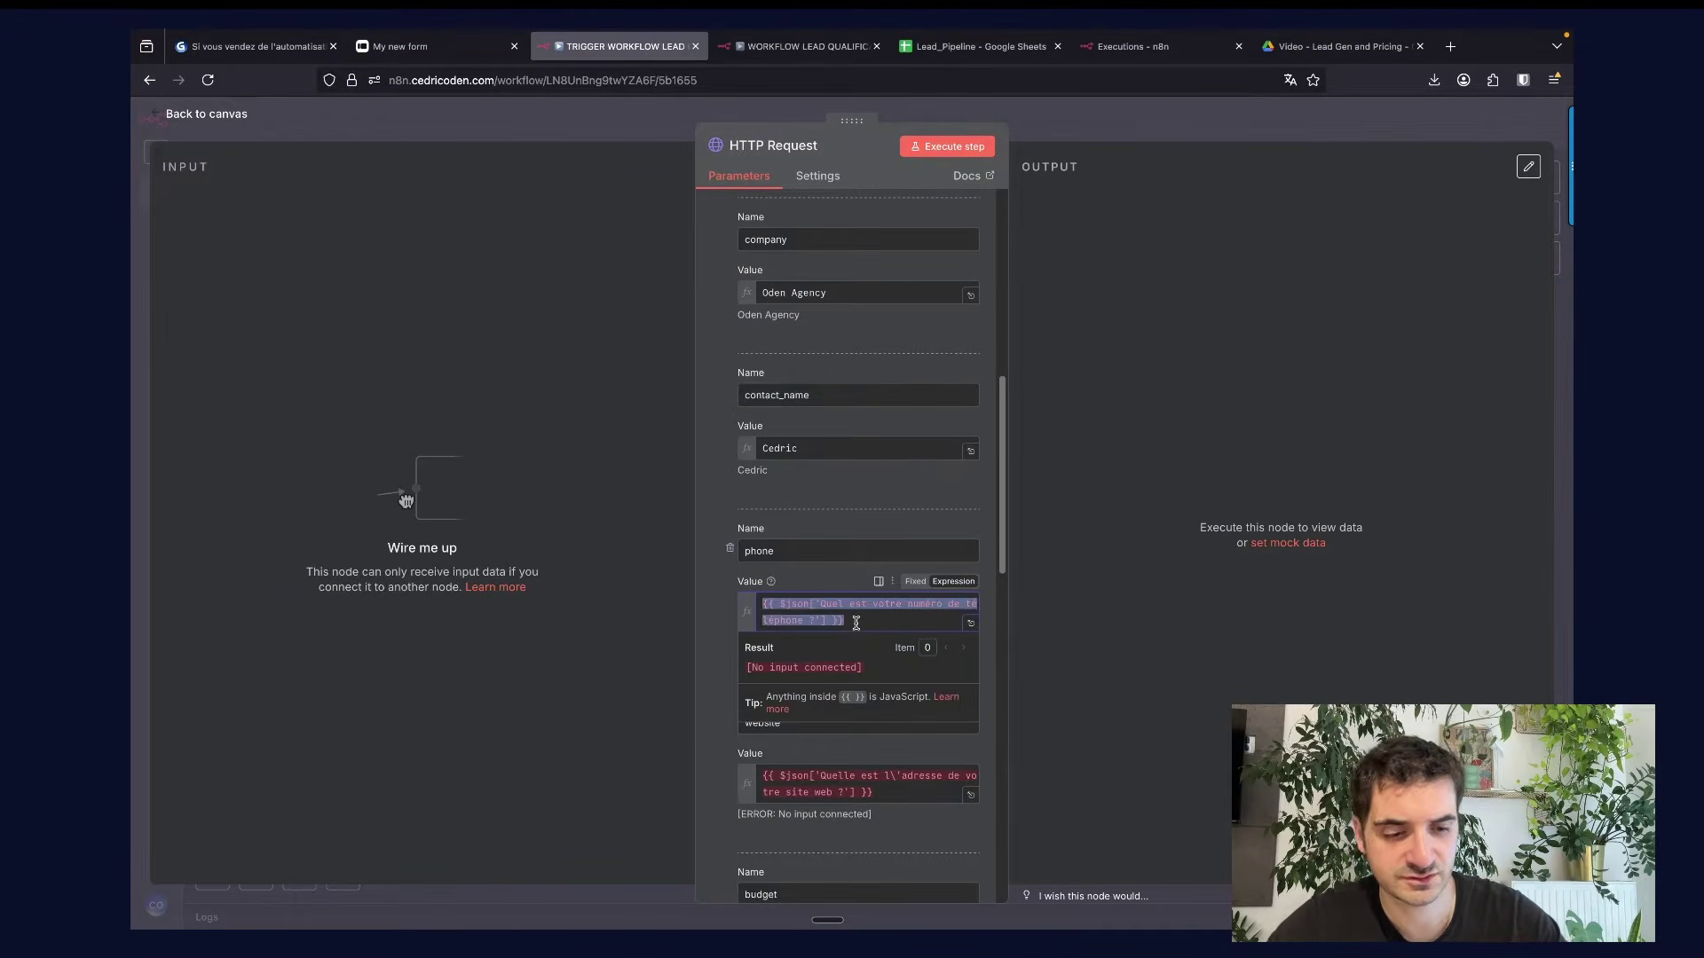
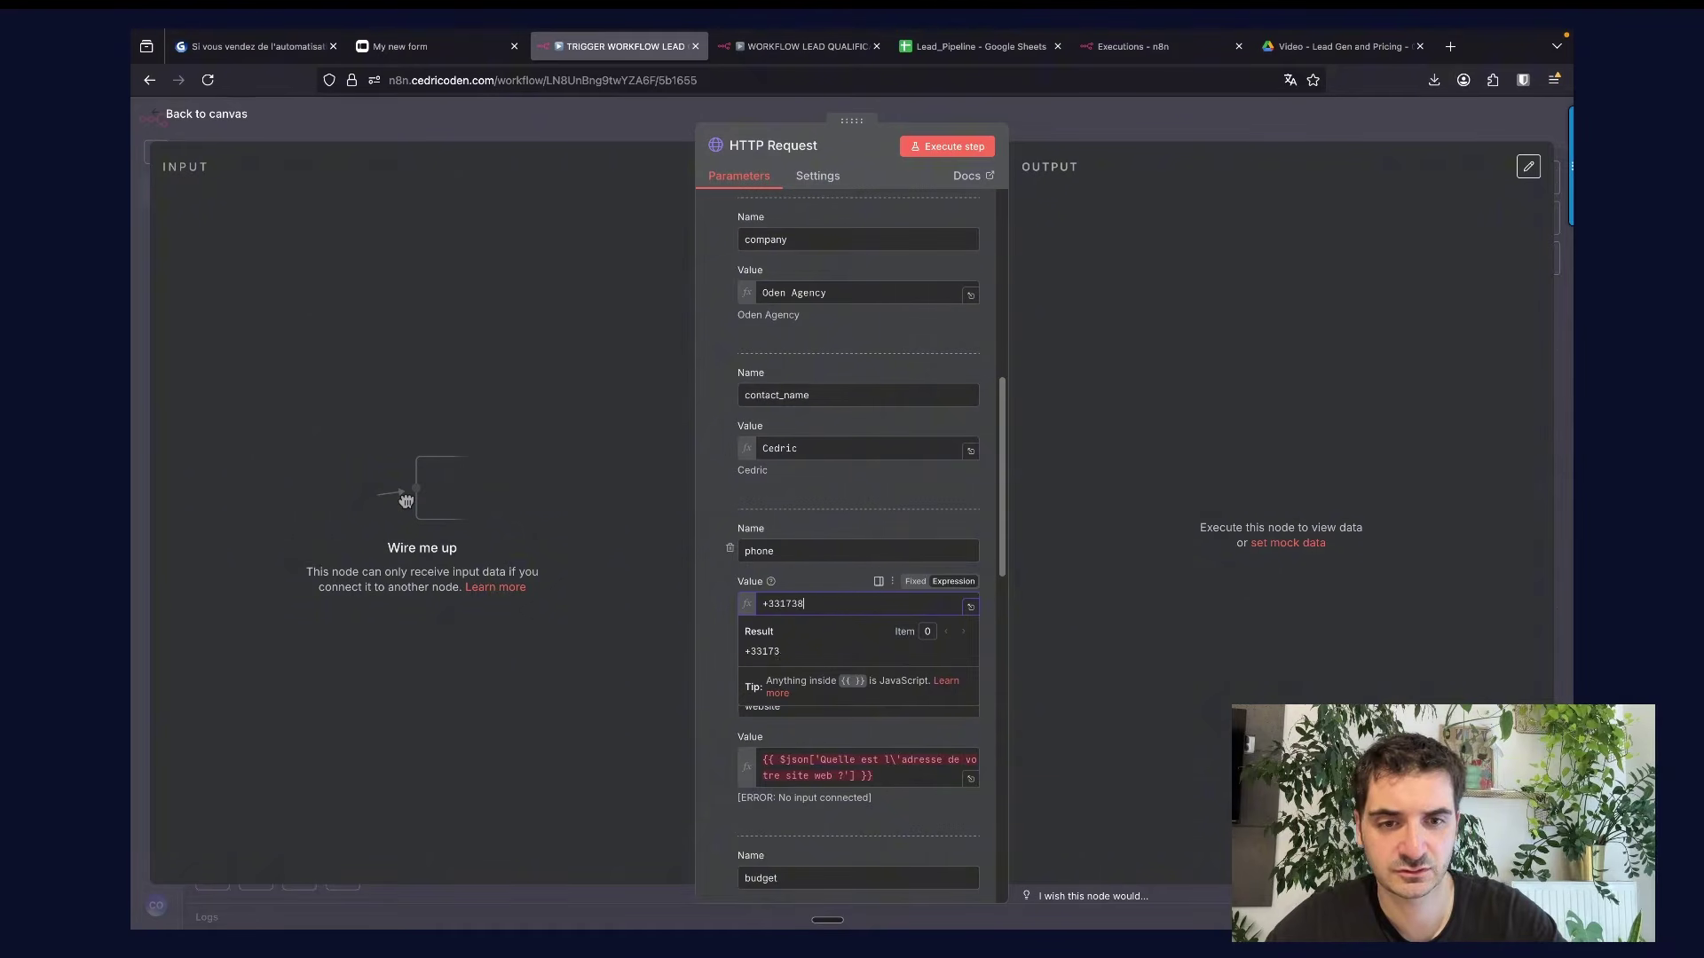
key("Tab")
type("oden")
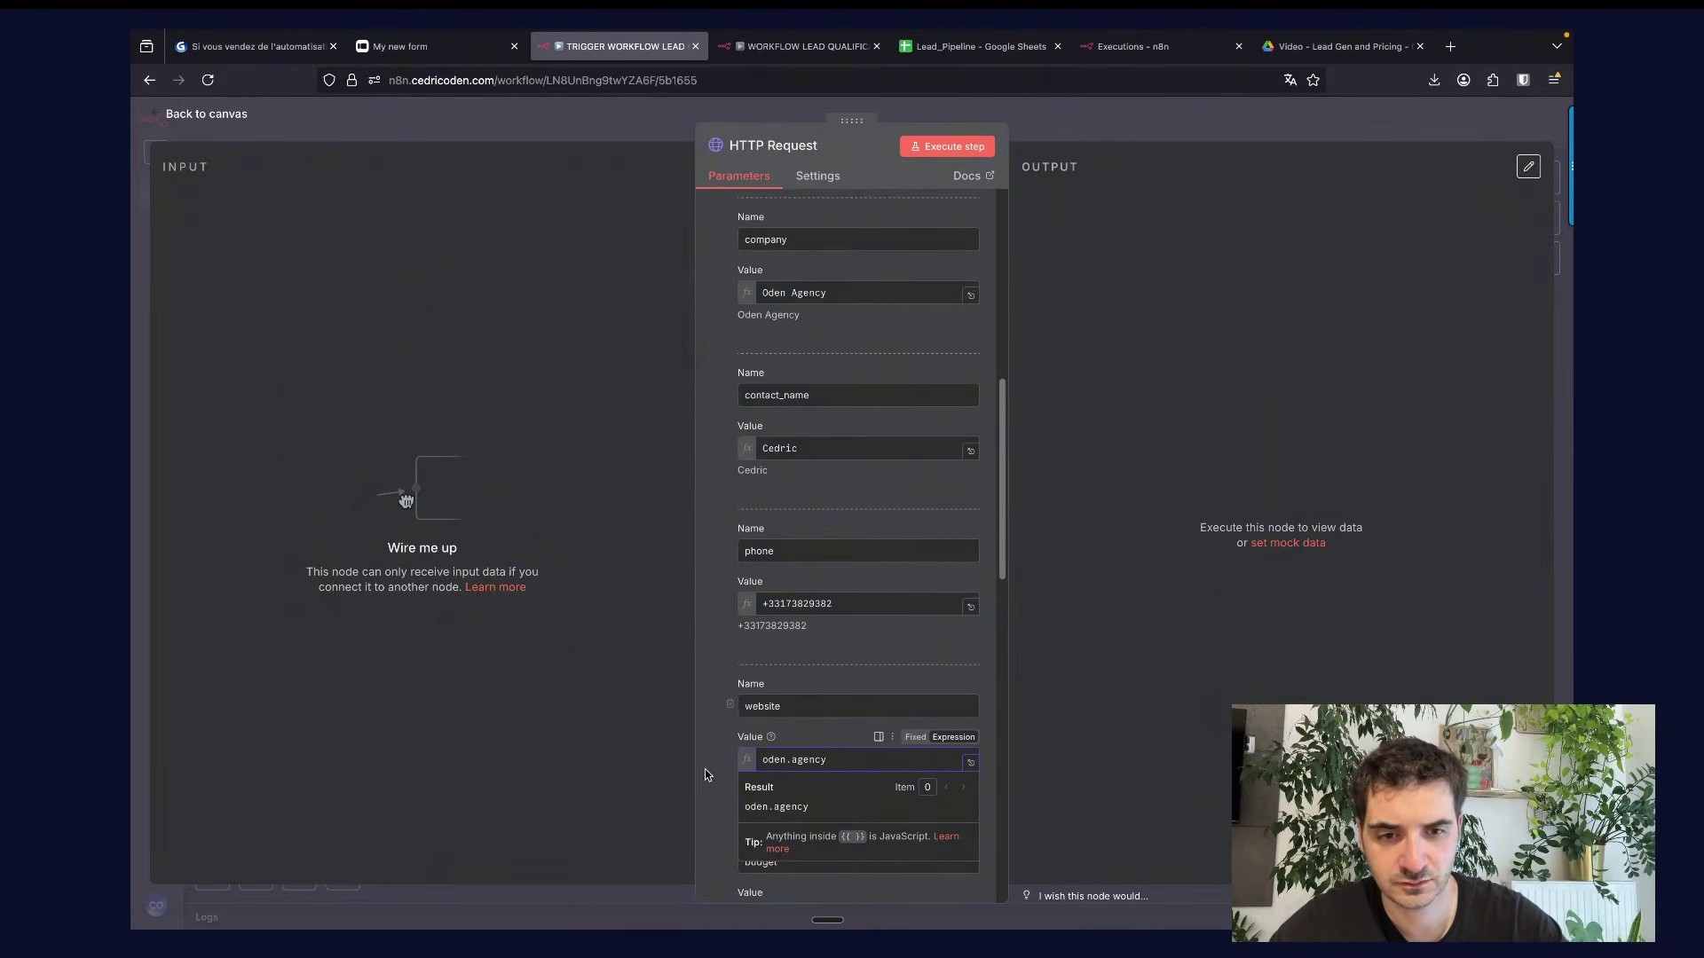
key("Tab")
type("10000")
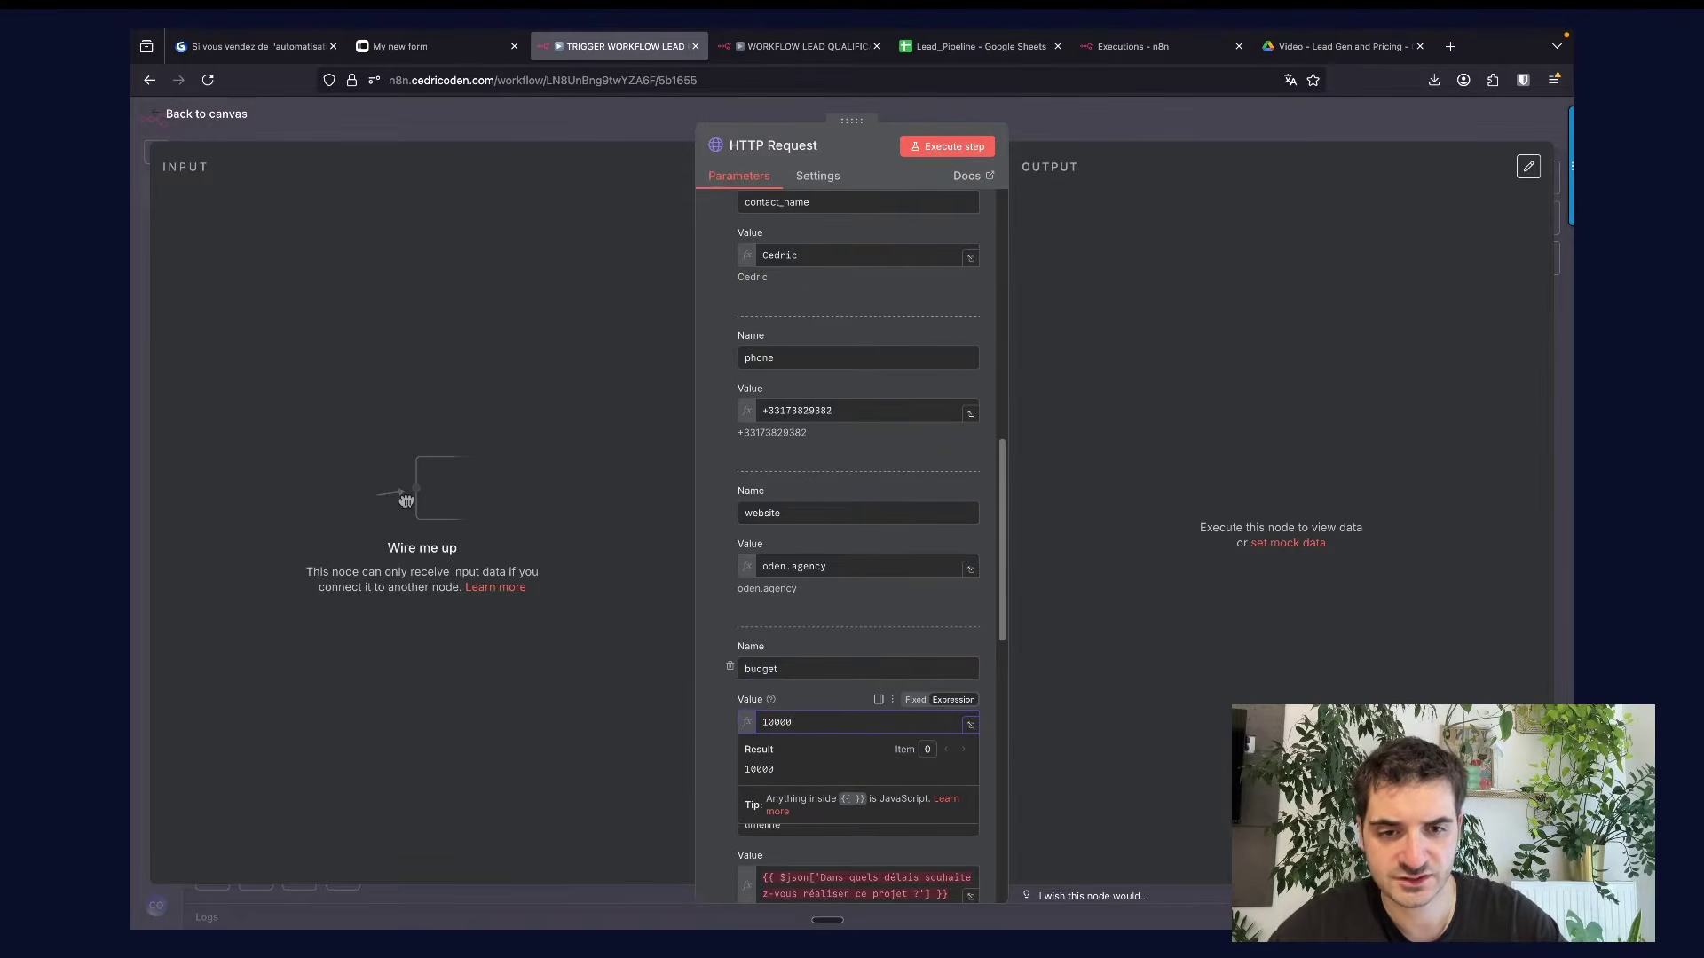
left_click(724, 748)
Set the timeline value to 'immediate'.
scroll(725, 748, "down", 3)
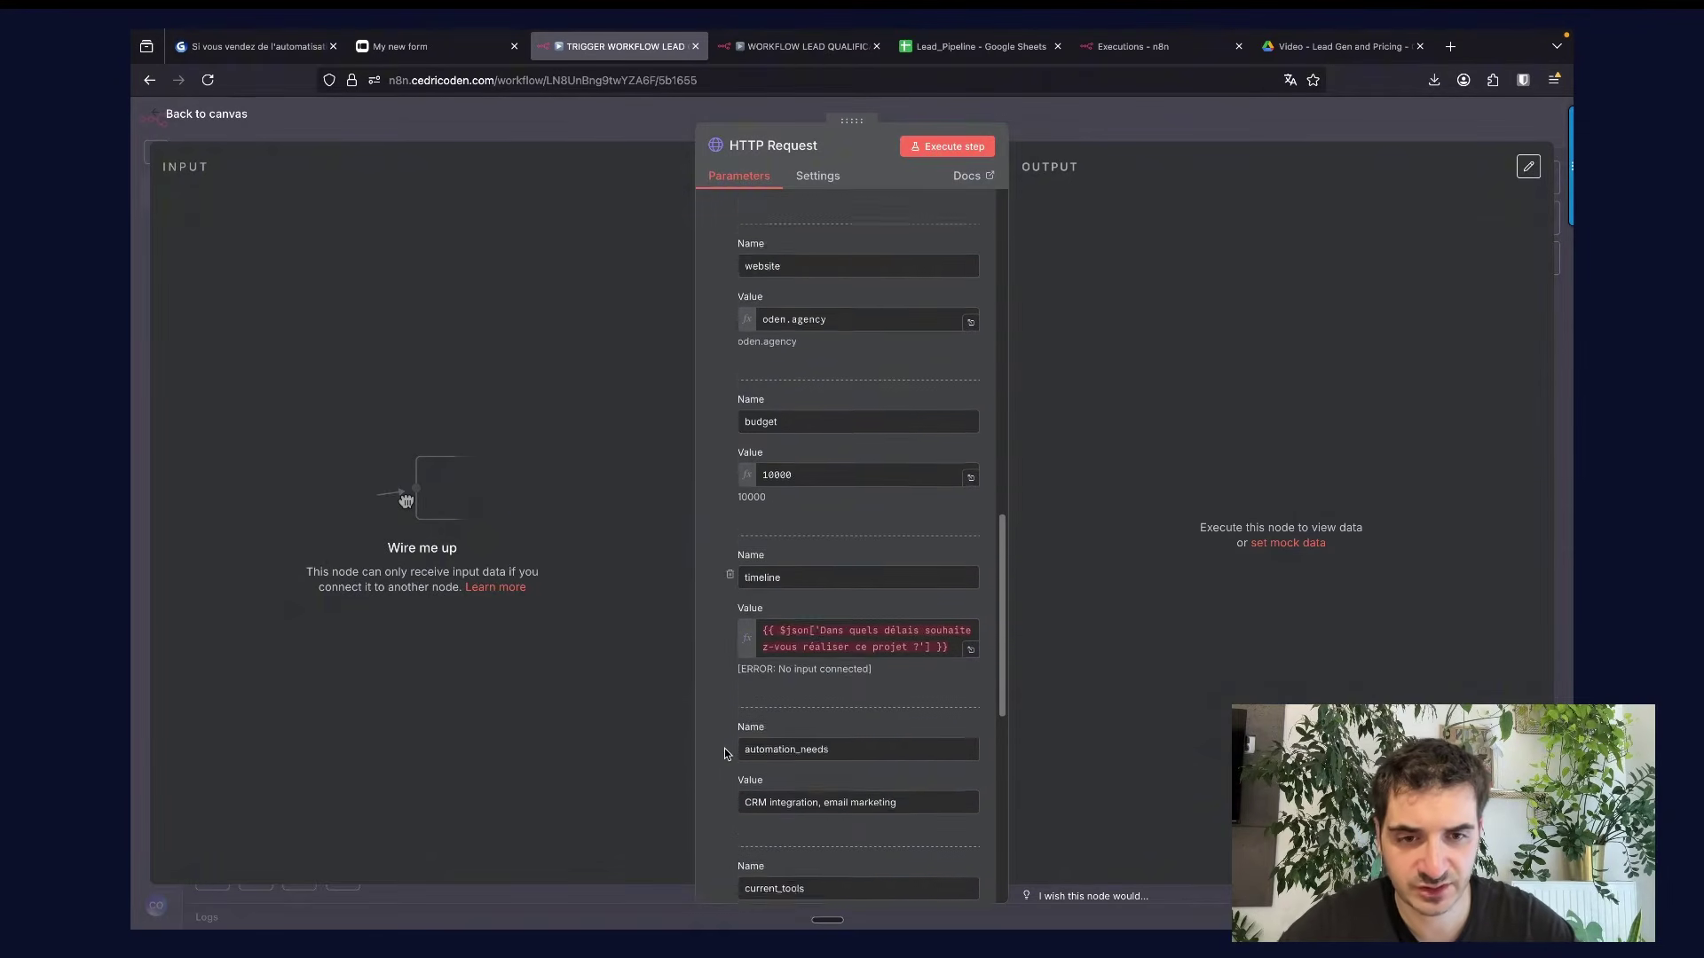
scroll(724, 752, "down", 1)
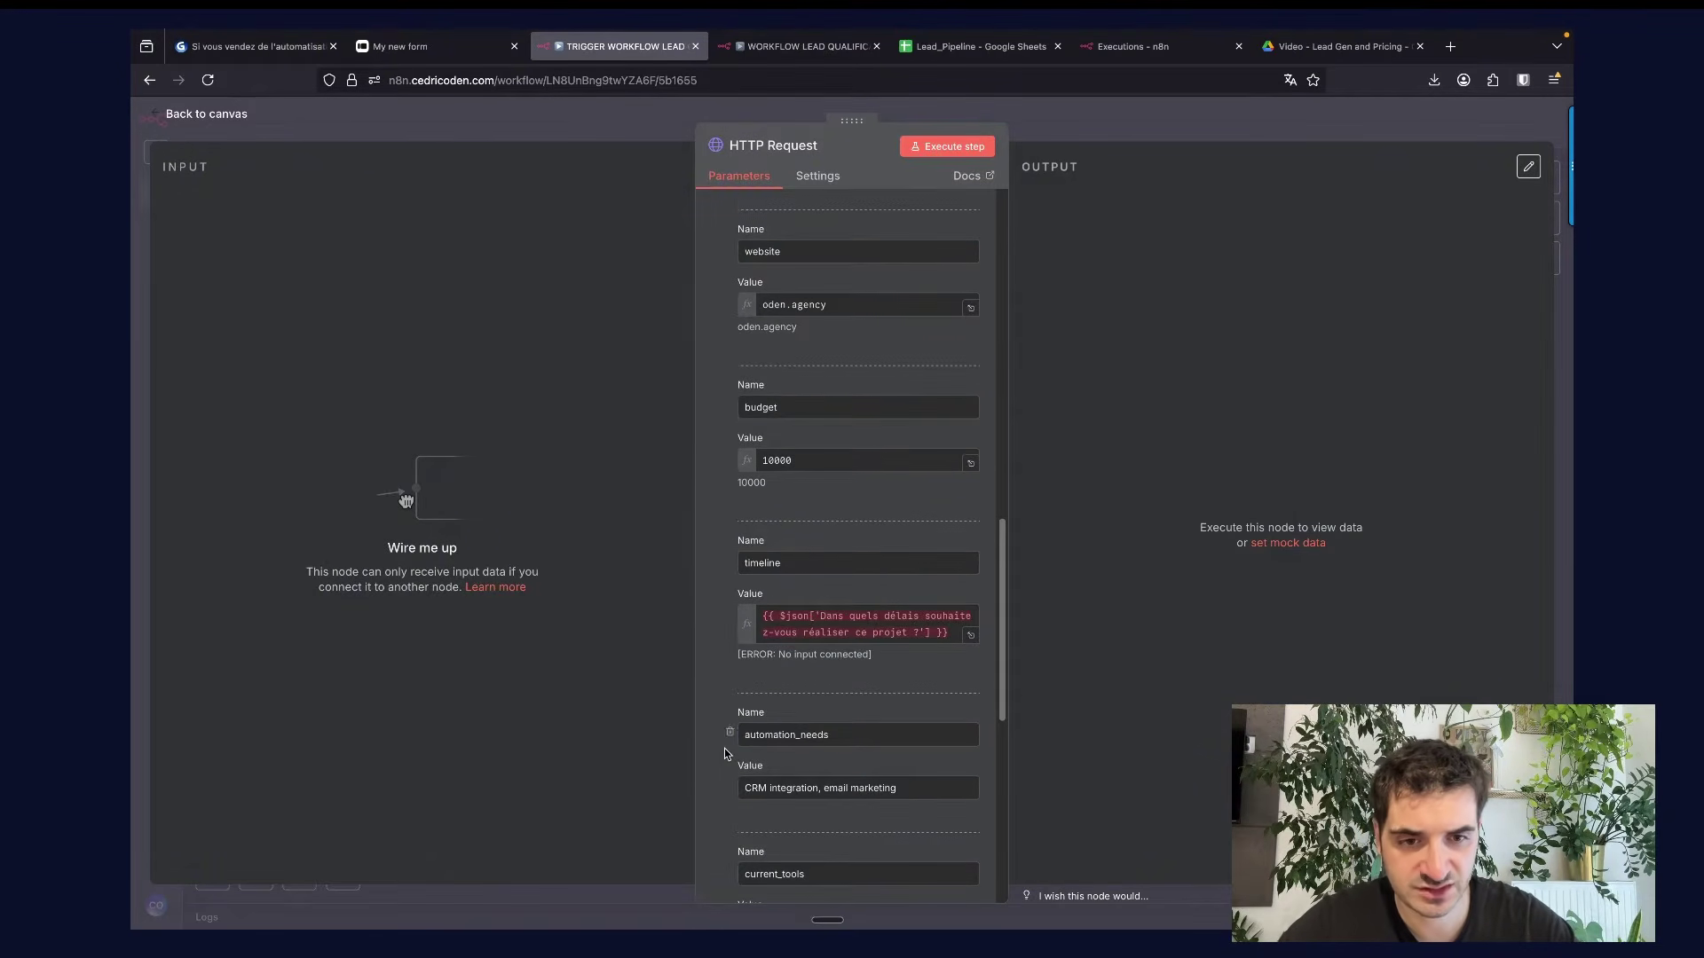
left_click(801, 631)
key("super+a")
key("BackSpace")
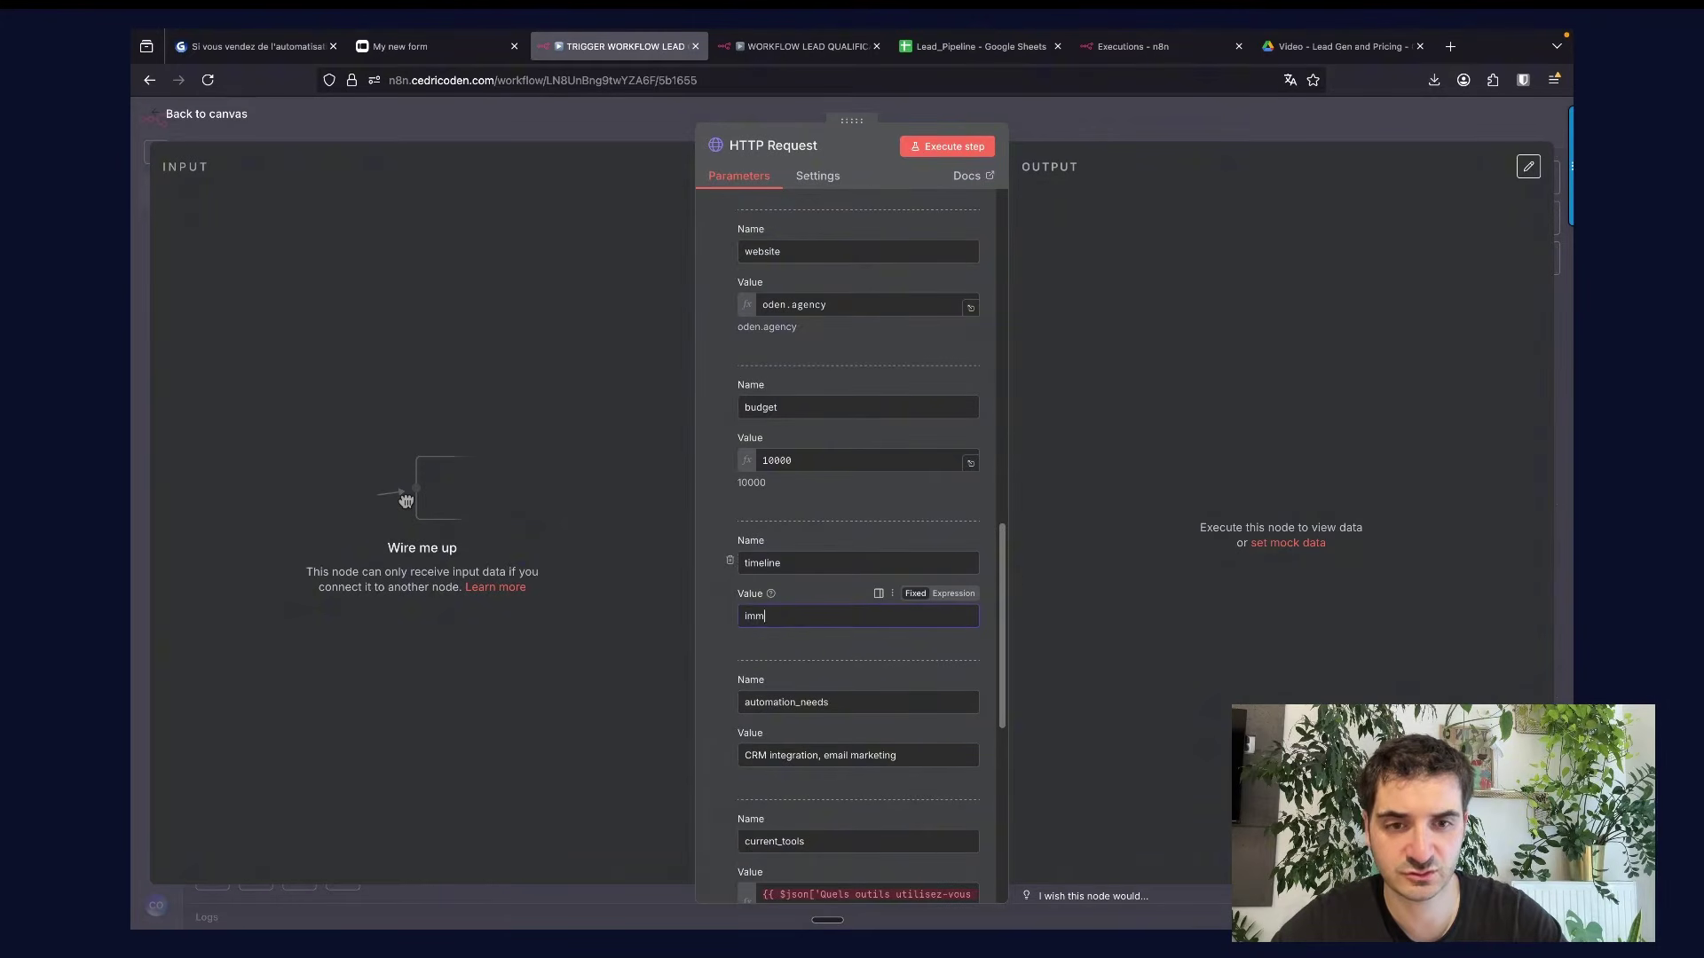
type("immediate")
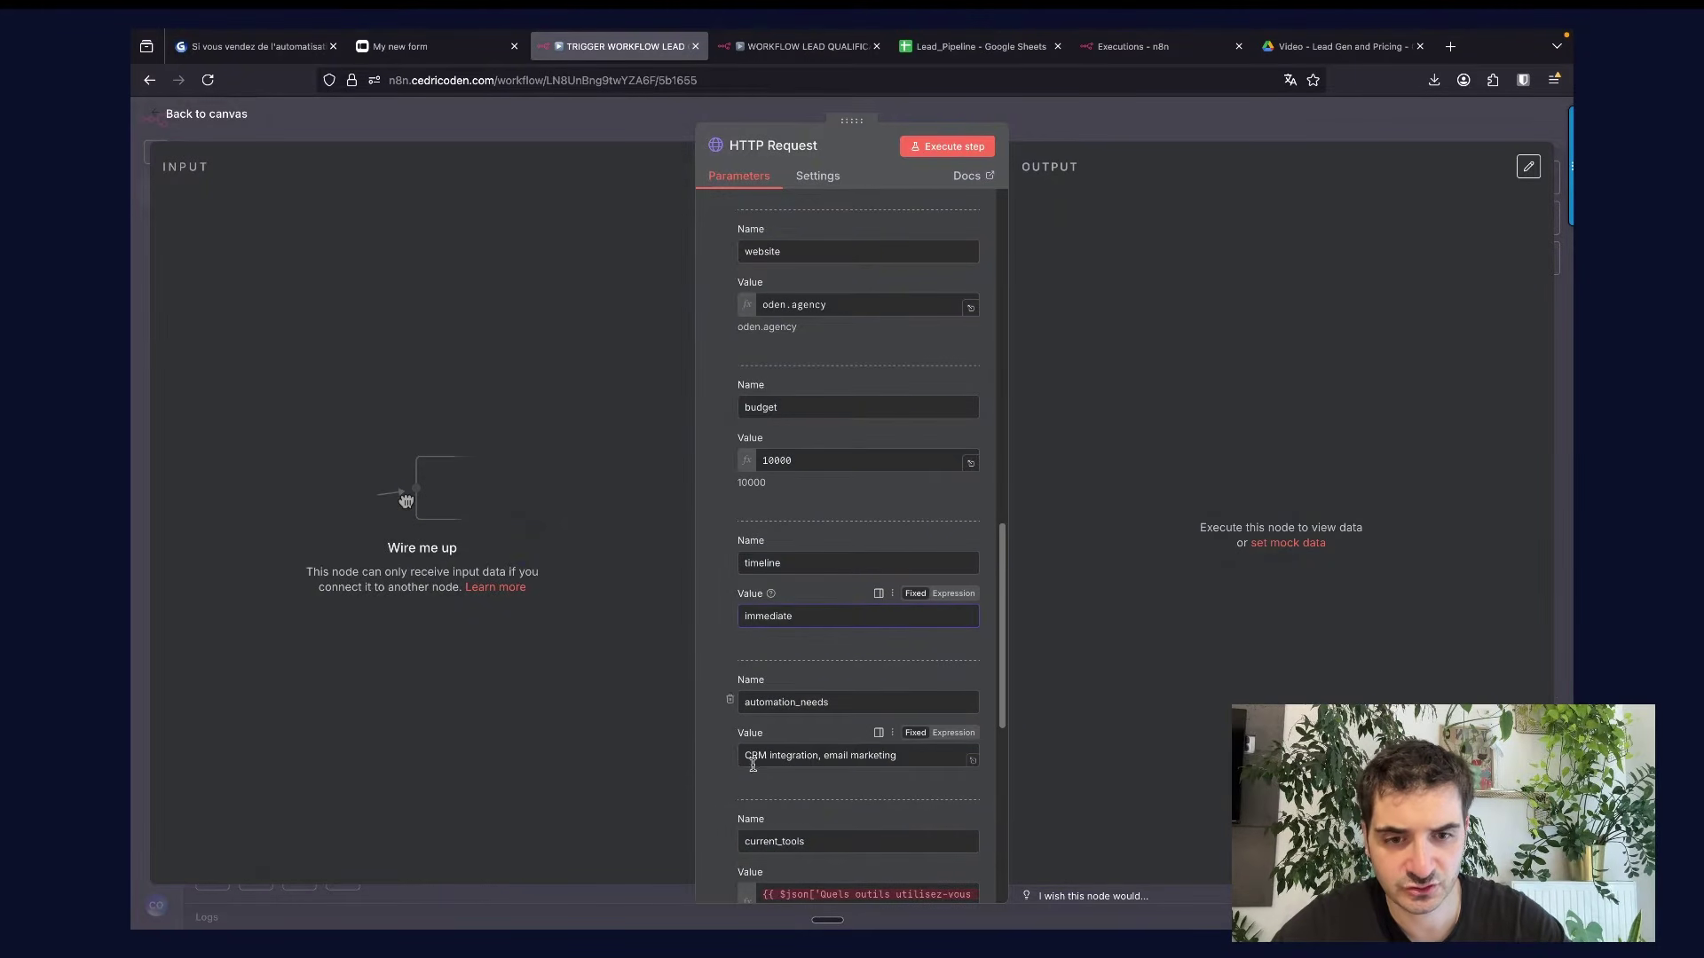
Set current_tools to 'Hubspot, Mailchimp' and team_size to 15, then execute the step.
scroll(719, 790, "down", 3)
scroll(719, 792, "down", 1)
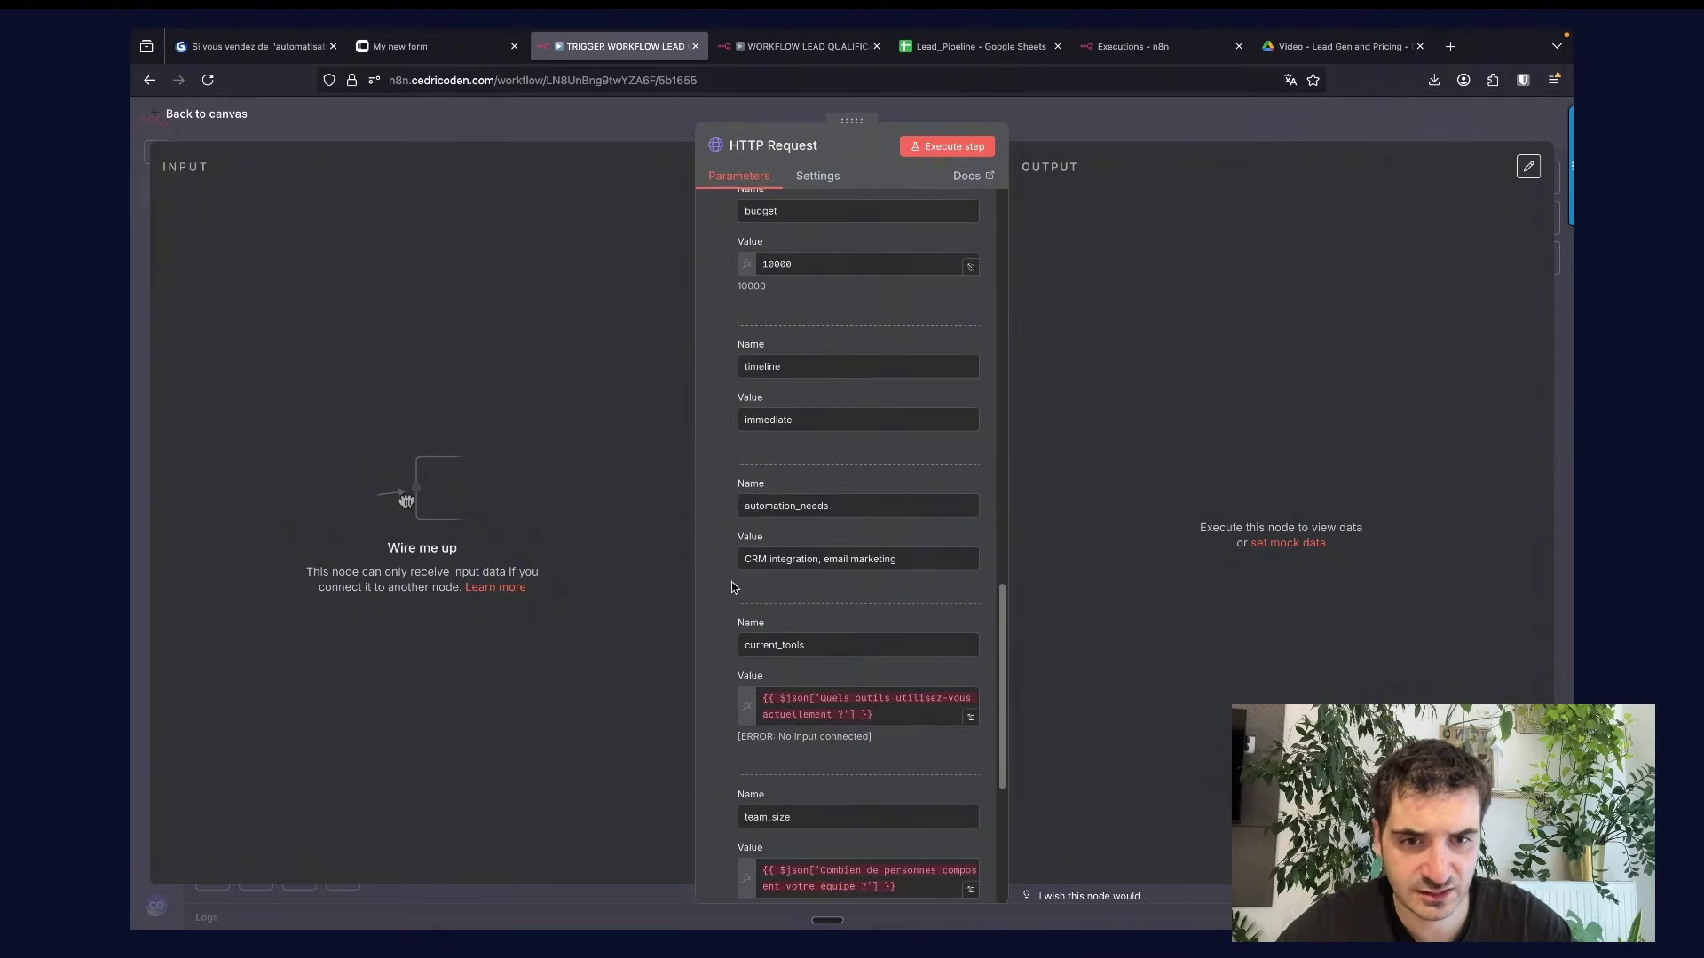
scroll(734, 589, "down", 2)
left_click(816, 612)
key("super+a")
type("Hu")
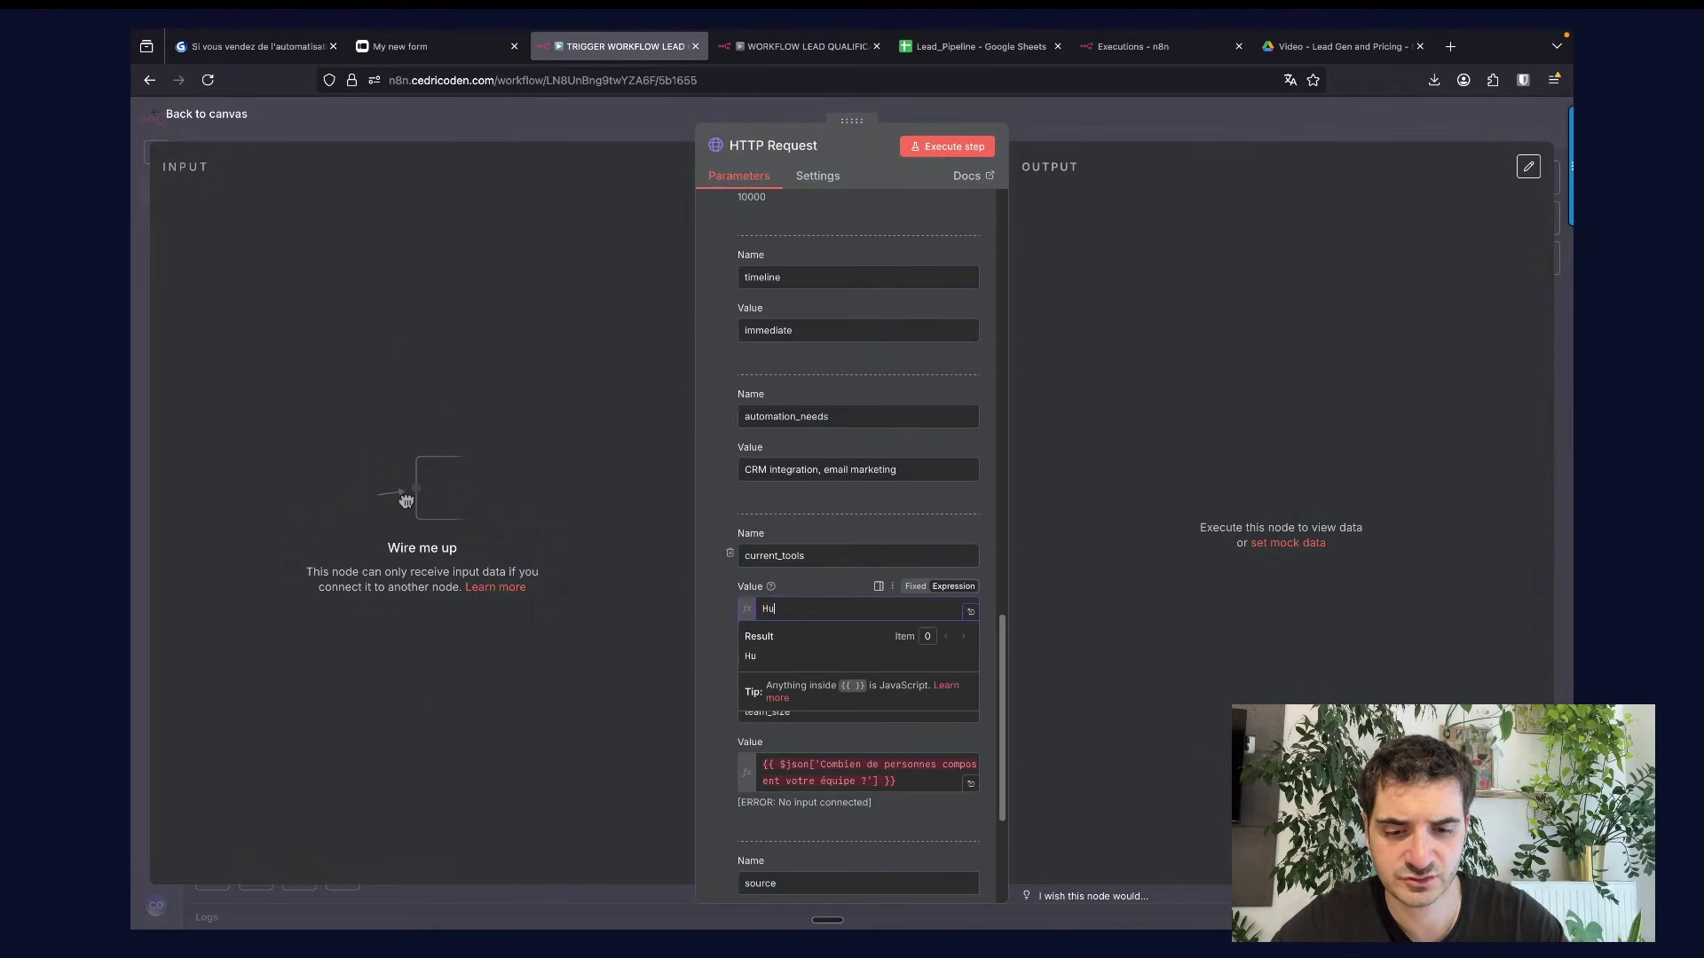
type("bspot, ")
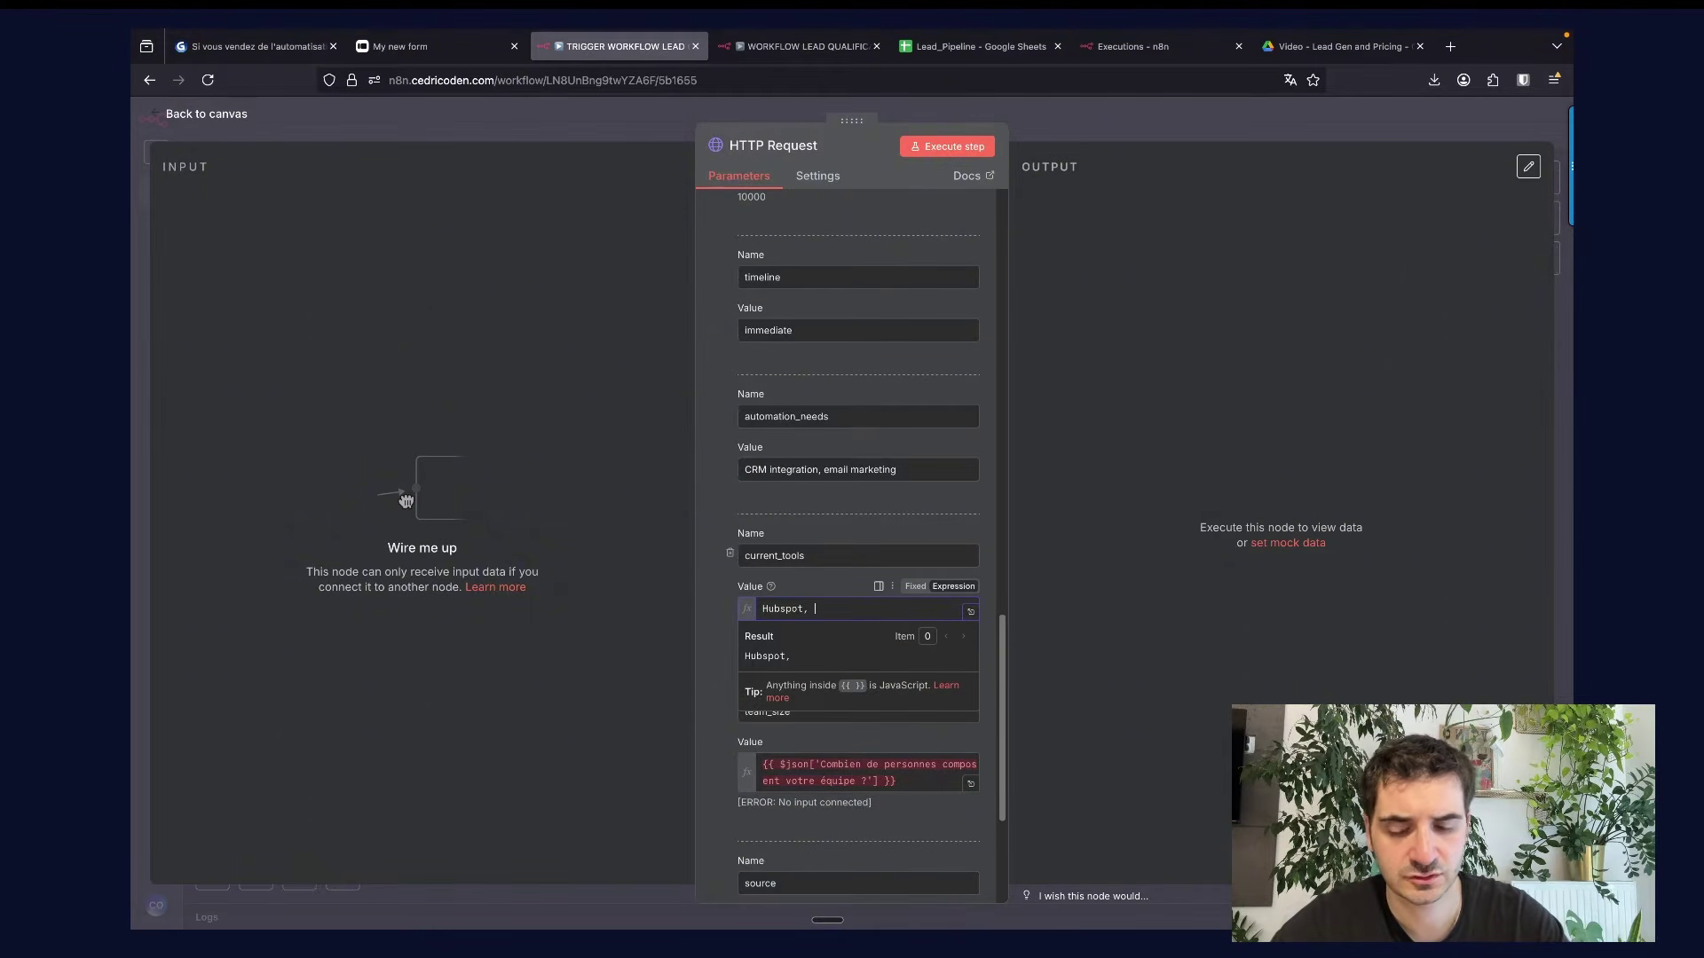
type("Mailchi")
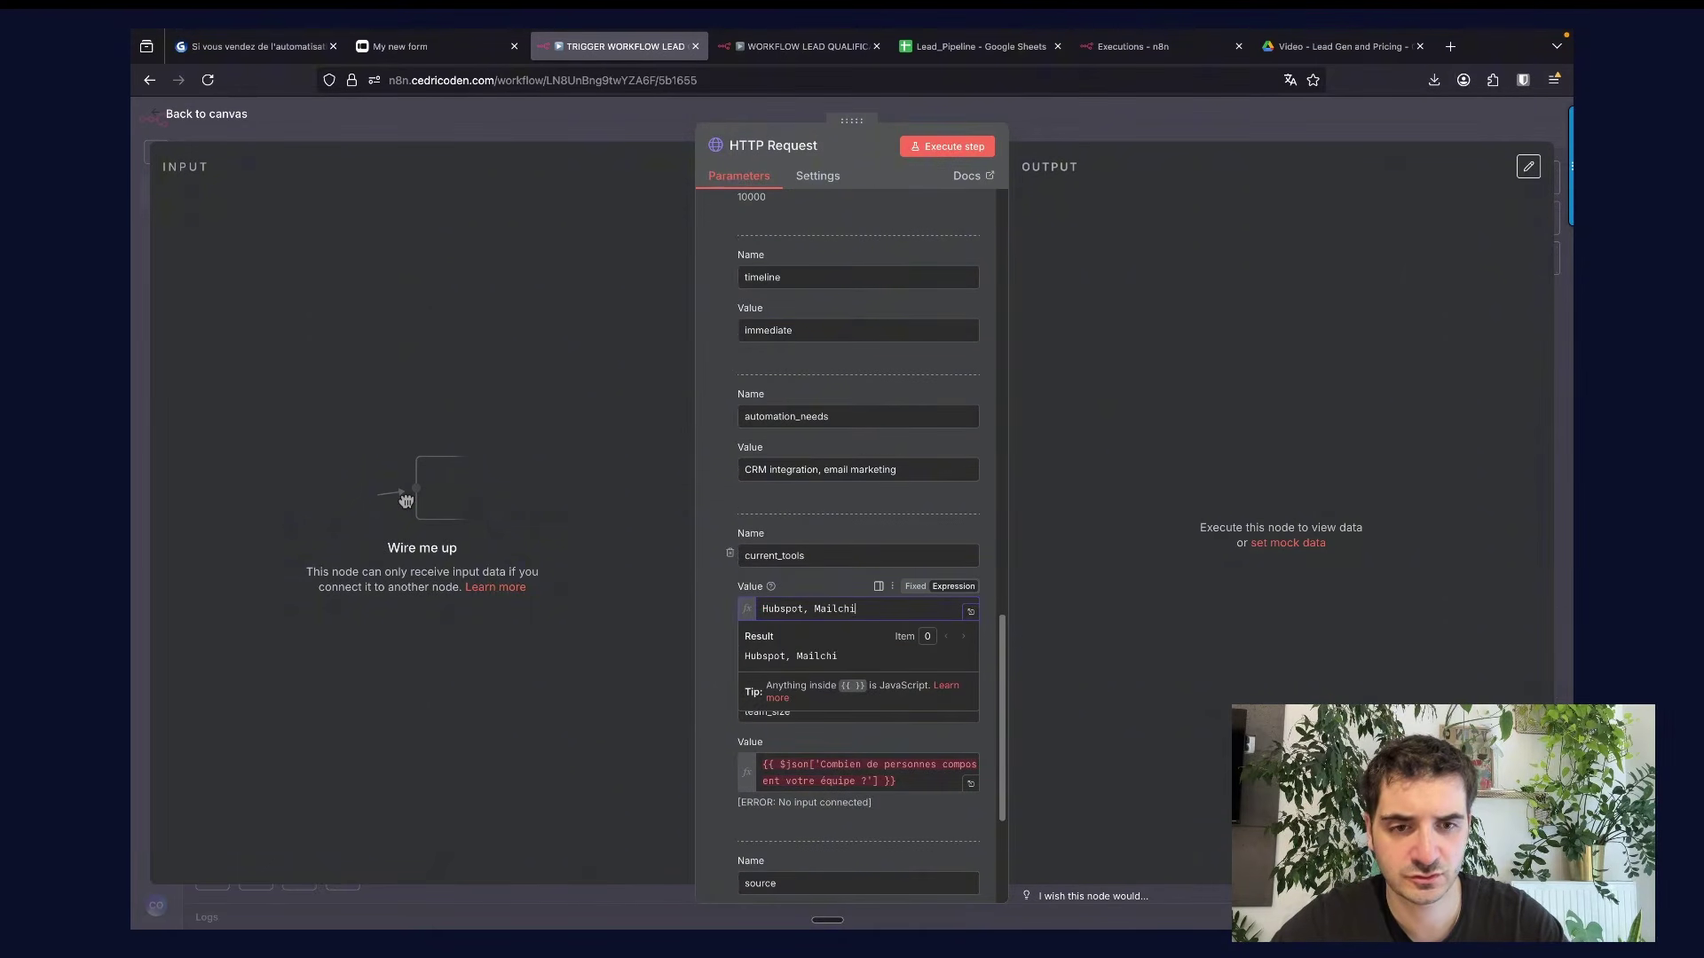
type("mp")
scroll(811, 597, "down", 2)
left_click(811, 597)
key("super+a")
type("15")
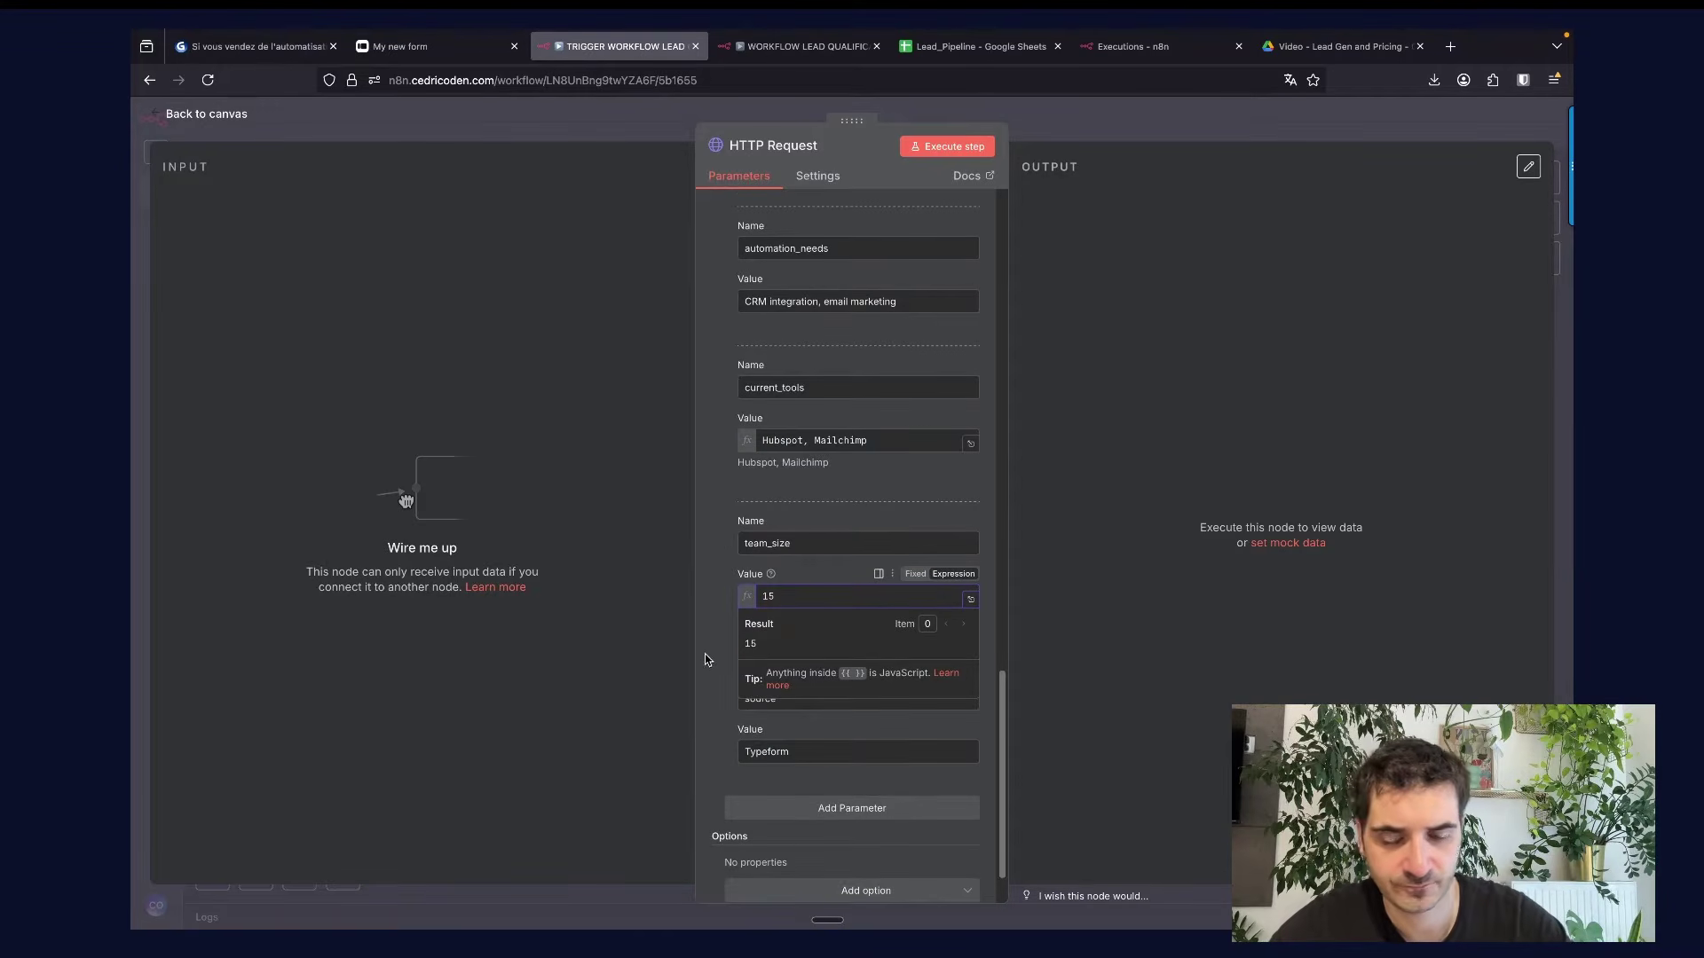
left_click(708, 661)
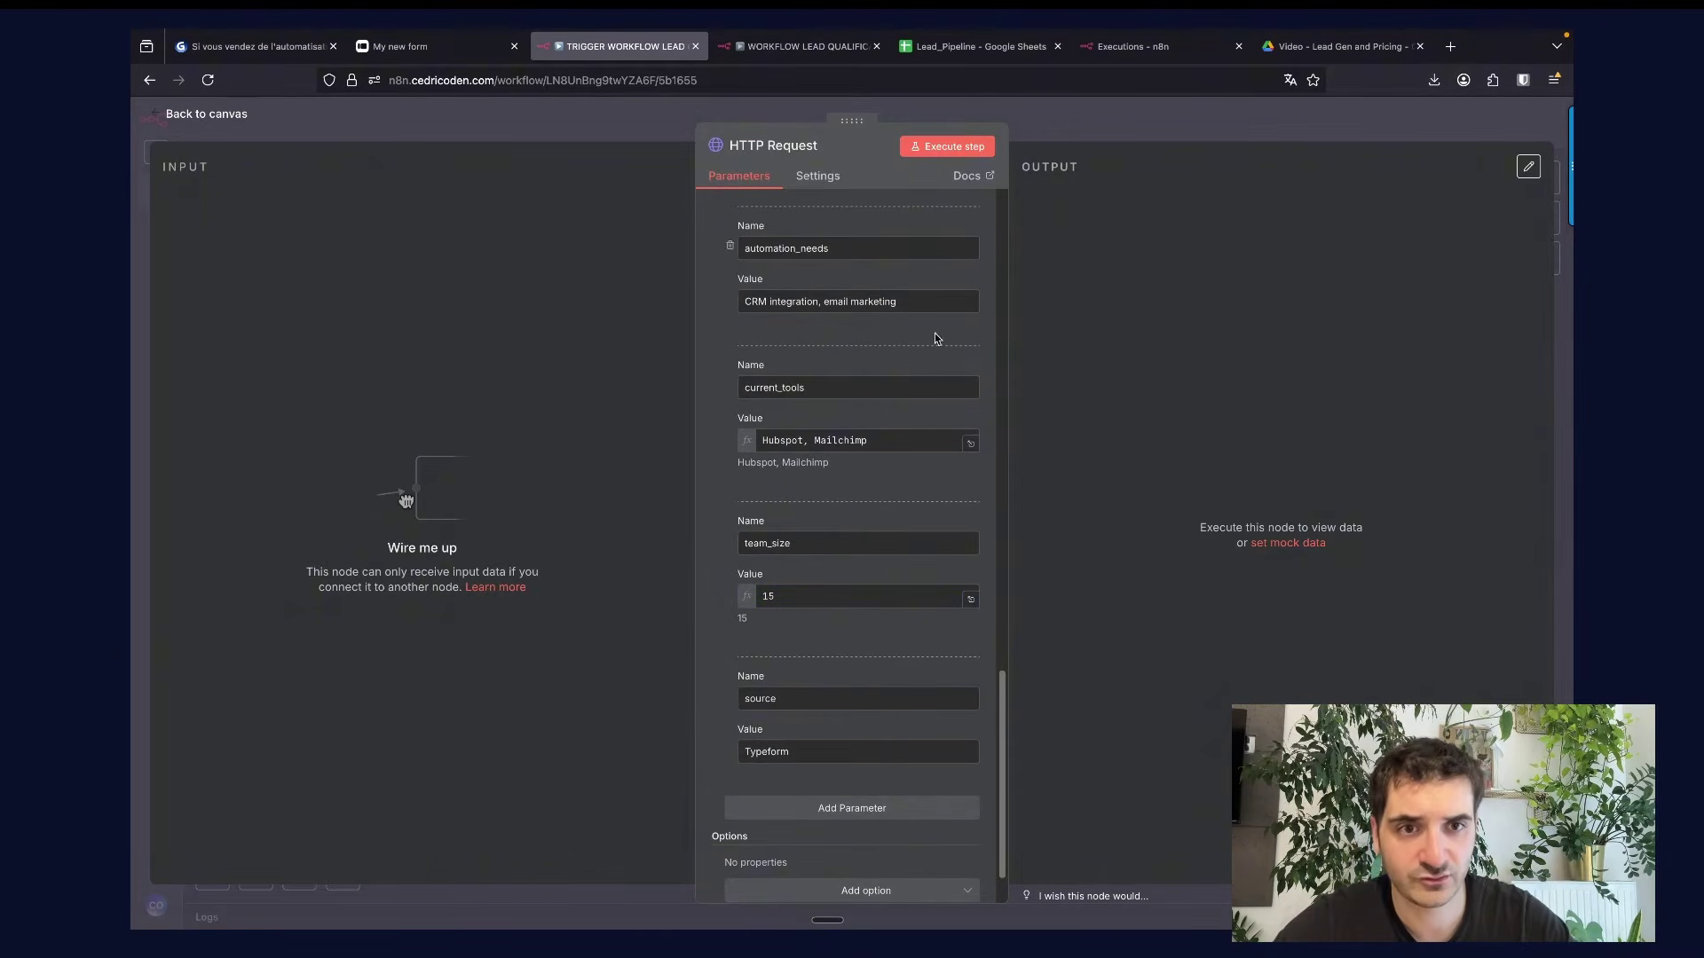
left_click(947, 146)
scroll(879, 372, "up", 5)
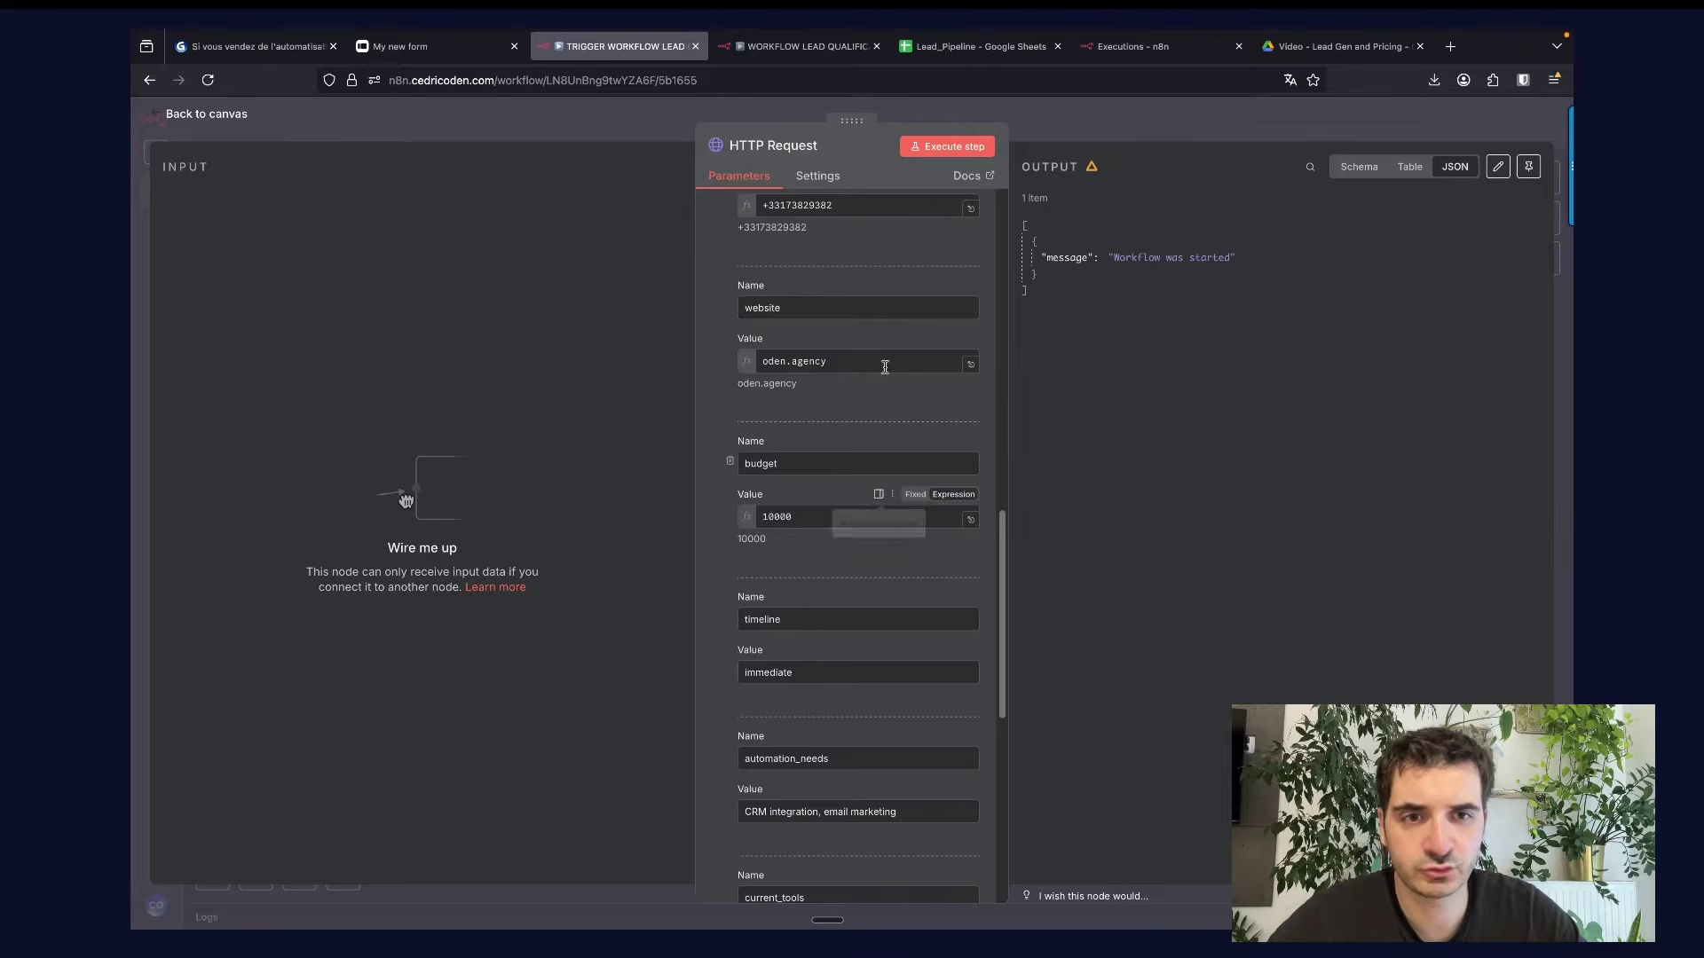
Put the qualification workflow in test mode and resend the test lead request to trigger it.
left_click(812, 49)
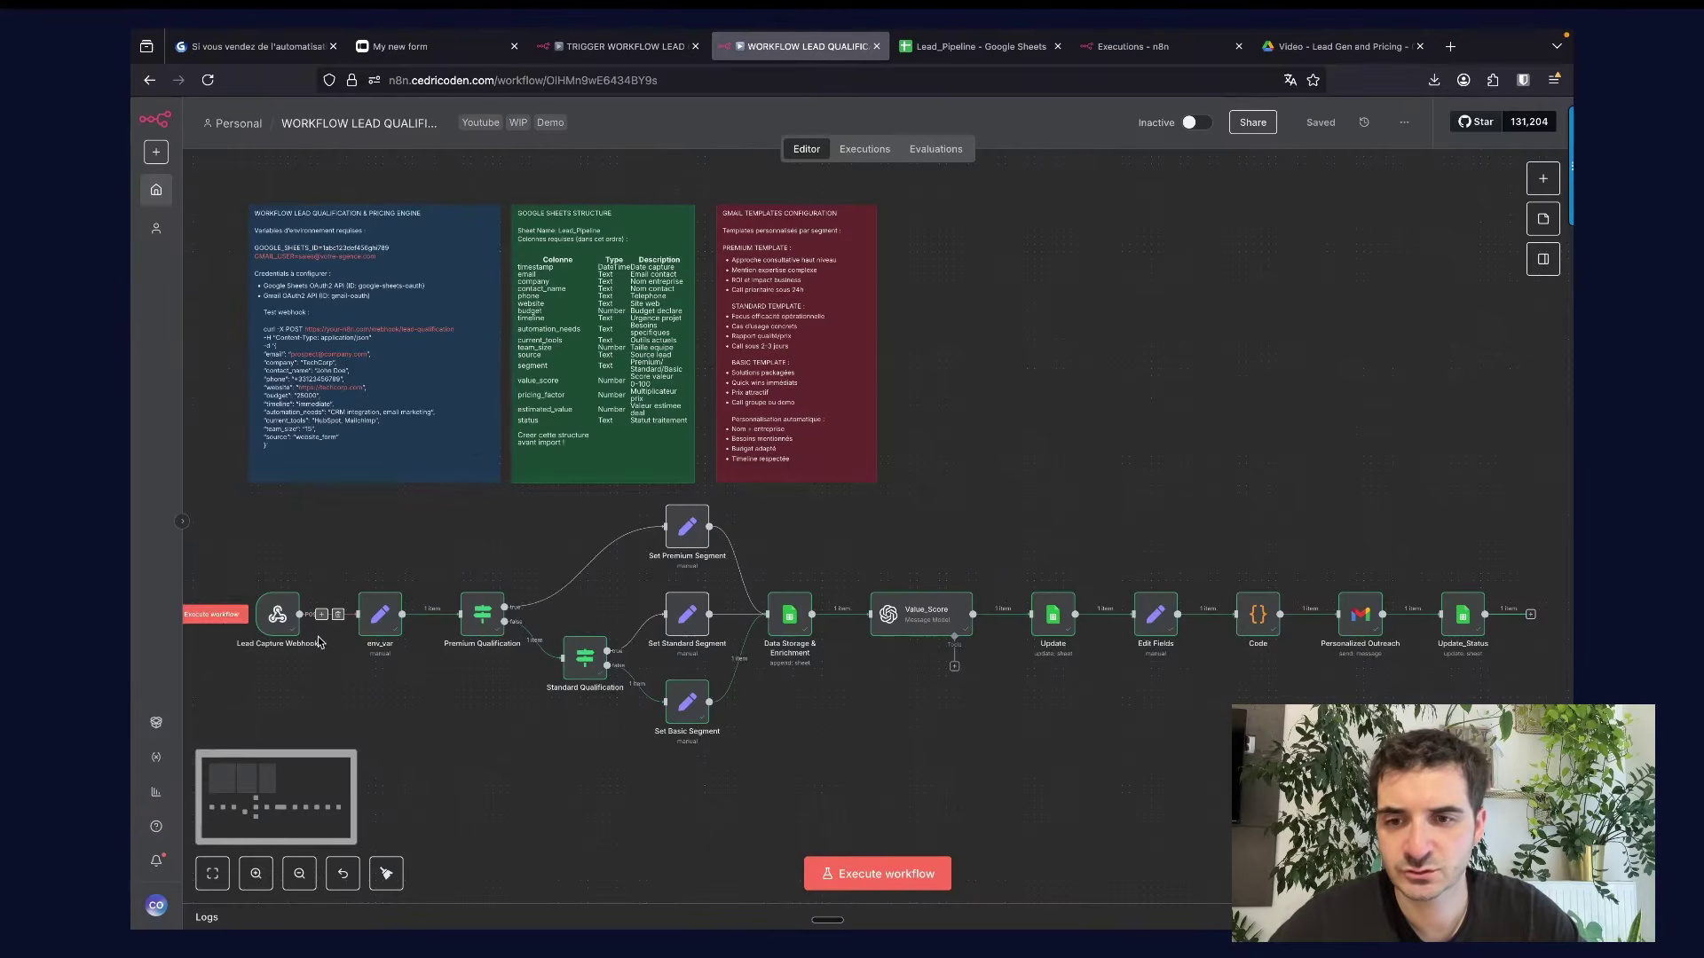
left_click(214, 614)
left_click(651, 46)
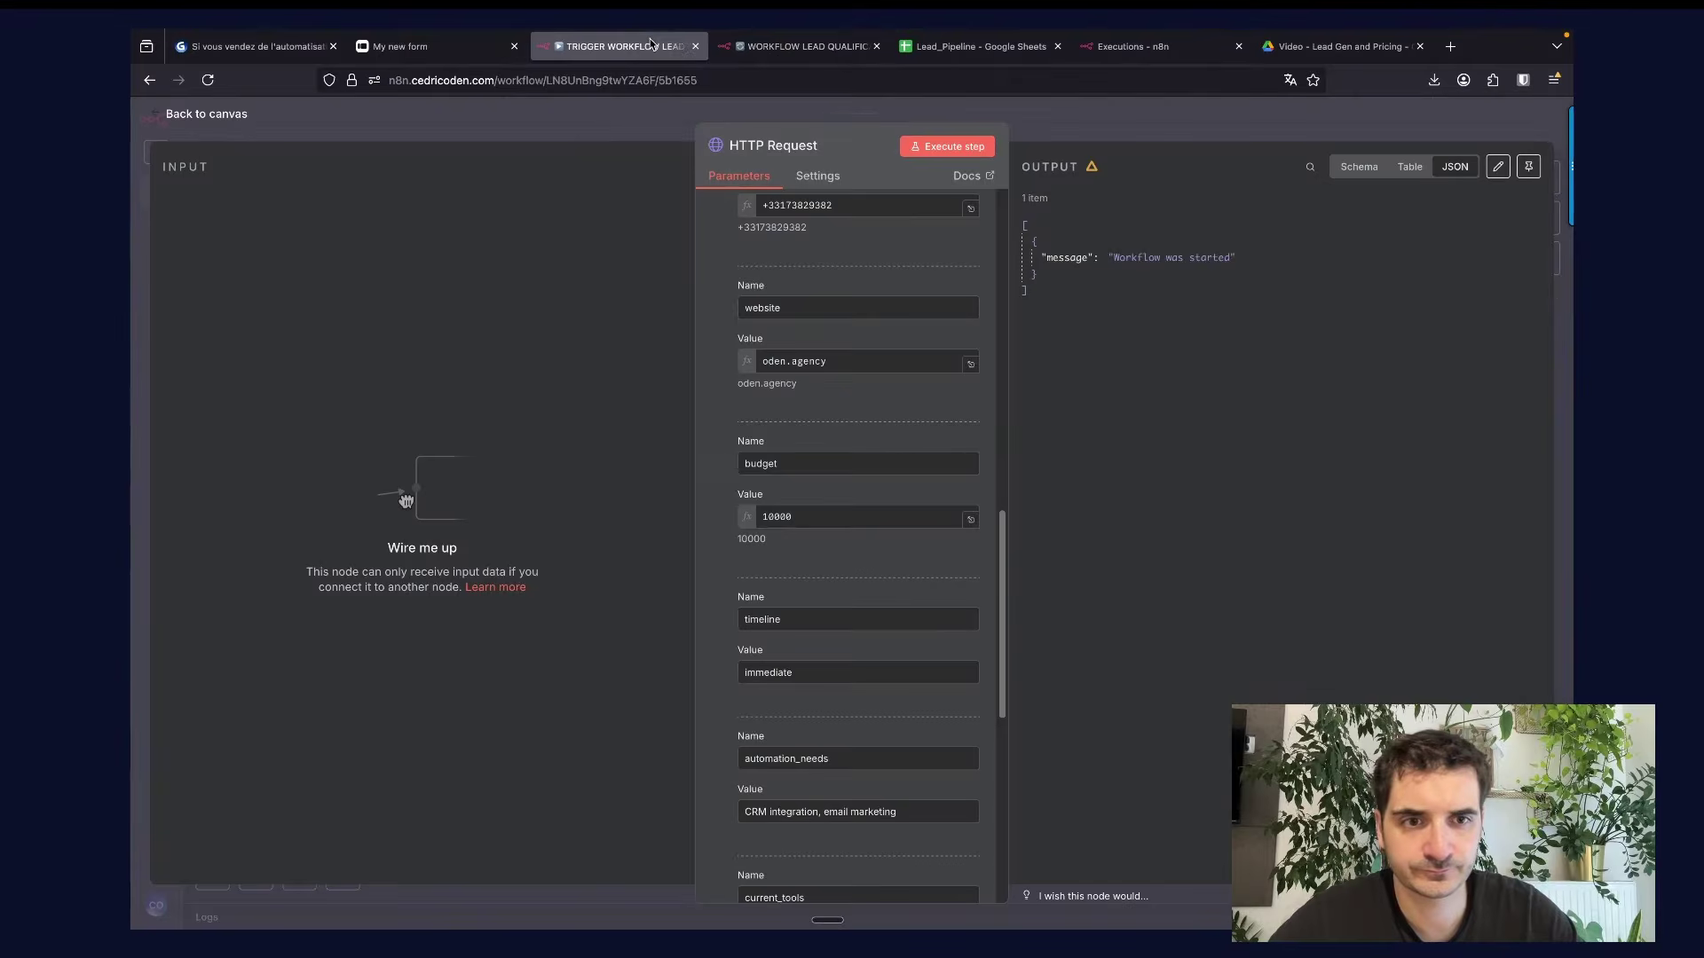
left_click(941, 145)
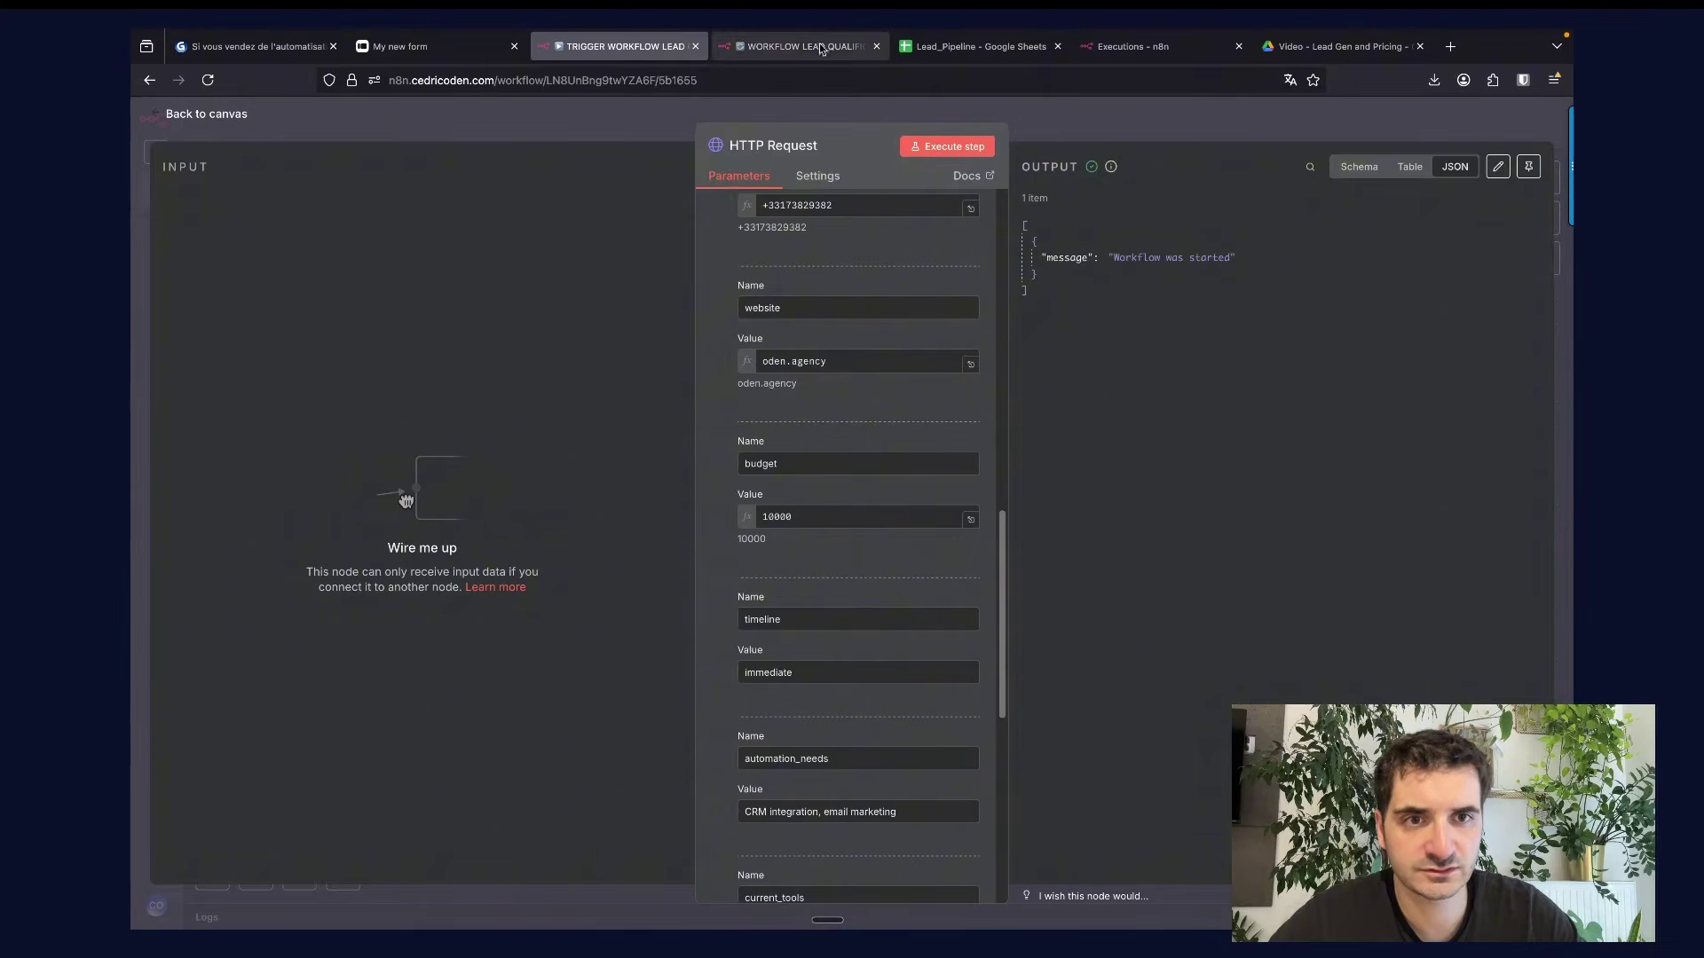
left_click(820, 49)
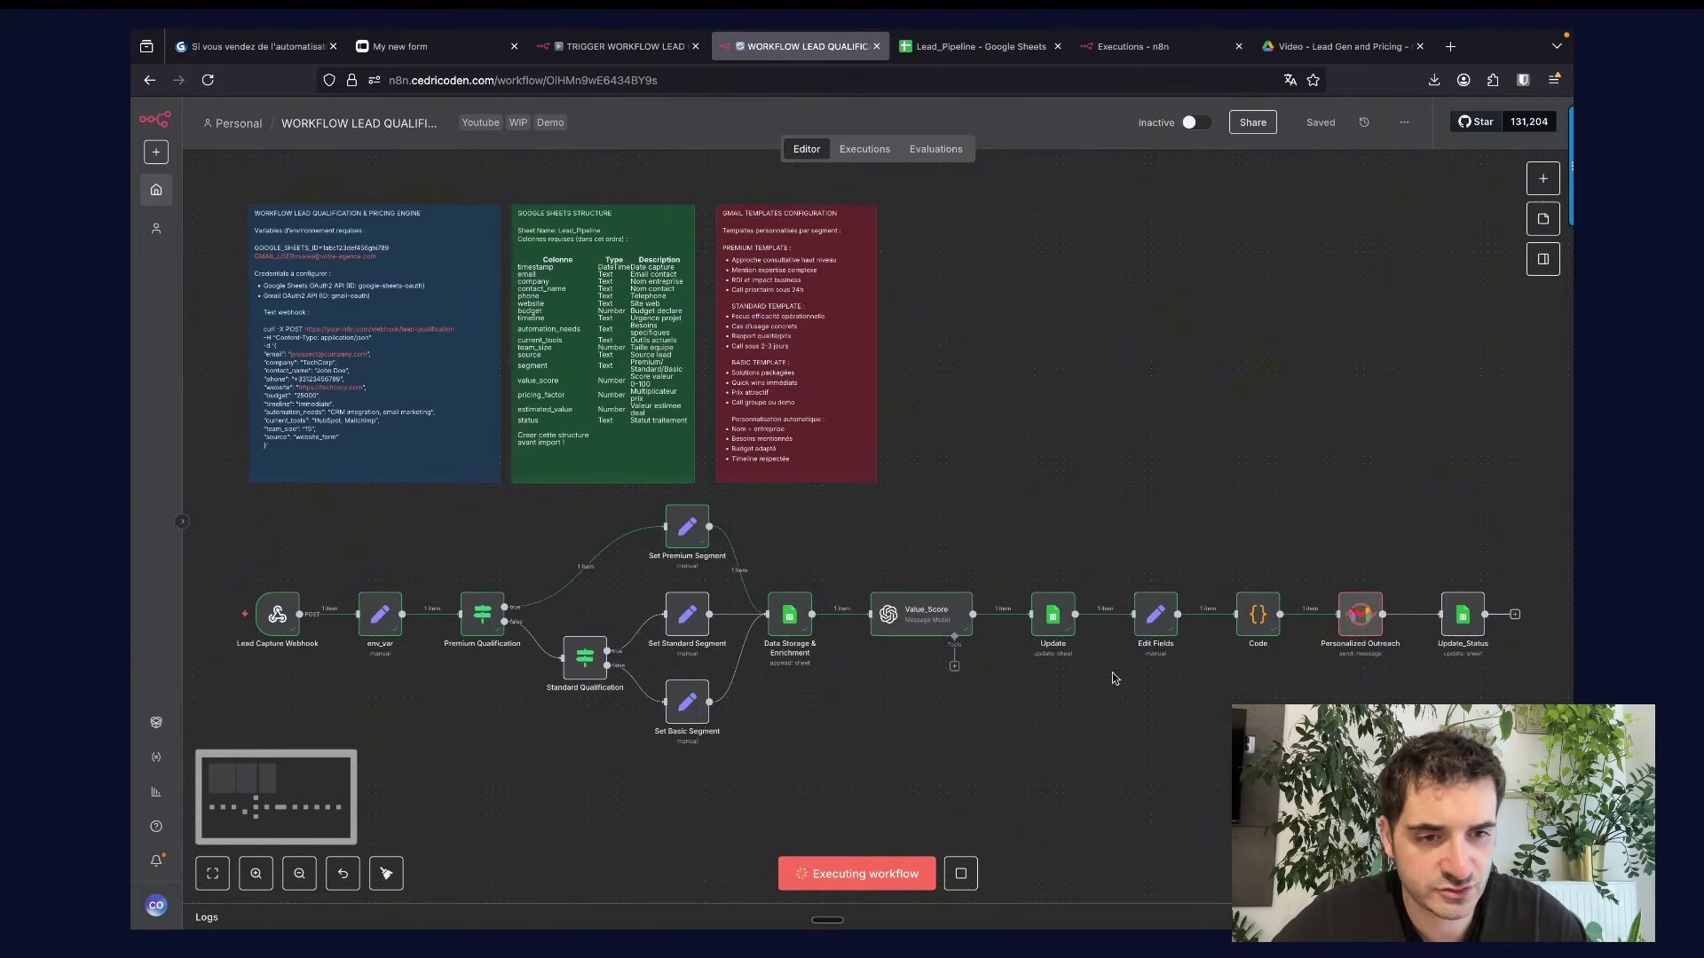
Confirm the new Premium row in Lead_Pipeline and bring up the received offer email.
left_click(976, 48)
left_click(149, 444)
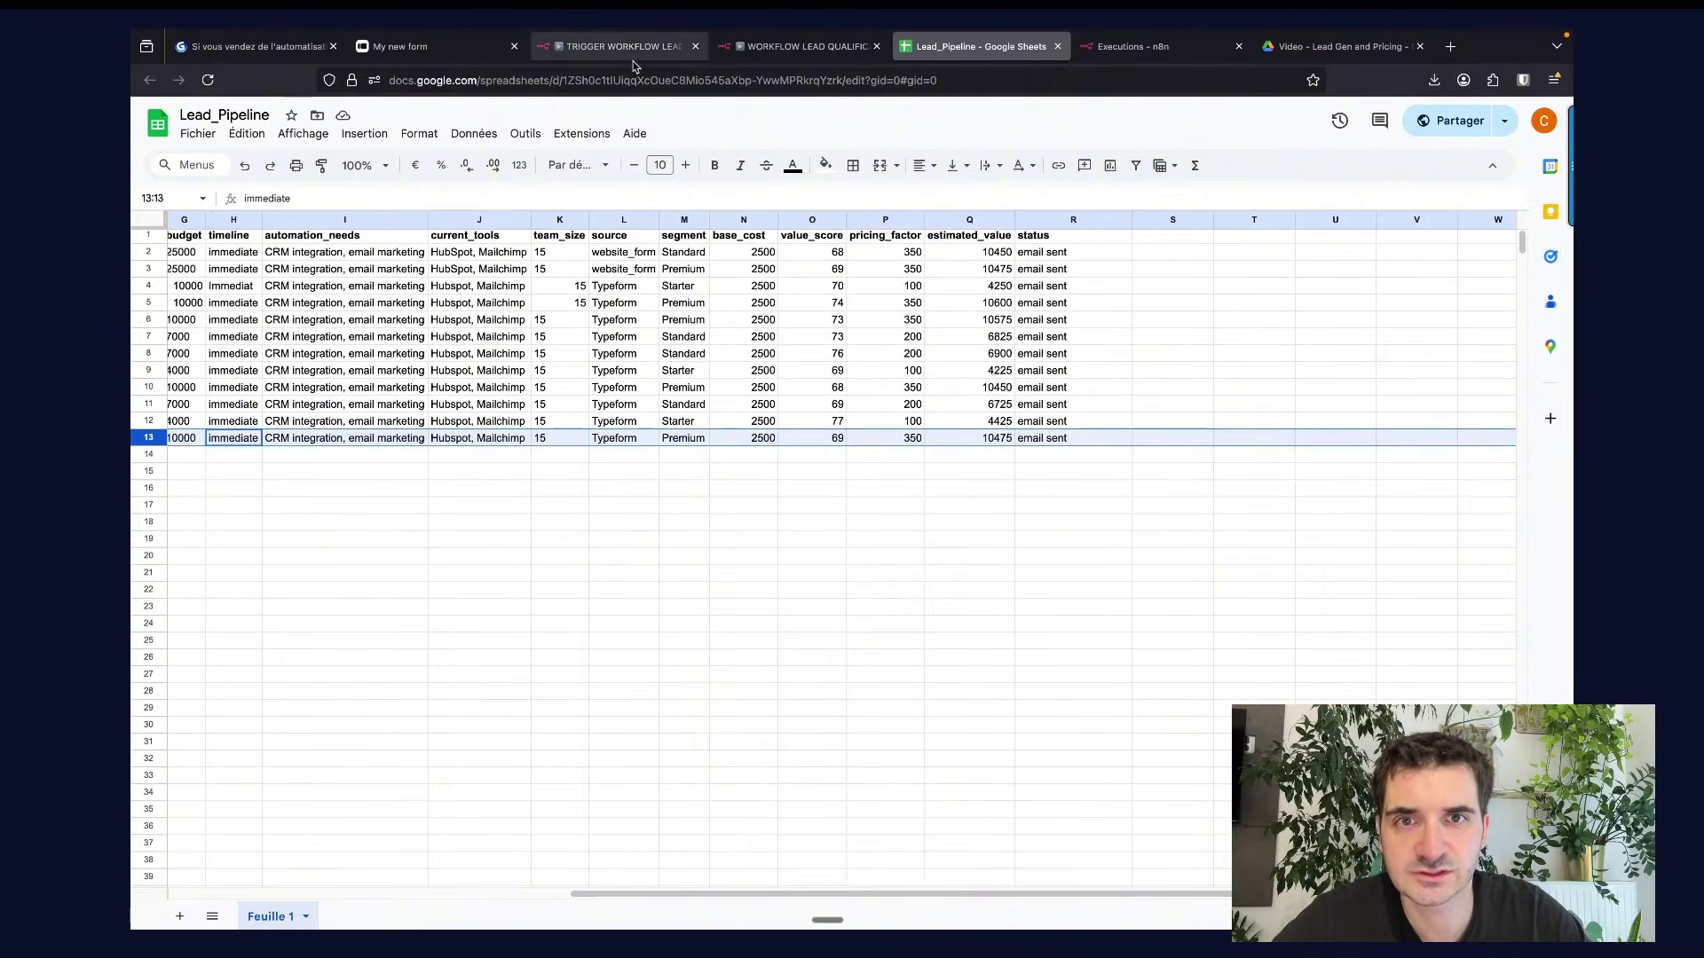
left_click(798, 46)
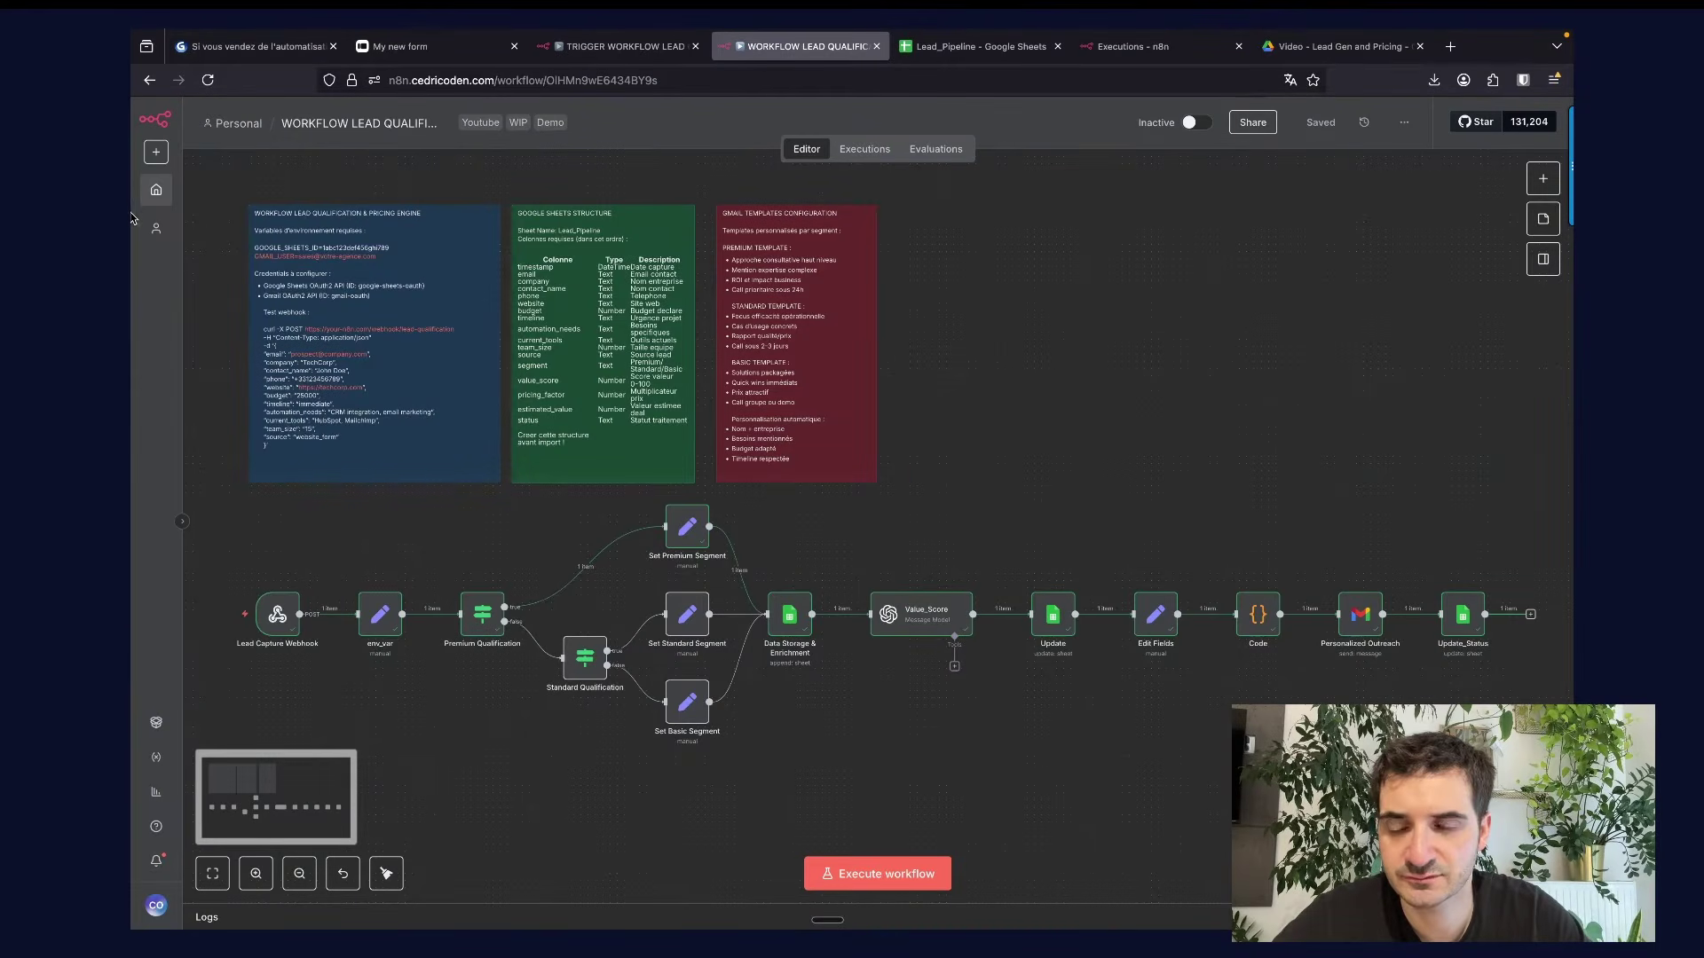
mouse_move(131, 218)
left_click(157, 268)
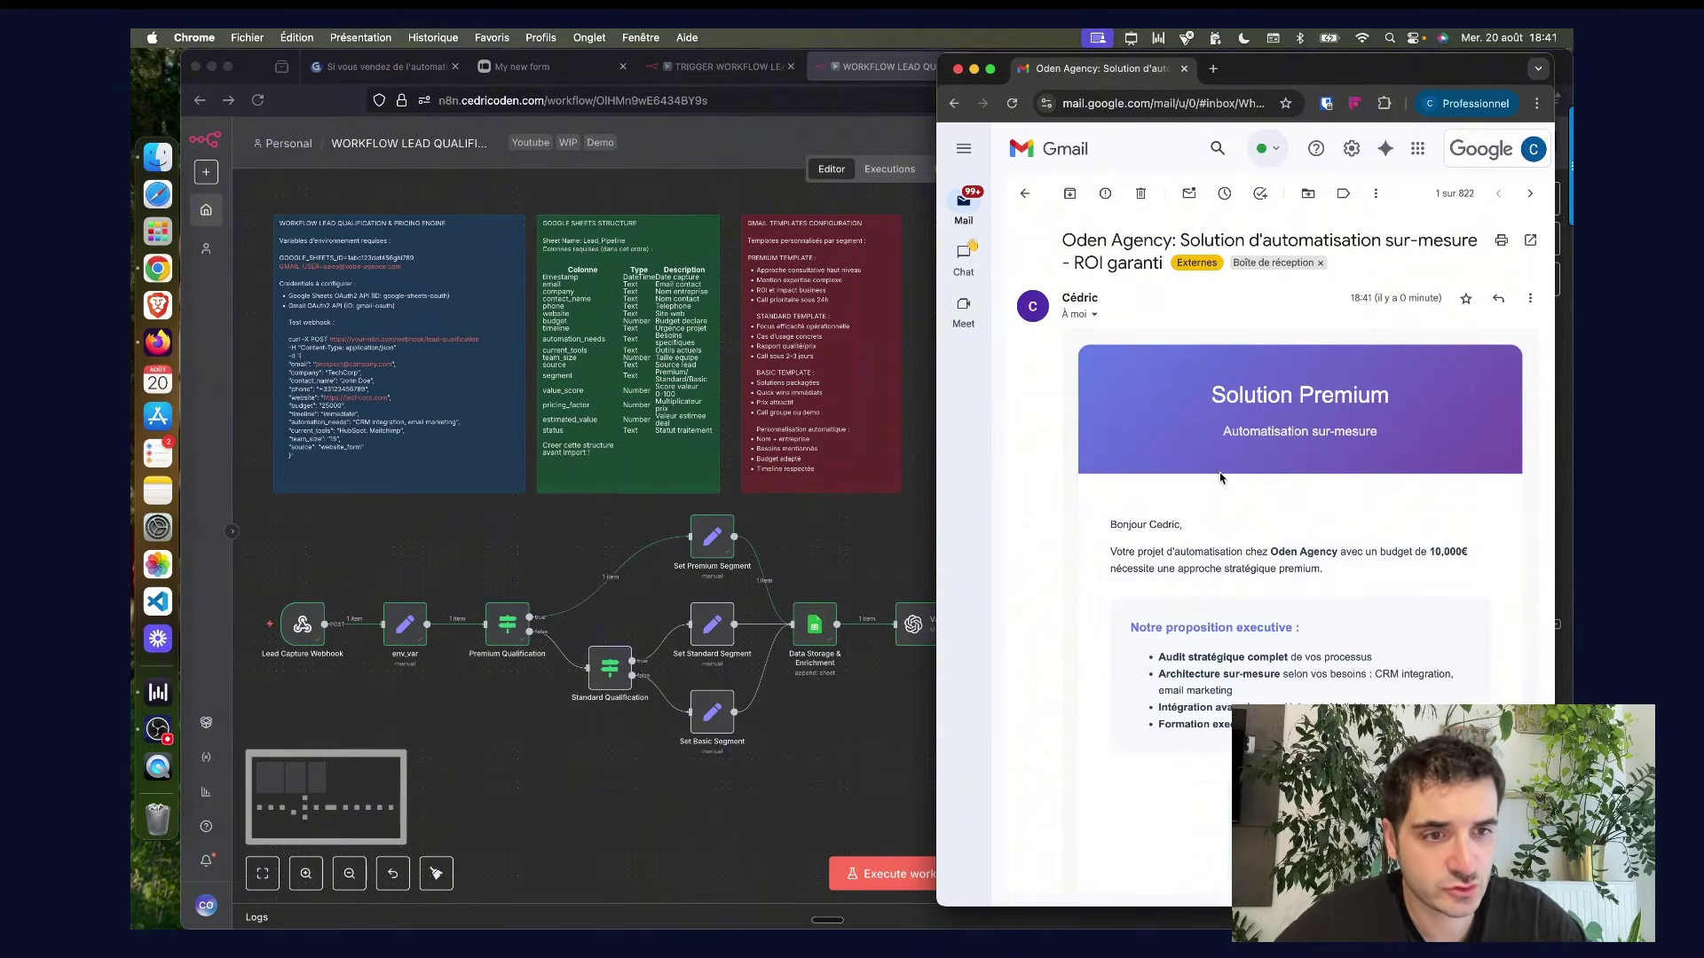
Highlight the greeting name, automation needs, current tools and team of 15, then read down to the 10,475 € estimate.
scroll(1259, 569, "down", 2)
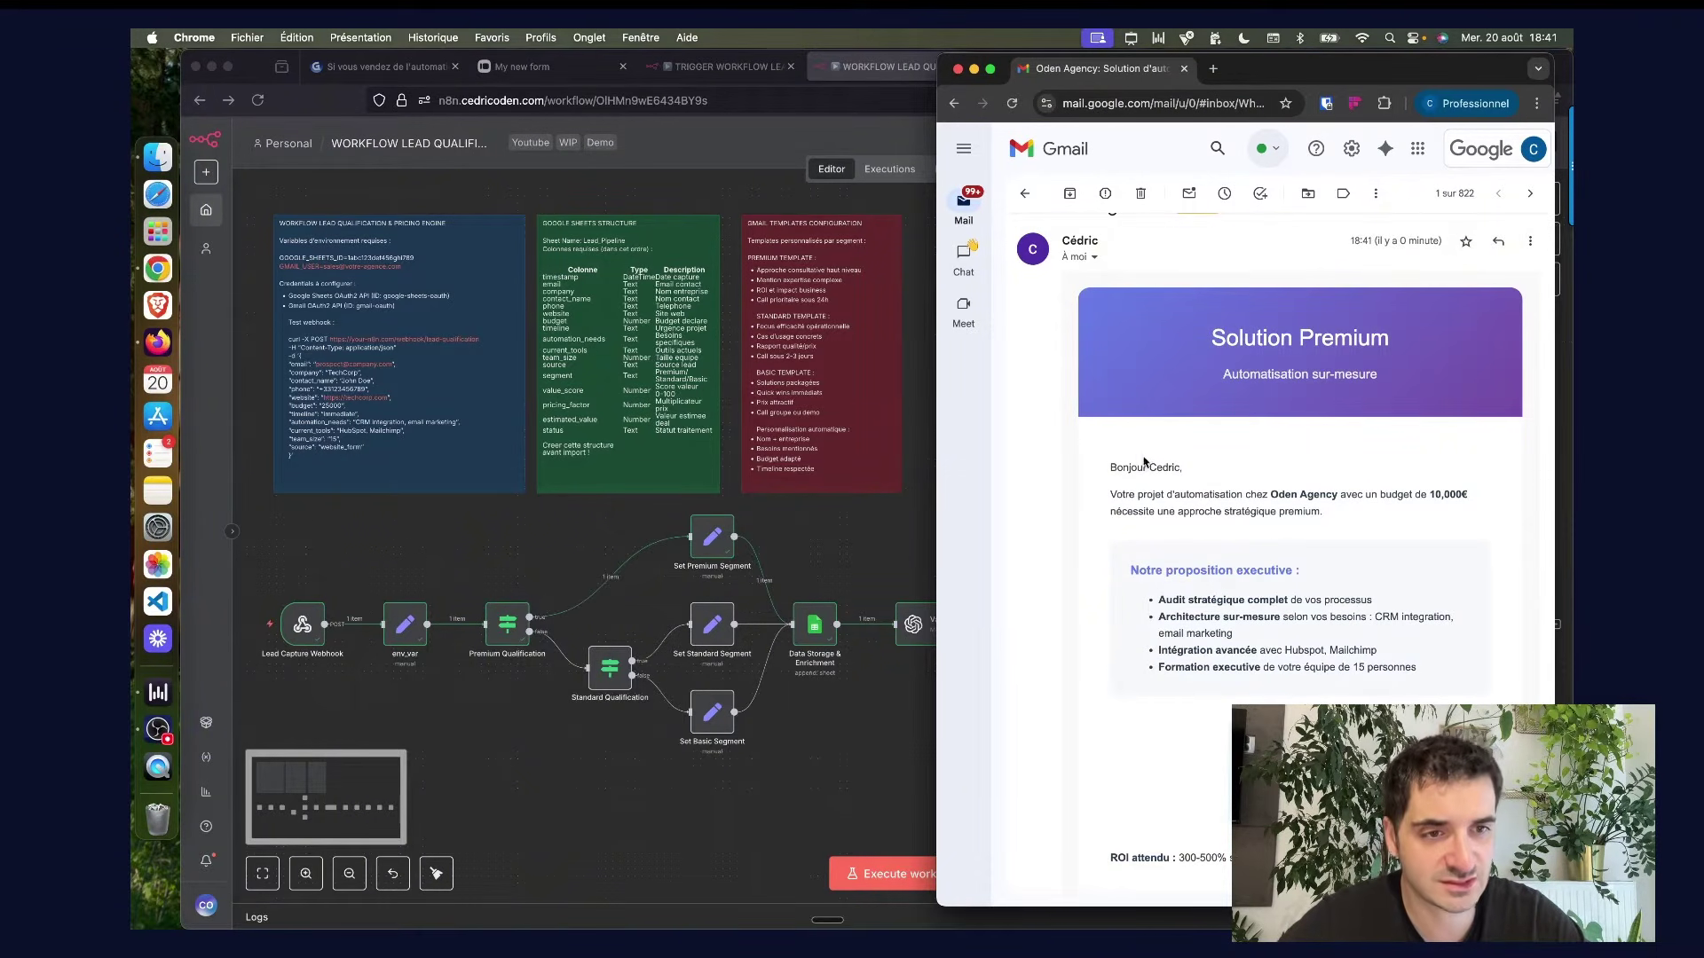
left_click_drag(1147, 467, 1179, 467)
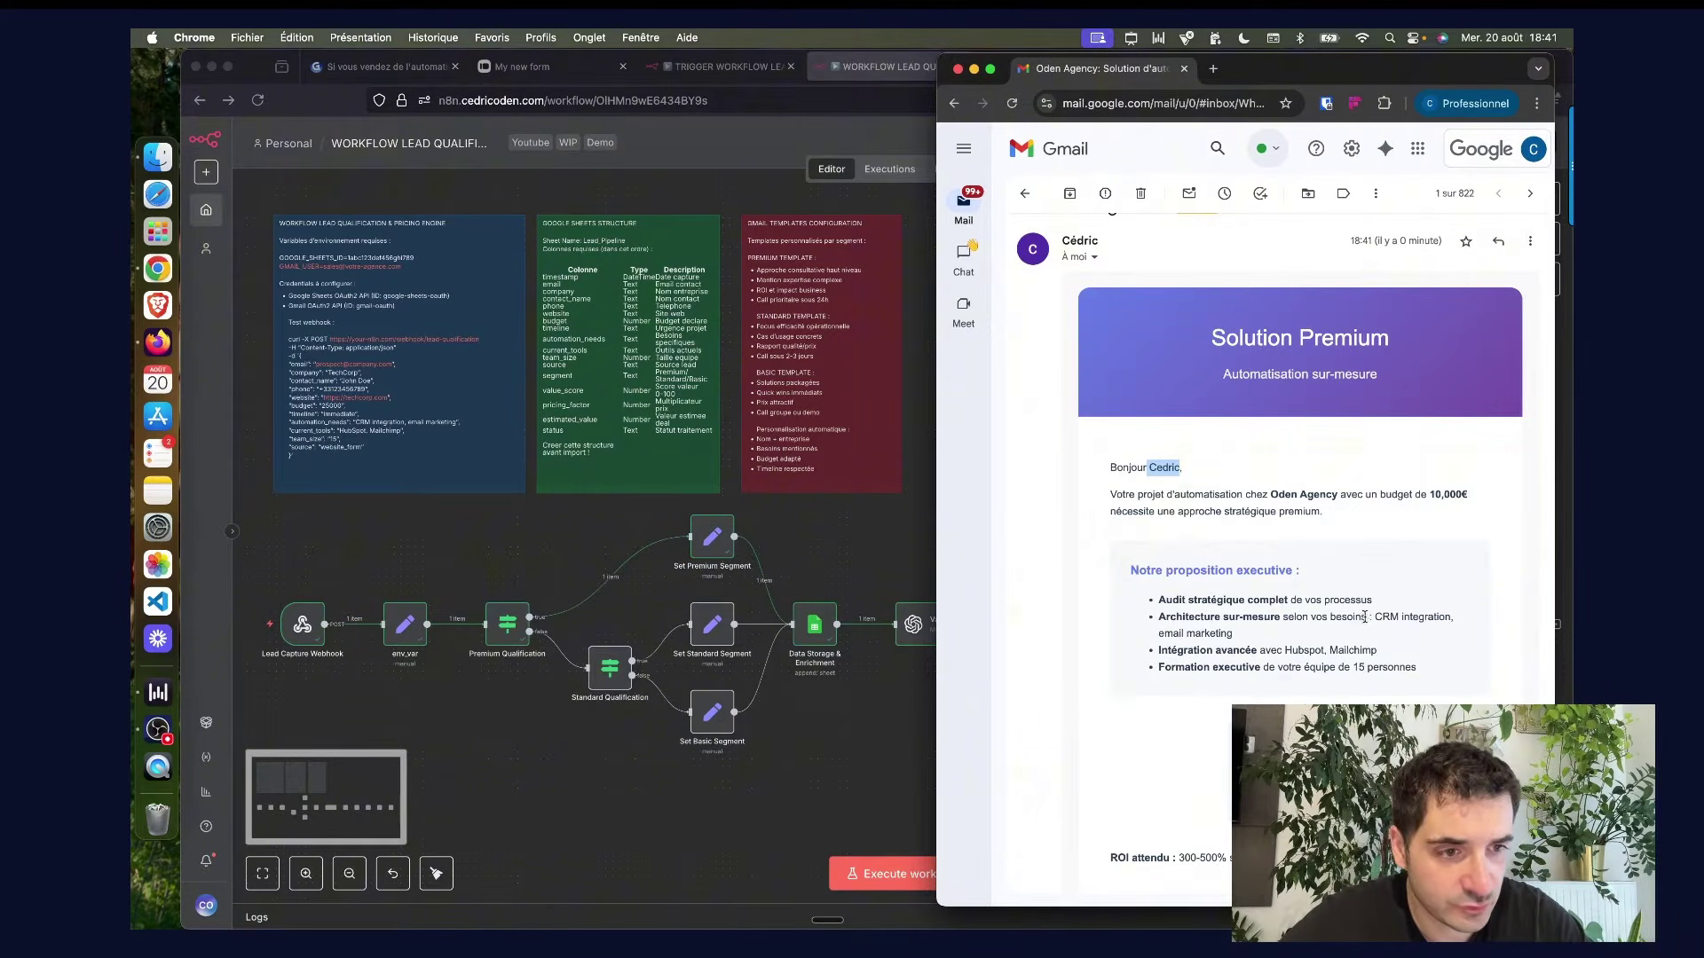
left_click_drag(1372, 617, 1379, 633)
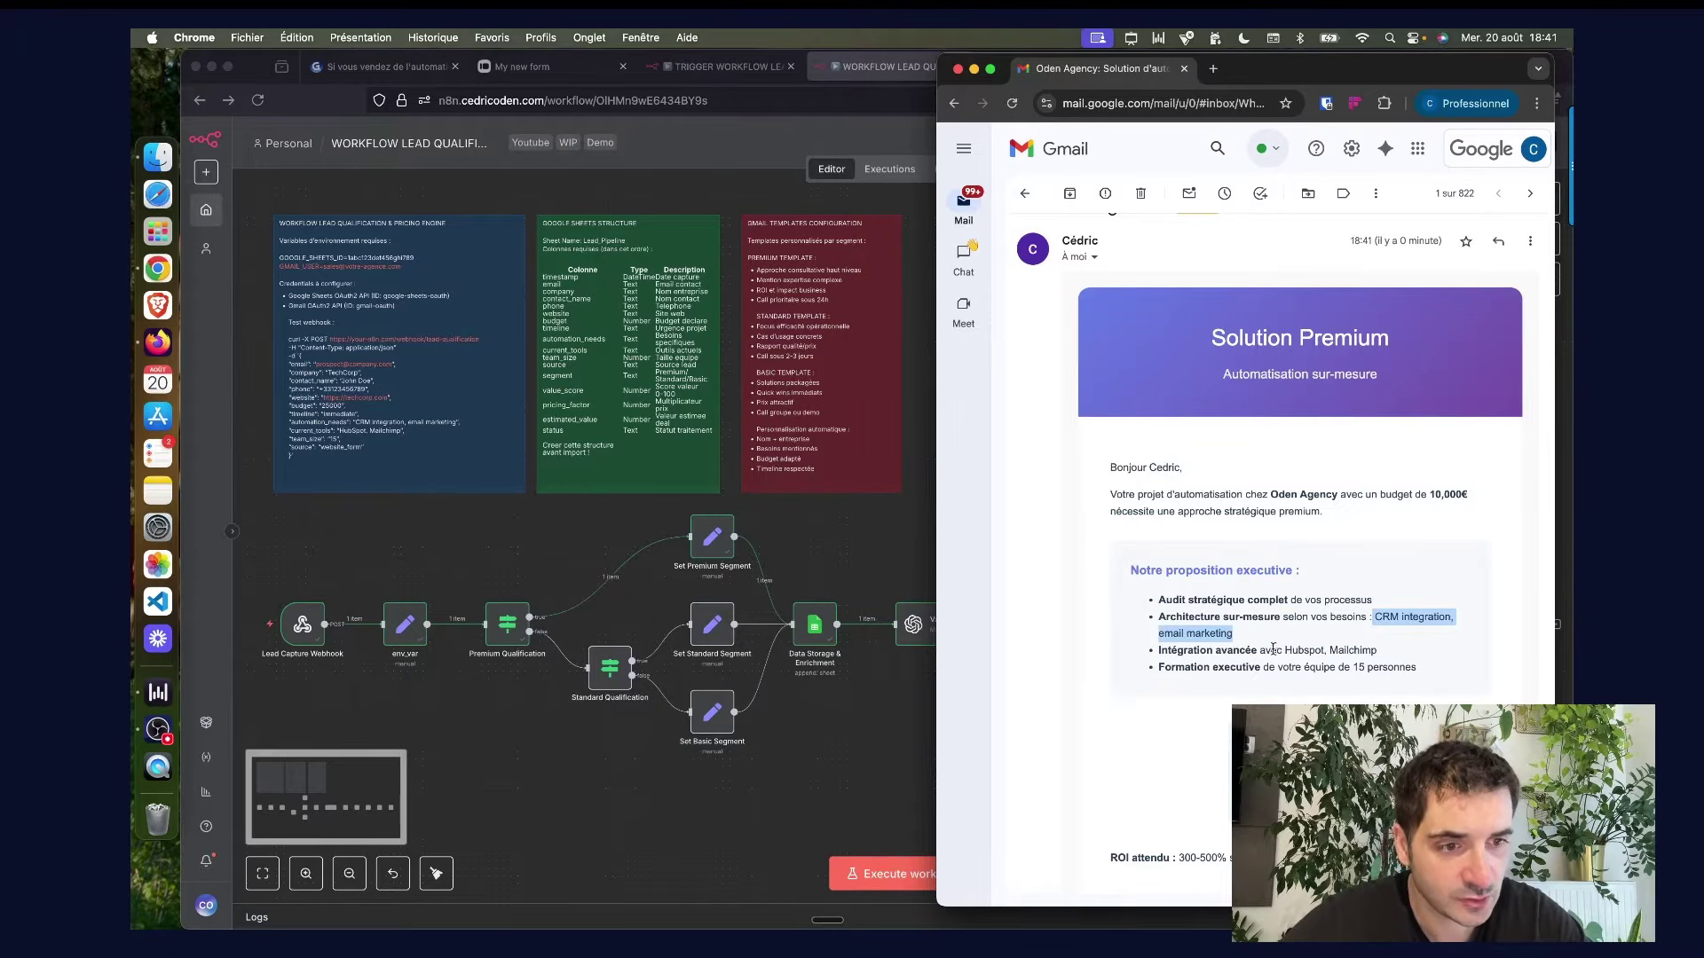
left_click_drag(1261, 651, 1382, 656)
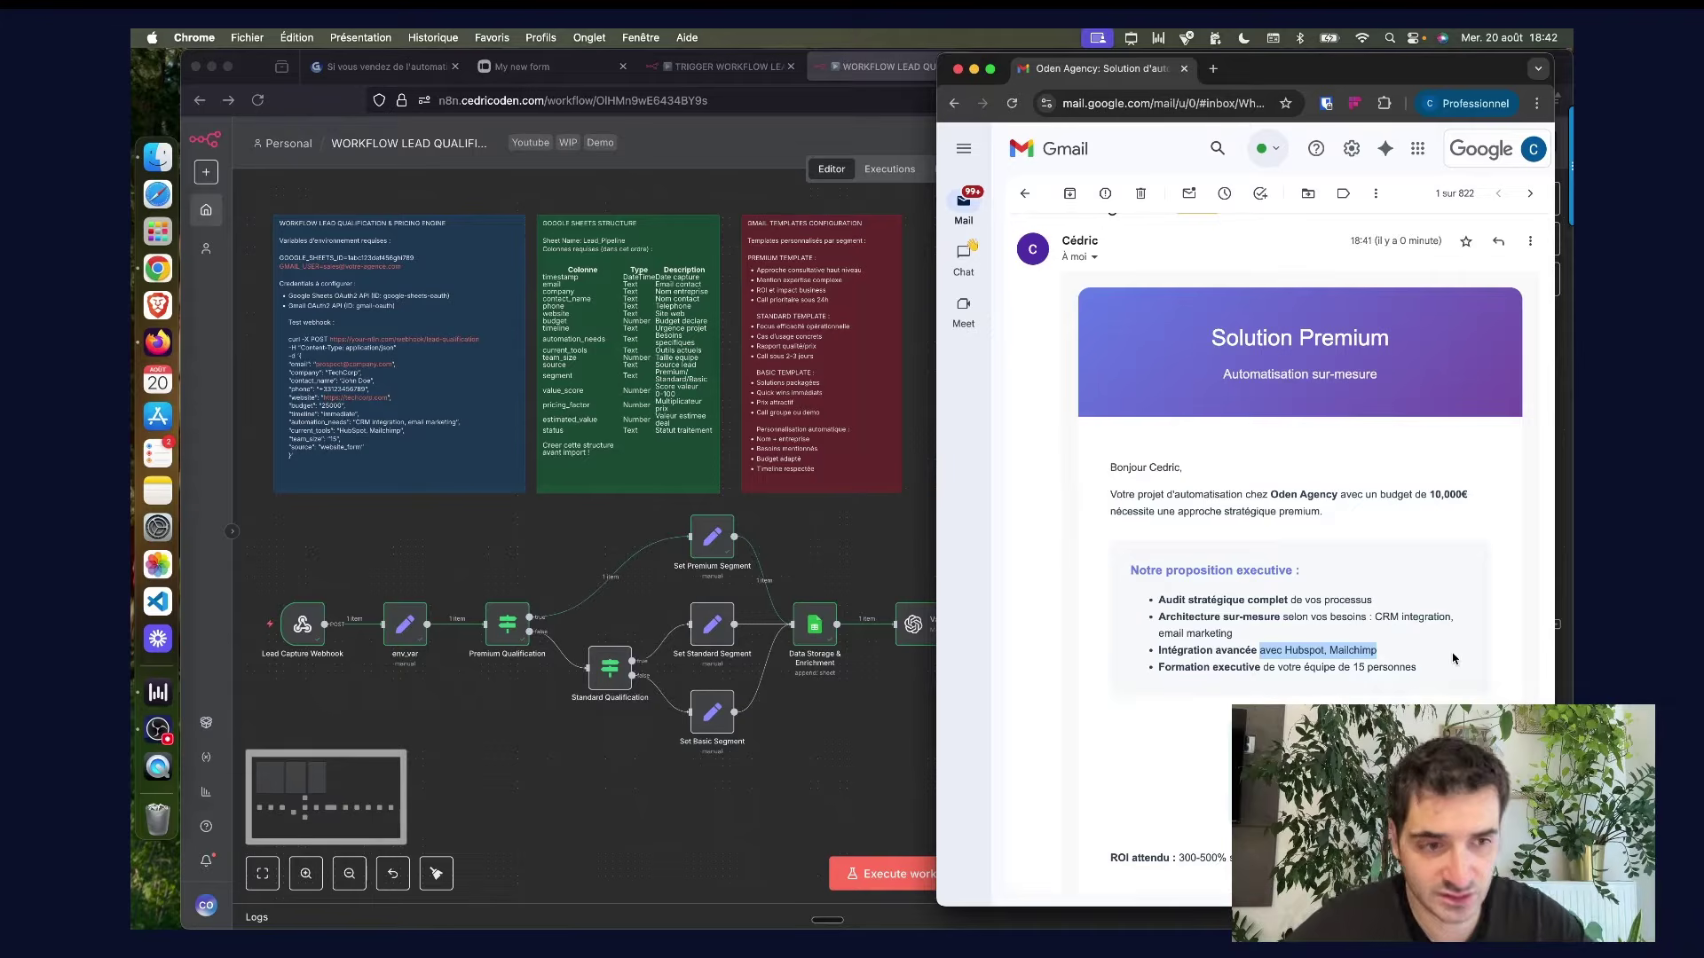
left_click_drag(1417, 667, 1343, 665)
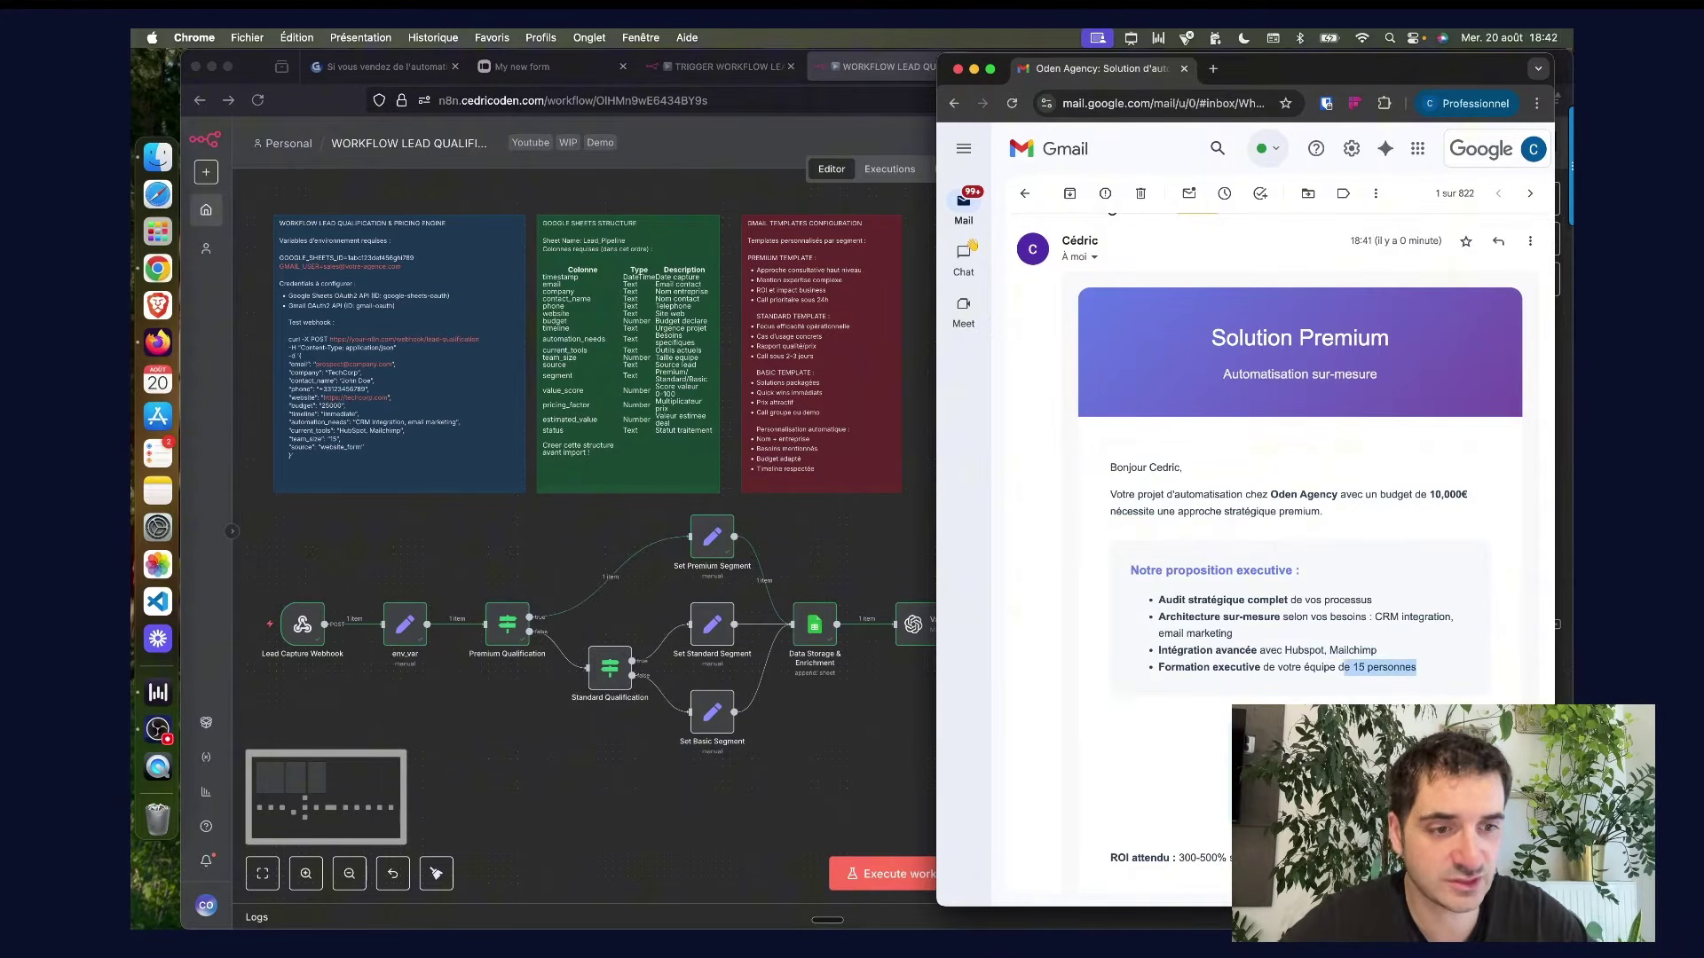
scroll(1342, 666, "down", 1)
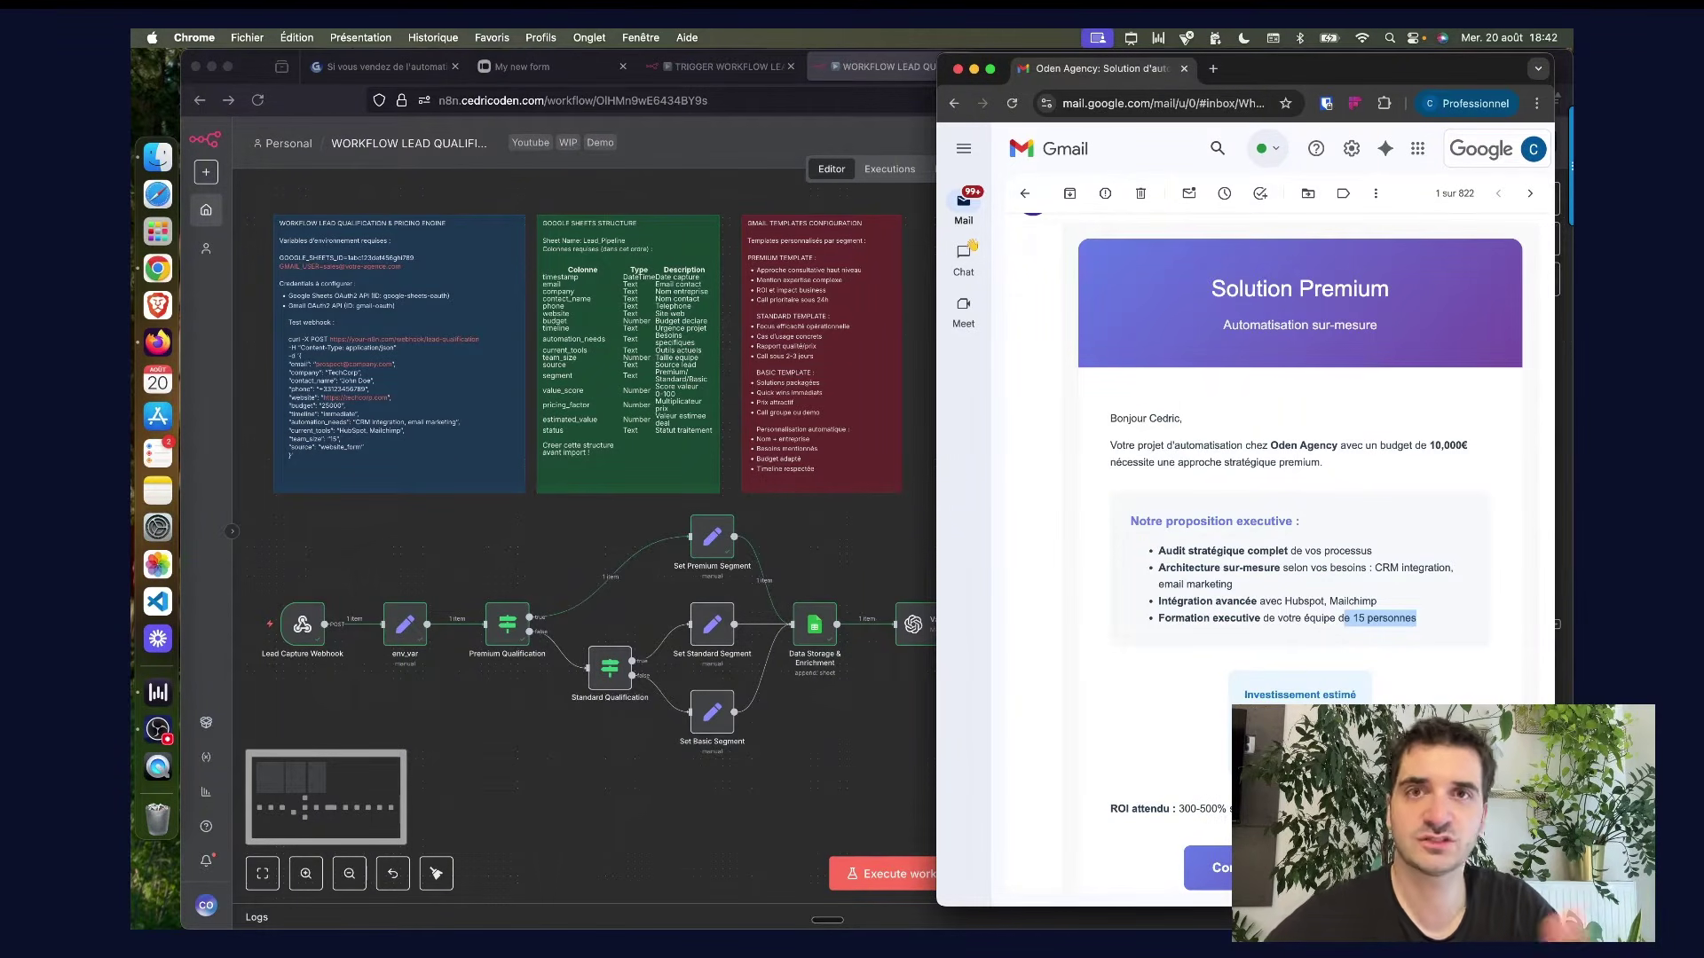
scroll(1392, 697, "down", 1)
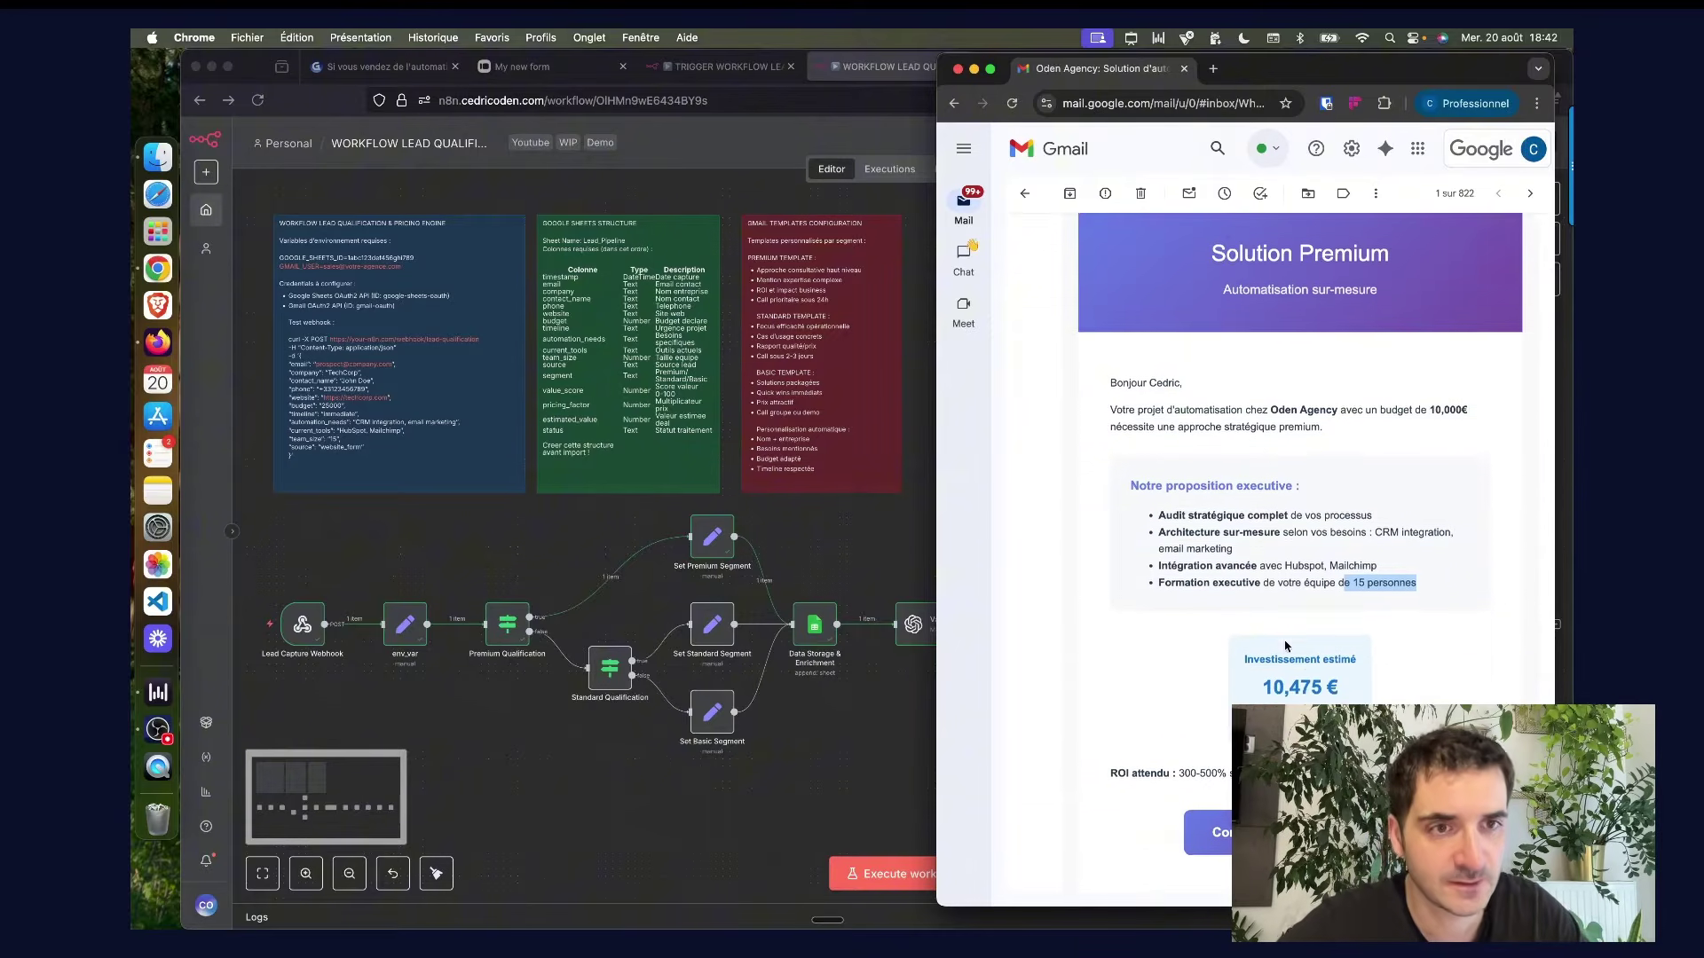
Change the test request's budget value from 10000 to 7000.
left_click(883, 539)
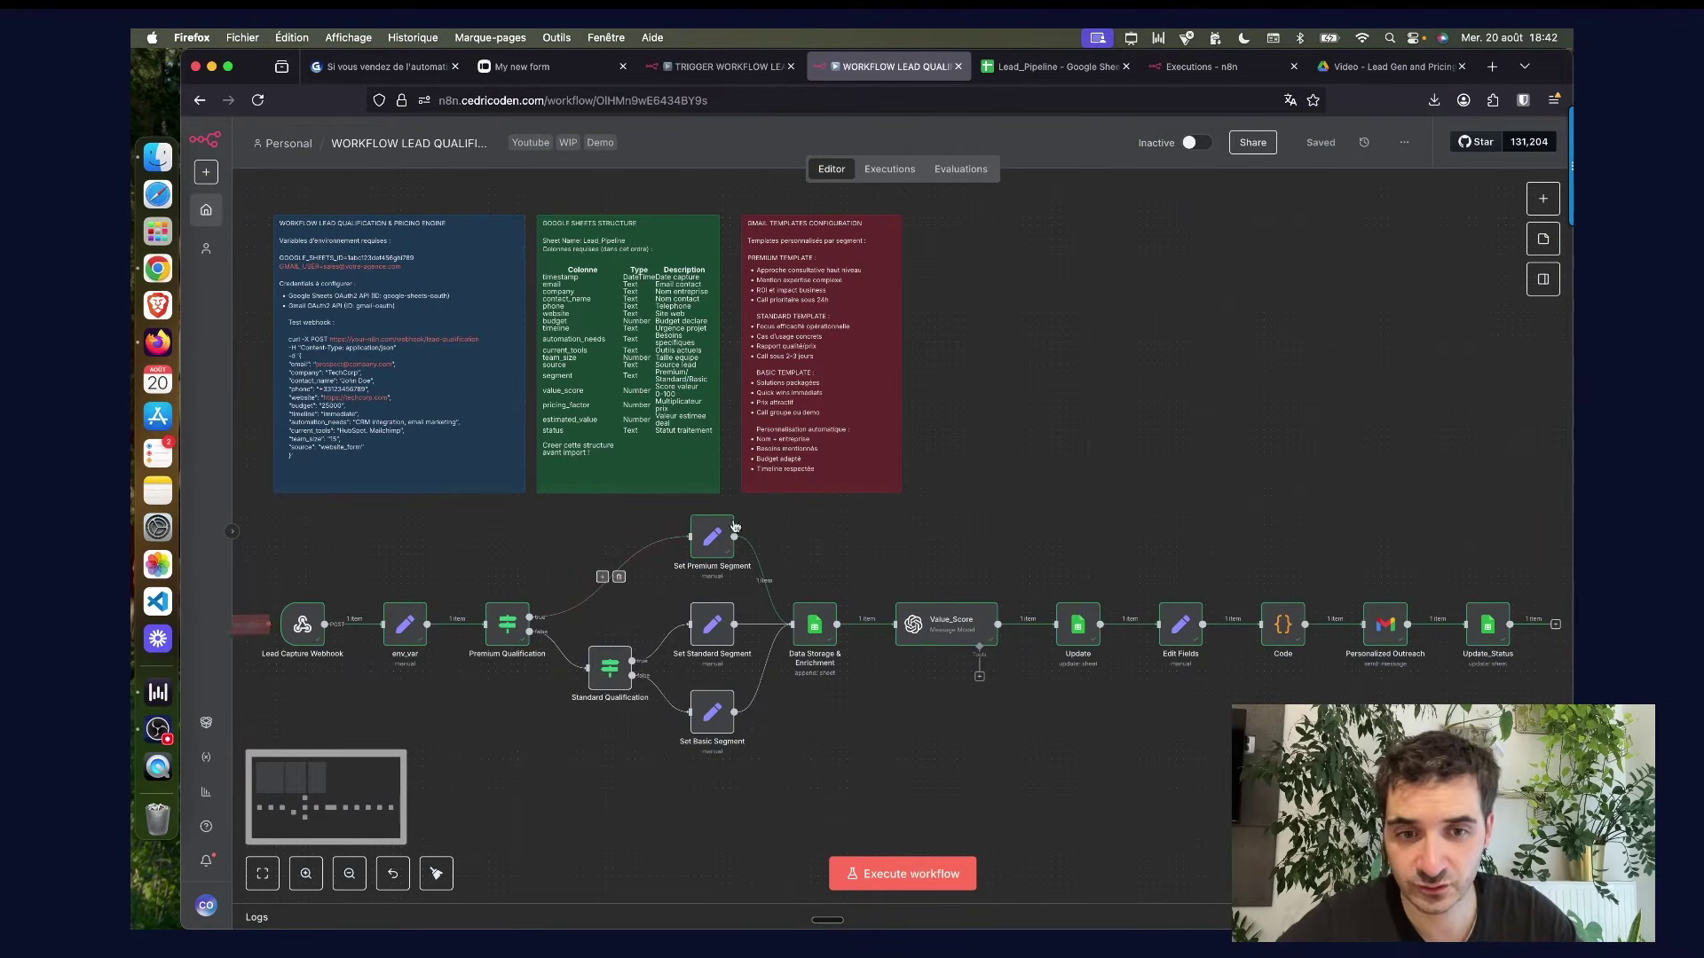
left_click(723, 67)
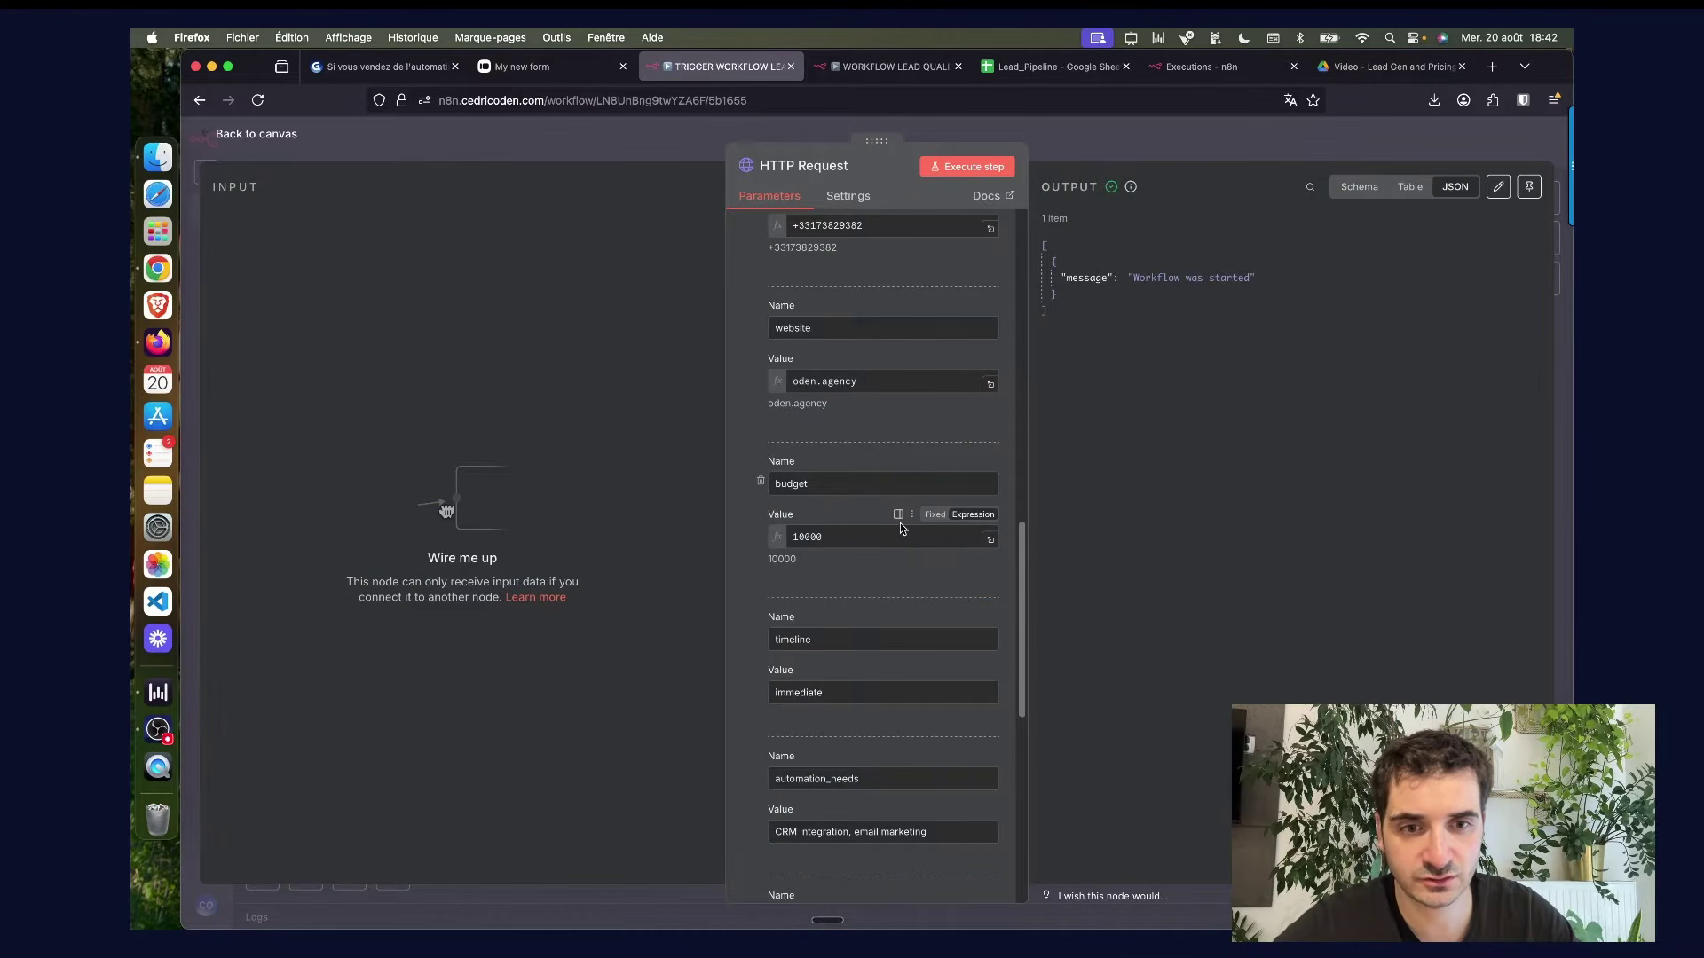
double_click(827, 537)
type("7")
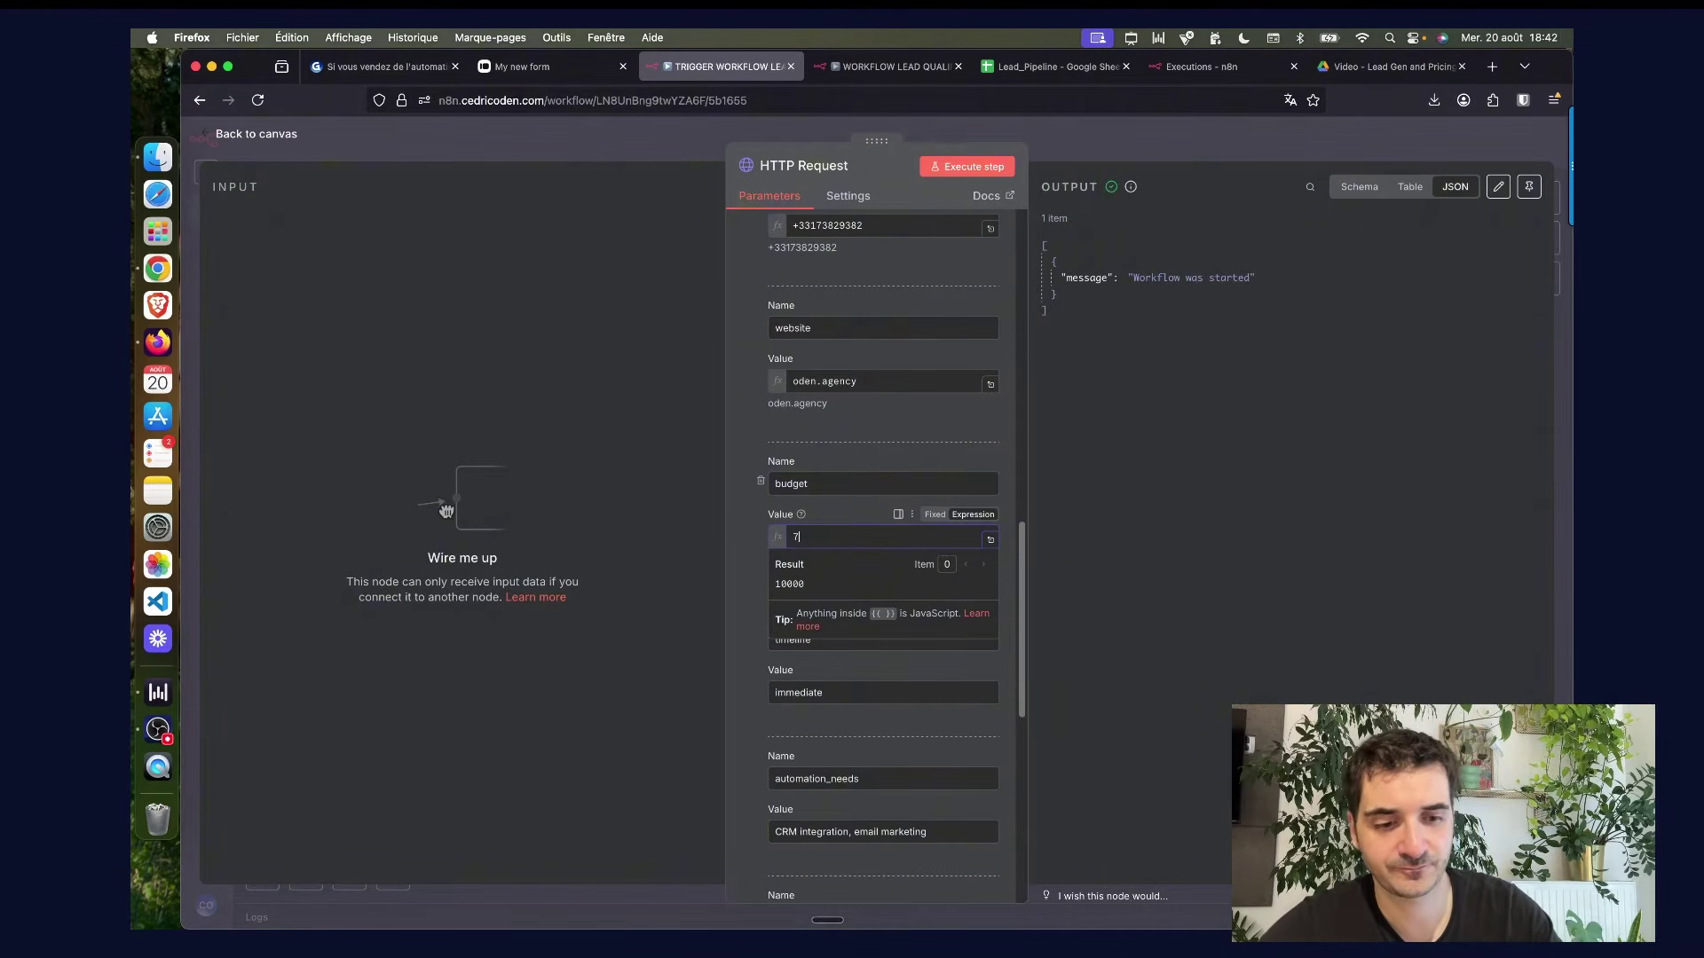
type("000")
left_click(743, 532)
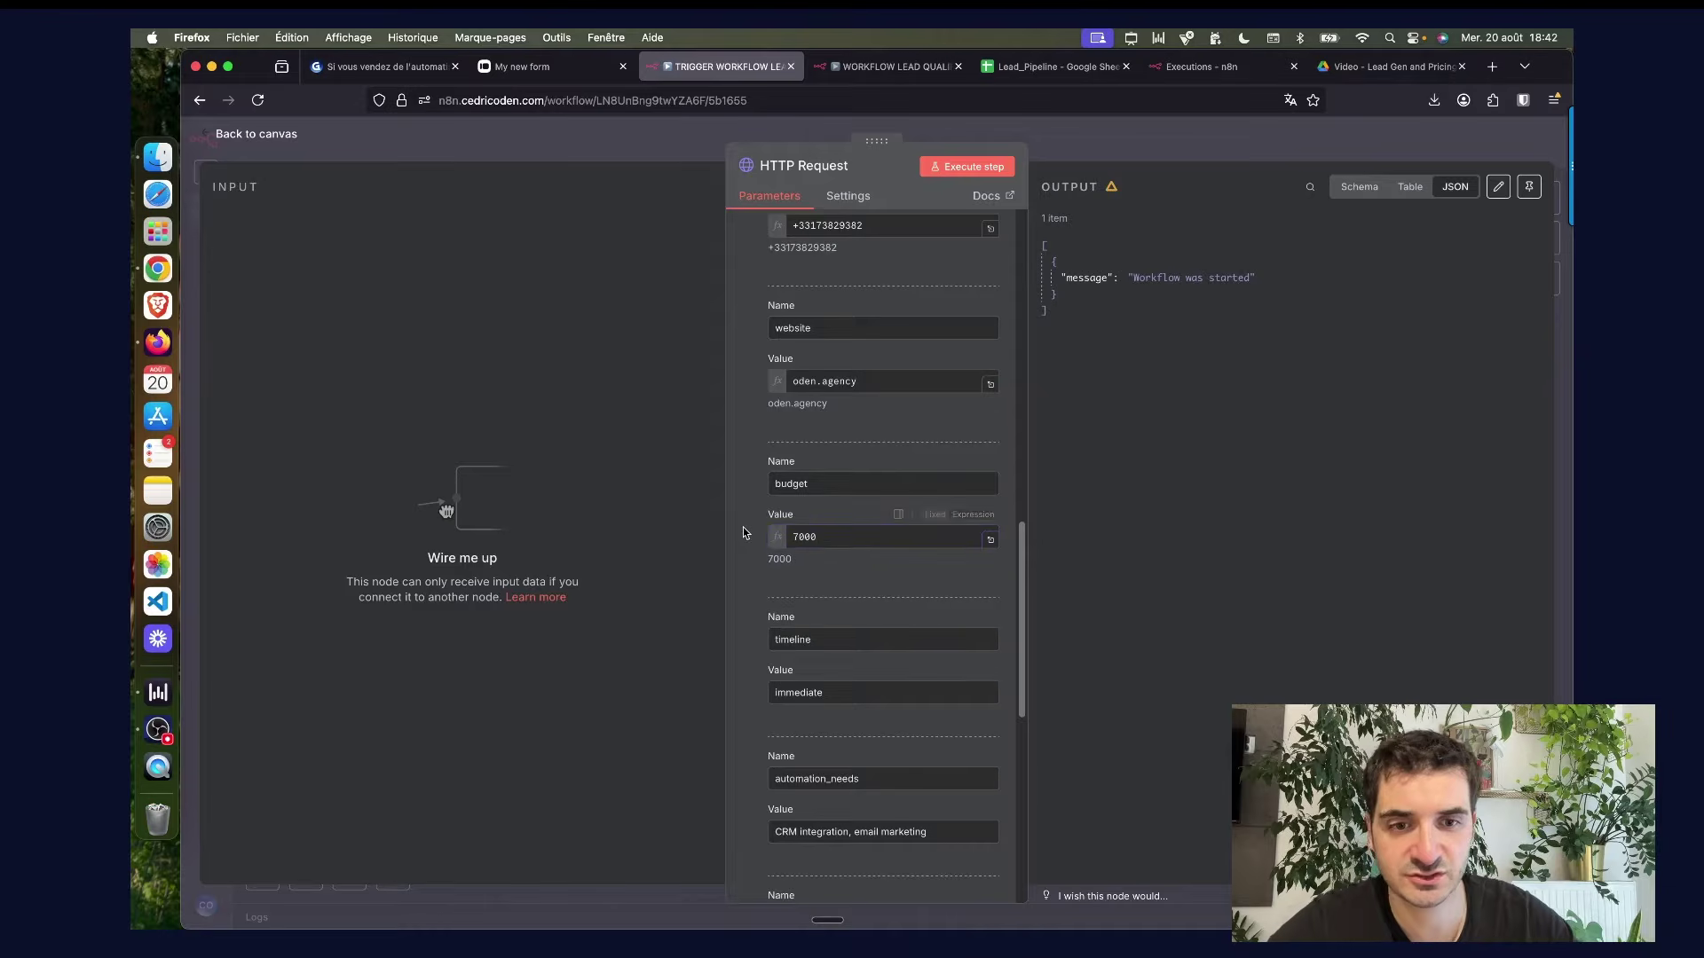
Send the 7000-budget test lead through the qualification workflow and view the resulting offer email.
left_click(874, 77)
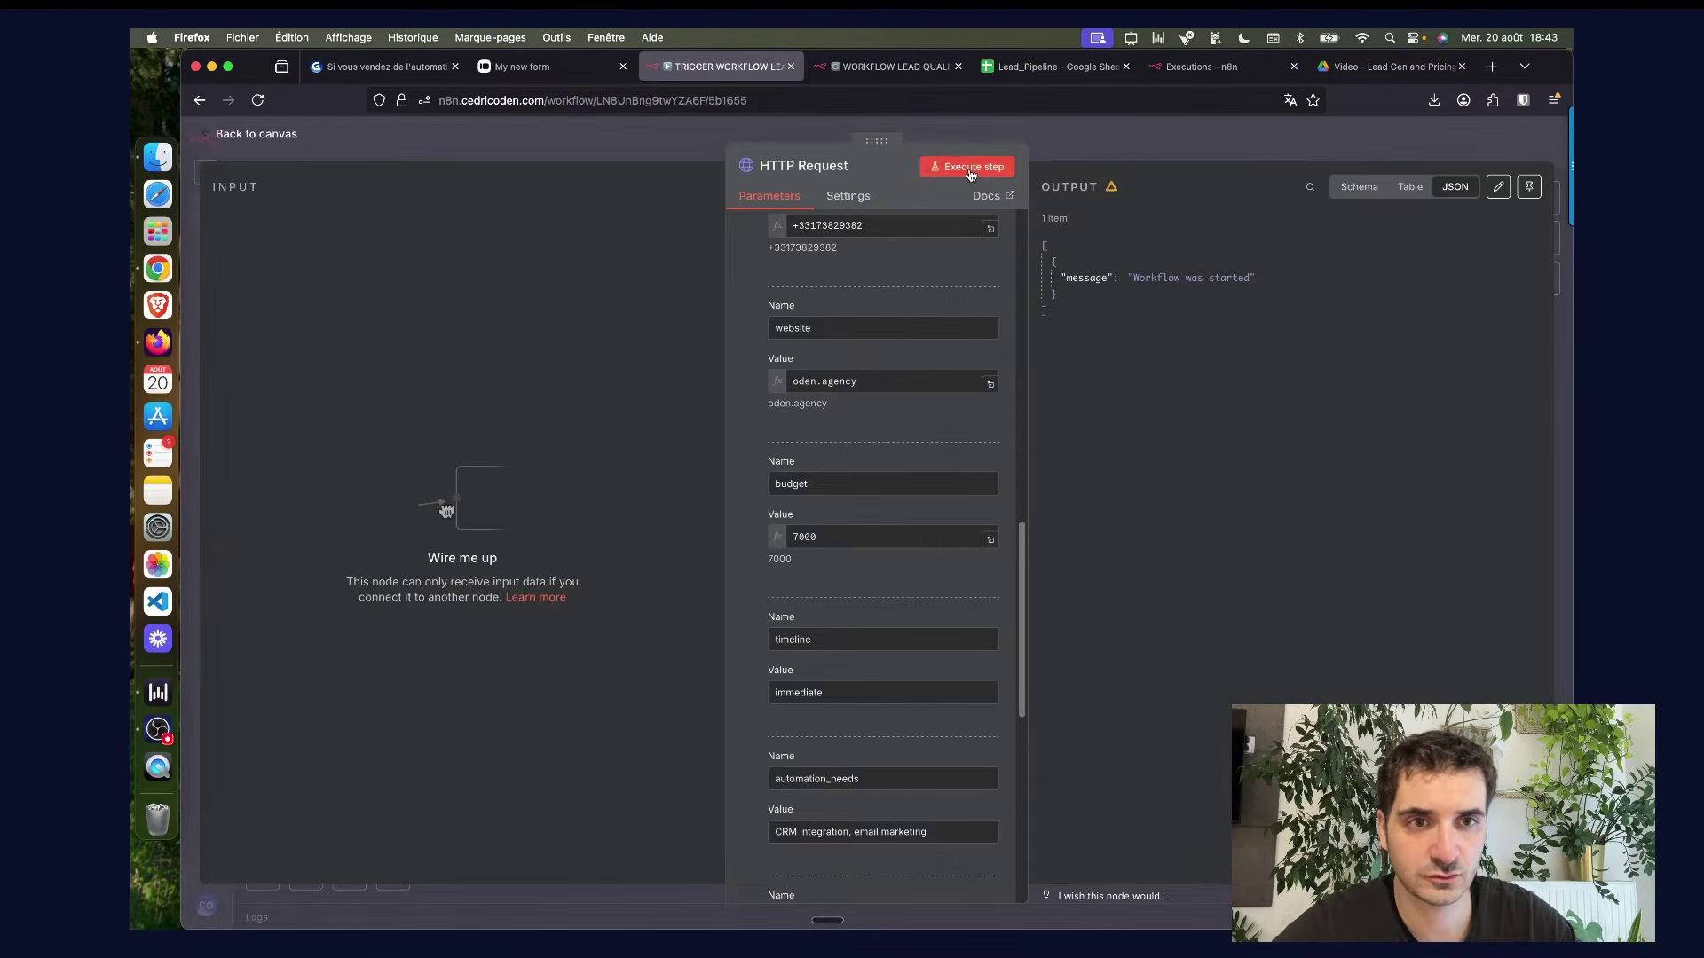
left_click(970, 172)
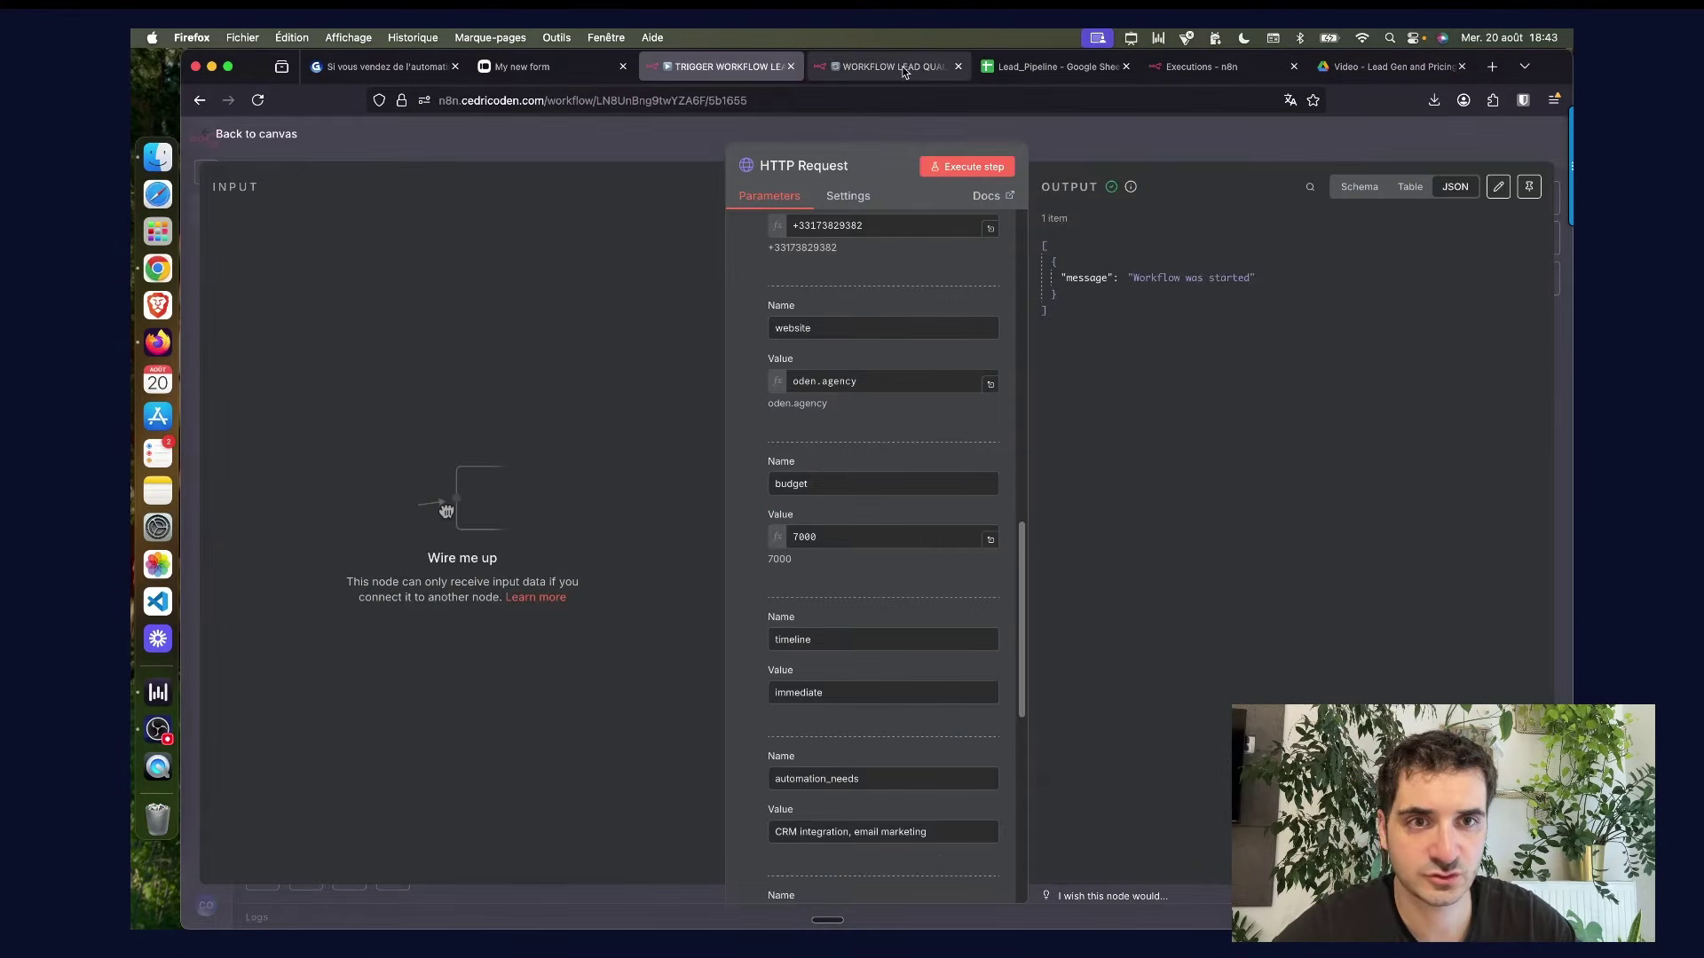
left_click(904, 72)
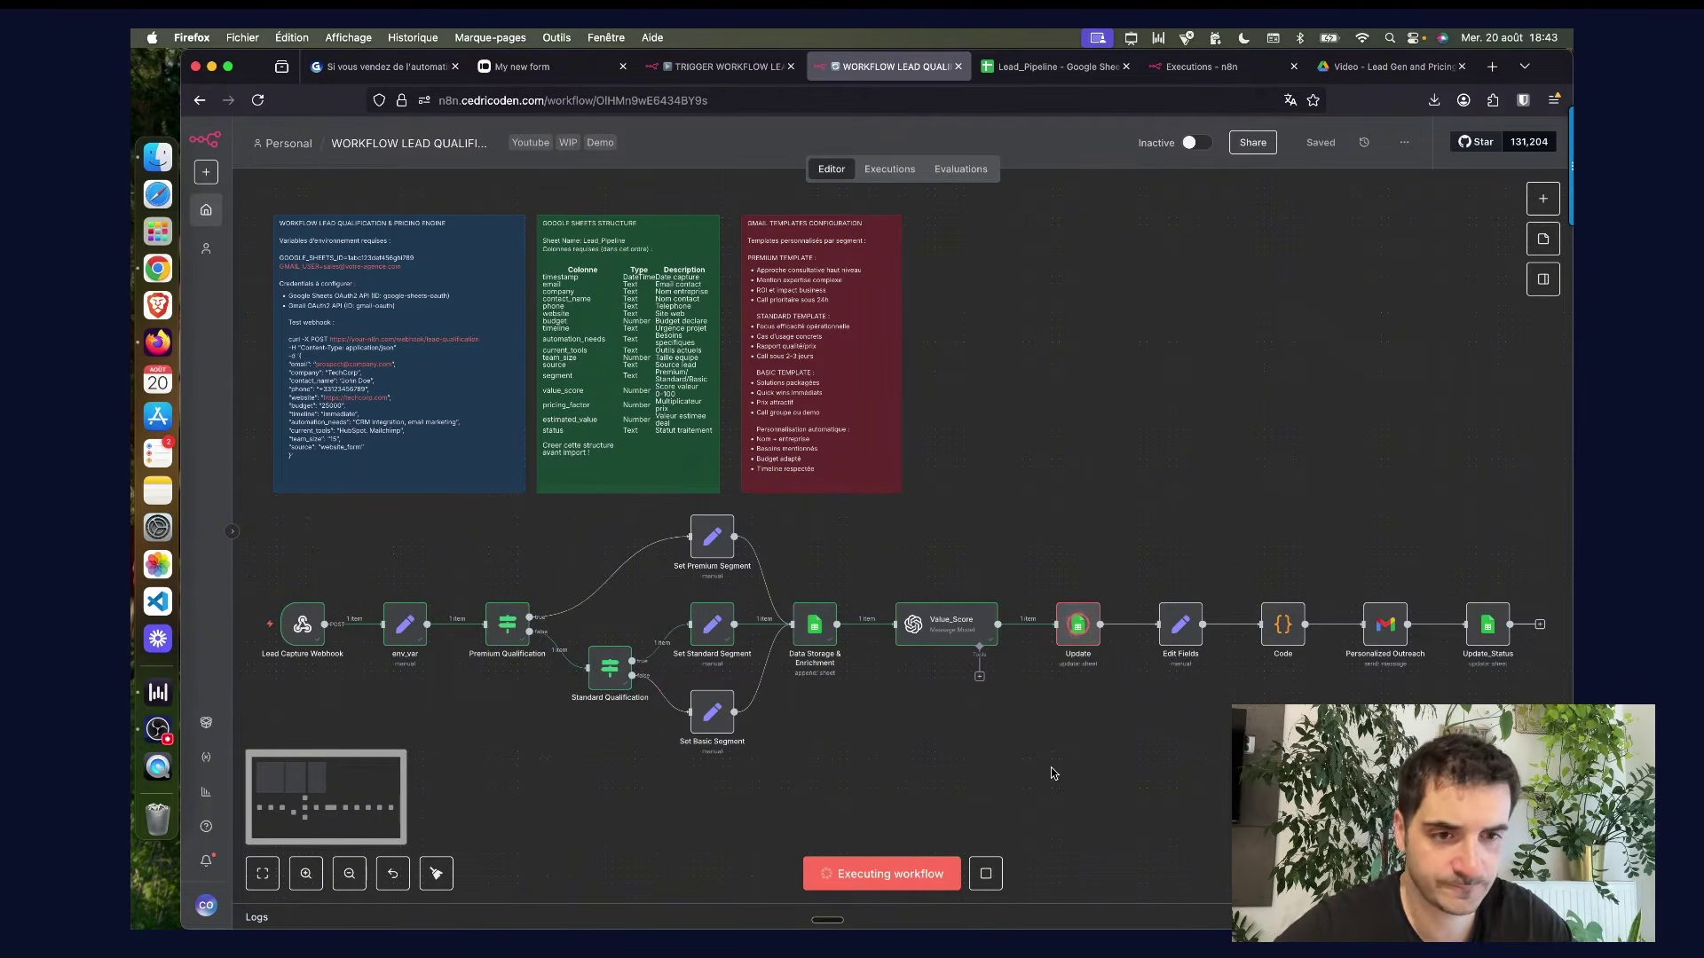
left_click(158, 269)
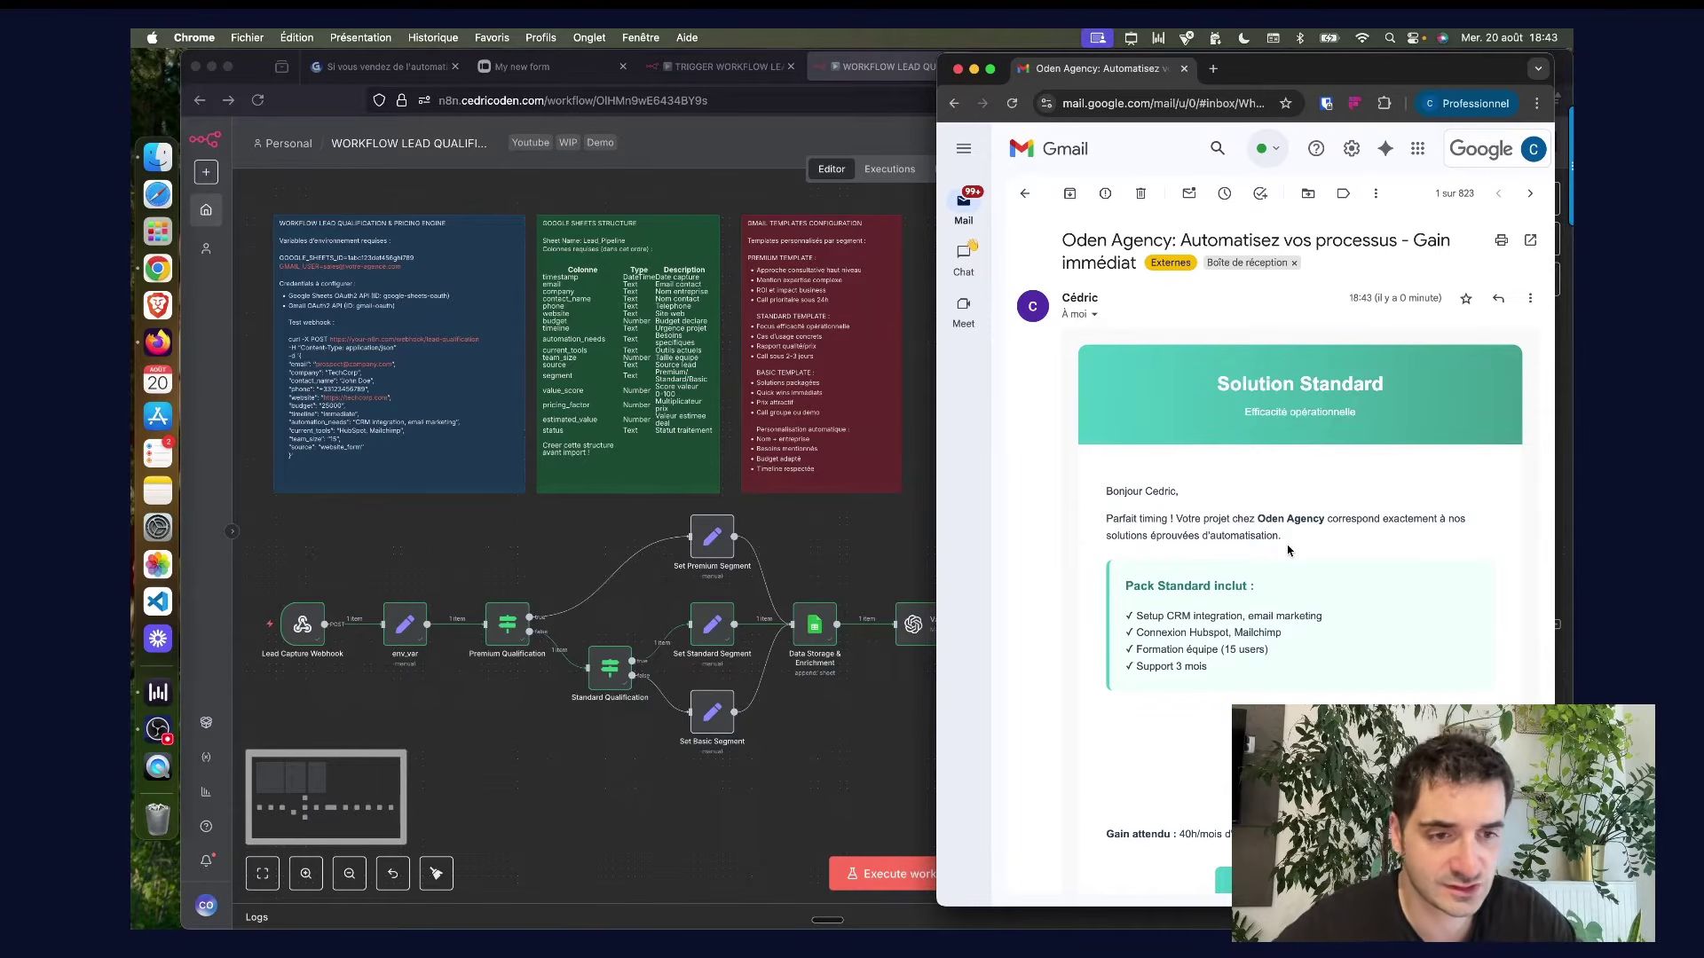
Scroll the Standard email to the 6,725 € price and highlight the CRM integration, email marketing line.
scroll(1287, 550, "down", 2)
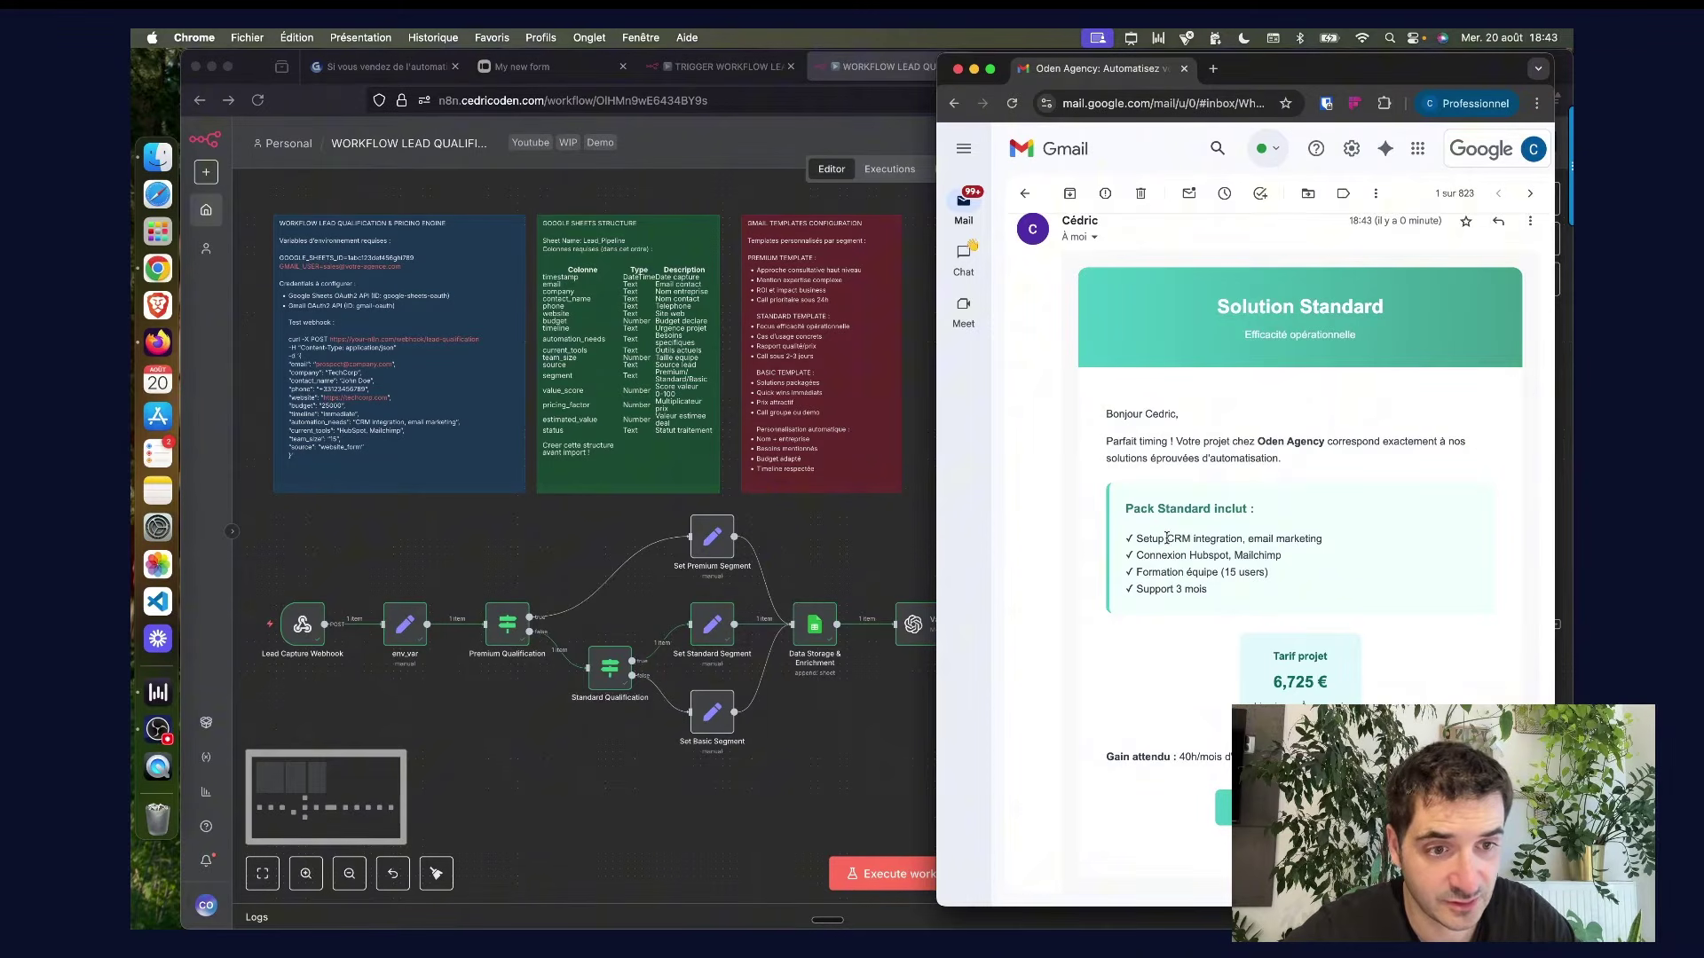
left_click_drag(1167, 538, 1319, 542)
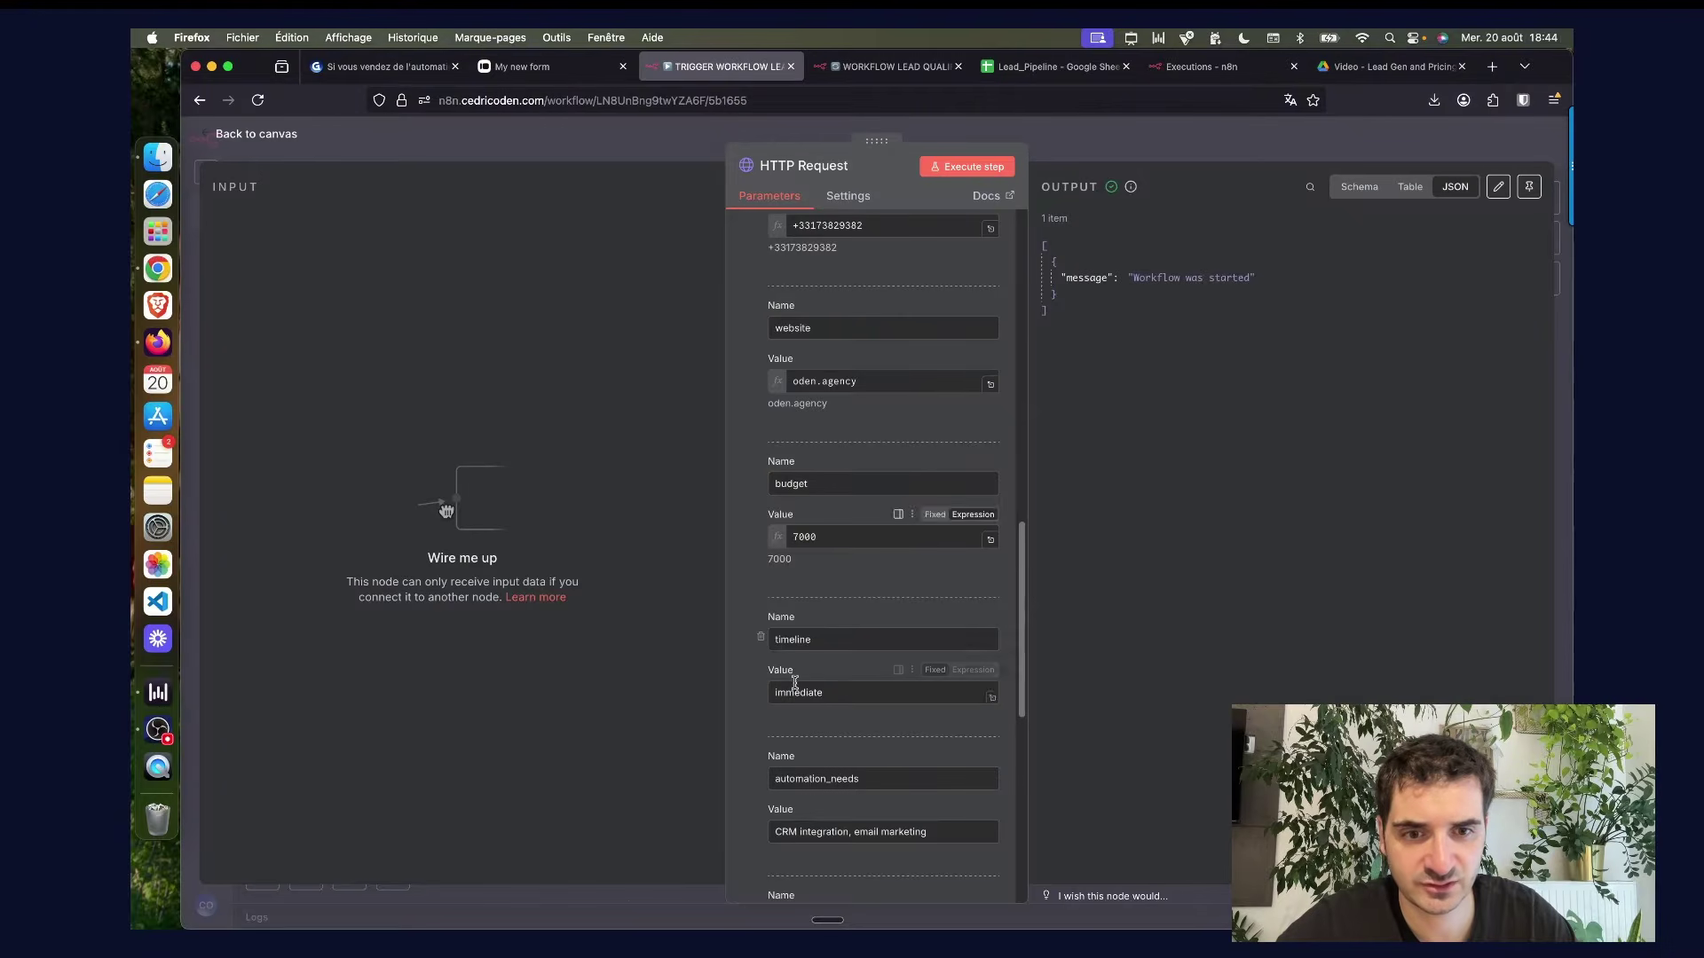
Change the test lead's budget to 4000 and resend the request to the qualification workflow.
double_click(823, 529)
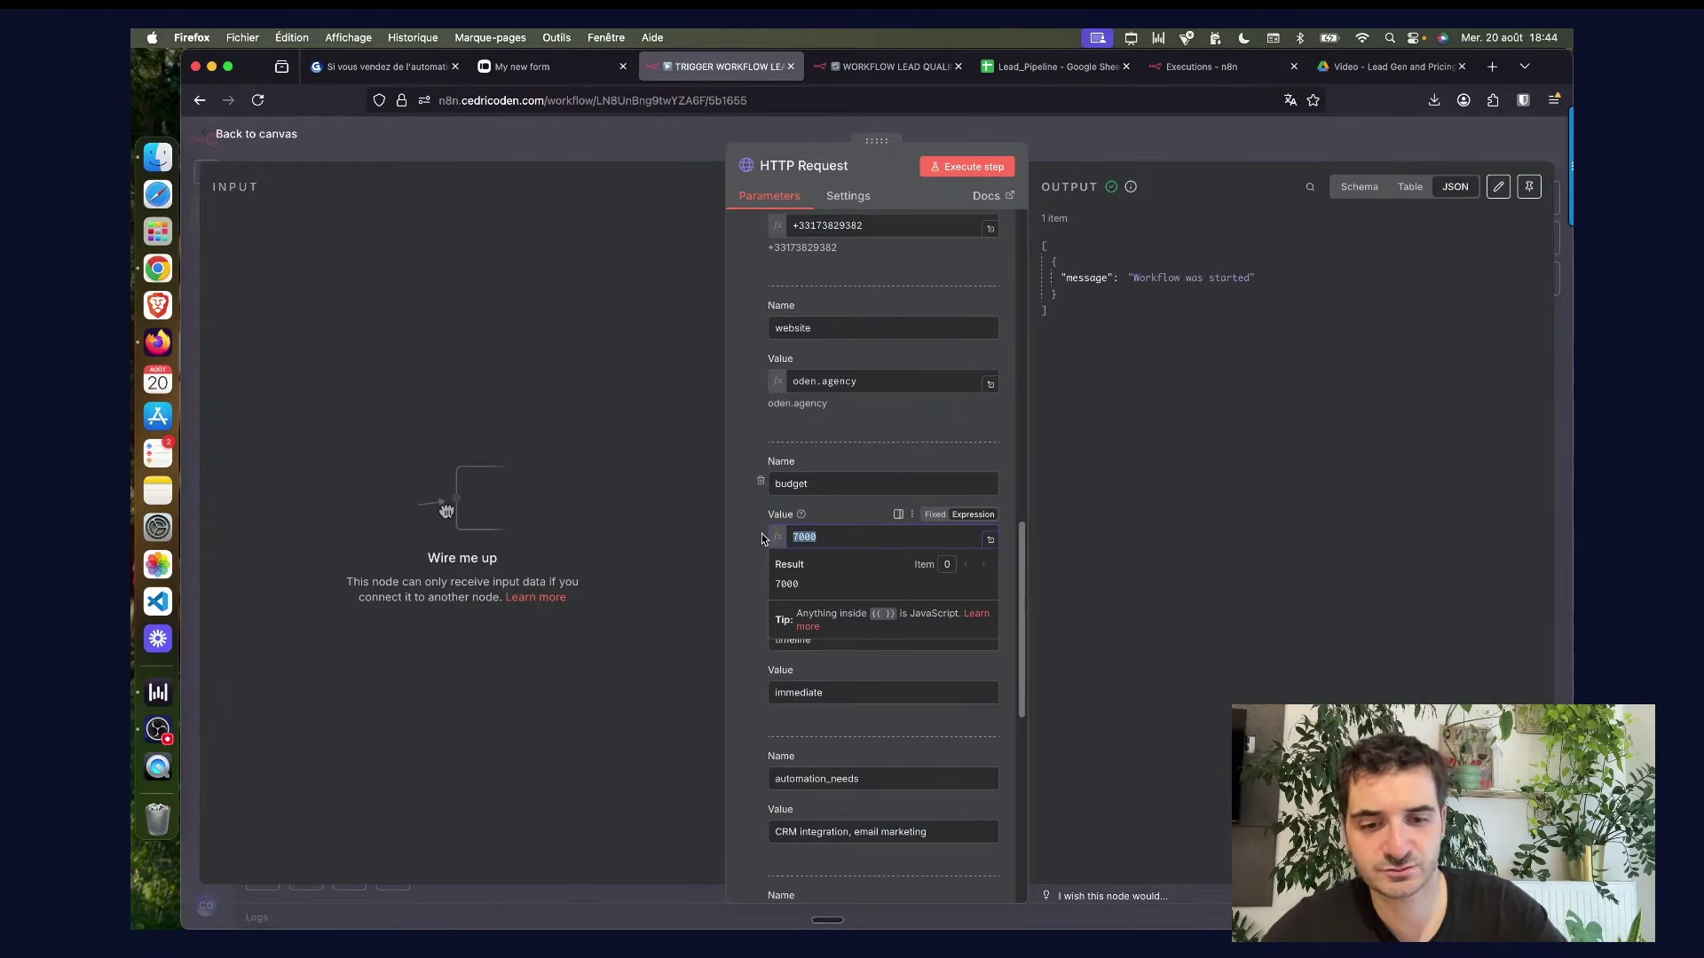
type("4000")
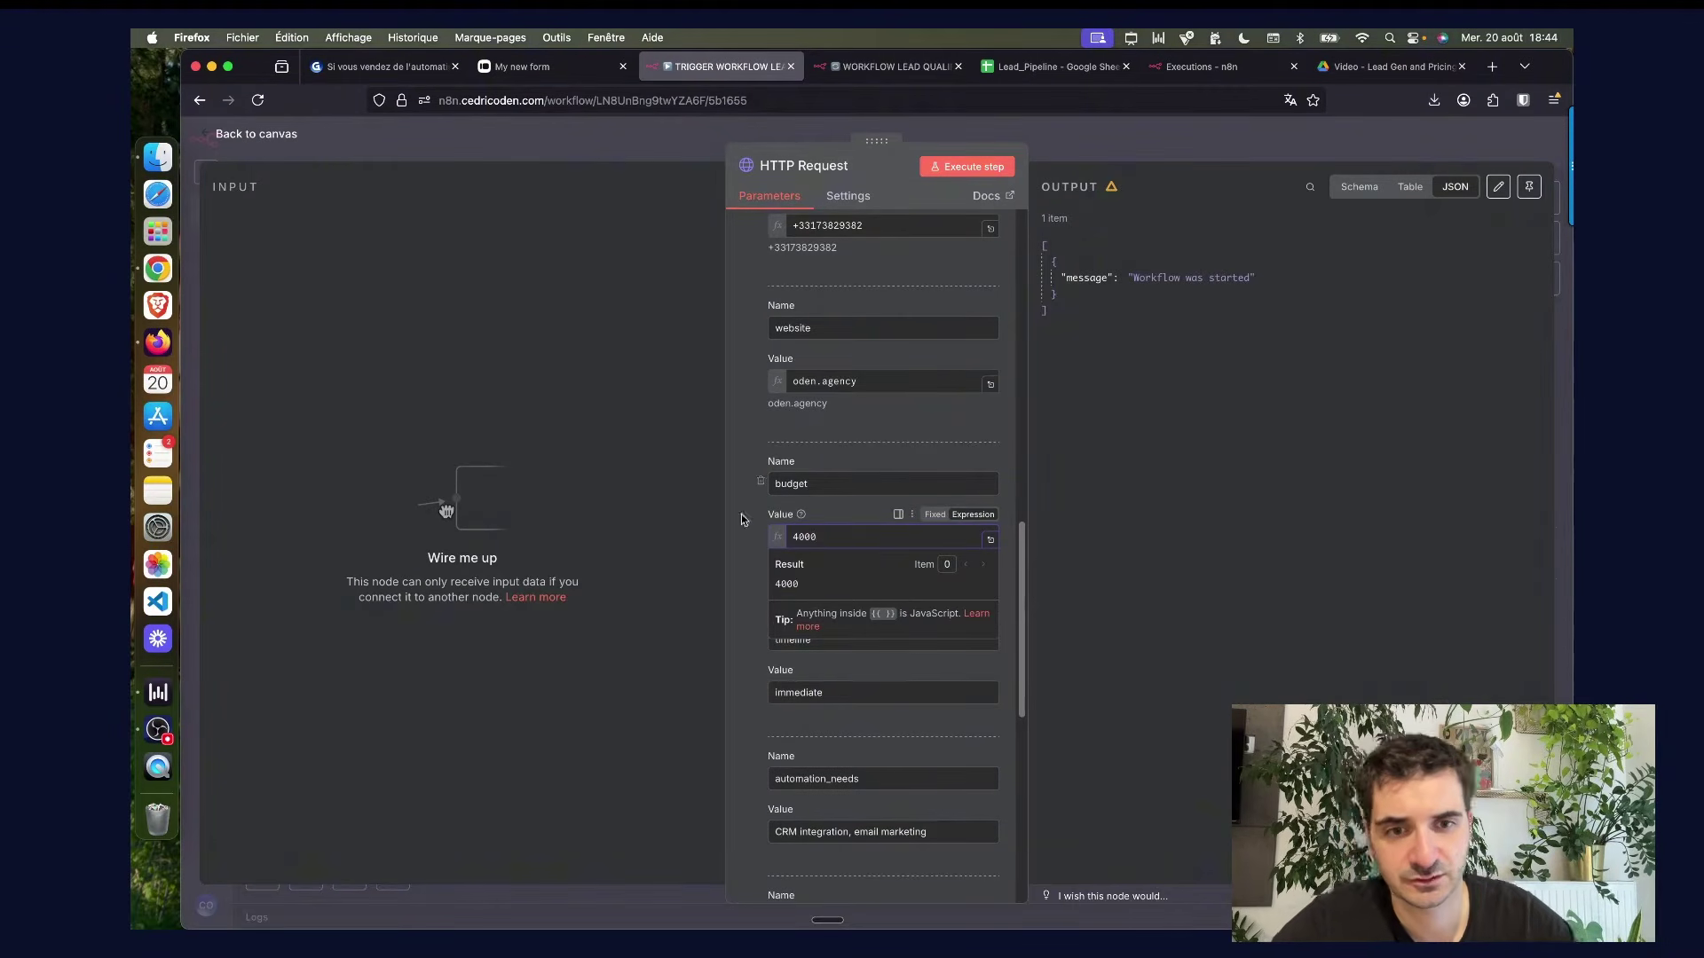
left_click(736, 543)
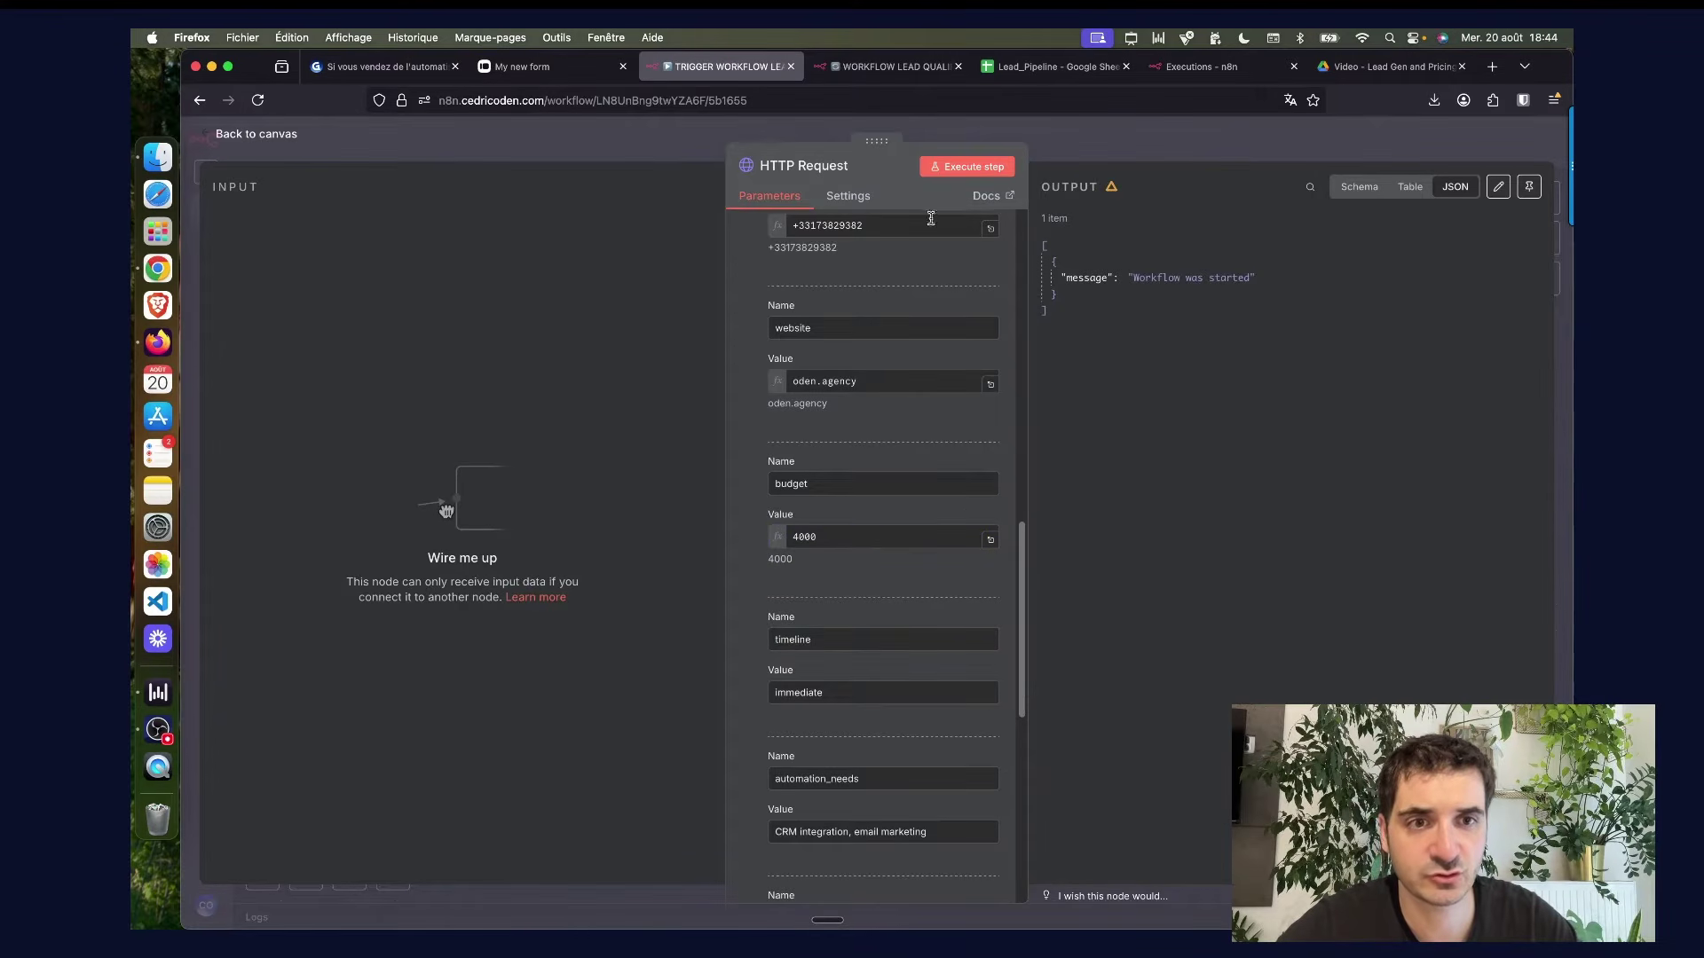
left_click(964, 166)
left_click(896, 66)
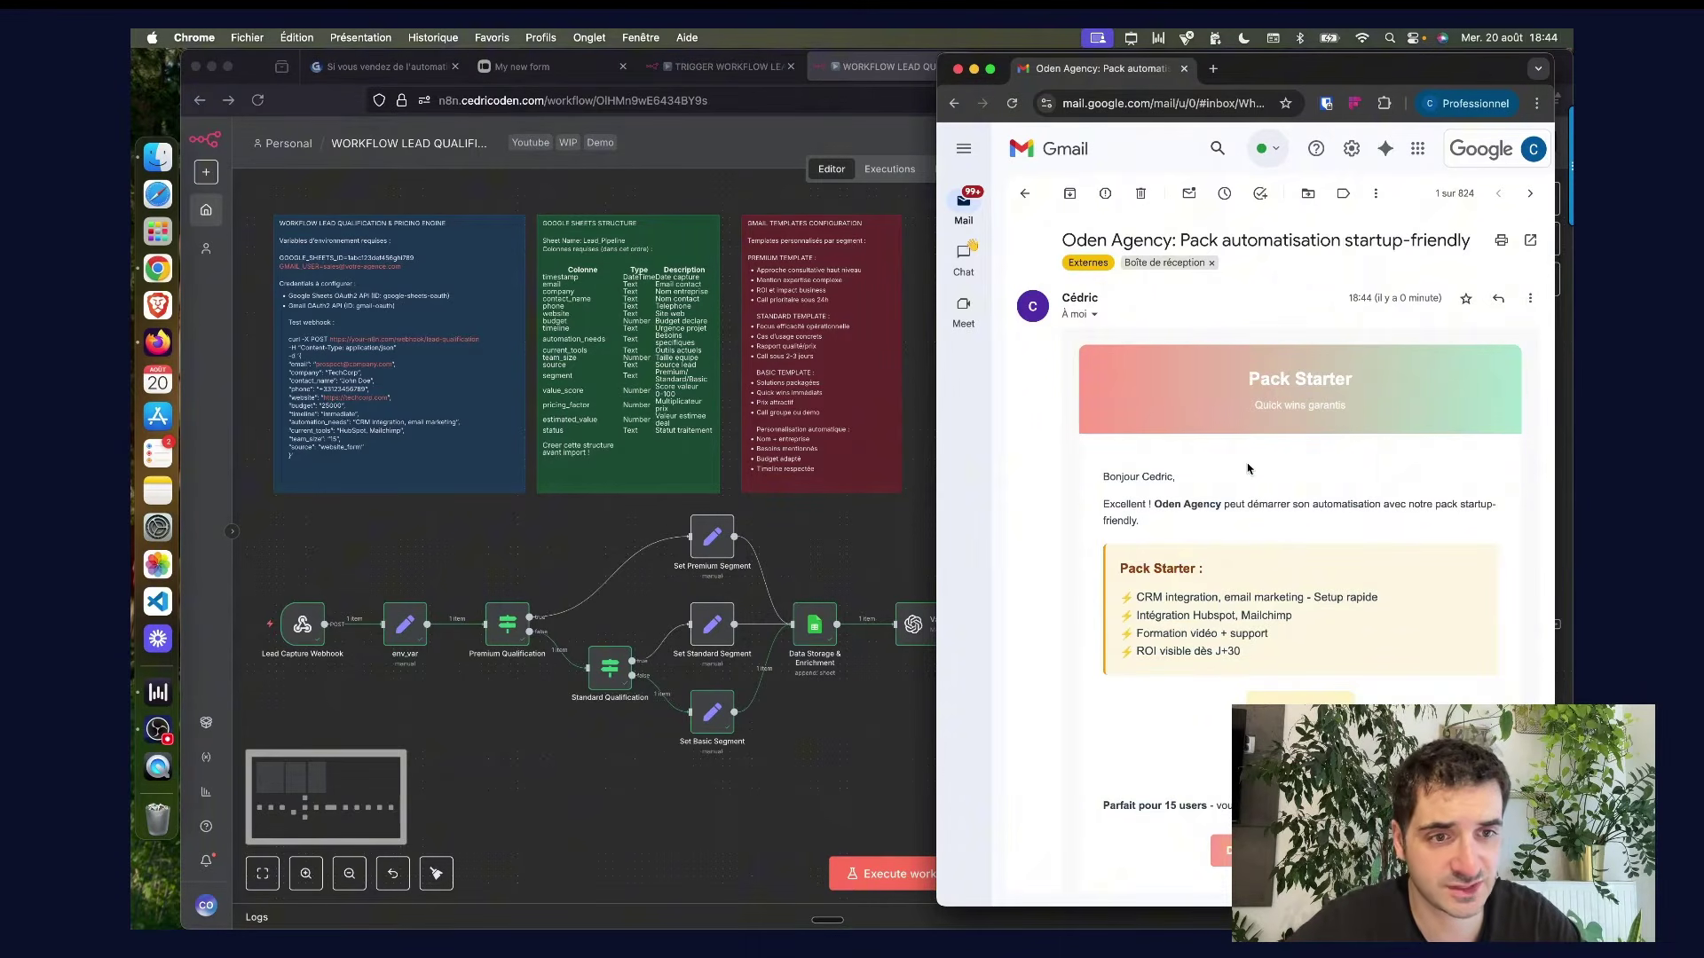
Scroll through the Pack Starter offer email down to its 4,225 € fixed price.
scroll(1247, 468, "down", 2)
scroll(1226, 475, "down", 1)
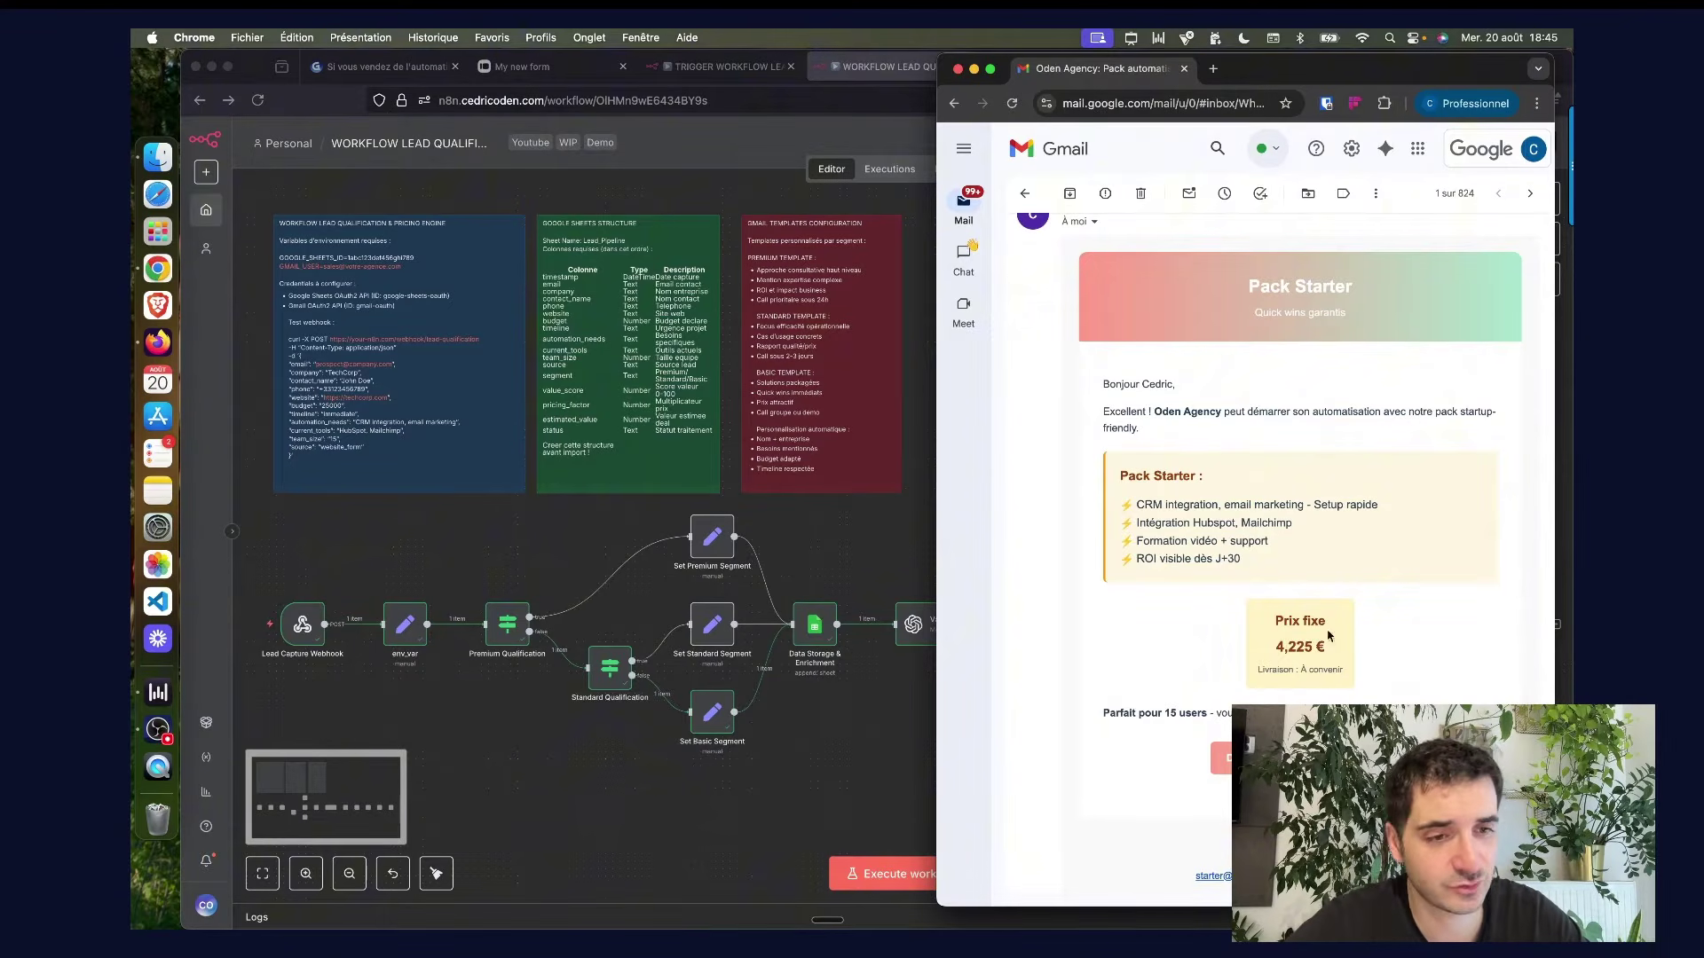
scroll(1270, 627, "up", 1)
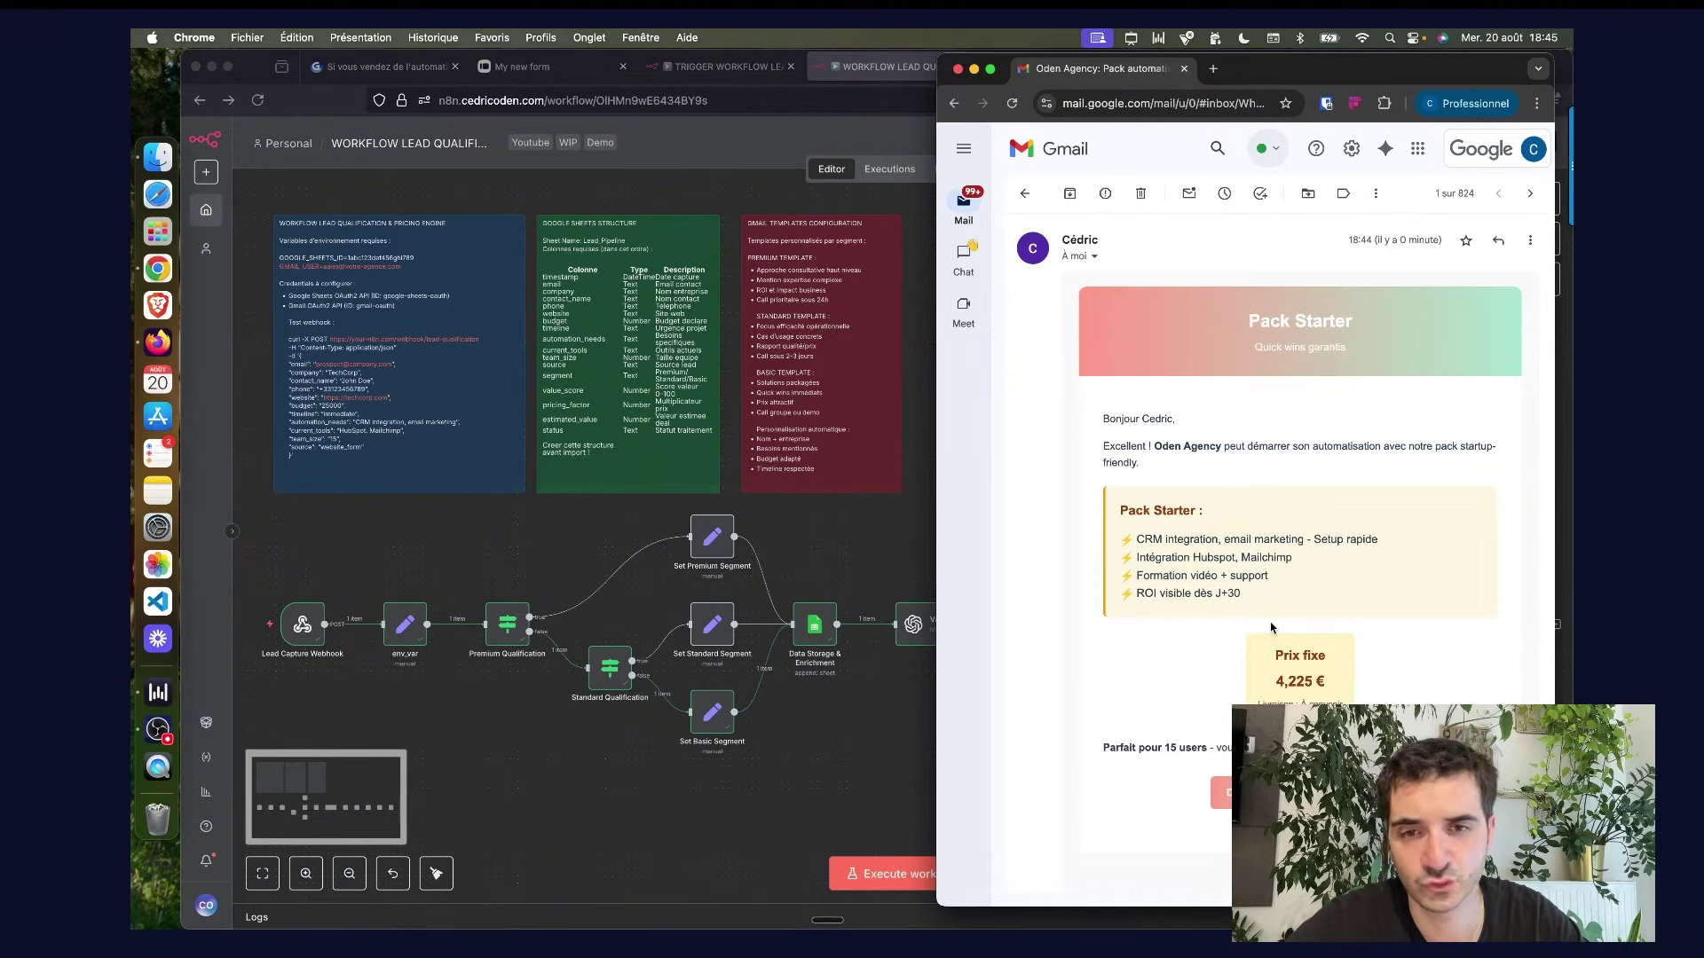
scroll(1270, 627, "down", 2)
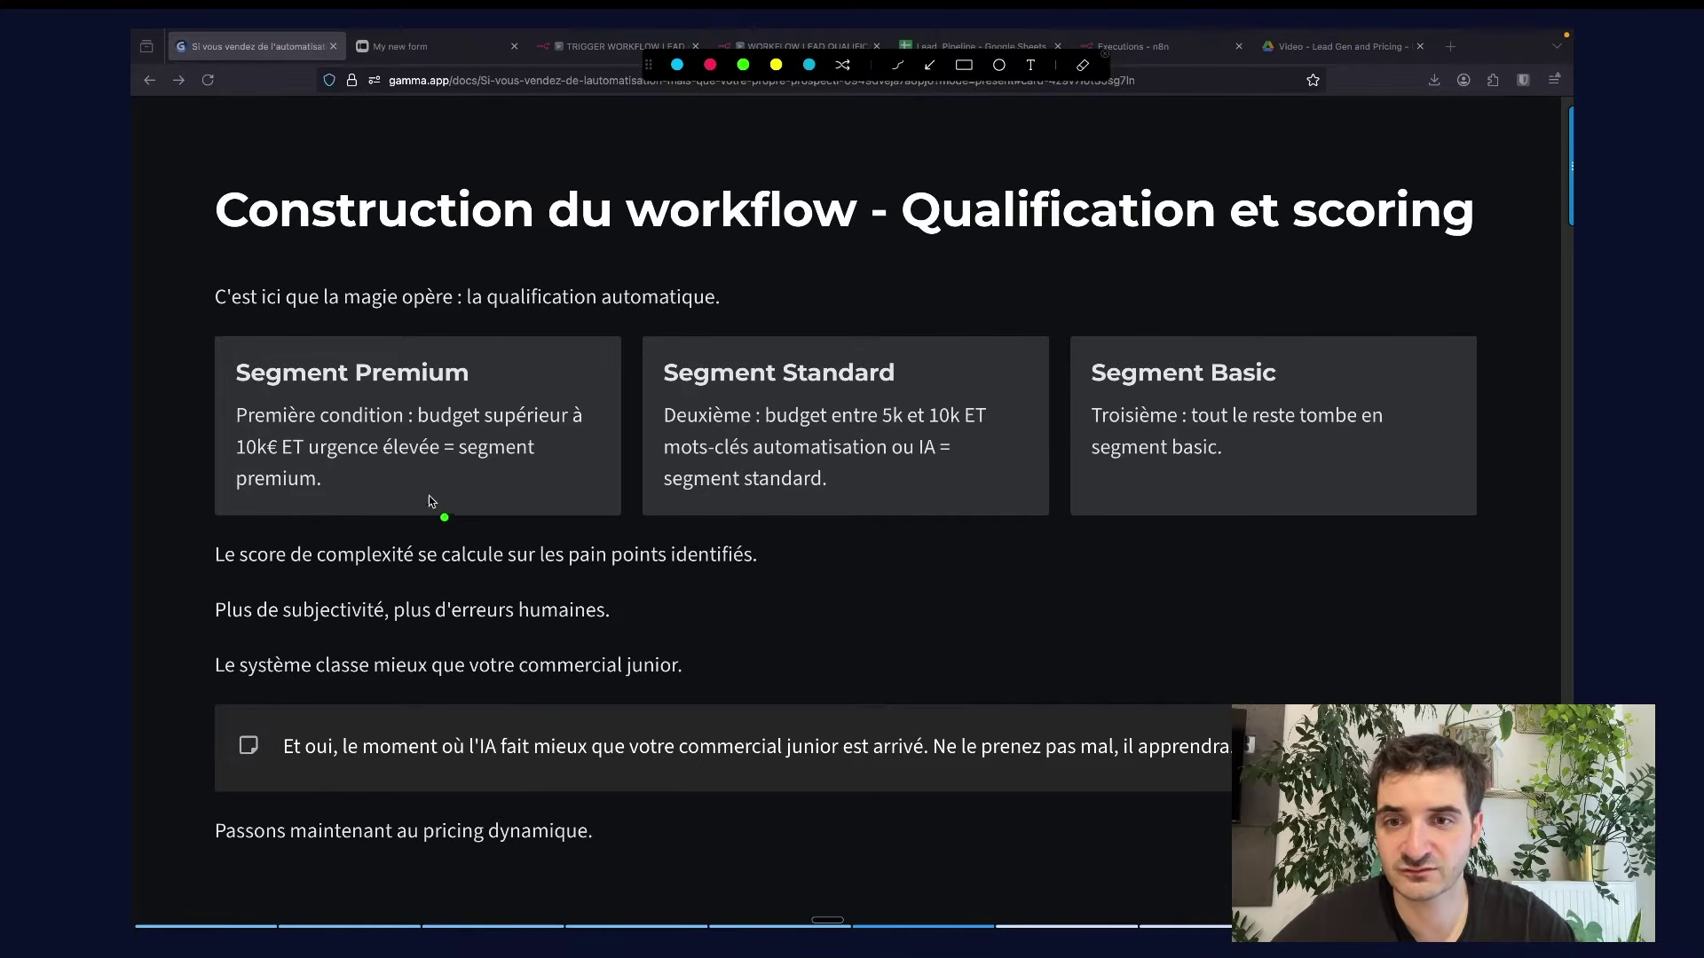
Underline the Premium, Standard and Basic segment conclusions in green, then clear the annotations.
left_click_drag(379, 492, 482, 492)
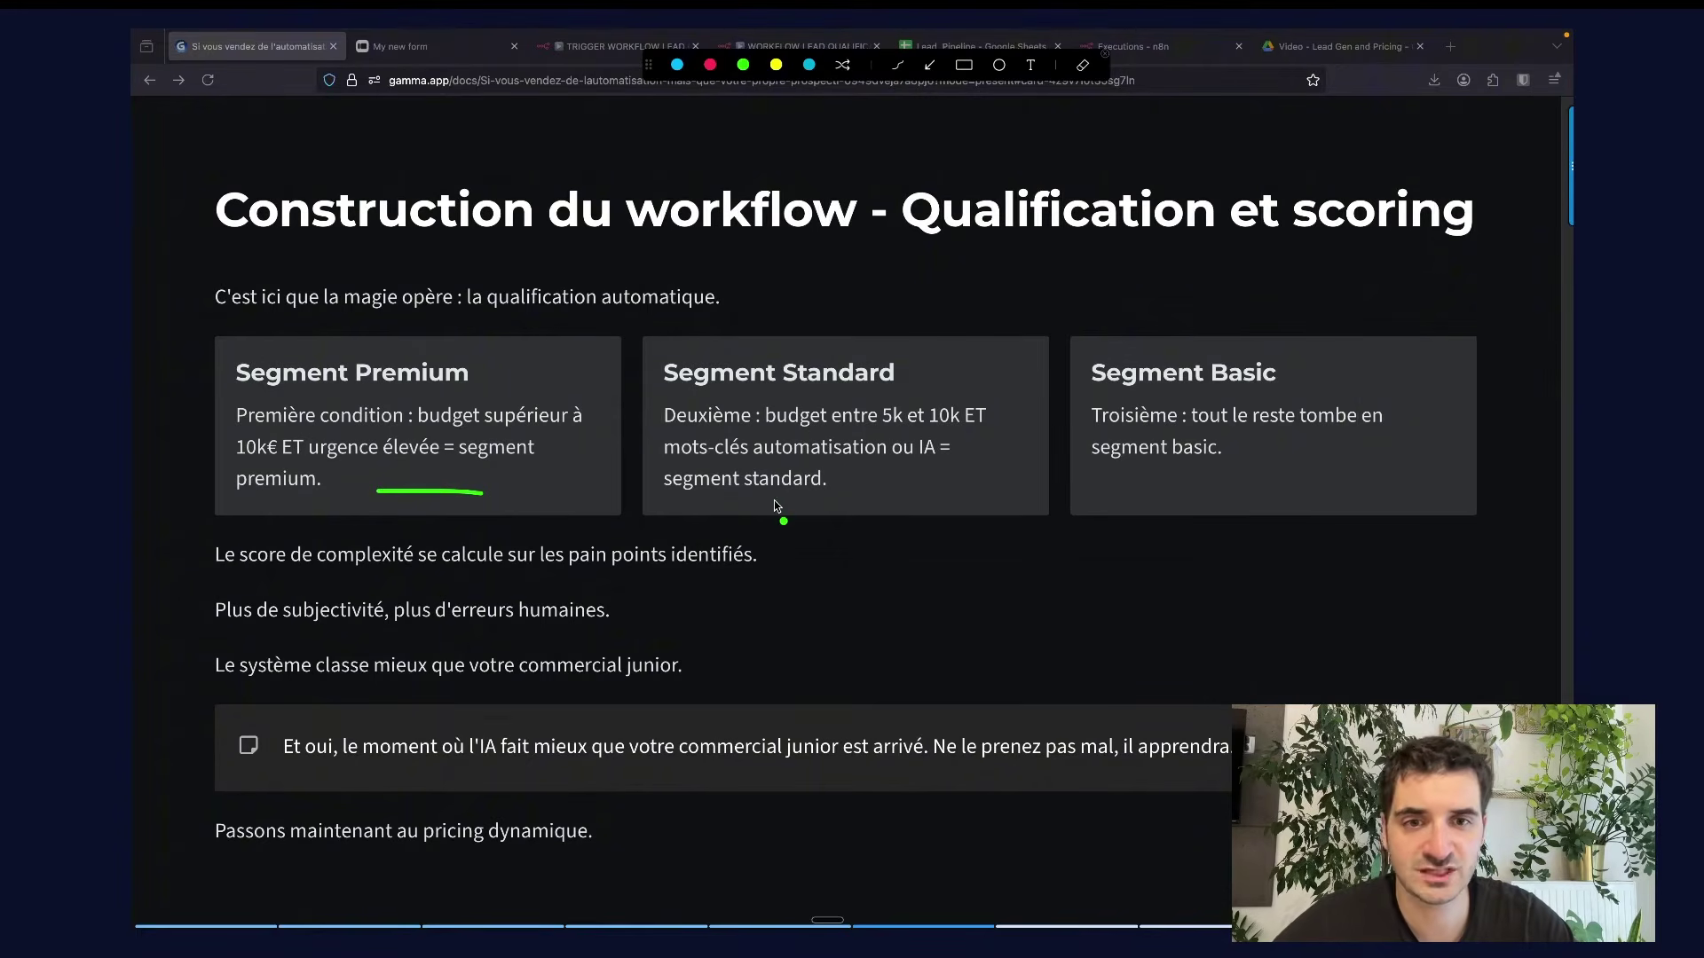
left_click_drag(774, 503, 997, 502)
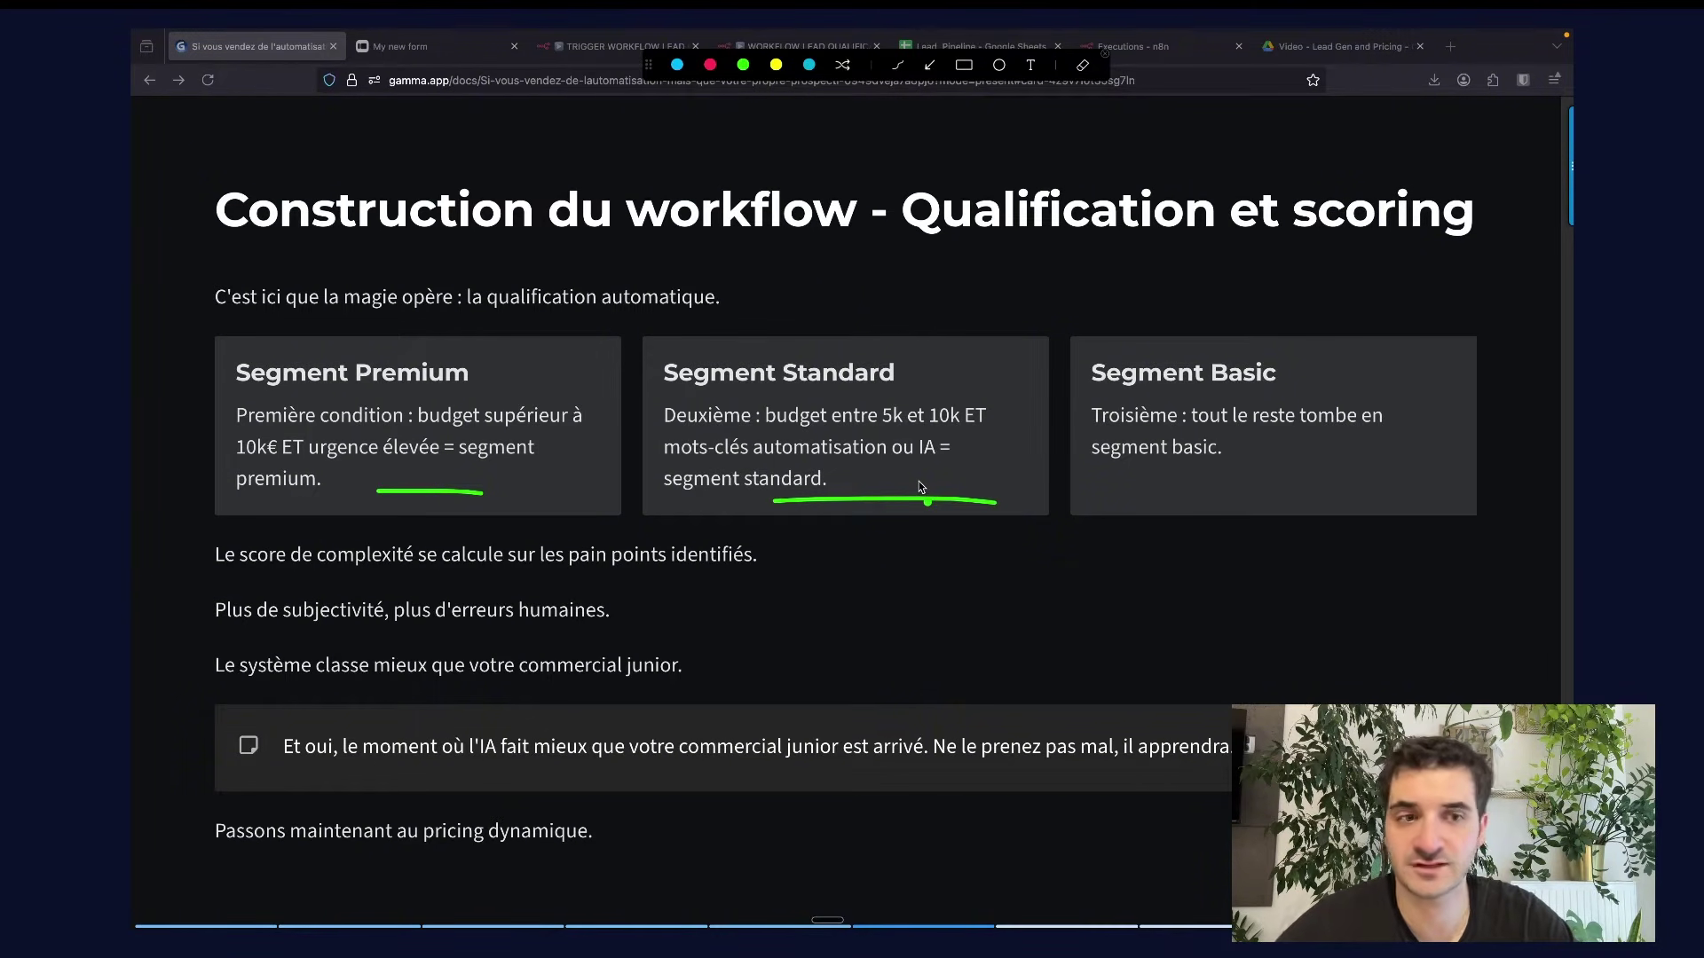
left_click_drag(1138, 480, 1349, 461)
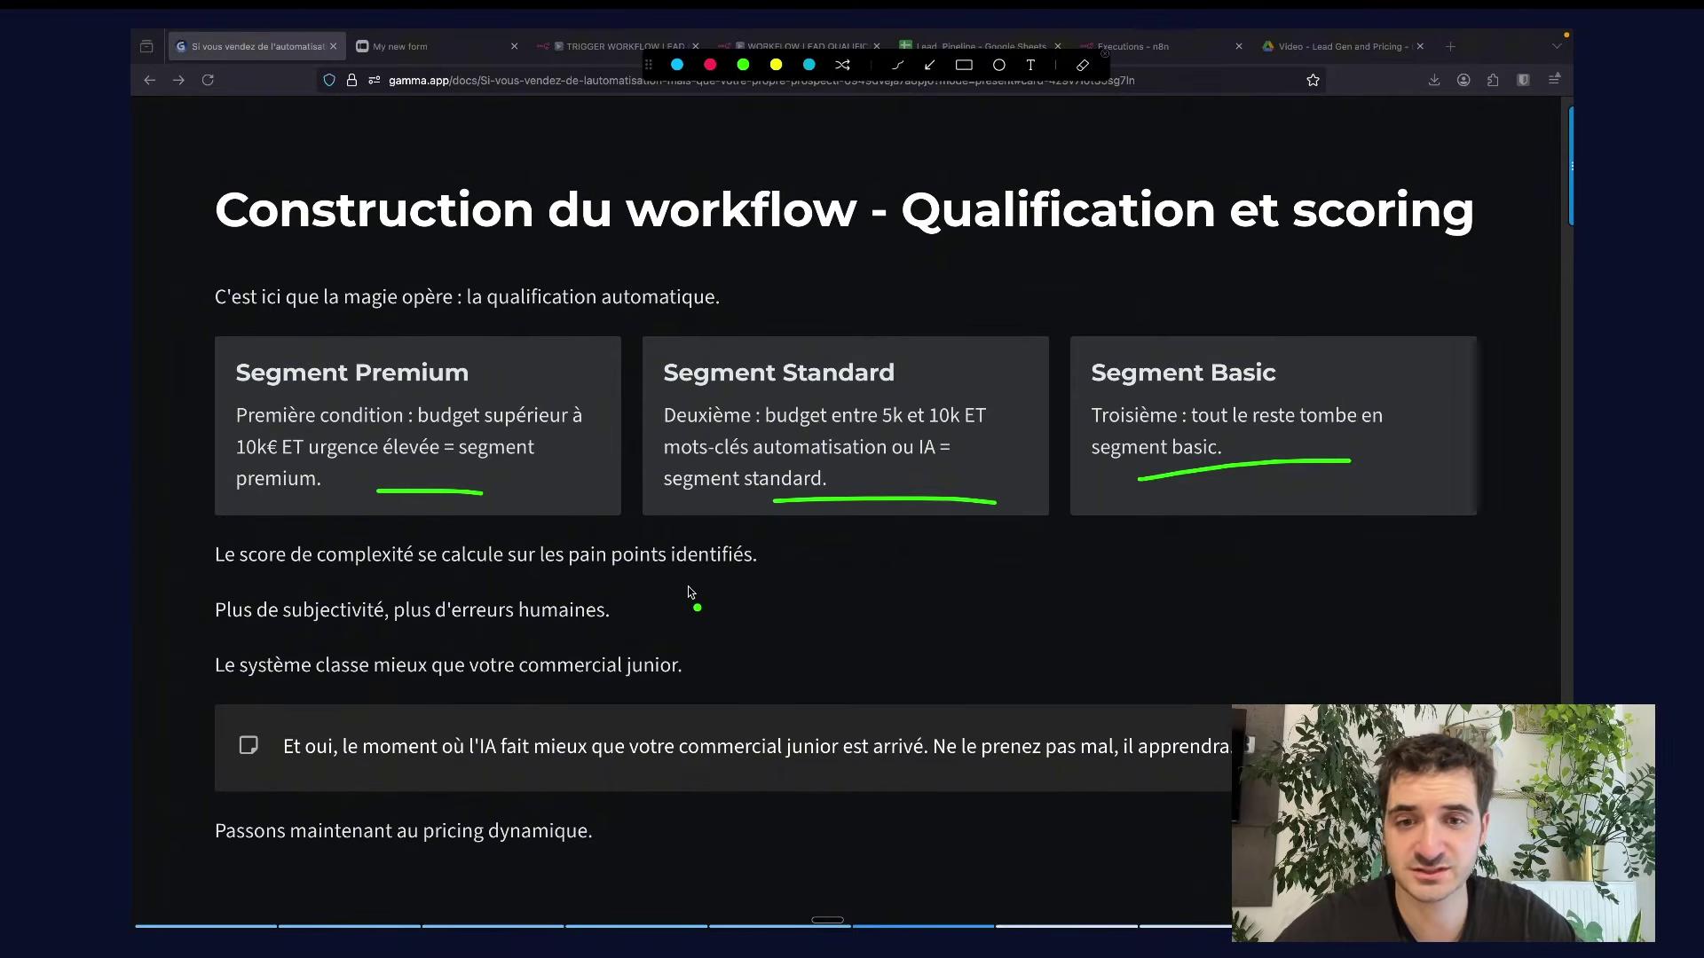
key("Escape")
Open the Lead Capture Webhook node and mark it, the env_var node and the GOOGLE_SHEETS_ID note line.
key("super+4")
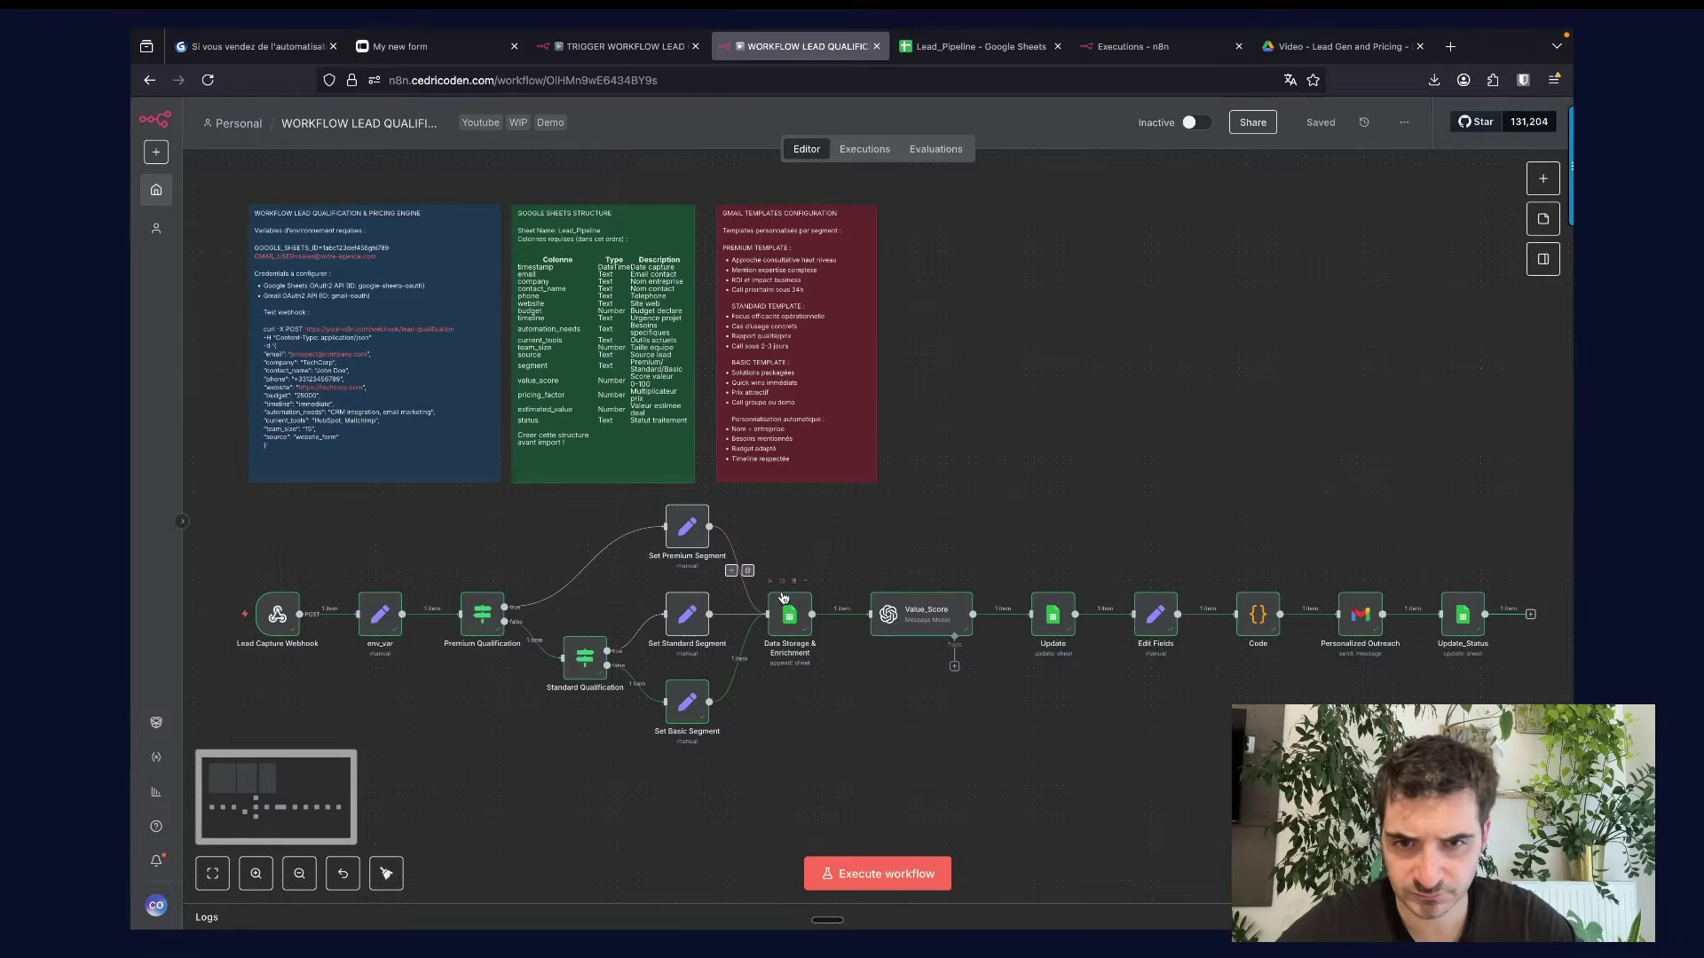
scroll(938, 571, "left", 2)
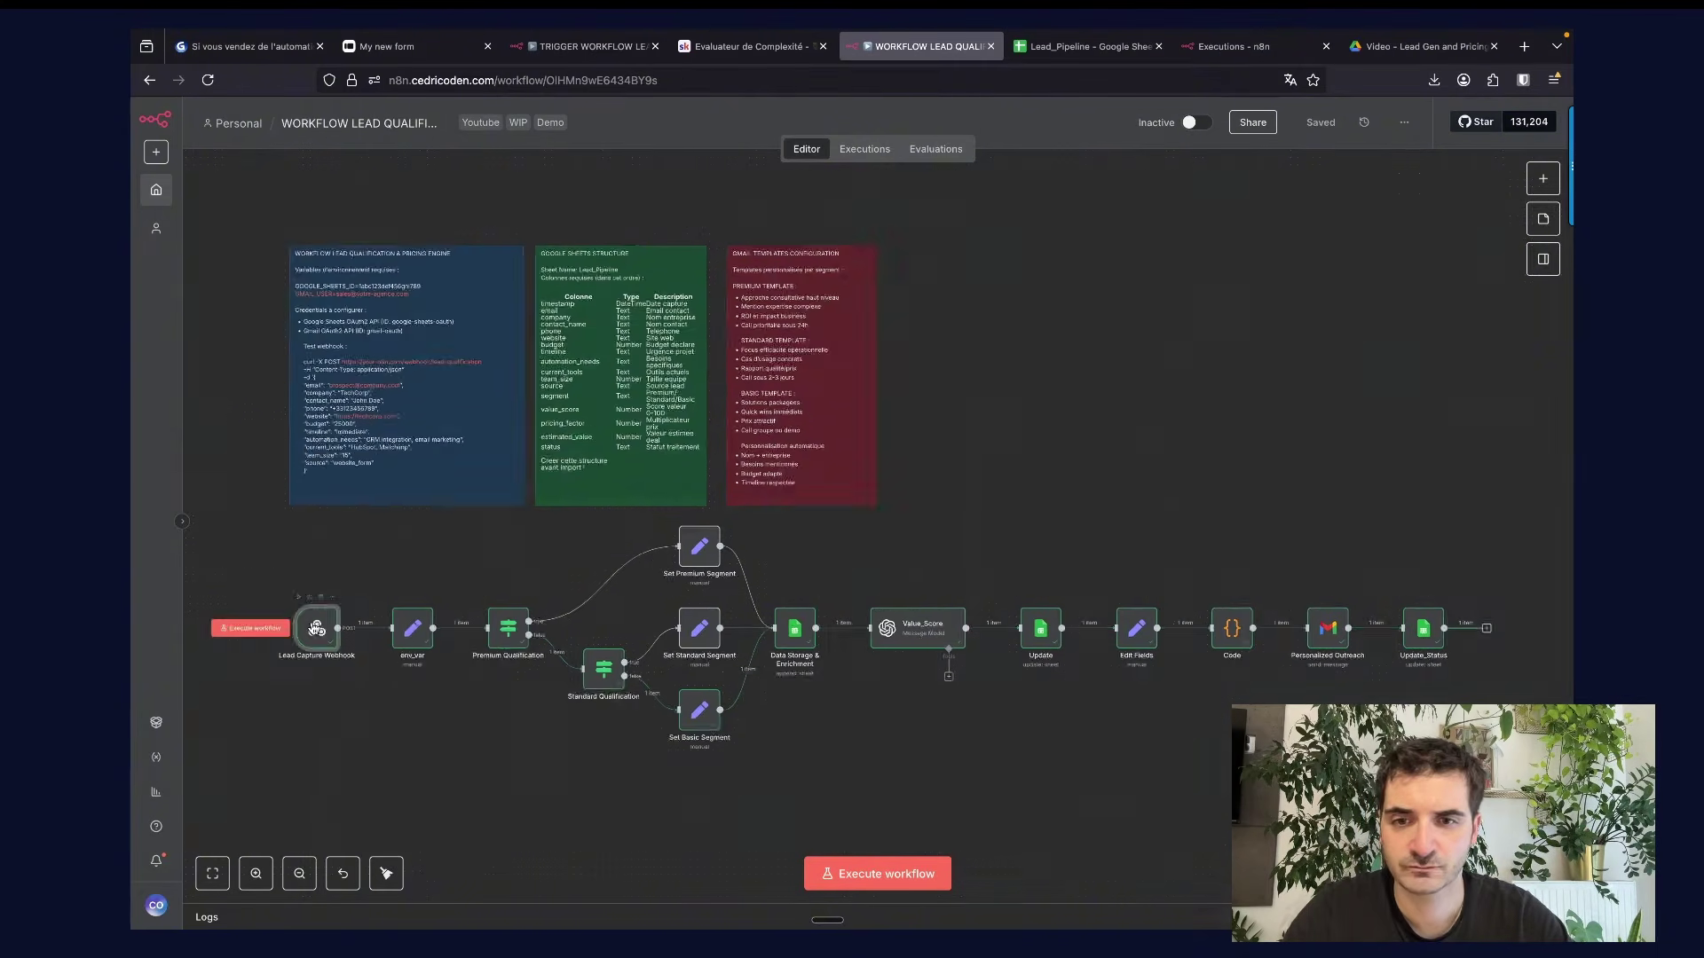
double_click(316, 628)
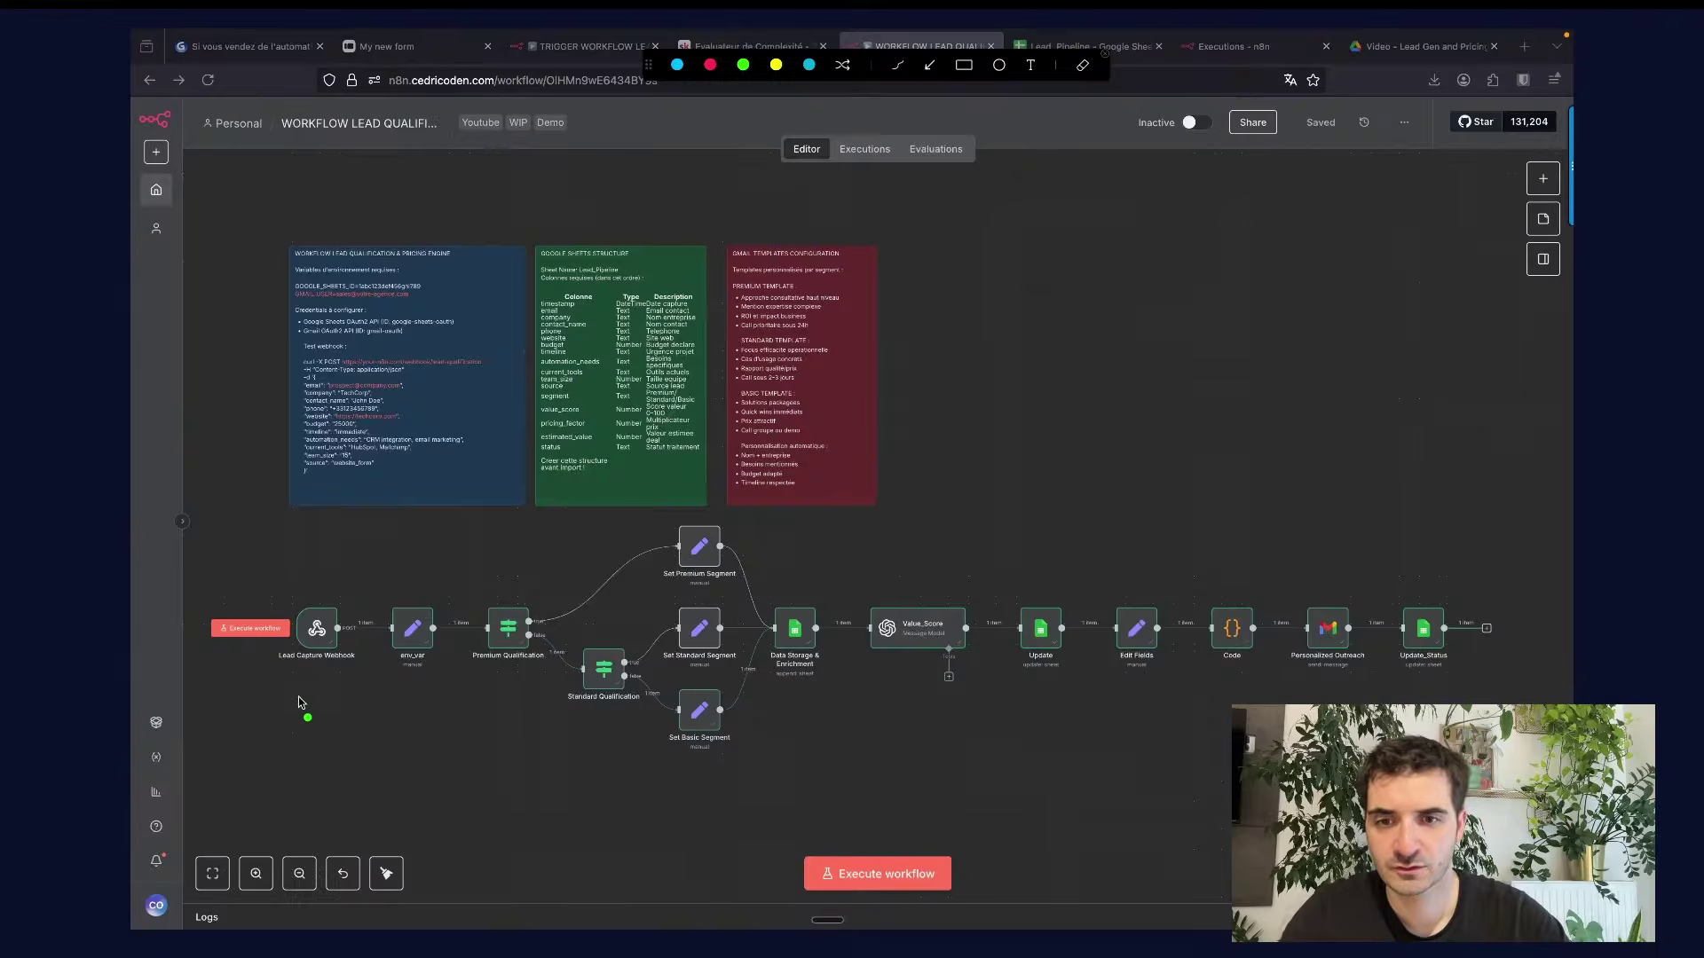
left_click_drag(299, 697, 340, 685)
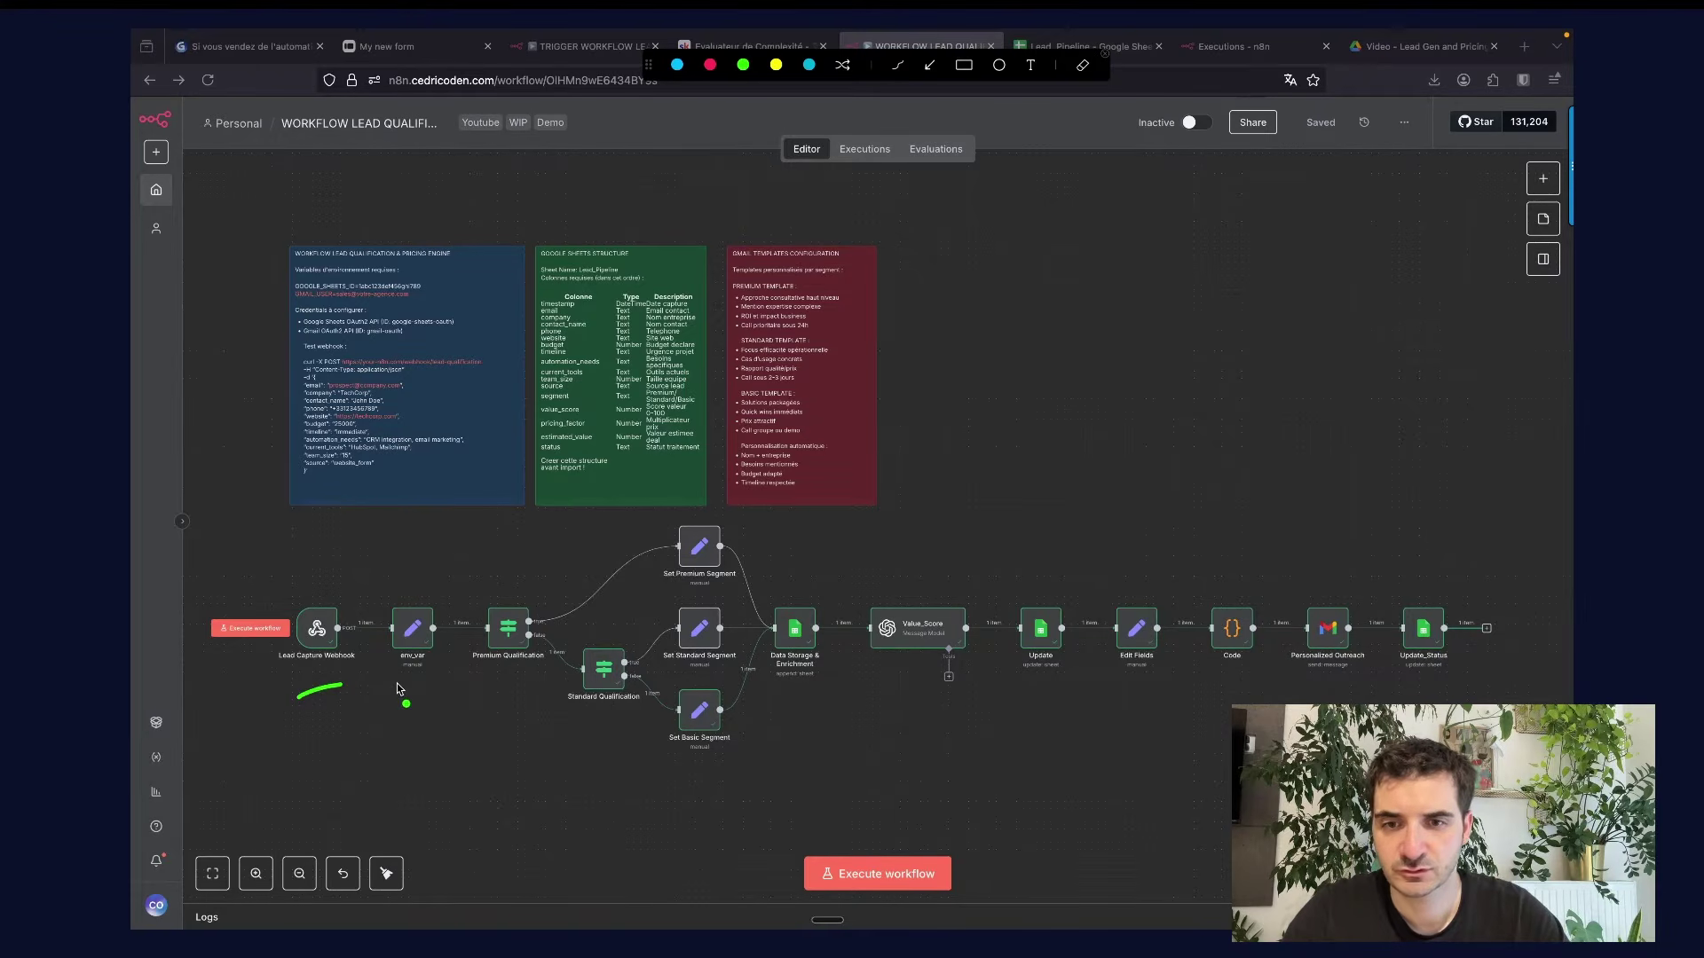
left_click_drag(395, 696, 442, 679)
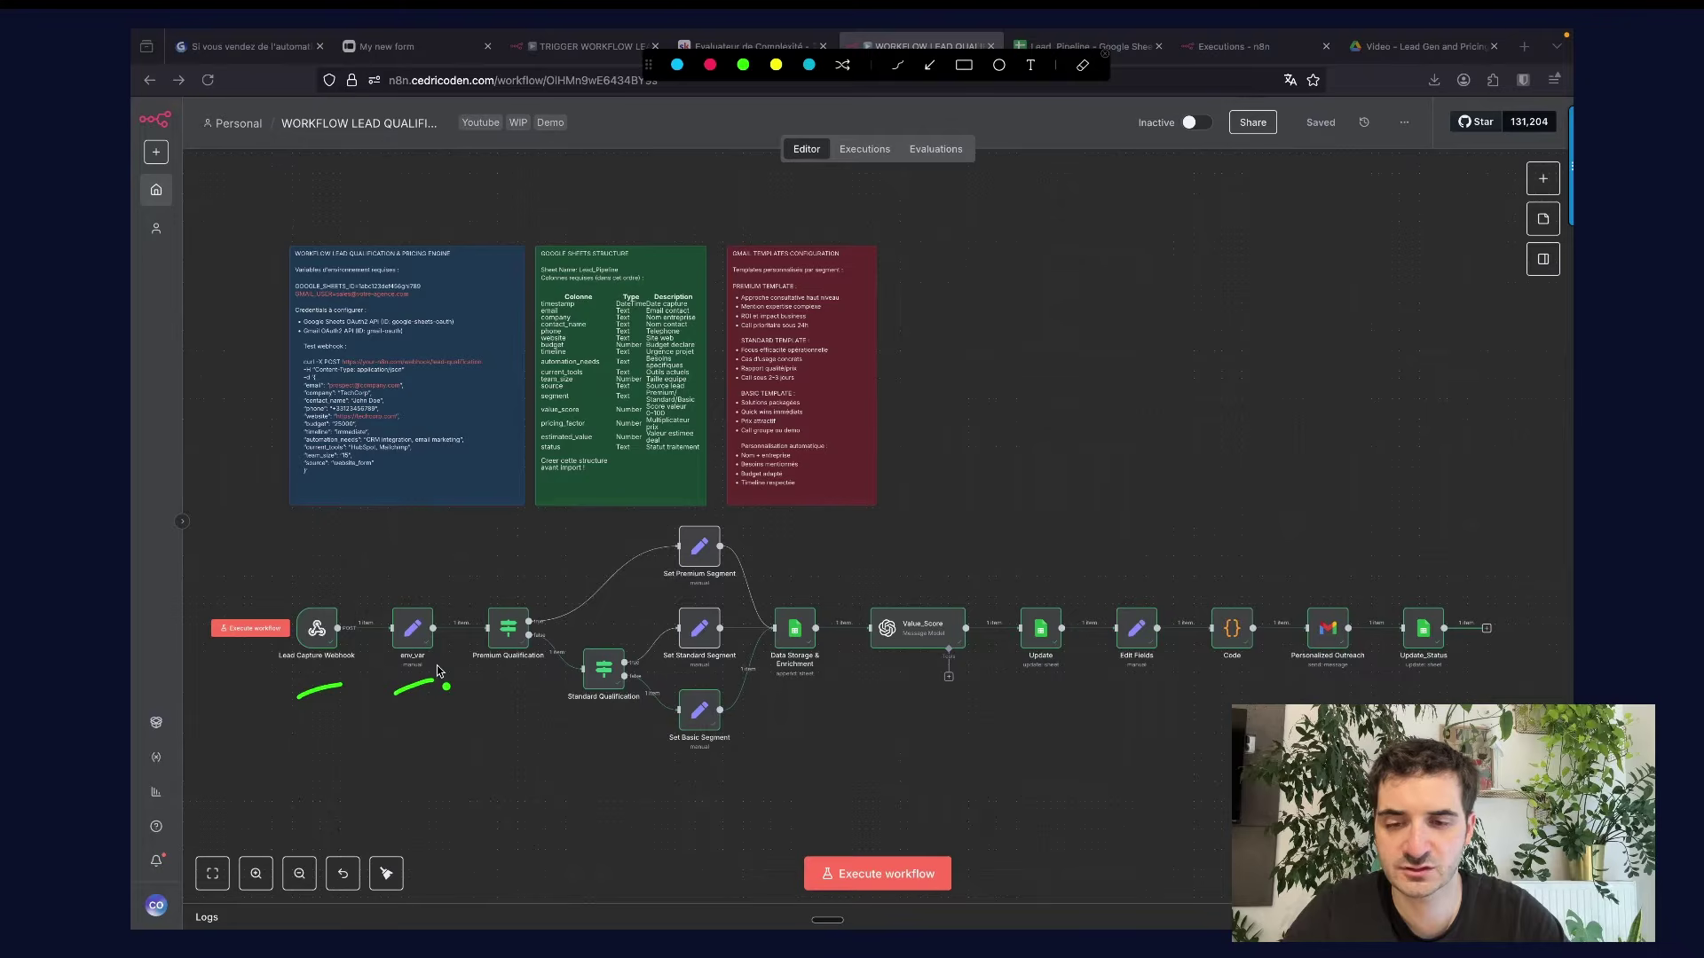
left_click_drag(428, 287, 449, 292)
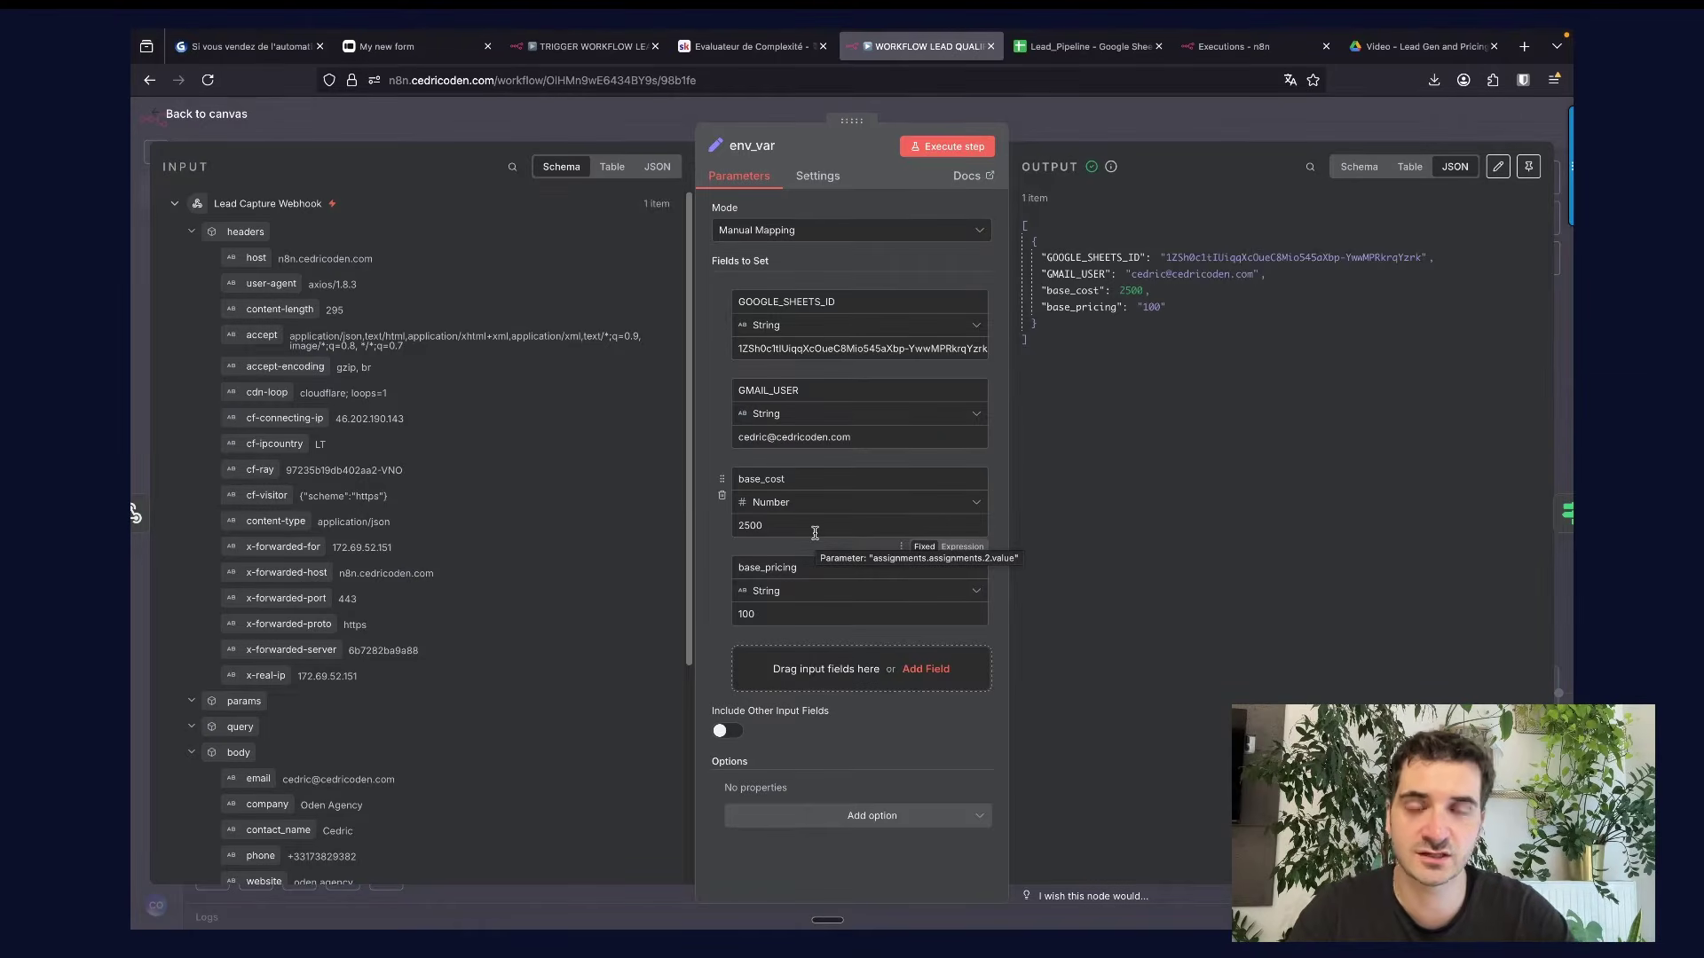
Close the env_var panel and select the test curl command in the blue setup note.
key("Escape")
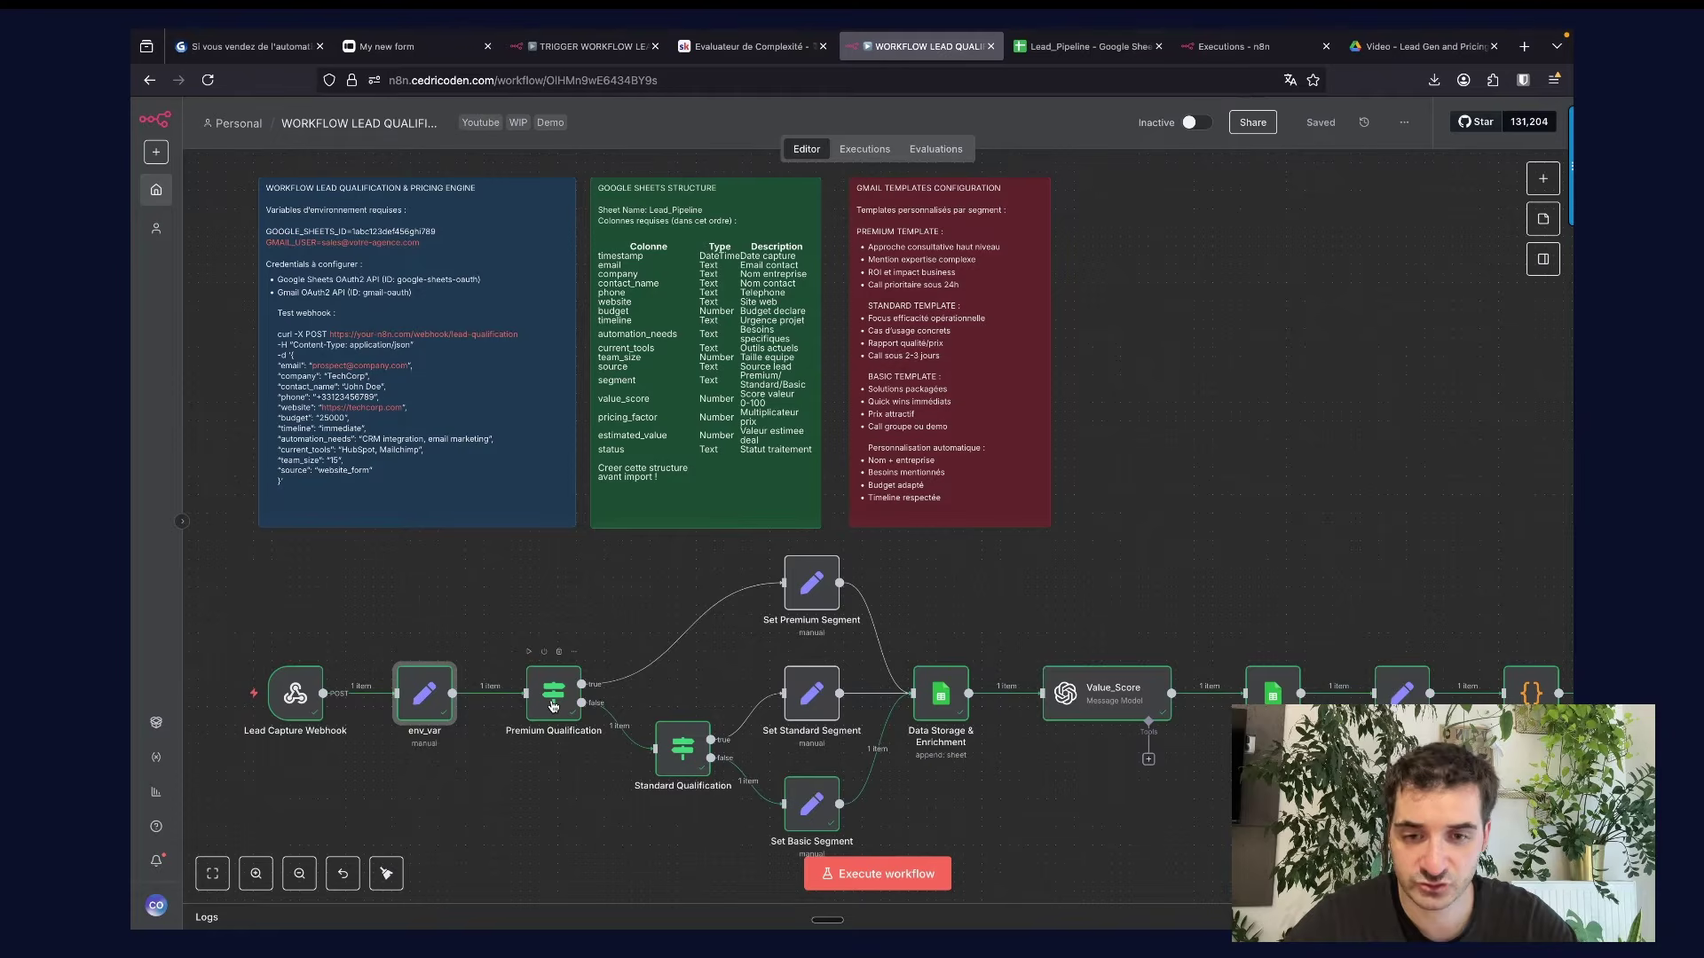
scroll(593, 600, "down", 2)
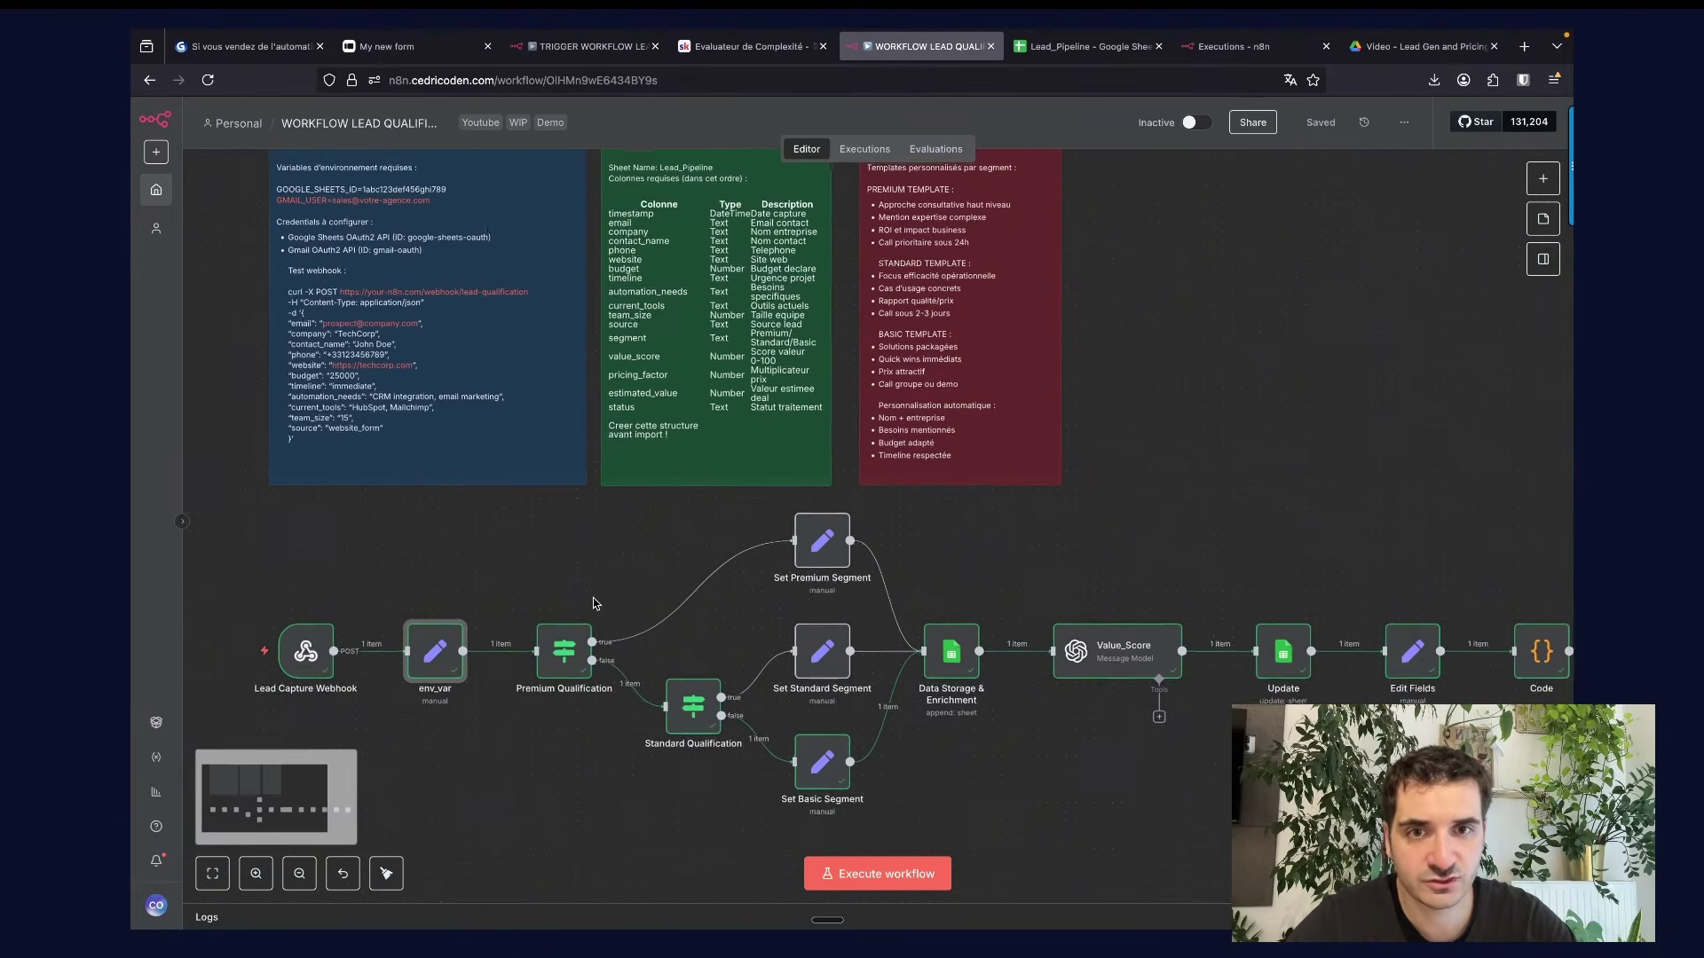
scroll(594, 603, "up", 1)
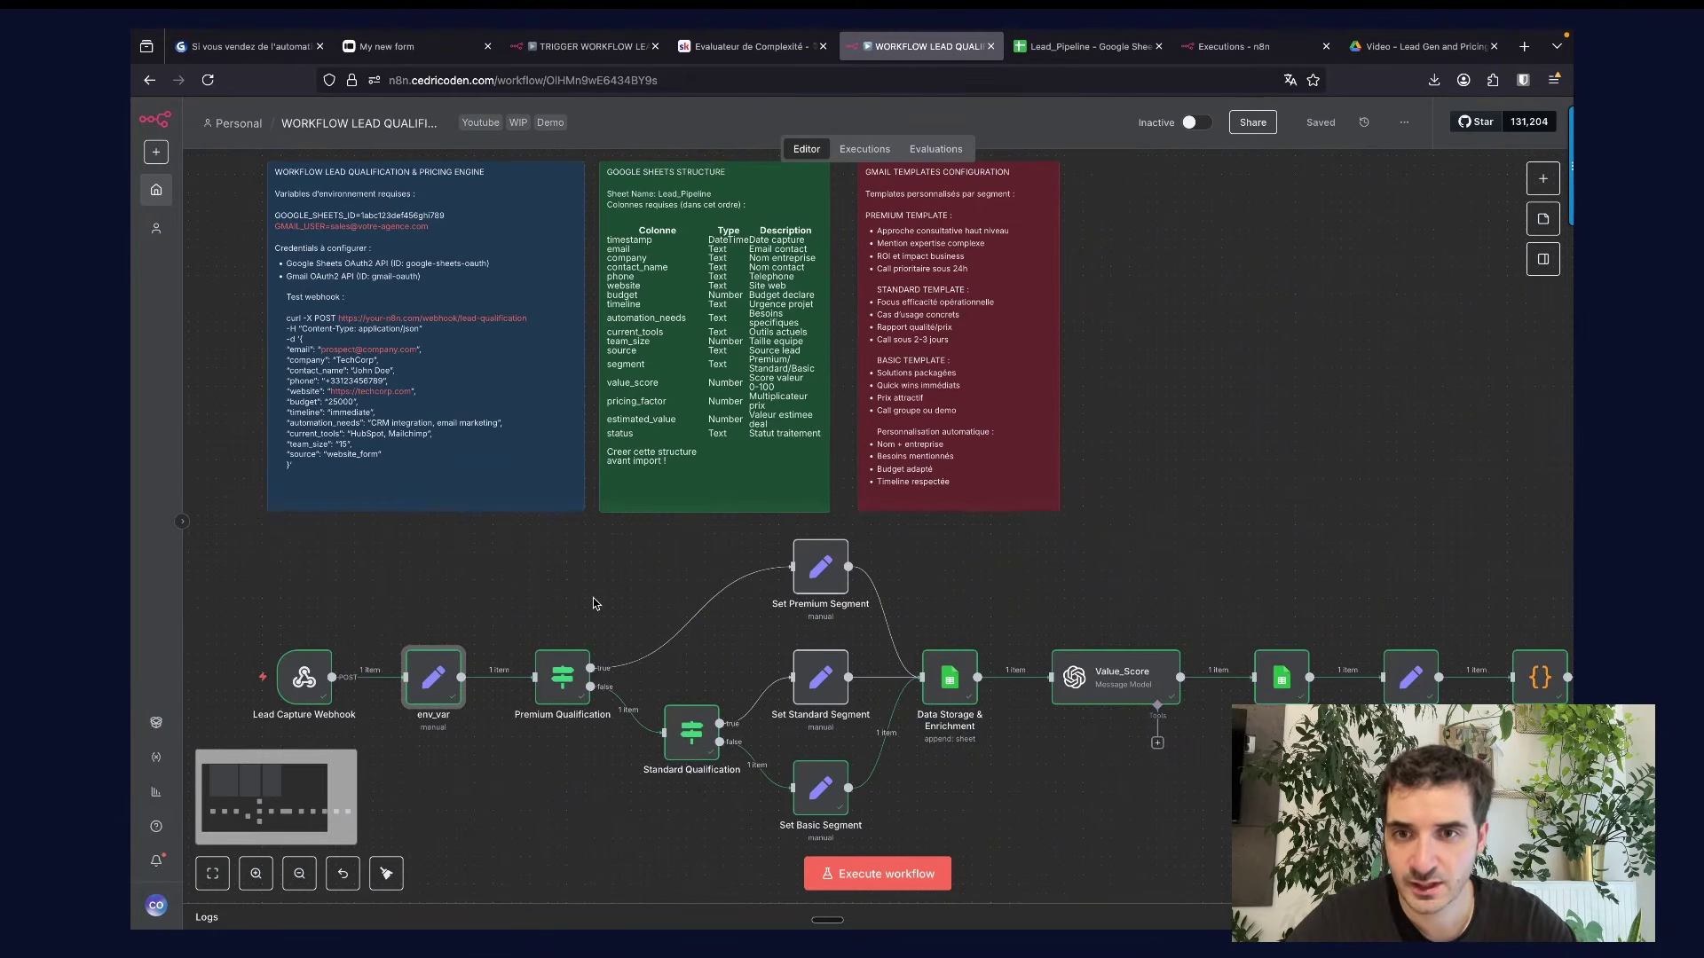
scroll(593, 603, "up", 1)
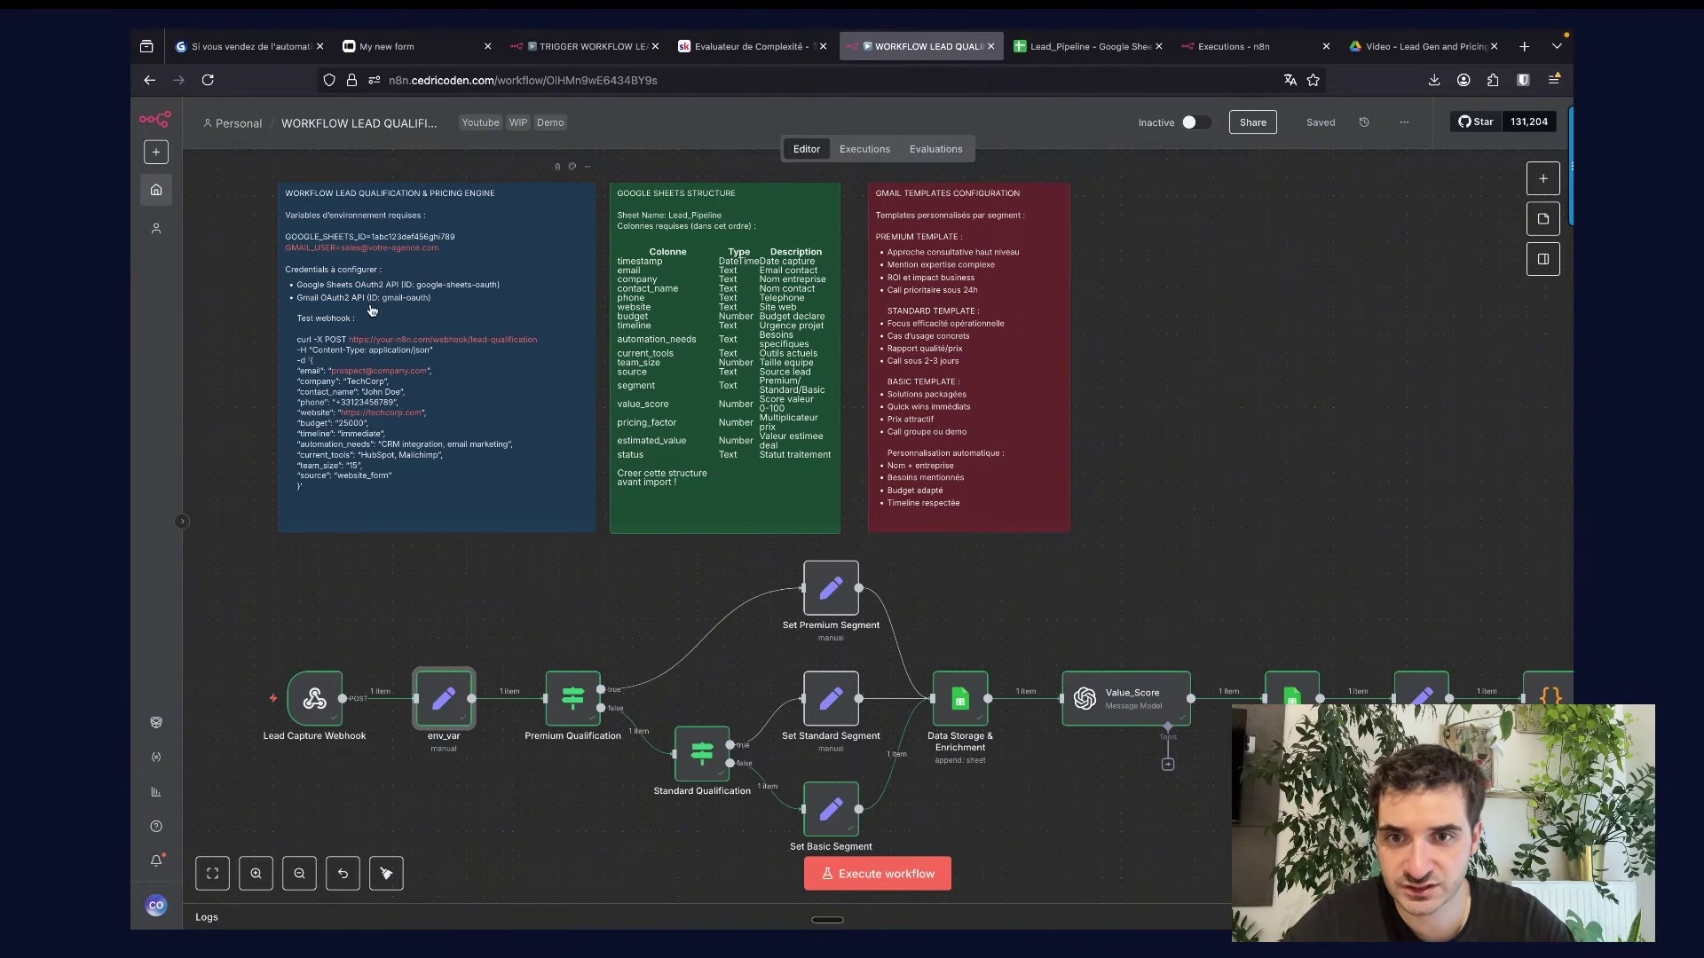
double_click(302, 348)
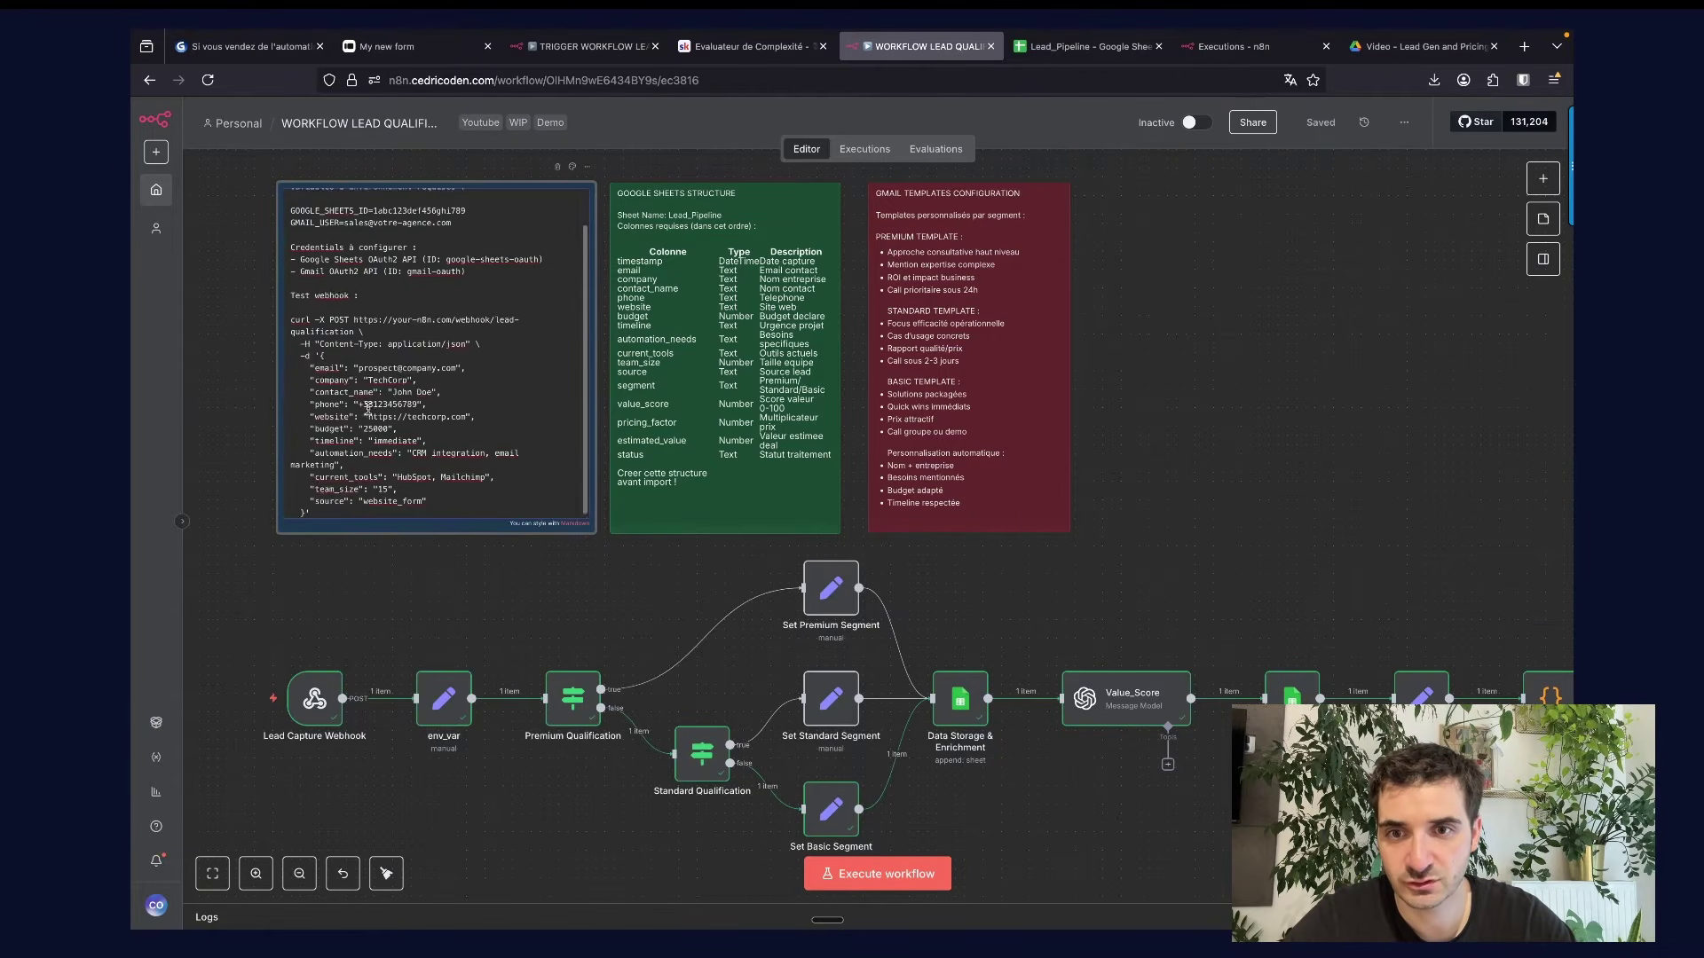
left_click_drag(289, 316, 386, 517)
left_click(481, 585)
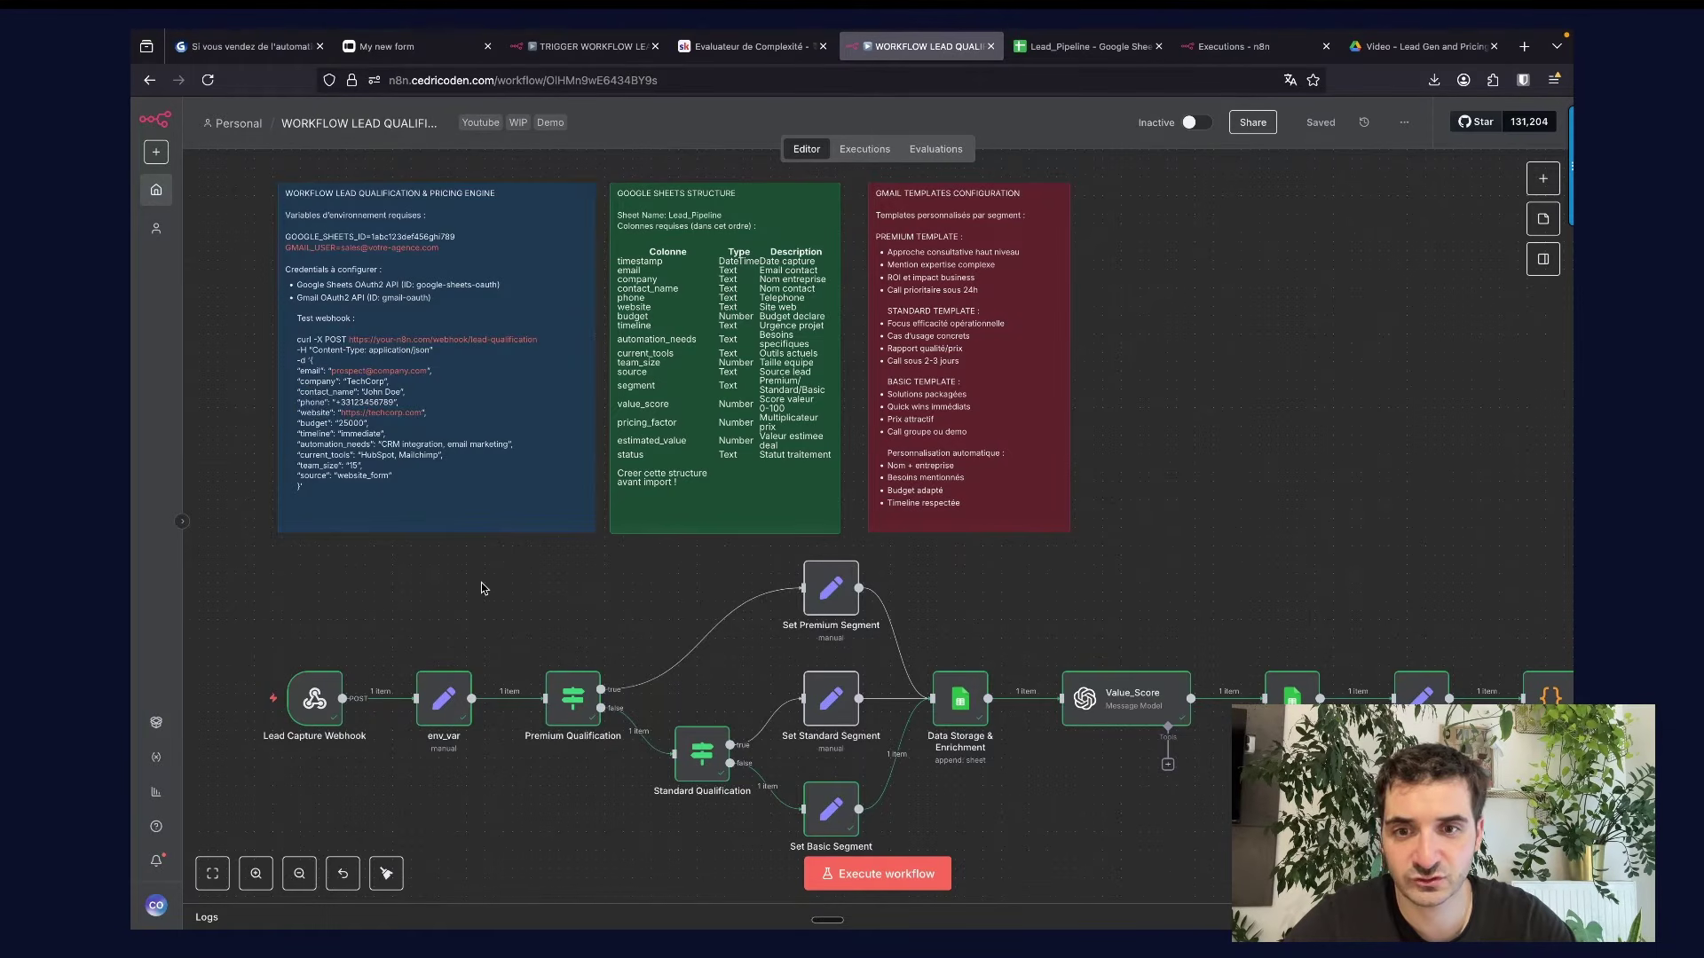
Add an HTTP Request node to the Typeform trigger workflow by importing the copied cURL command.
left_click(580, 55)
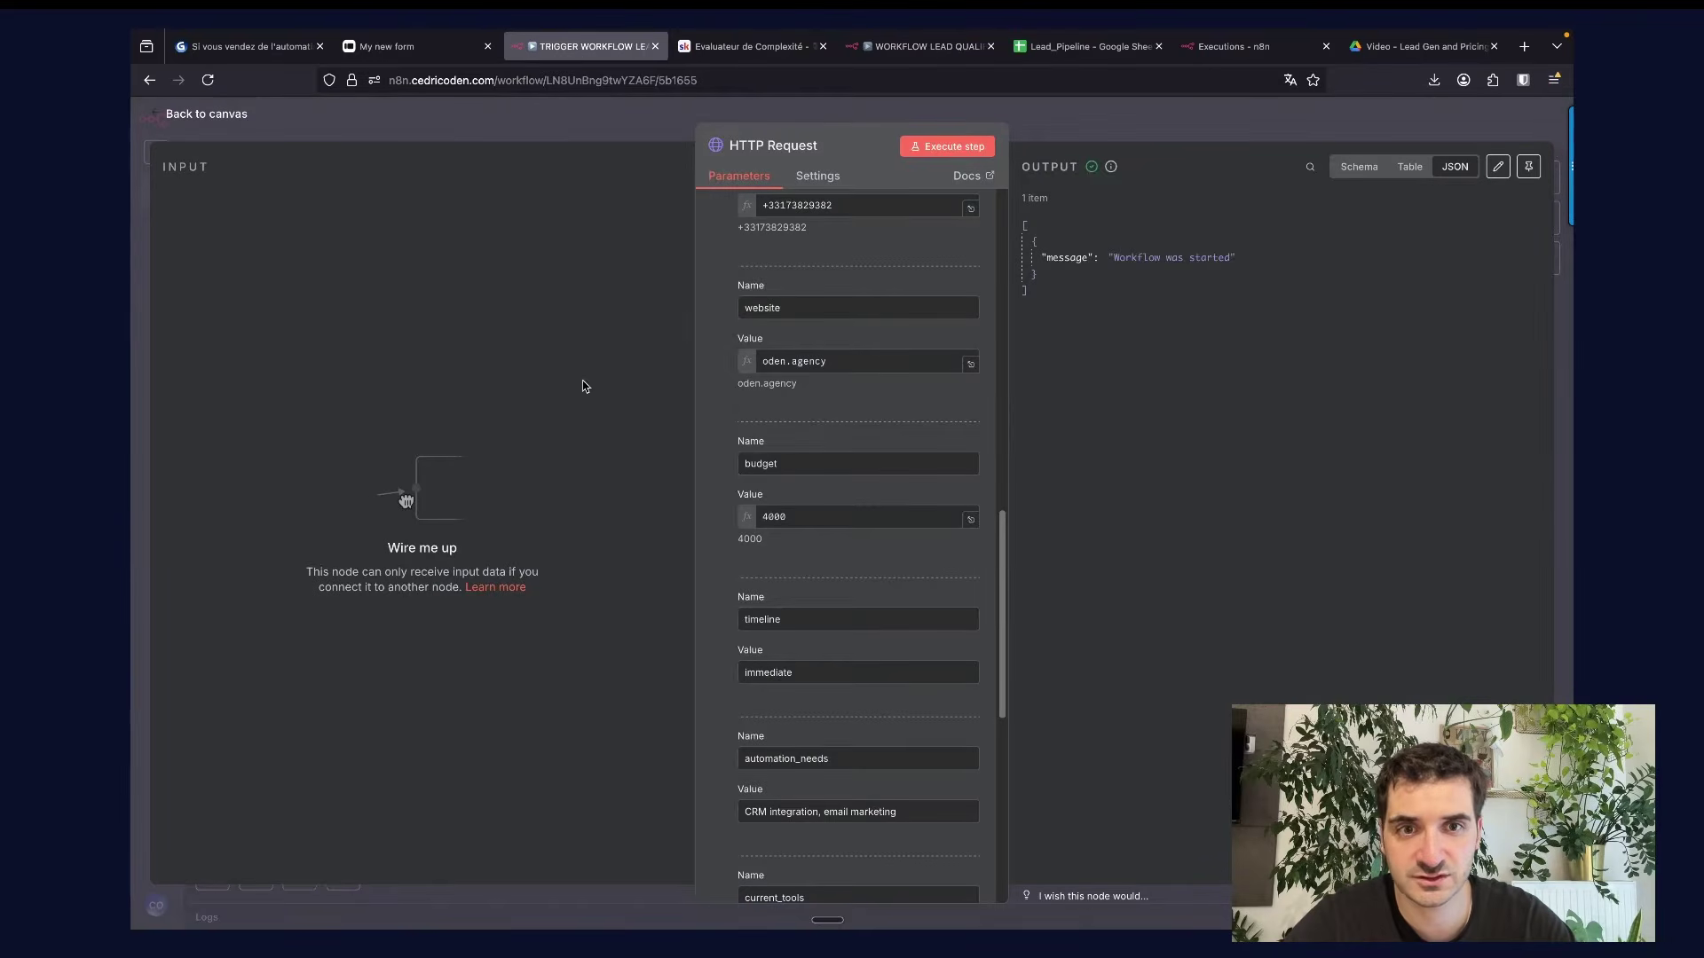
left_click(623, 129)
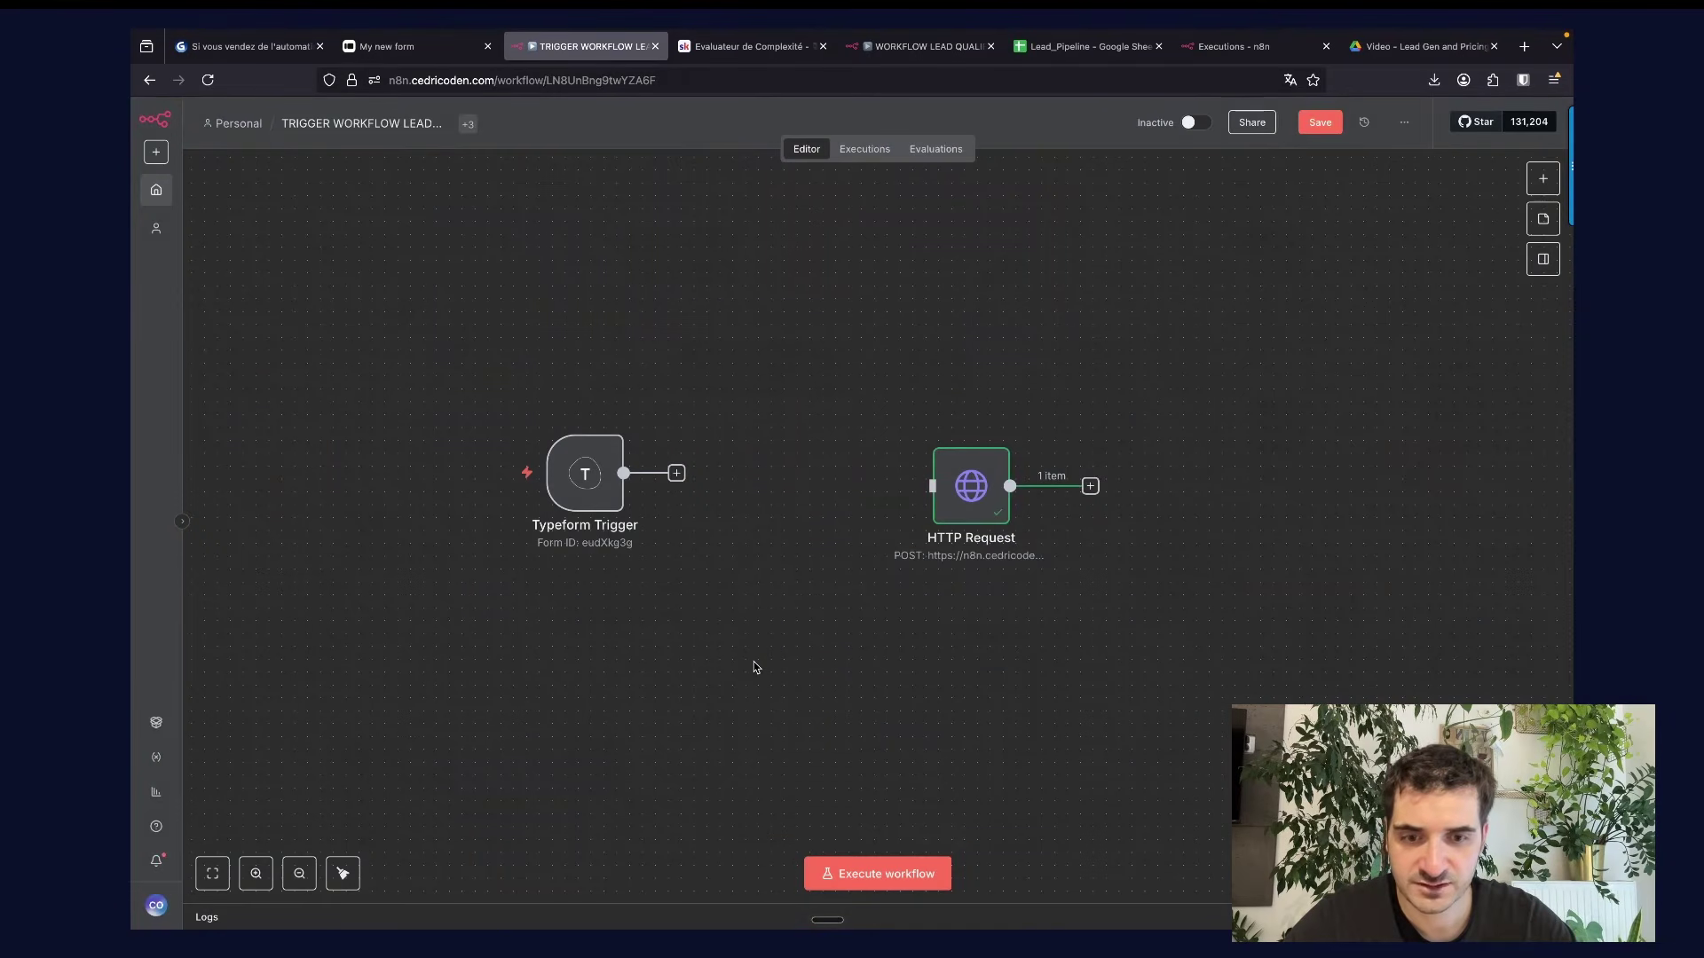
key("Tab")
type("http")
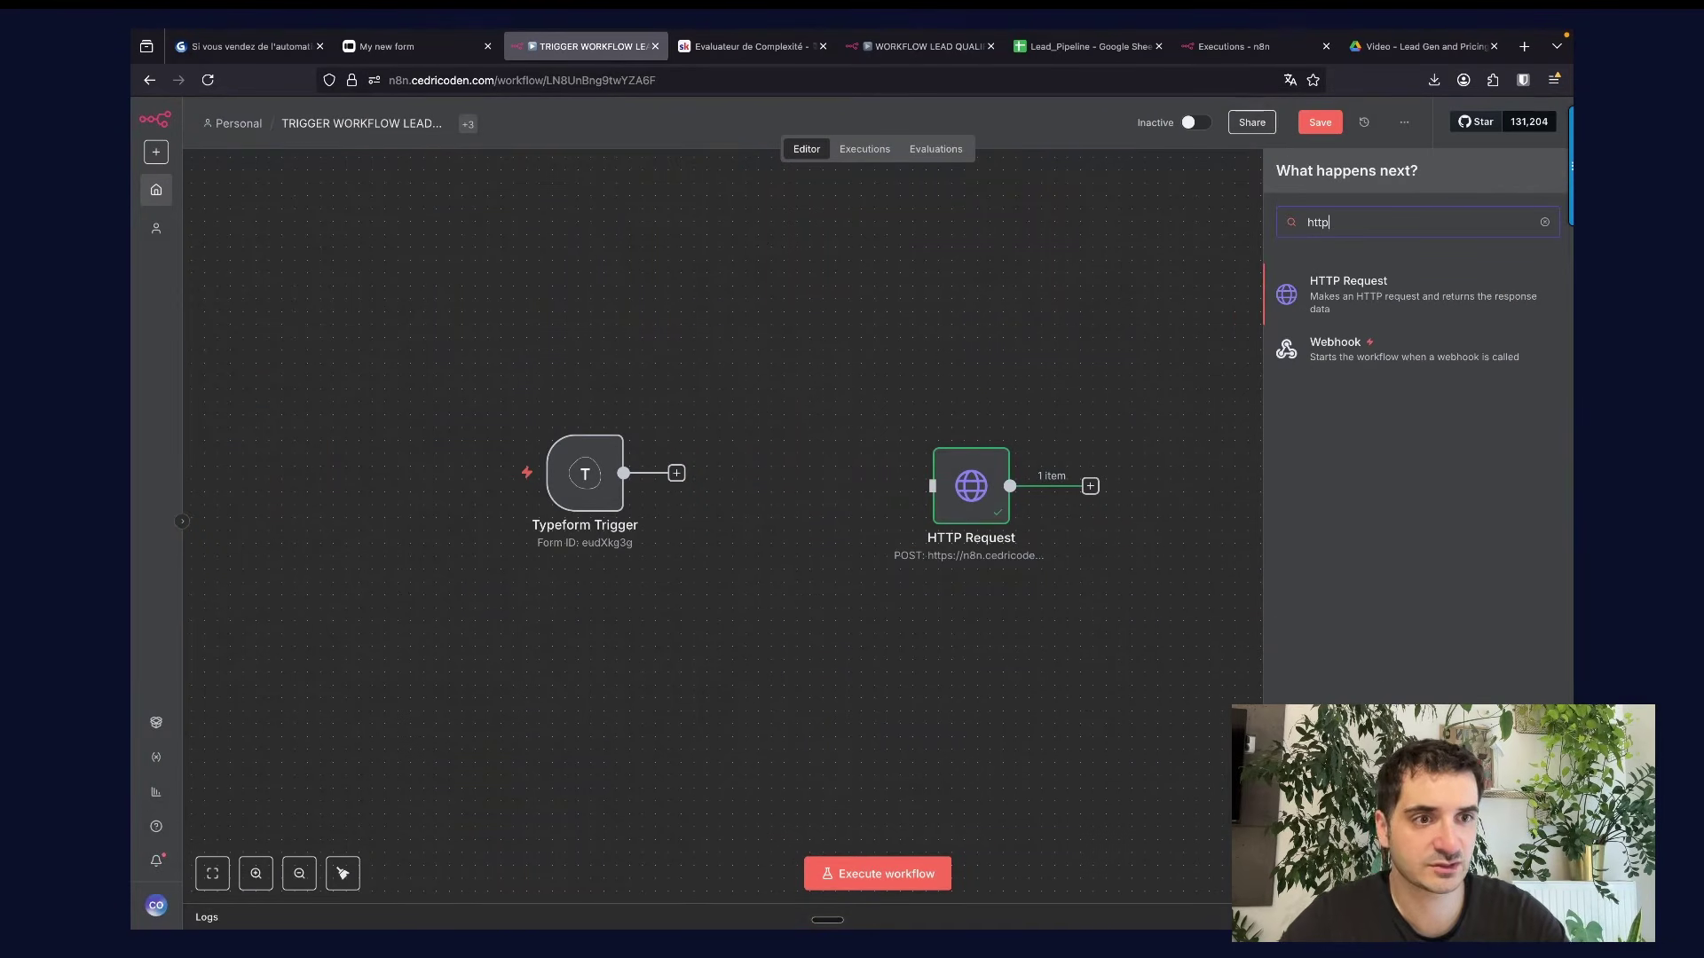
left_click(1340, 288)
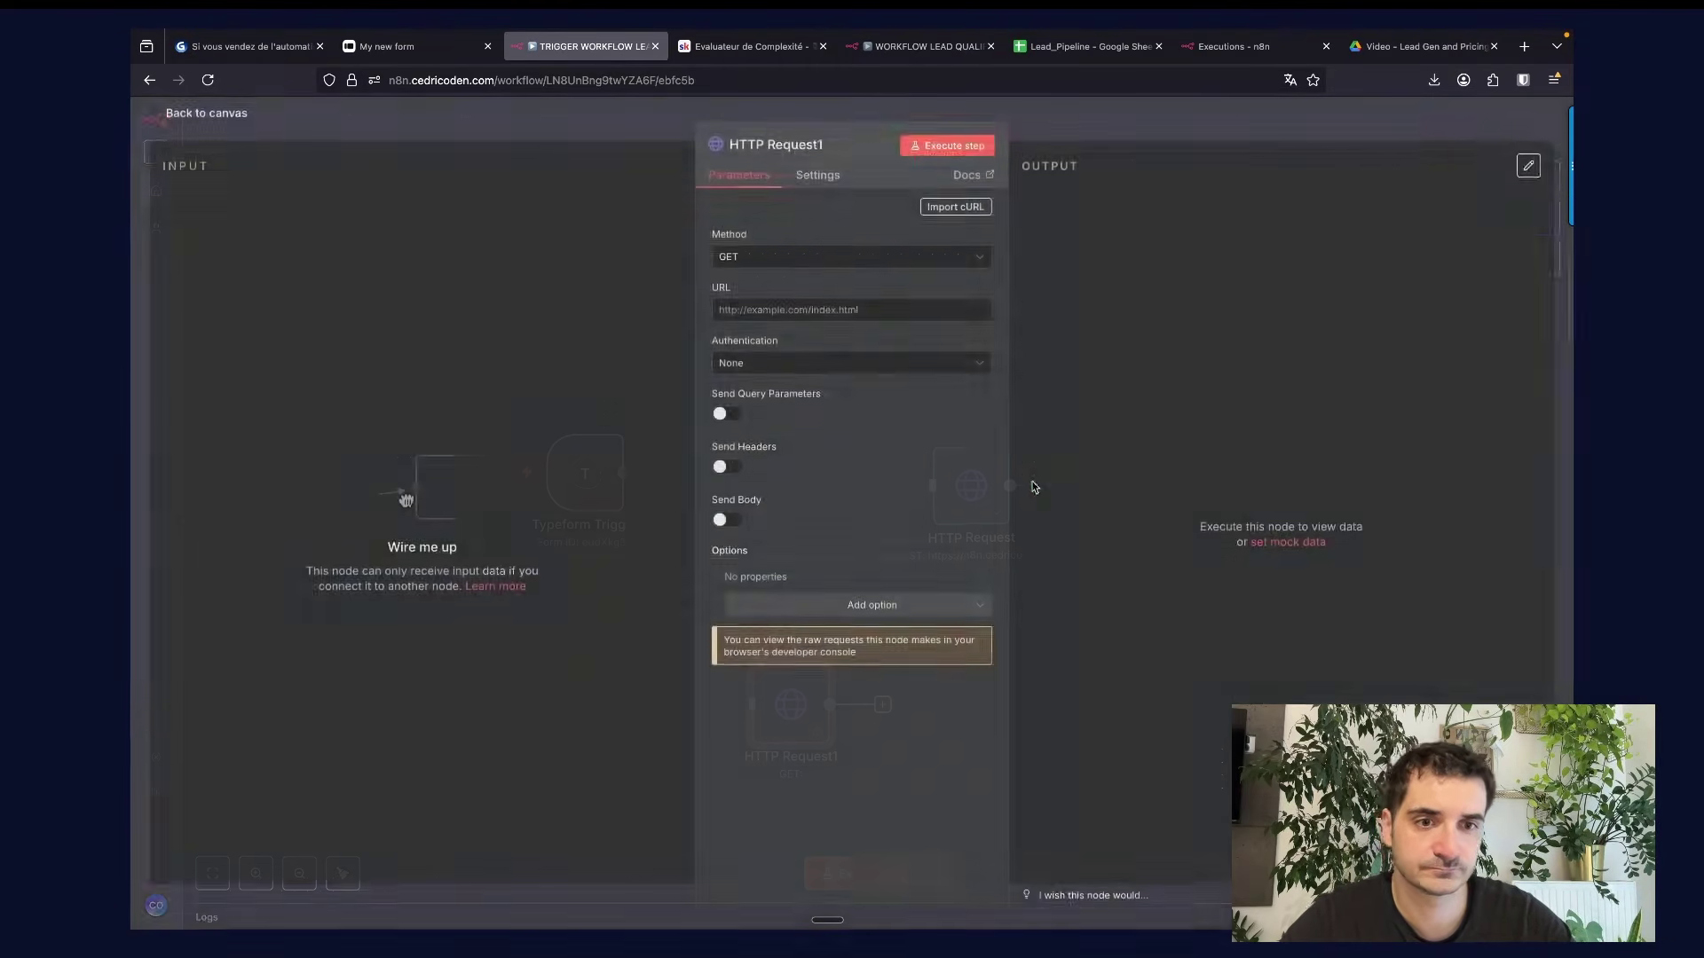
left_click(949, 207)
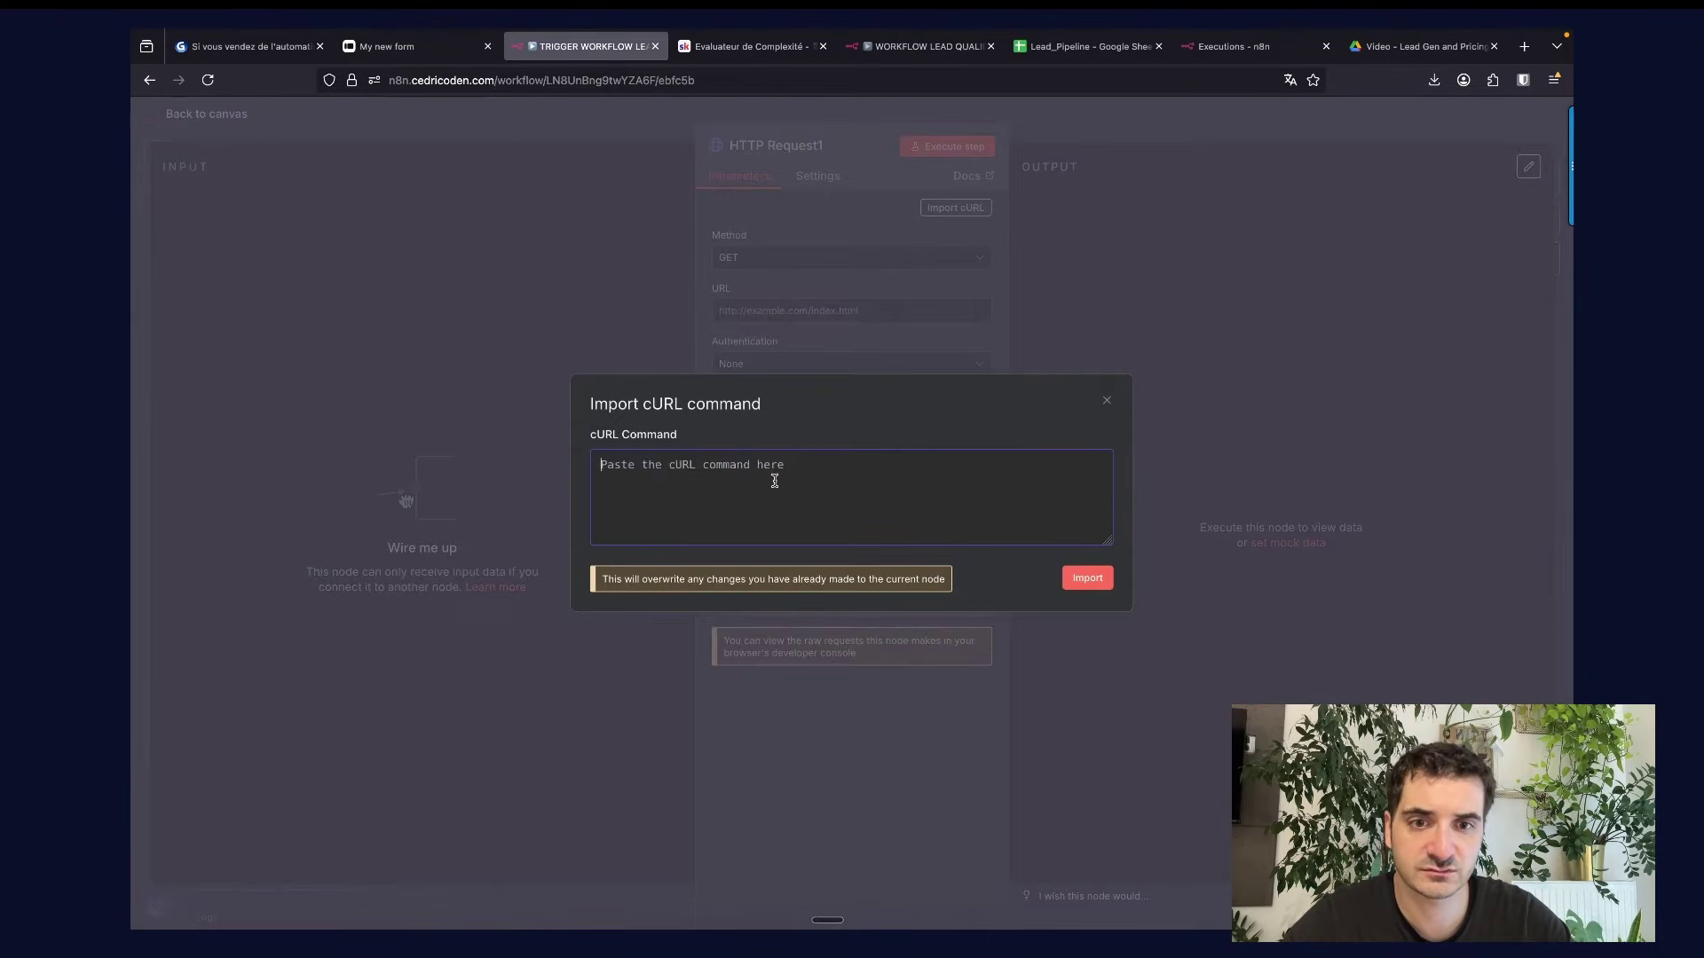
key("ctrl+v")
left_click(1087, 577)
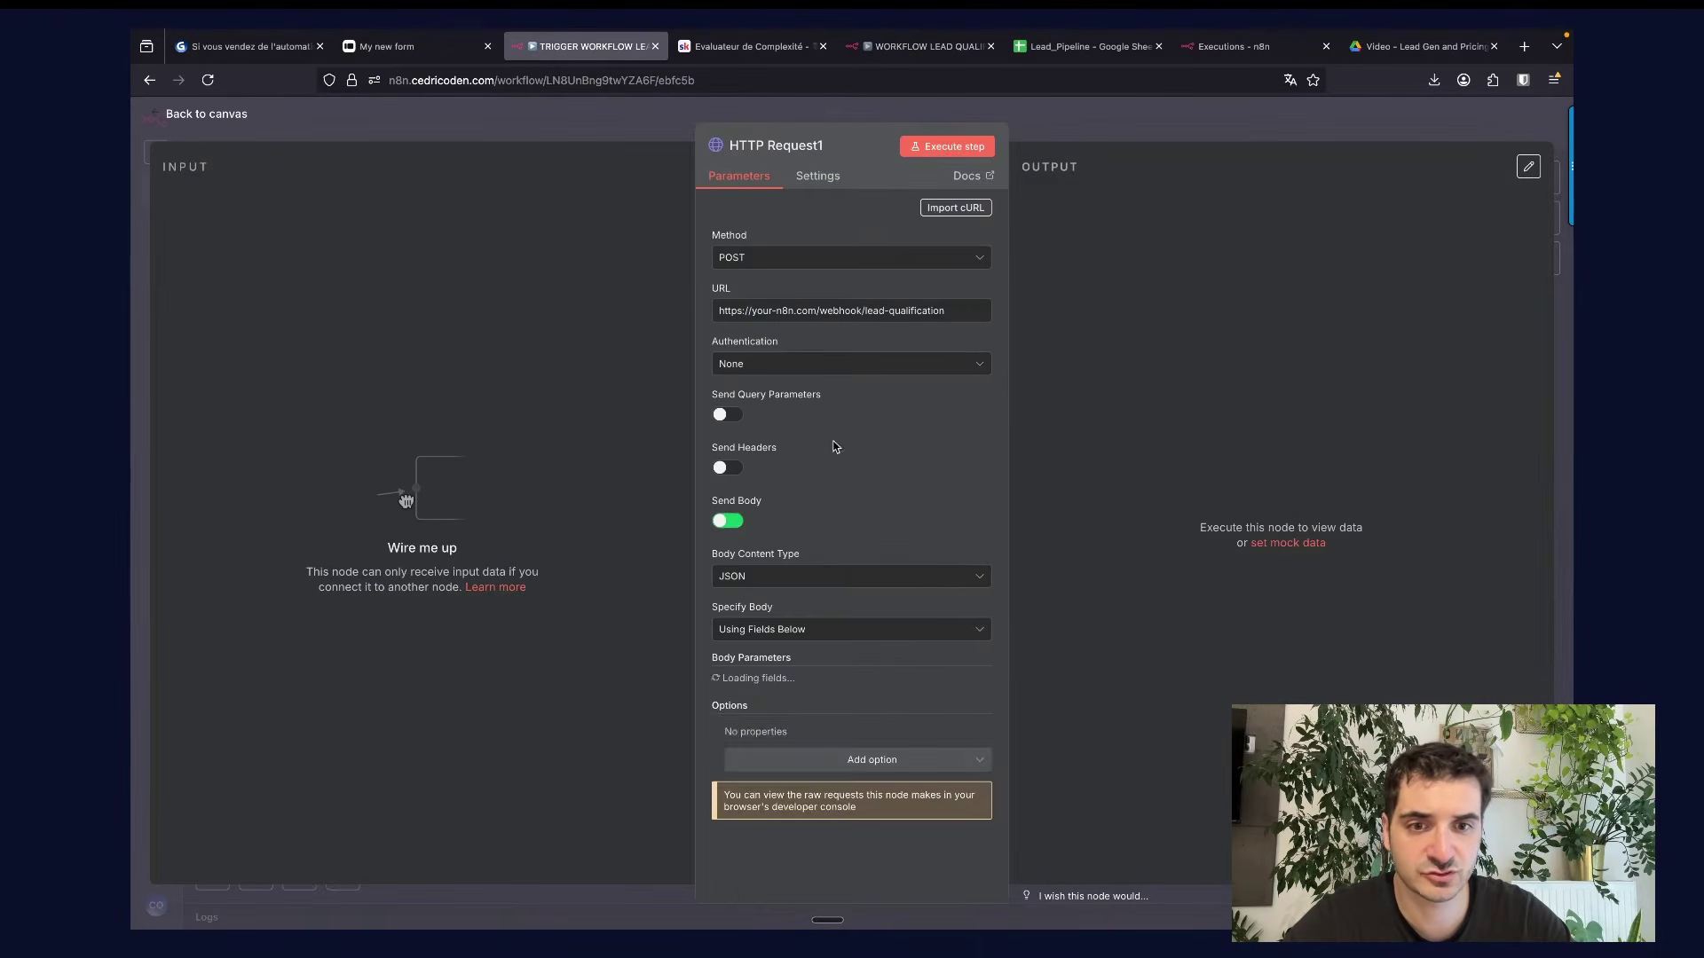
Inspect the imported request, delete the extra HTTP Request1 node, and open the Lead_Pipeline sheet.
scroll(839, 578, "down", 4)
scroll(840, 578, "down", 3)
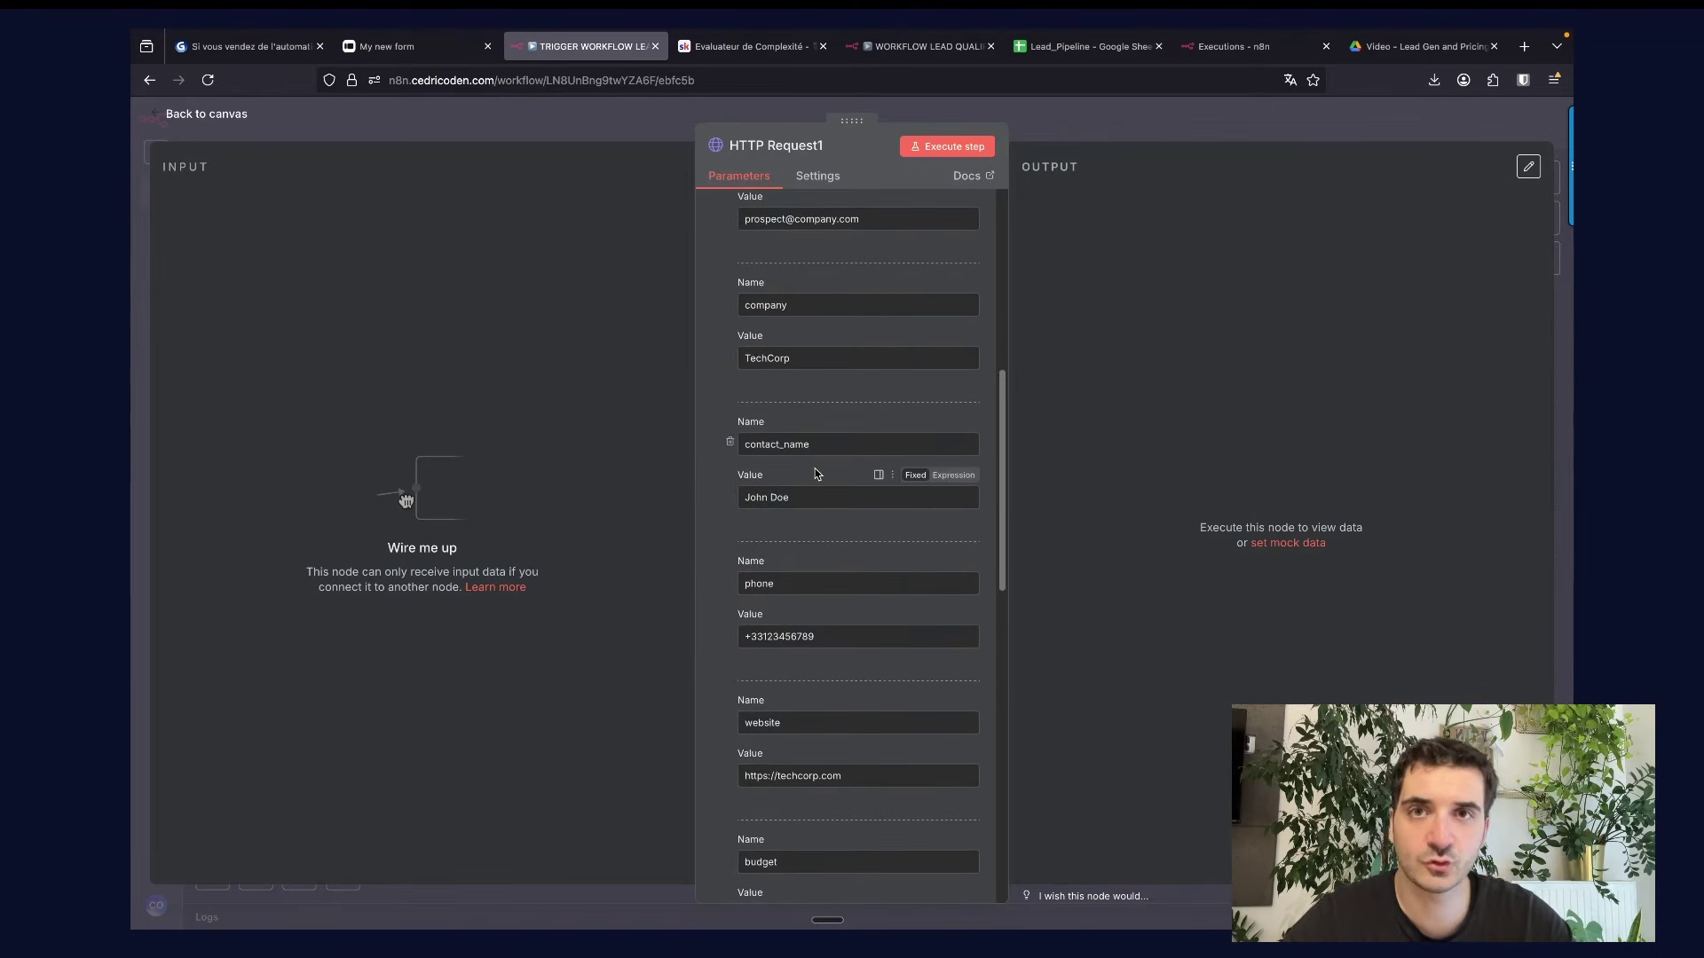
scroll(817, 474, "down", 4)
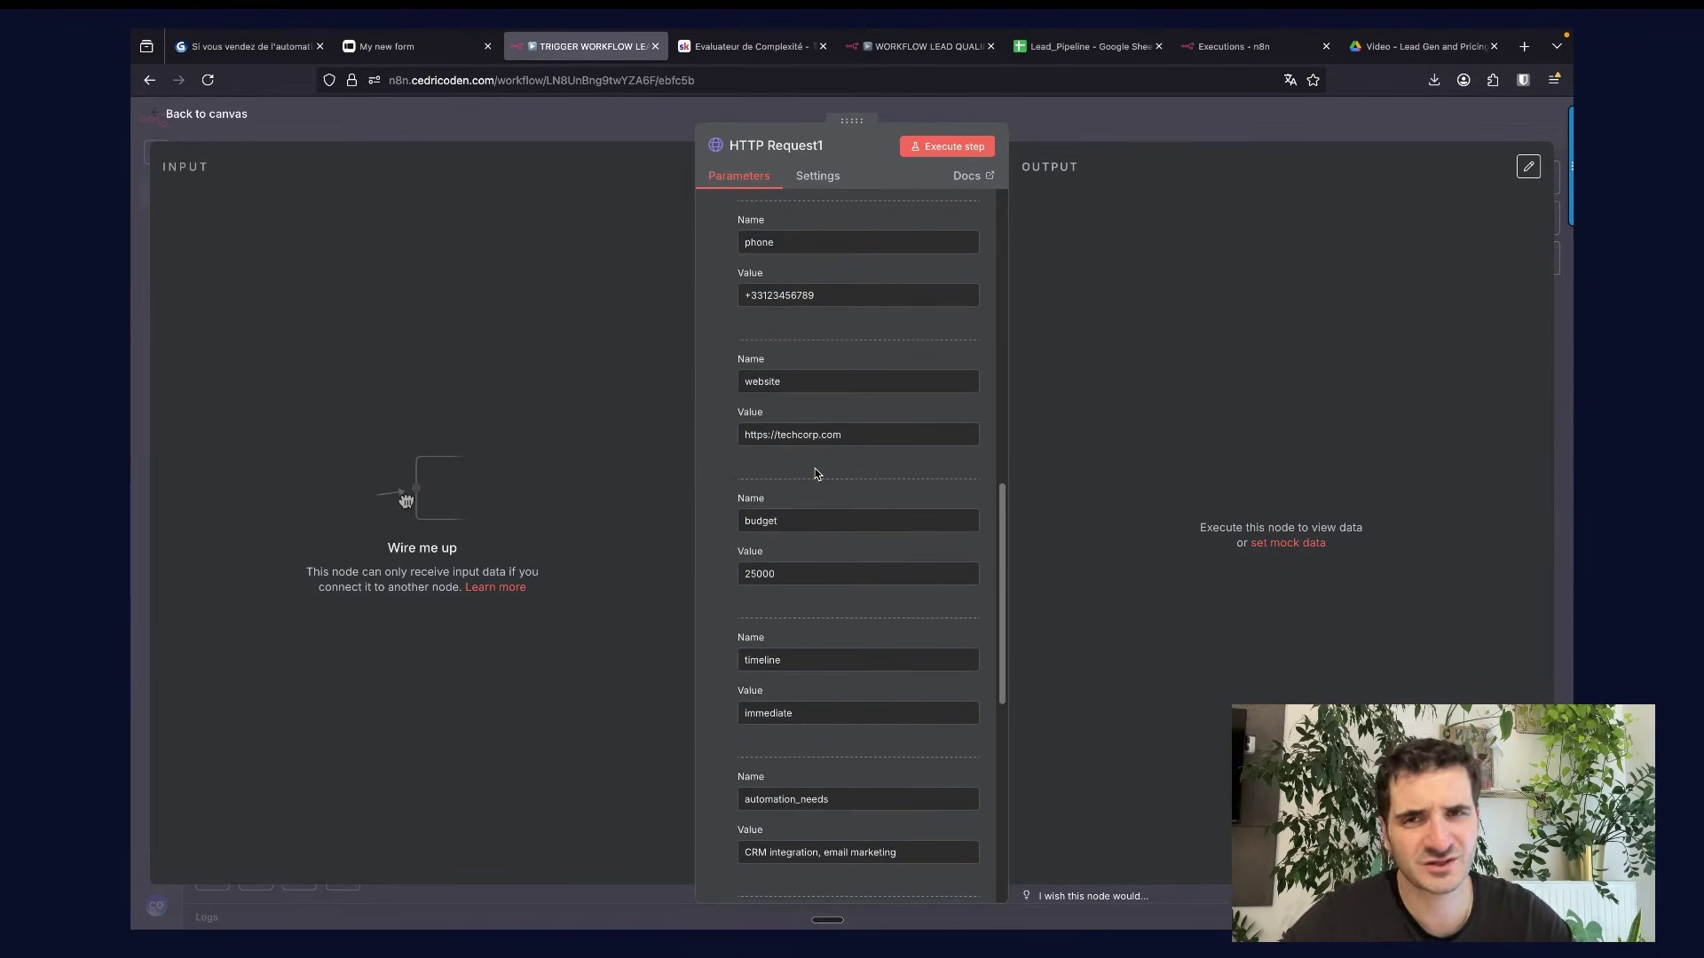
scroll(817, 474, "down", 6)
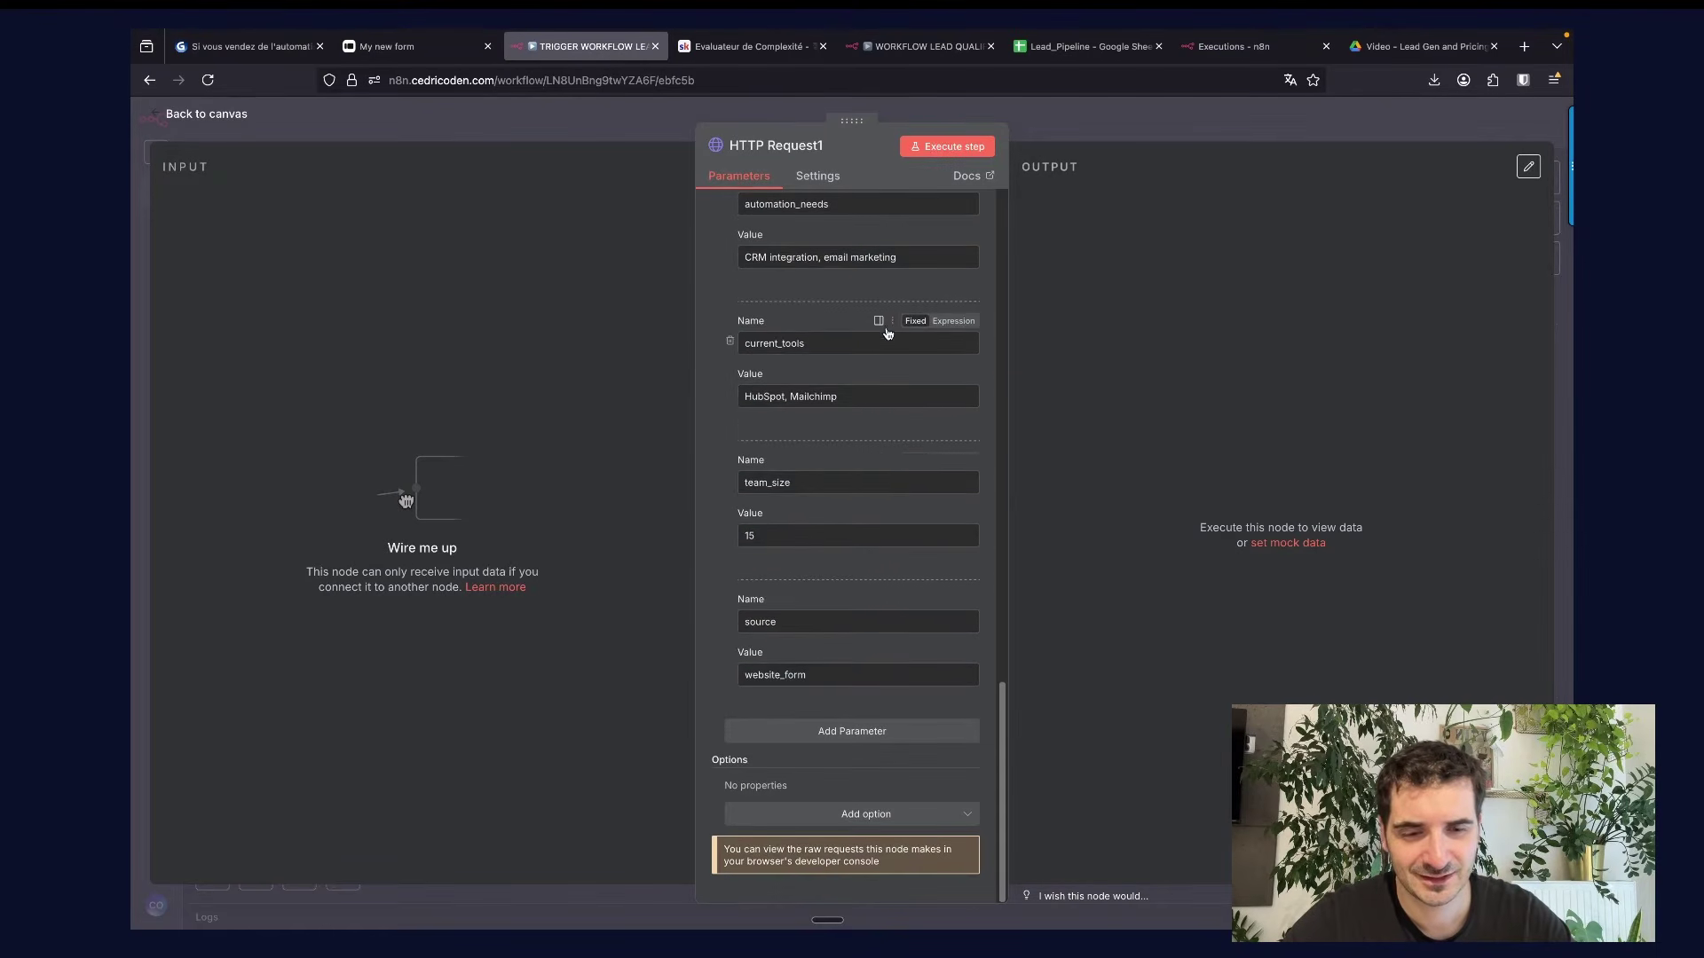
scroll(887, 328, "up", 10)
left_click(1105, 119)
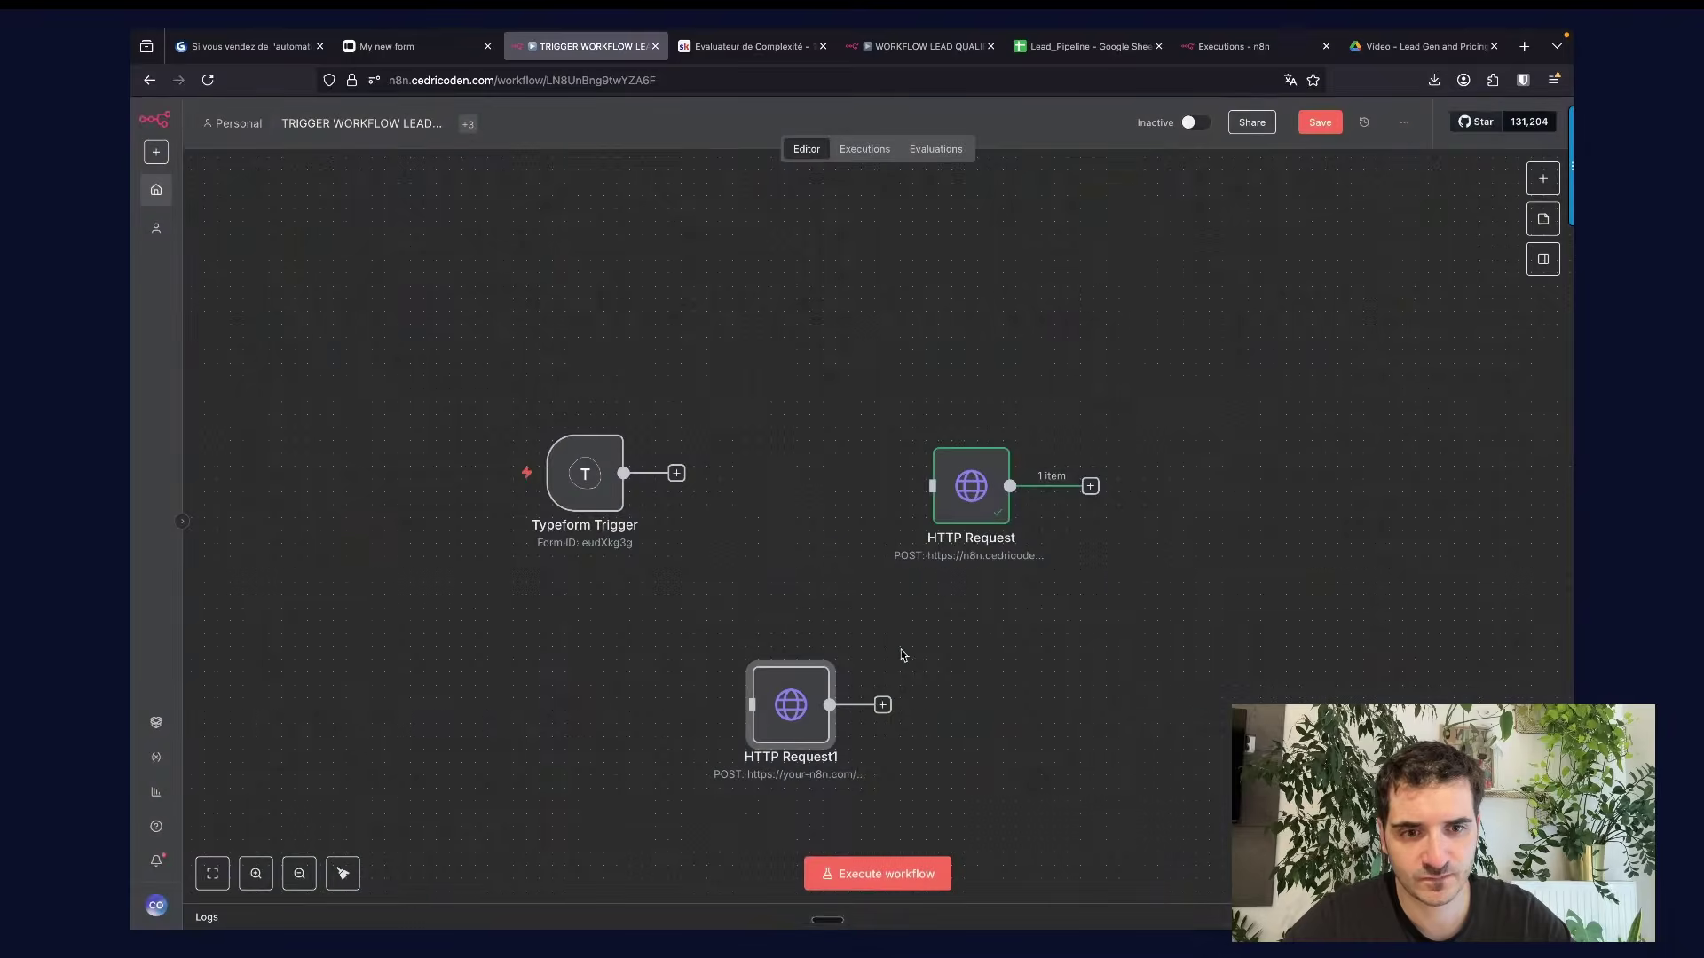
left_click(798, 648)
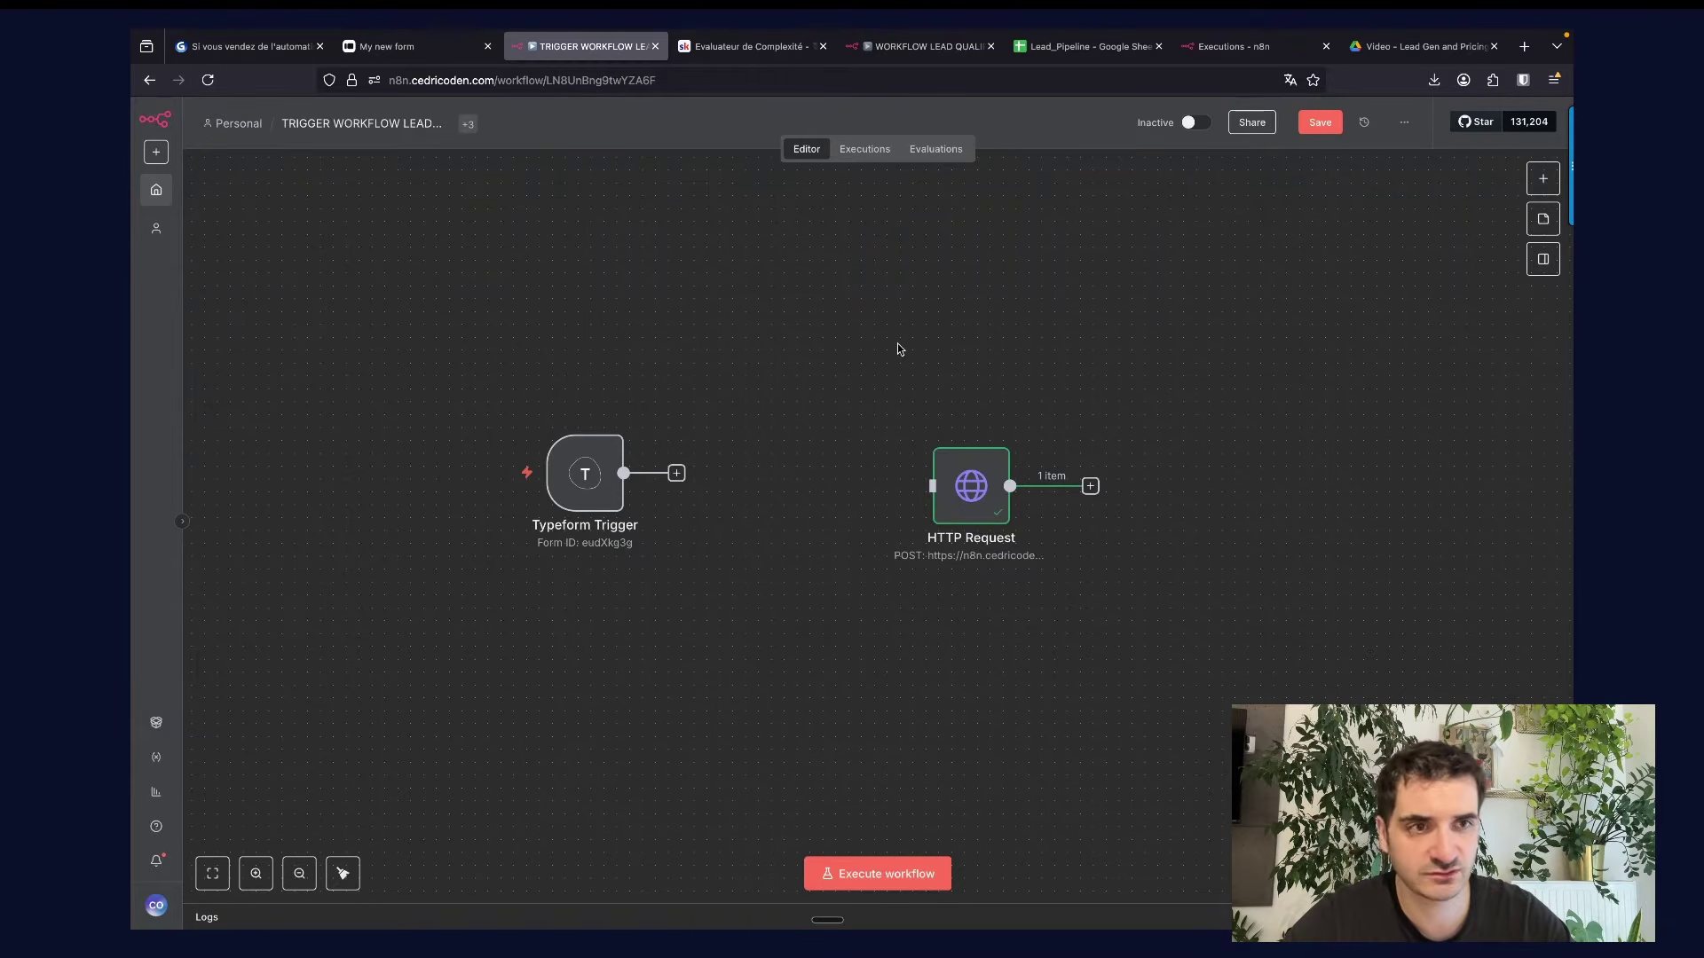
left_click(850, 51)
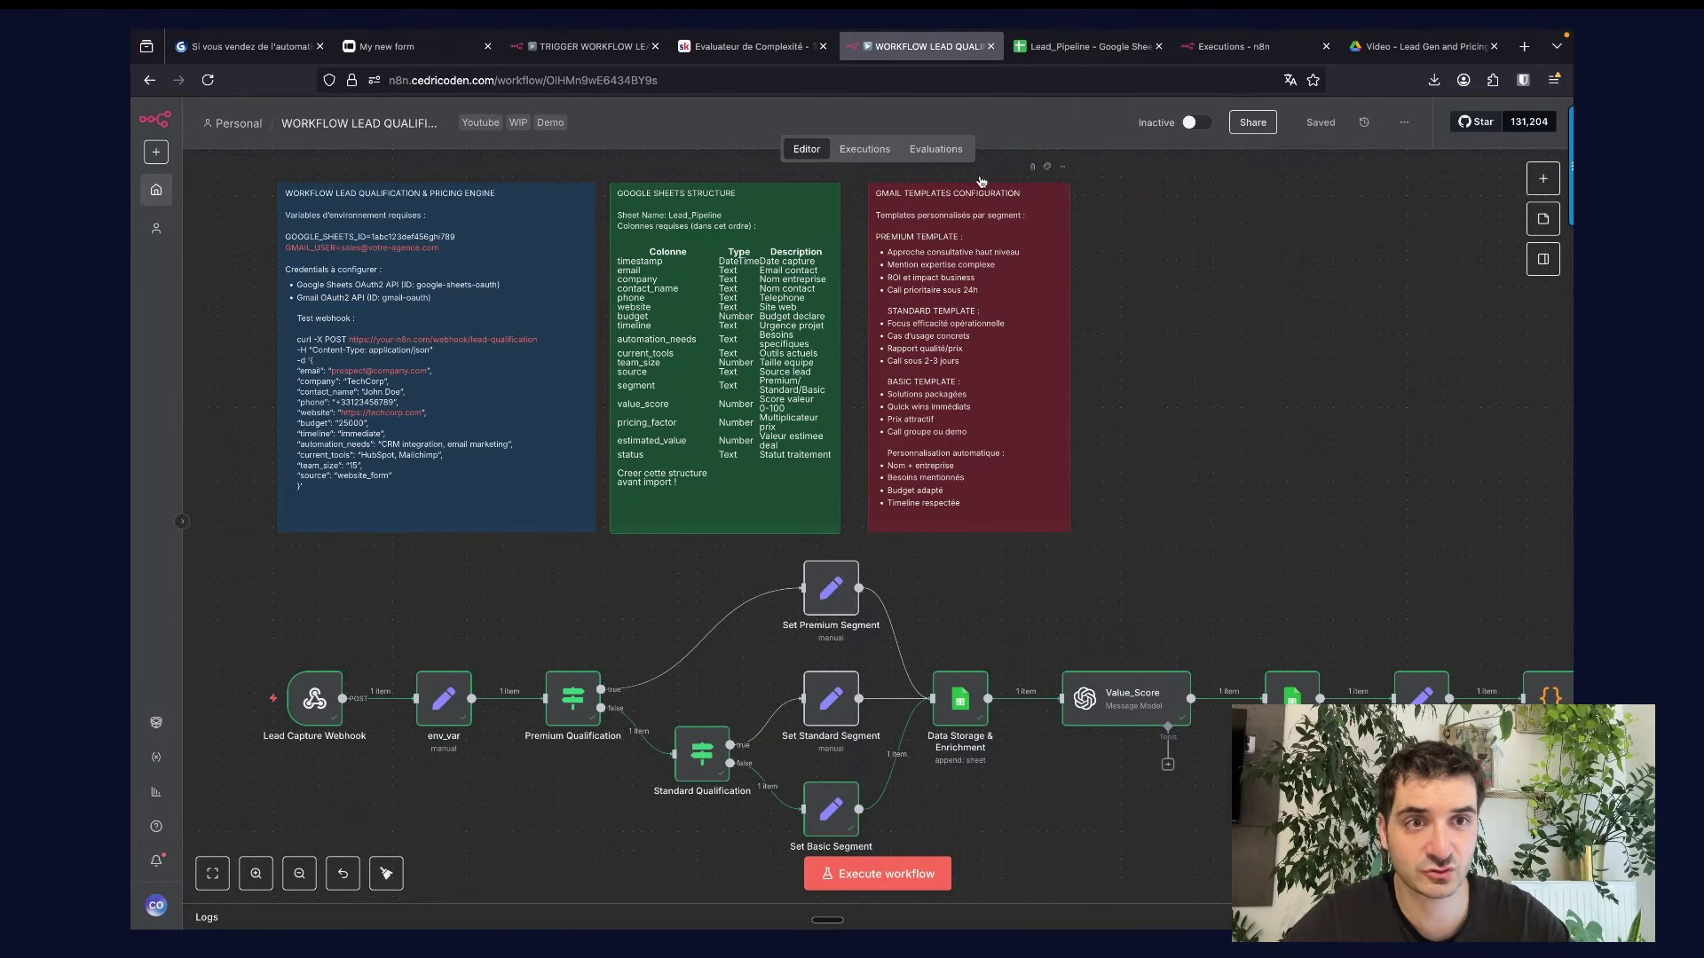
left_click(1060, 47)
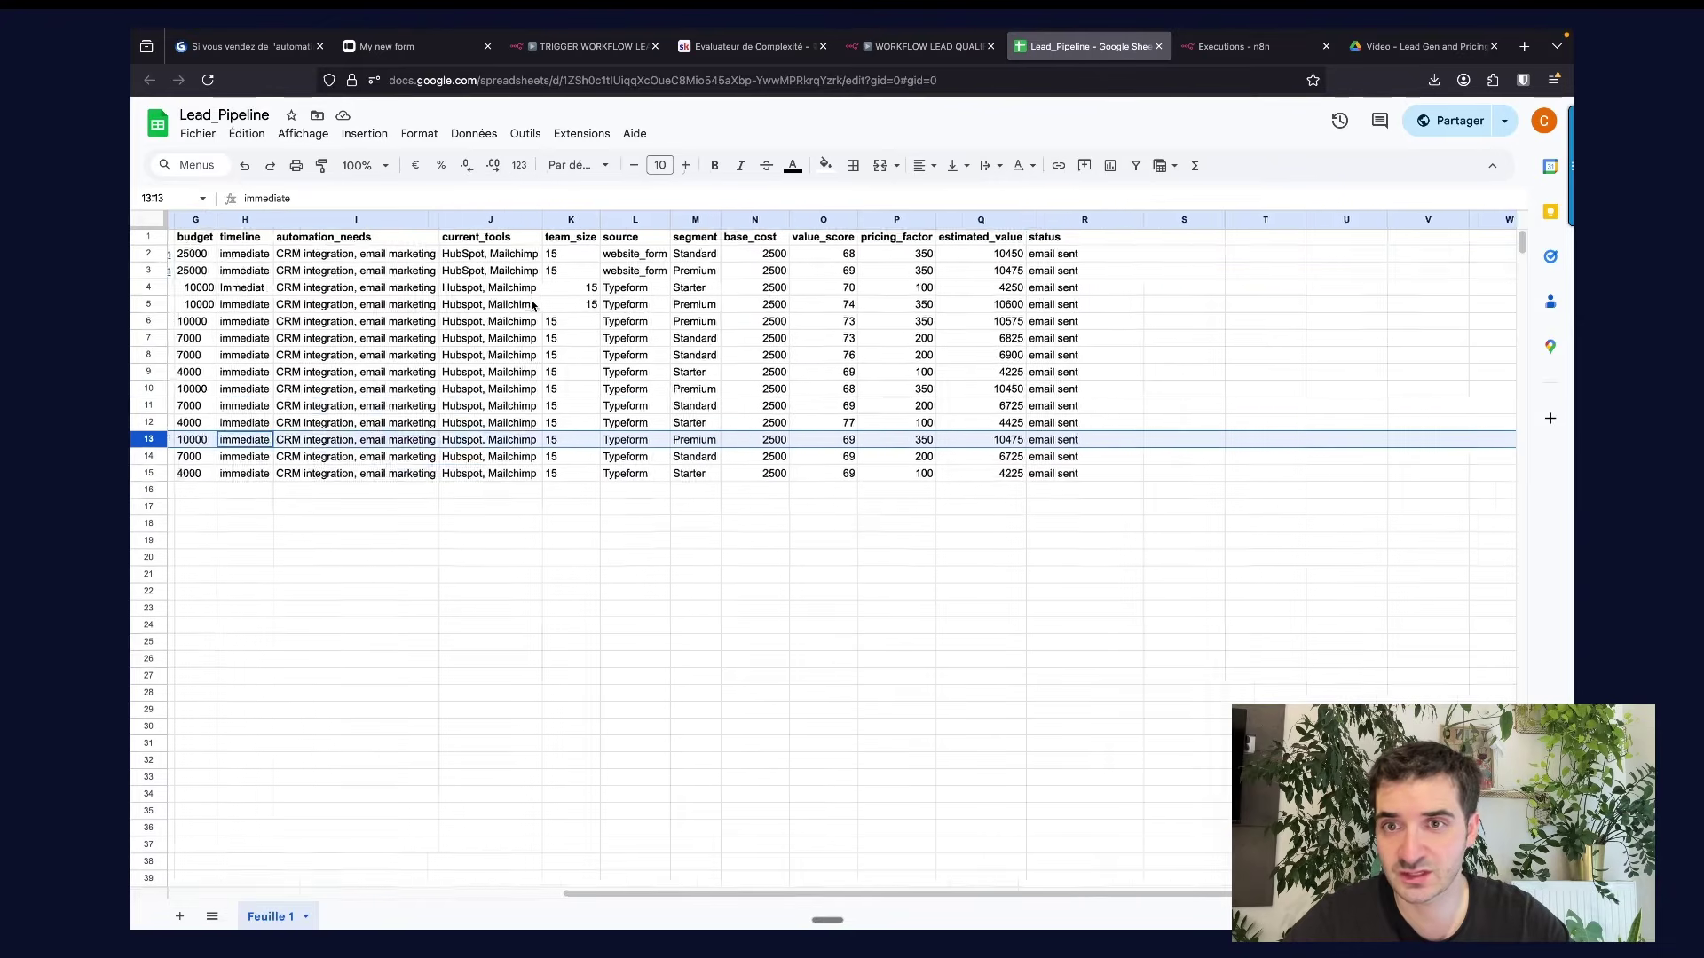
Review the lead columns: email, company, contact_name, phone, current_tools, team_size and source.
scroll(532, 305, "left", 10)
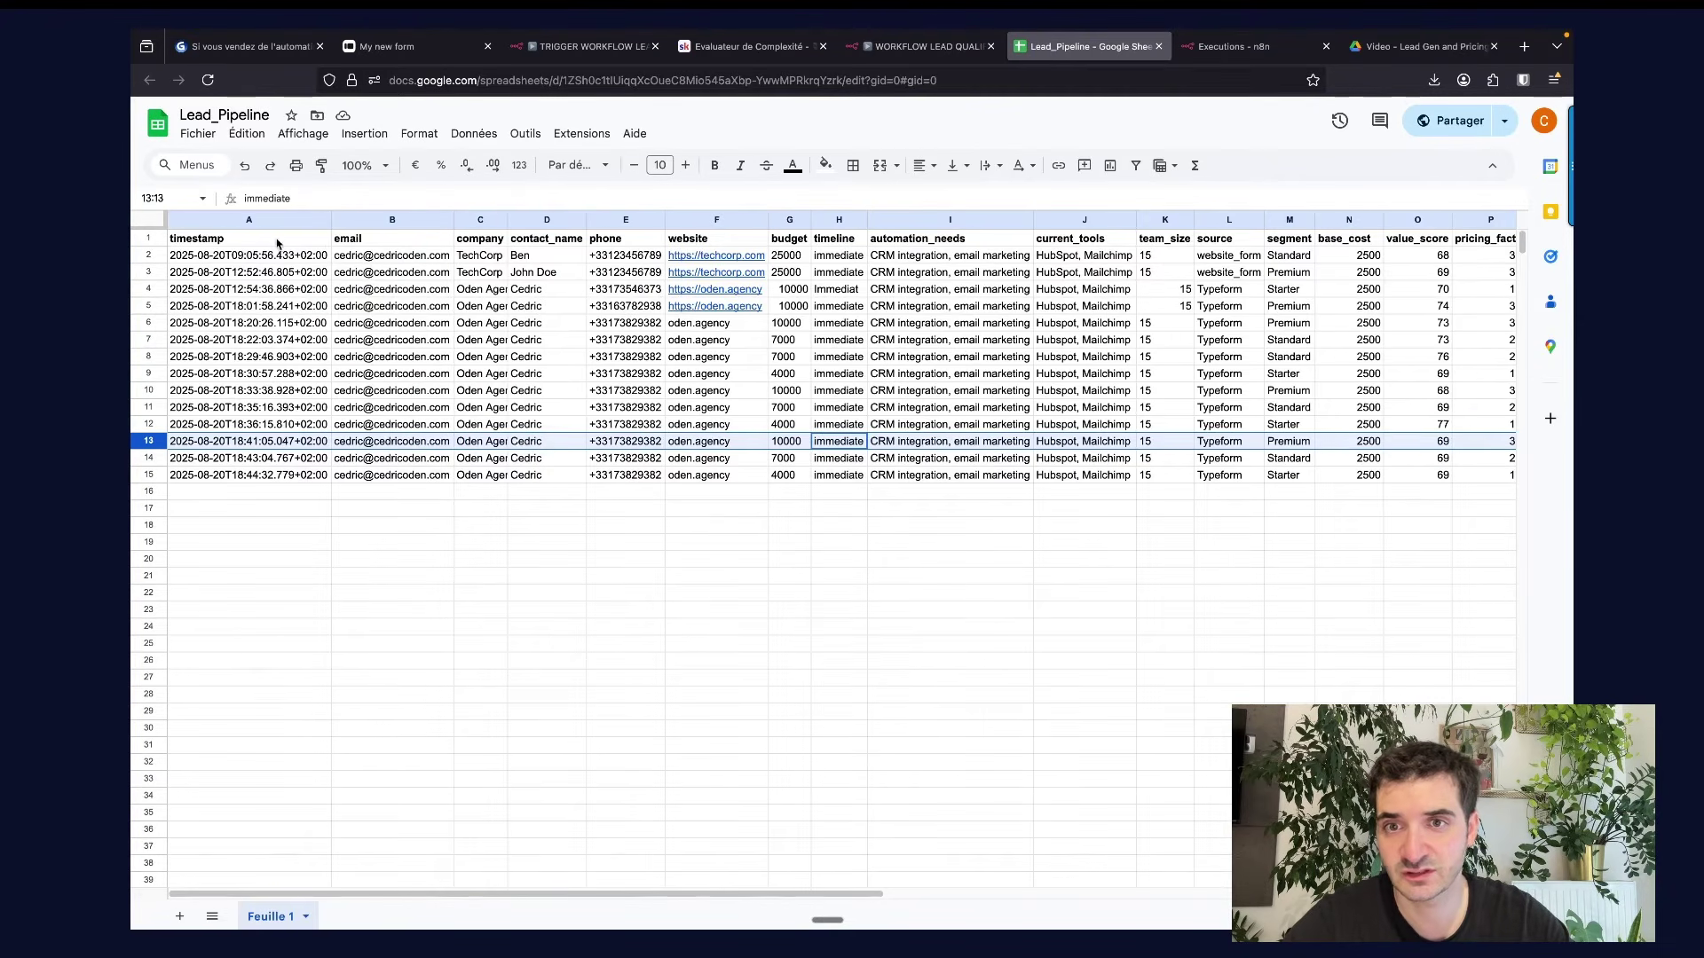
left_click(423, 239)
left_click(479, 239)
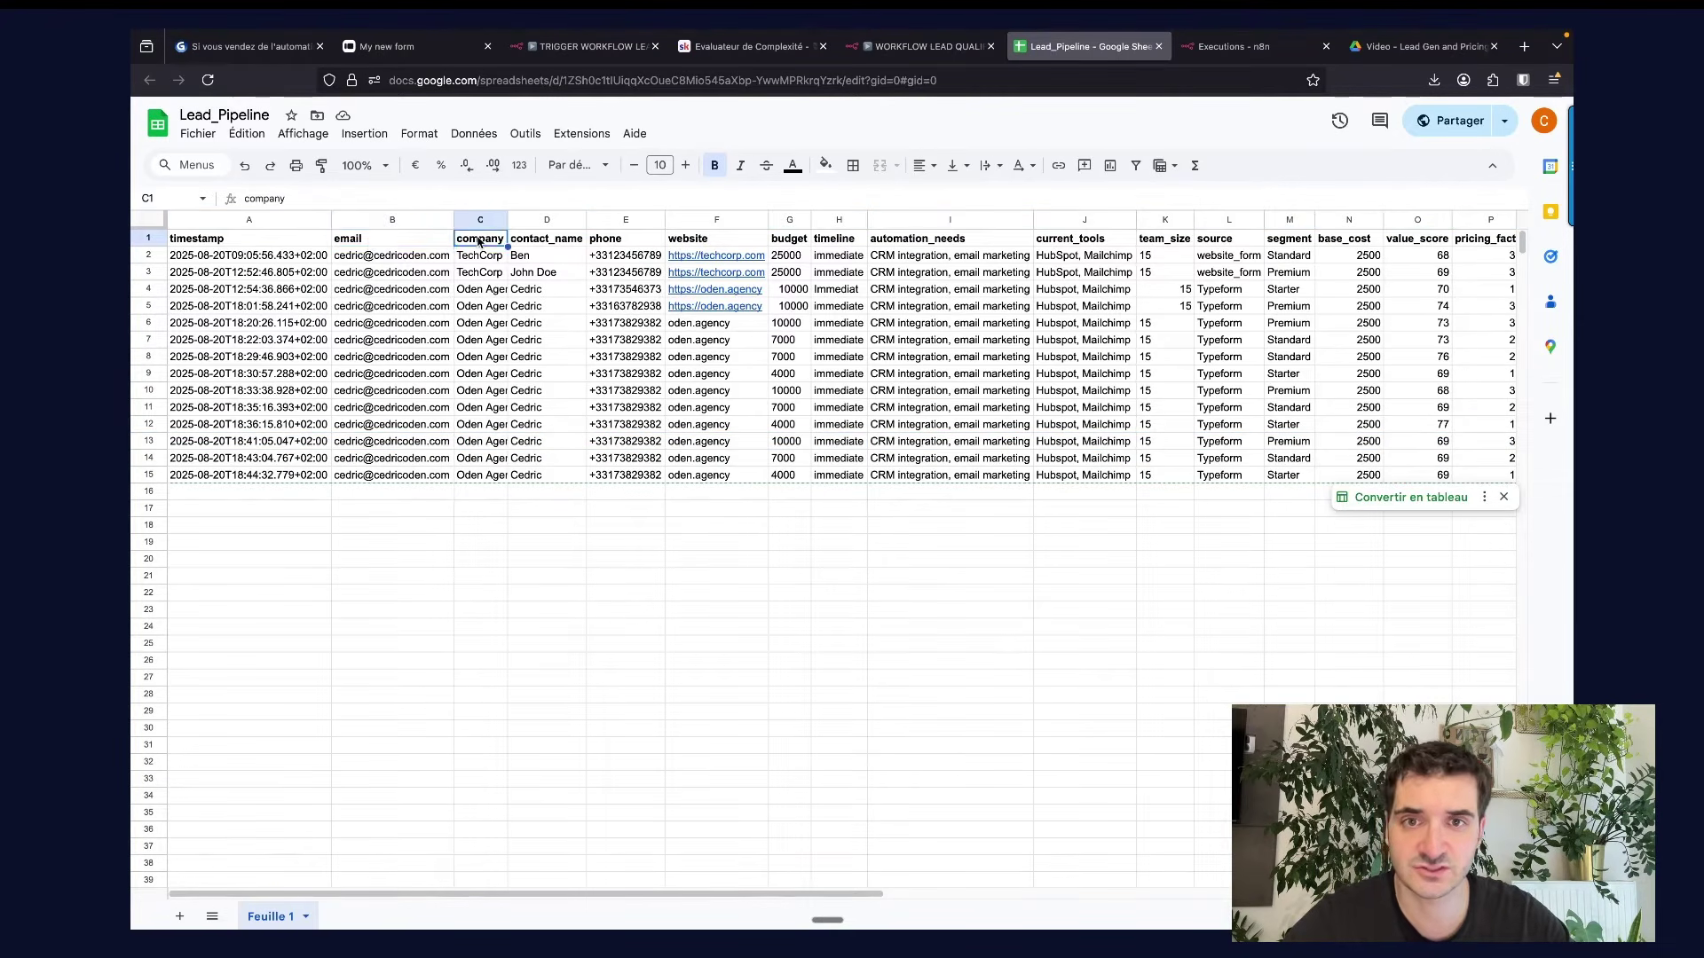
left_click(530, 240)
left_click(626, 240)
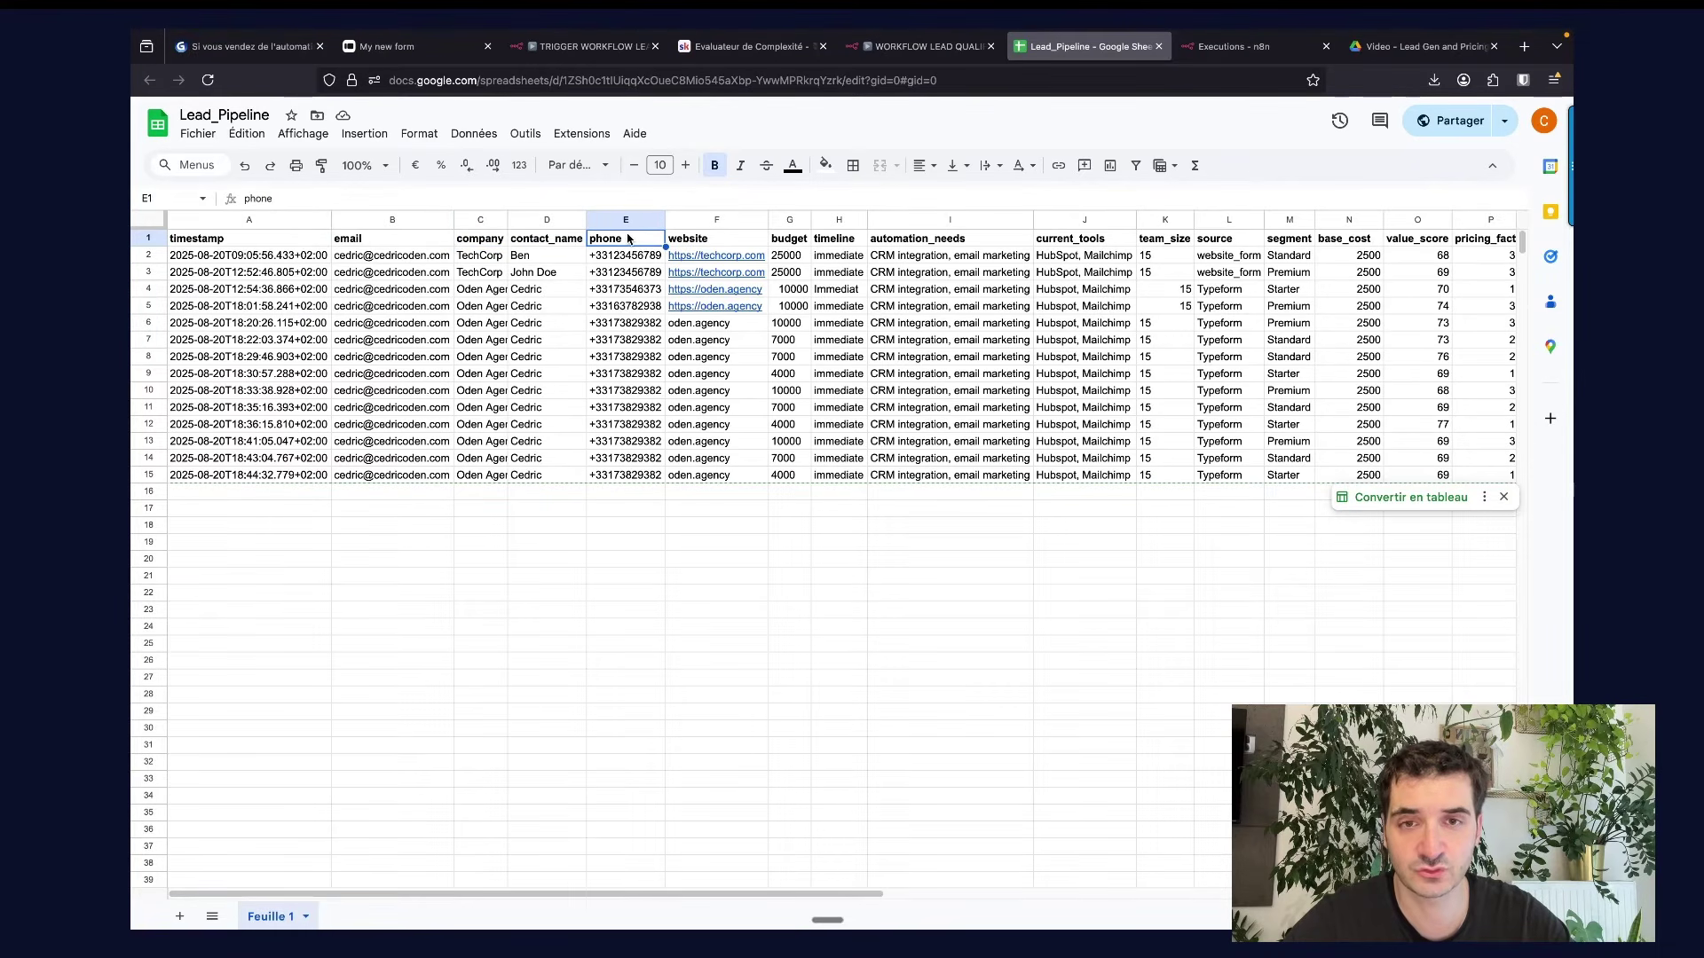
scroll(627, 238, "right", 5)
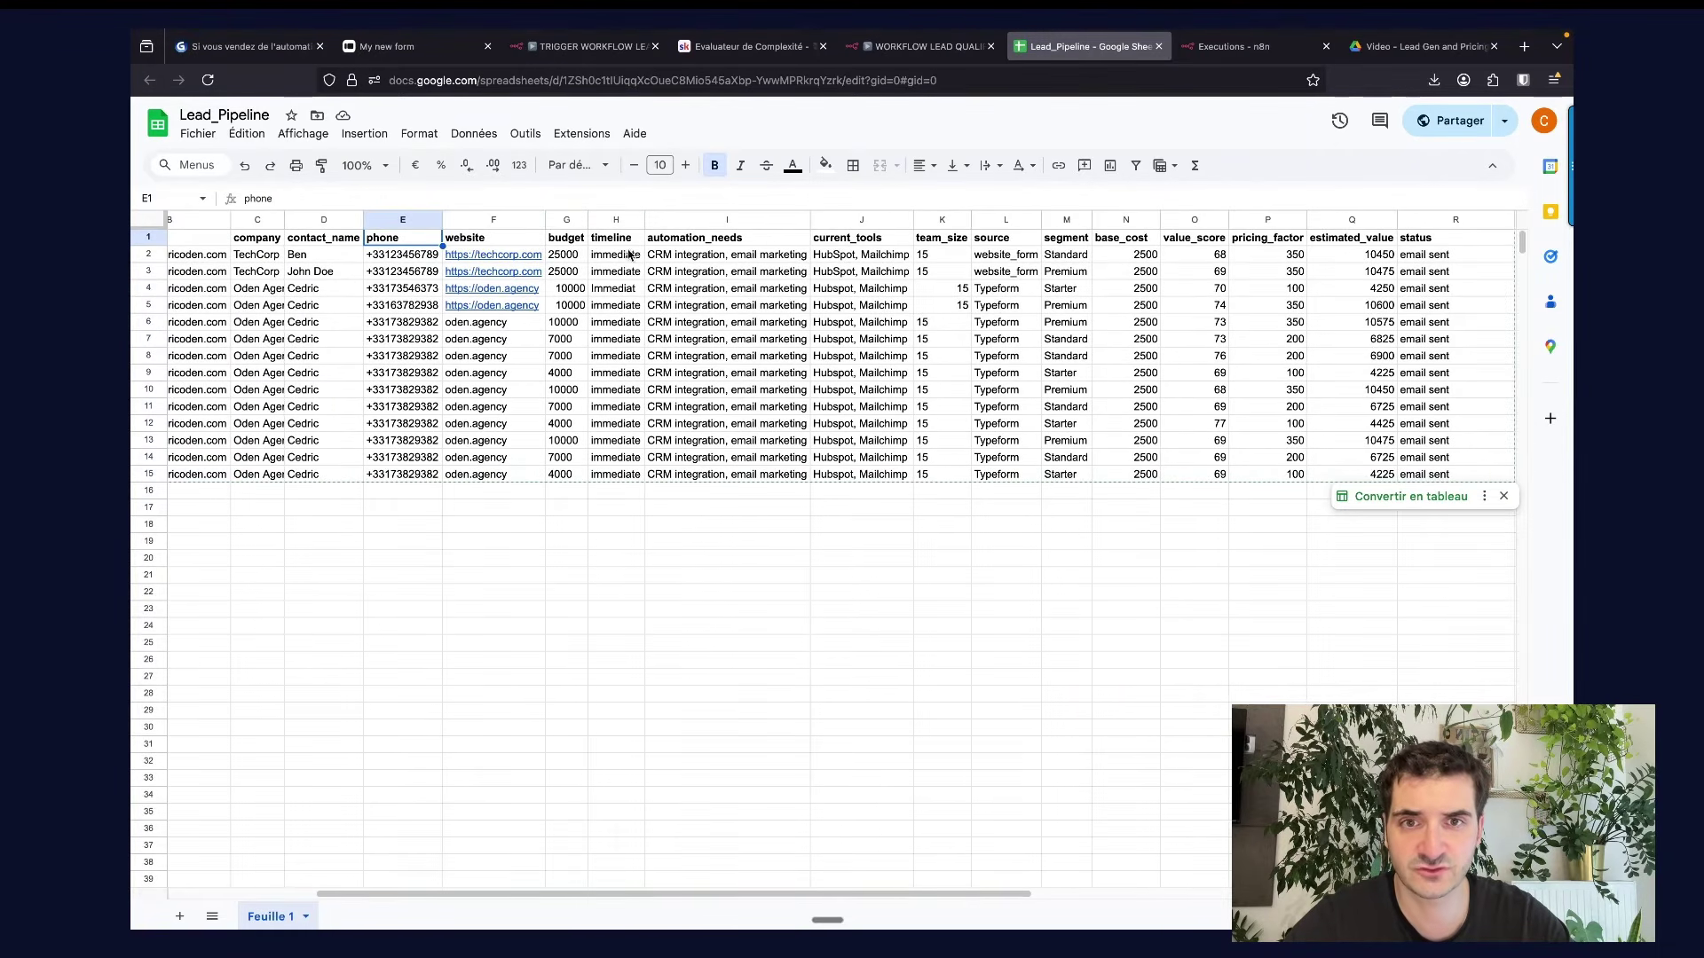
scroll(641, 244, "right", 3)
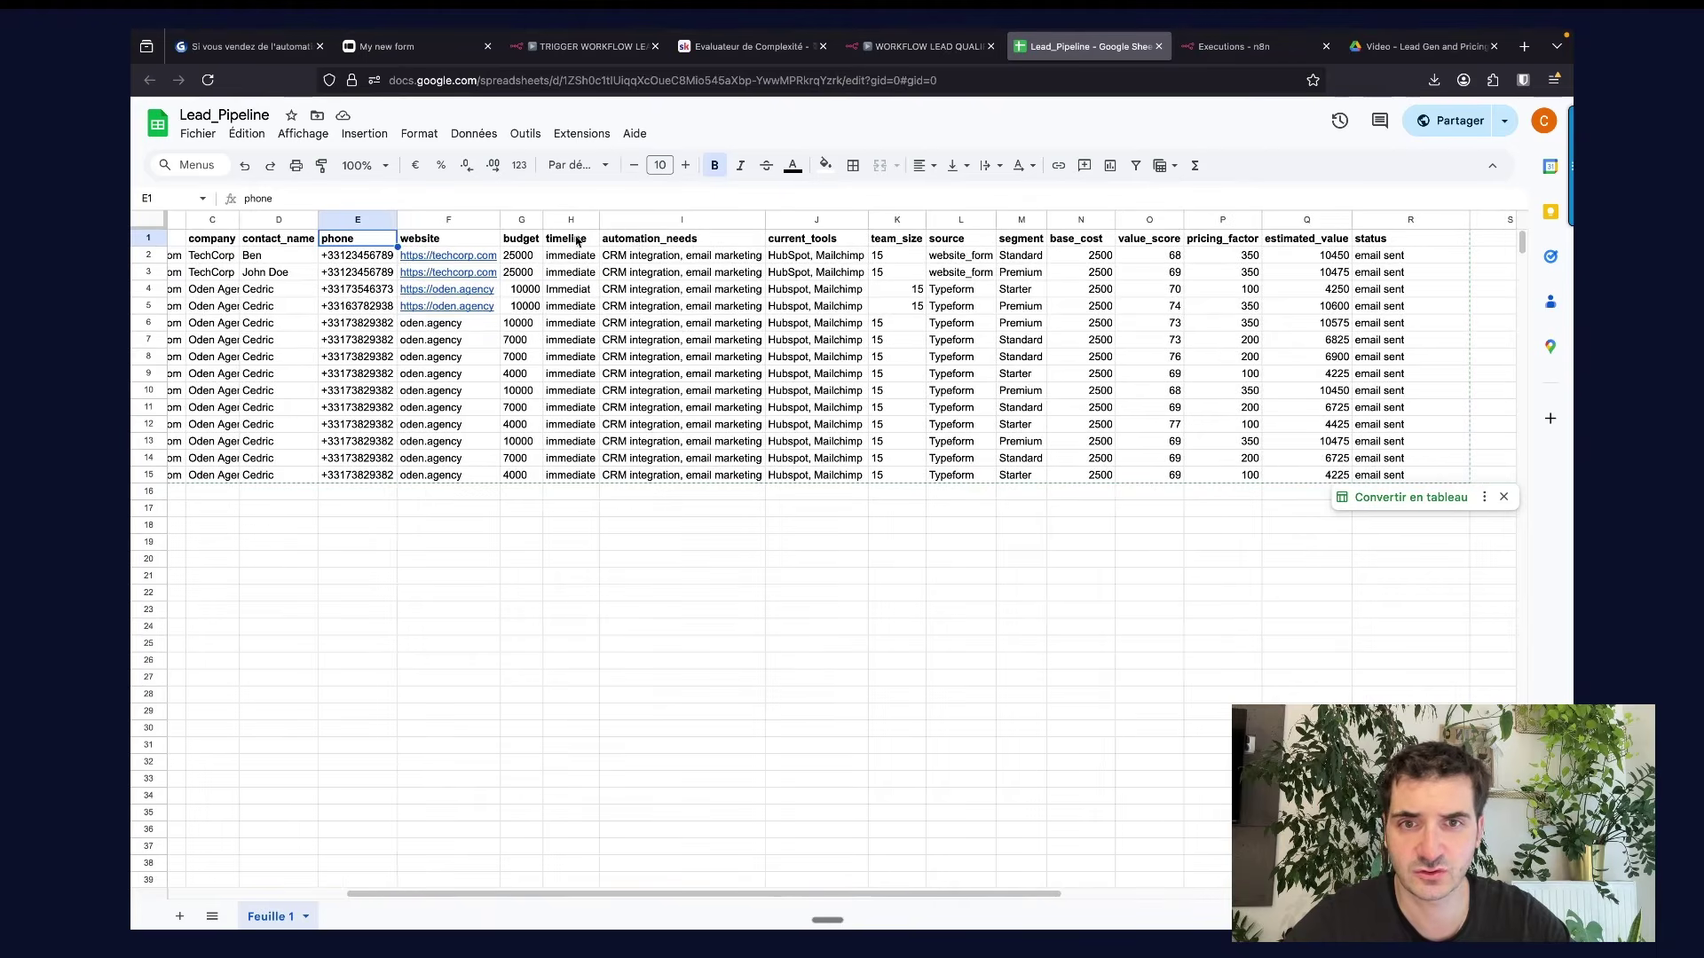
scroll(636, 242, "right", 4)
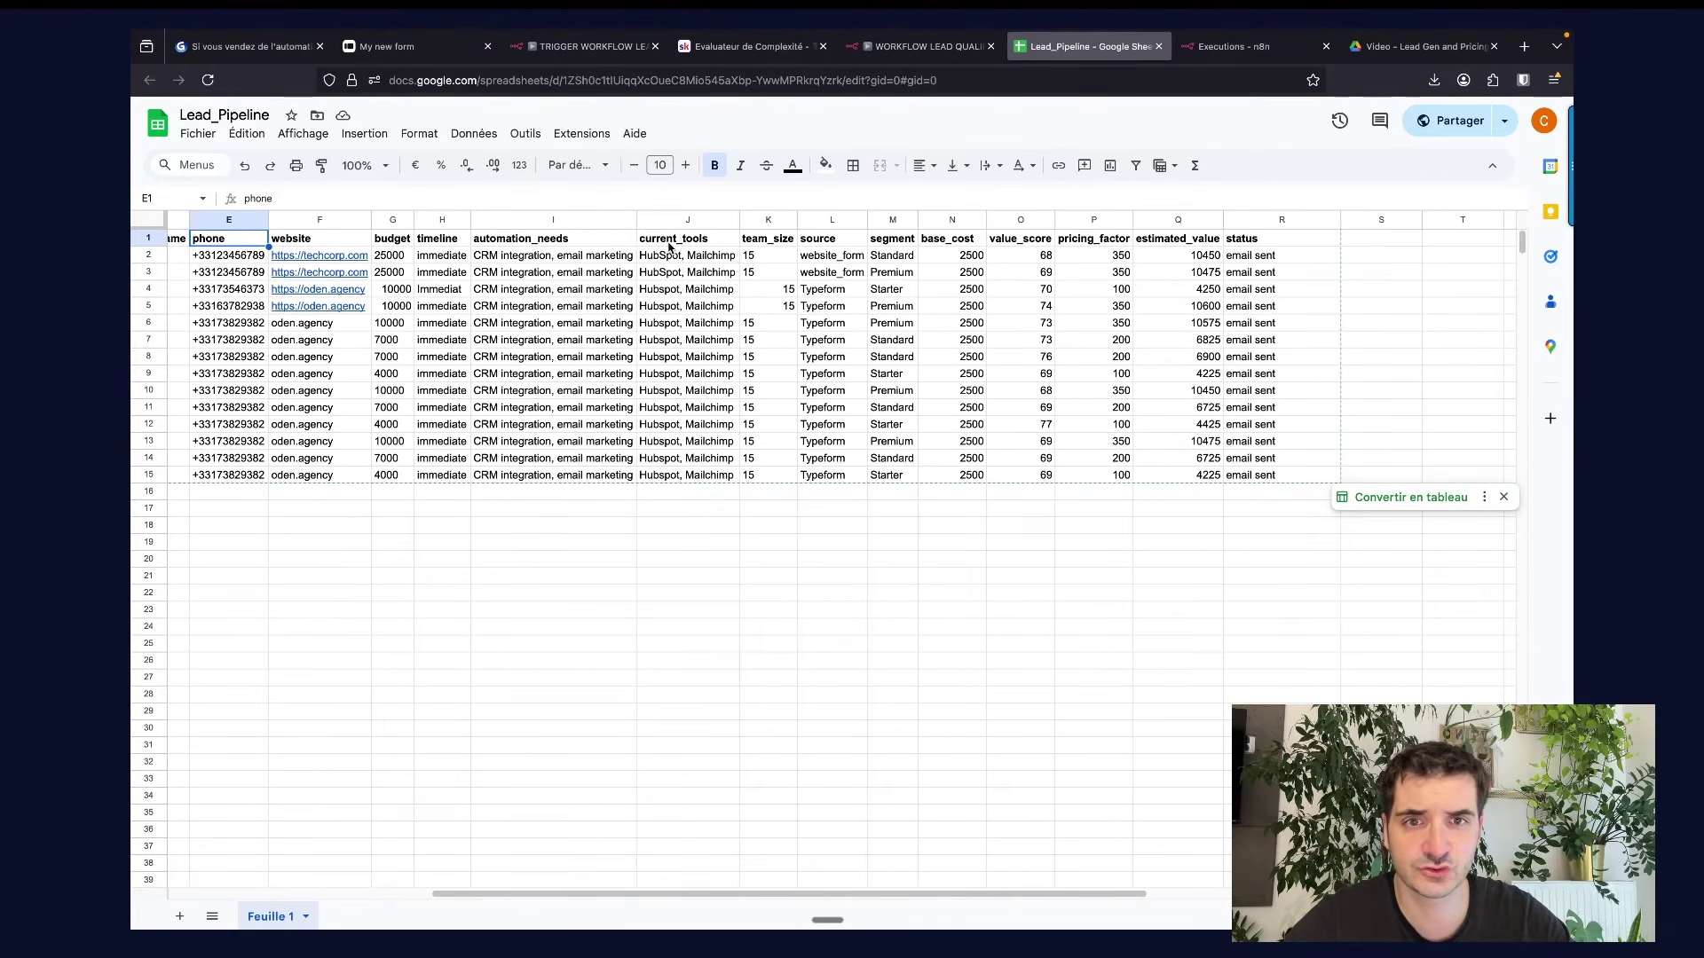
left_click(670, 244)
left_click(773, 240)
left_click(831, 241)
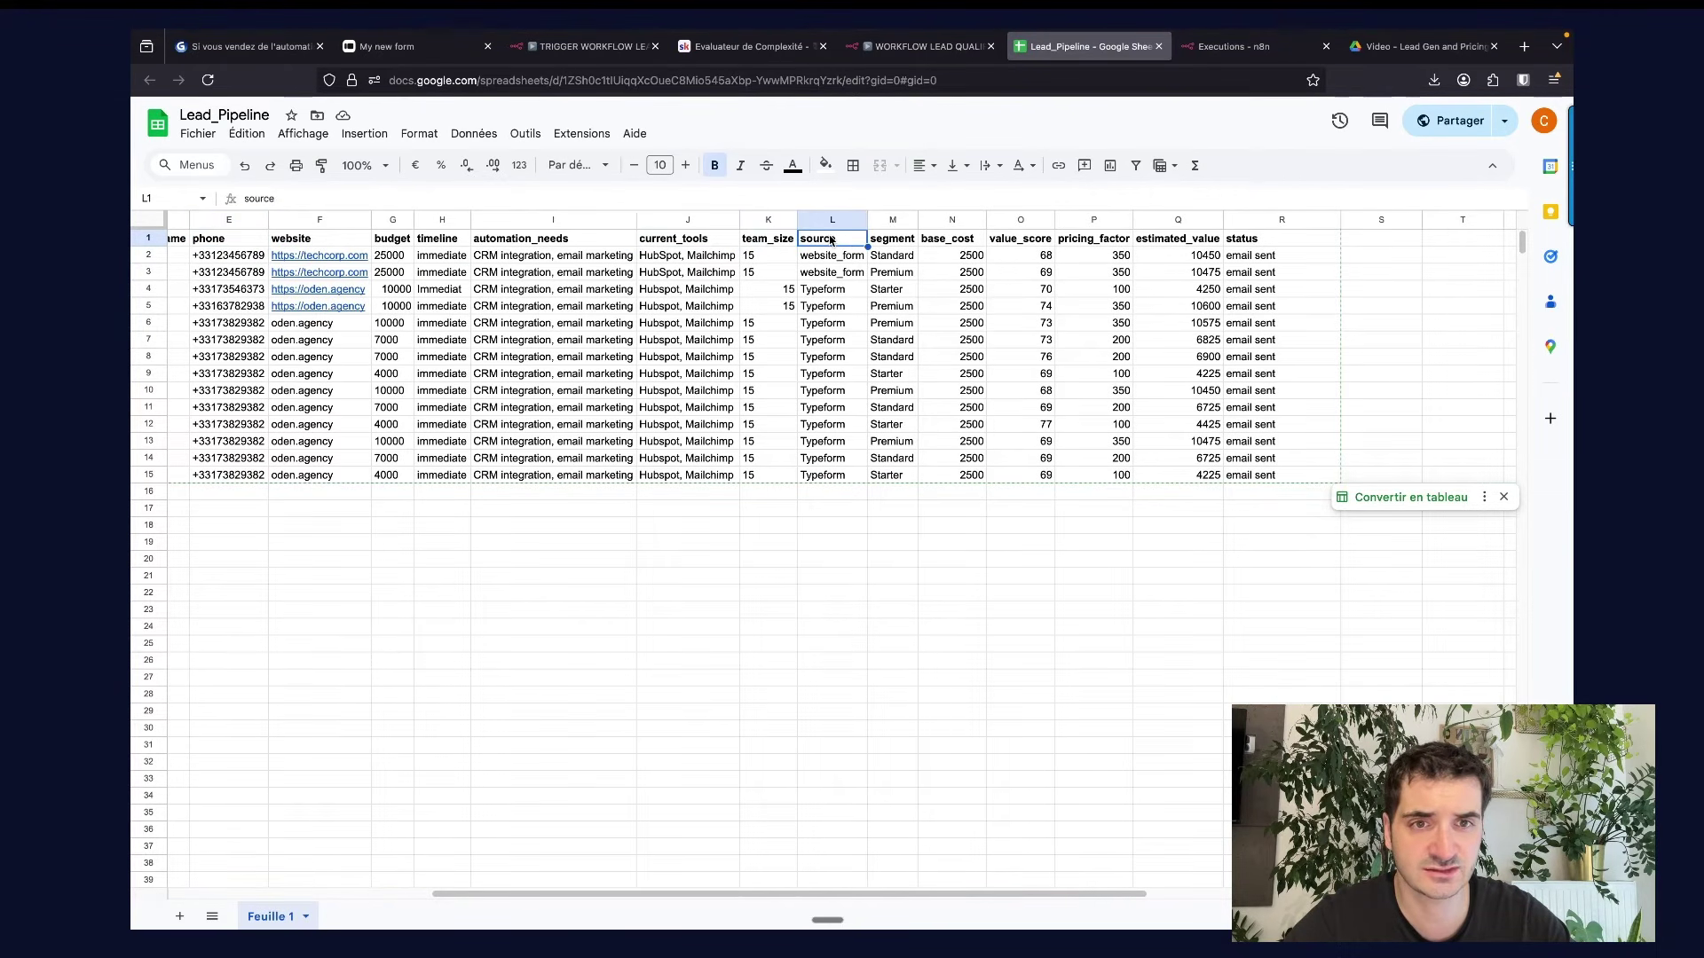
Check segment, base_cost, value_score, pricing_factor and estimated_value columns, then open n8n's Premium Qualification node.
scroll(831, 241, "right", 5)
scroll(831, 240, "right", 1)
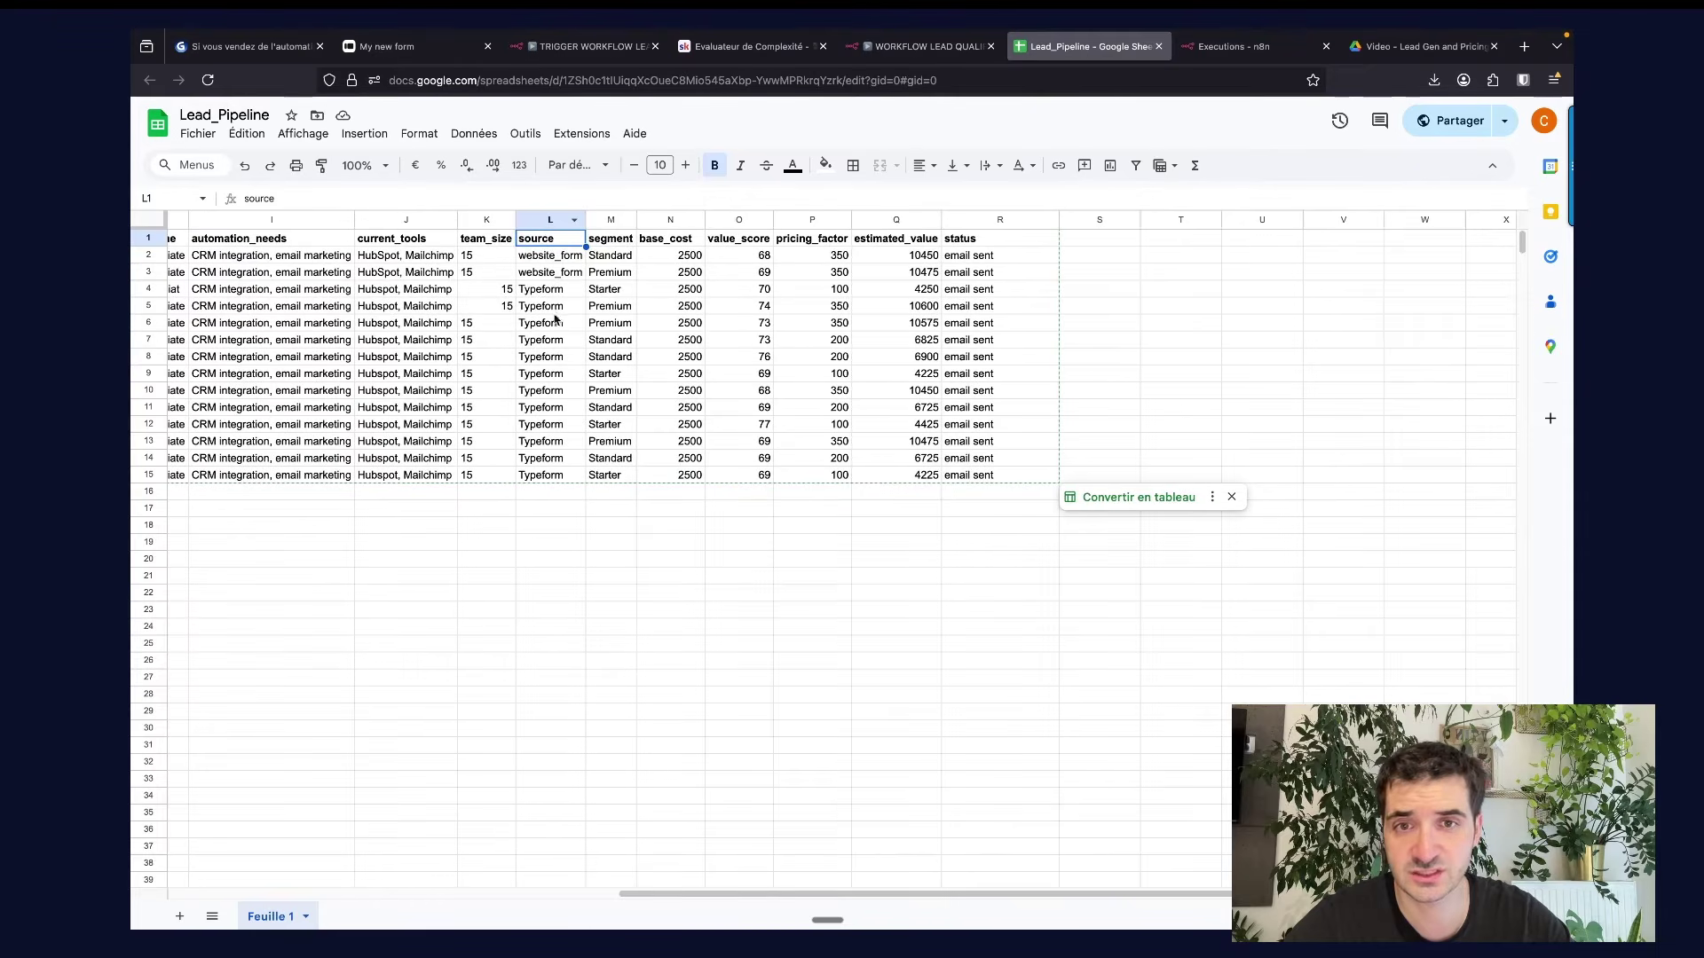
left_click(629, 245)
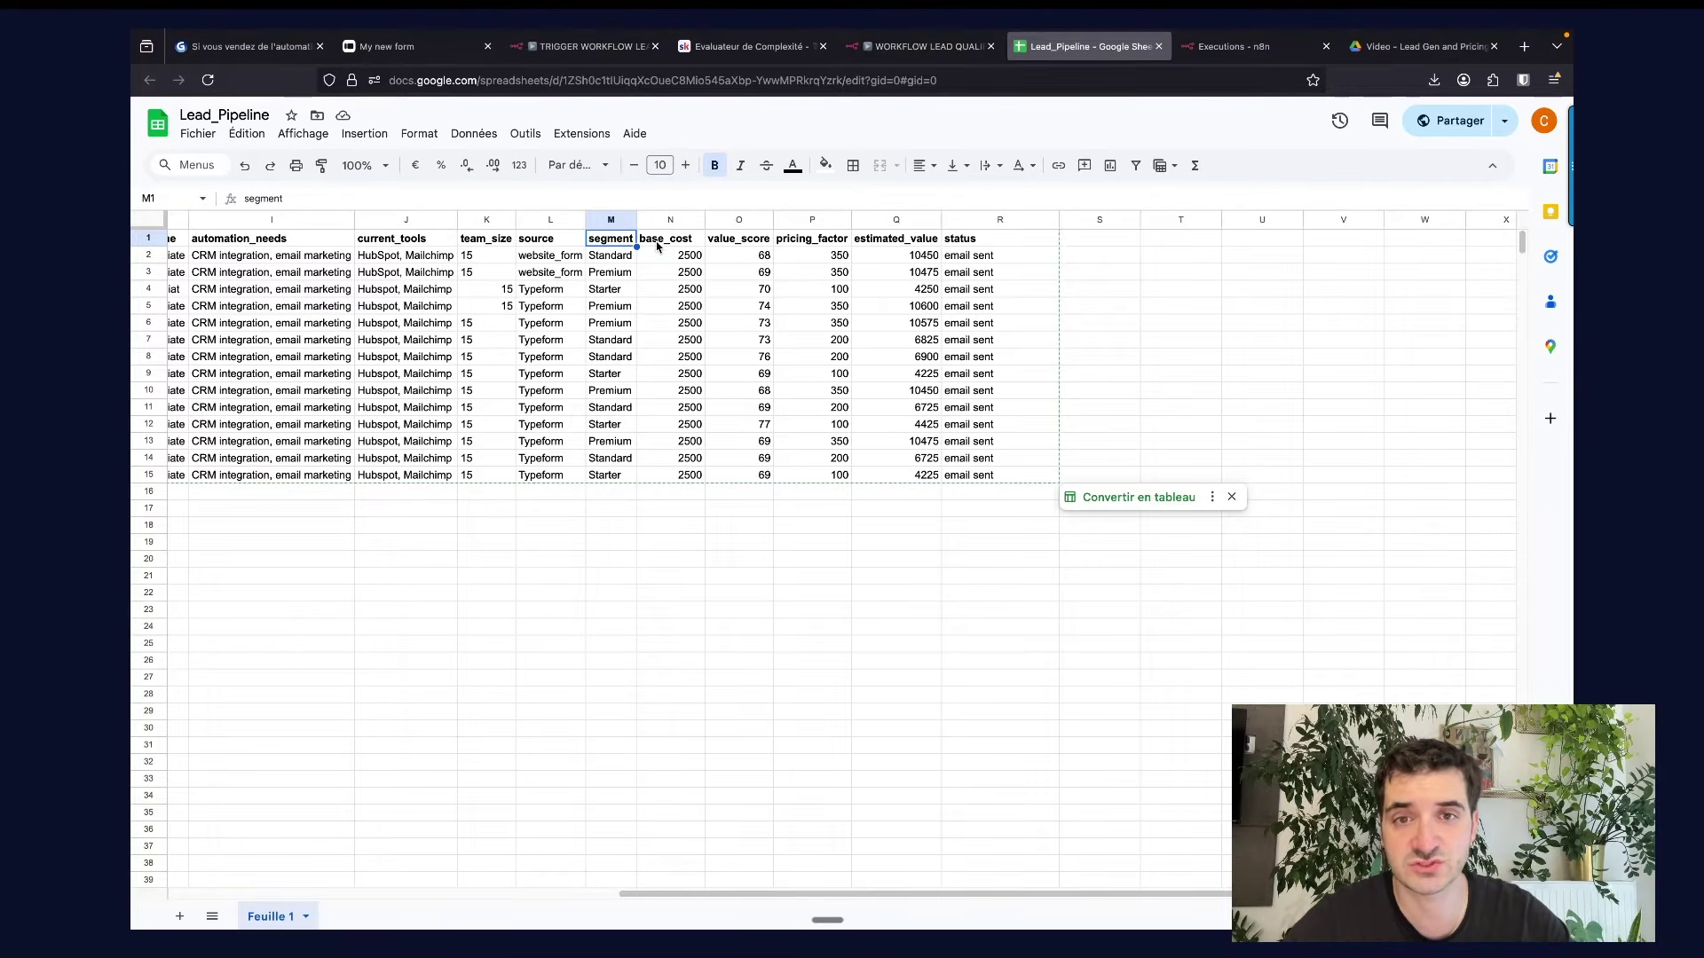
left_click(680, 241)
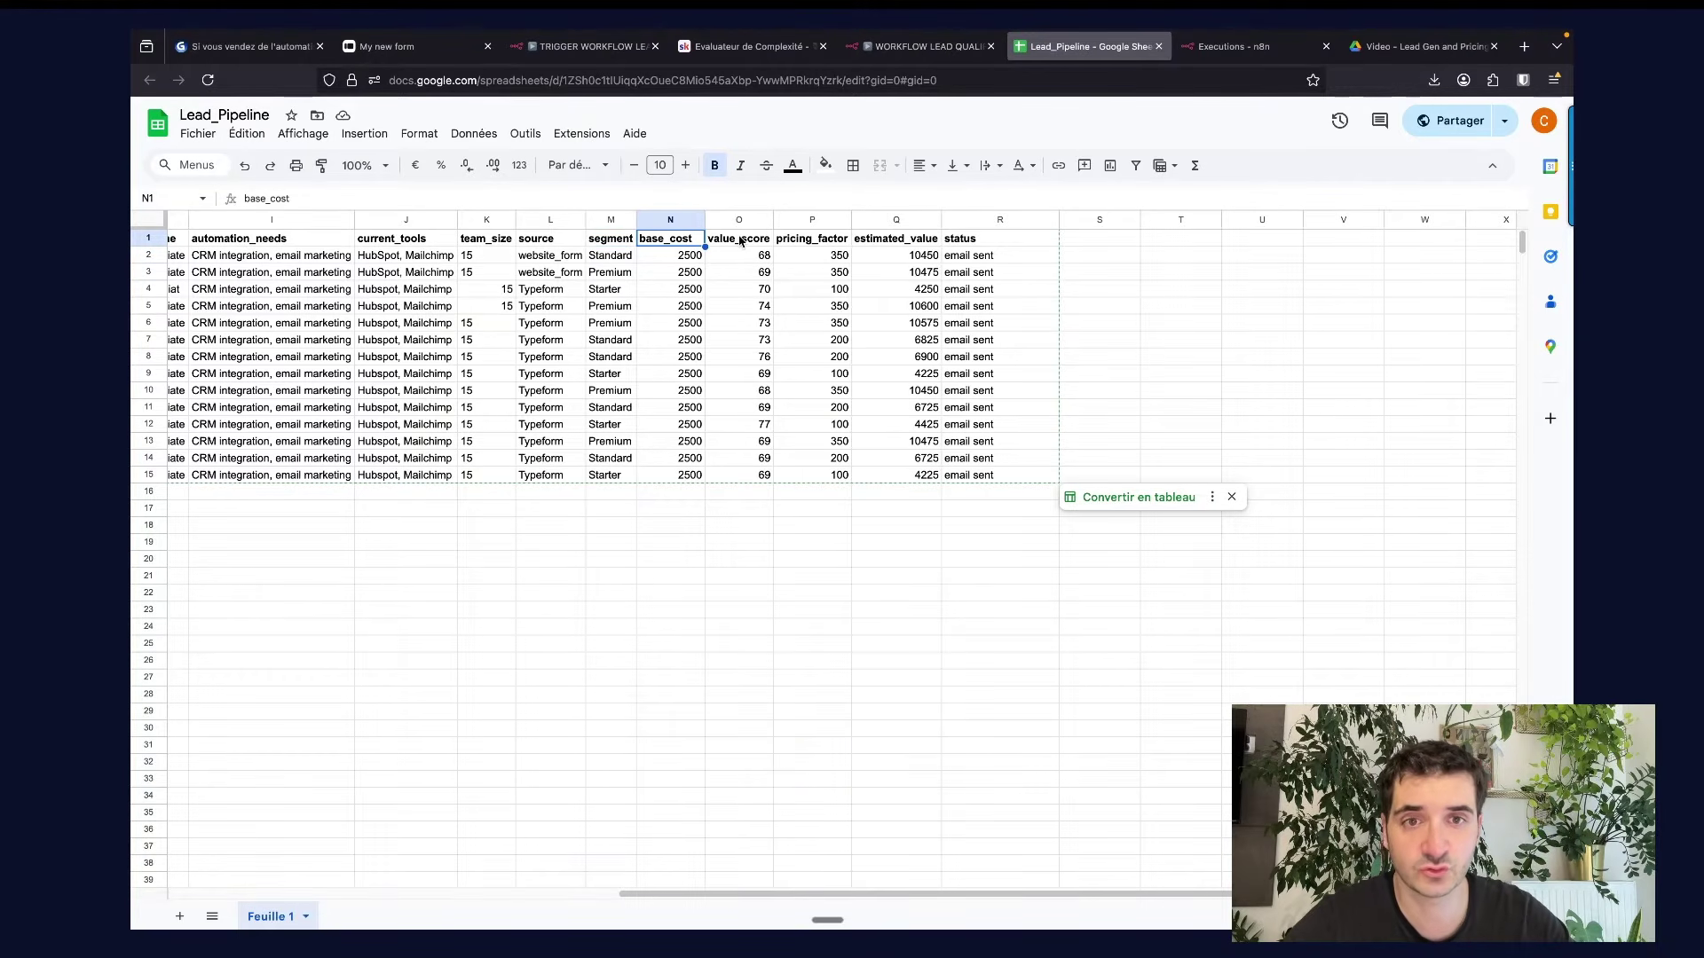
scroll(740, 241, "right", 1)
left_click(701, 242)
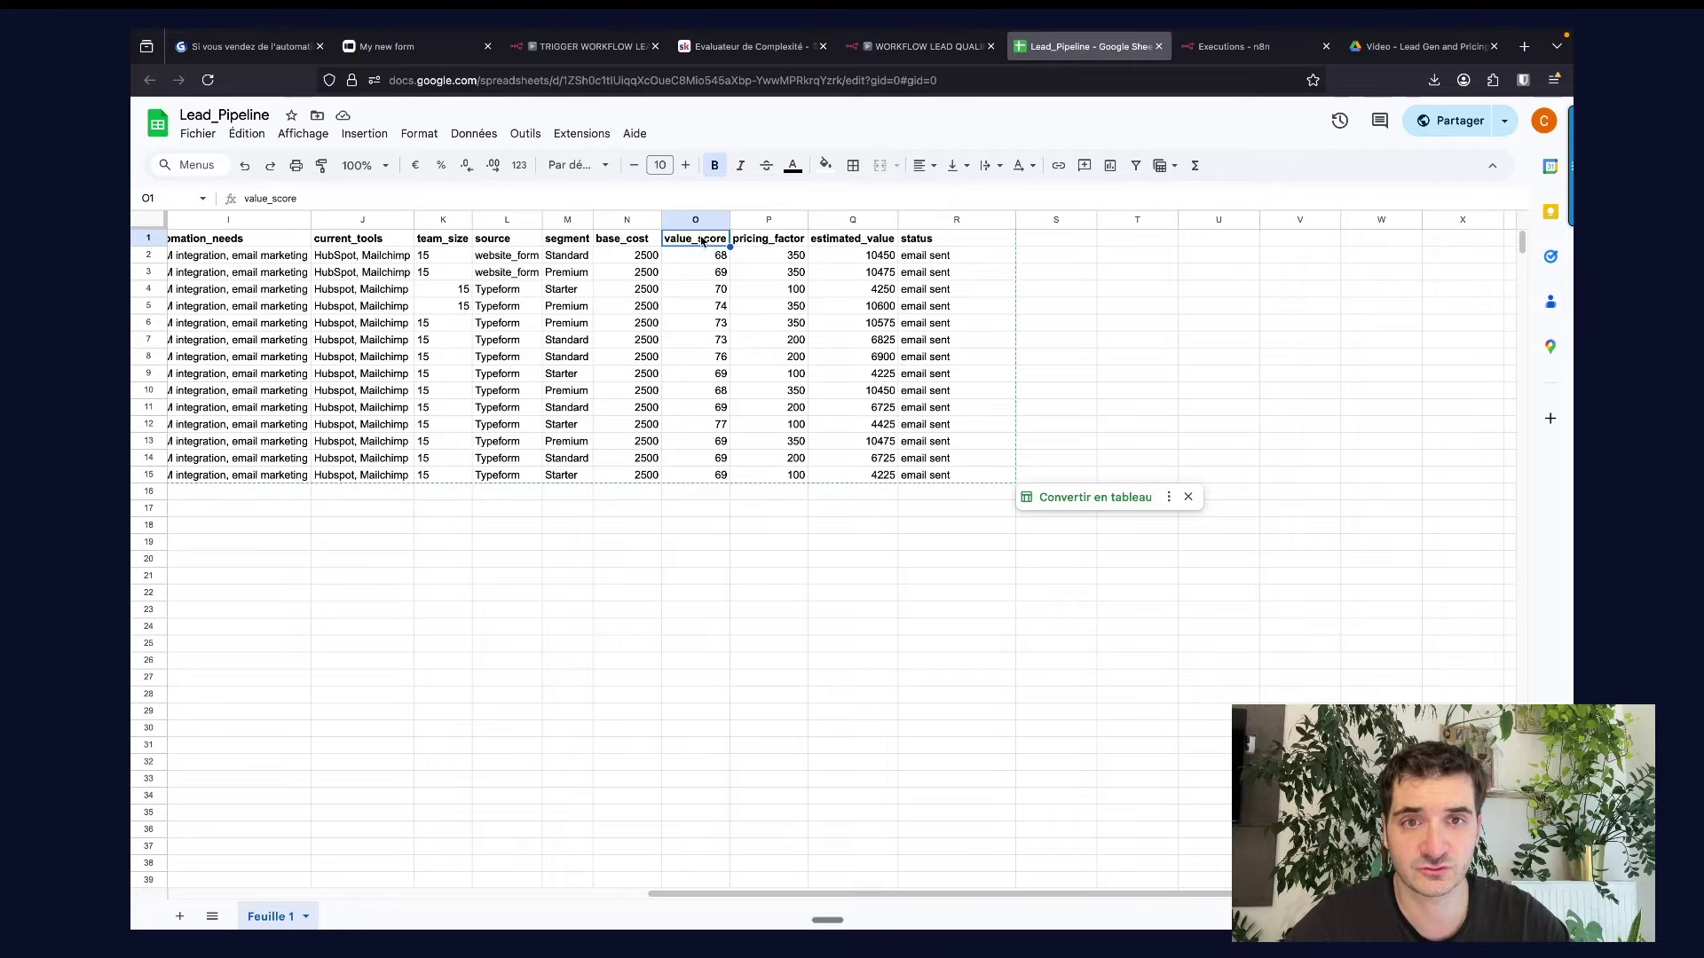
left_click(773, 241)
left_click(834, 243)
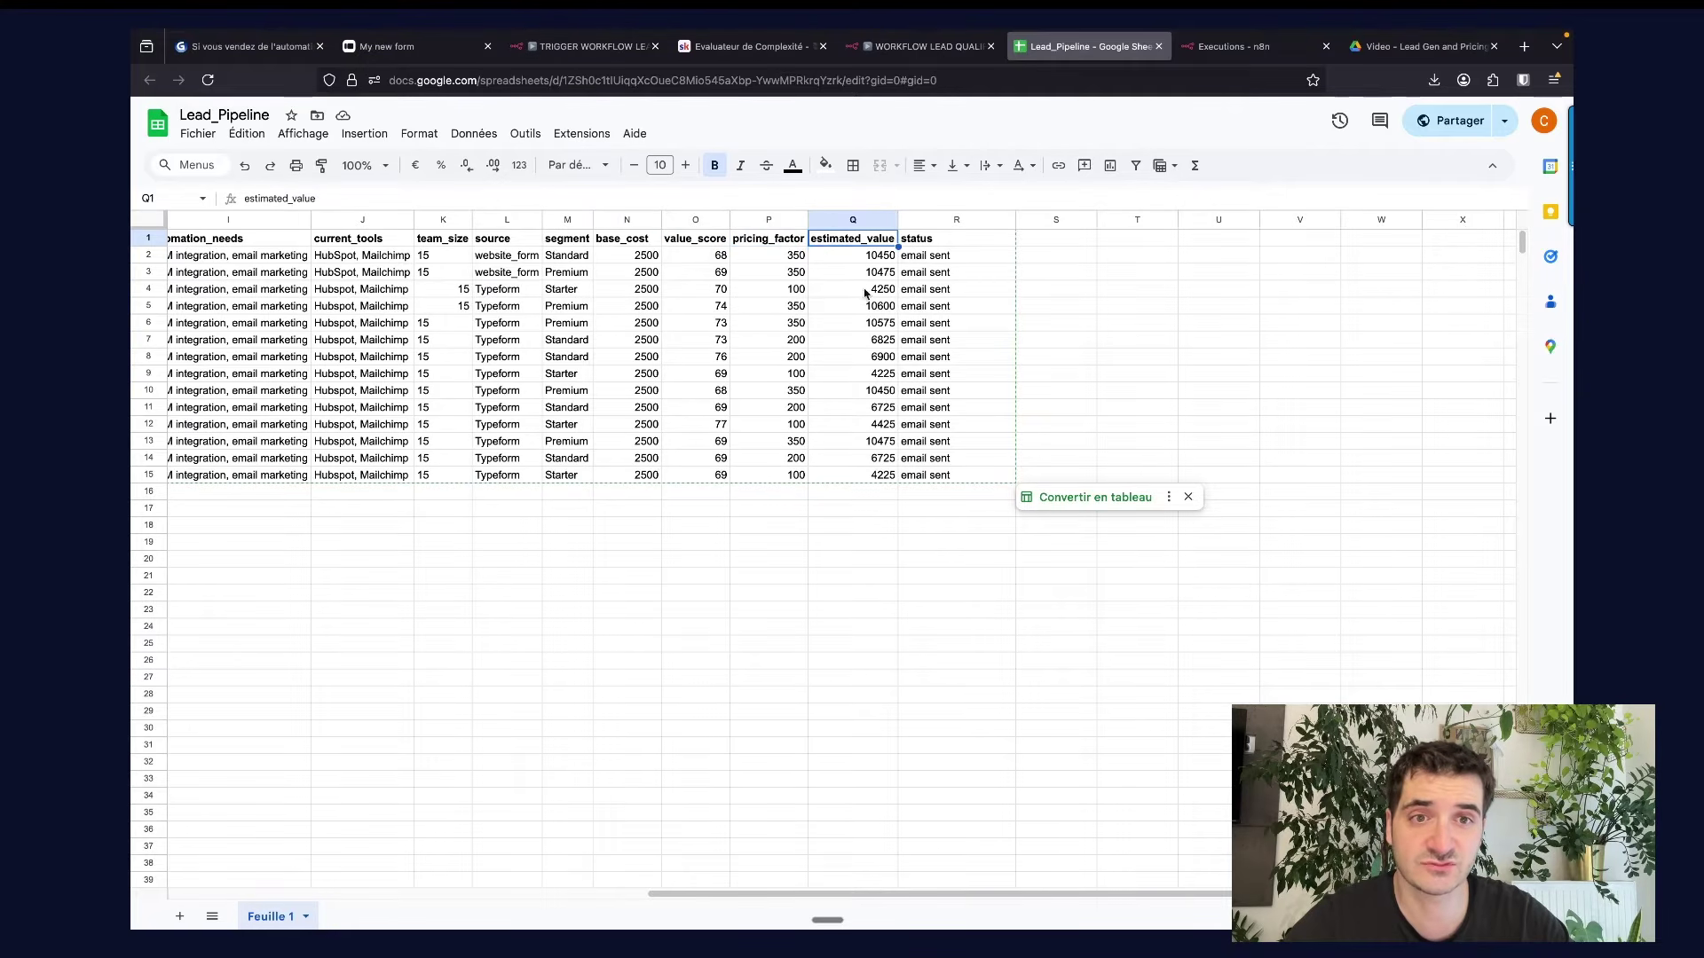
left_click(855, 220)
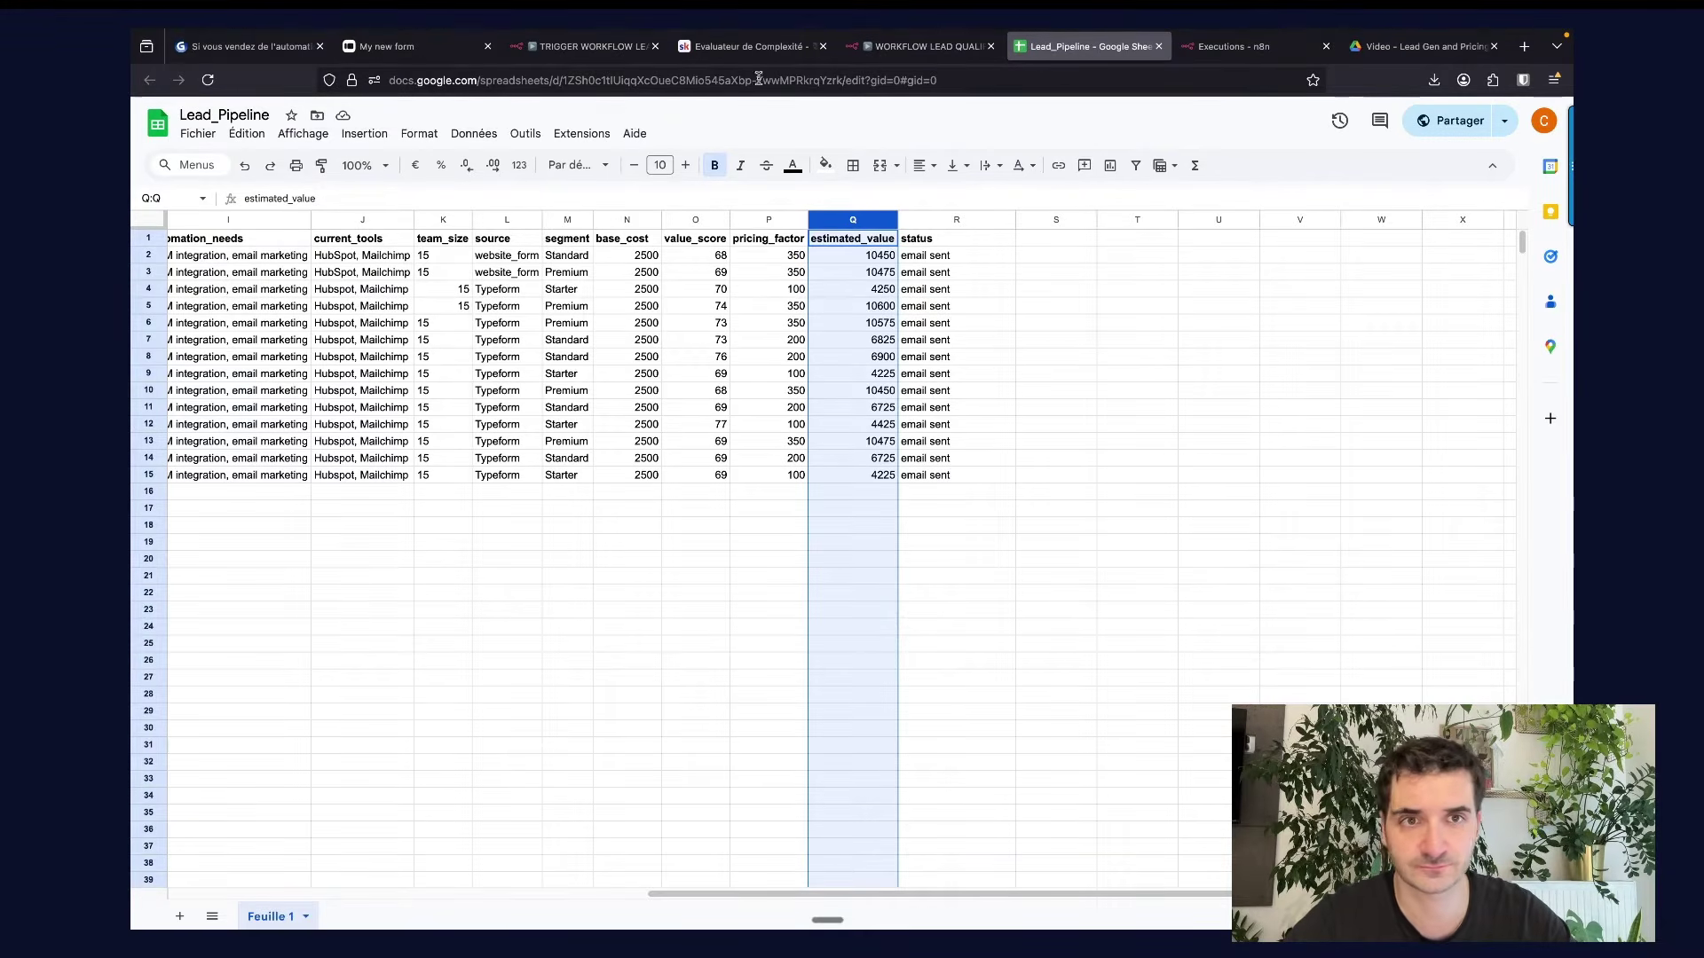
left_click(923, 79)
double_click(556, 639)
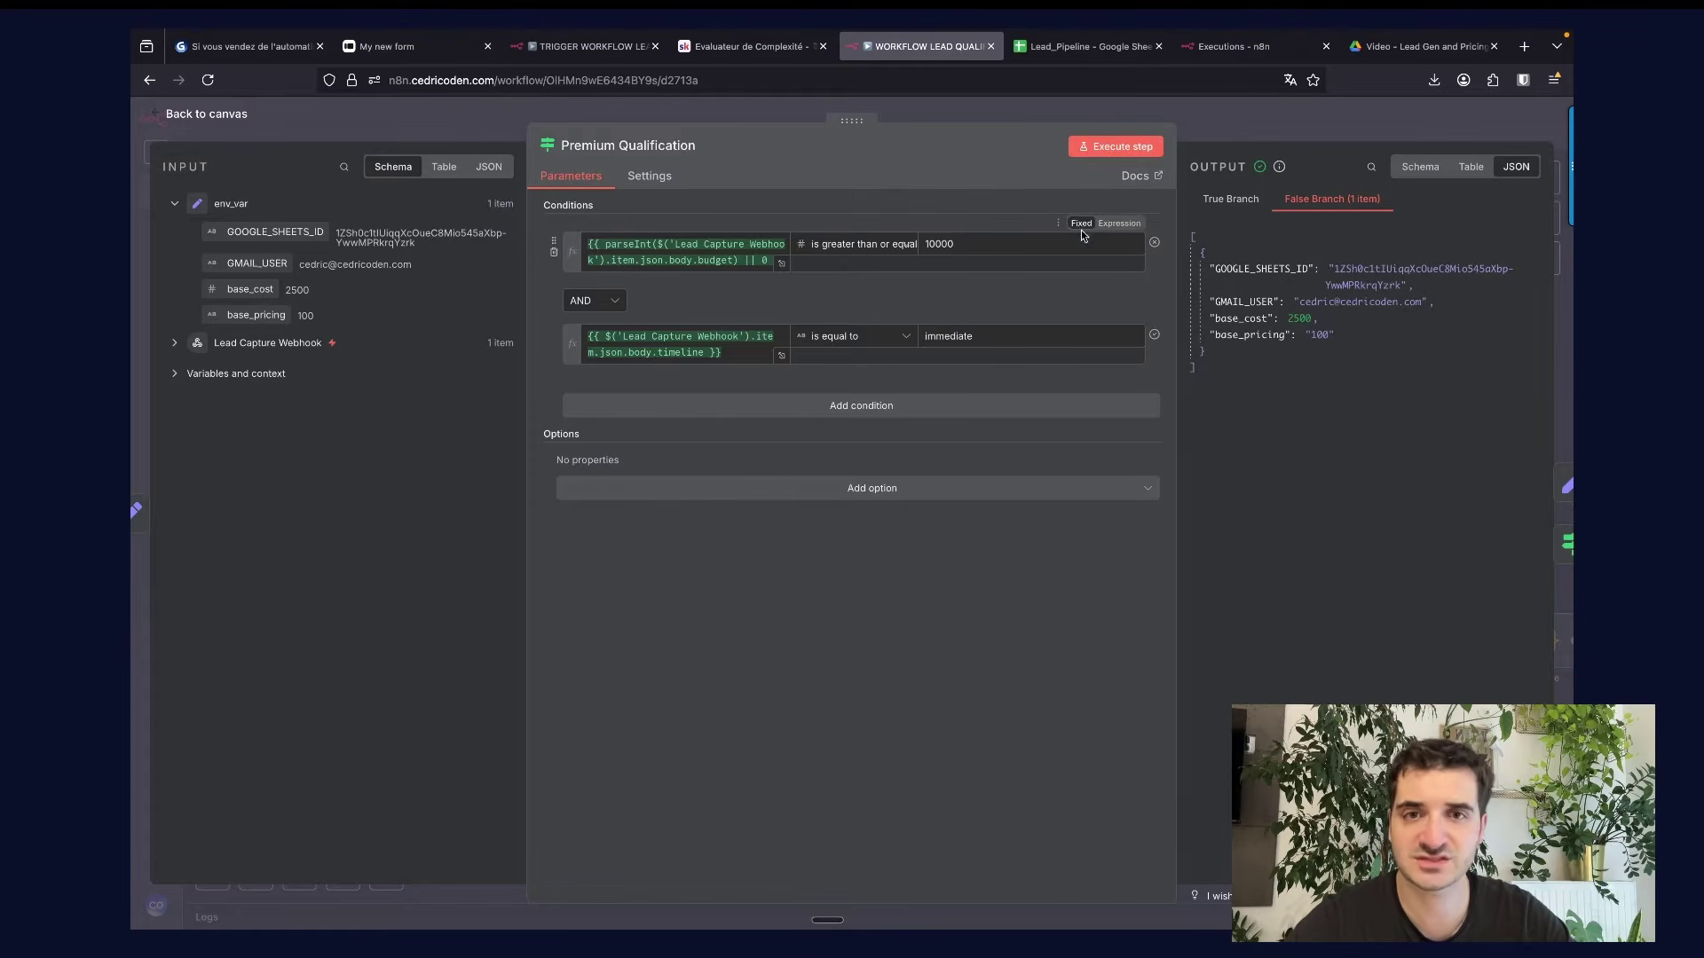
left_click(1221, 122)
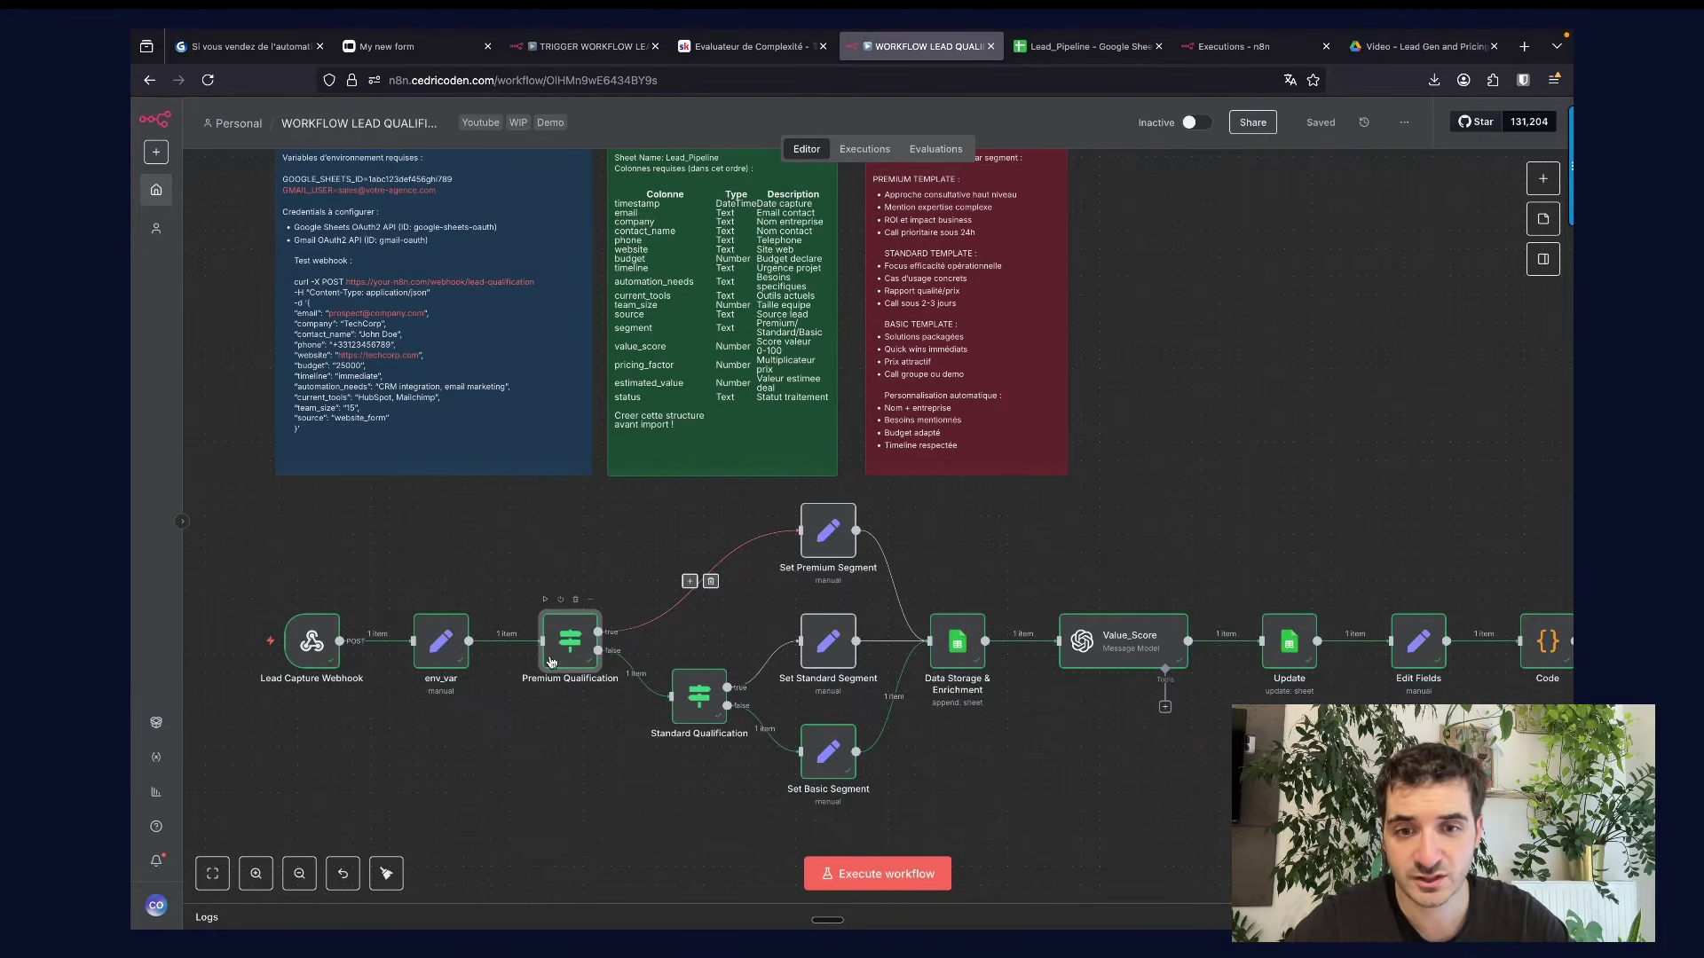
double_click(823, 532)
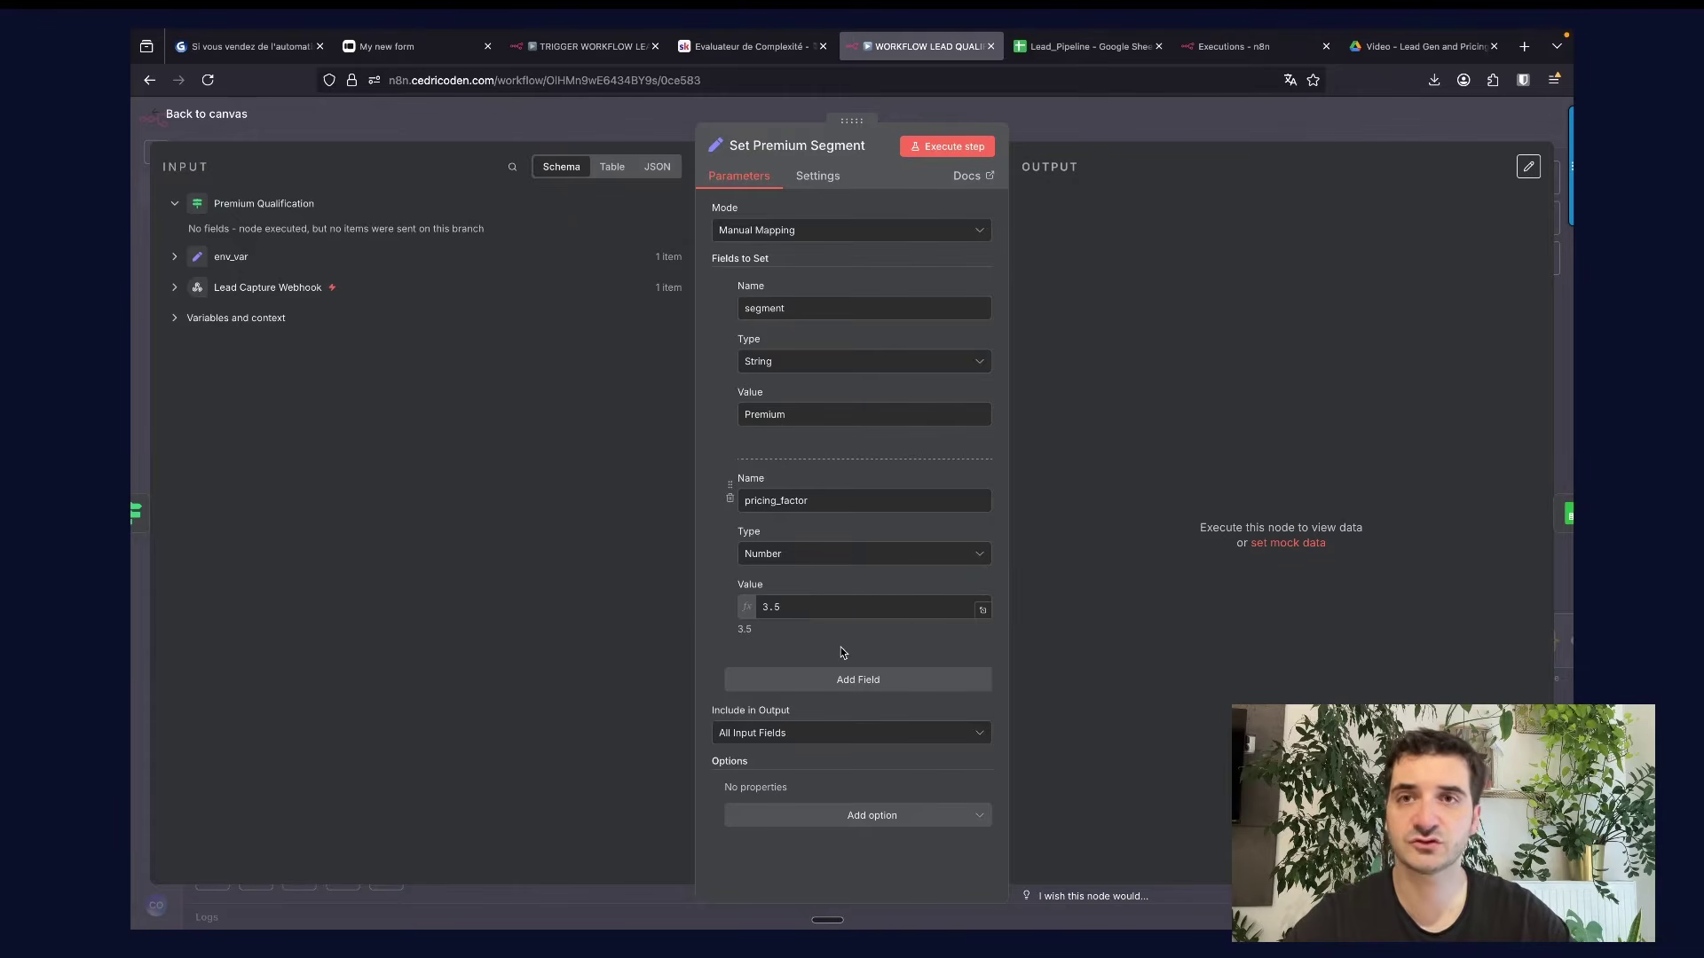
key("Escape")
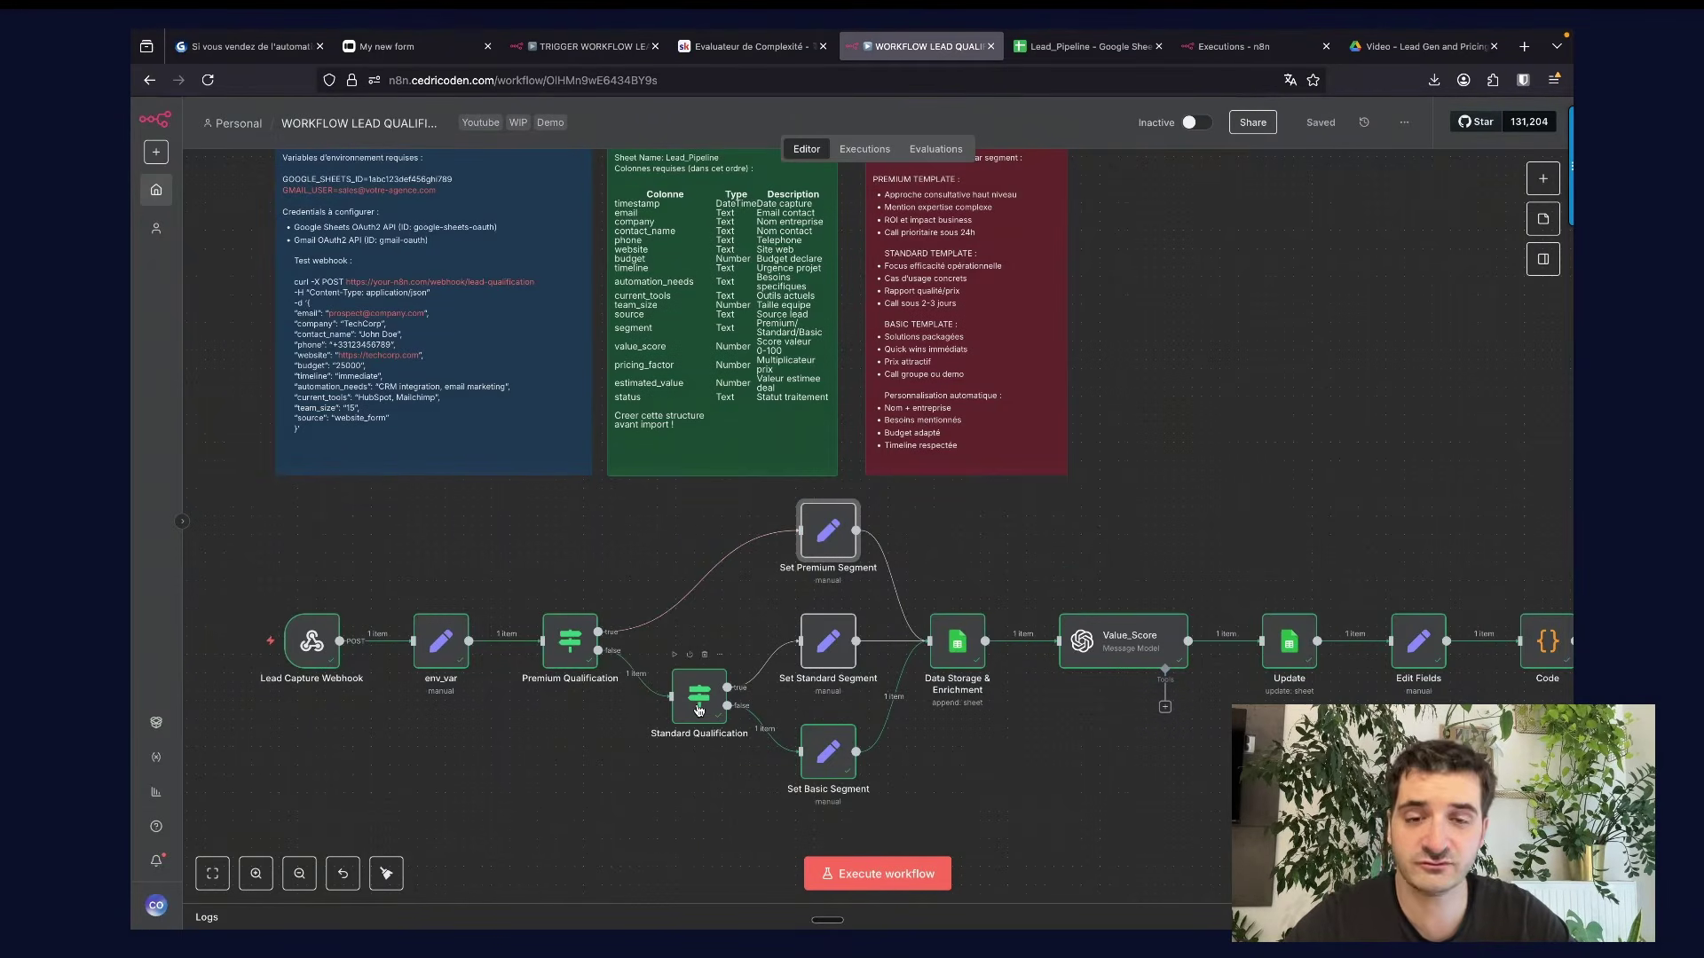
left_click(581, 535)
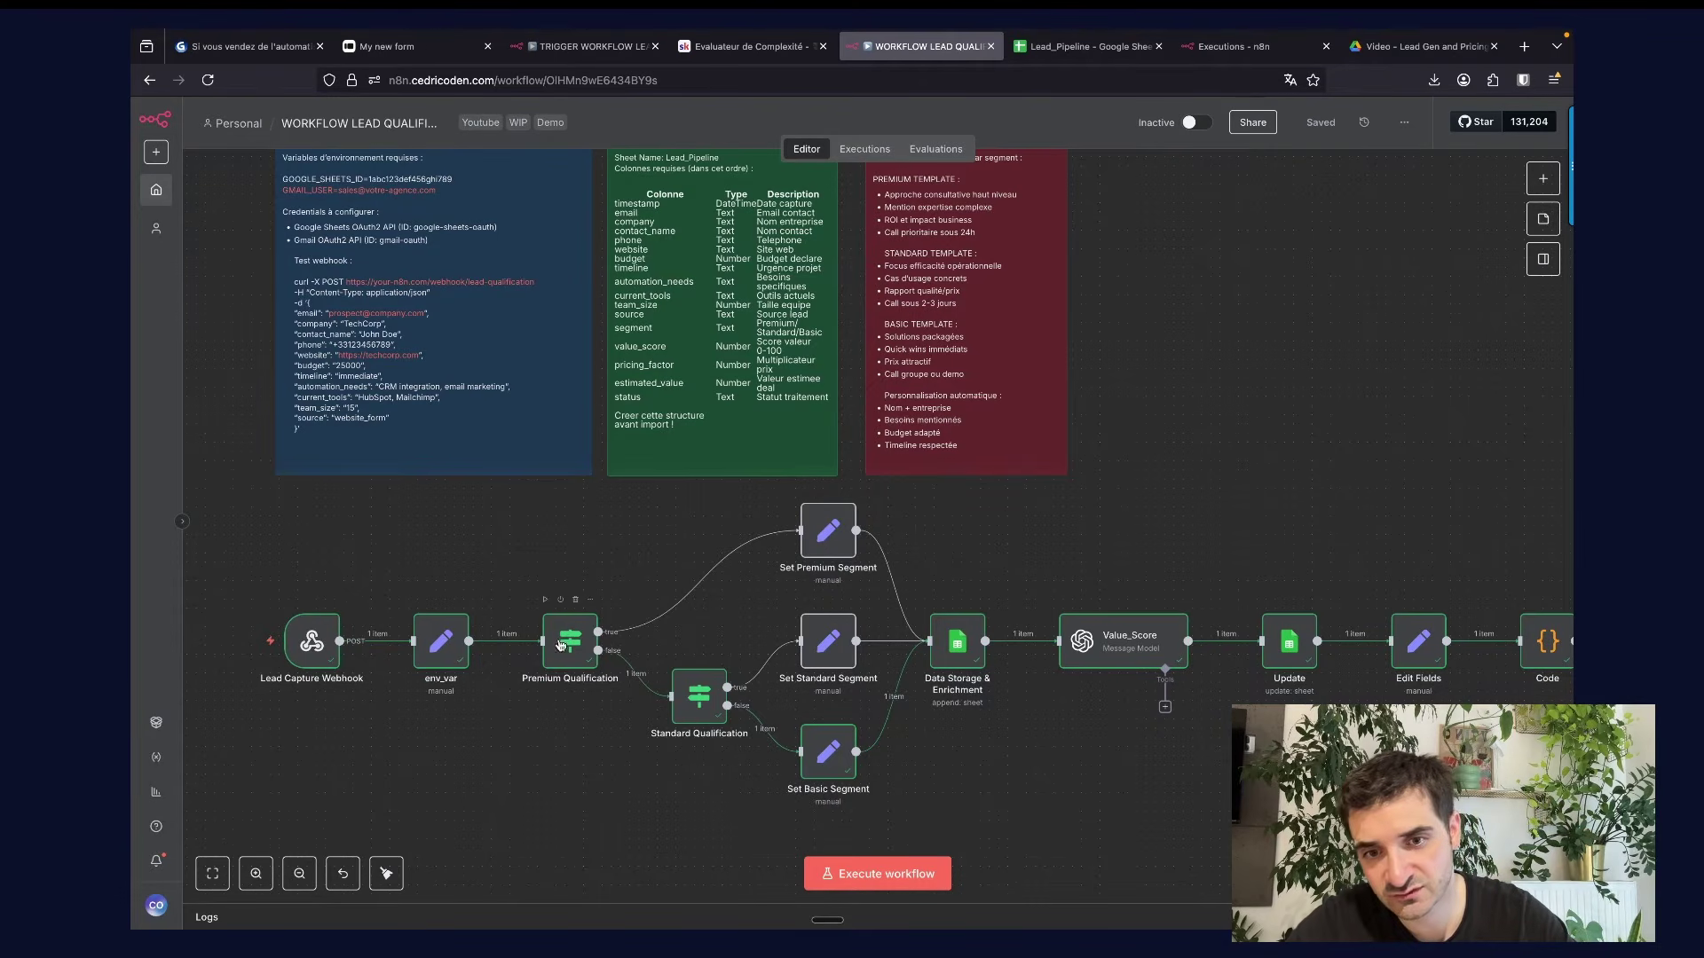
Add an If node to the workflow from the node search.
key("Tab")
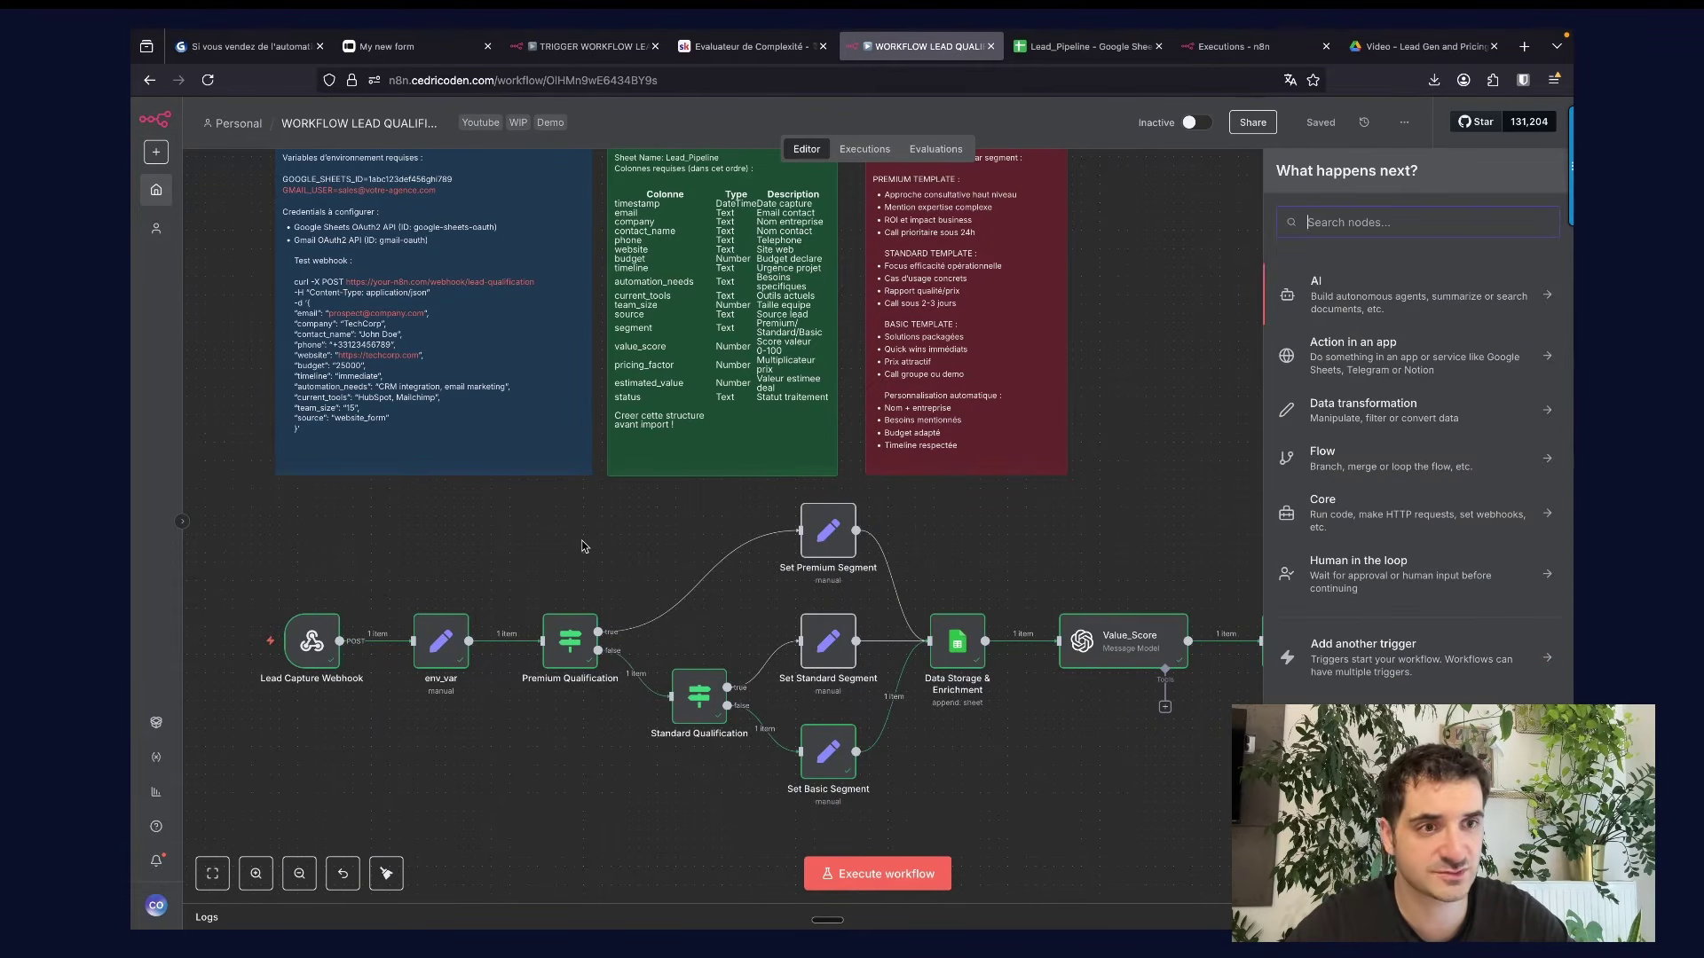
type("if")
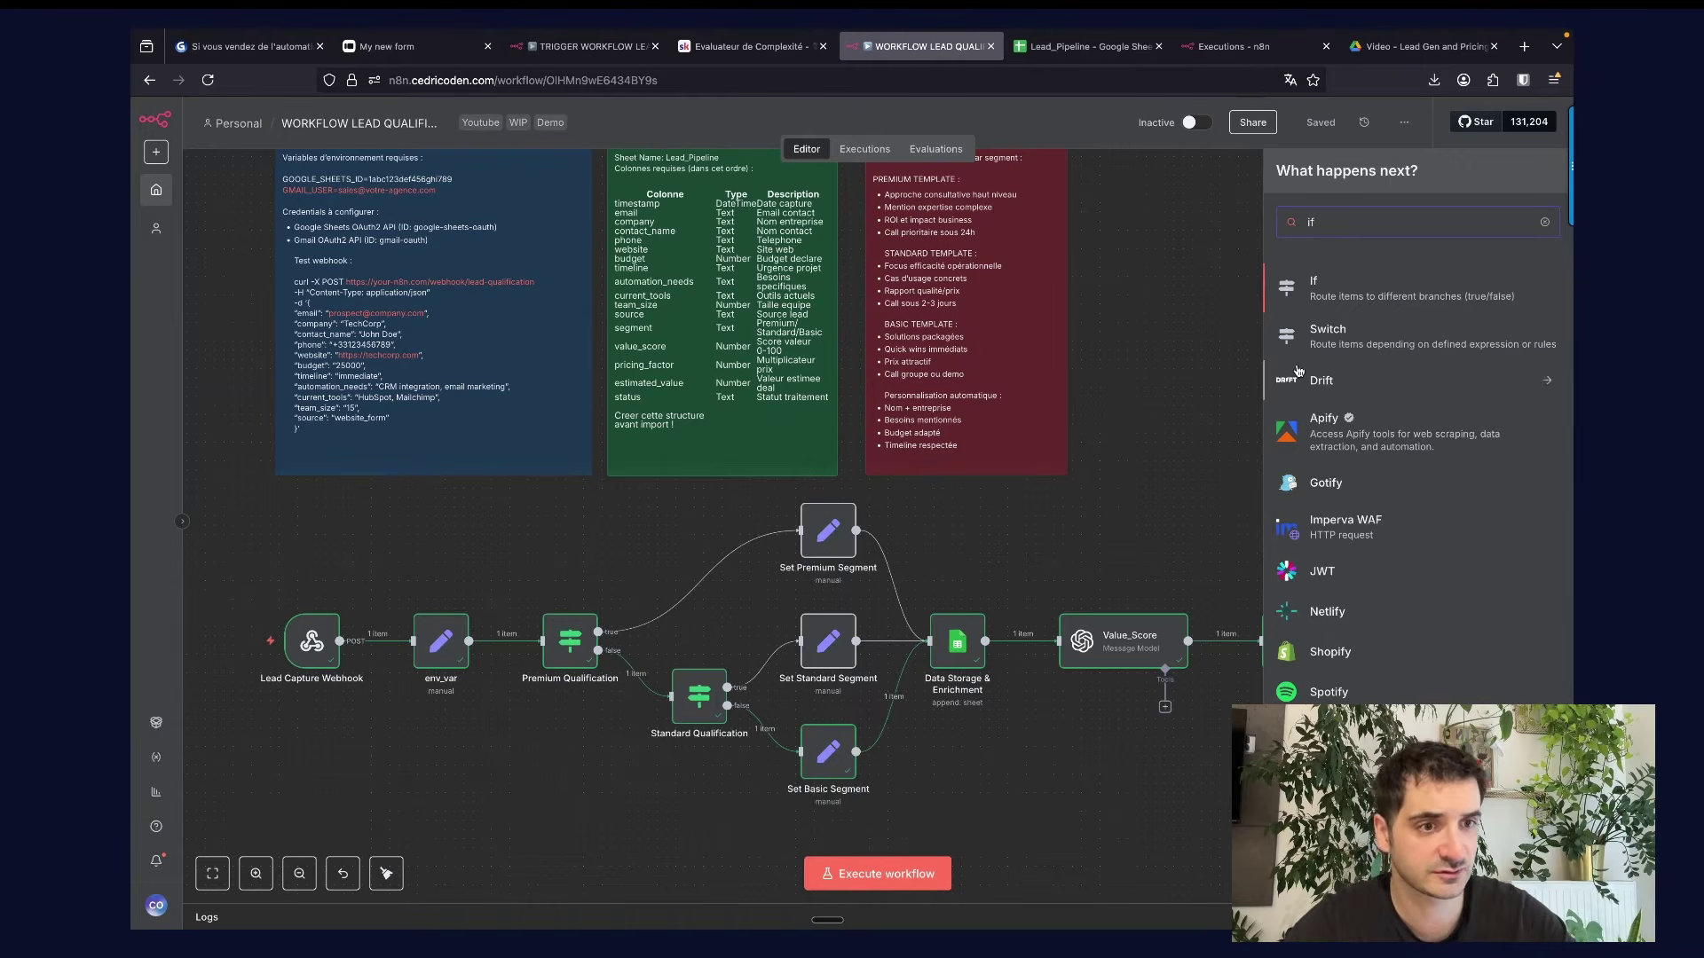
key("Return")
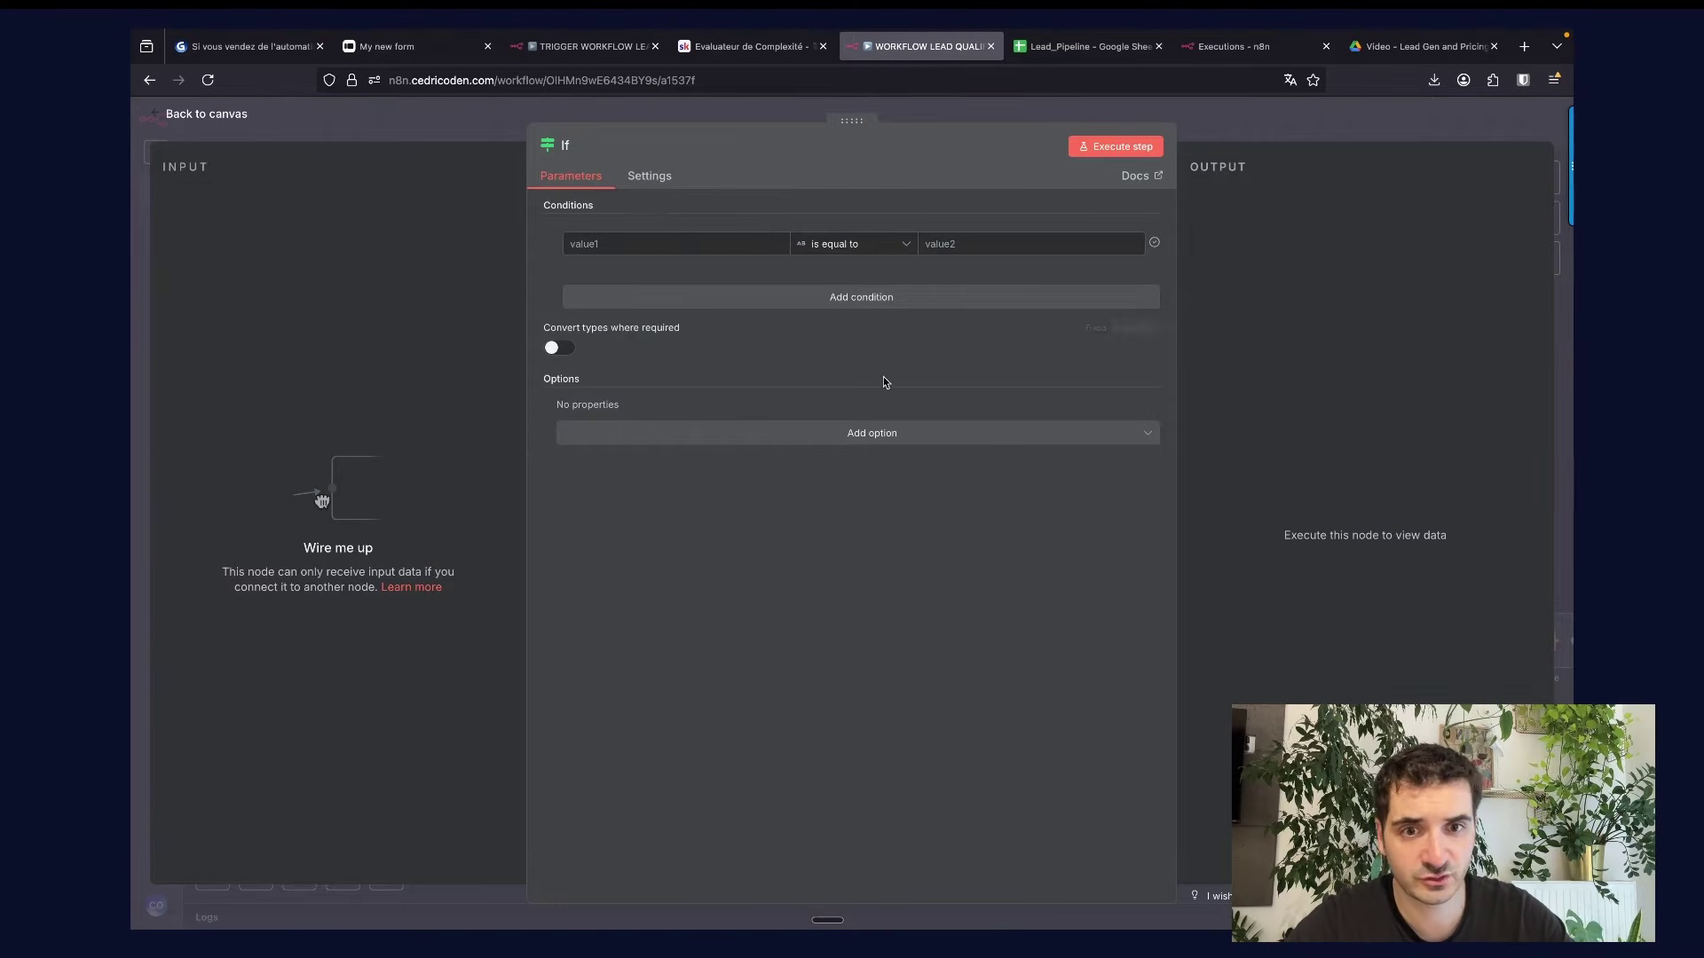
Give the If node three blank AND conditions and review the comparison operators.
left_click(694, 299)
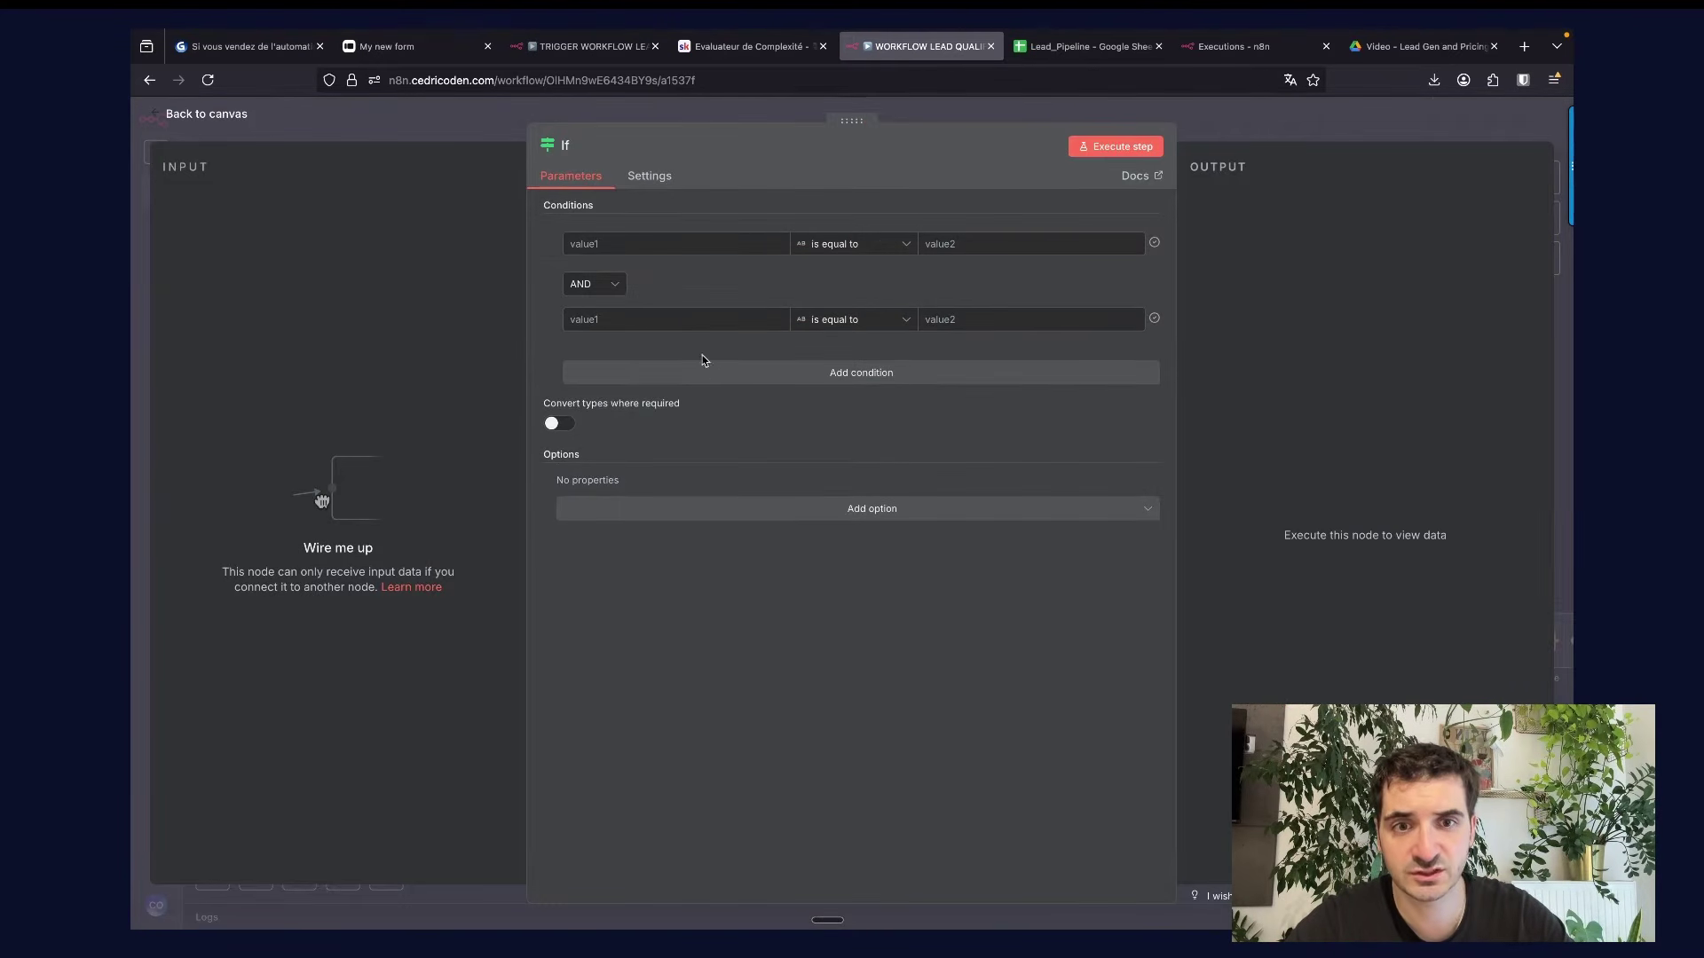
left_click(719, 372)
left_click(828, 249)
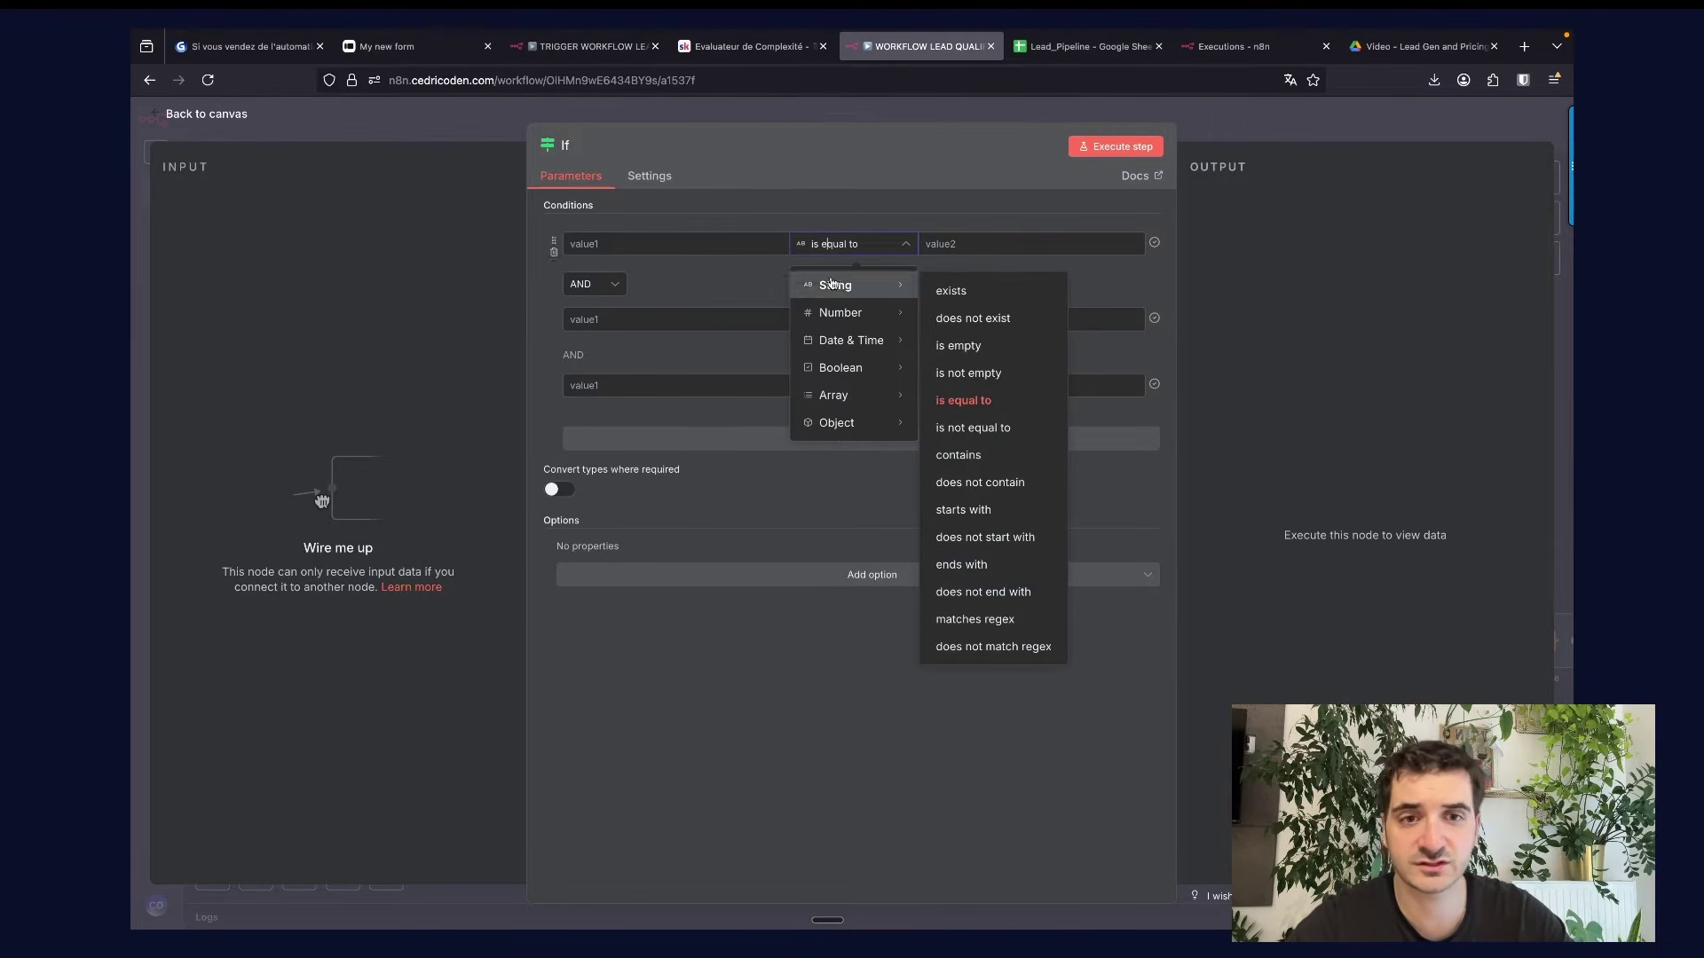
left_click(1226, 110)
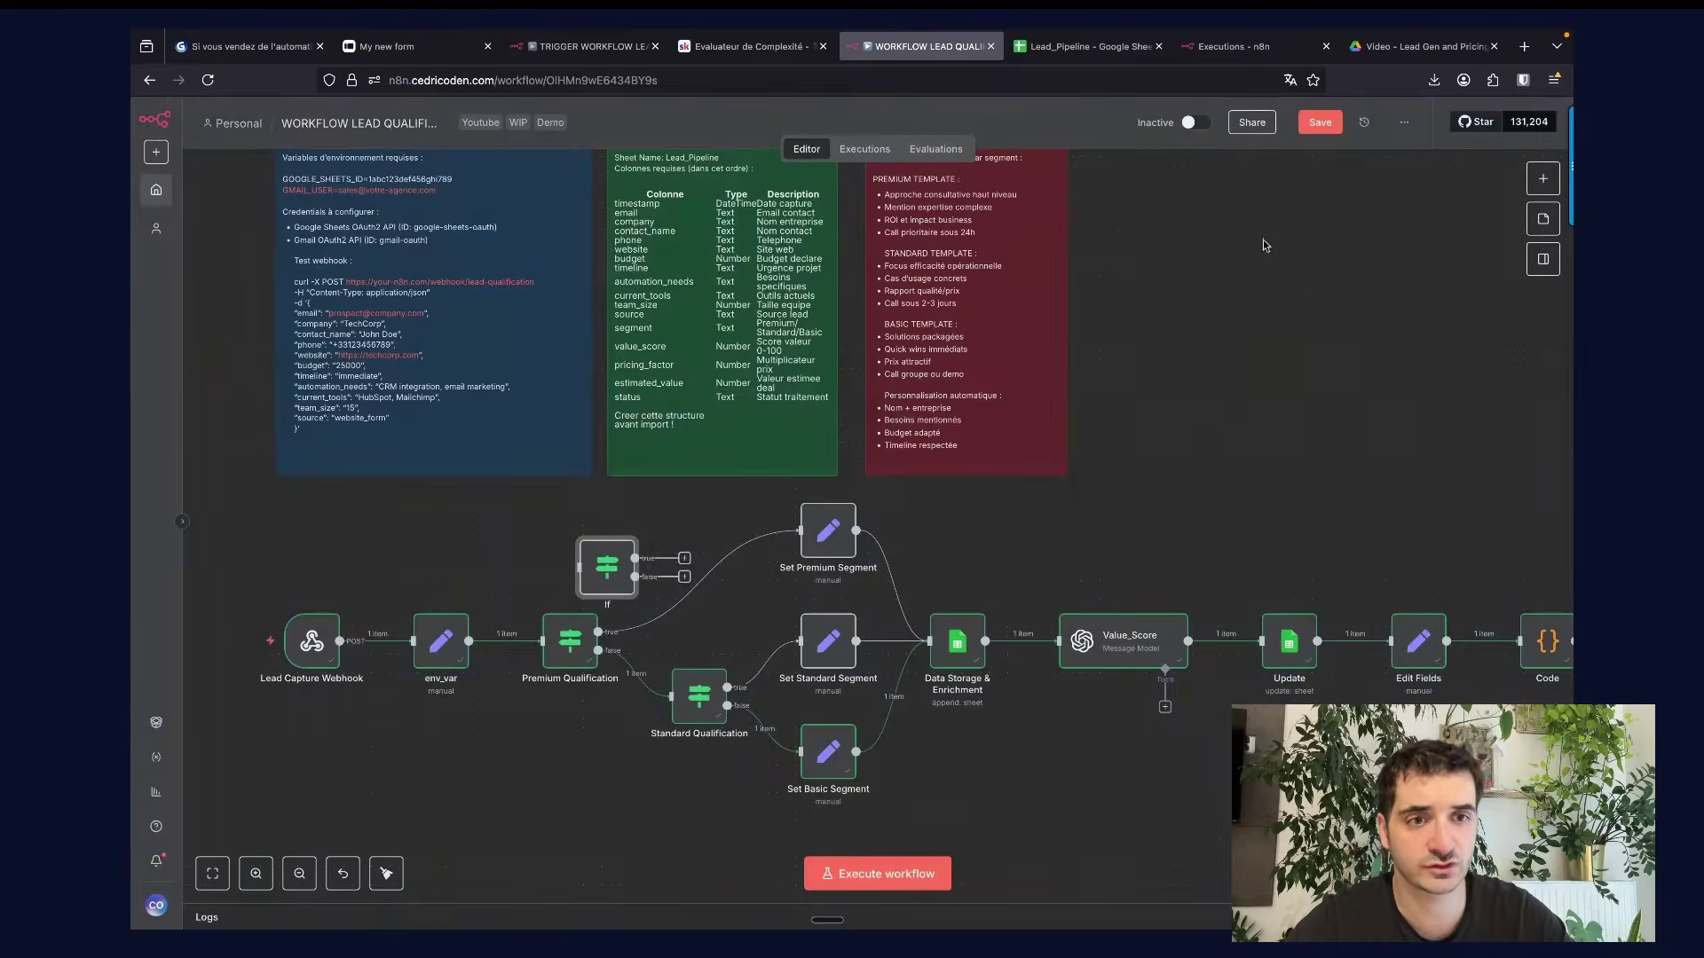
scroll(677, 554, "down", 2)
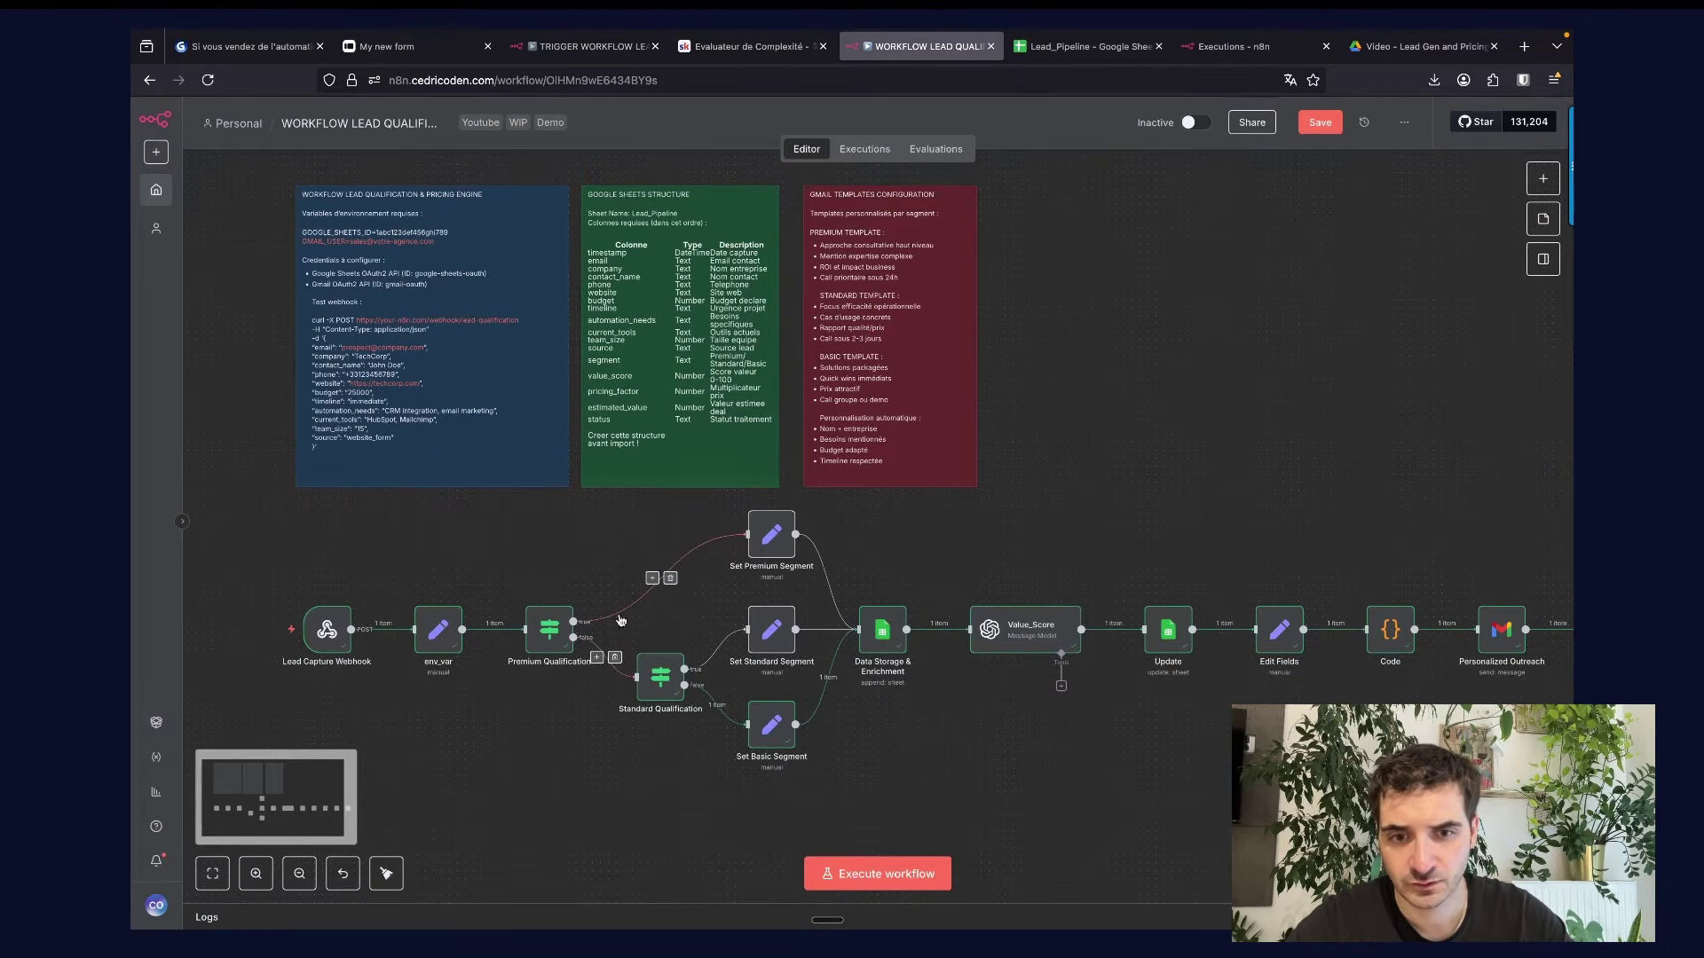
double_click(661, 688)
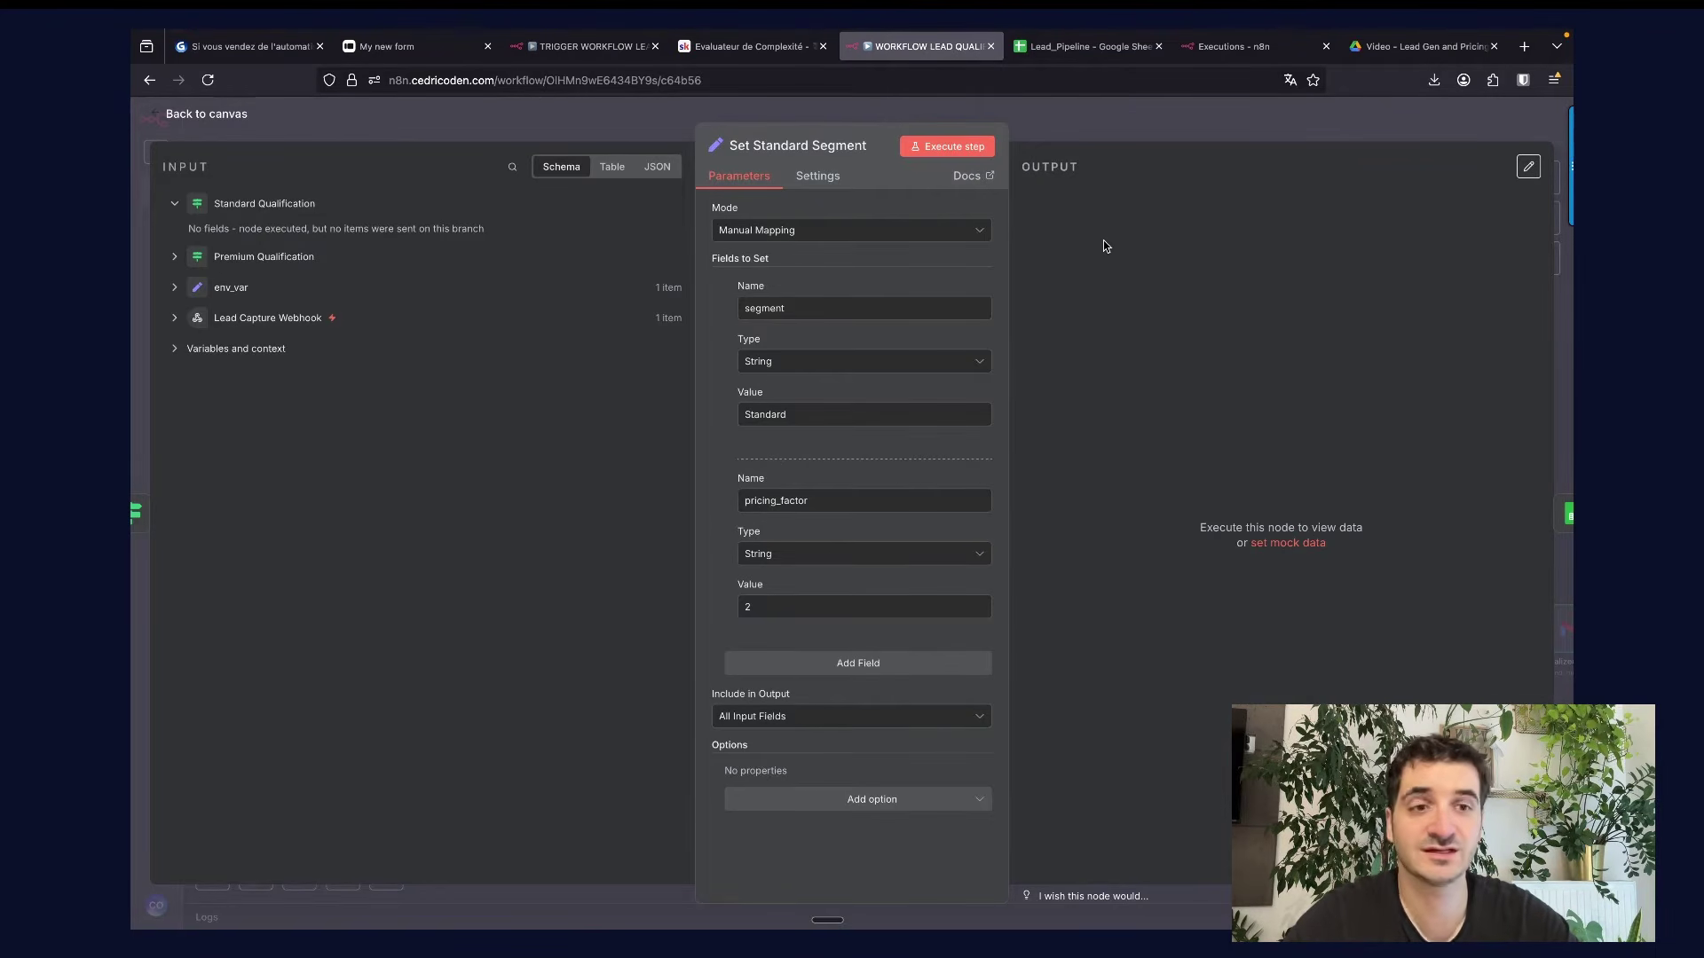
left_click(1065, 125)
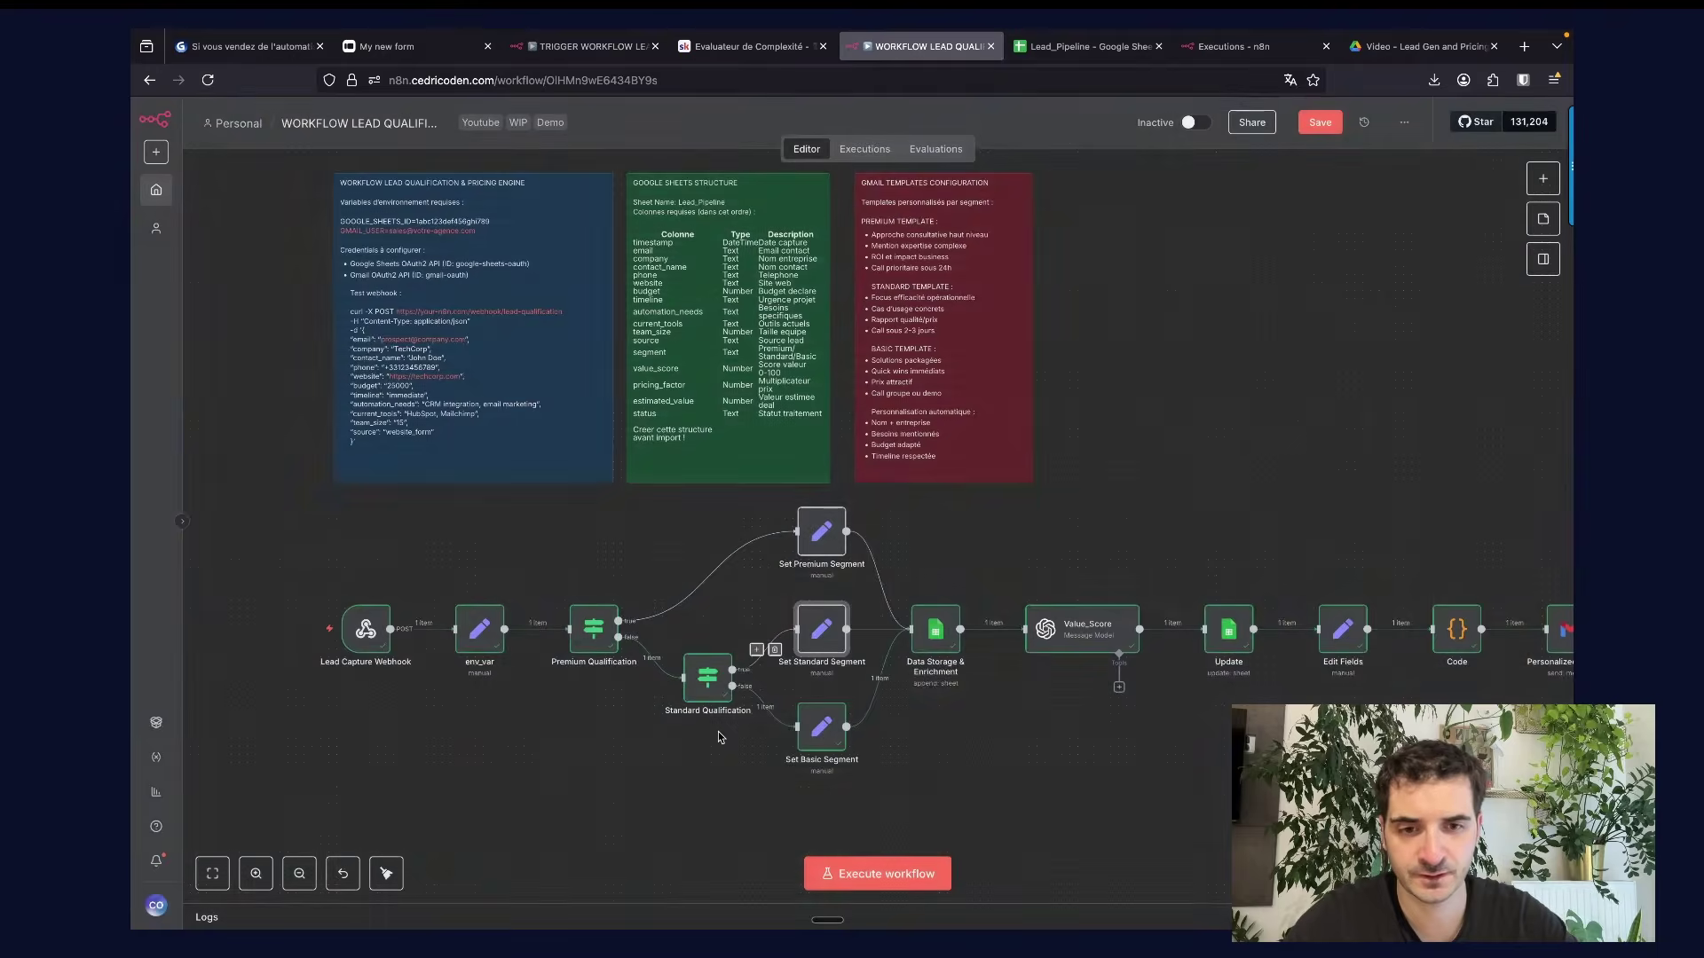
double_click(832, 739)
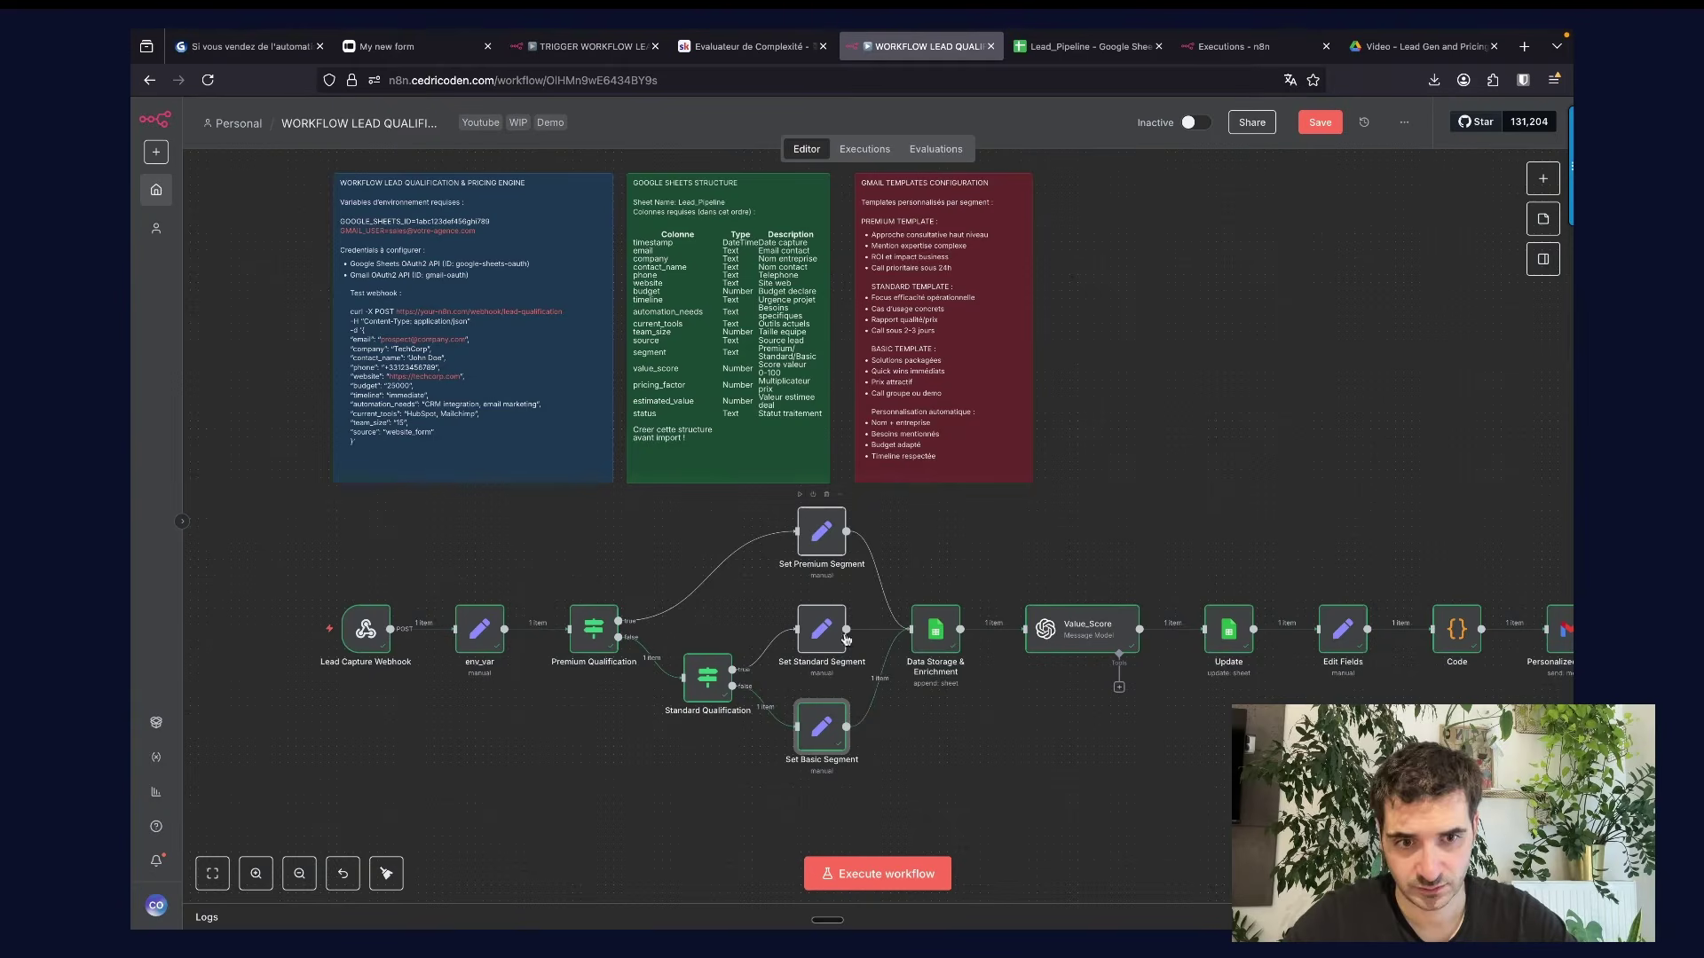
key("Escape")
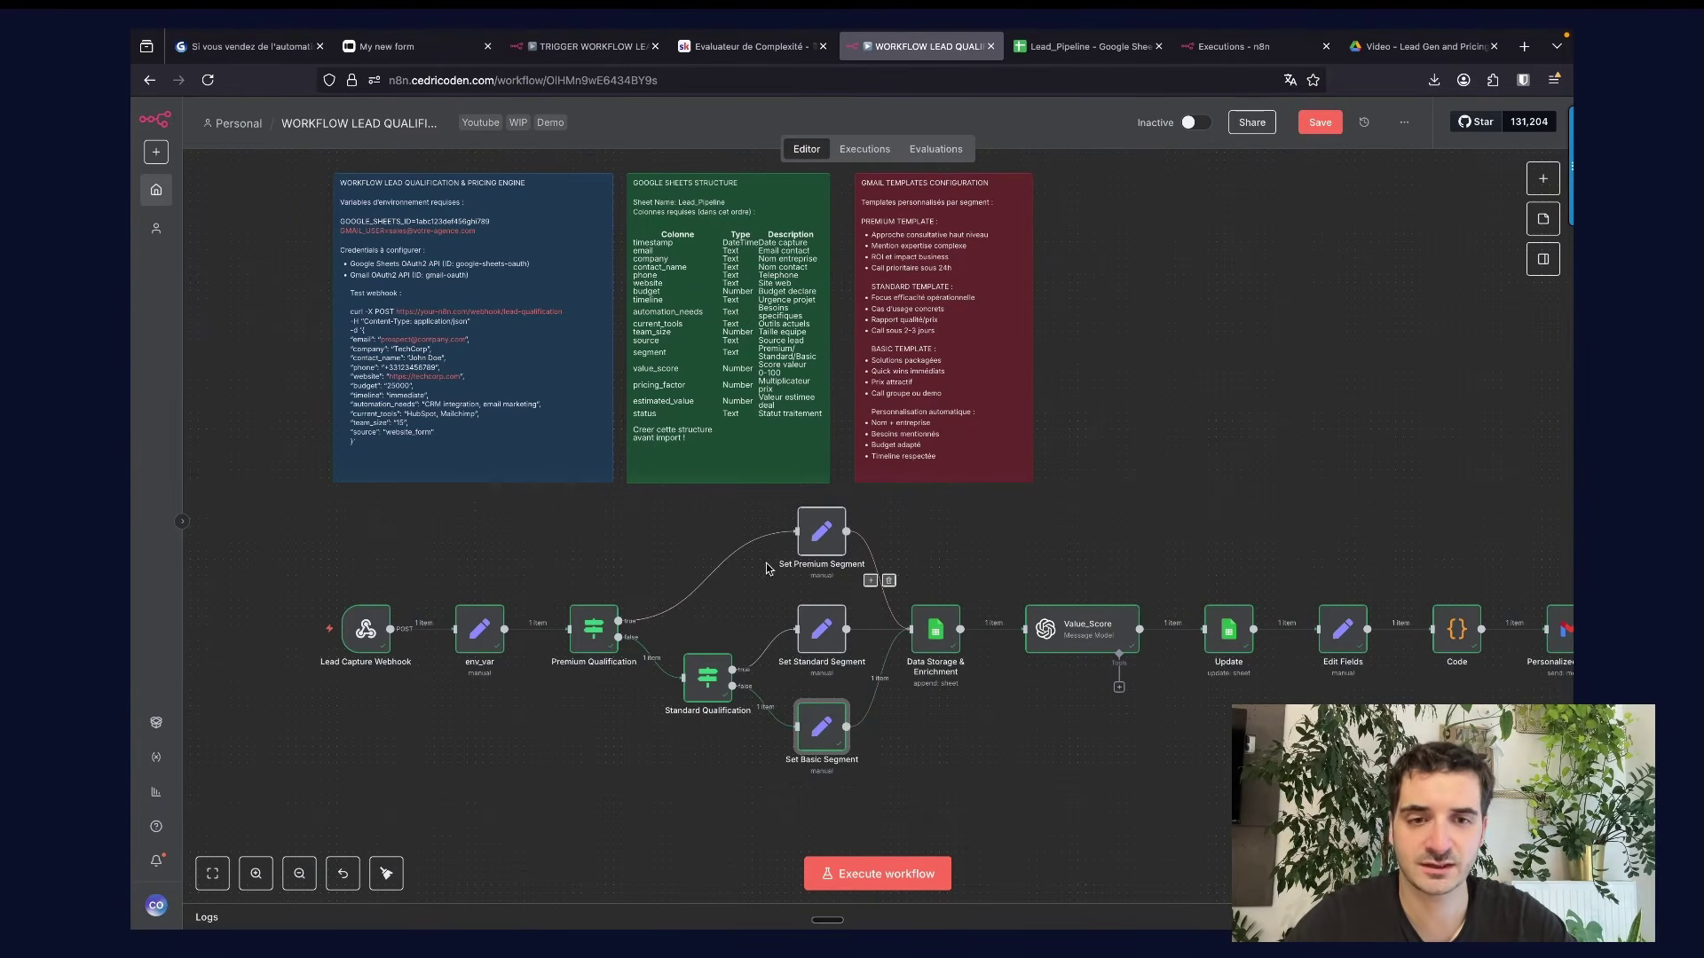
double_click(827, 540)
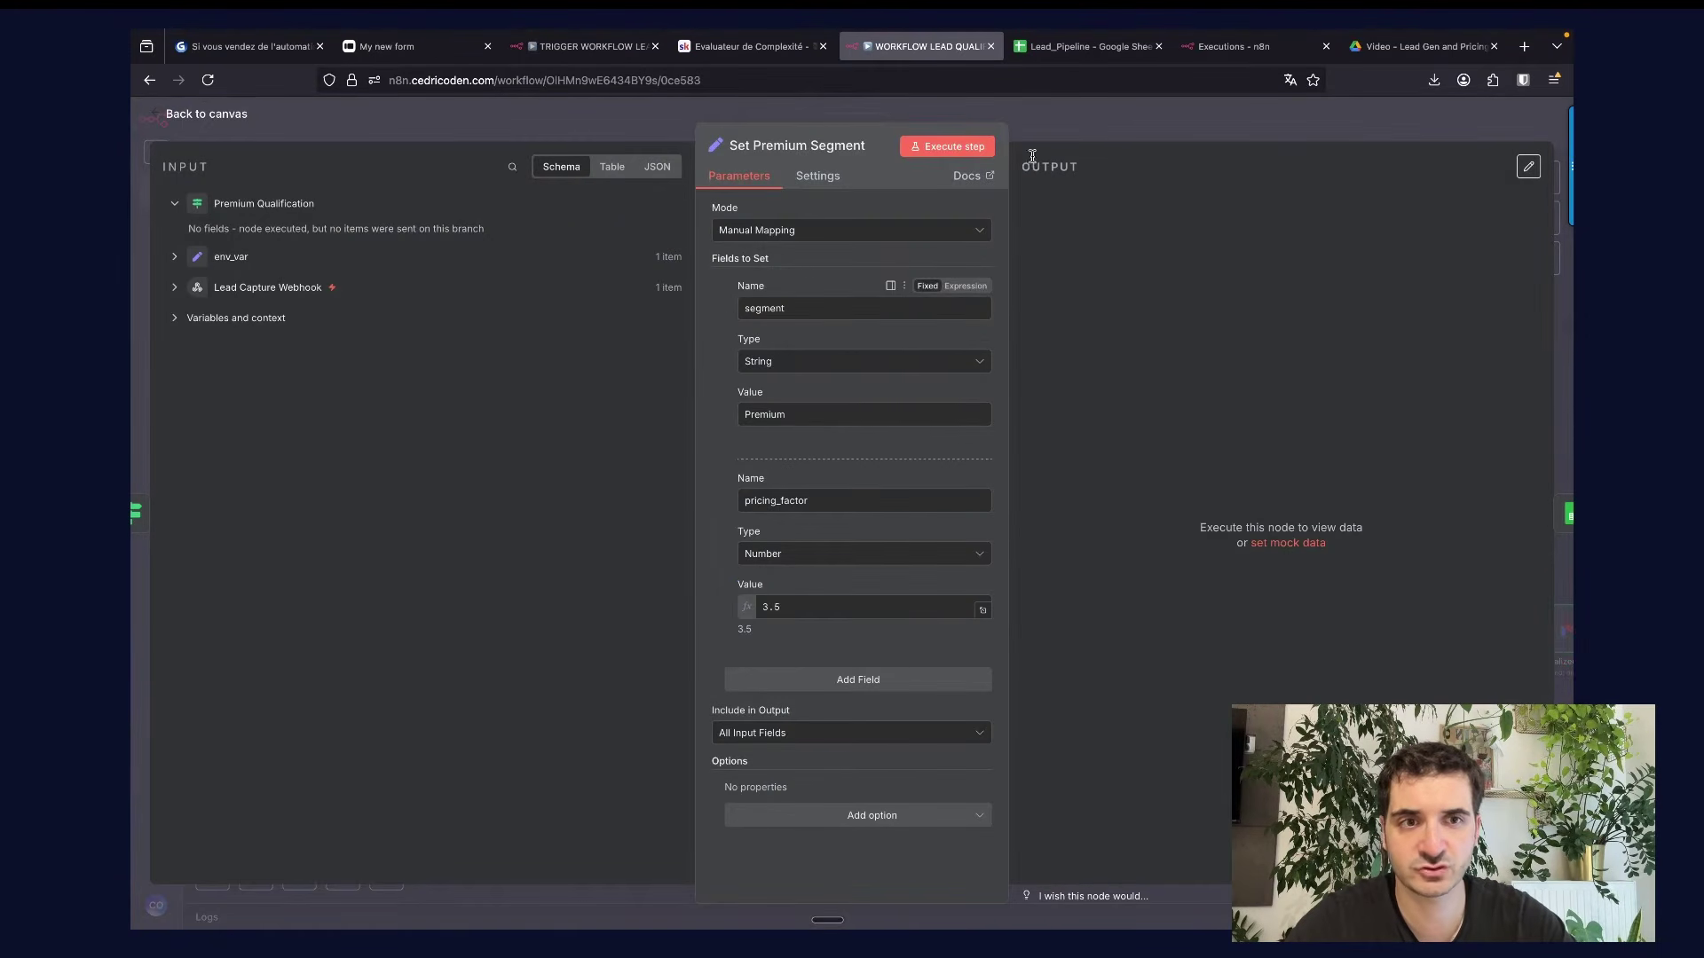
key("Escape")
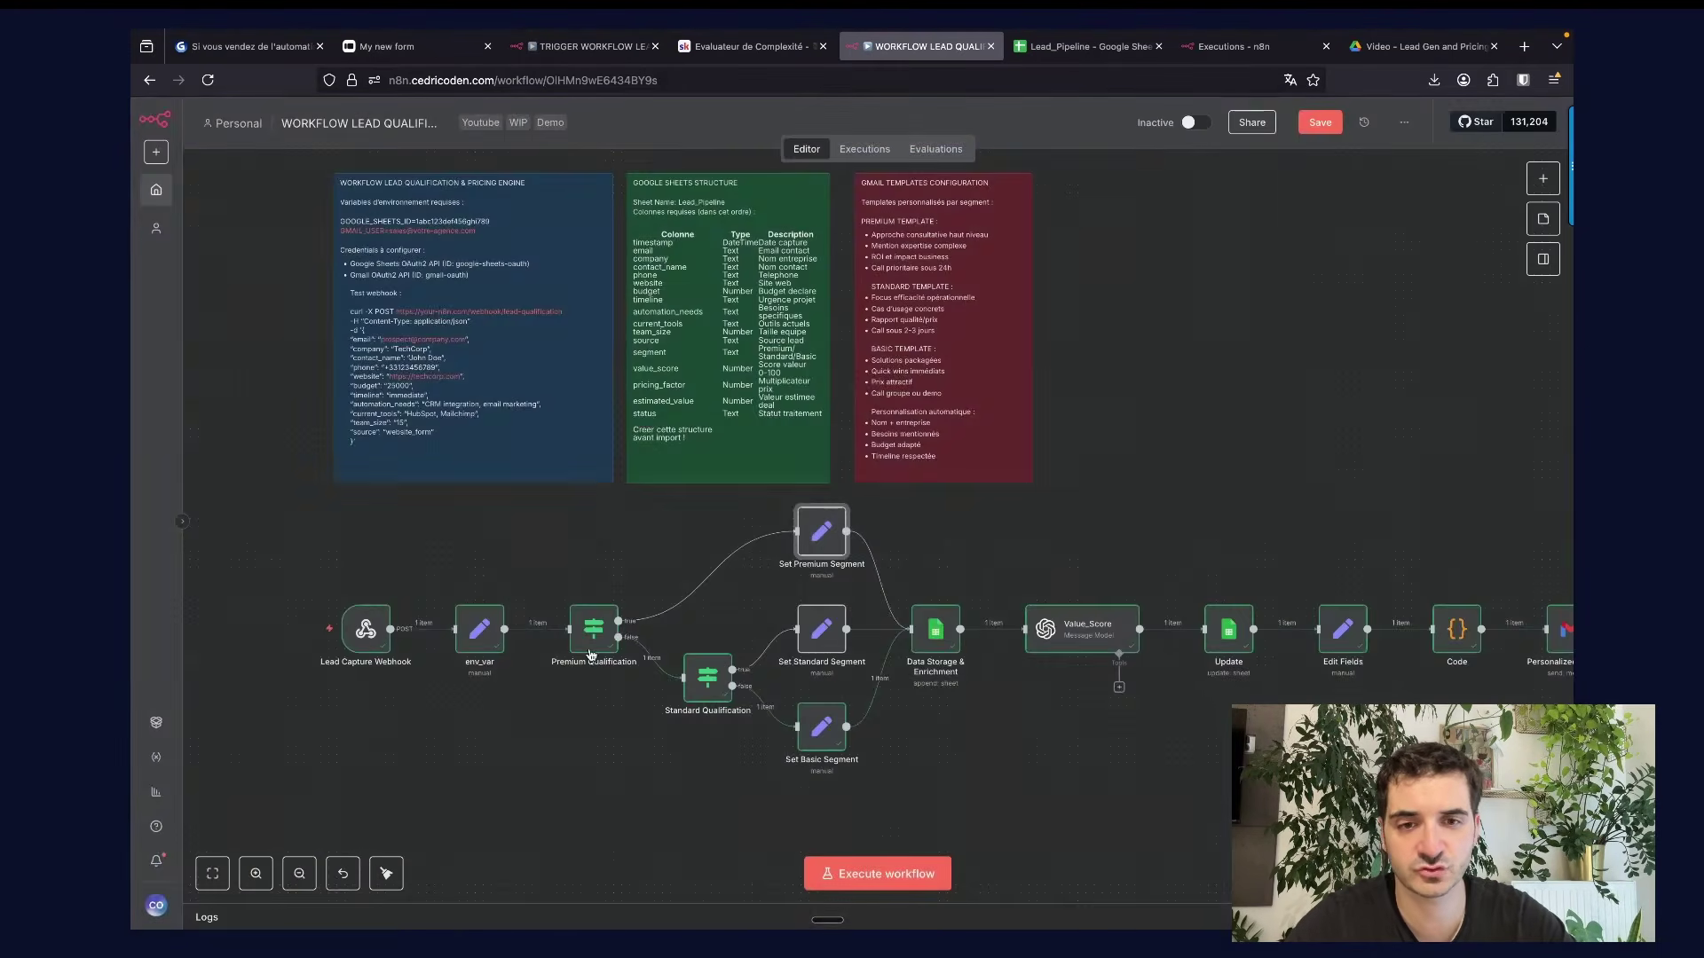
left_click(931, 642)
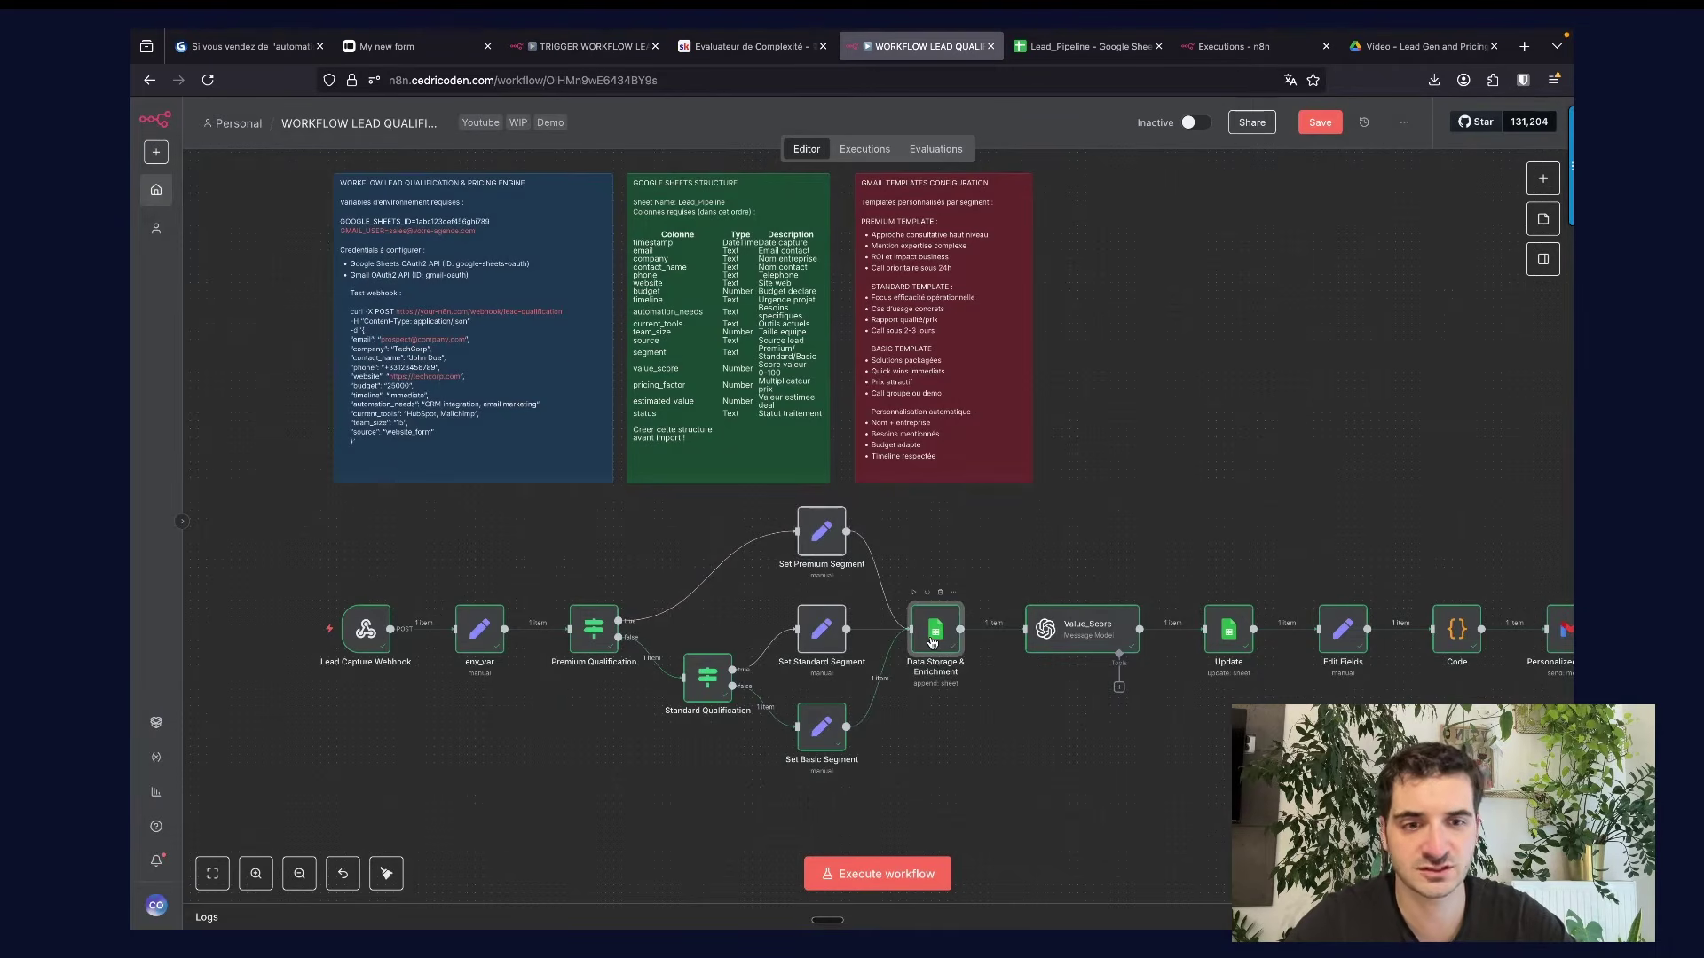
double_click(931, 642)
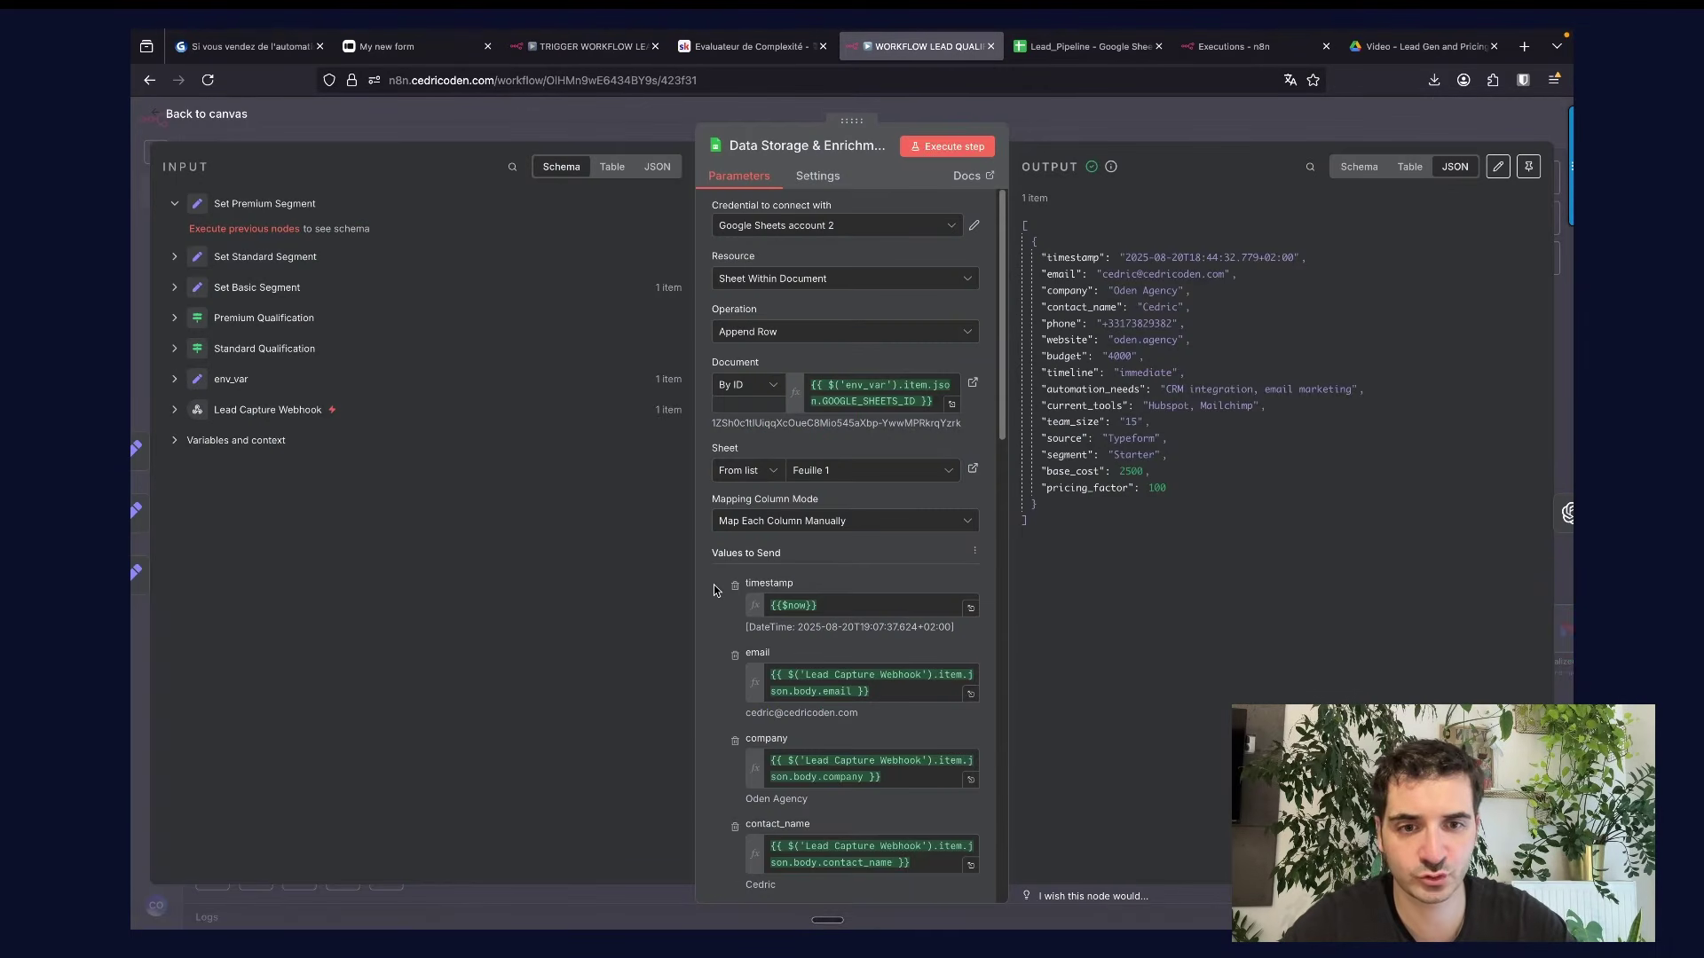
scroll(713, 584, "down", 3)
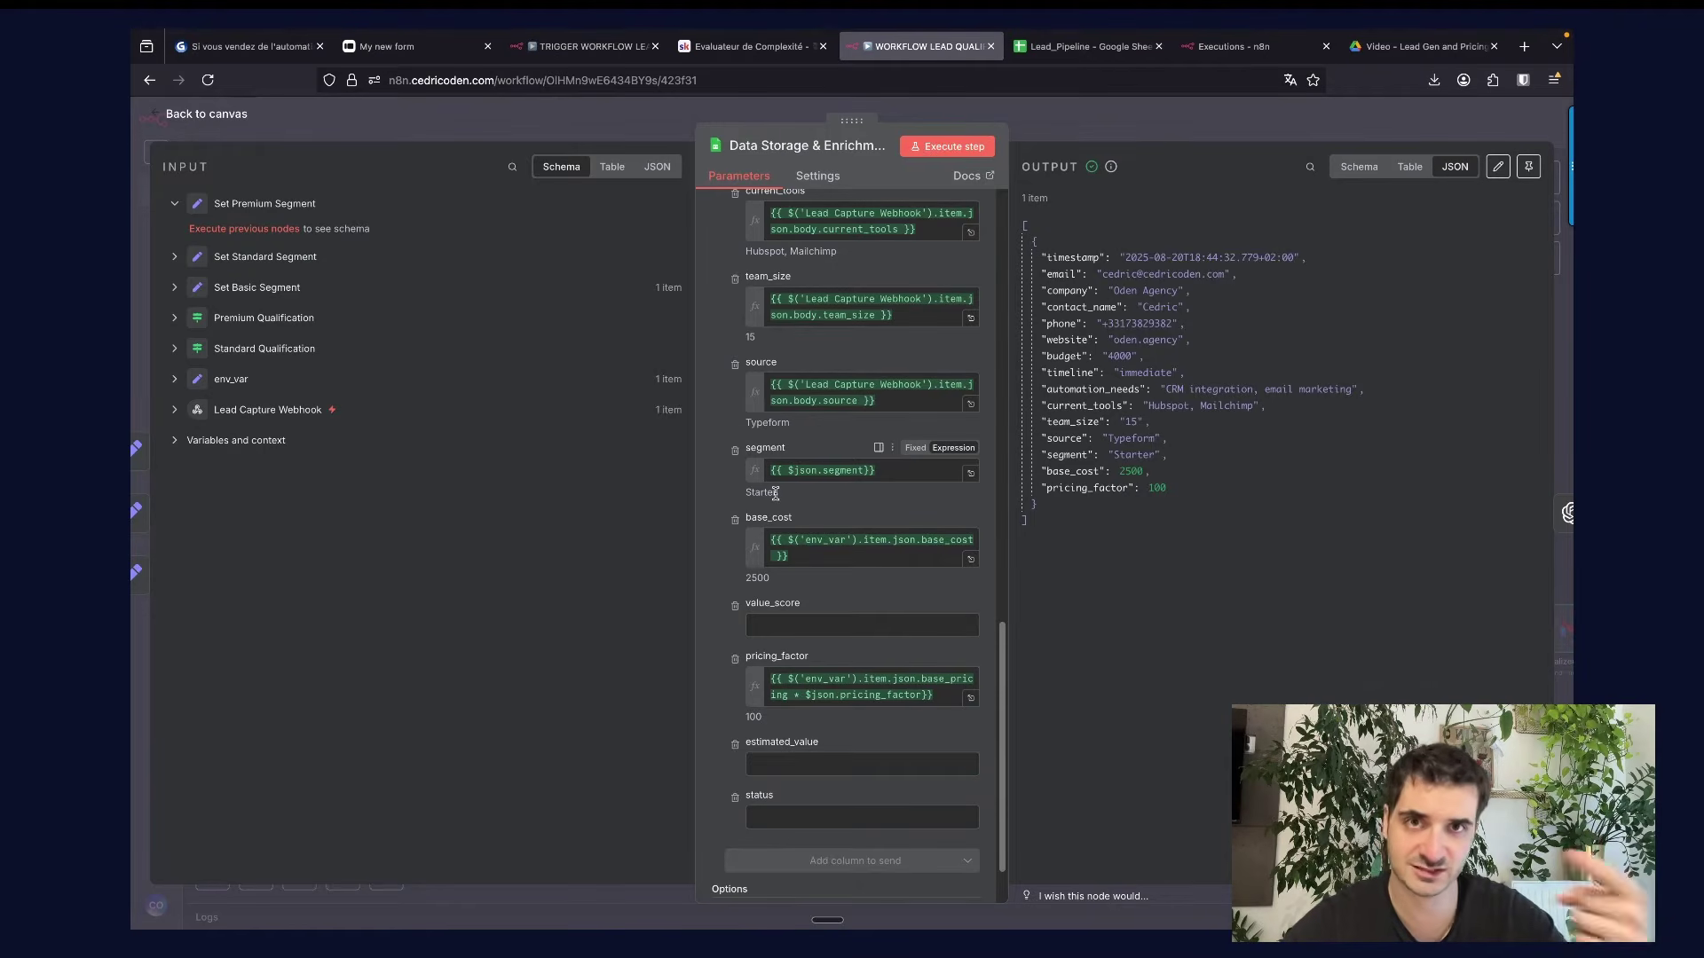
left_click_drag(785, 500, 747, 494)
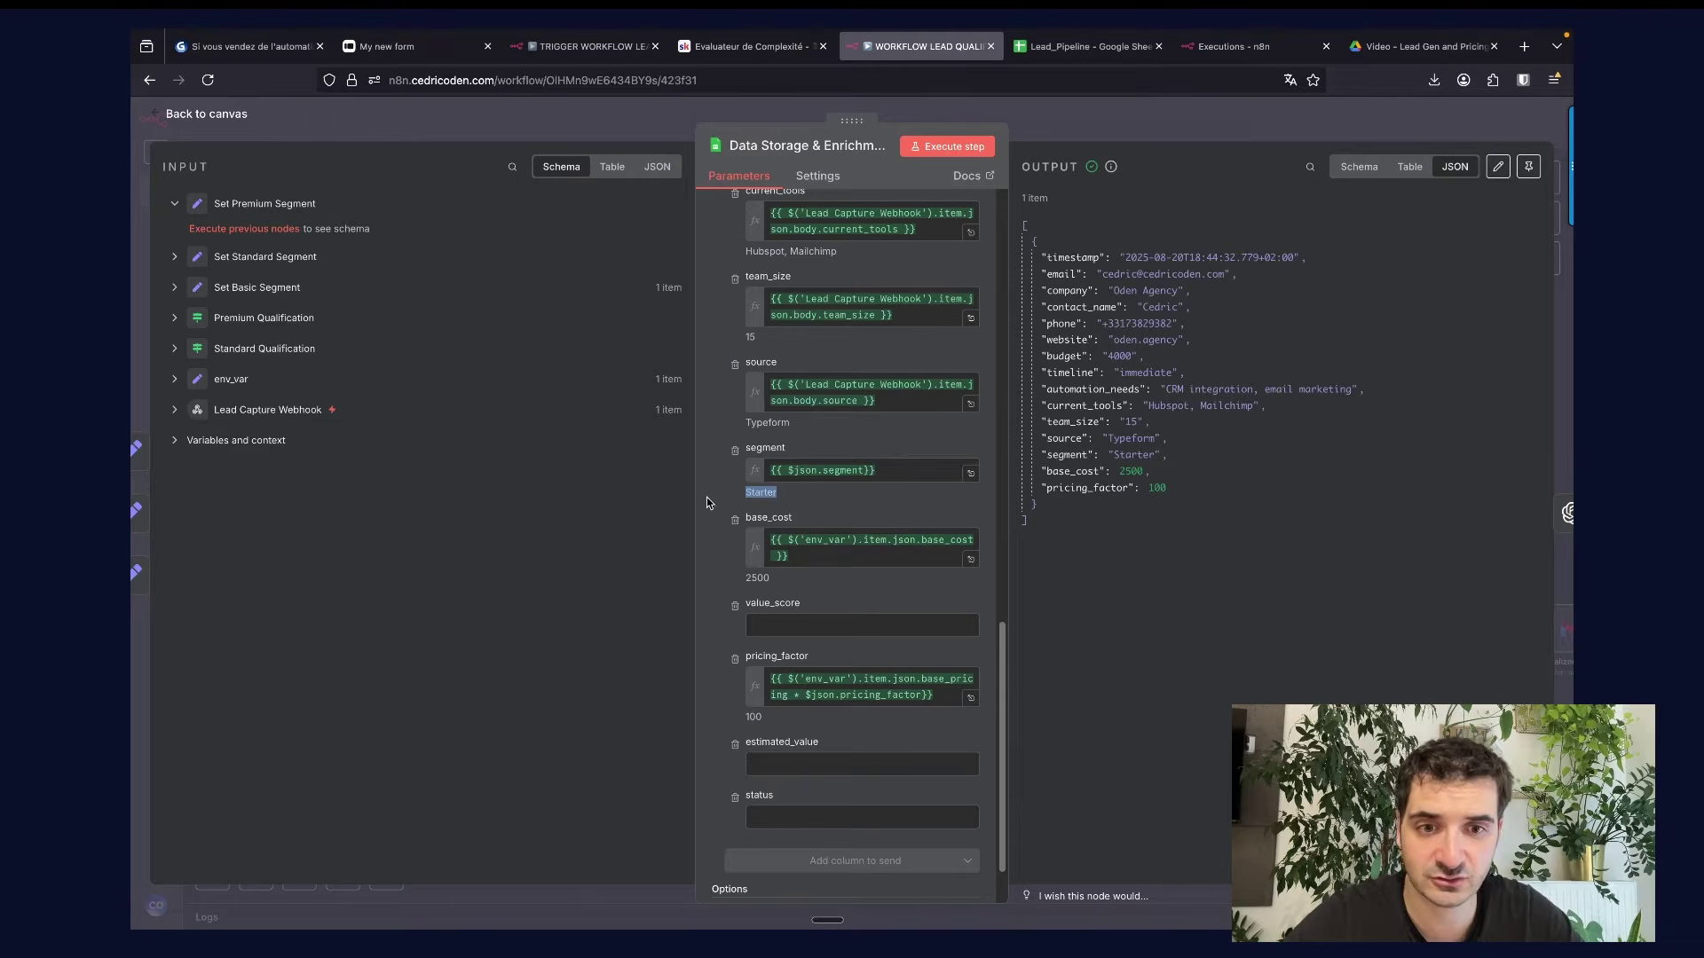
left_click(706, 496)
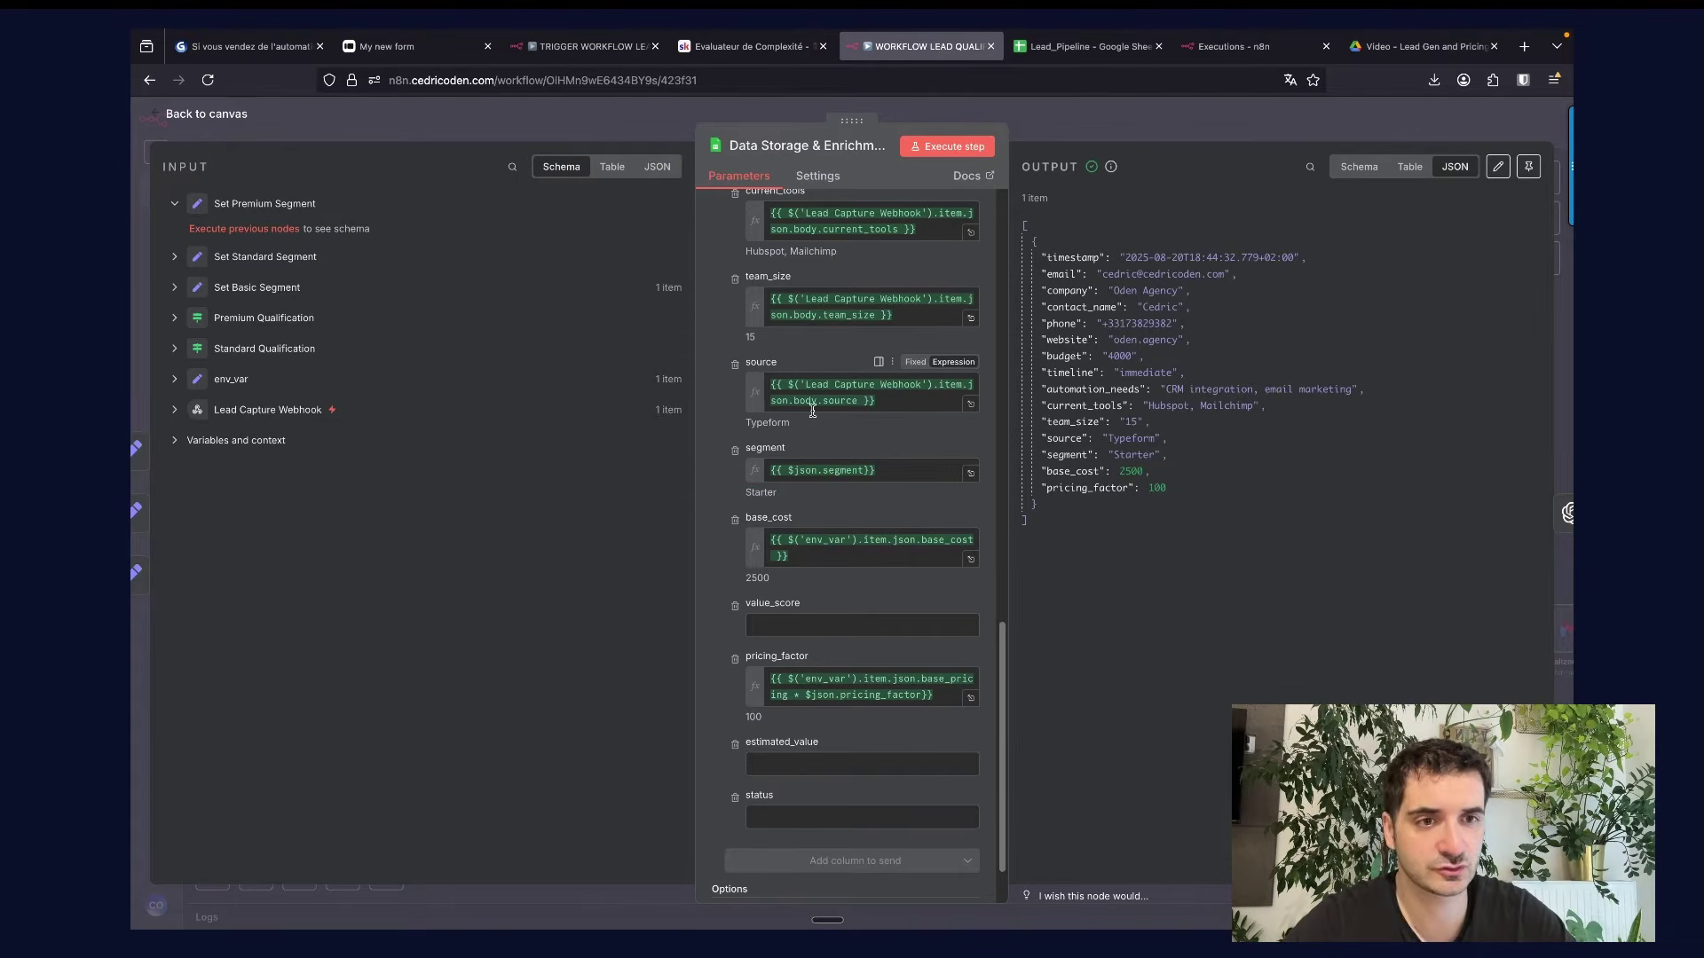
left_click(1049, 132)
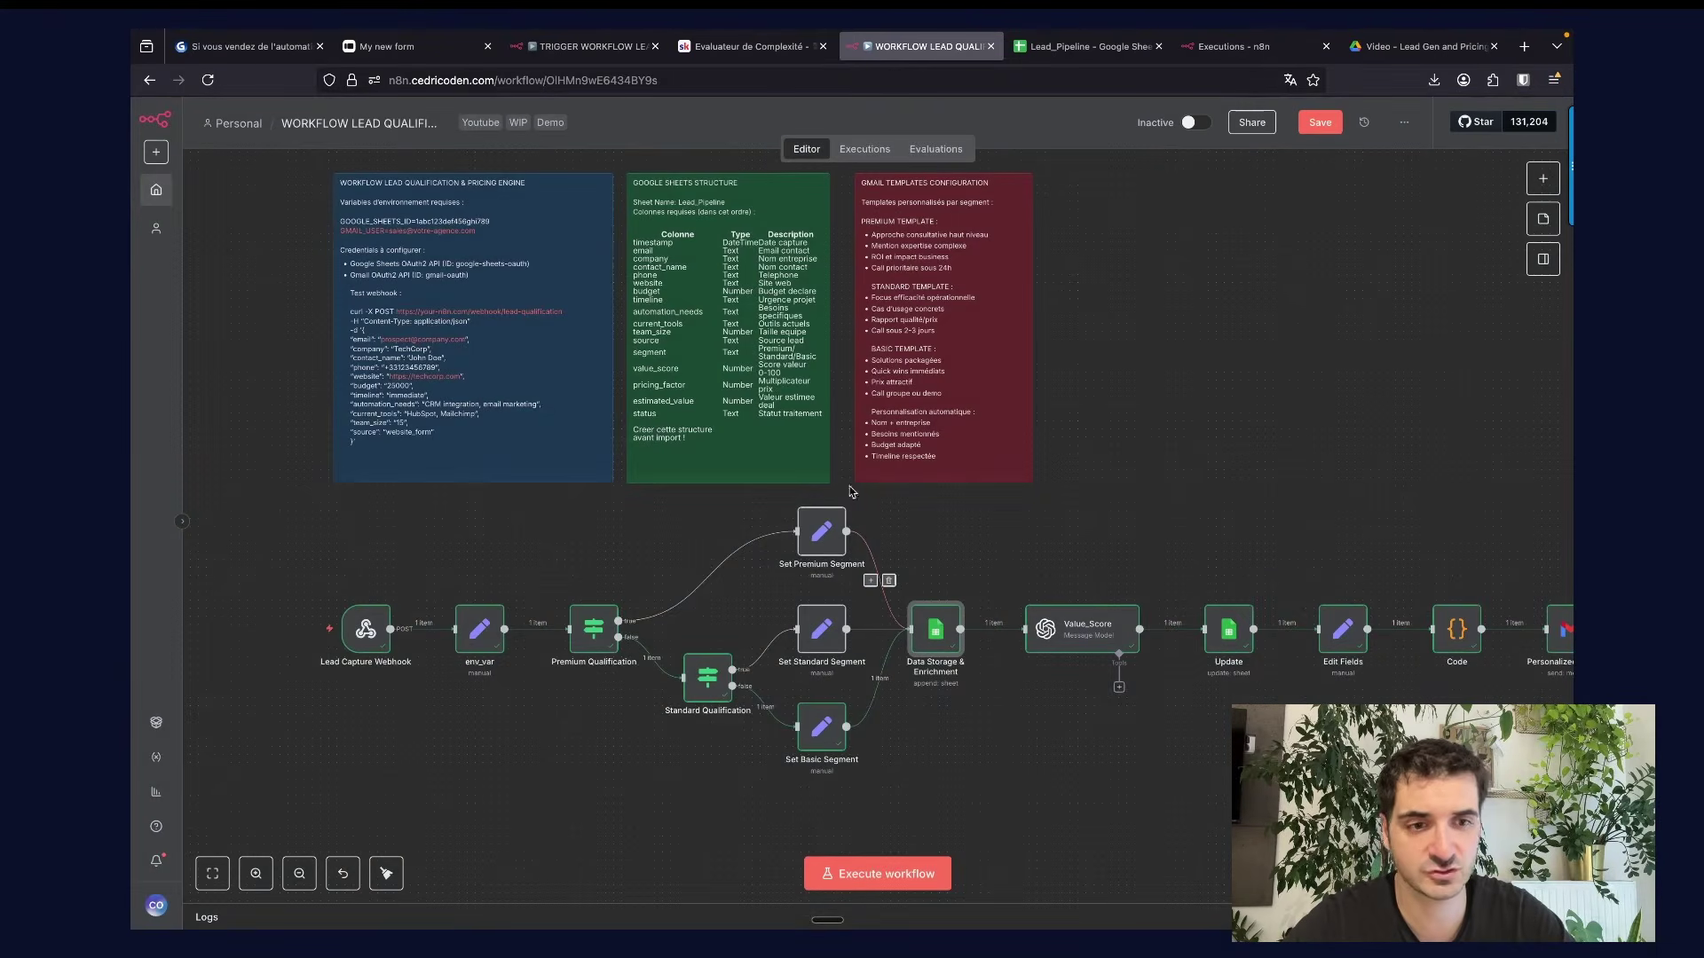
View the Google Sheets structure note's markdown, then move to the Lead_Pipeline spreadsheet.
scroll(1075, 531, "right", 3)
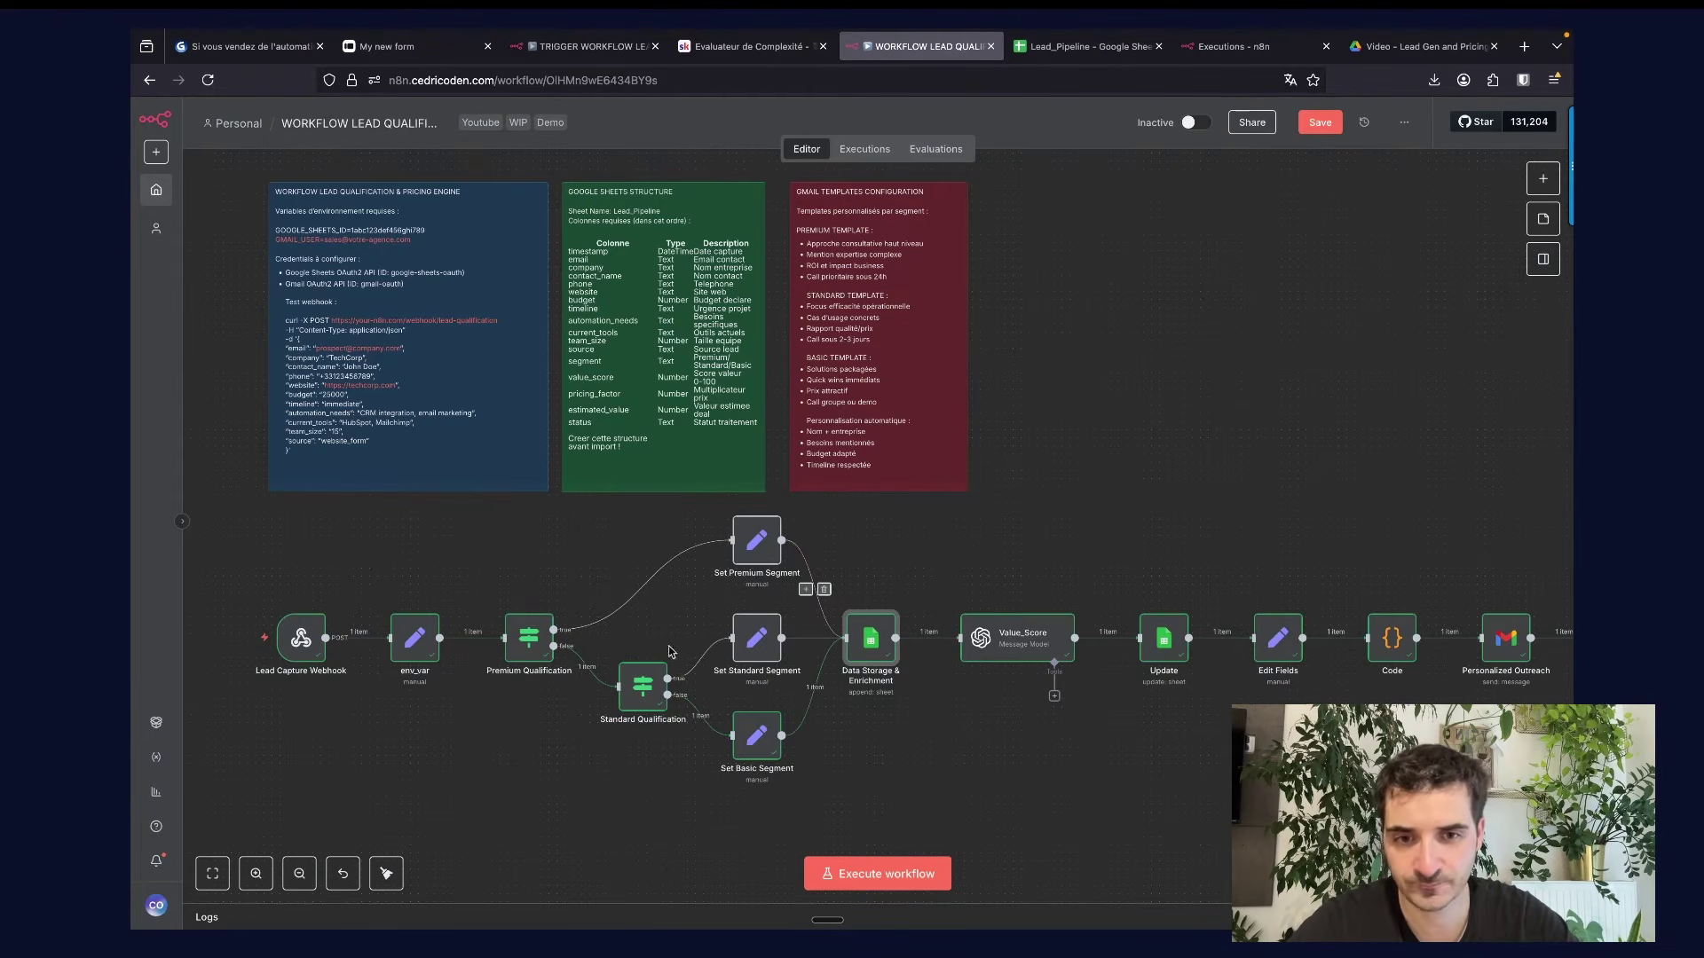
double_click(631, 279)
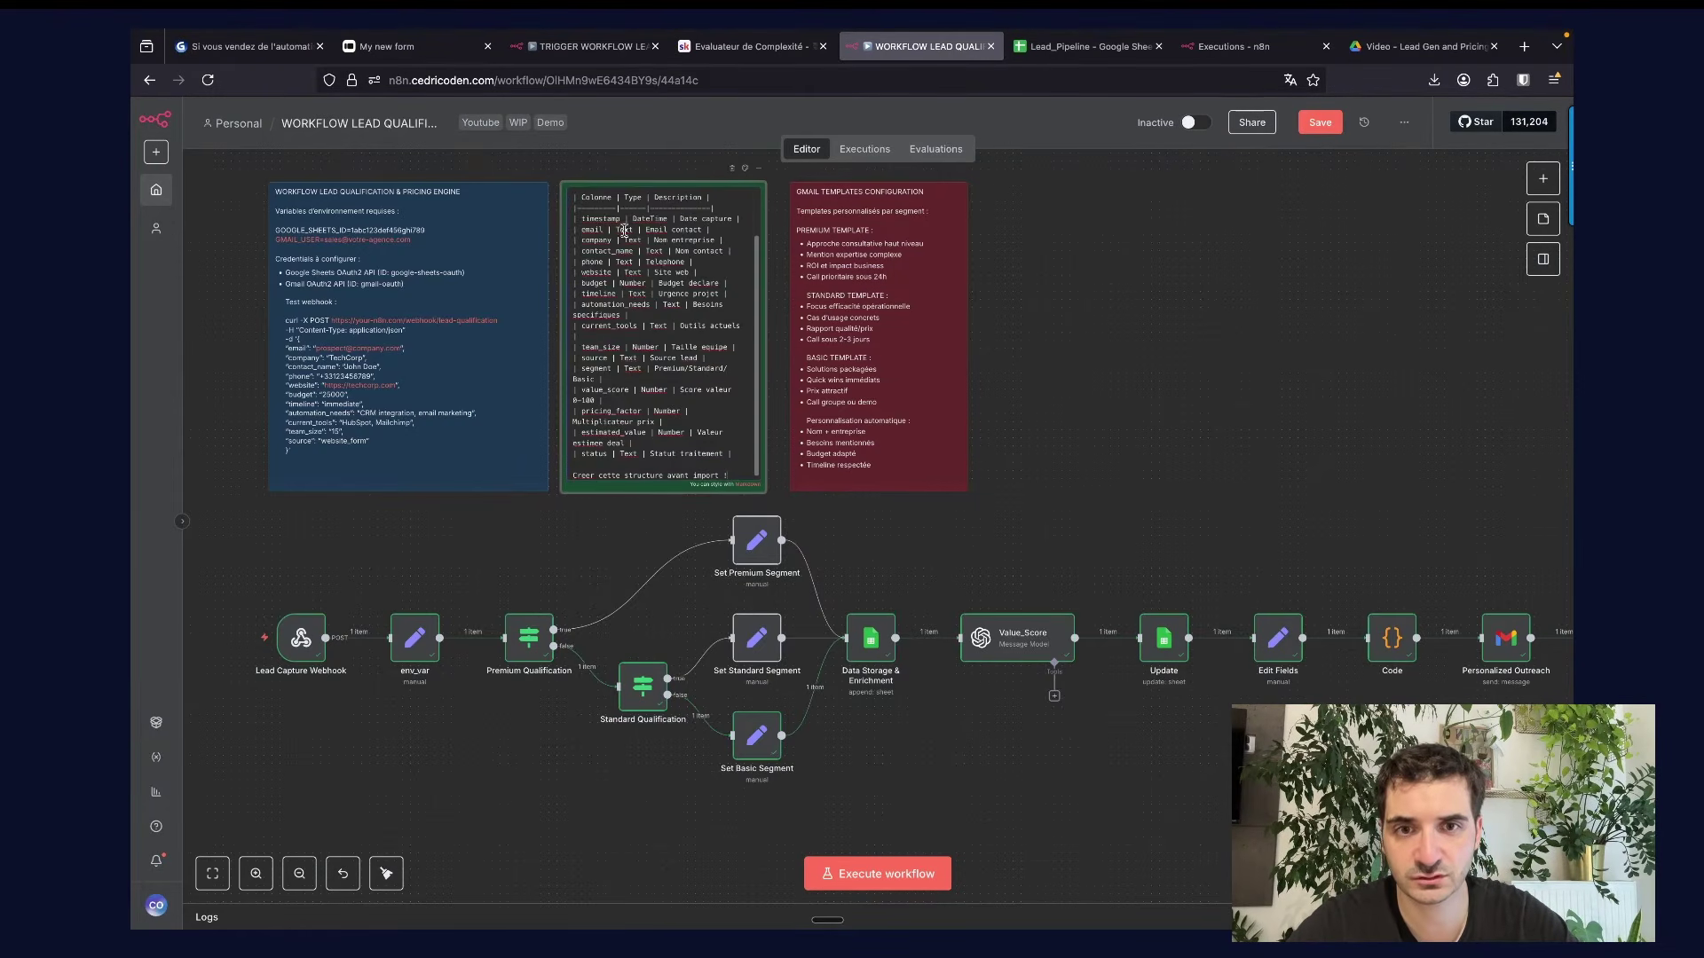
left_click(1143, 412)
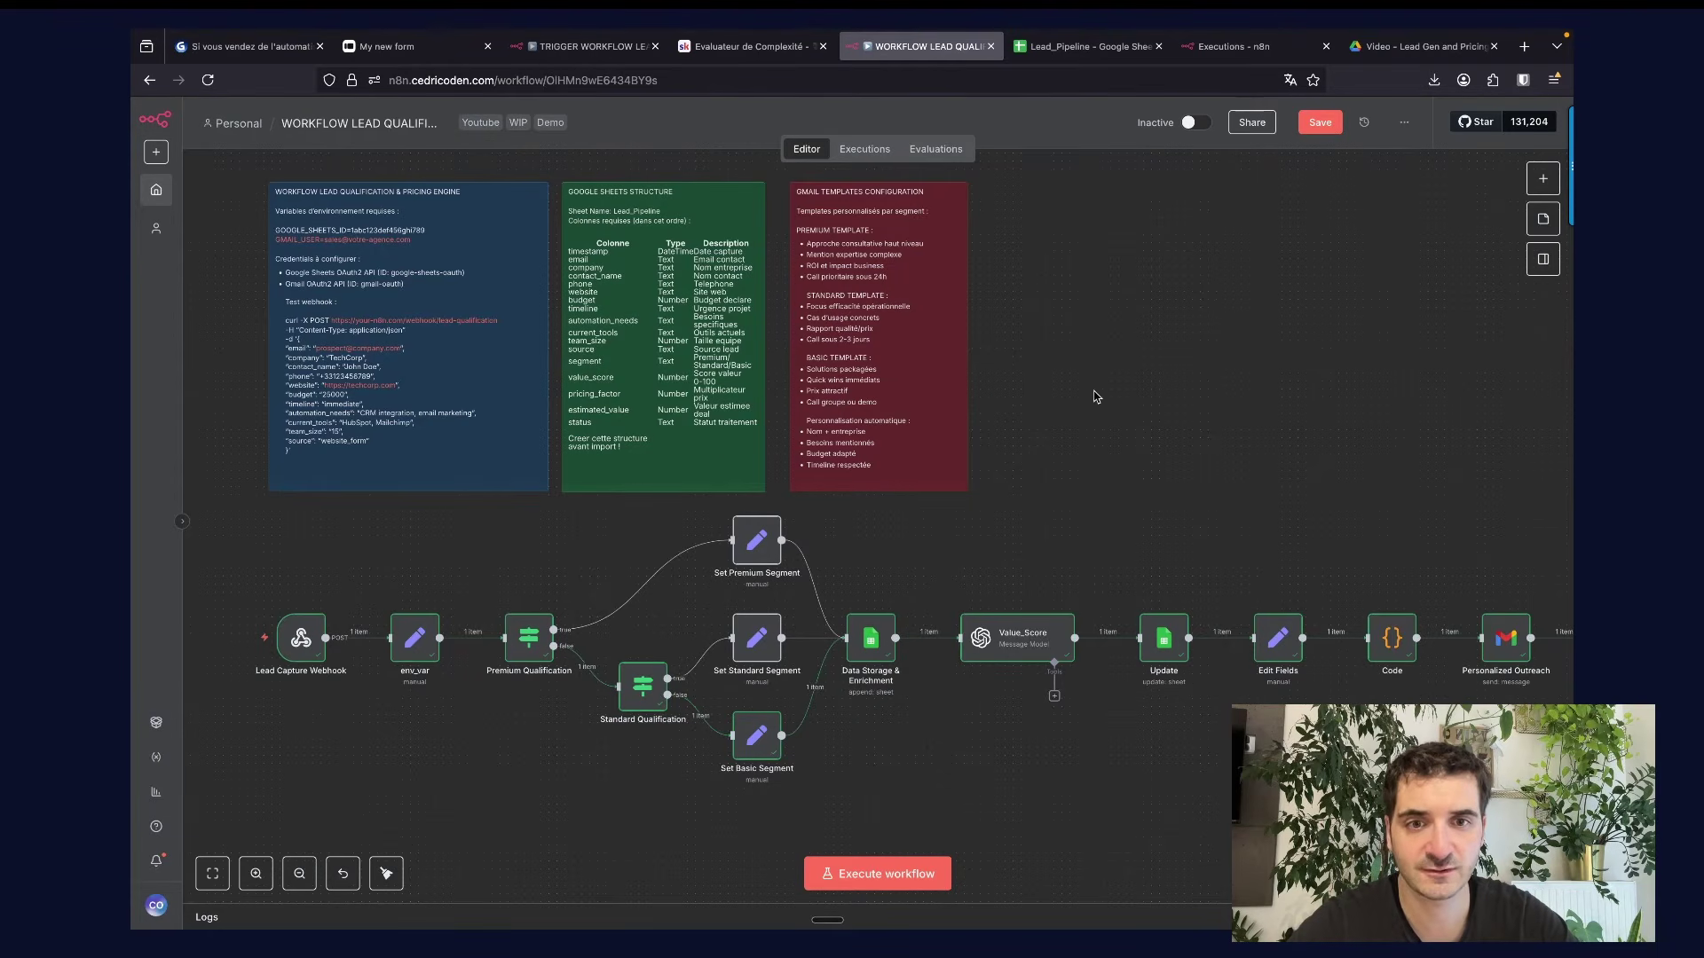
left_click(1065, 55)
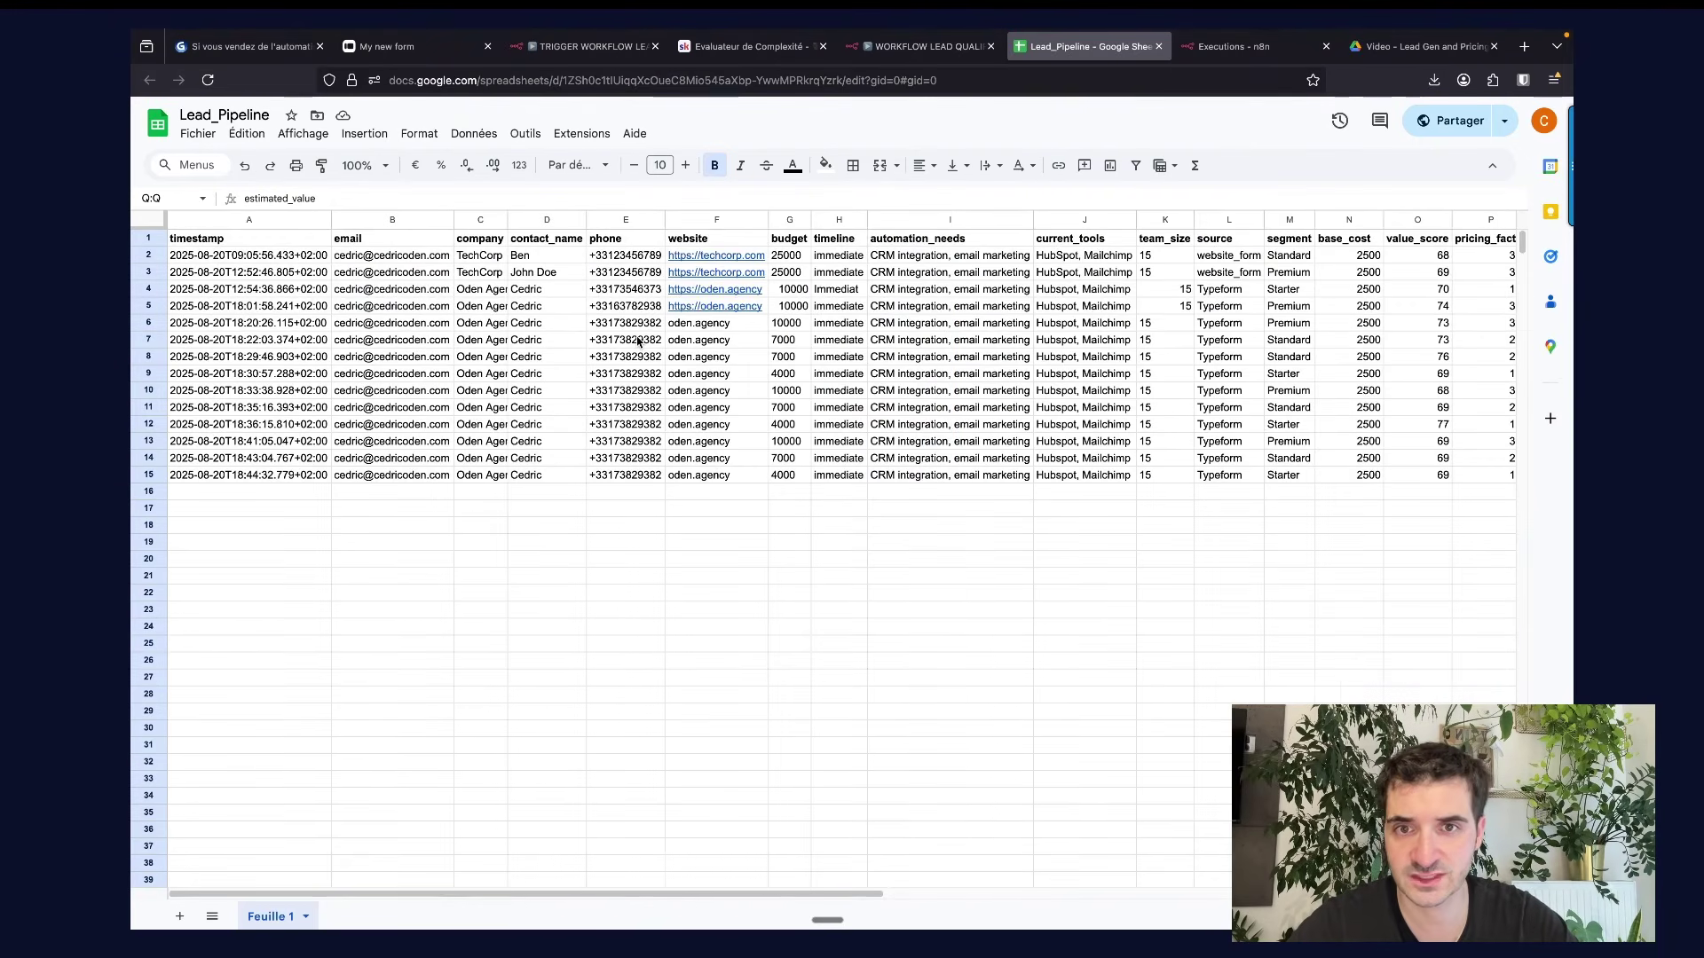
Check the base_cost, value_score and pricing_factor headers (N1–P1) in Lead_Pipeline, then return to n8n.
scroll(637, 341, "right", 10)
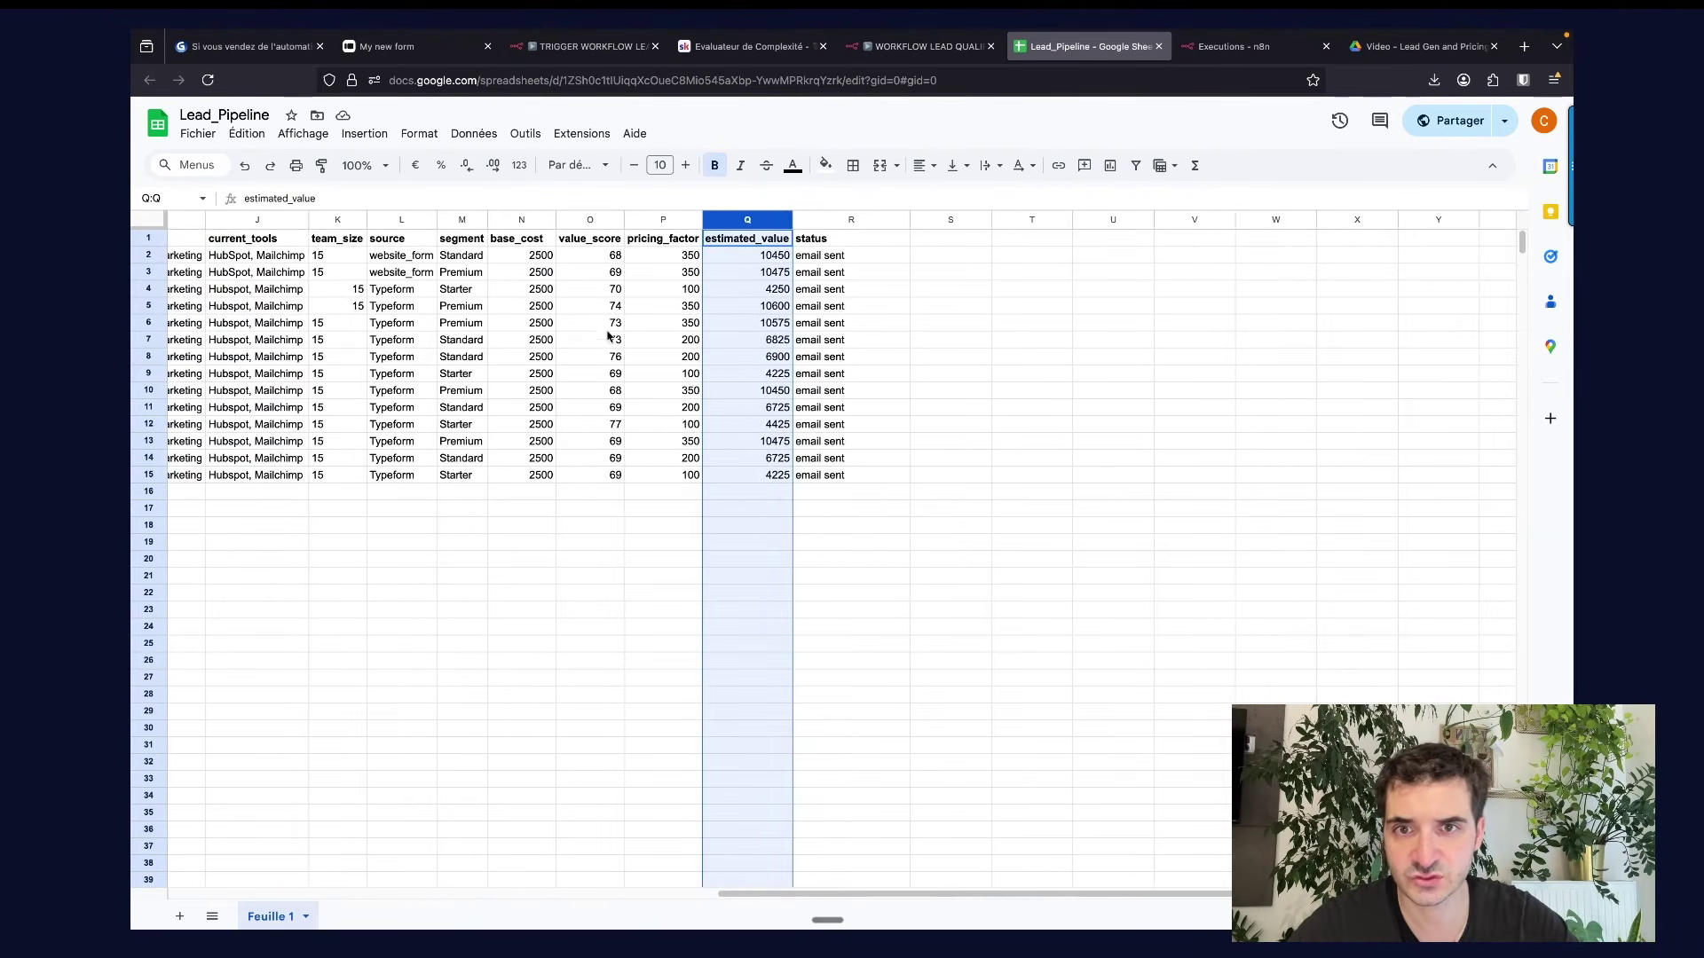
left_click(528, 243)
left_click(586, 242)
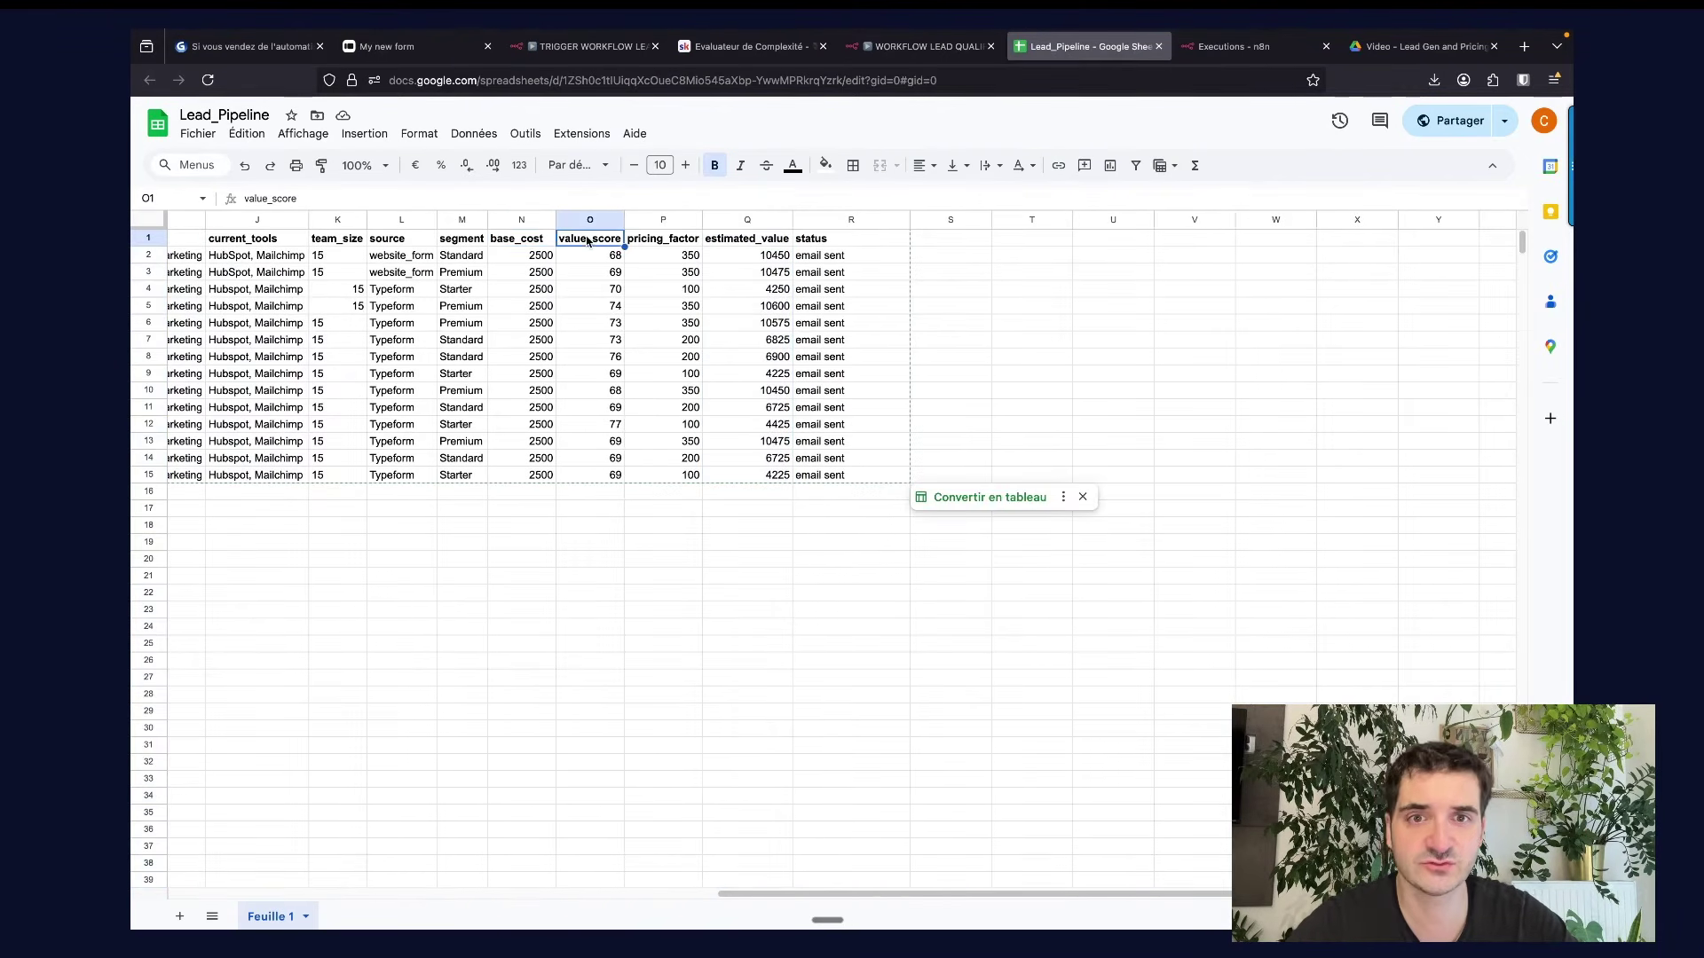
left_click(669, 239)
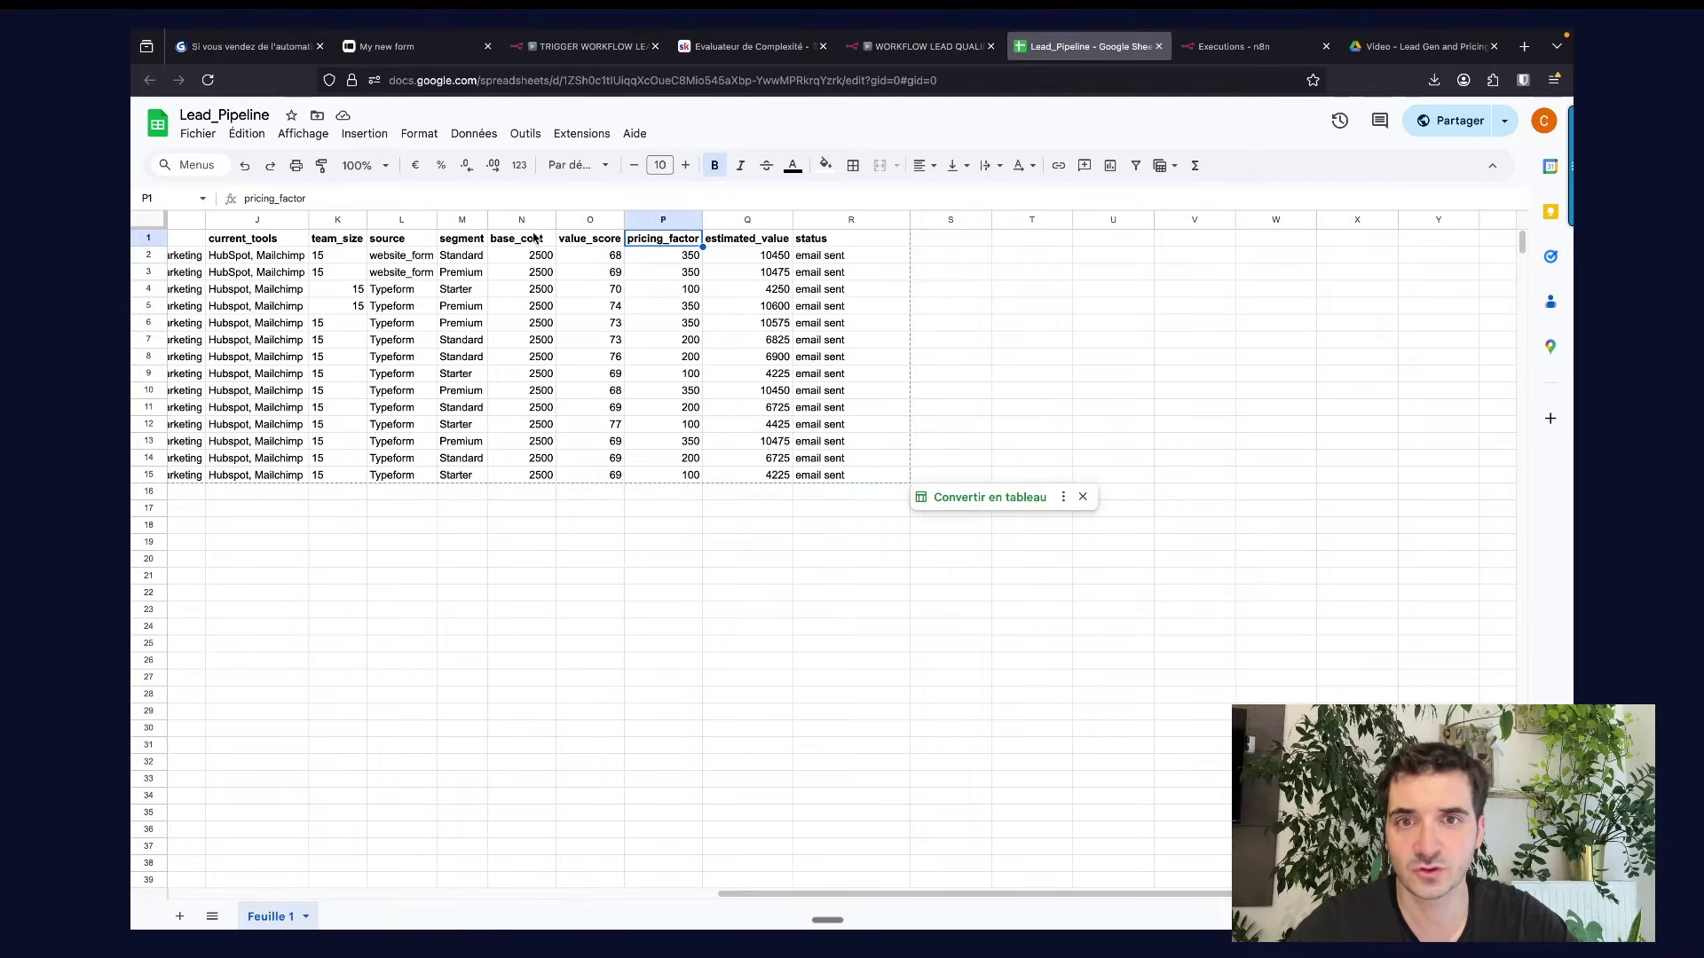
left_click(532, 239)
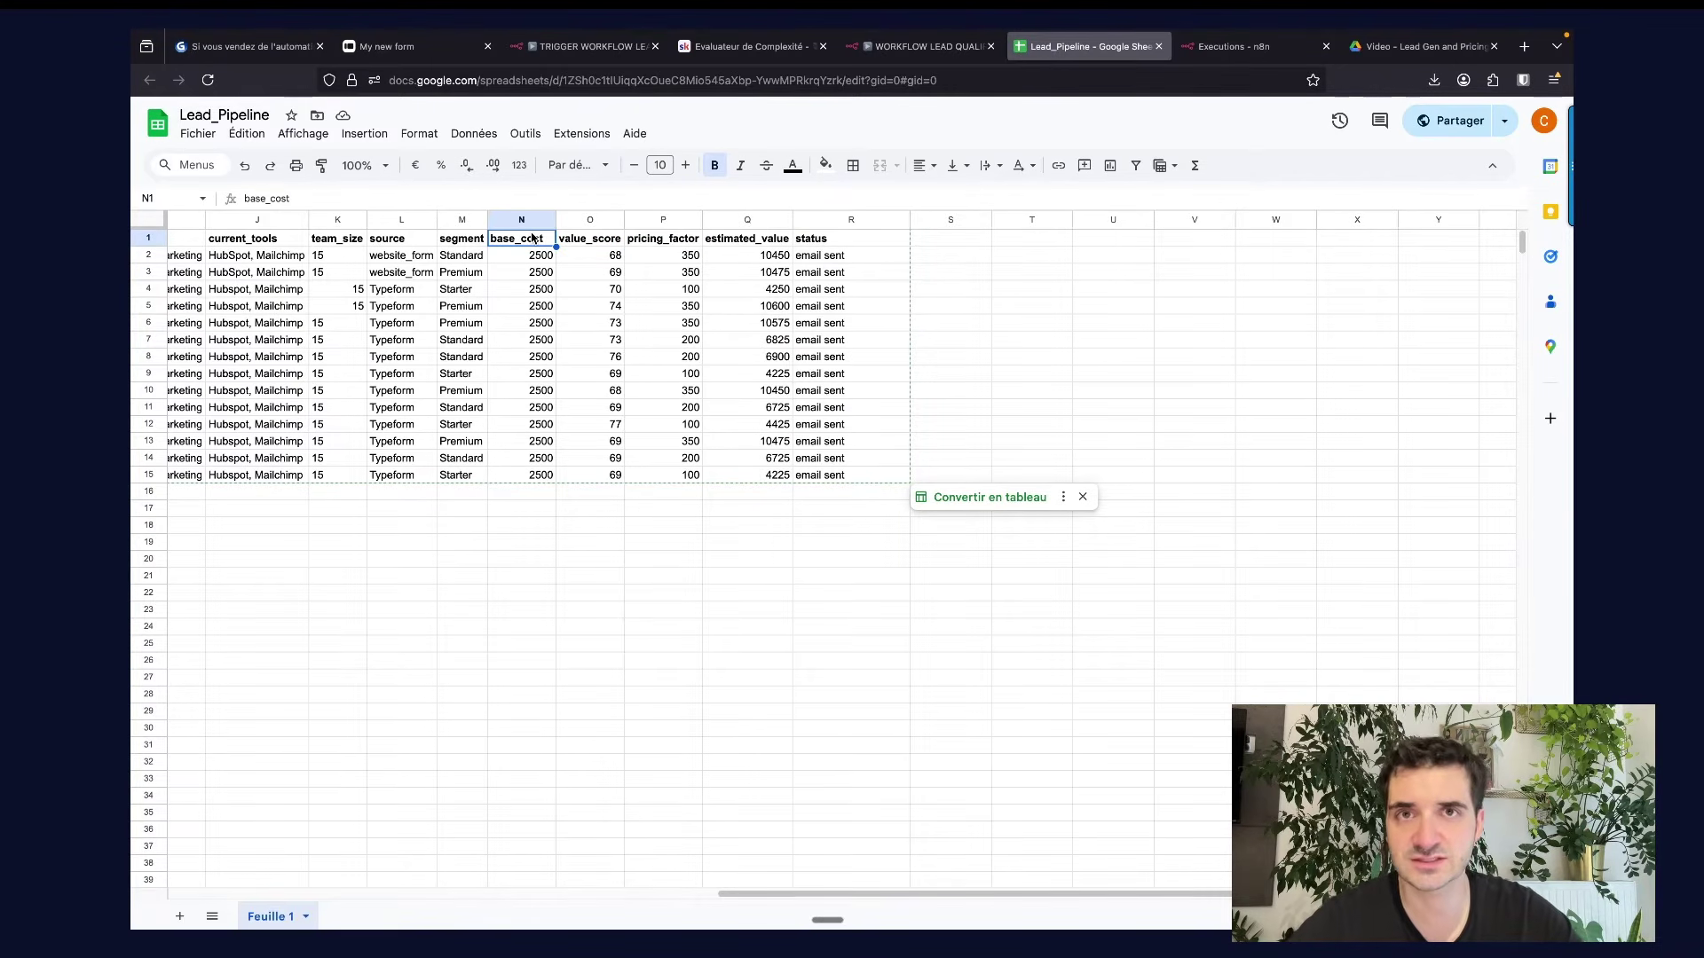
left_click(594, 245)
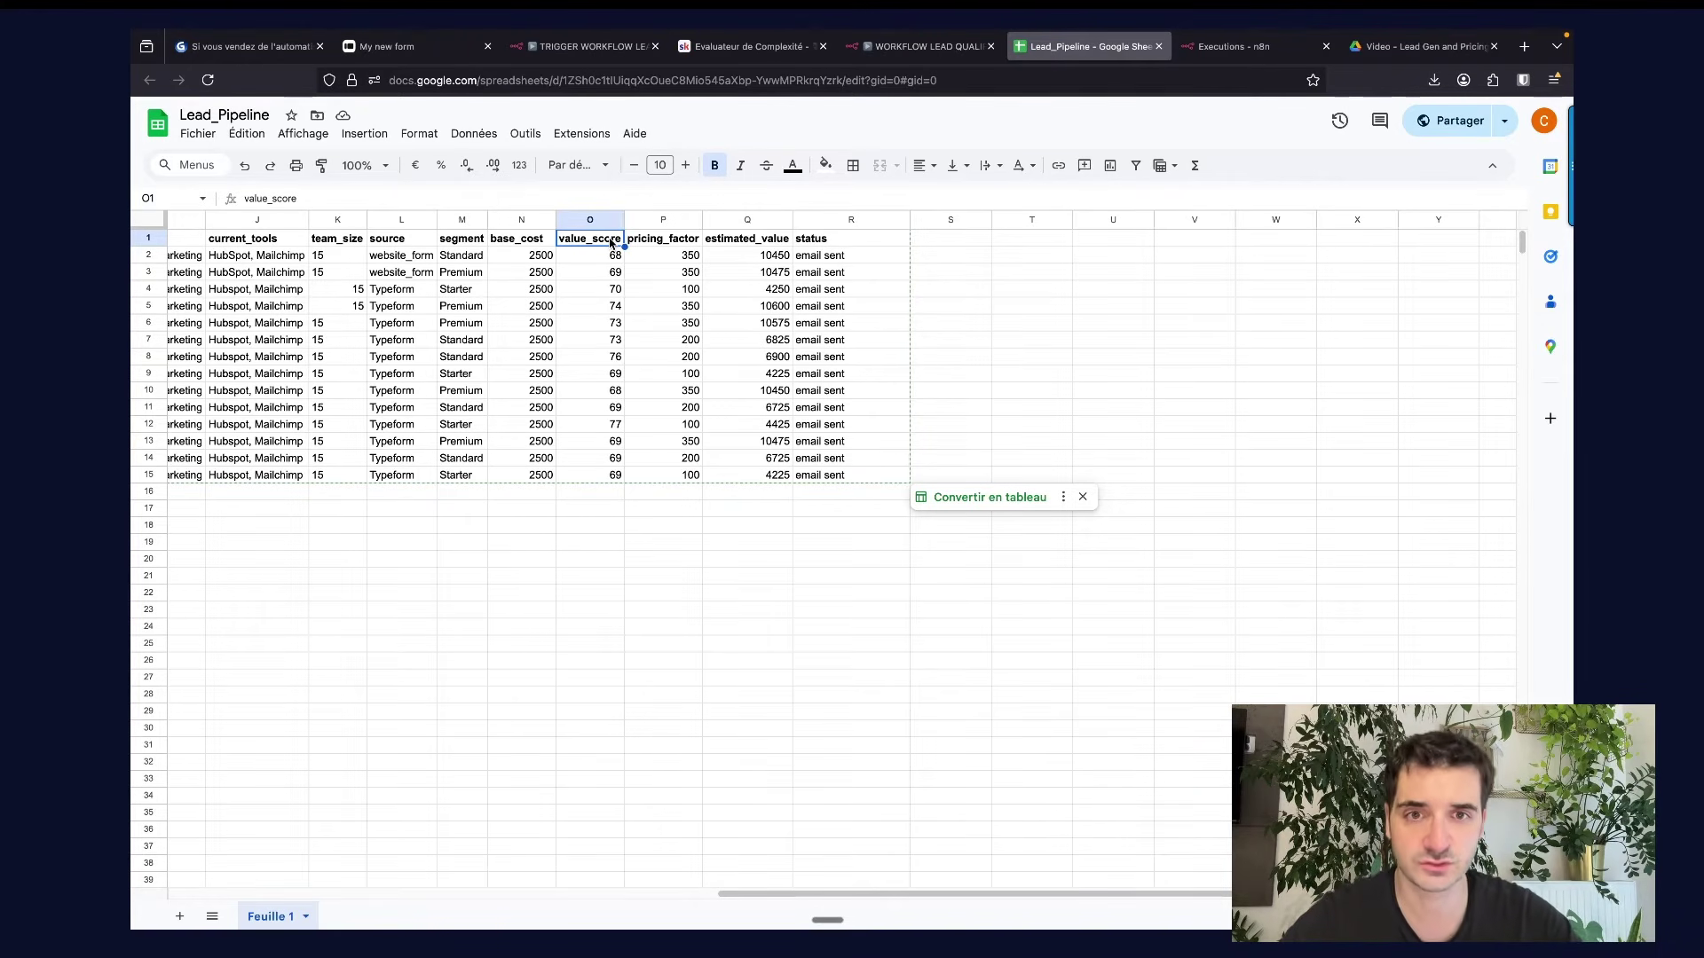
left_click(661, 247)
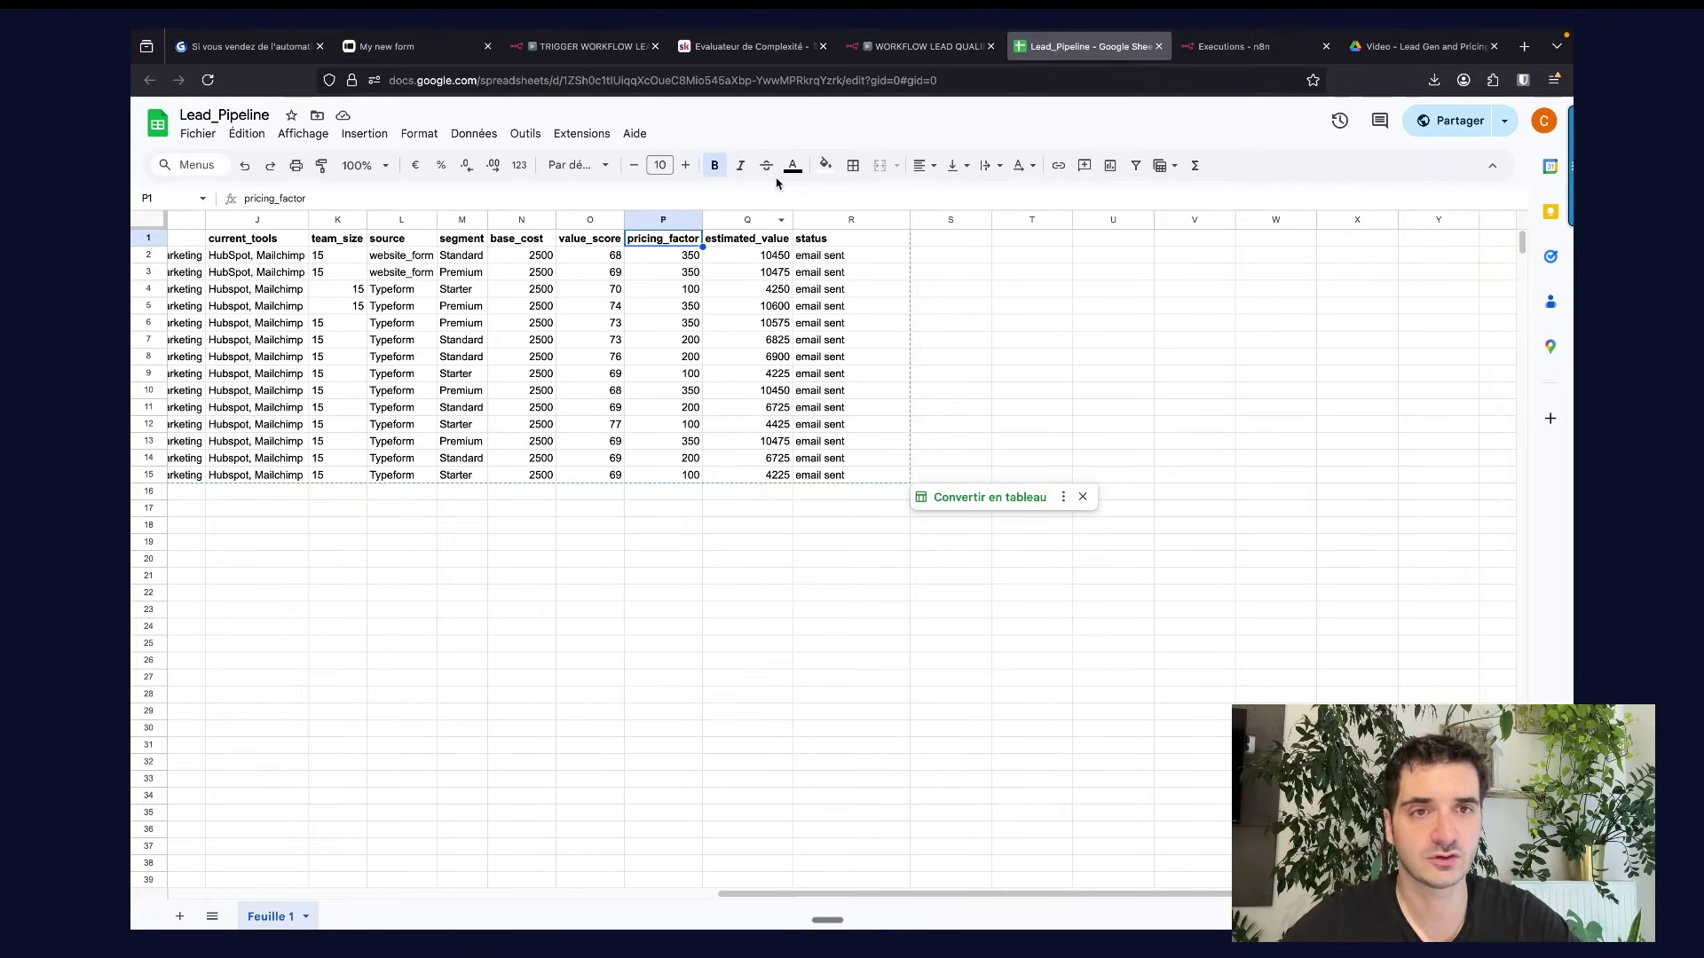
left_click(922, 46)
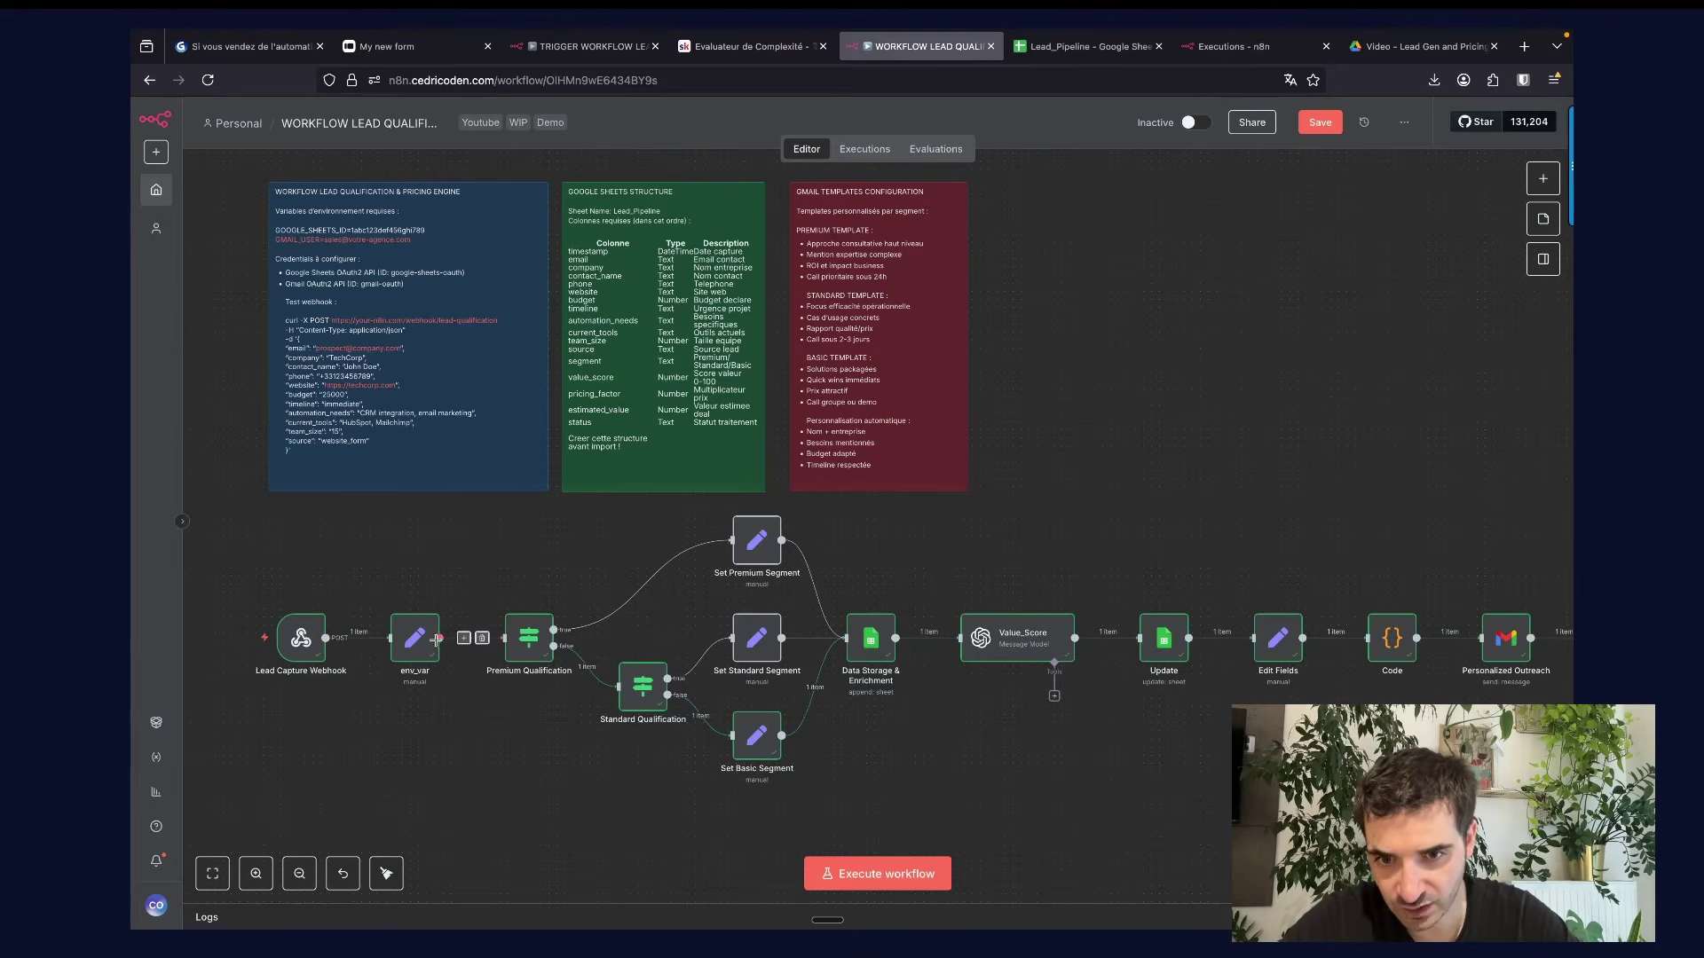
Review the env_var and Set Premium Segment nodes, then open Data Storage & Enrichment.
double_click(411, 645)
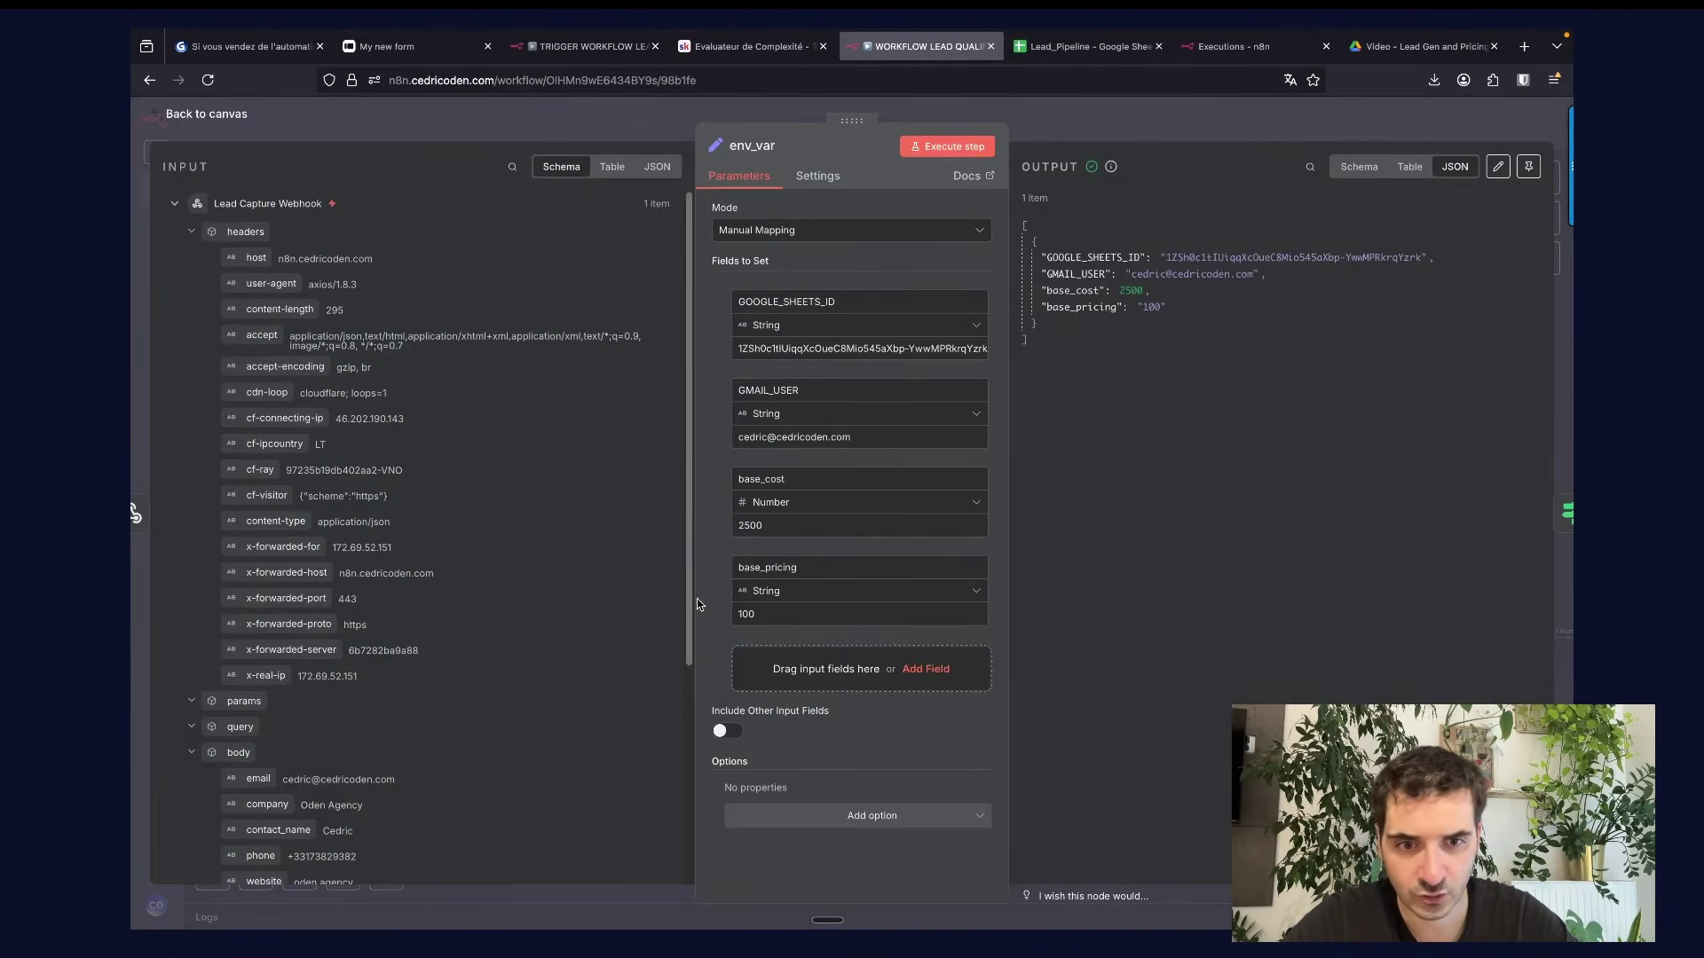
key("Escape")
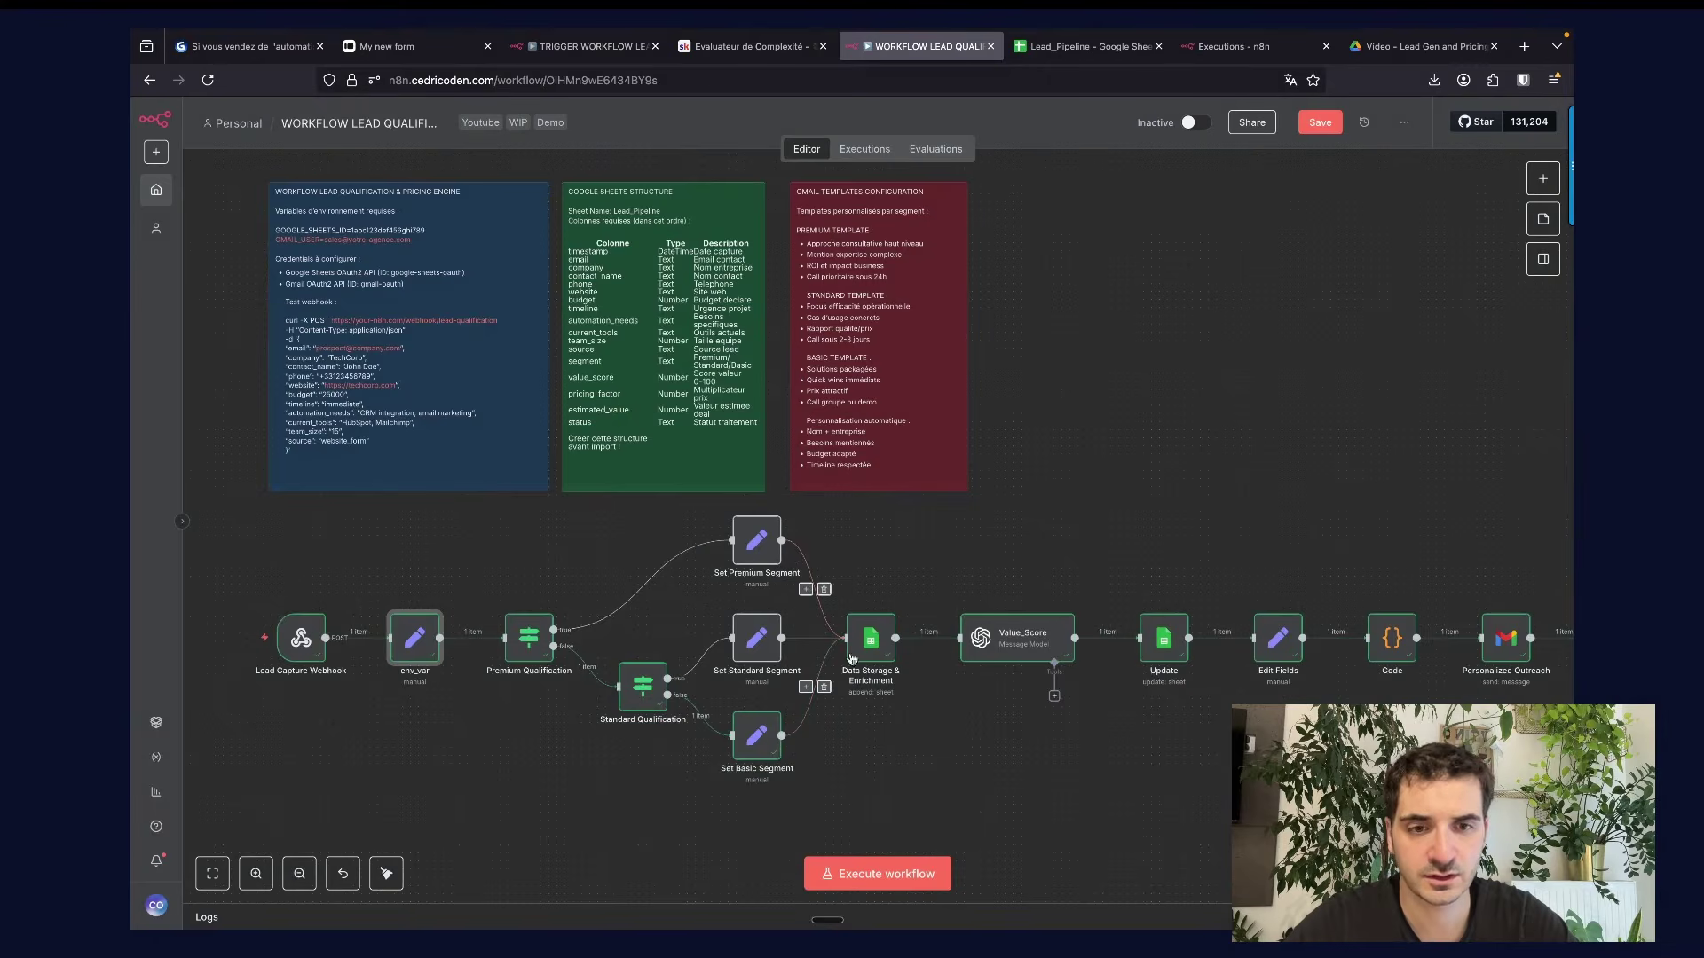
double_click(756, 556)
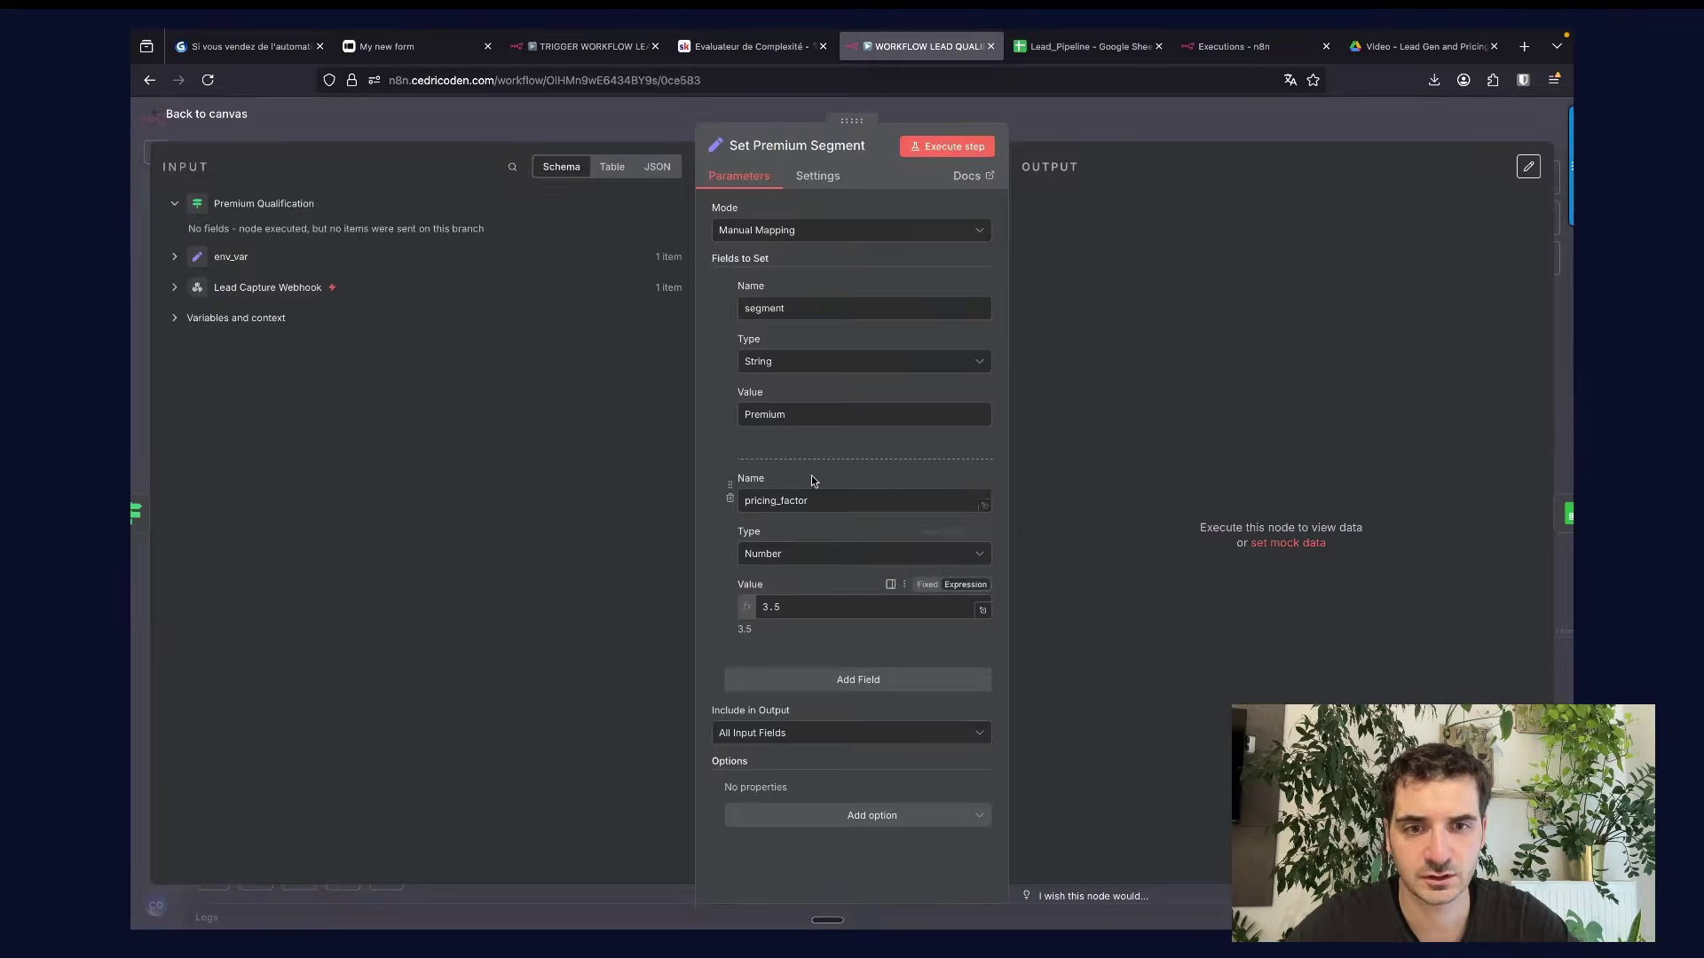
key("Escape")
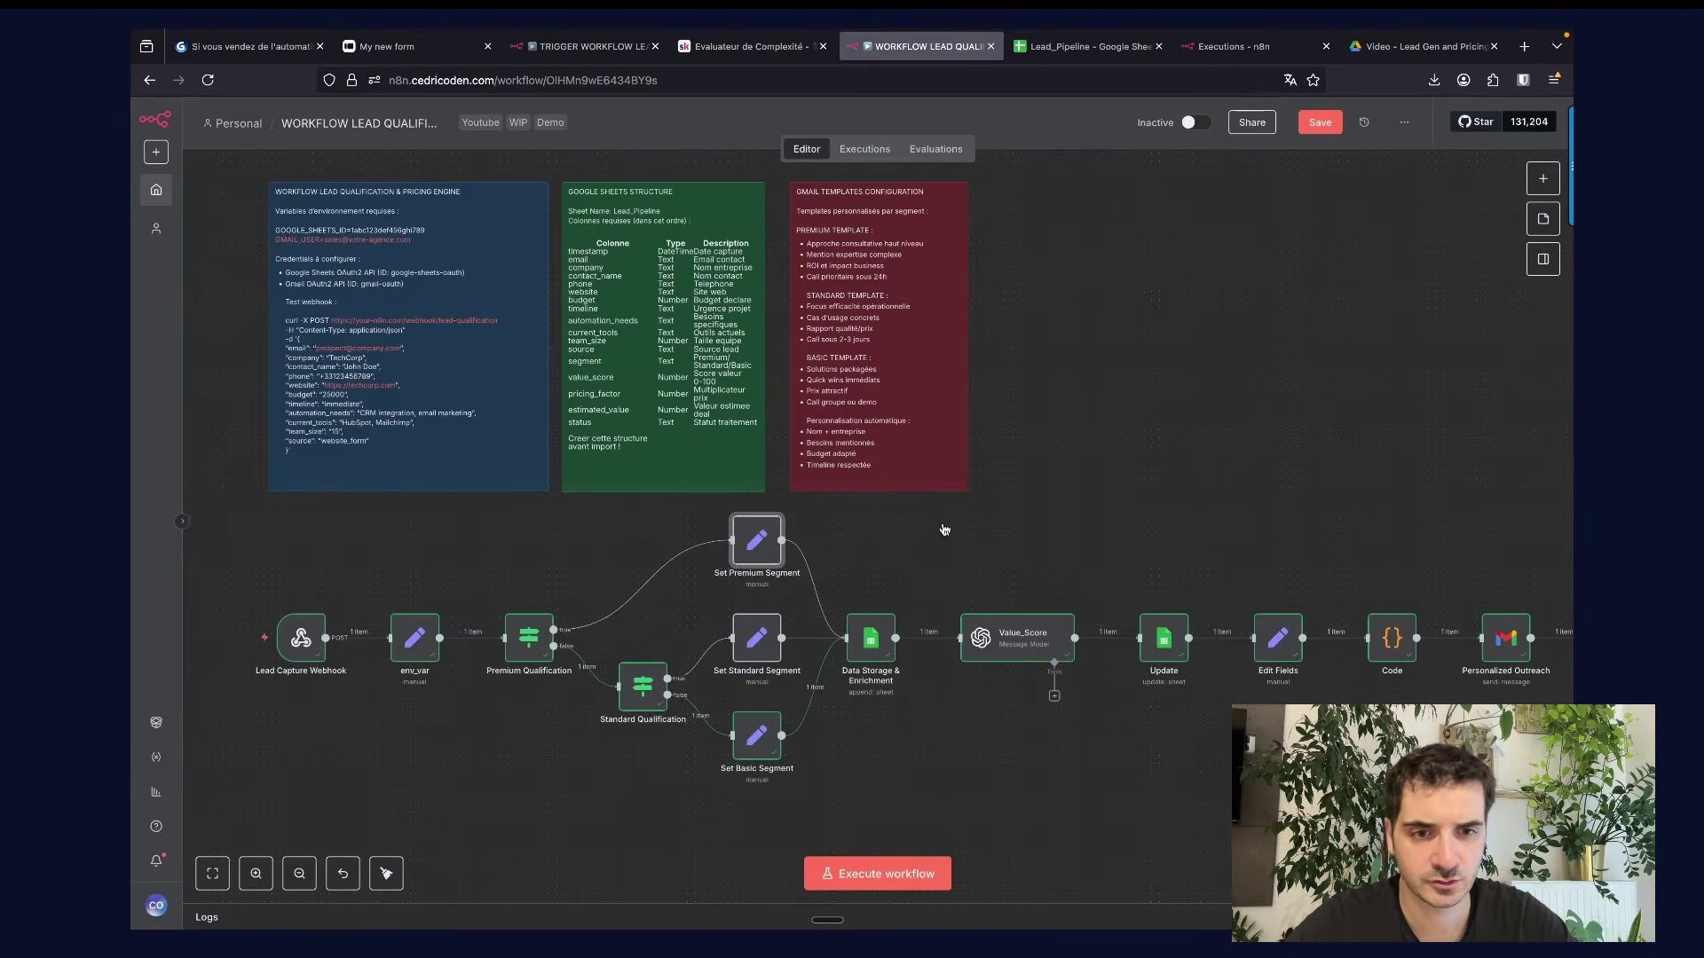
left_click(874, 656)
double_click(874, 656)
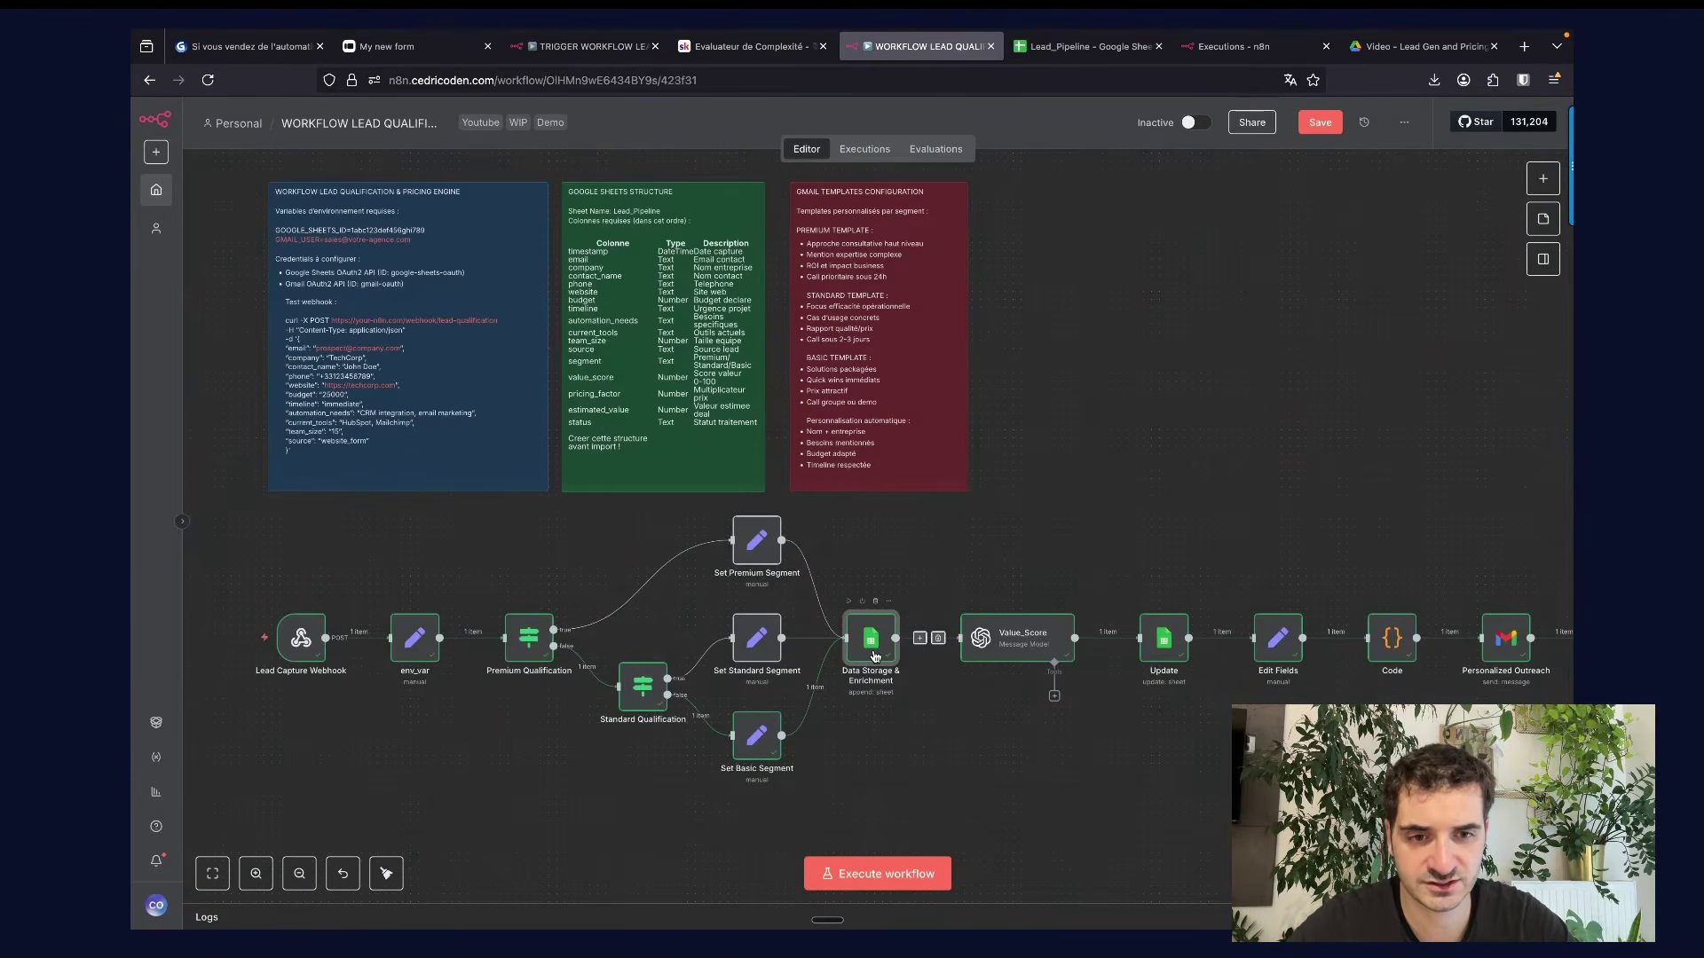
Expand the Lead Capture Webhook and env_var inputs and preview the base_cost expression result.
scroll(826, 494, "down", 3)
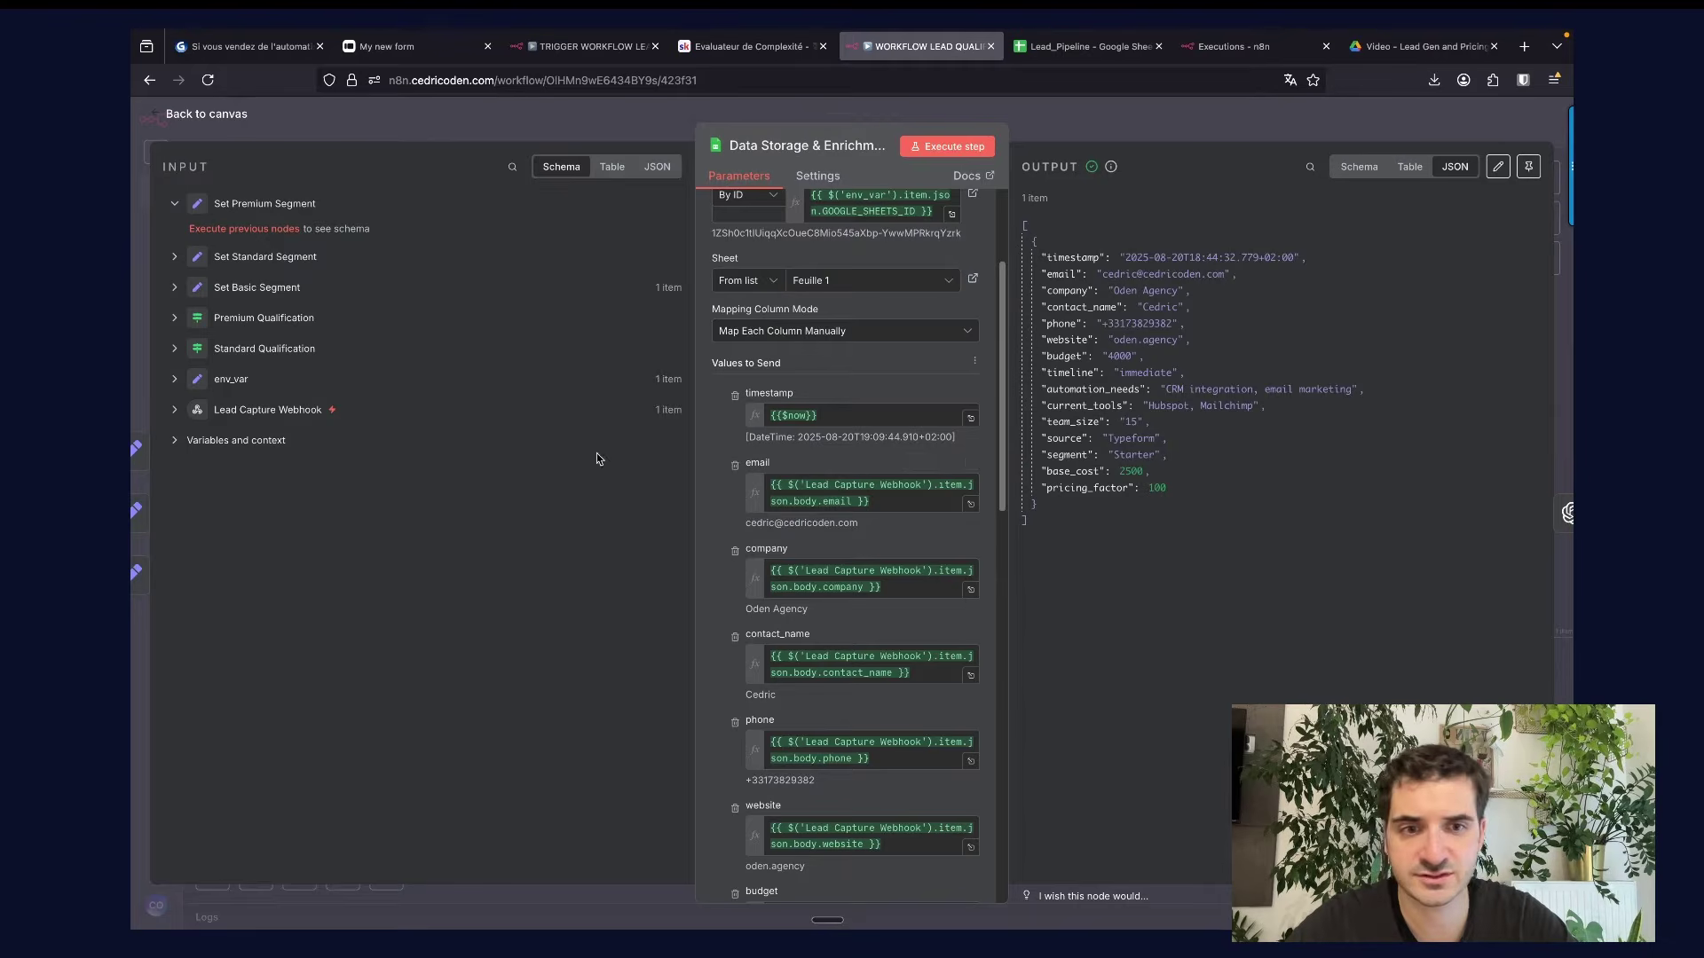
left_click(175, 410)
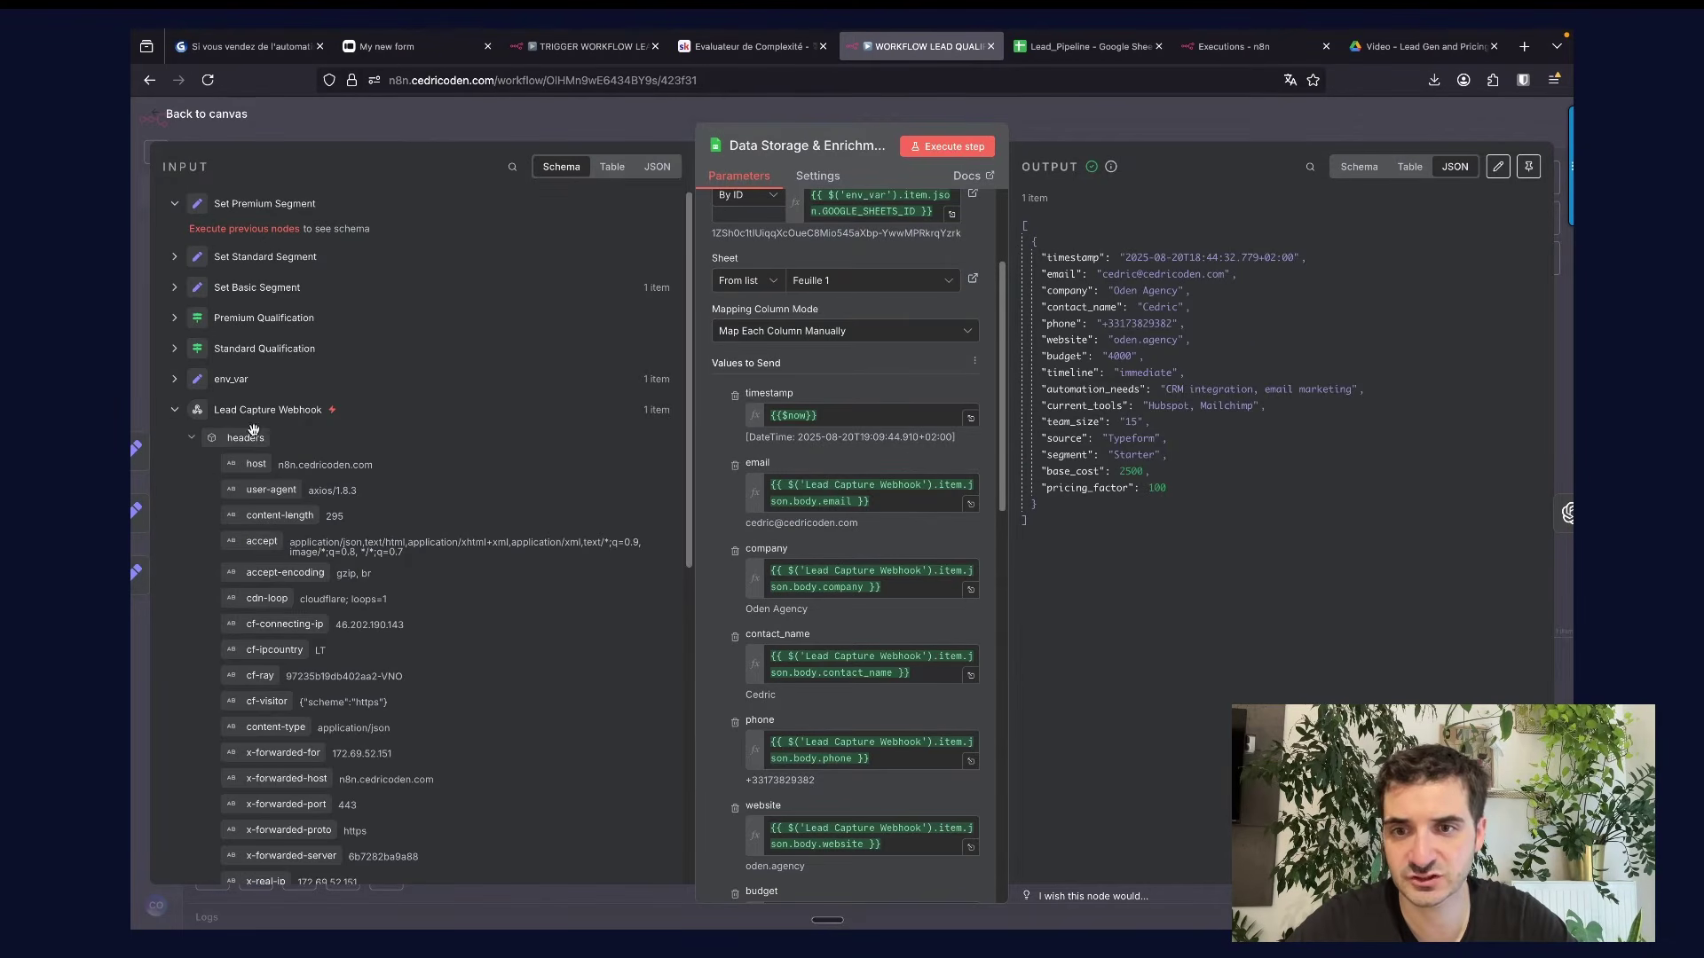
scroll(740, 547, "down", 3)
scroll(740, 548, "down", 8)
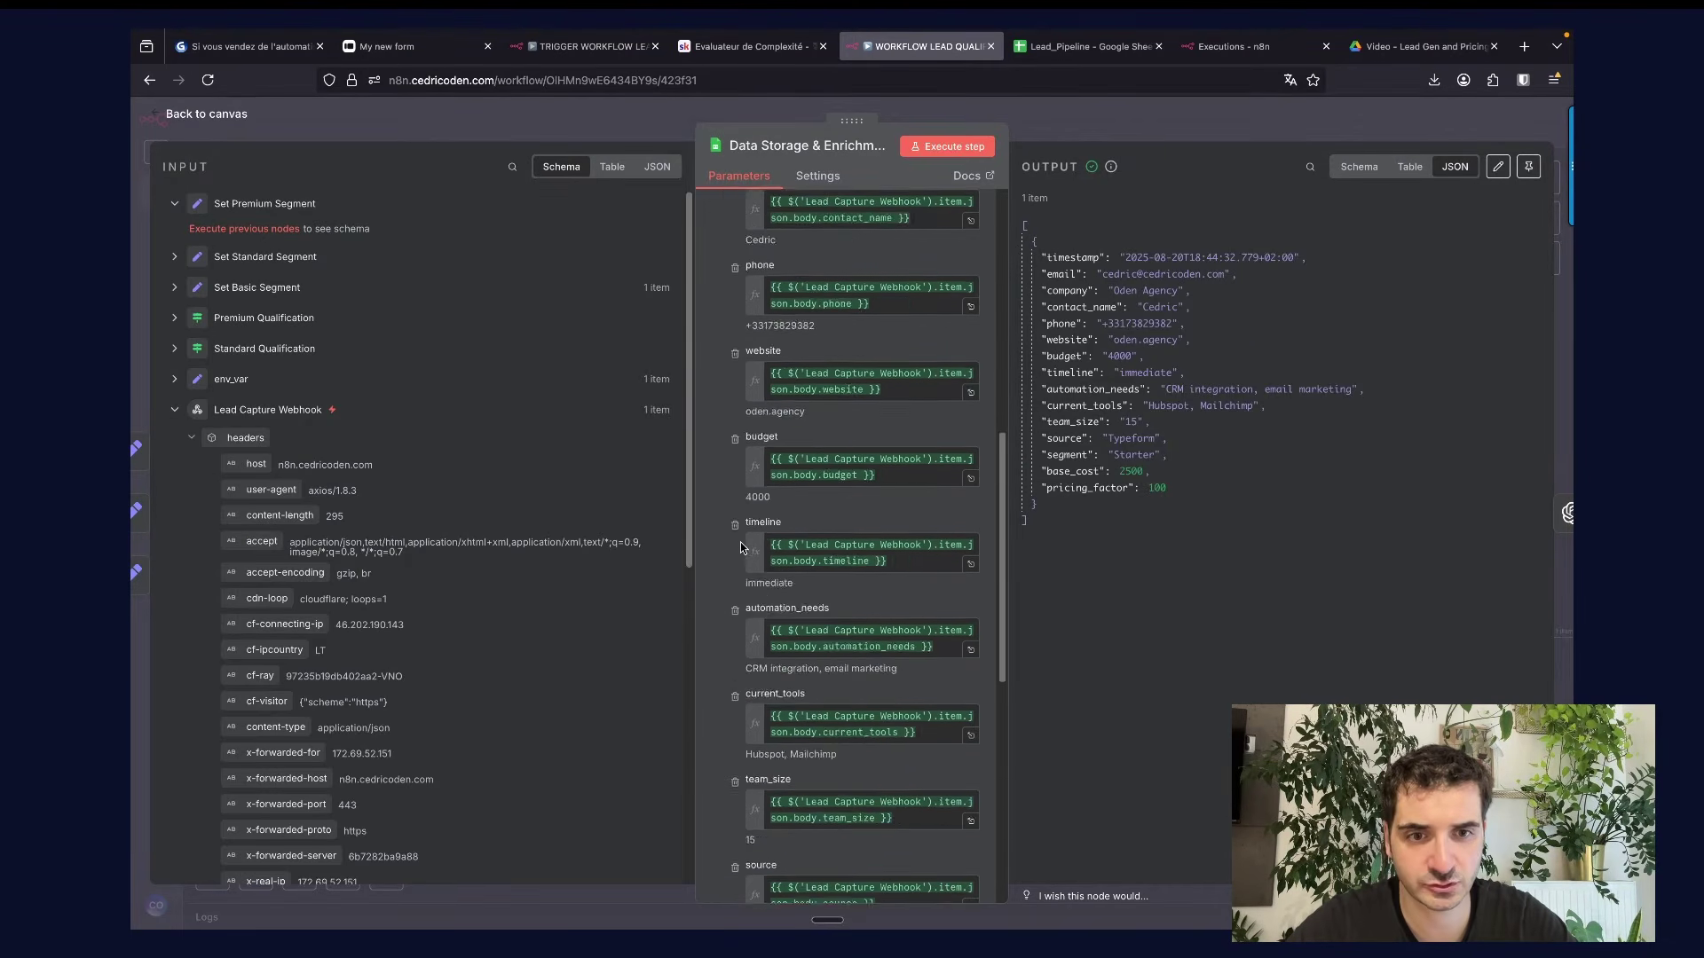
scroll(740, 548, "down", 1)
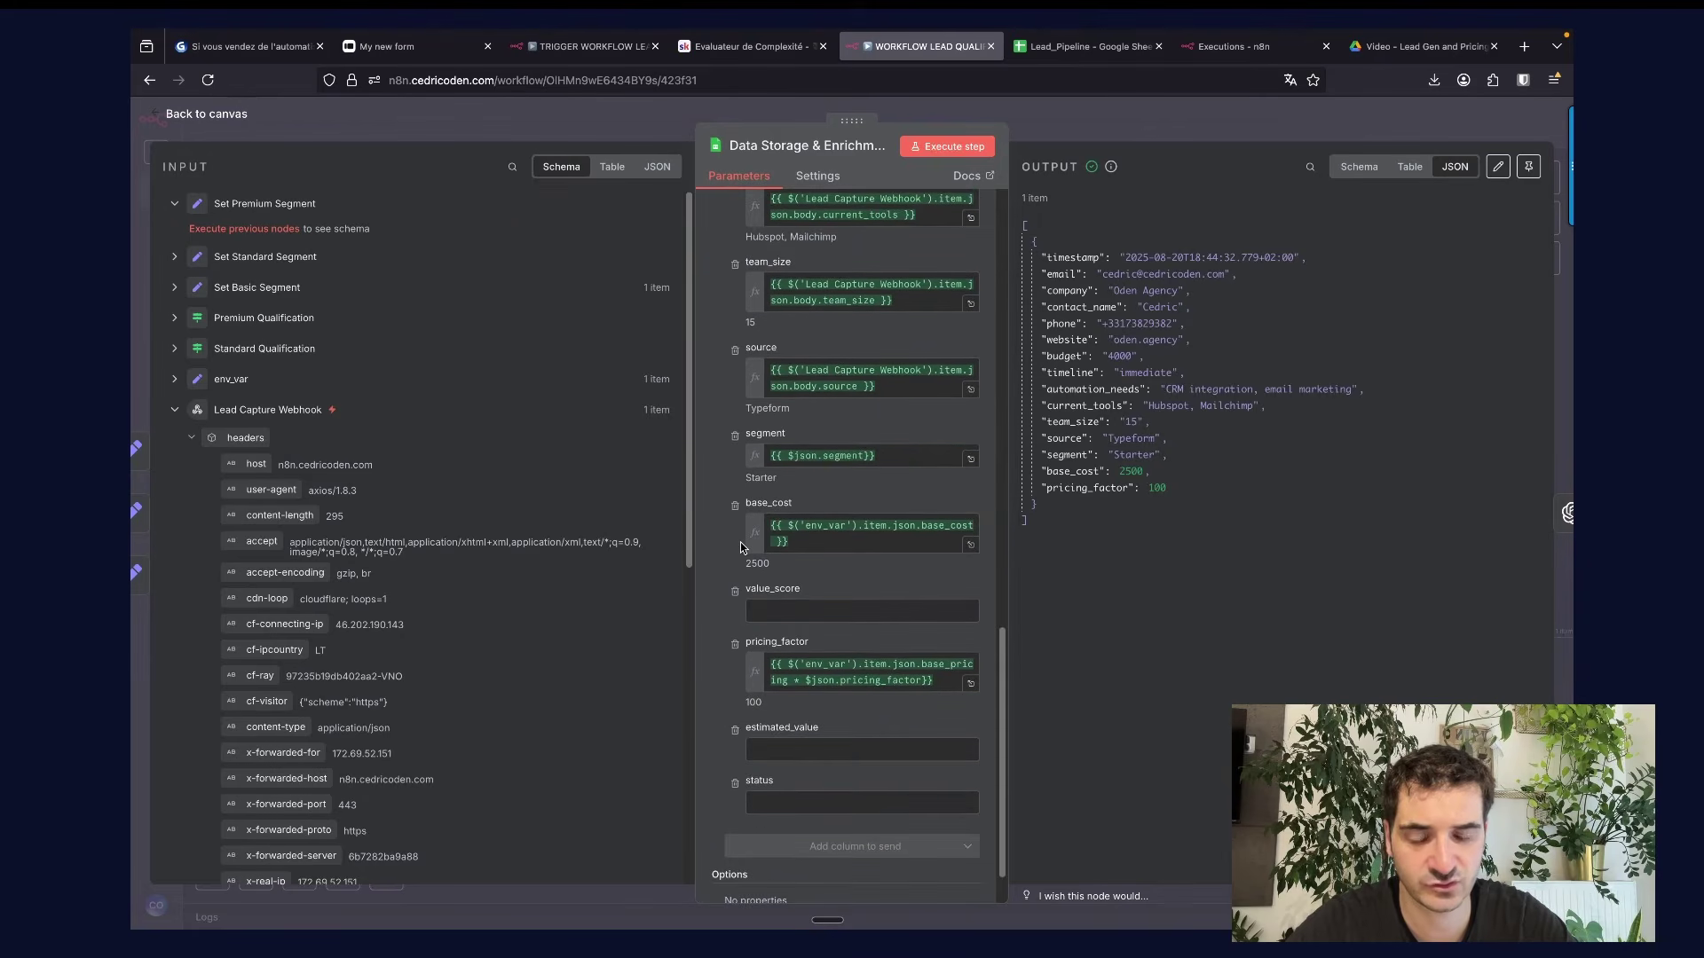
scroll(740, 547, "down", 1)
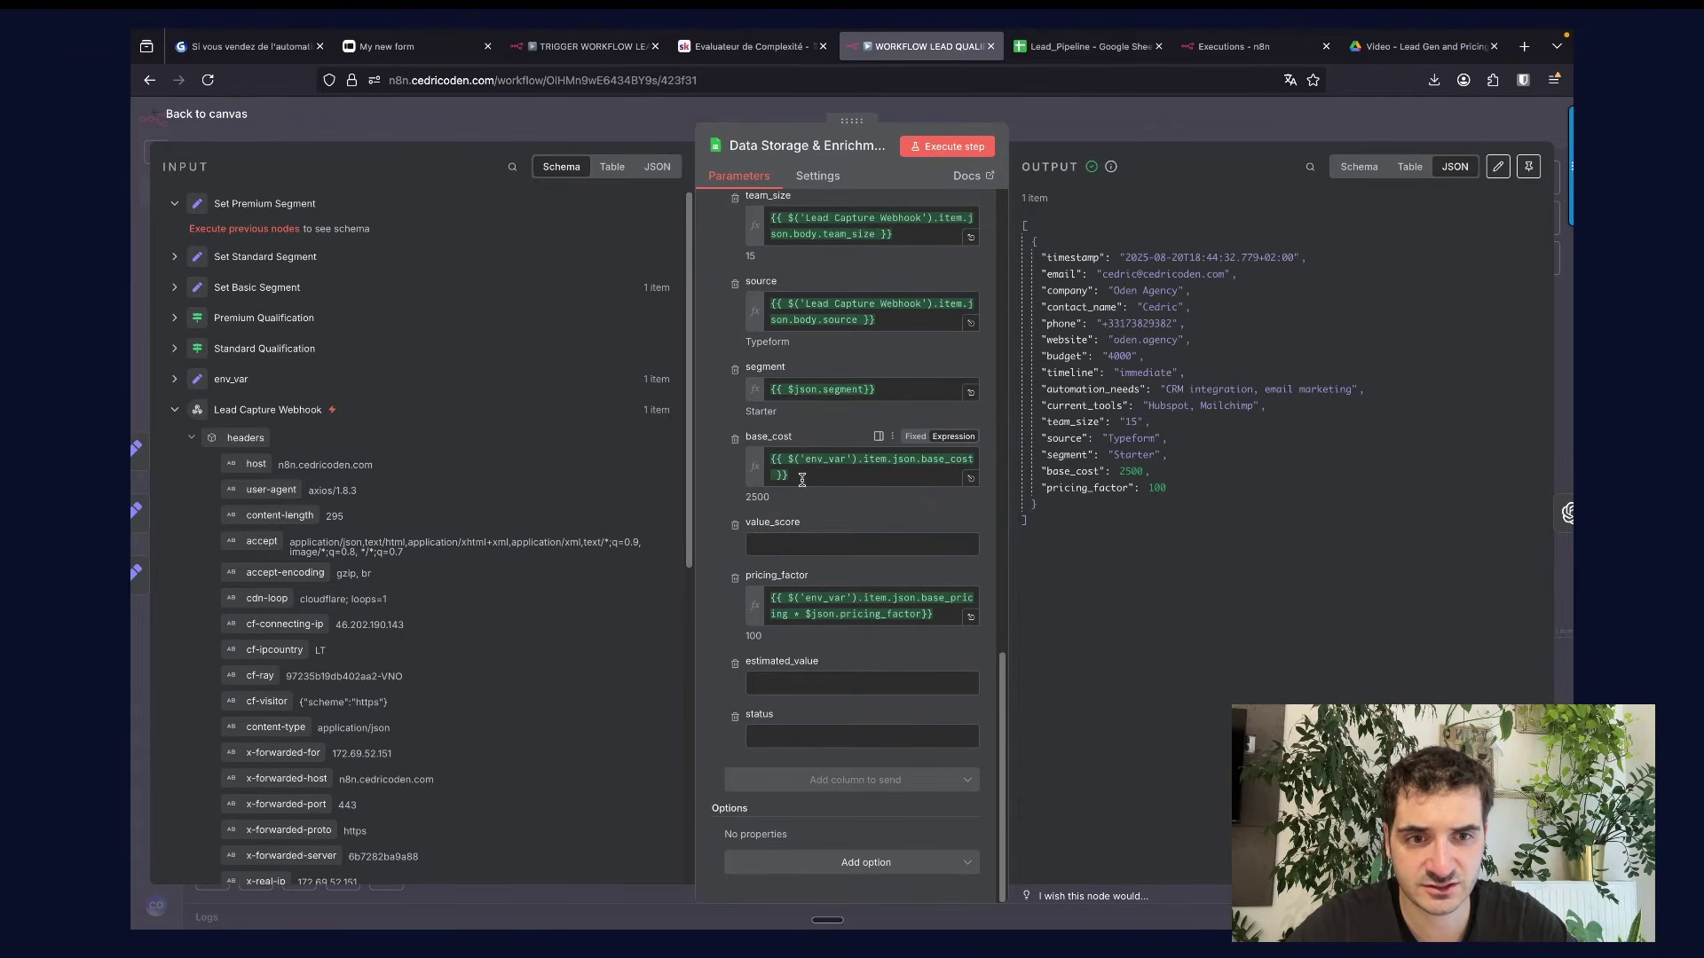
left_click(802, 480)
left_click(176, 379)
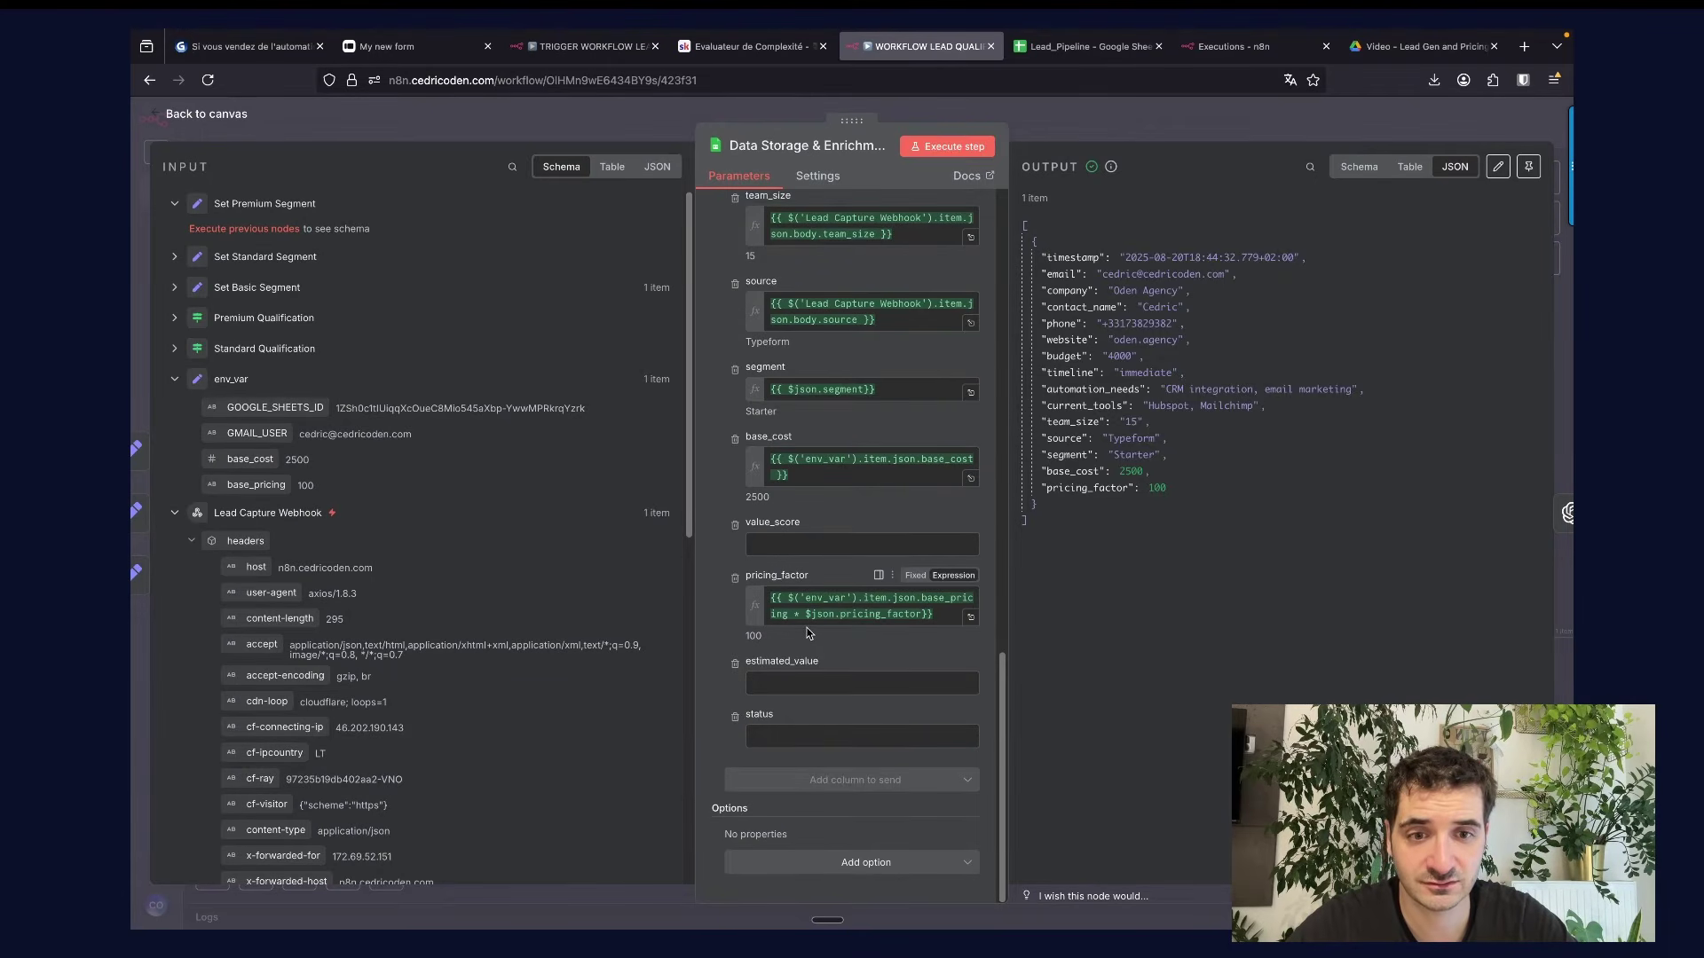
Map pricing_factor to env_var base_pricing times $json.pricing_factor, previewing 100.
left_click(970, 617)
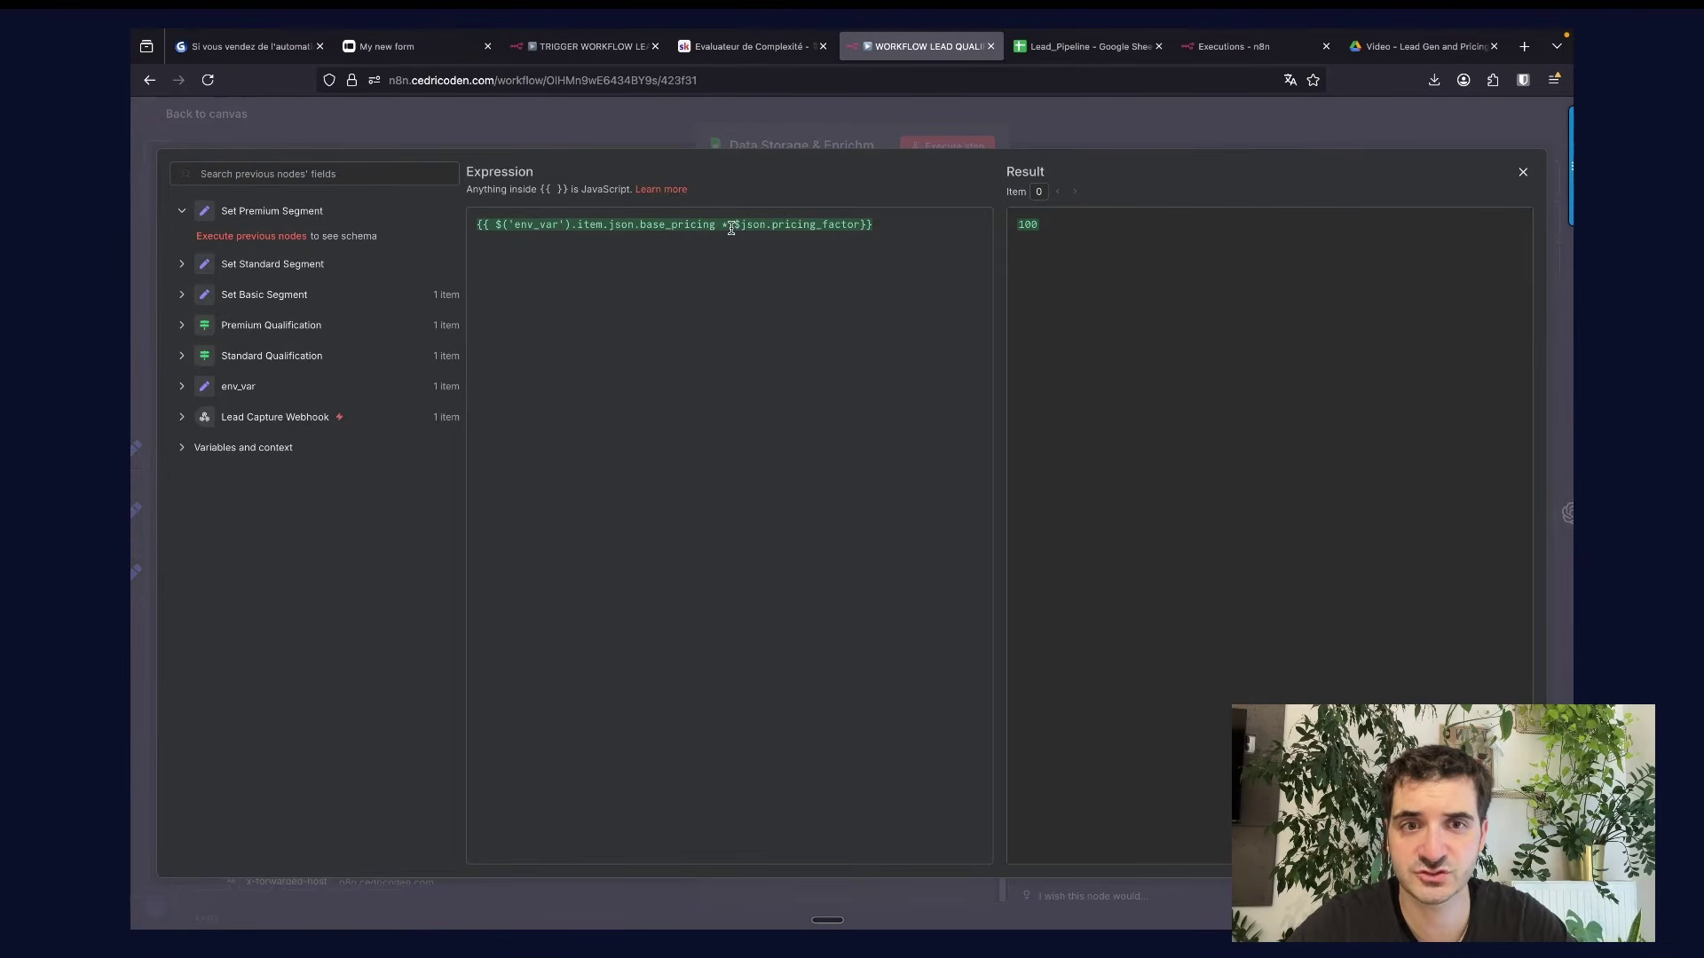
left_click(181, 295)
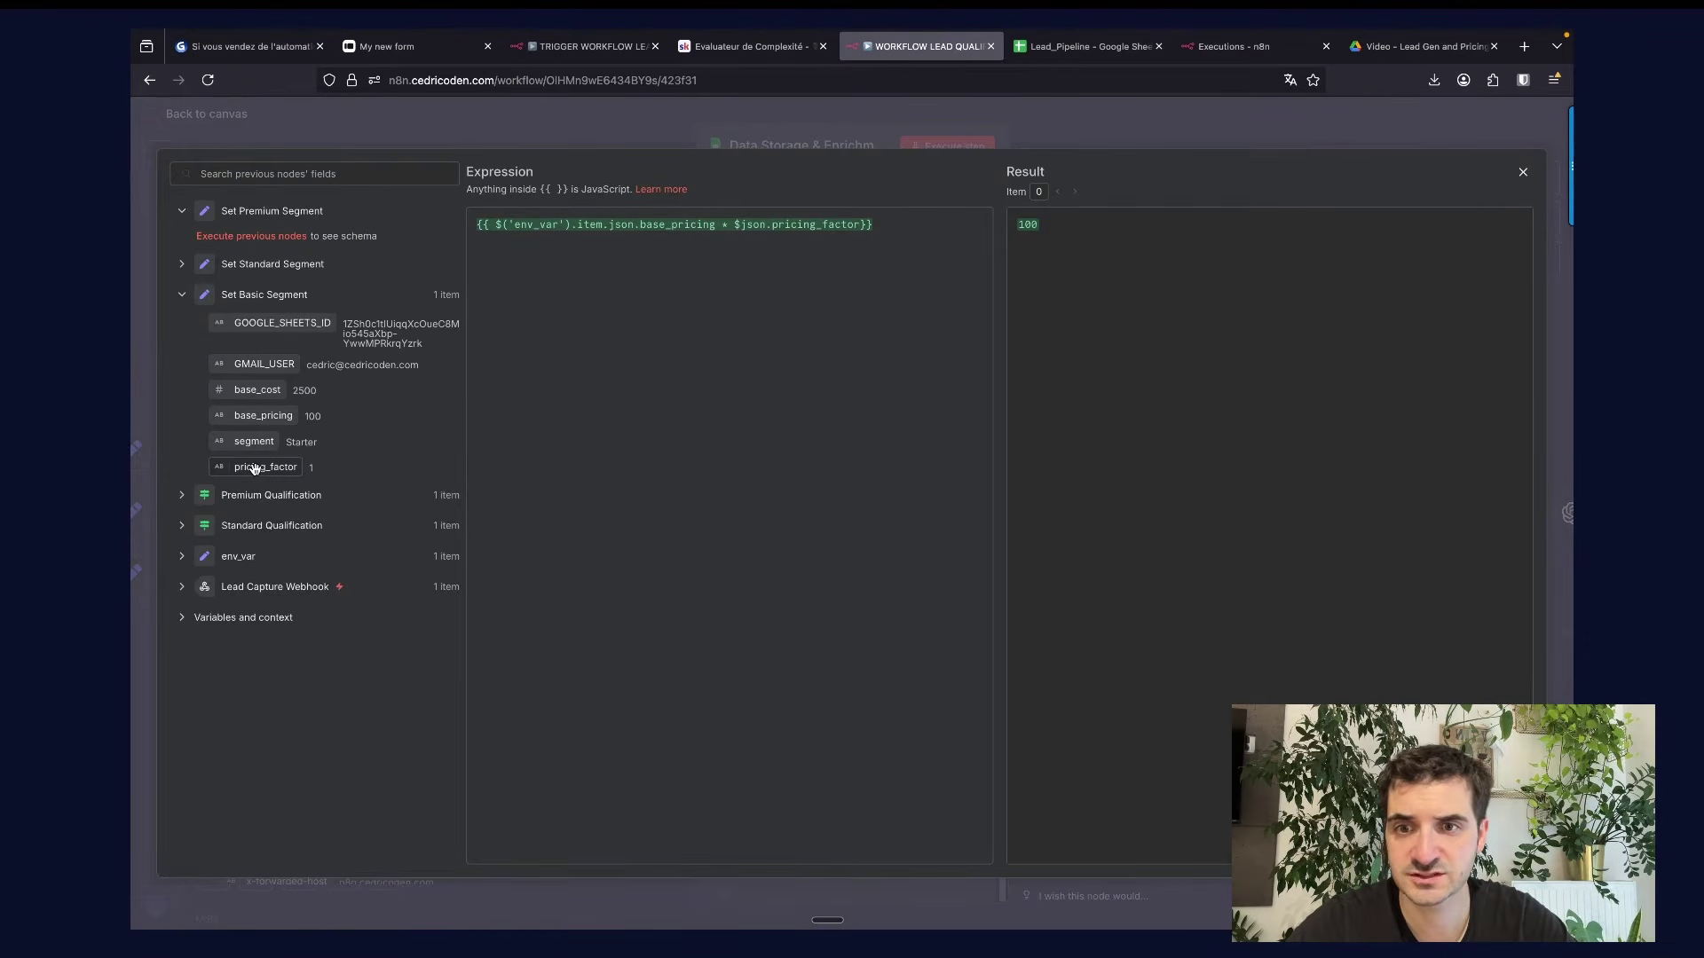
left_click(184, 556)
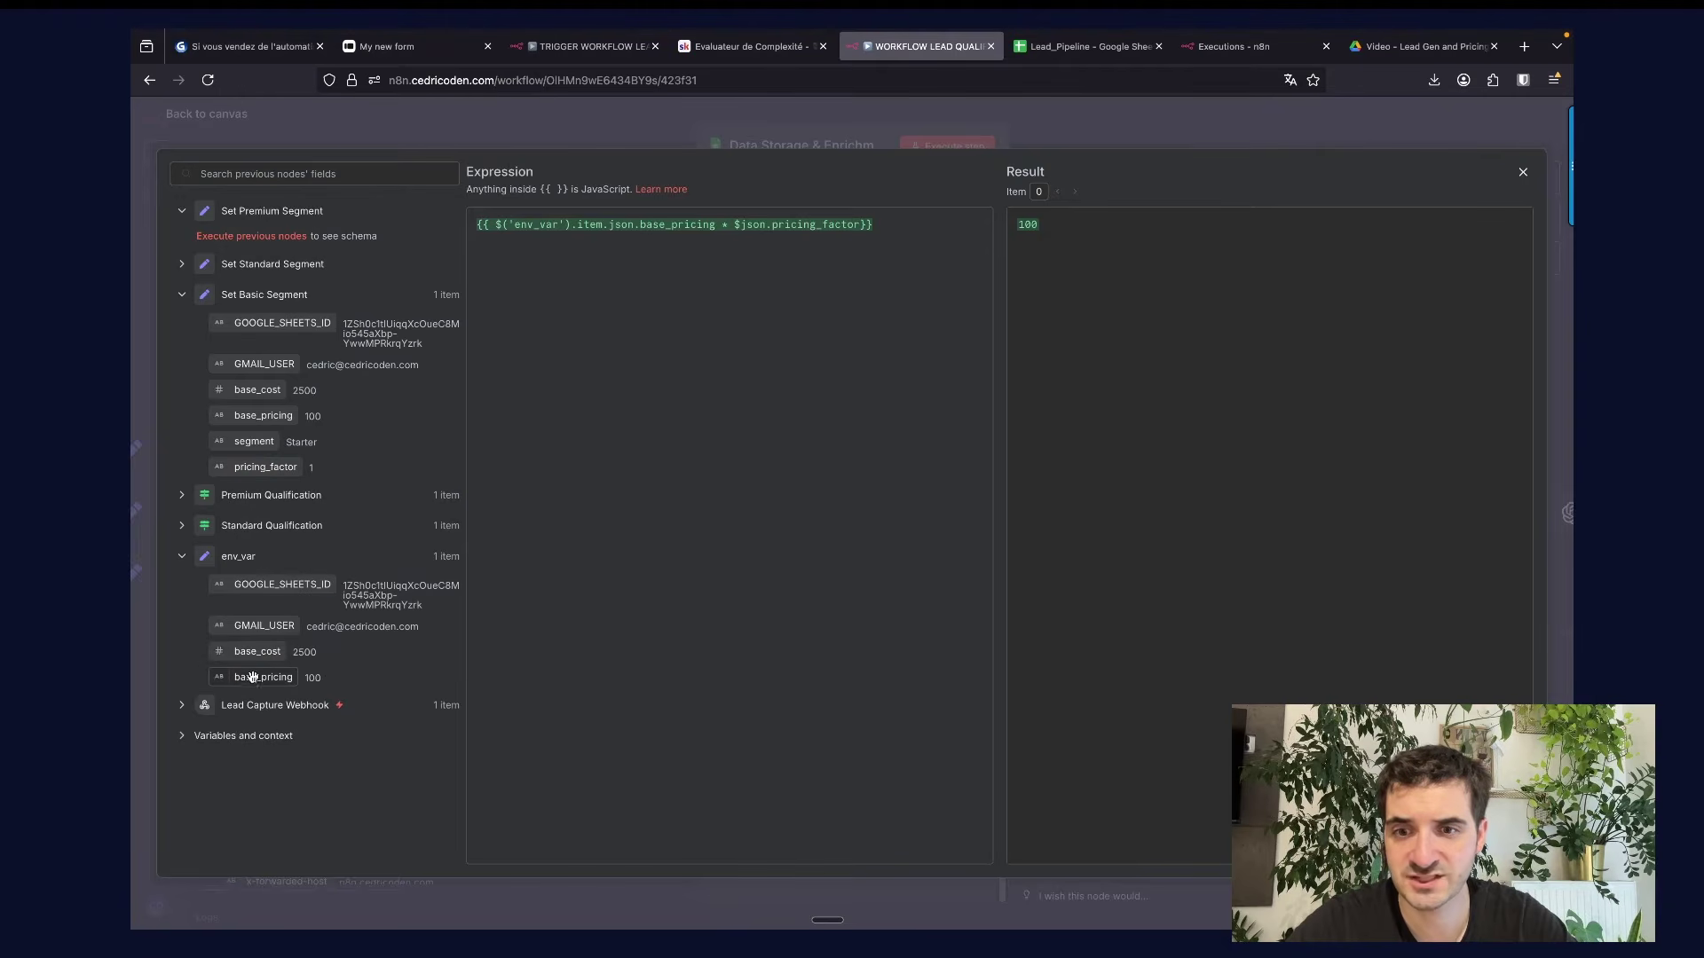
key("Escape")
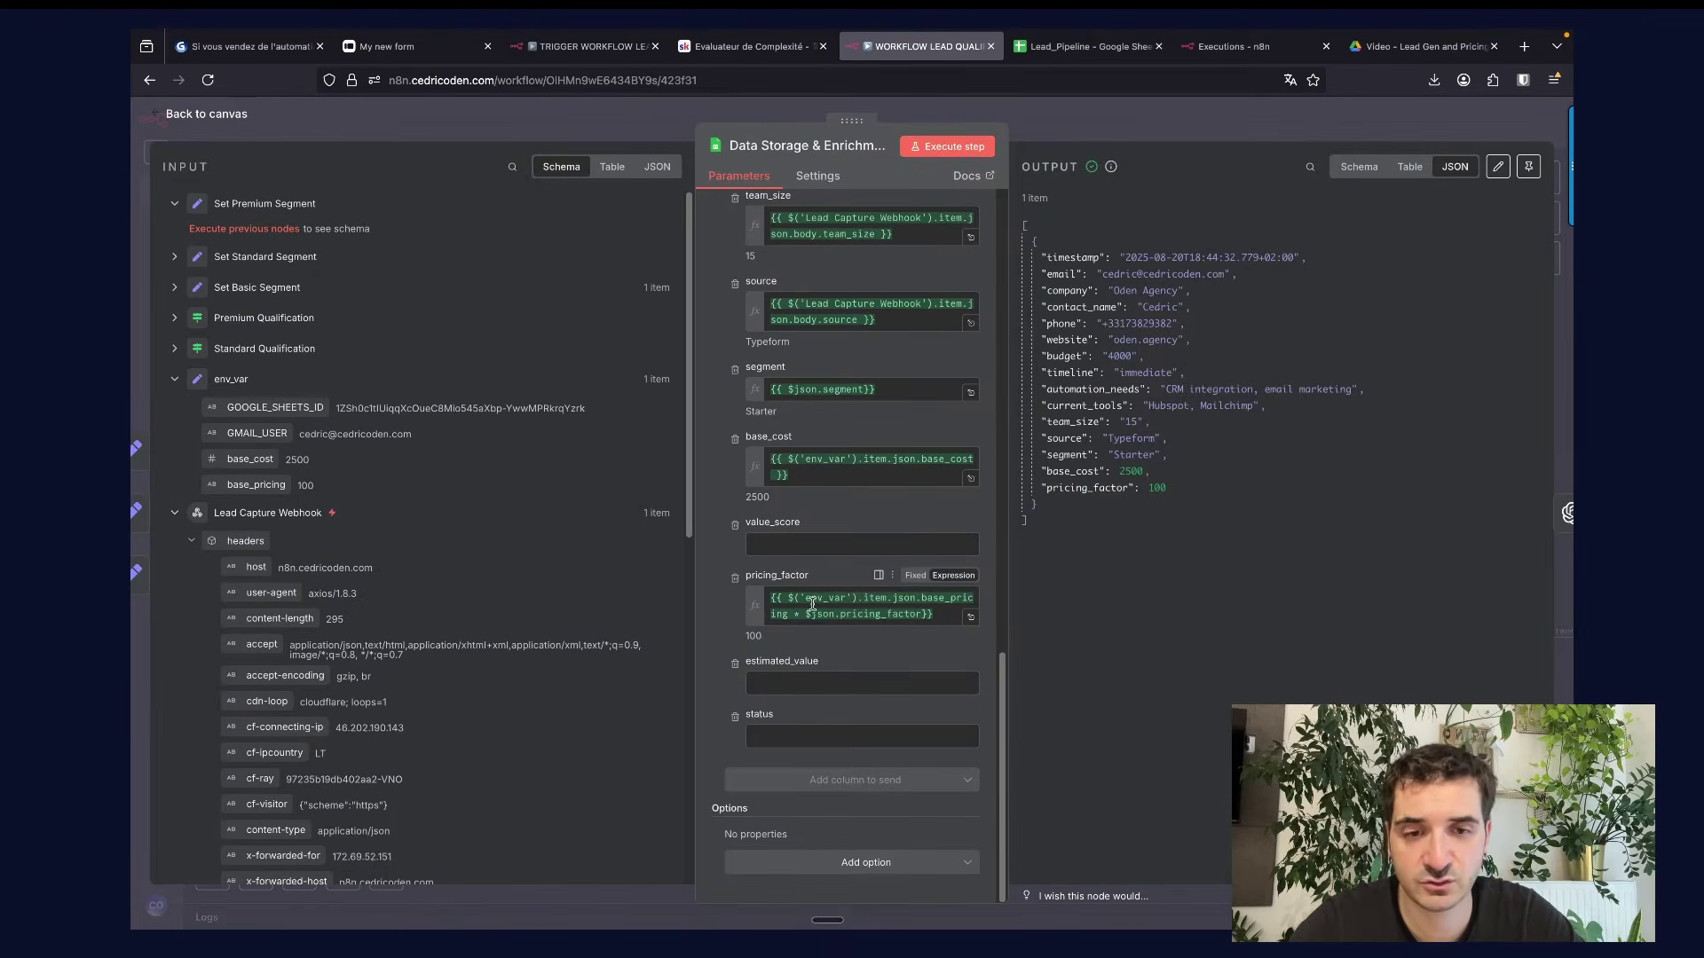
Check the value_score column header in Lead_Pipeline, then close the Data Storage & Enrichment node.
left_click(1045, 54)
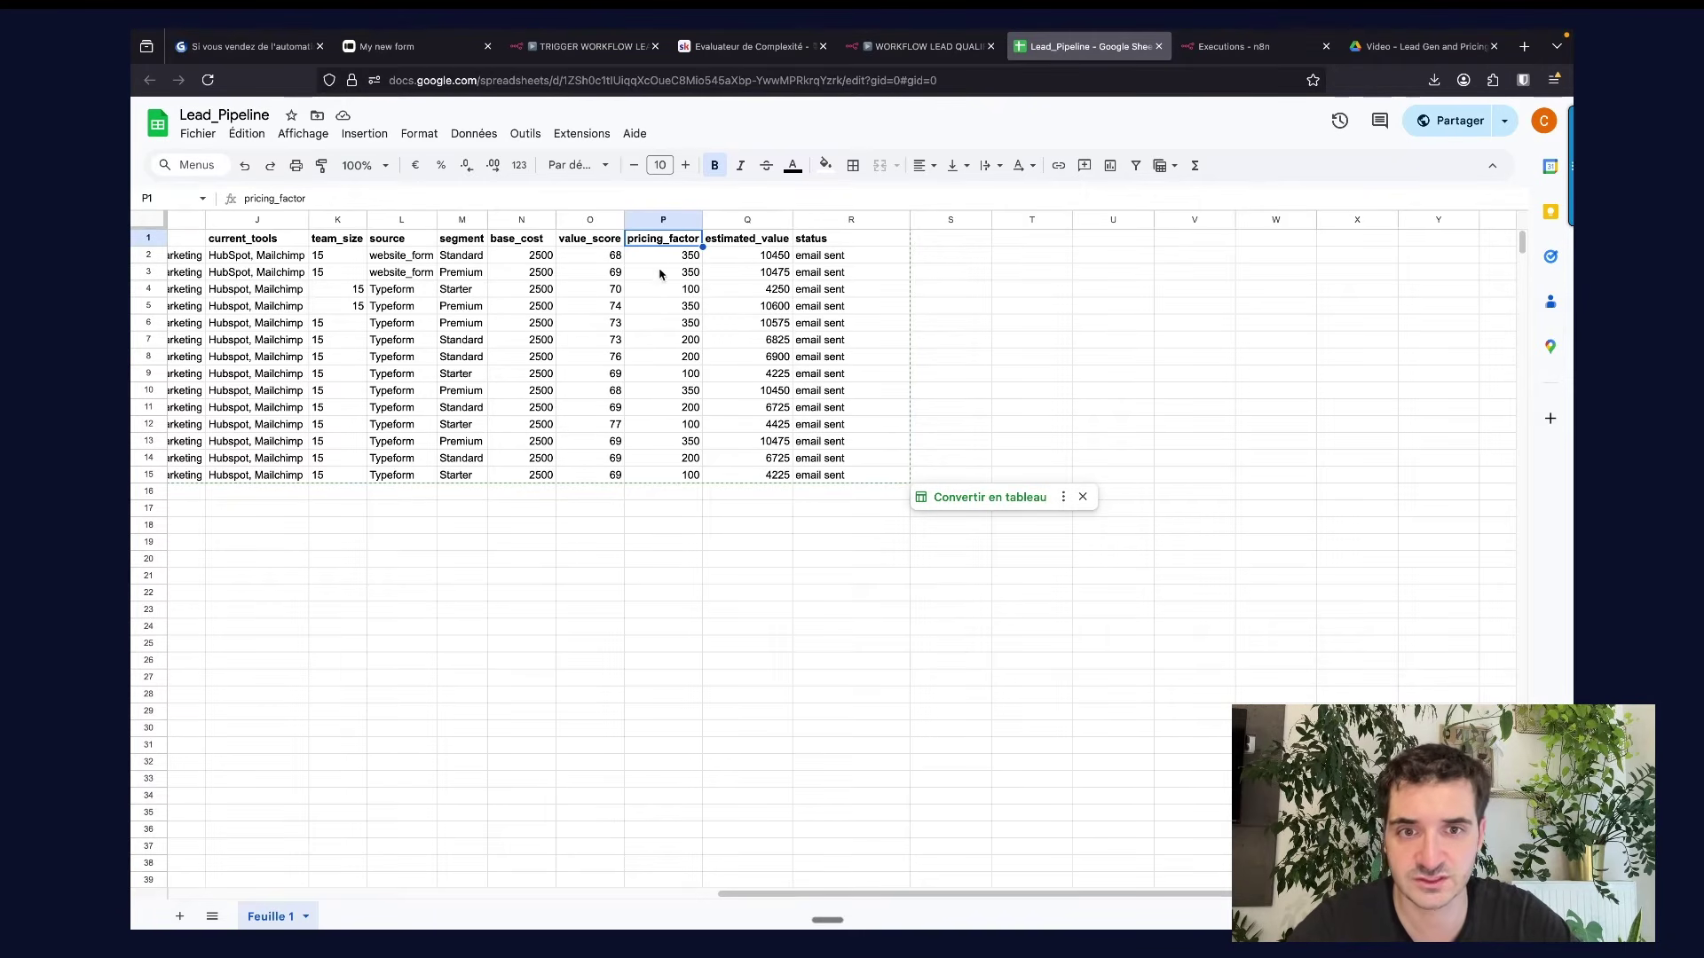
left_click(594, 240)
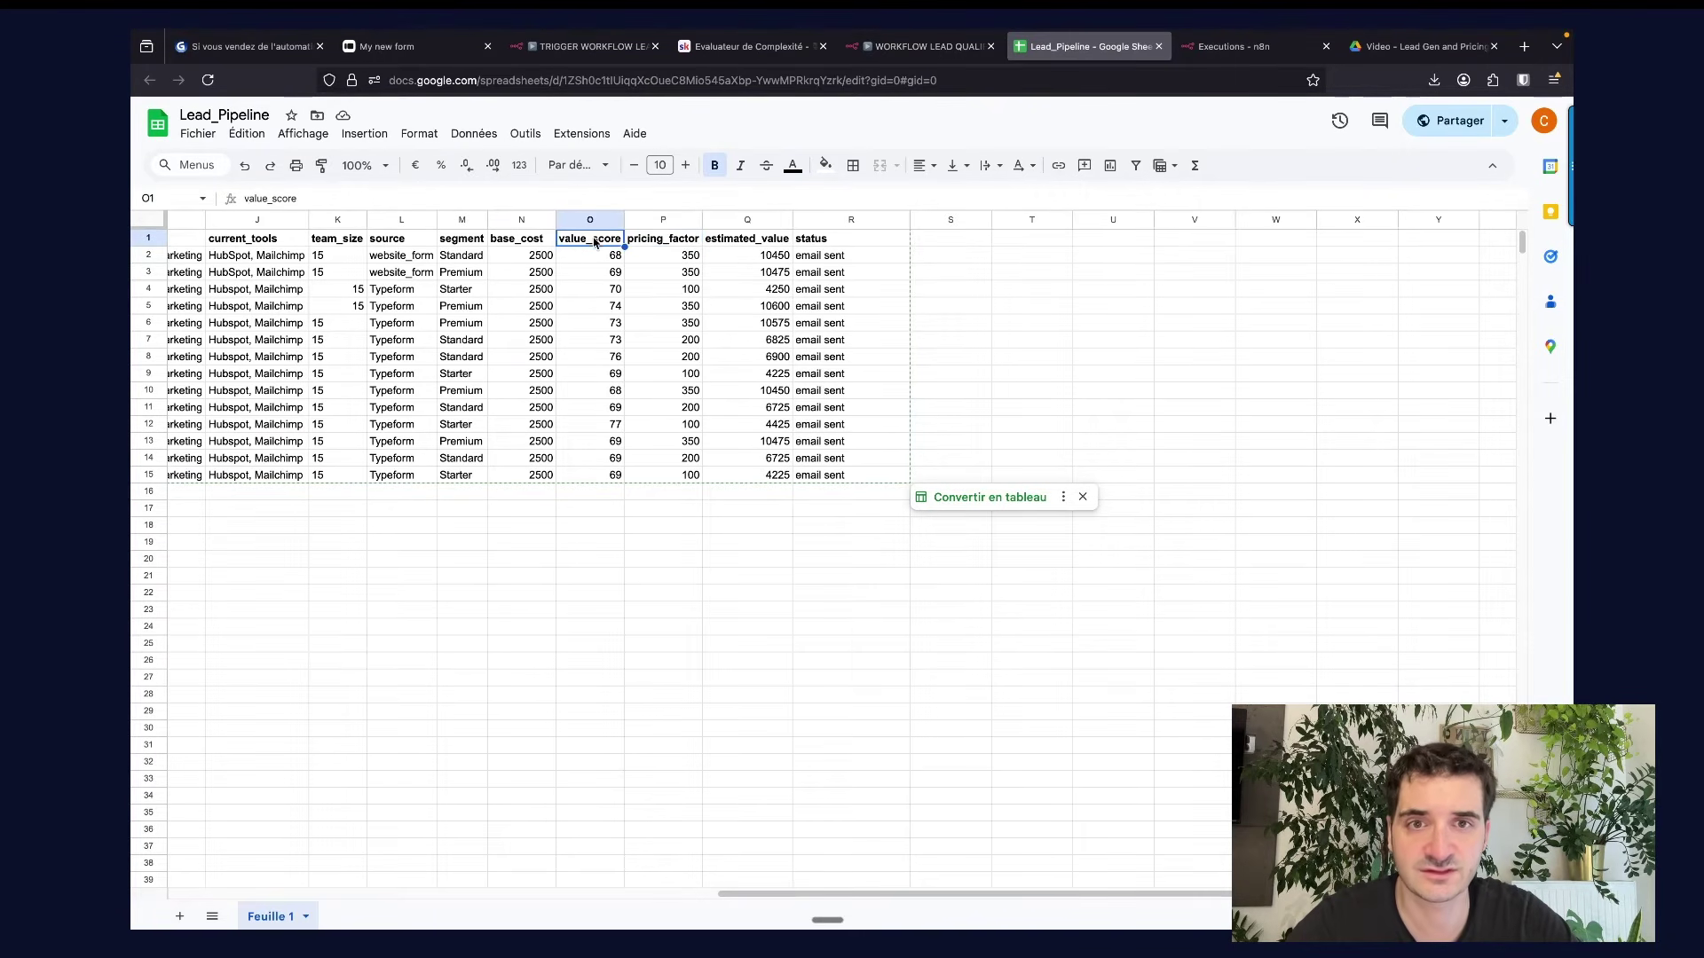
left_click(928, 46)
scroll(876, 255, "up", 6)
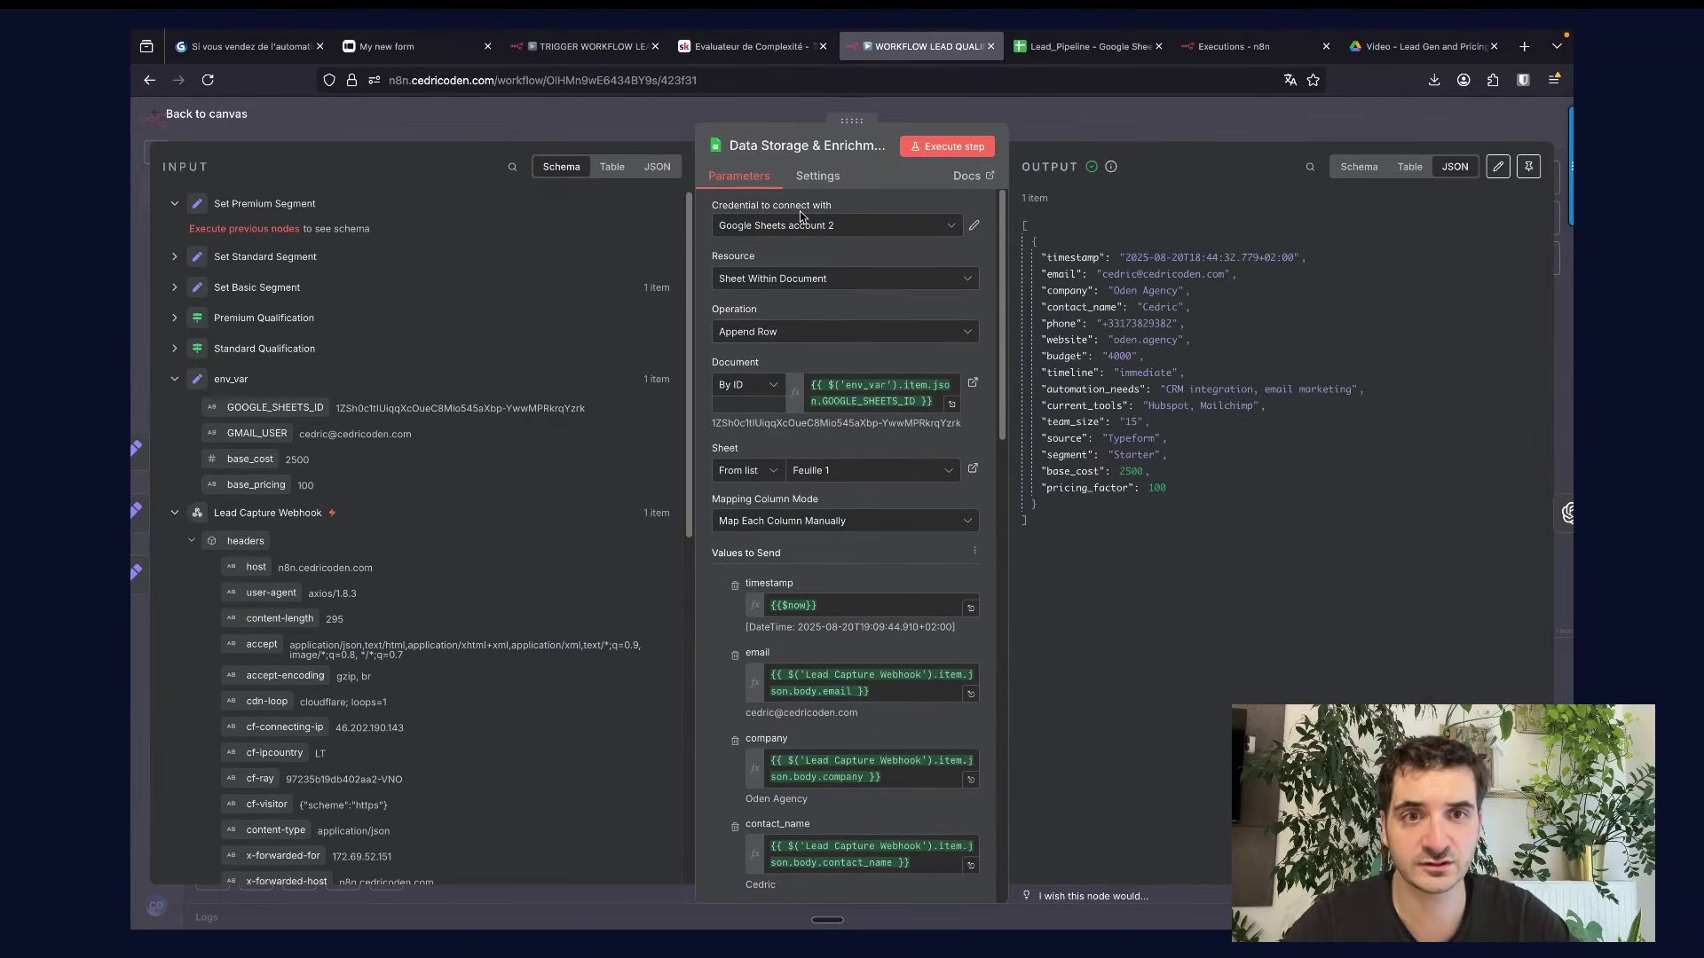
left_click(1068, 123)
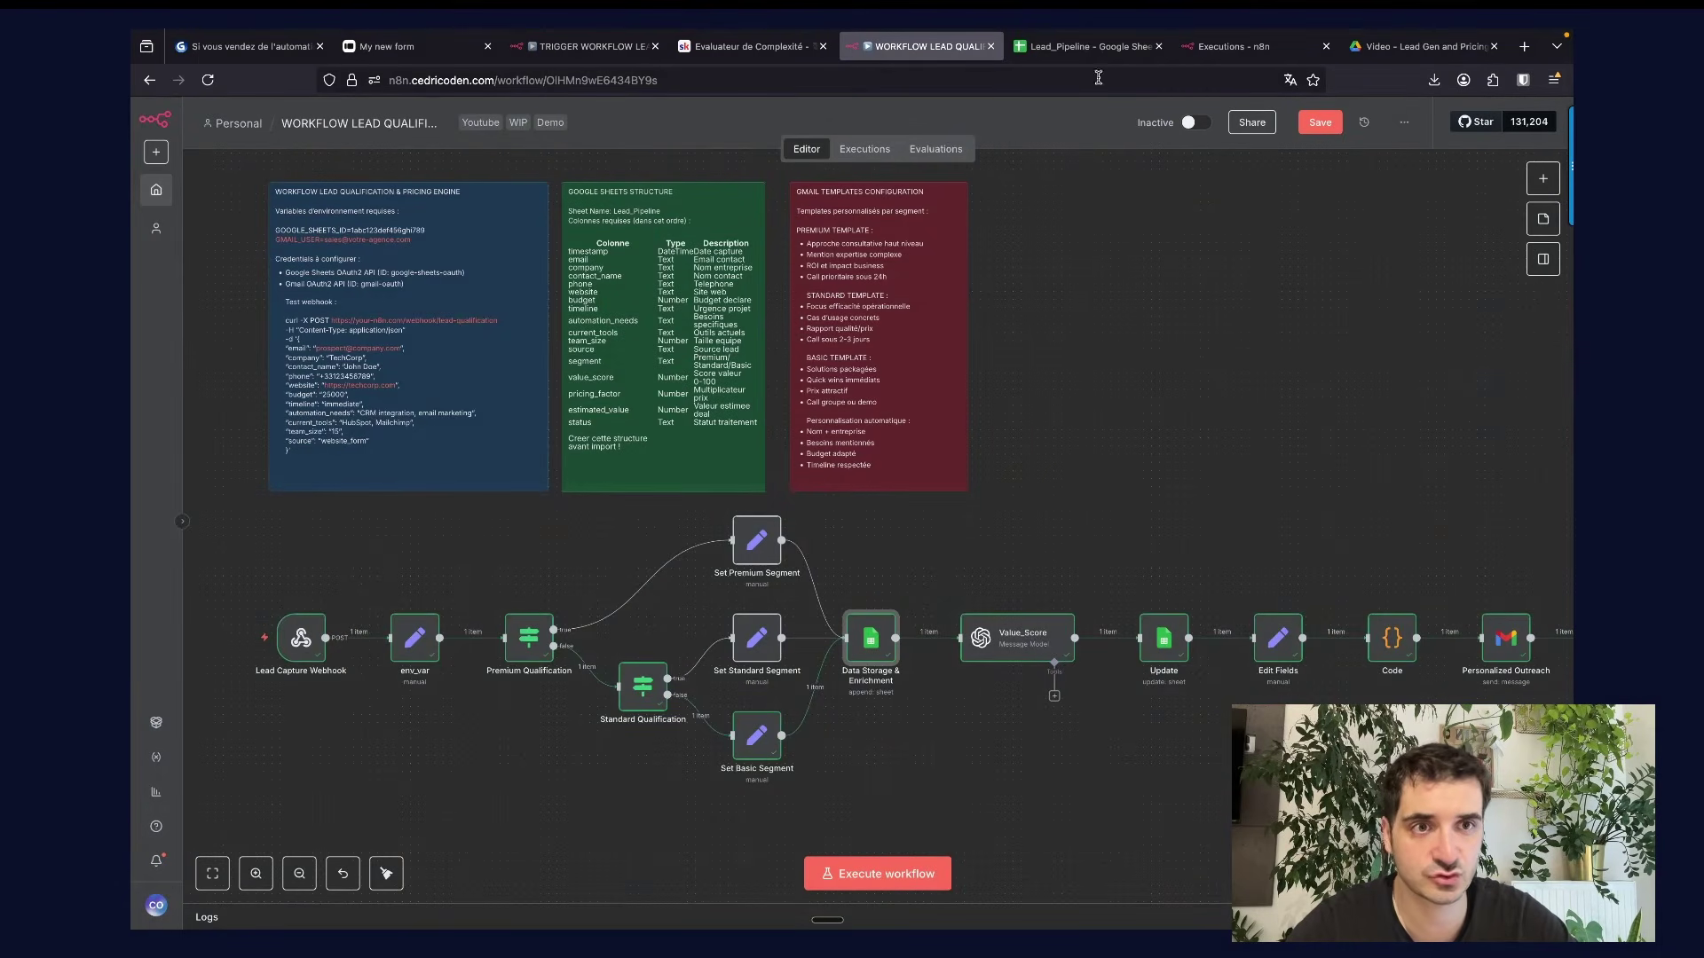
Select the Lead_Pipeline spreadsheet ID in the web address, then return to n8n.
left_click(1084, 46)
left_click(683, 80)
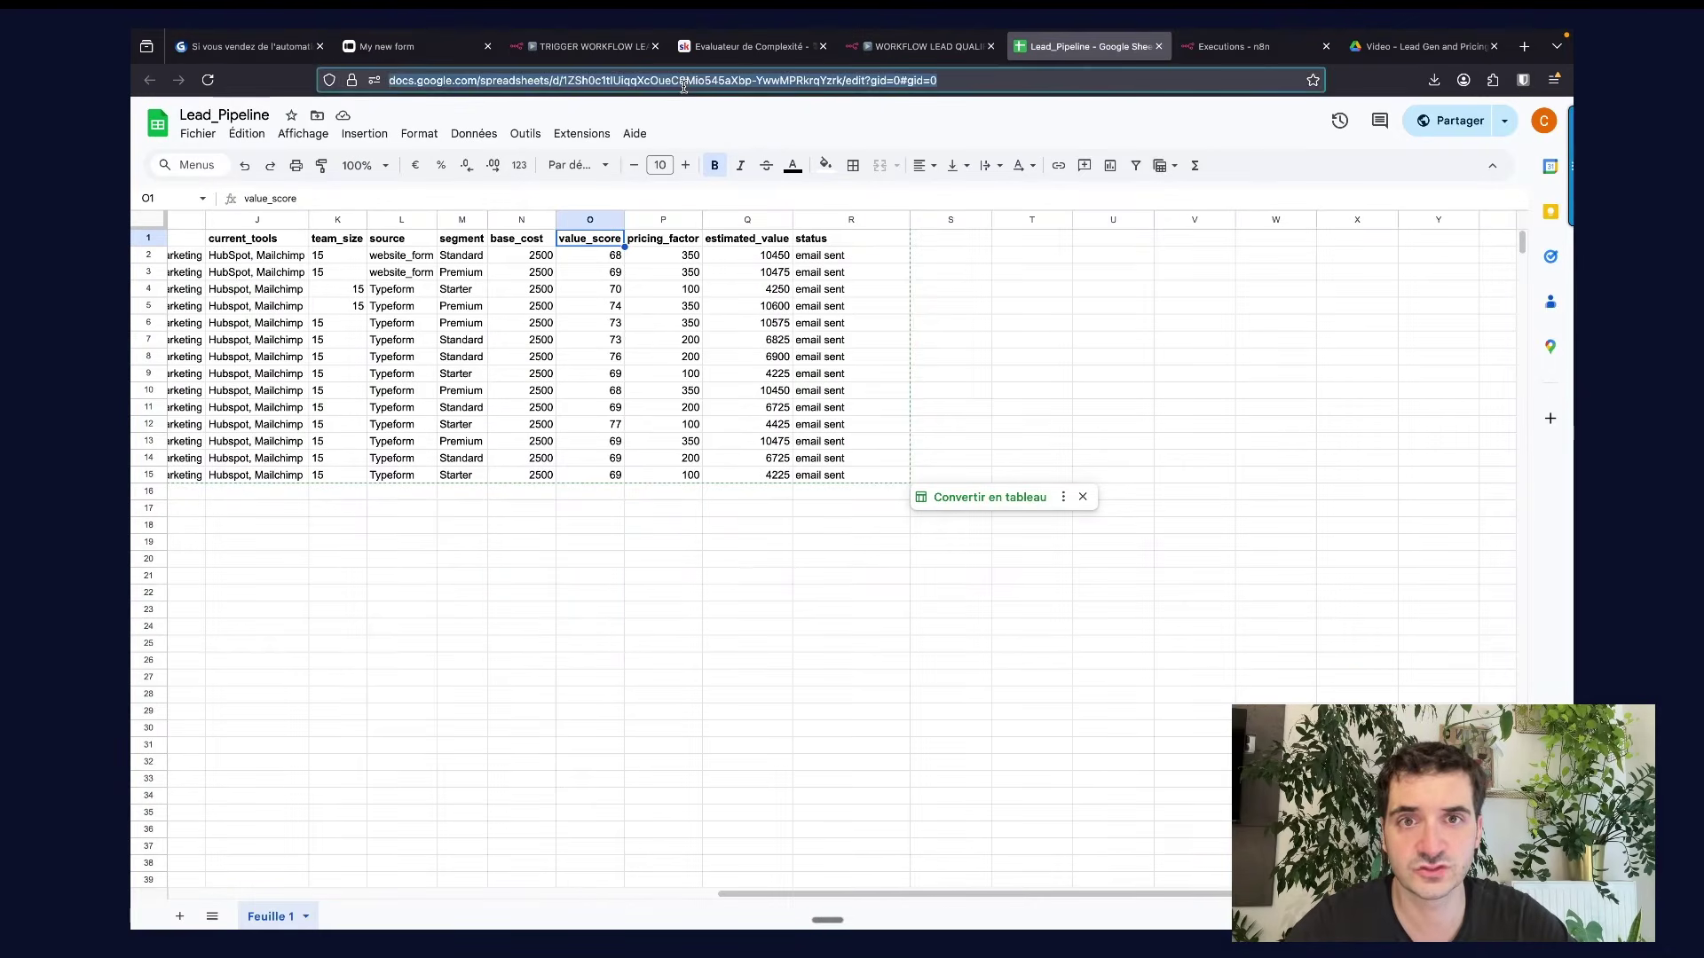
left_click(578, 80)
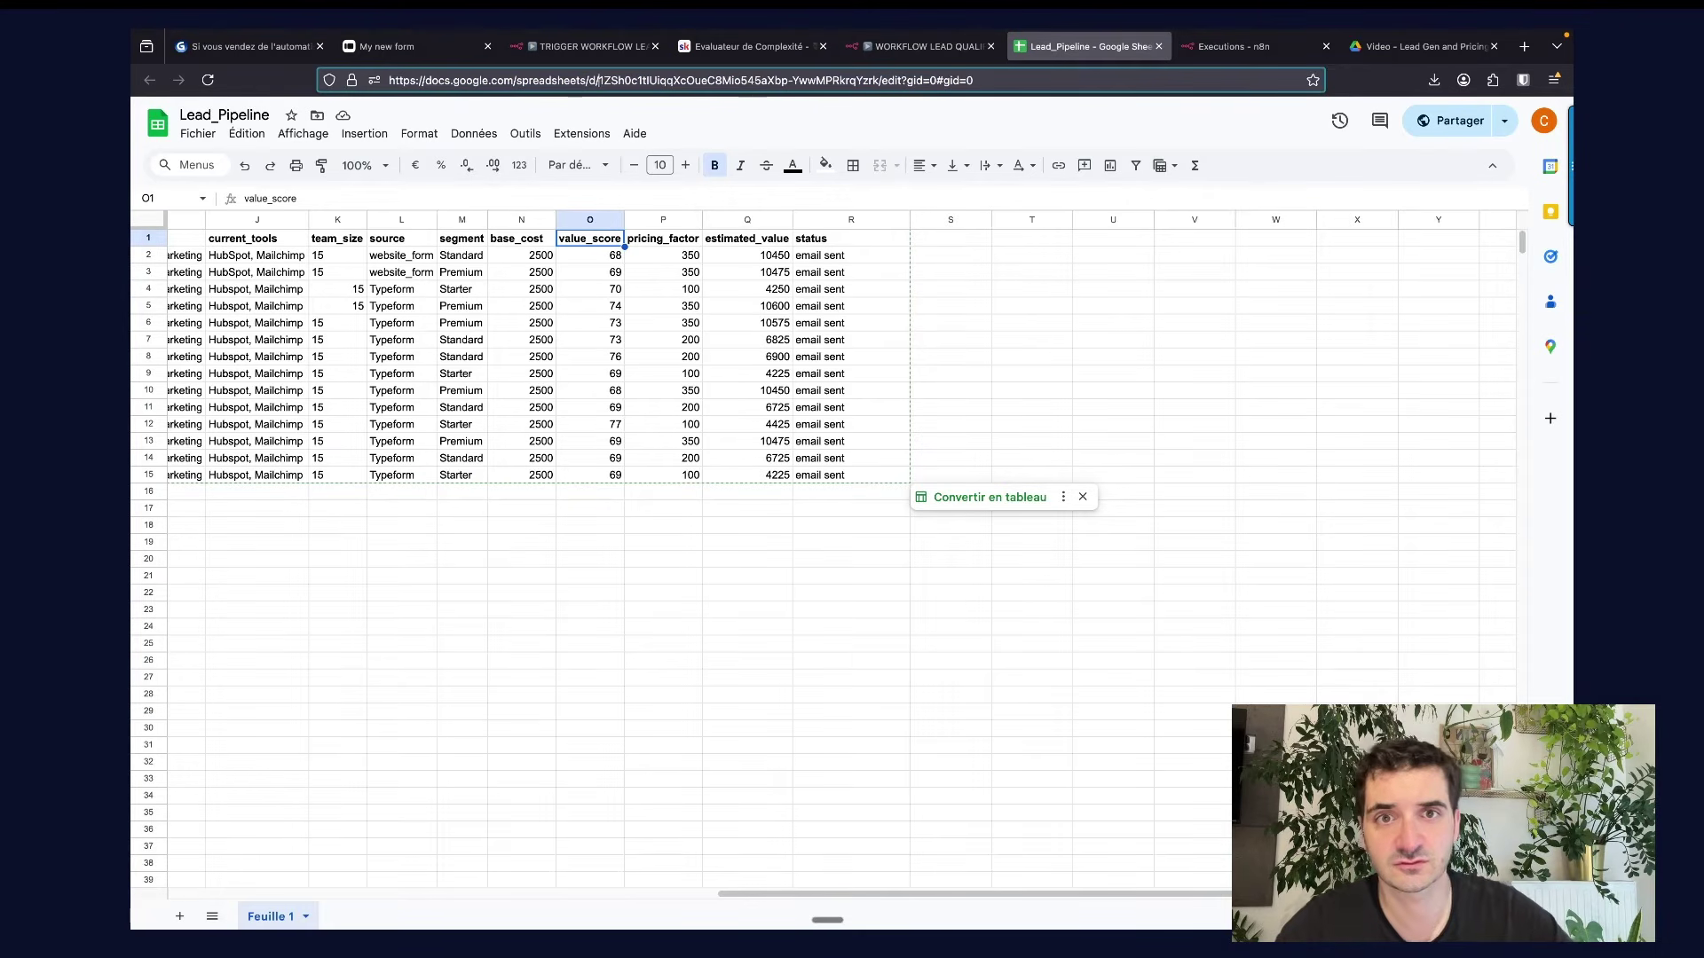
left_click(877, 82, "shift")
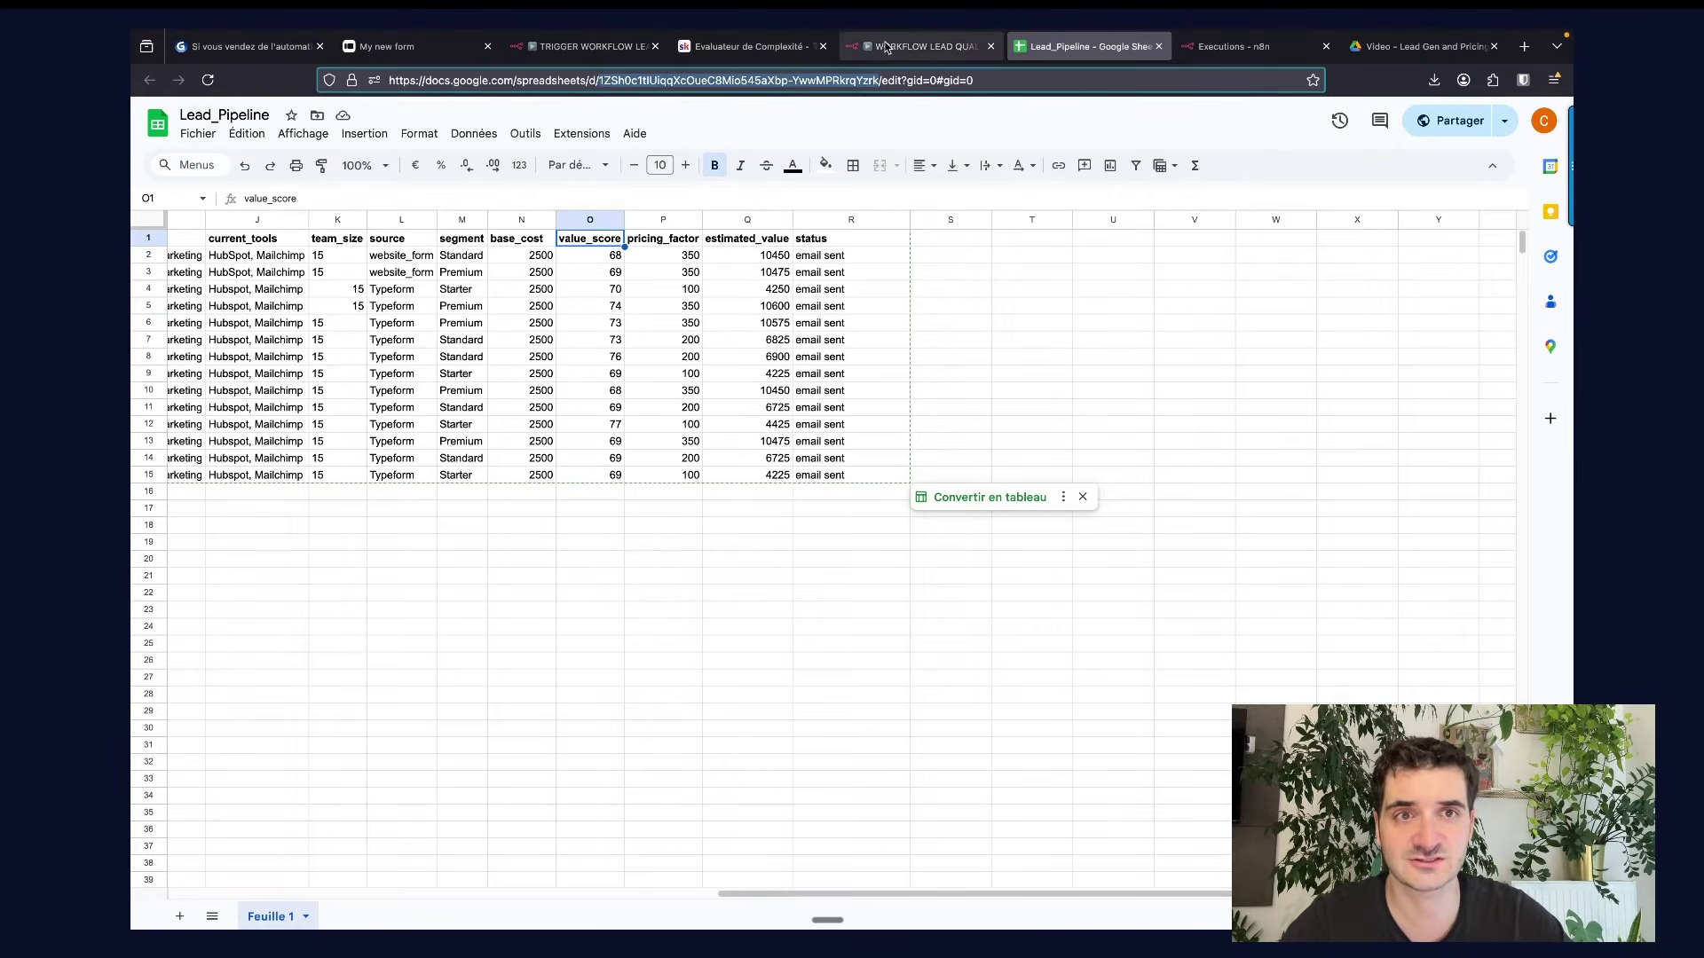
left_click(923, 46)
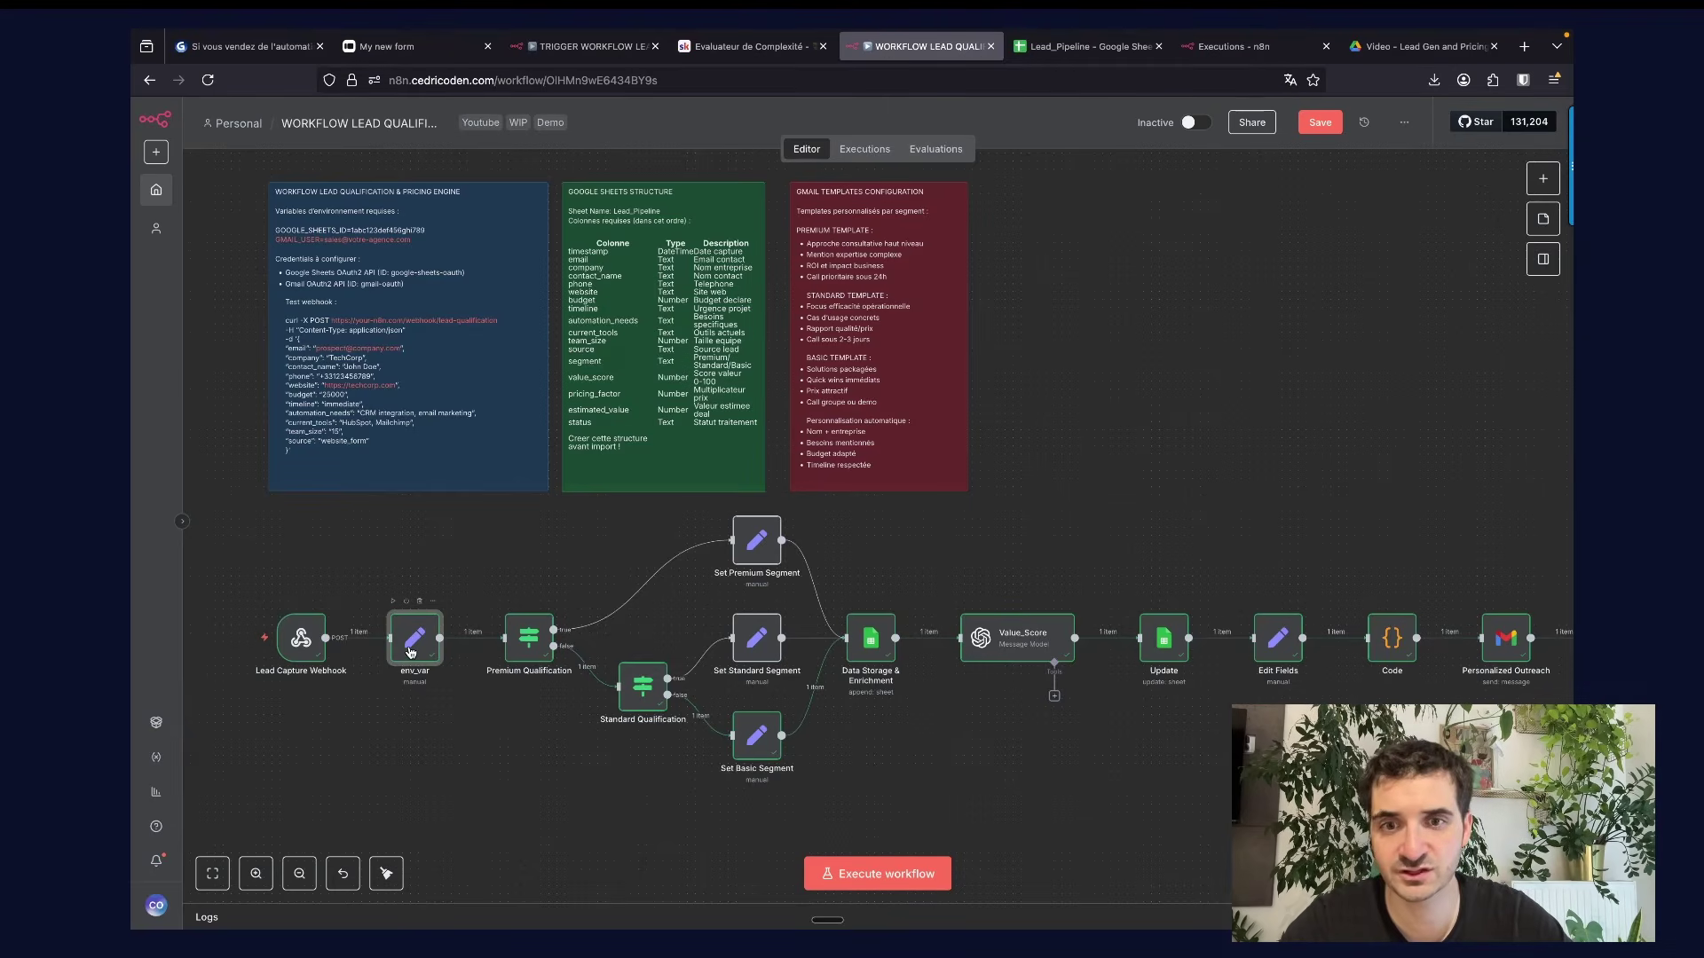
Copy the Evaluateur de Complexité scoring prompt into the Value_Score node's System prompt.
double_click(412, 643)
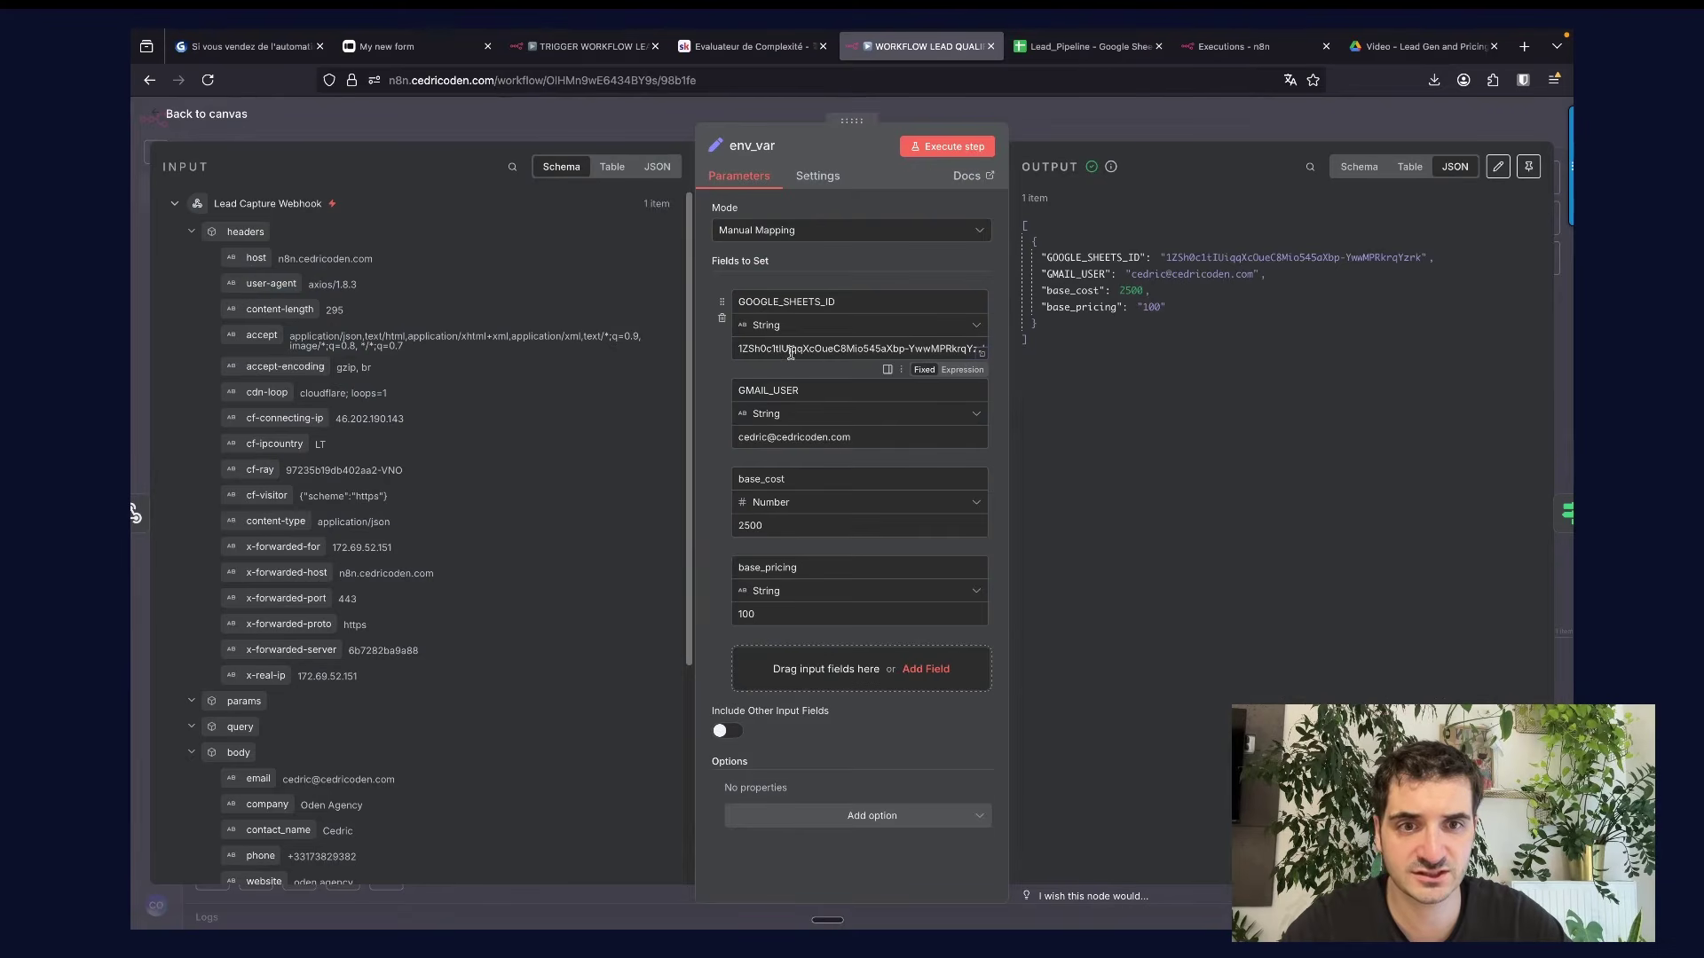
key("Escape")
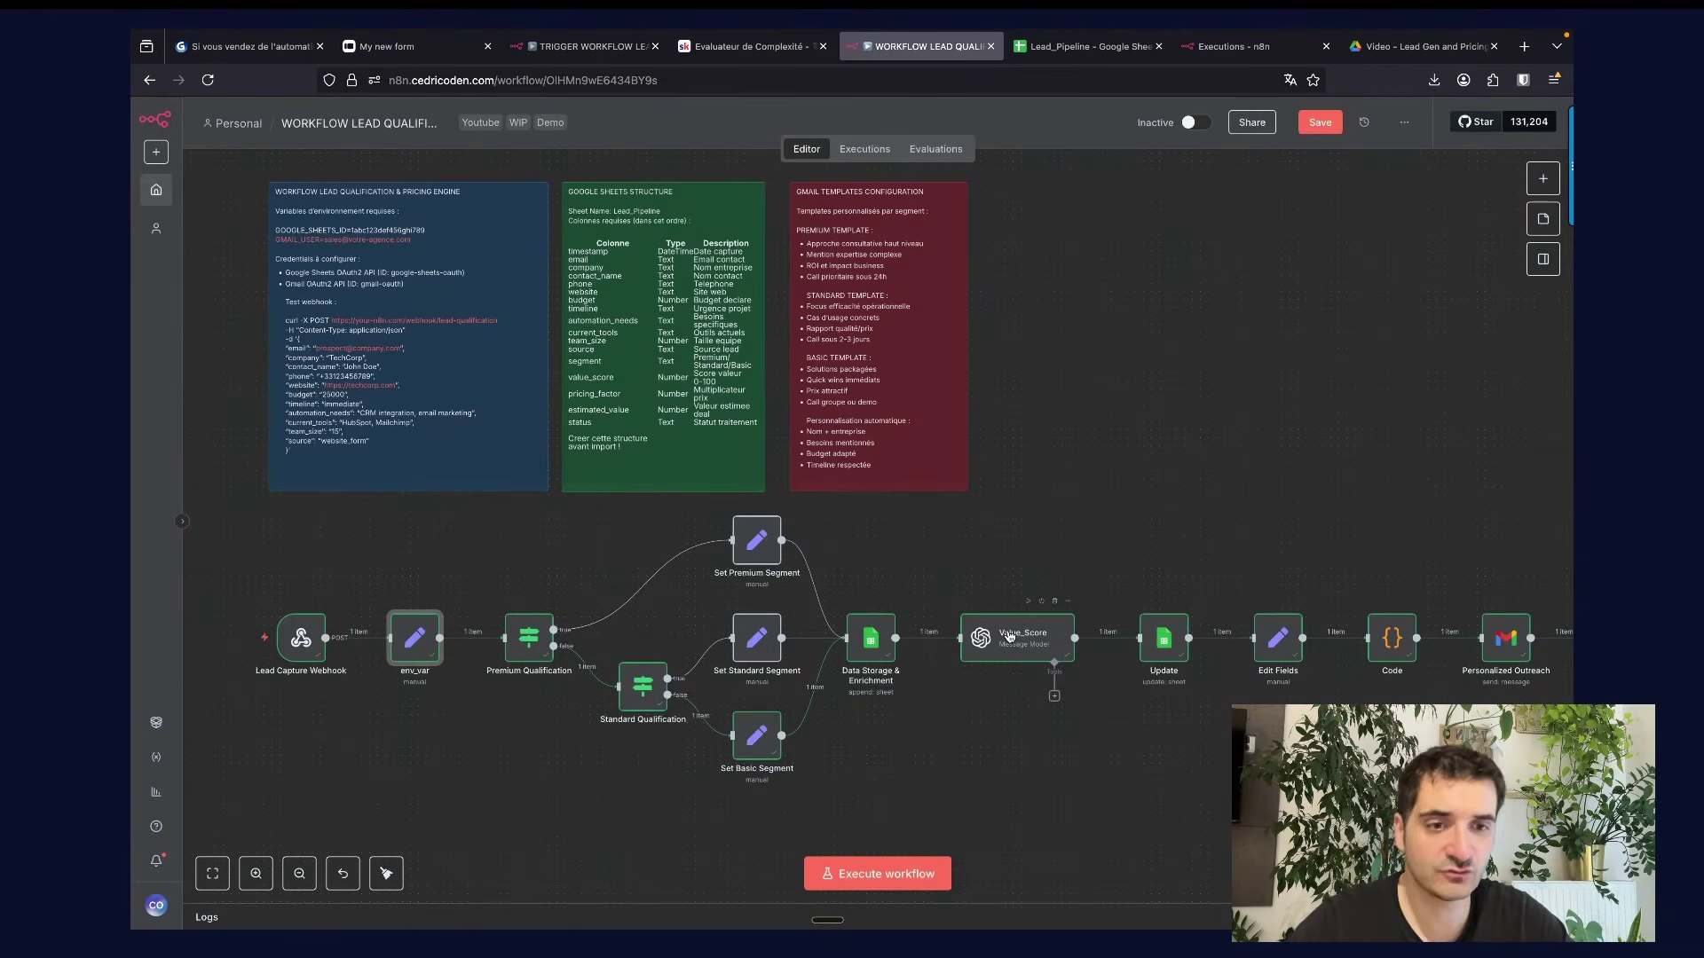
double_click(1009, 636)
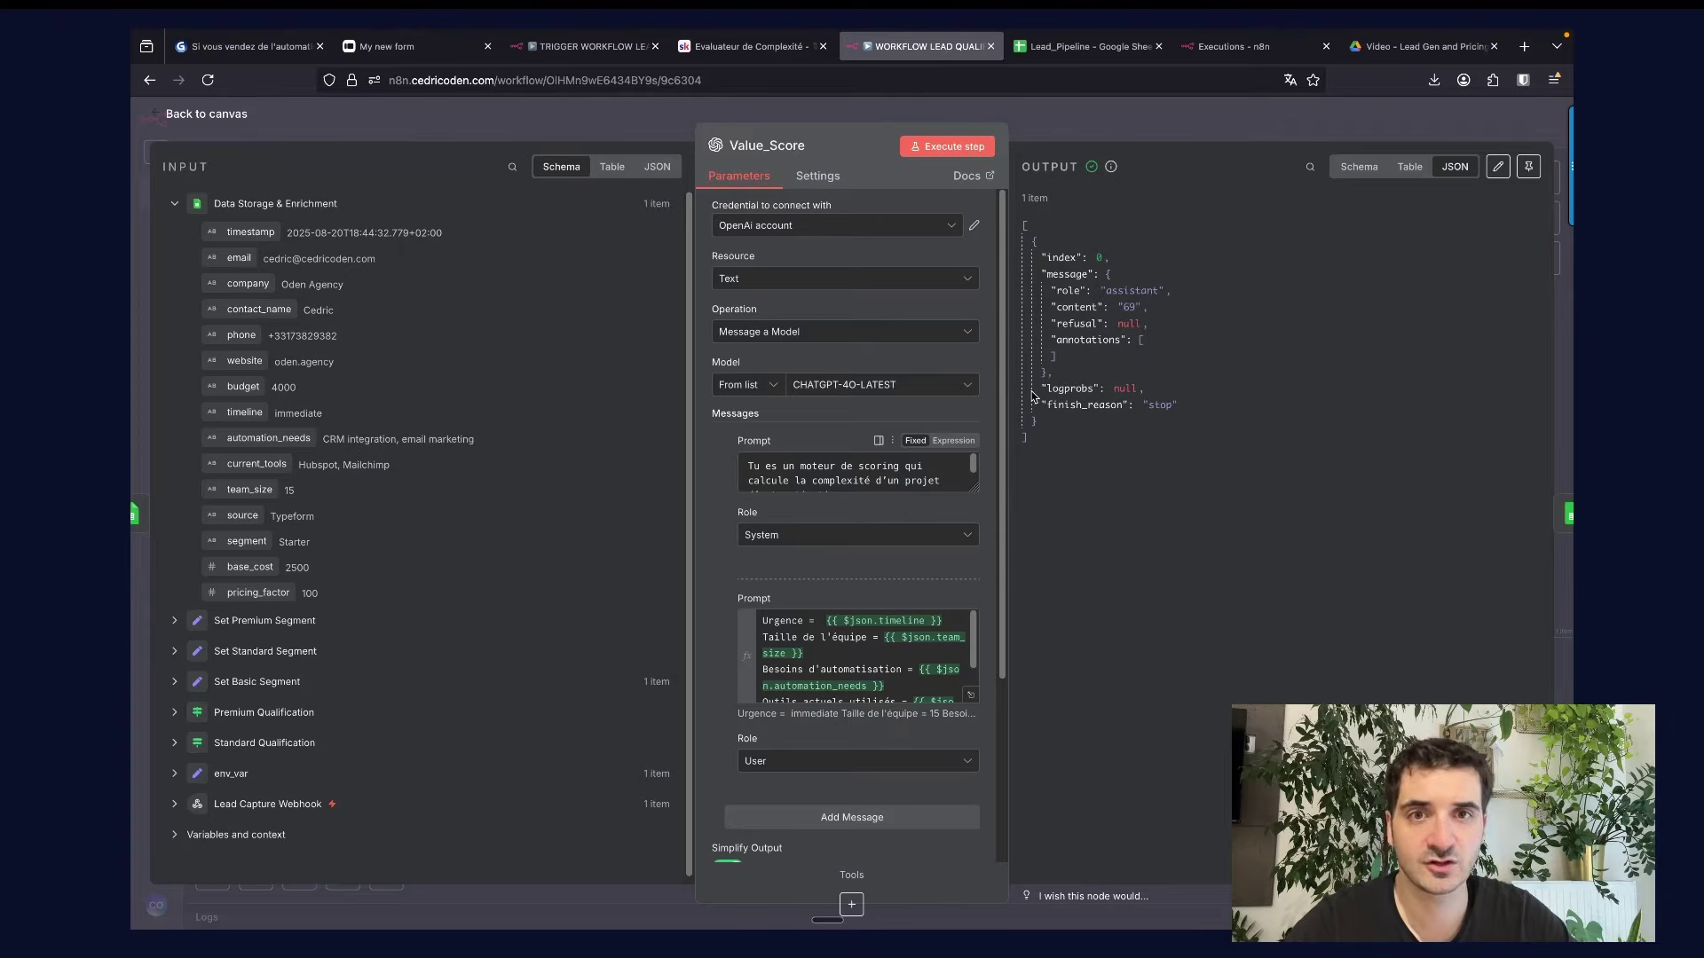
left_click(1050, 112)
left_click(745, 46)
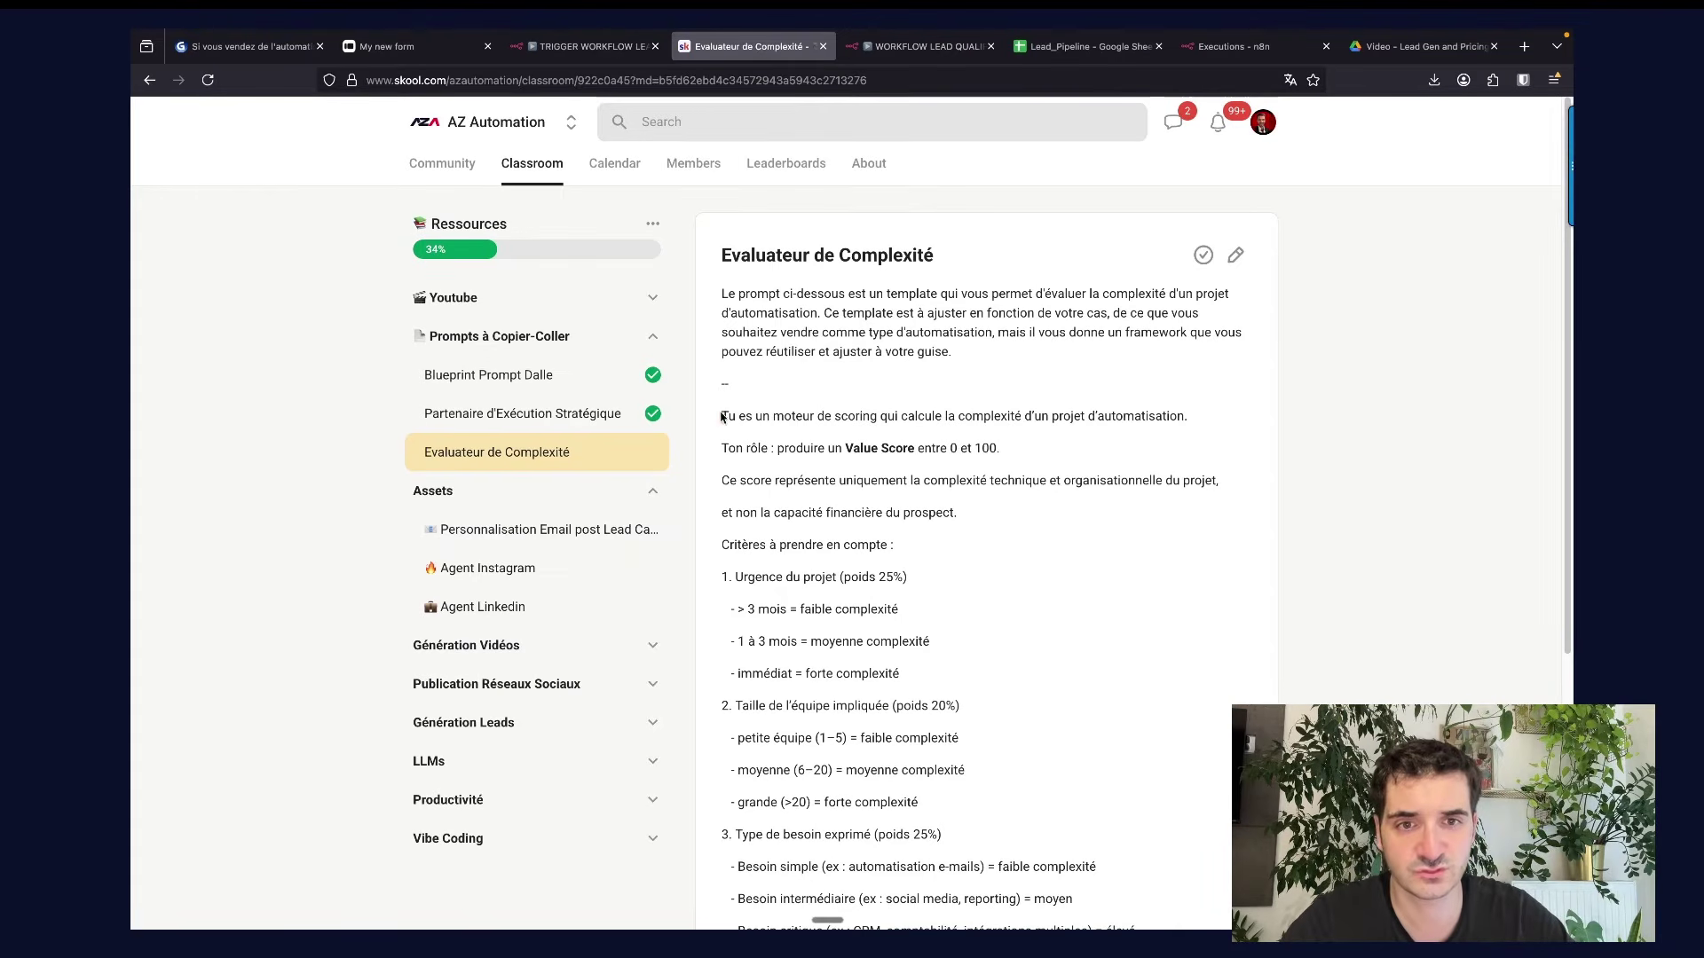
left_click_drag(724, 410, 966, 772)
key("ctrl+Tab")
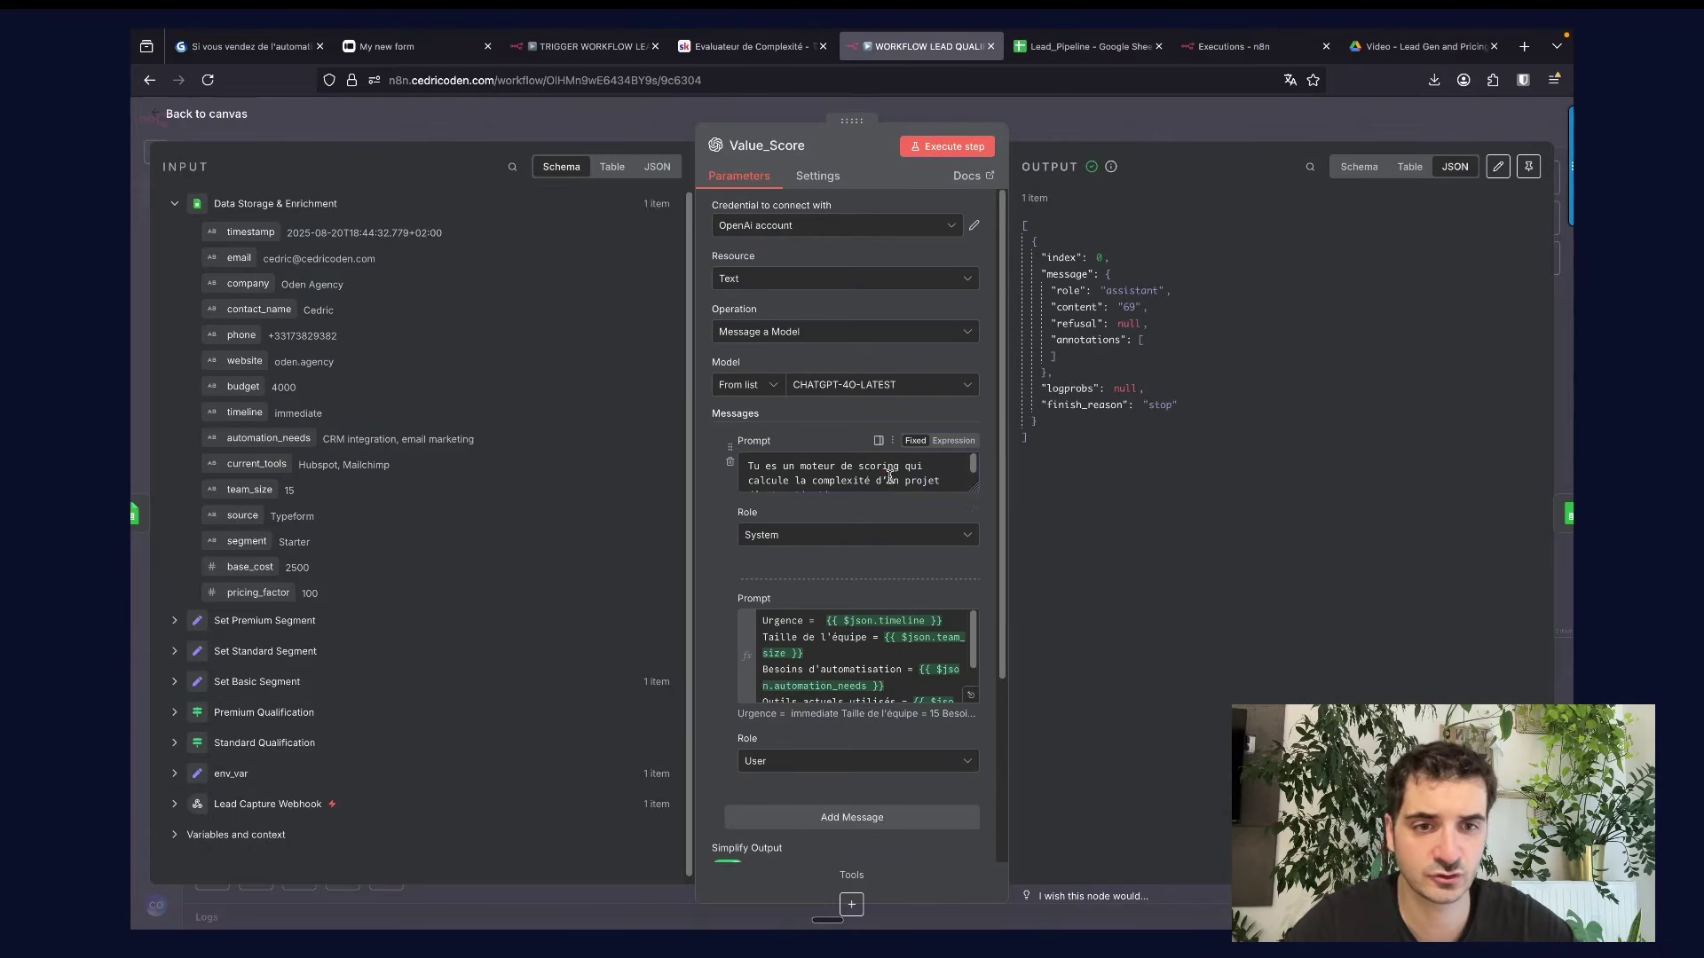
key("ctrl+a")
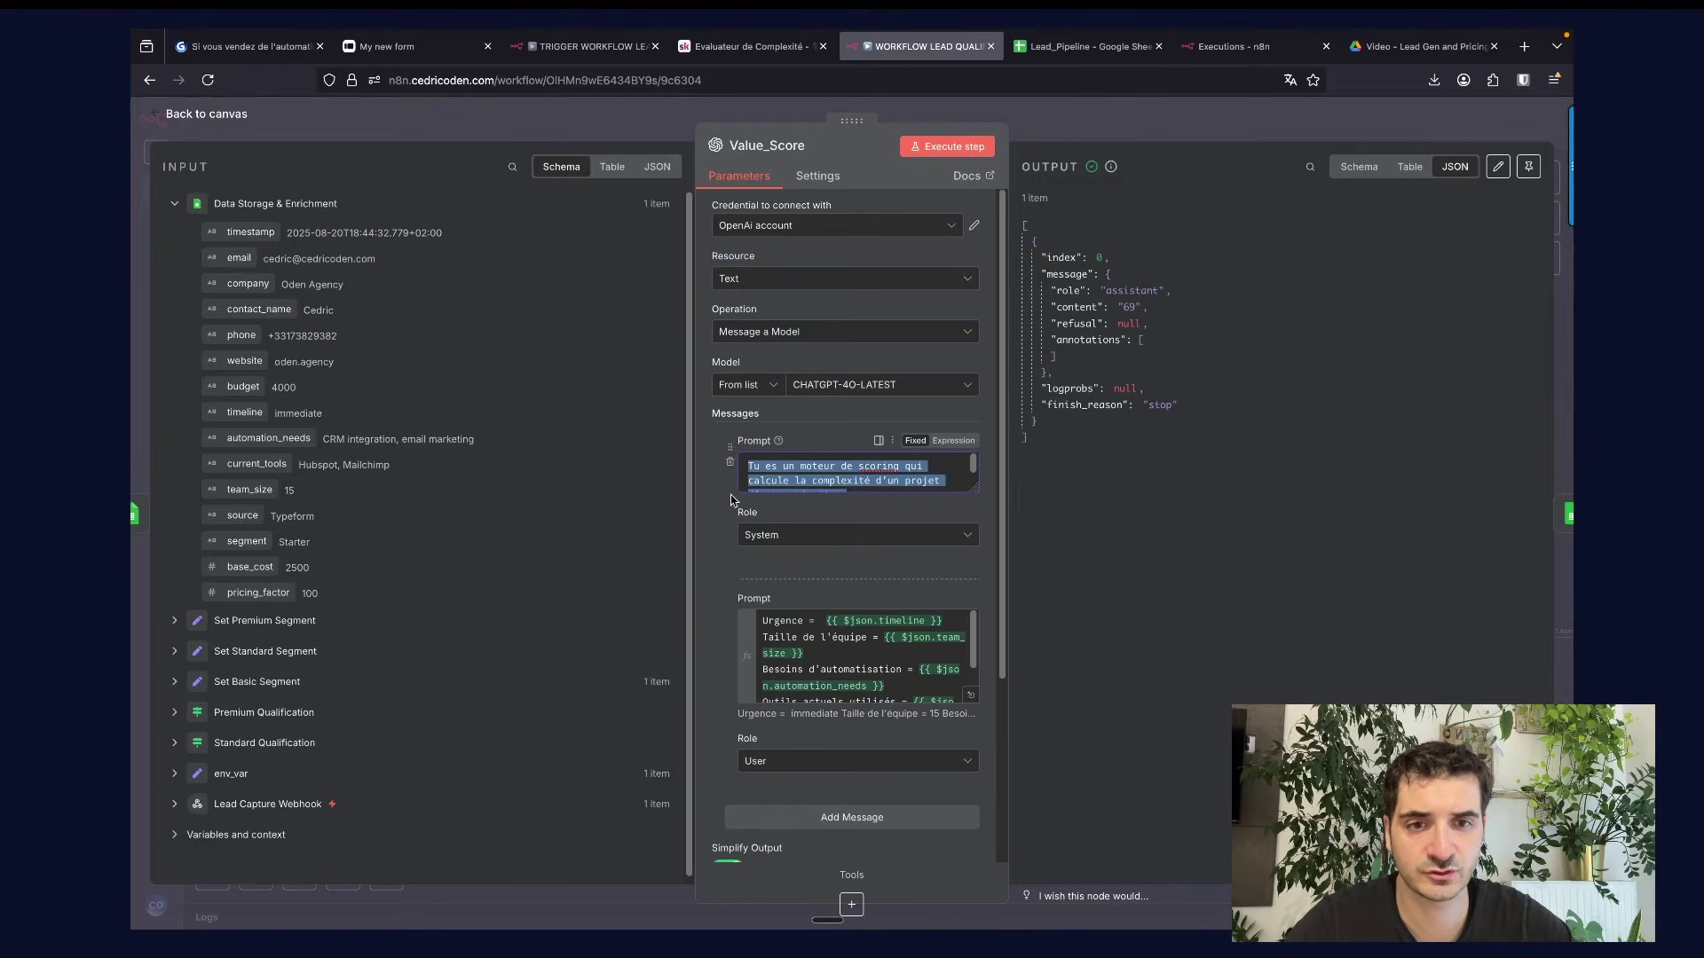
left_click(717, 503)
Review the Value_Score lead-details user prompt expression and its returned score of 69.
scroll(715, 515, "down", 1)
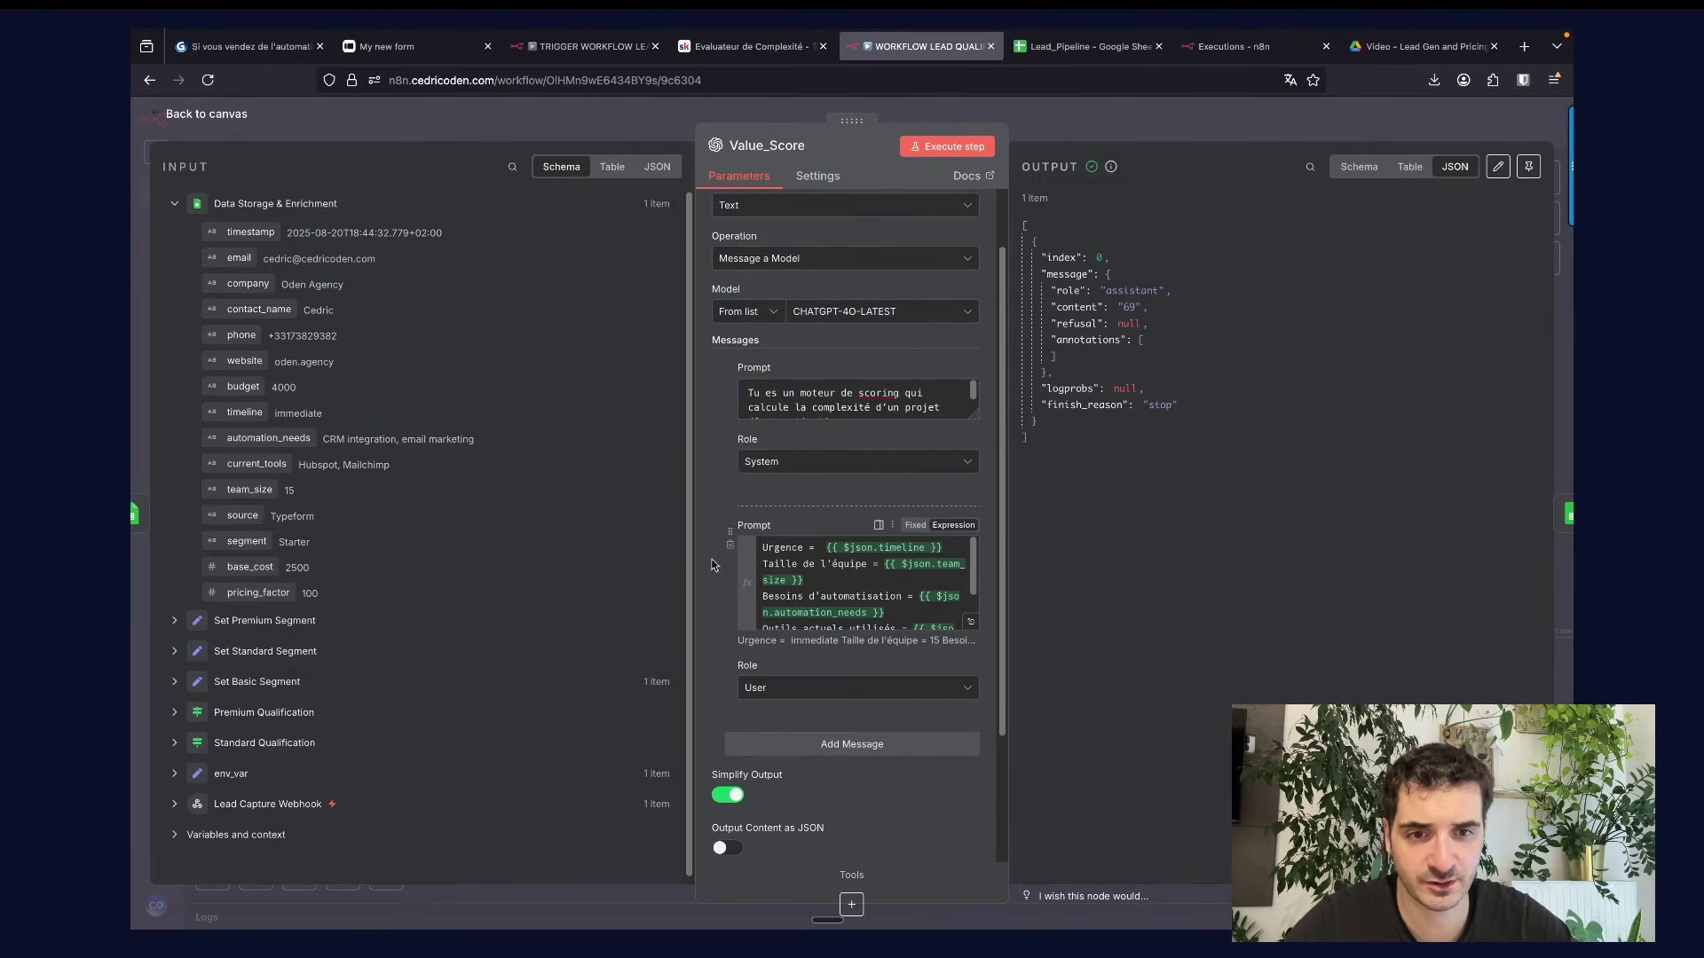
left_click(970, 622)
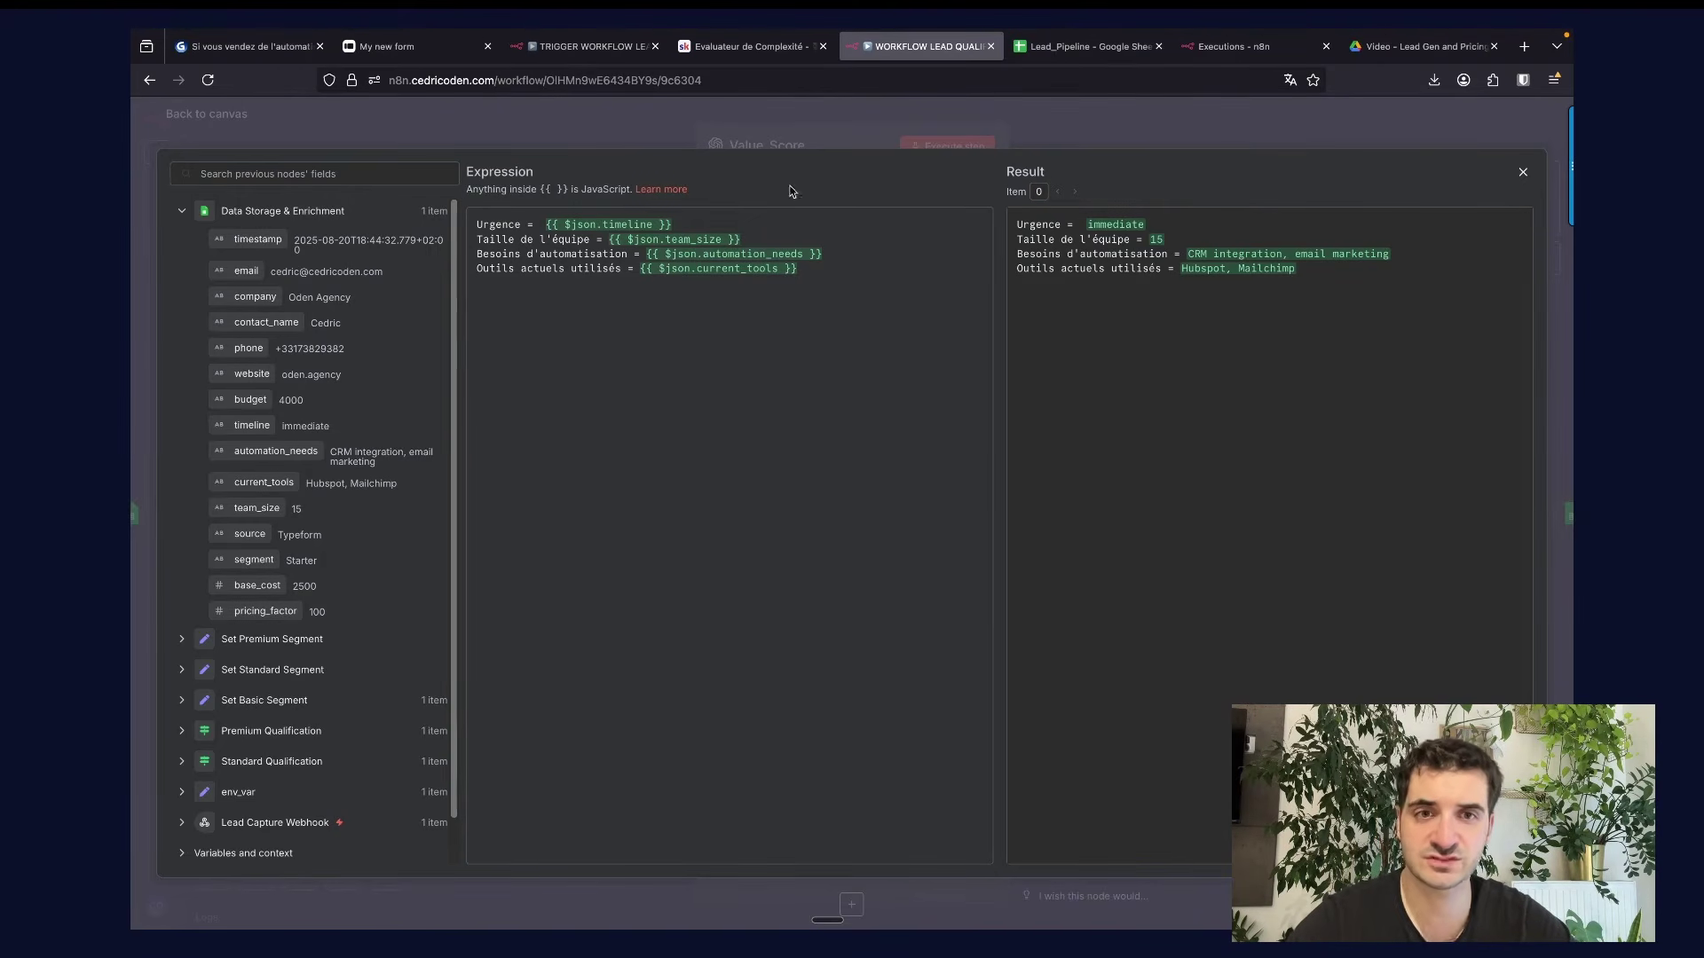
left_click(849, 148)
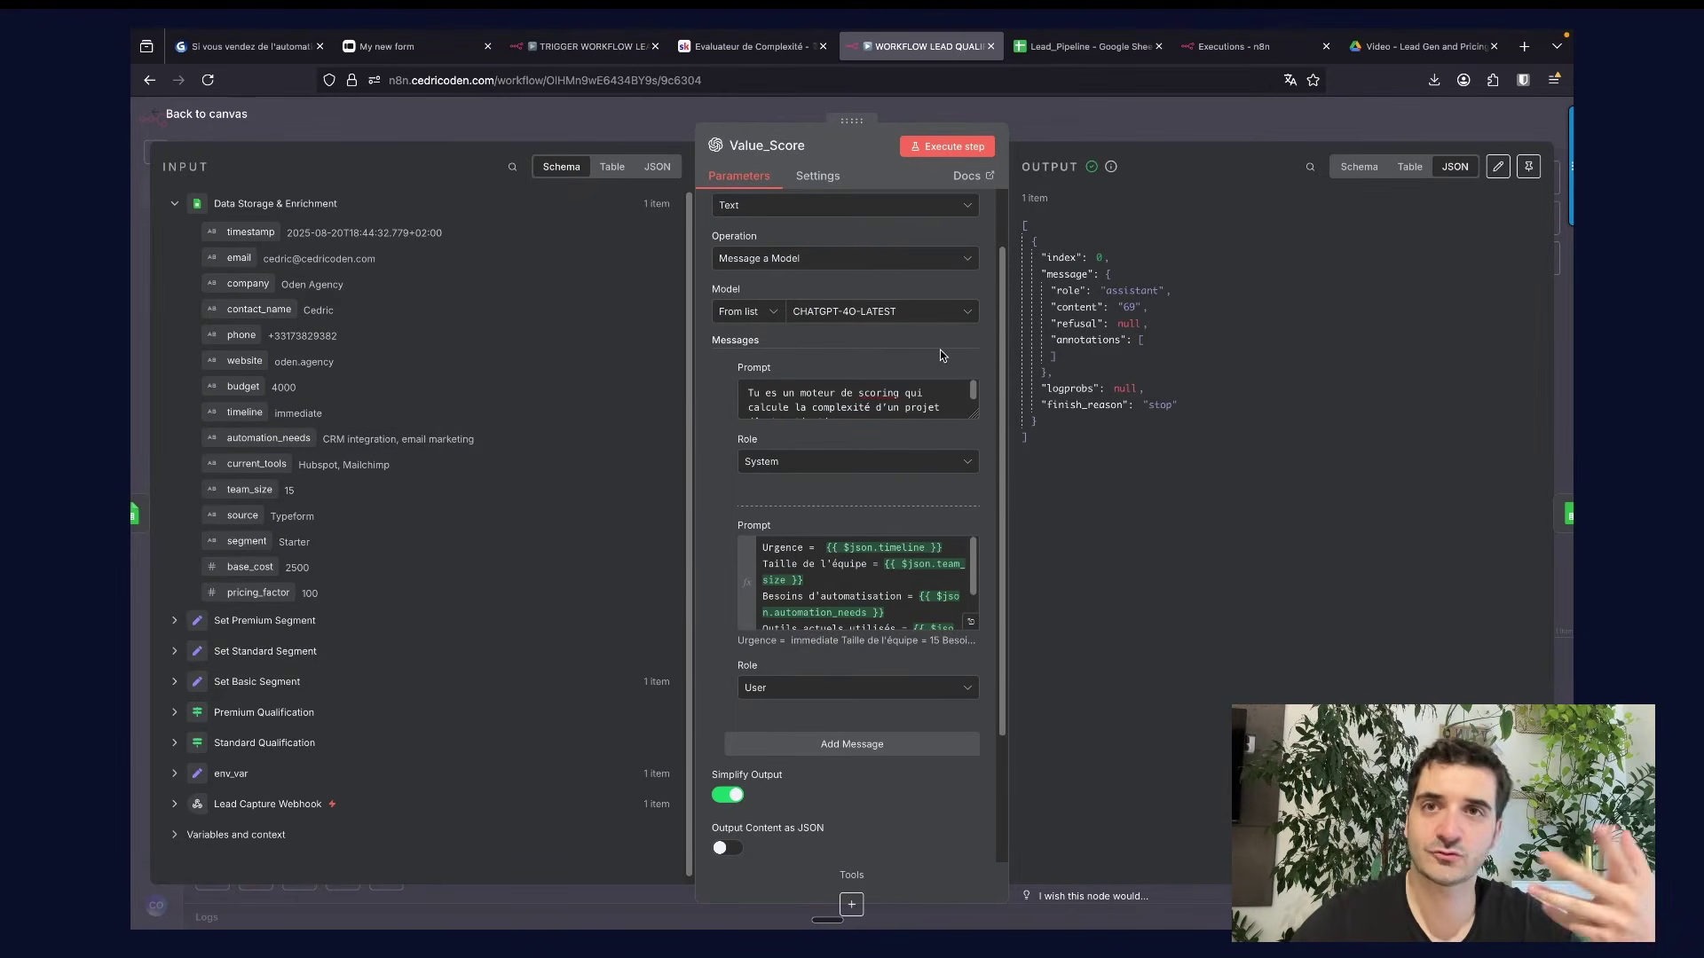
double_click(1126, 307)
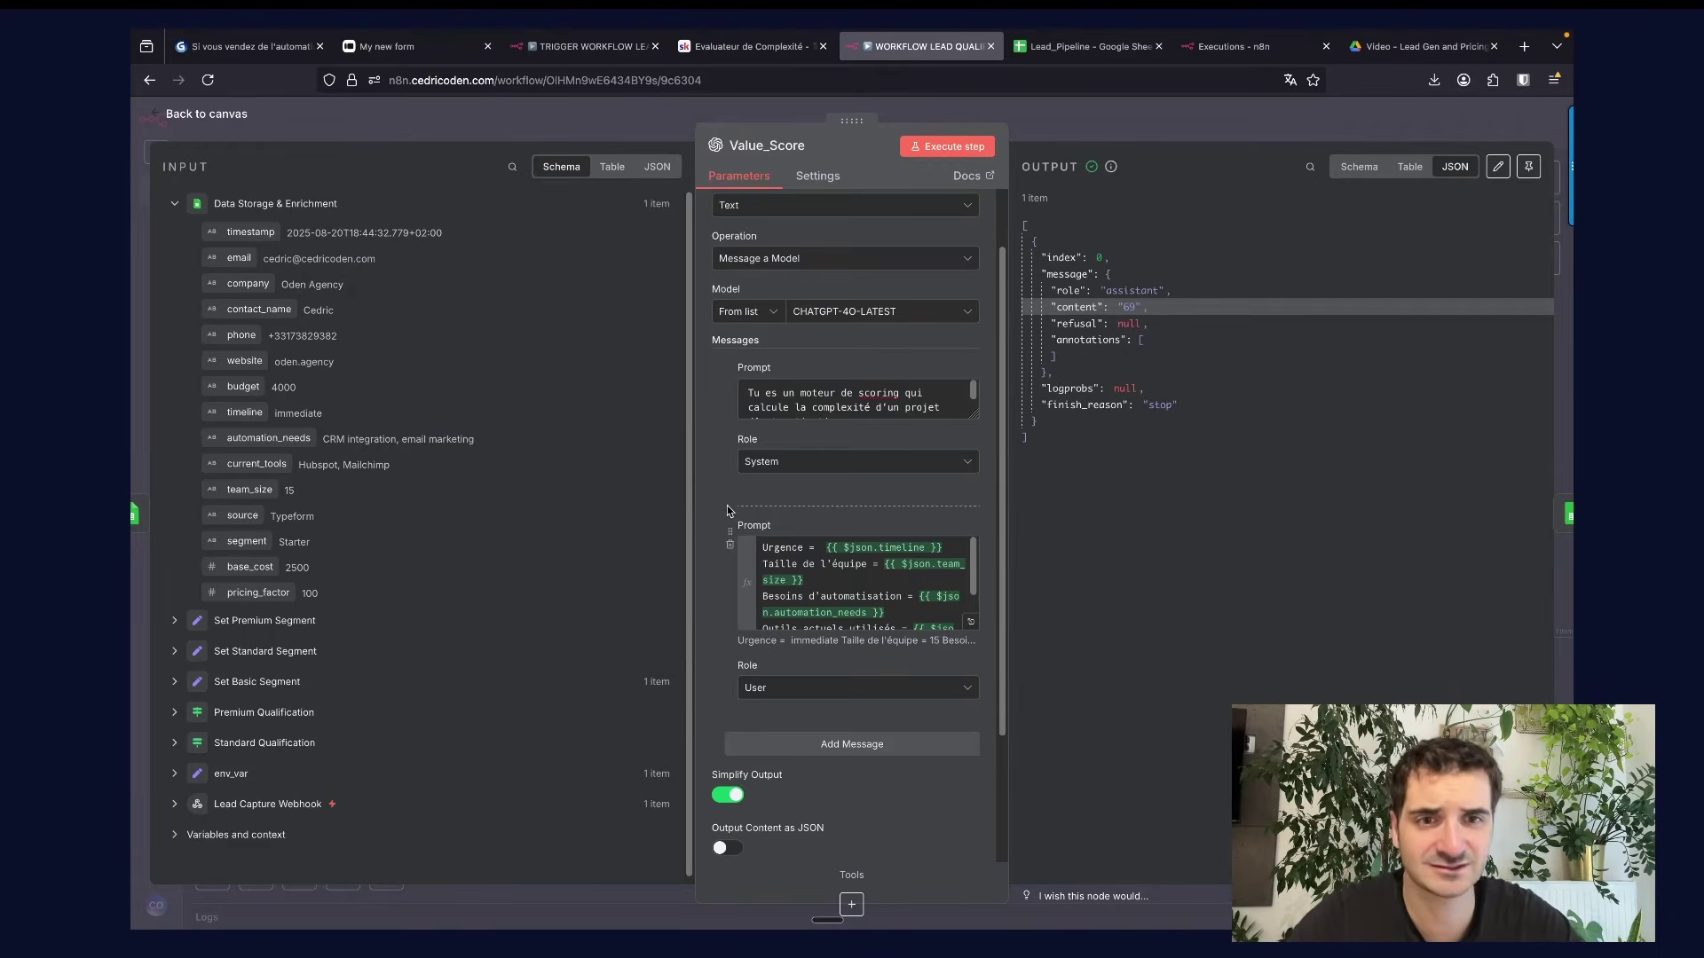
scroll(727, 511, "down", 1)
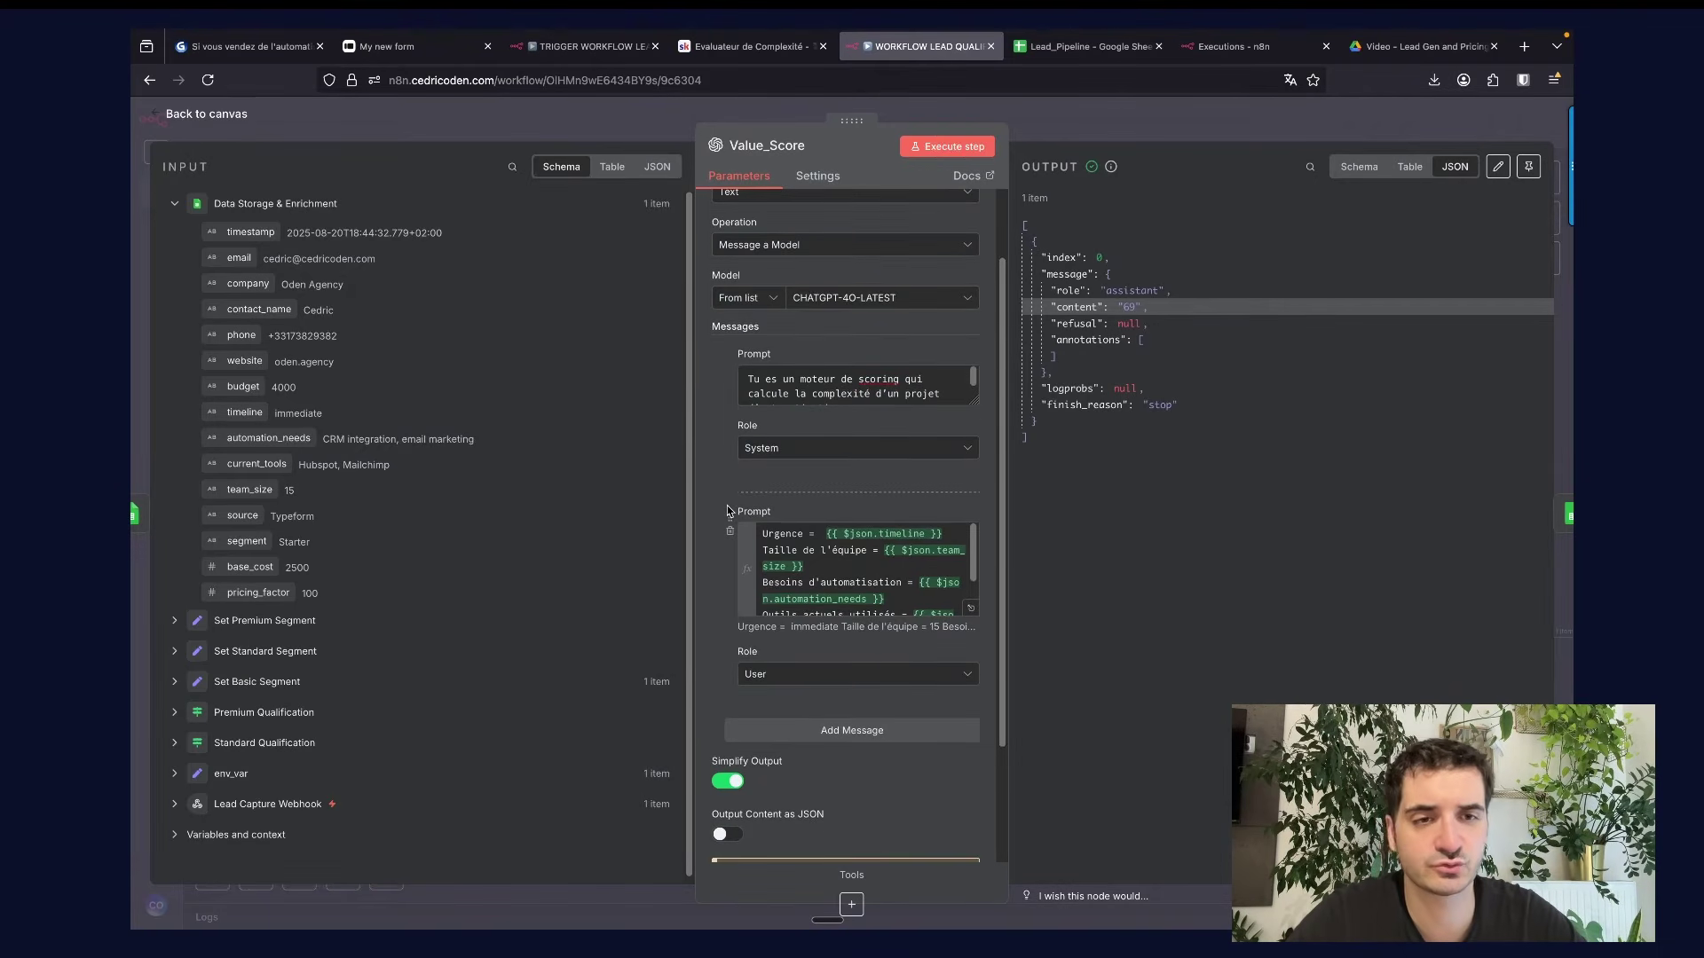
scroll(727, 504, "up", 2)
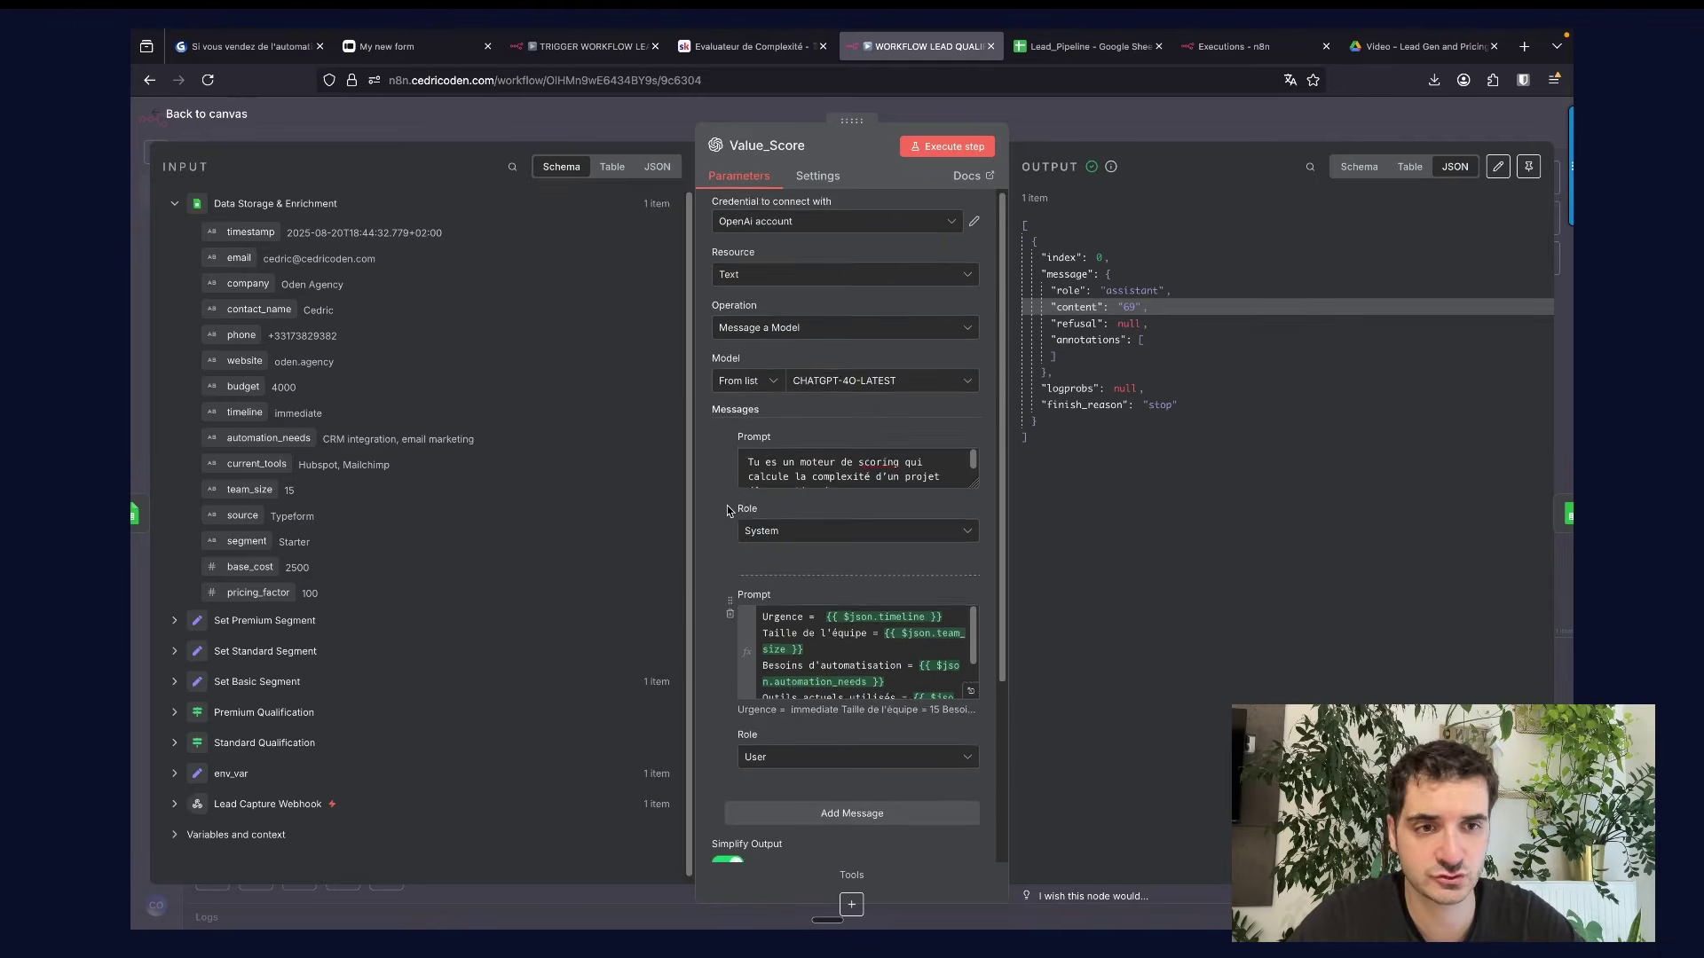
left_click(1046, 119)
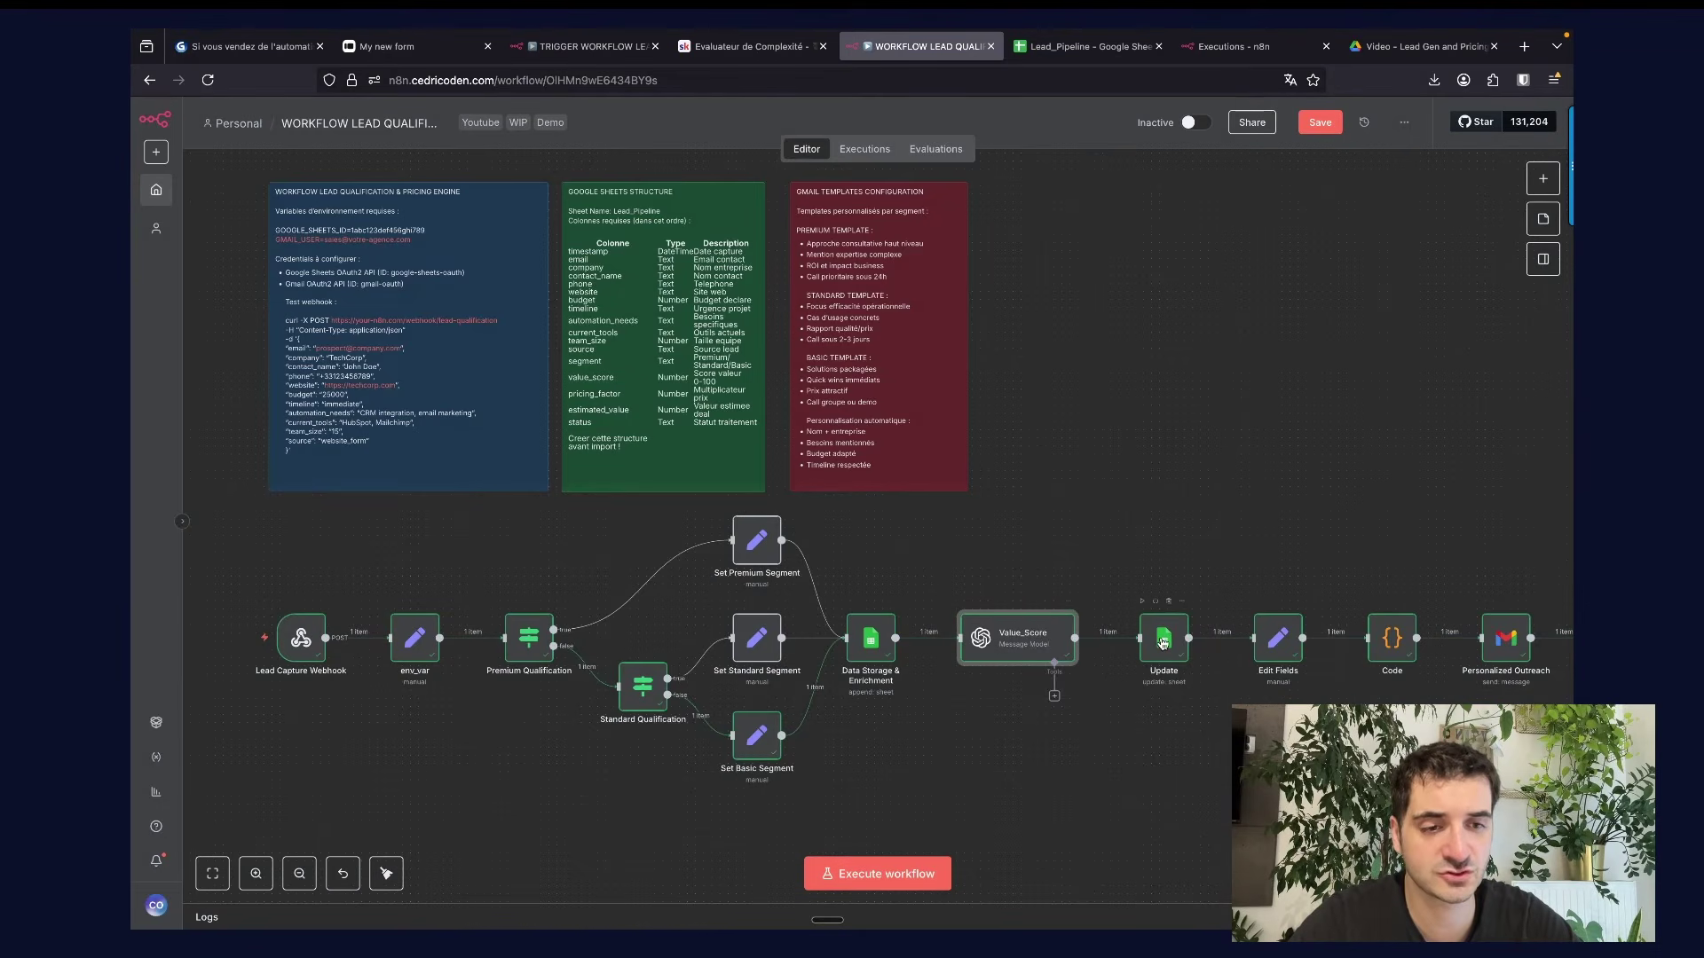
Check the Update node's value_score expression (69) and estimated_value expression (4225).
left_click(1162, 642)
double_click(1163, 642)
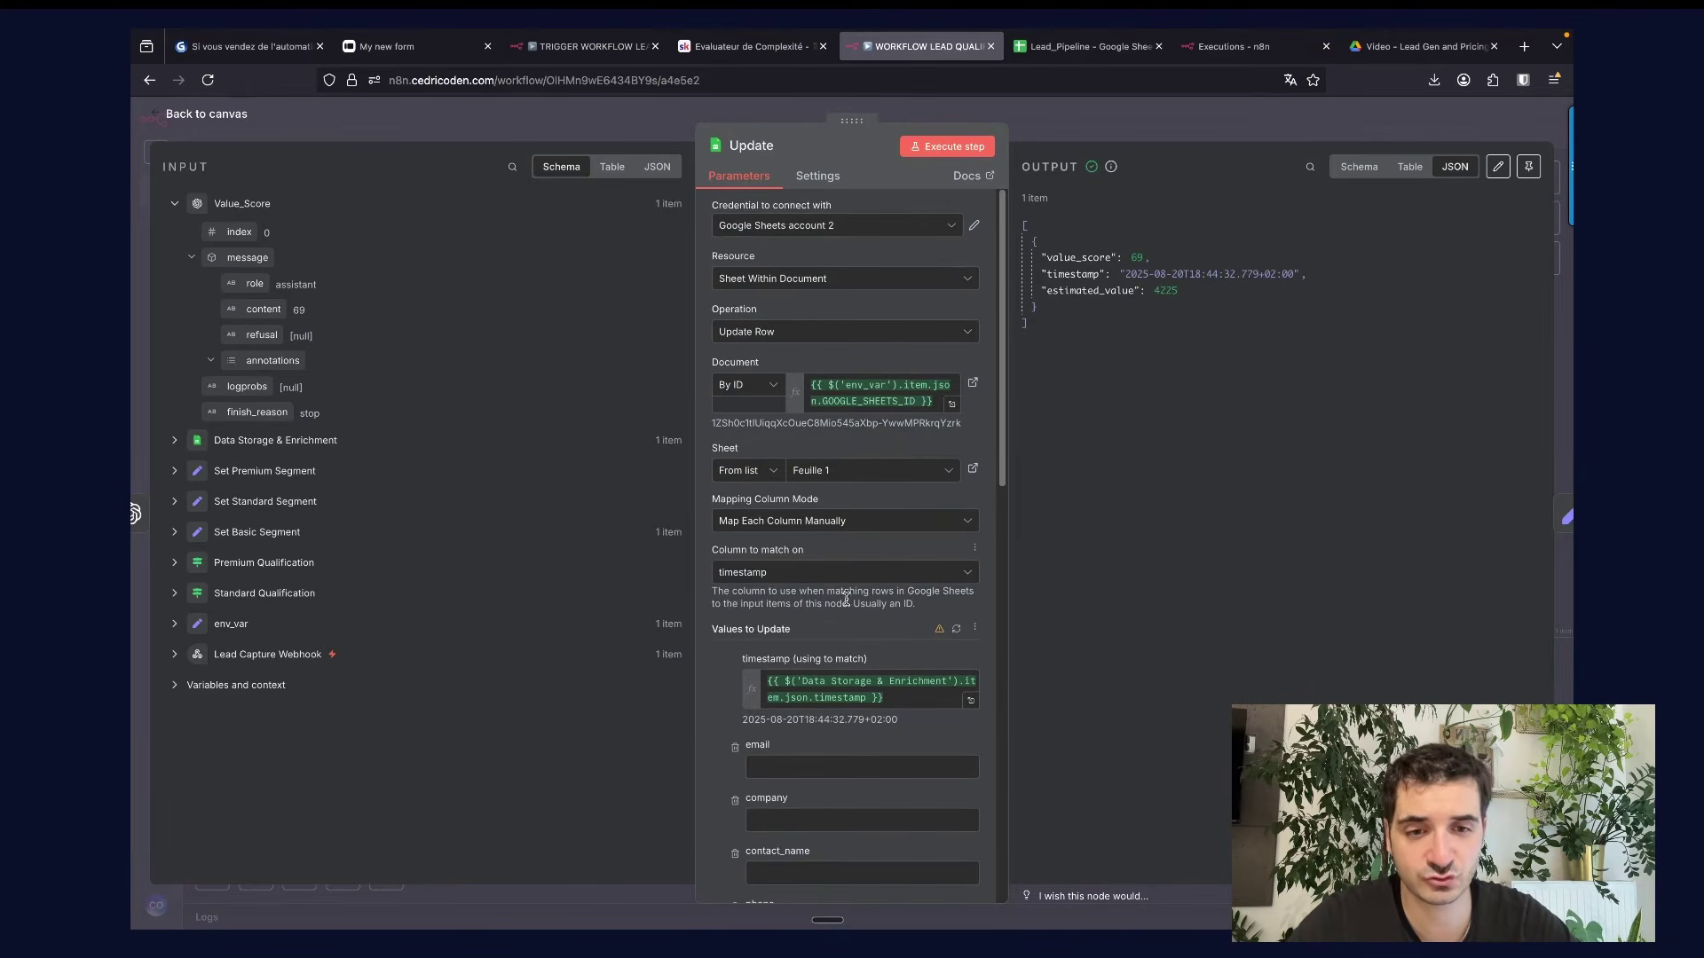
scroll(834, 643, "down", 15)
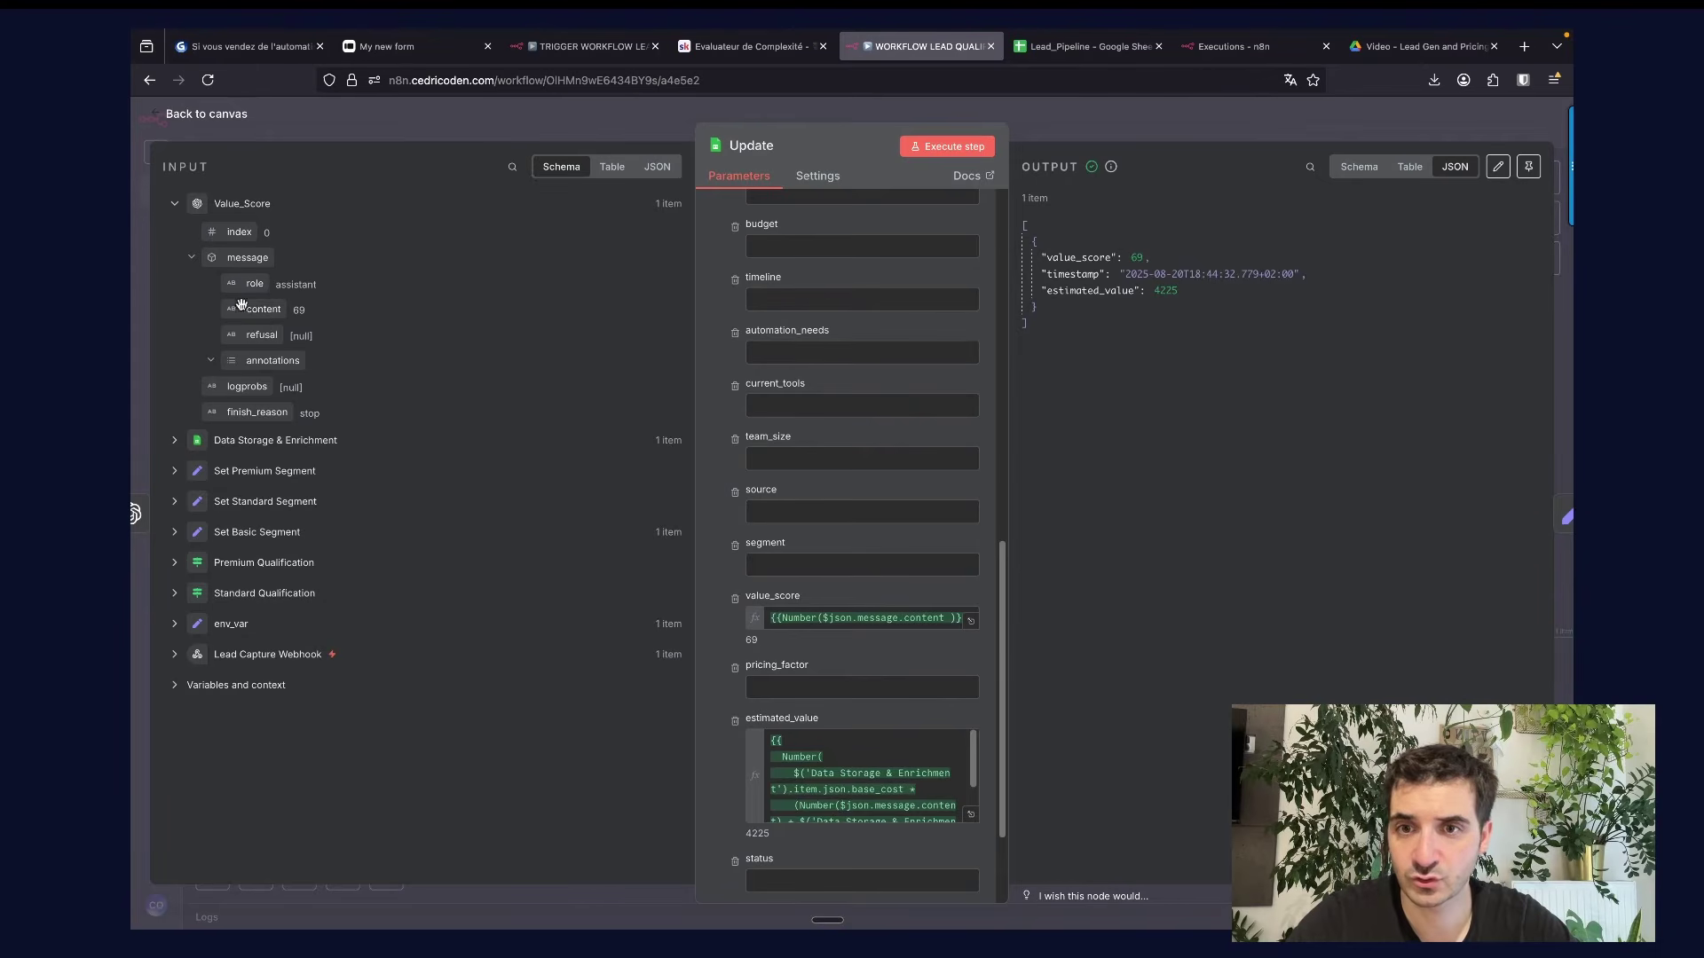
left_click(969, 620)
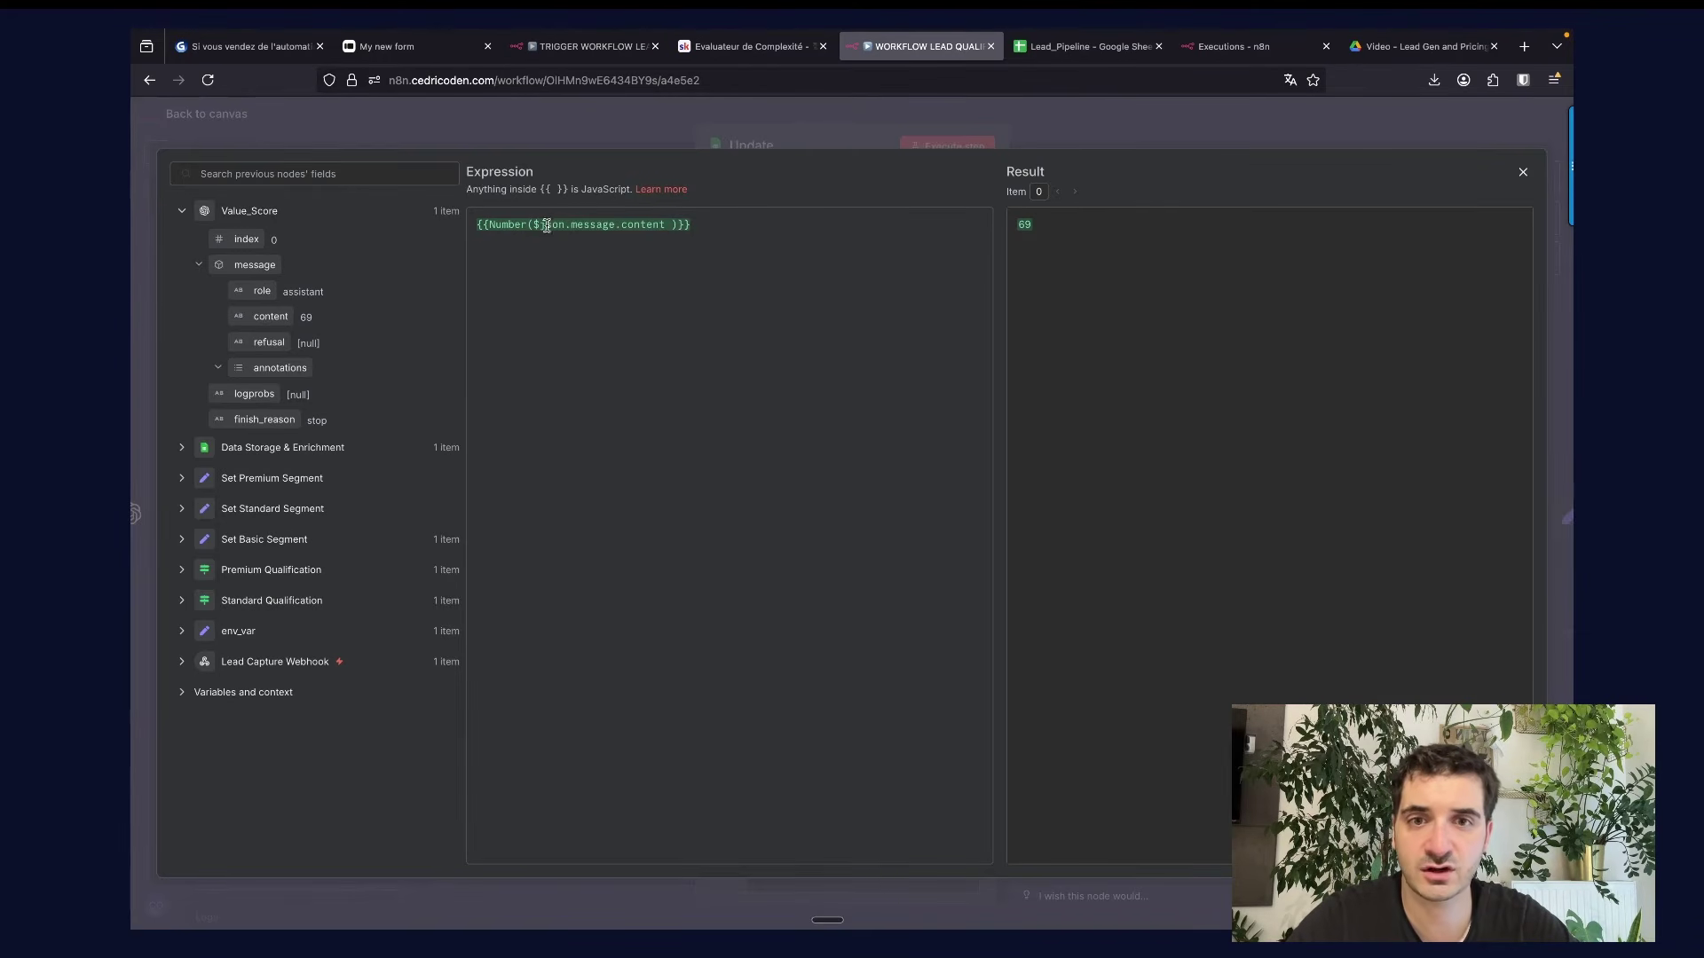
left_click_drag(1050, 226, 990, 230)
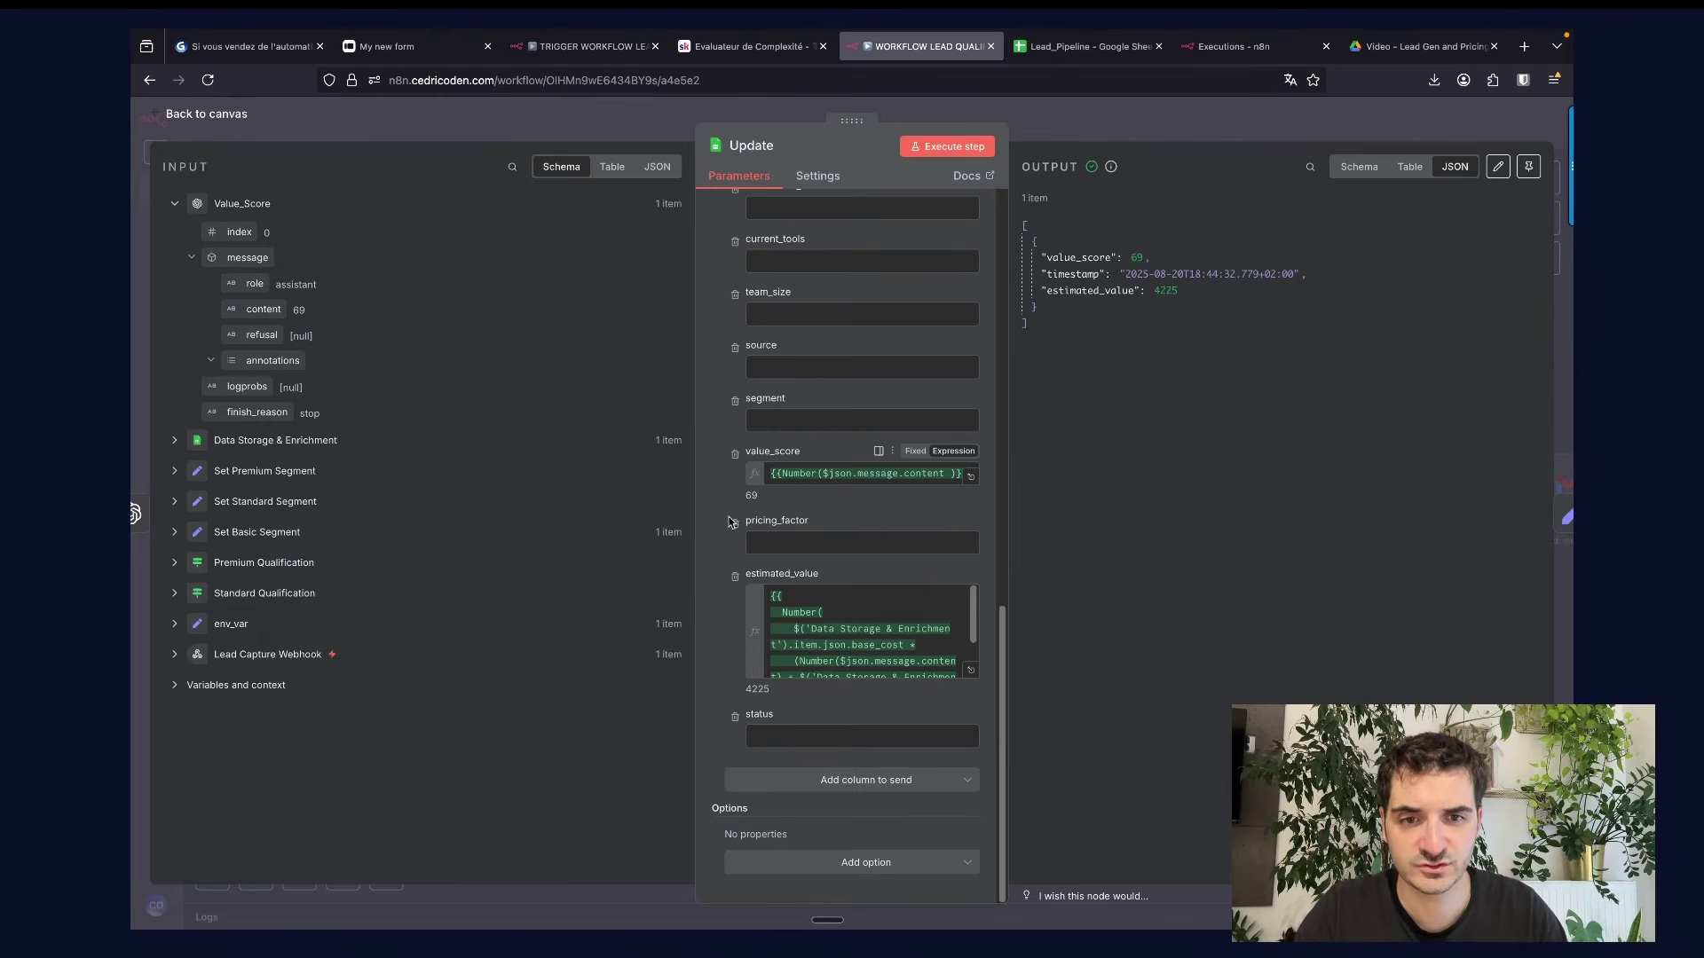
left_click(969, 671)
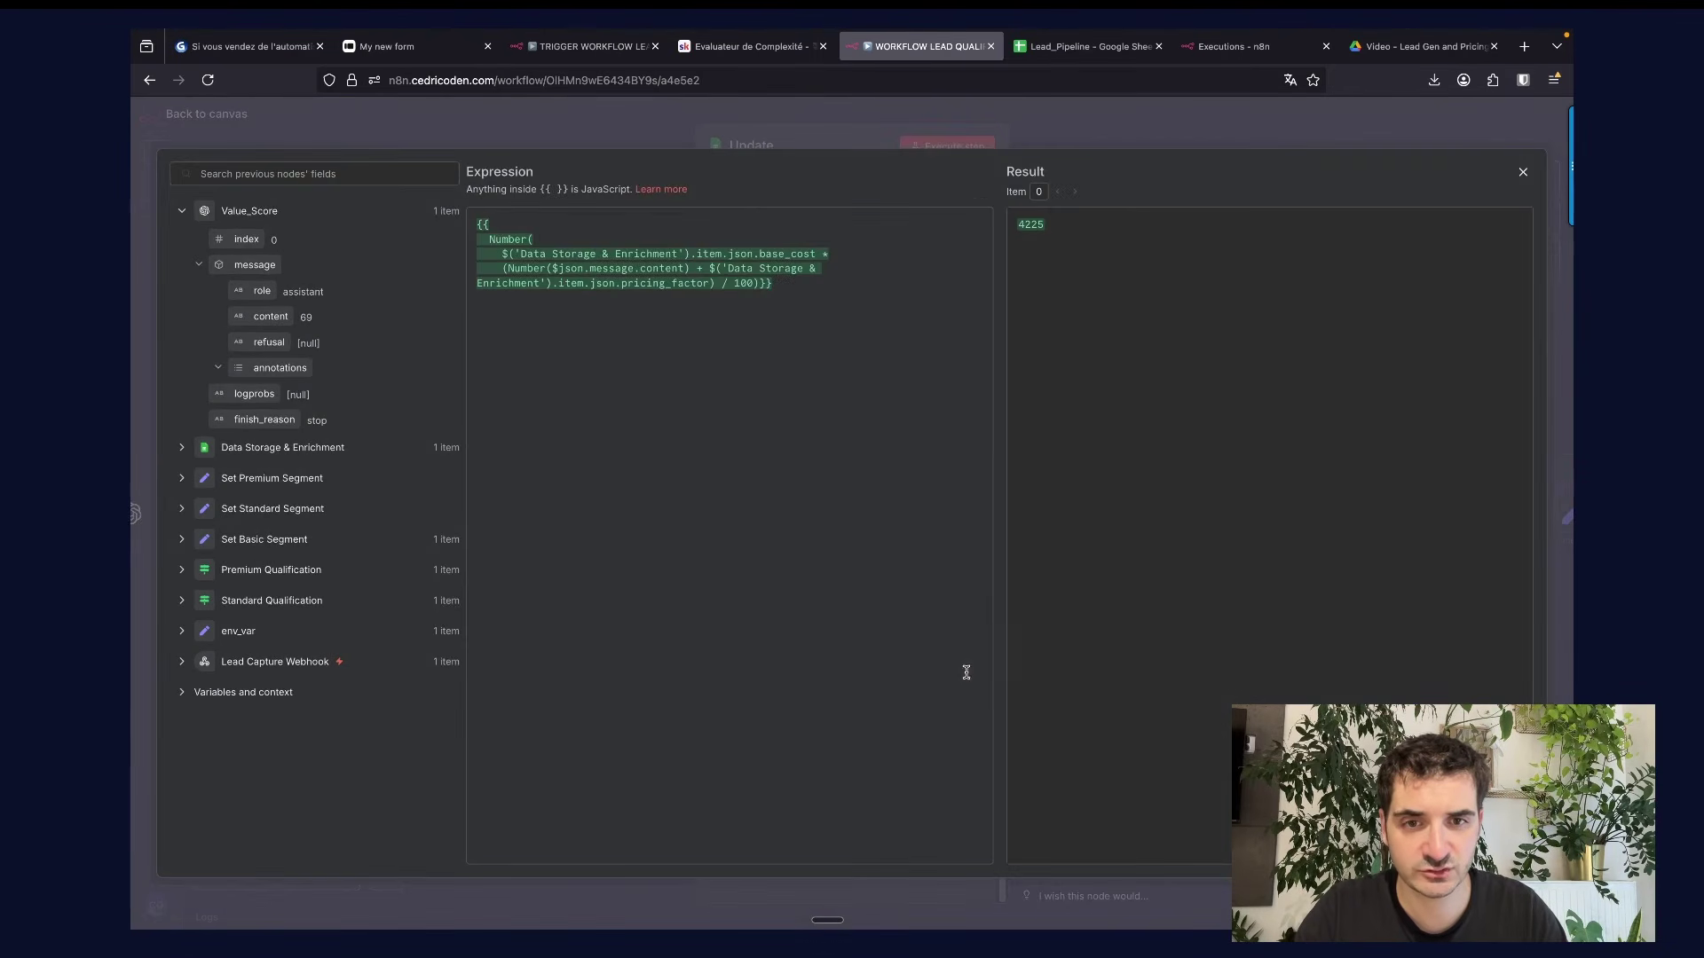
left_click(1109, 115)
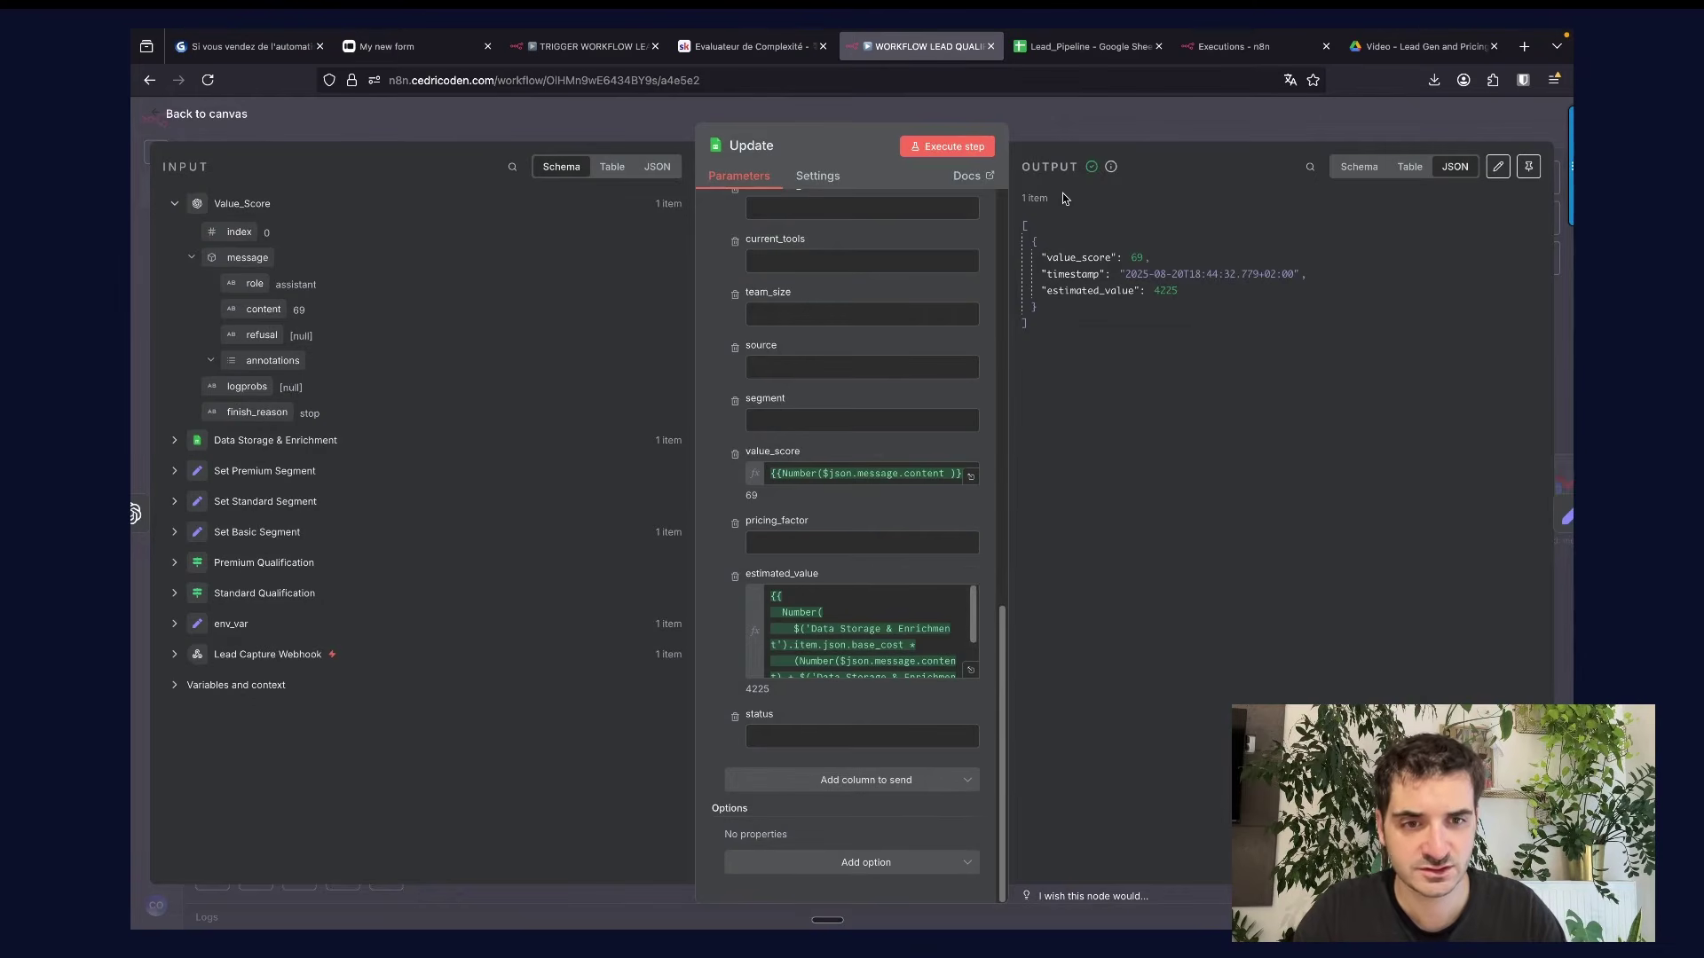
left_click(1057, 125)
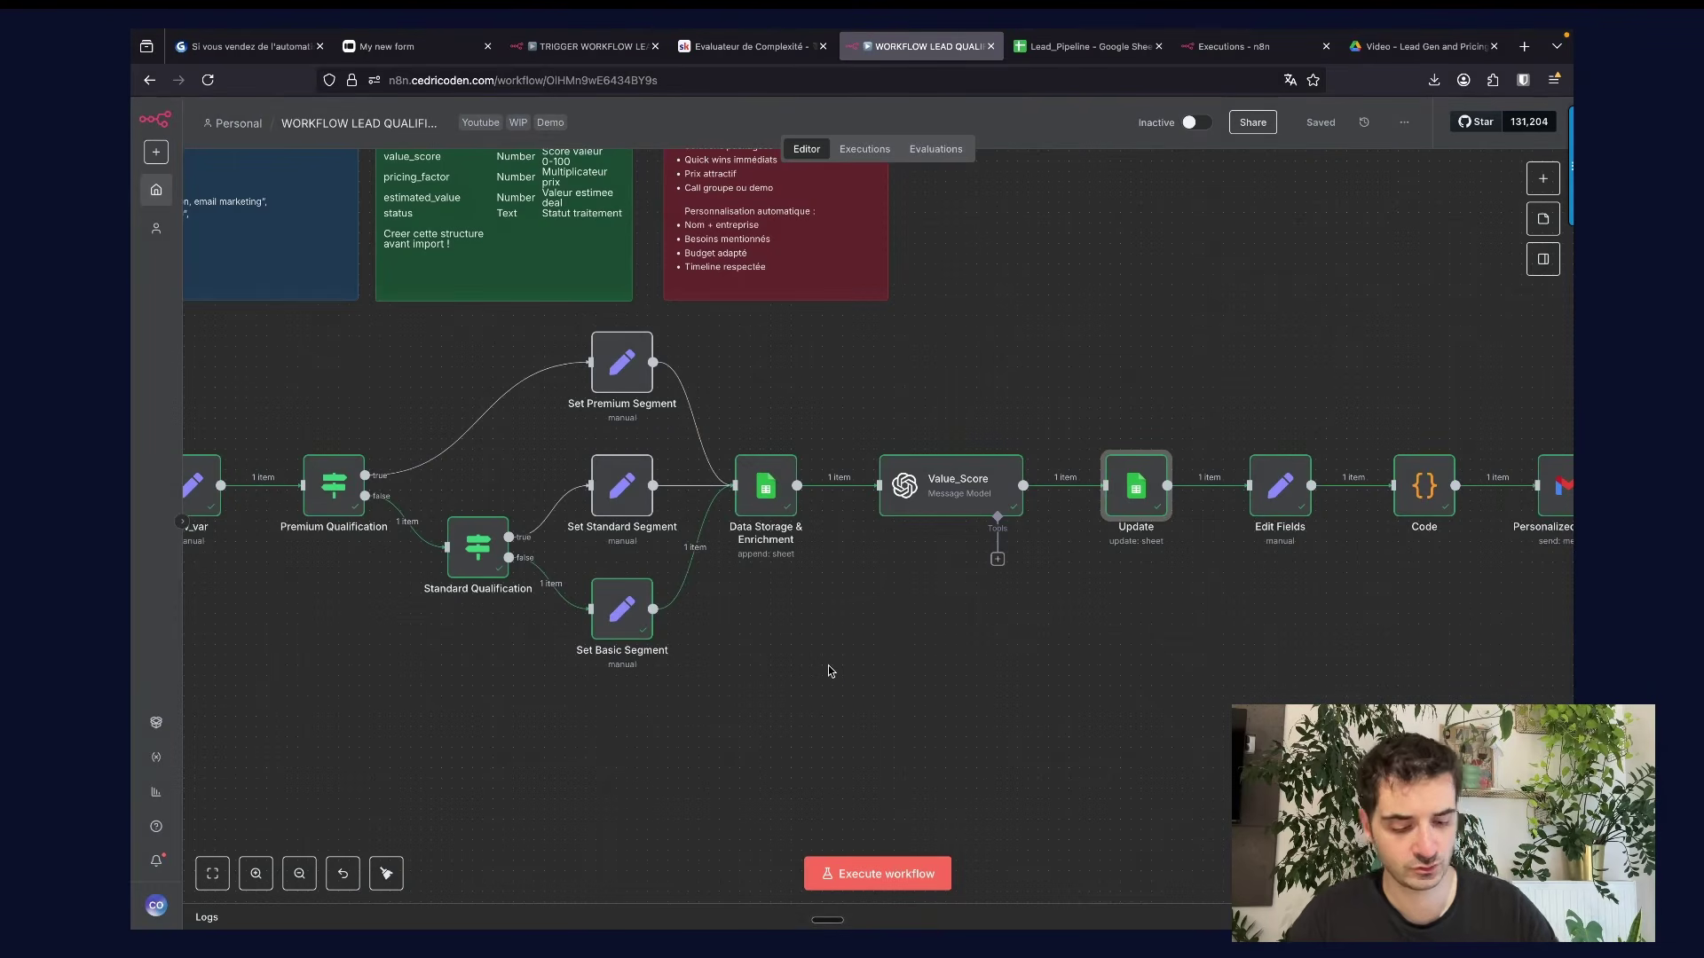
key("ctrl+a")
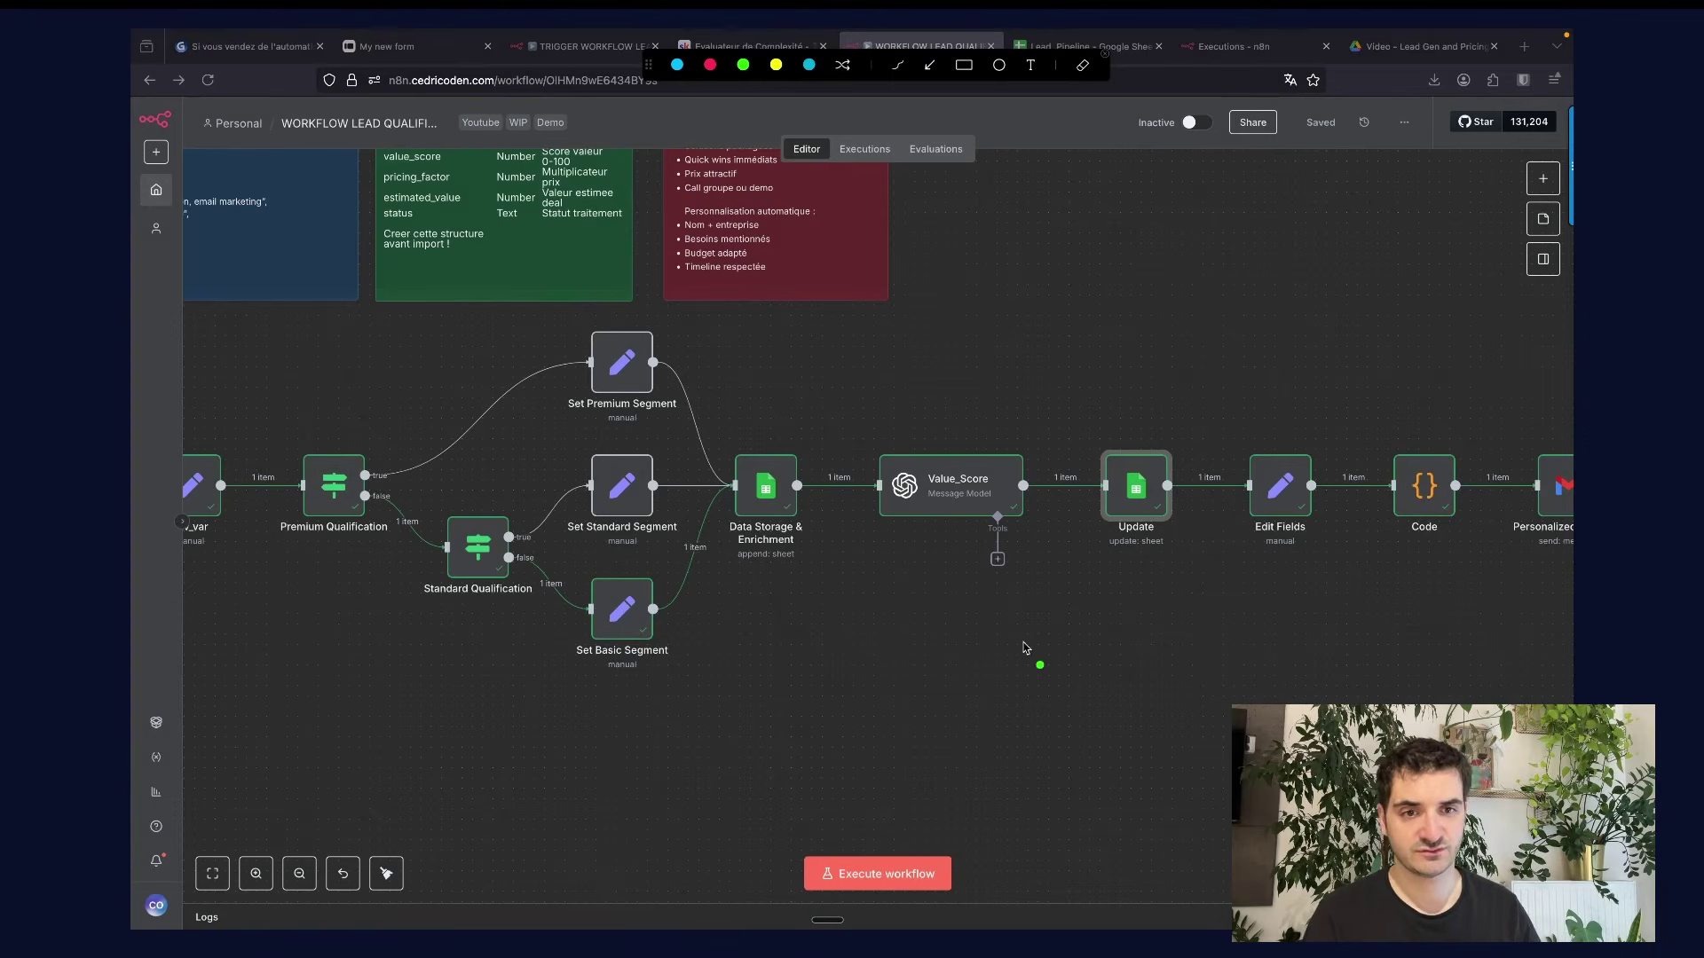
left_click_drag(915, 636, 937, 678)
mouse_move(945, 632)
left_mouse_down()
mouse_move(956, 668)
mouse_move(984, 644)
mouse_move(968, 672)
mouse_move(981, 616)
mouse_move(1057, 663)
mouse_move(1043, 650)
mouse_move(1029, 666)
left_mouse_up()
left_click(974, 683)
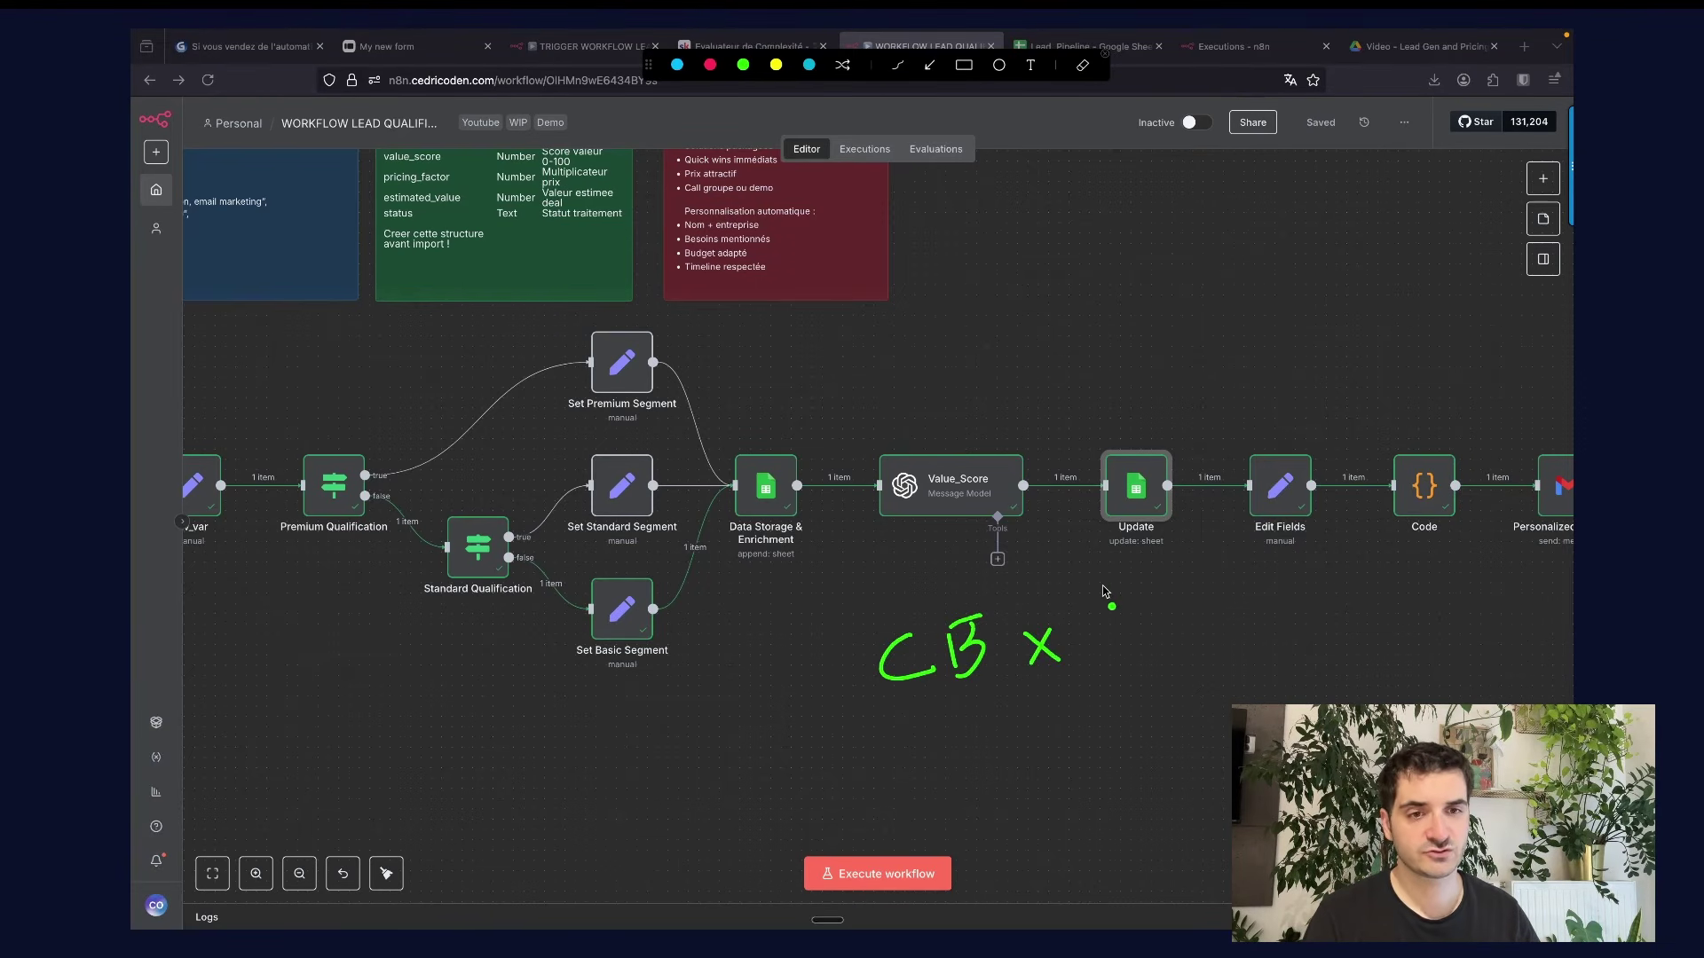
mouse_move(1101, 586)
left_mouse_down()
mouse_move(1130, 584)
mouse_move(1149, 618)
left_mouse_up()
mouse_move(1218, 574)
left_mouse_down()
mouse_move(1212, 606)
mouse_move(1258, 590)
left_mouse_up()
left_click(1208, 612)
left_click(1262, 596)
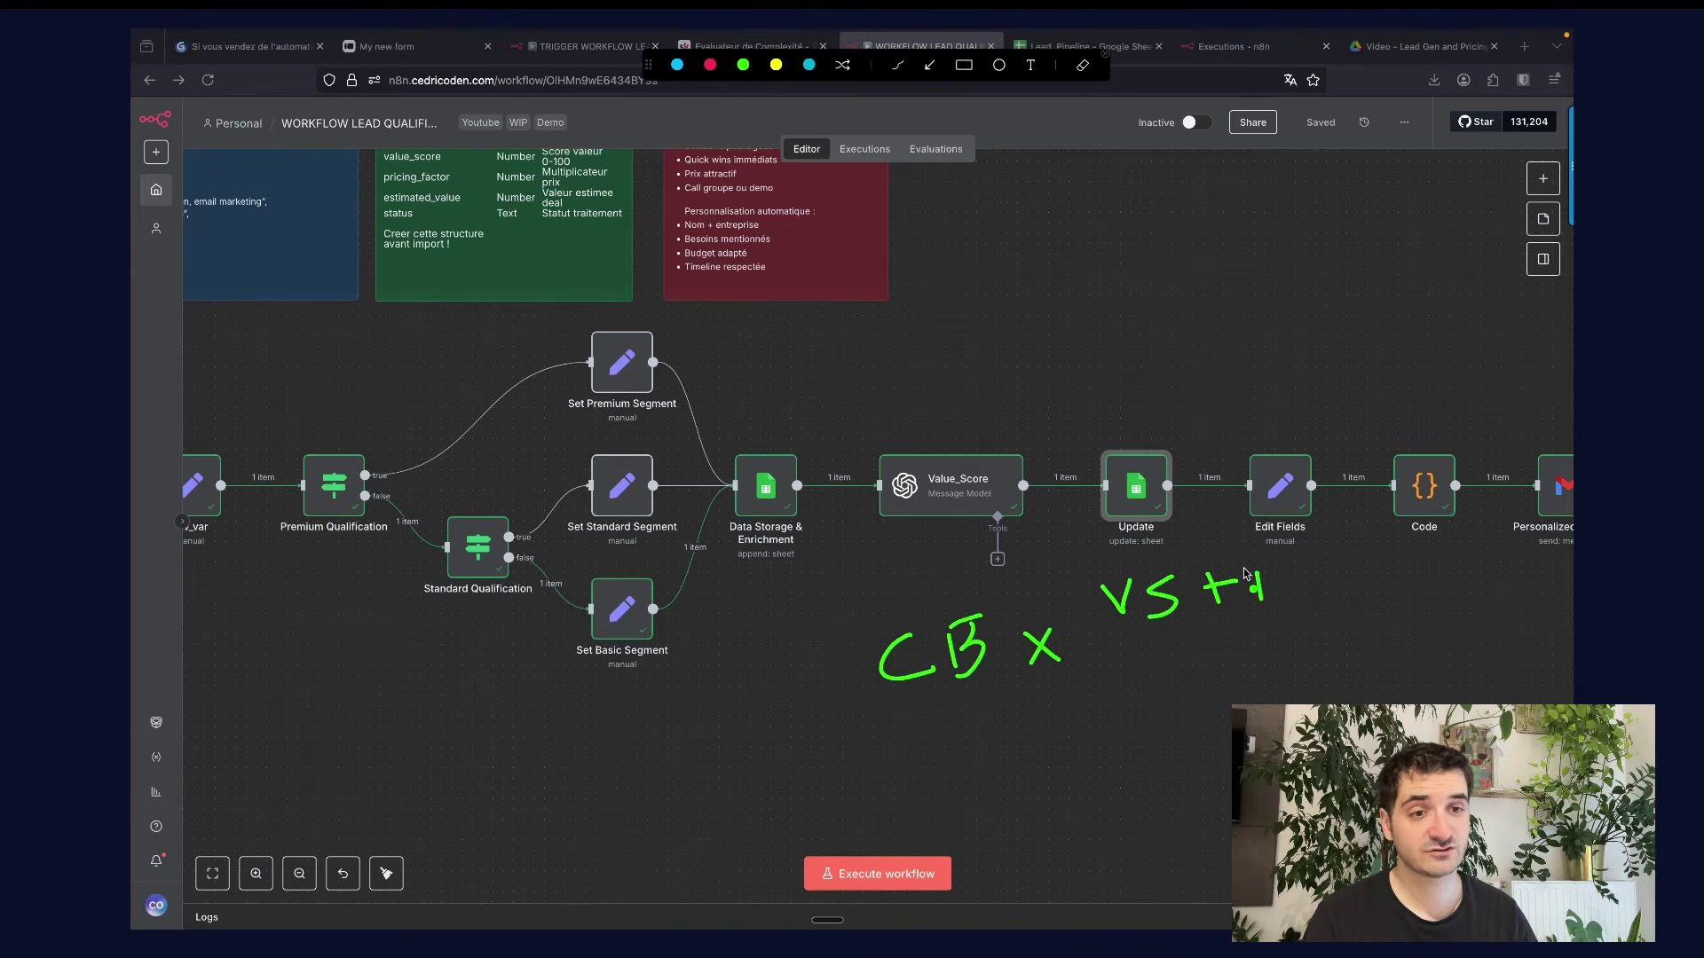
mouse_move(1260, 566)
left_mouse_down()
mouse_move(1262, 588)
mouse_move(1294, 593)
mouse_move(1320, 561)
mouse_move(1317, 580)
left_mouse_up()
left_click_drag(1112, 661, 1318, 606)
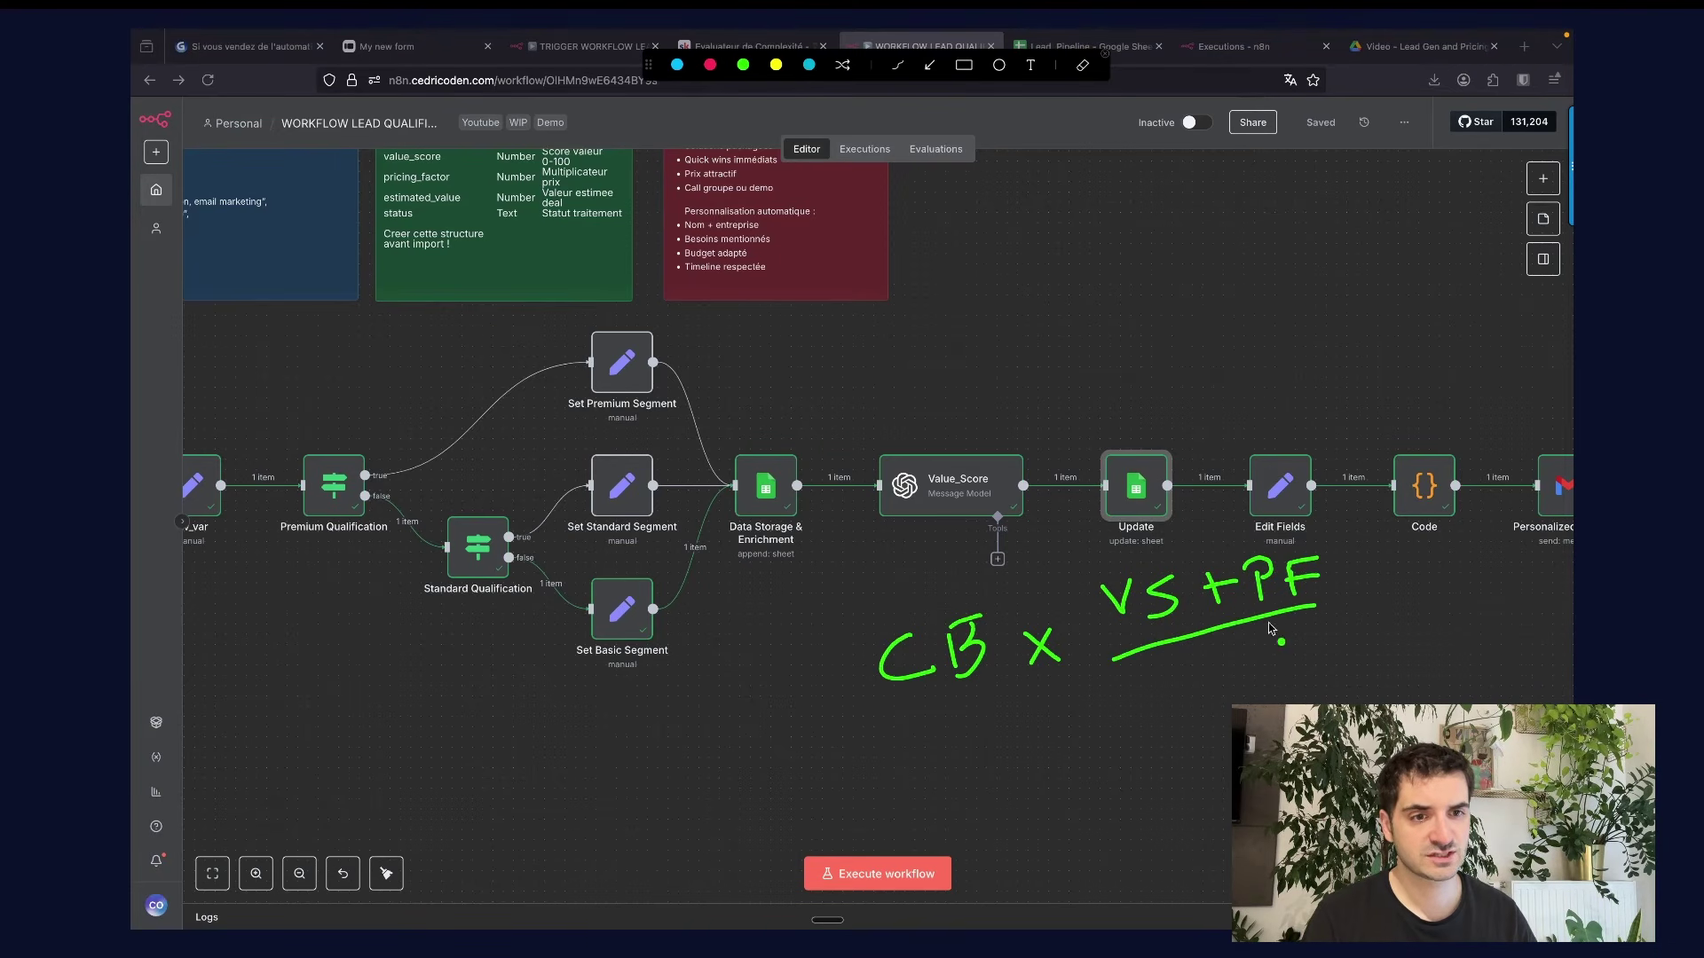
left_click(1199, 676)
left_click_drag(1207, 664, 1214, 683)
mouse_move(1230, 664)
left_mouse_down()
mouse_move(1237, 678)
mouse_move(1260, 661)
mouse_move(1243, 658)
mouse_move(1294, 648)
mouse_move(1215, 690)
left_mouse_up()
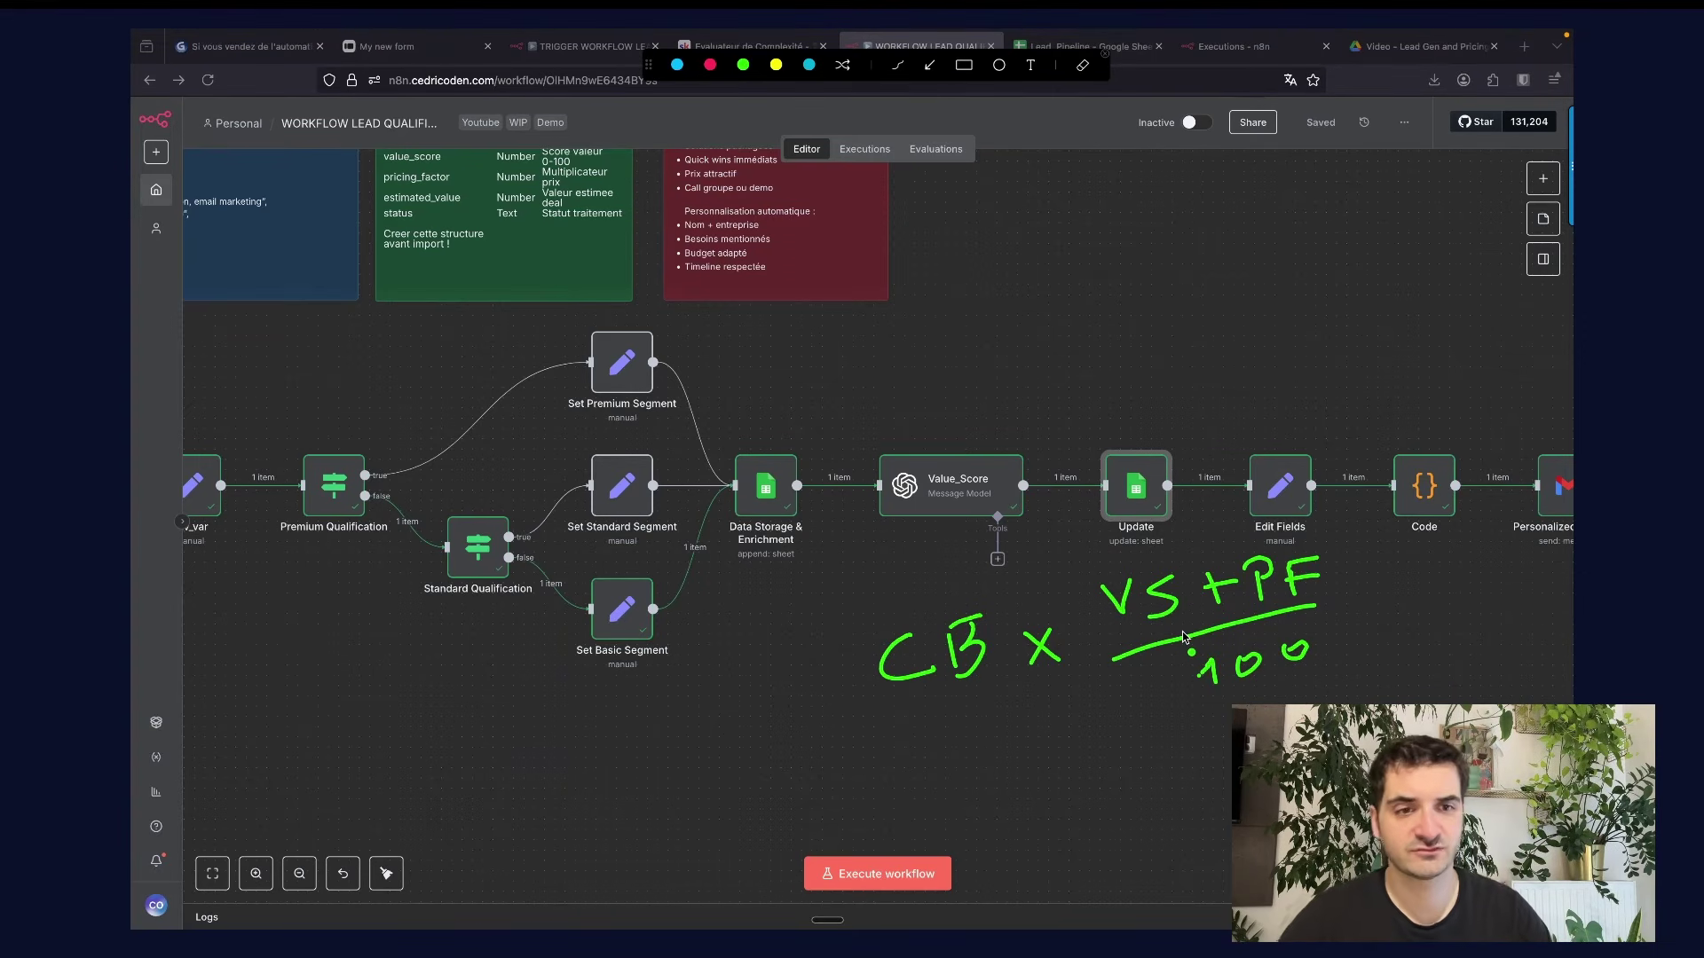
key("2")
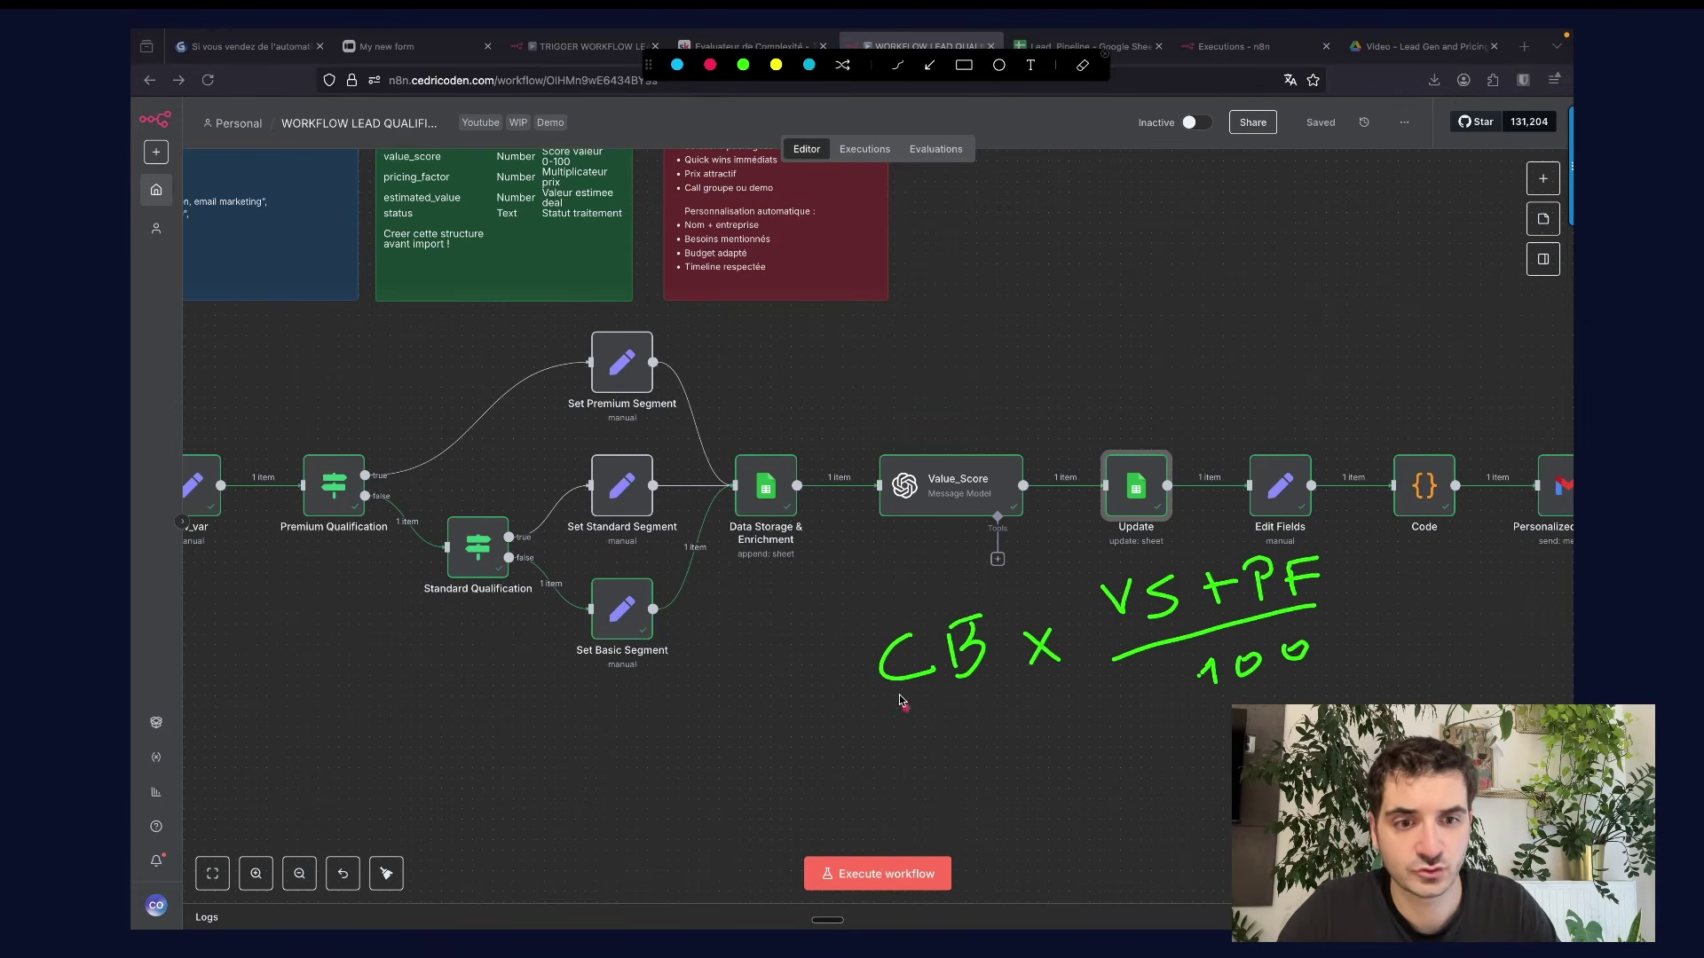
left_click_drag(918, 755, 985, 702)
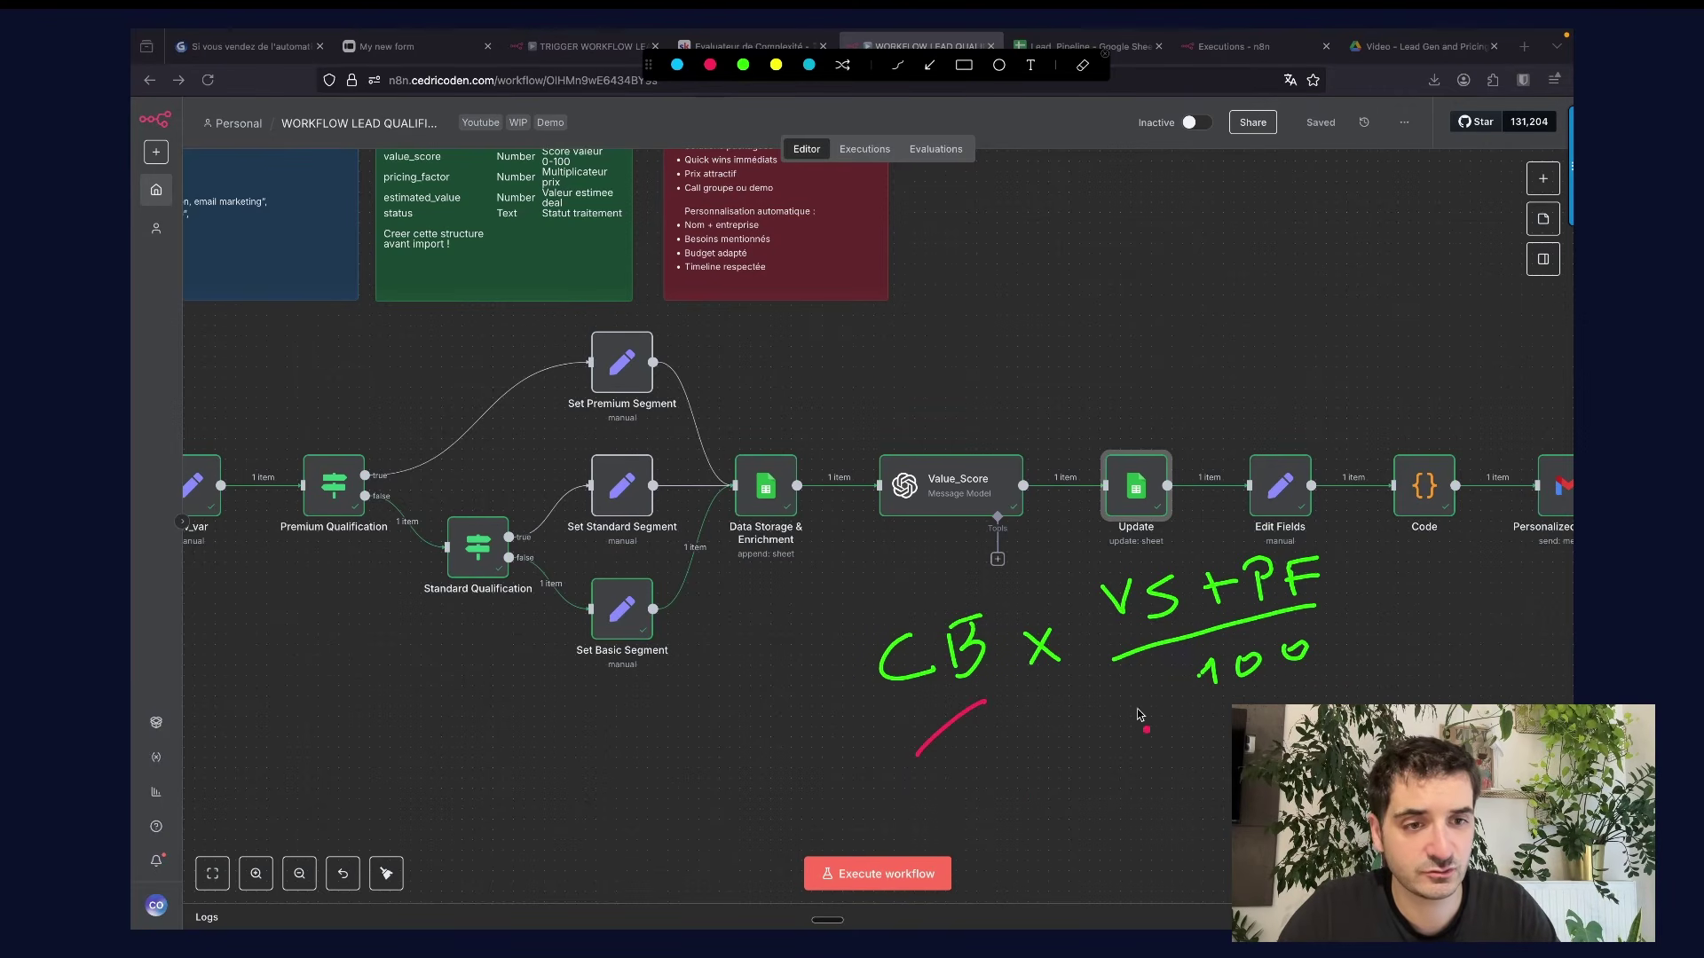
mouse_move(1122, 637)
left_mouse_down()
mouse_move(1090, 571)
mouse_move(1103, 640)
left_mouse_up()
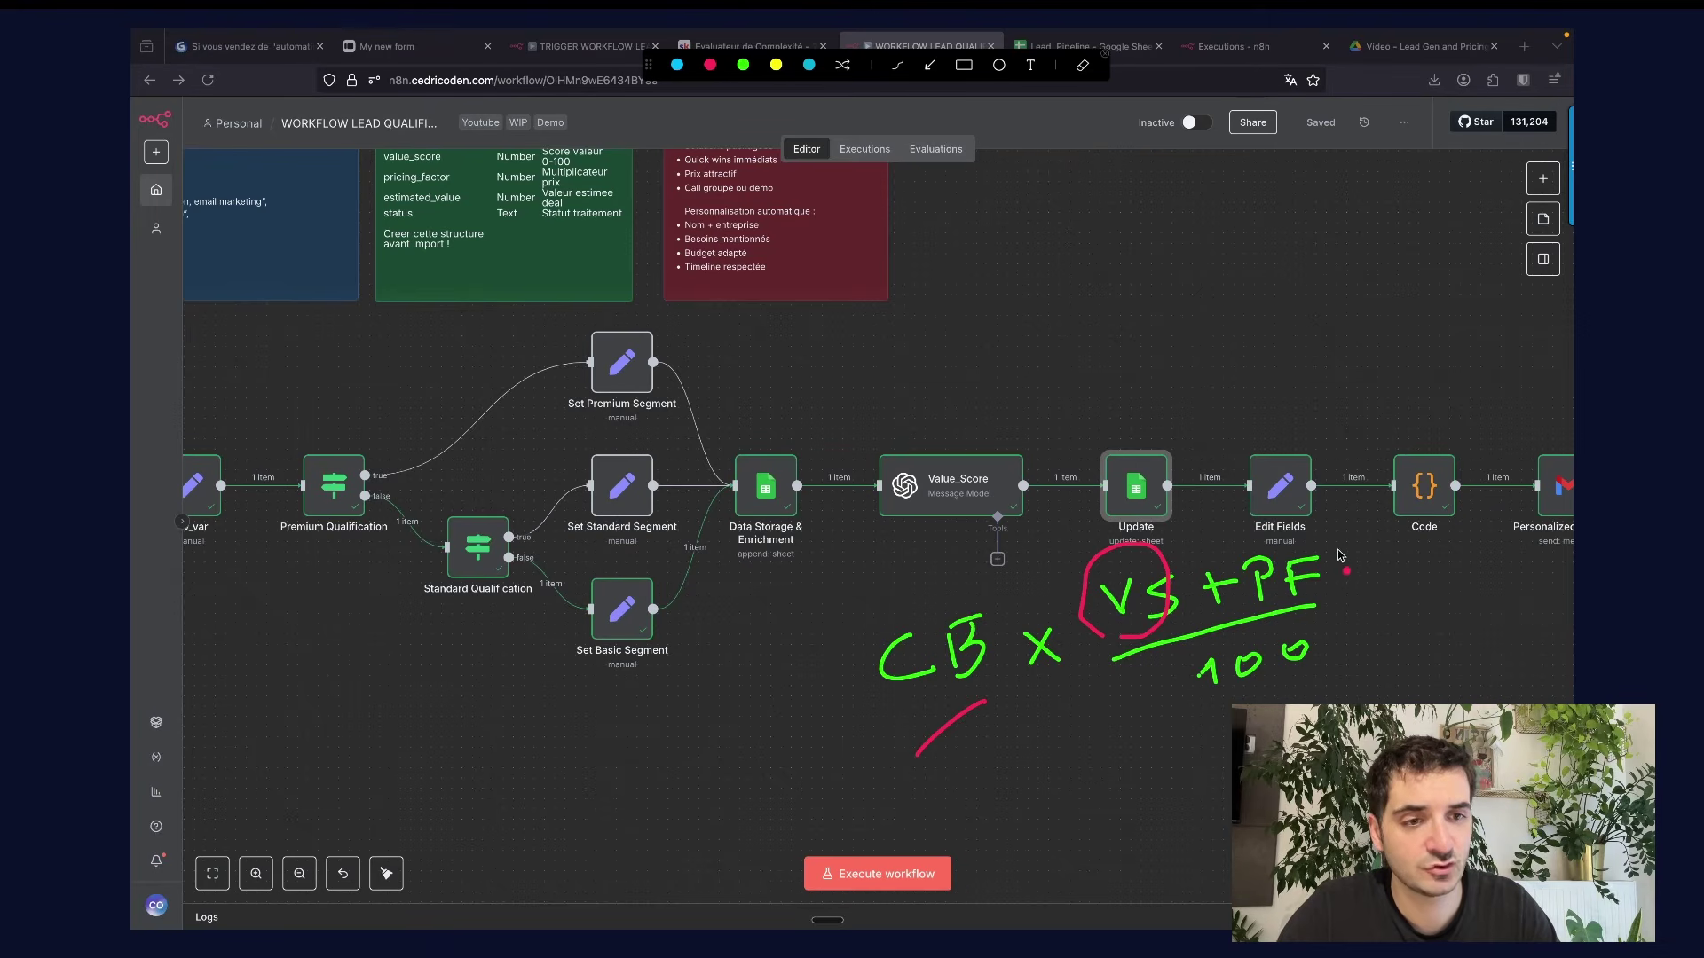
mouse_move(1273, 552)
left_mouse_down()
mouse_move(1327, 554)
mouse_move(1225, 527)
left_mouse_up()
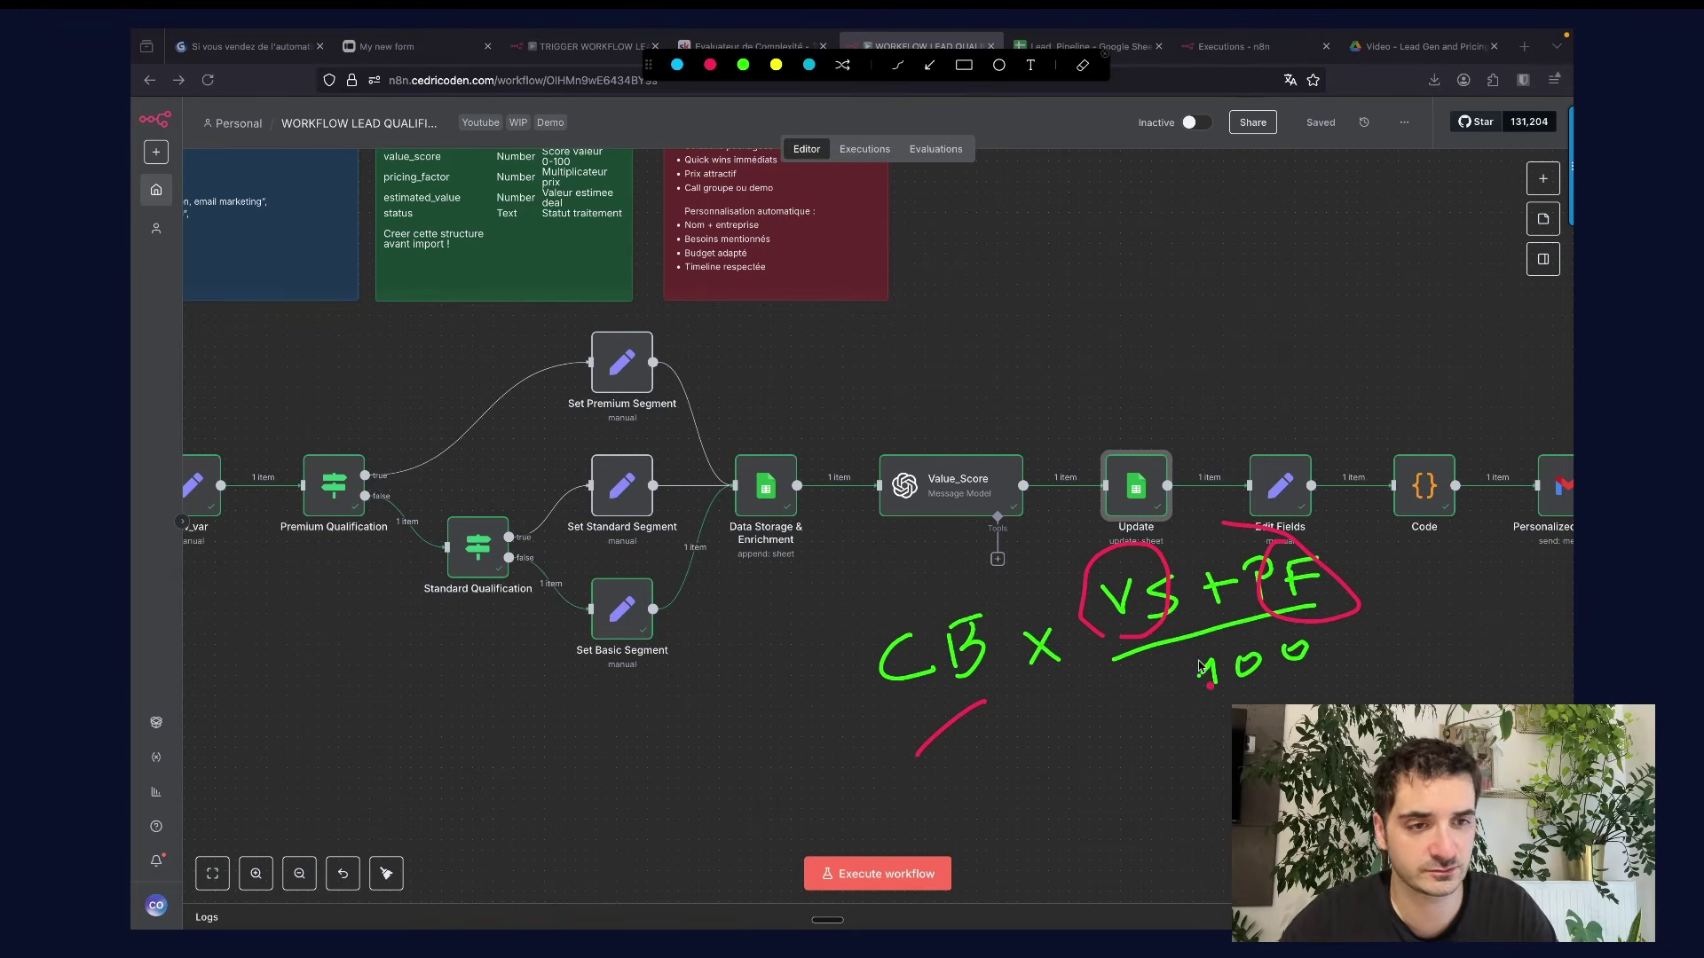
key("Escape")
Open the Update node's estimated_value expression and locate its pricing_factor reference.
double_click(1084, 547)
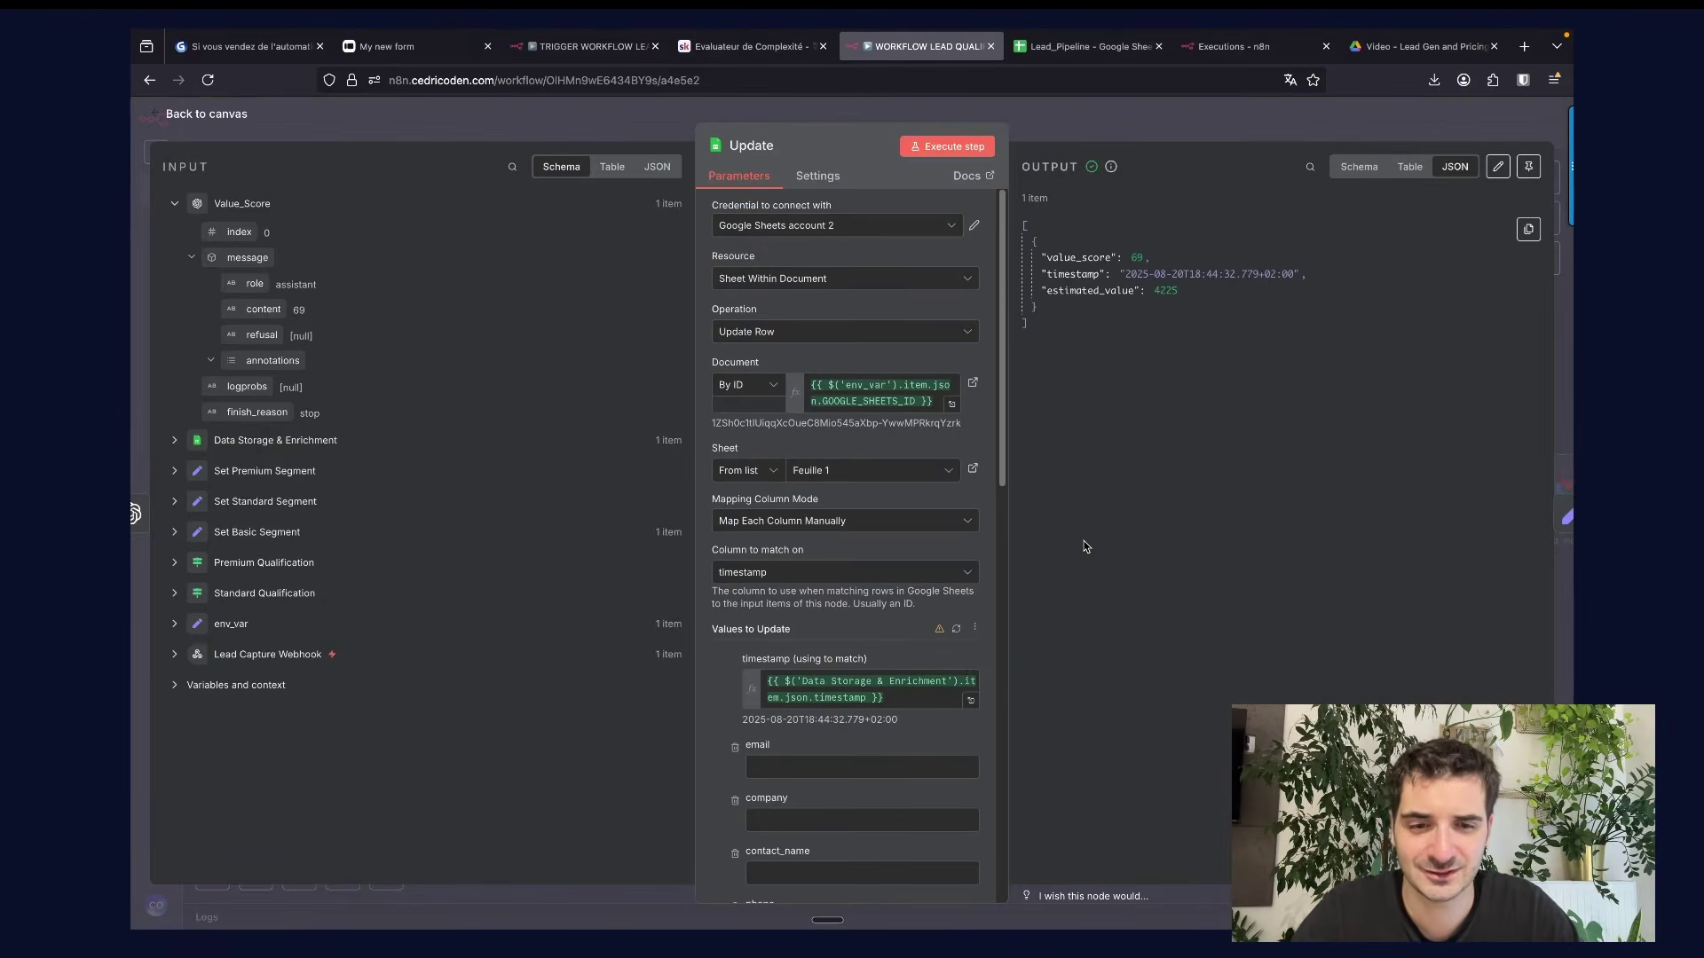
scroll(737, 699, "down", 2)
scroll(736, 699, "down", 10)
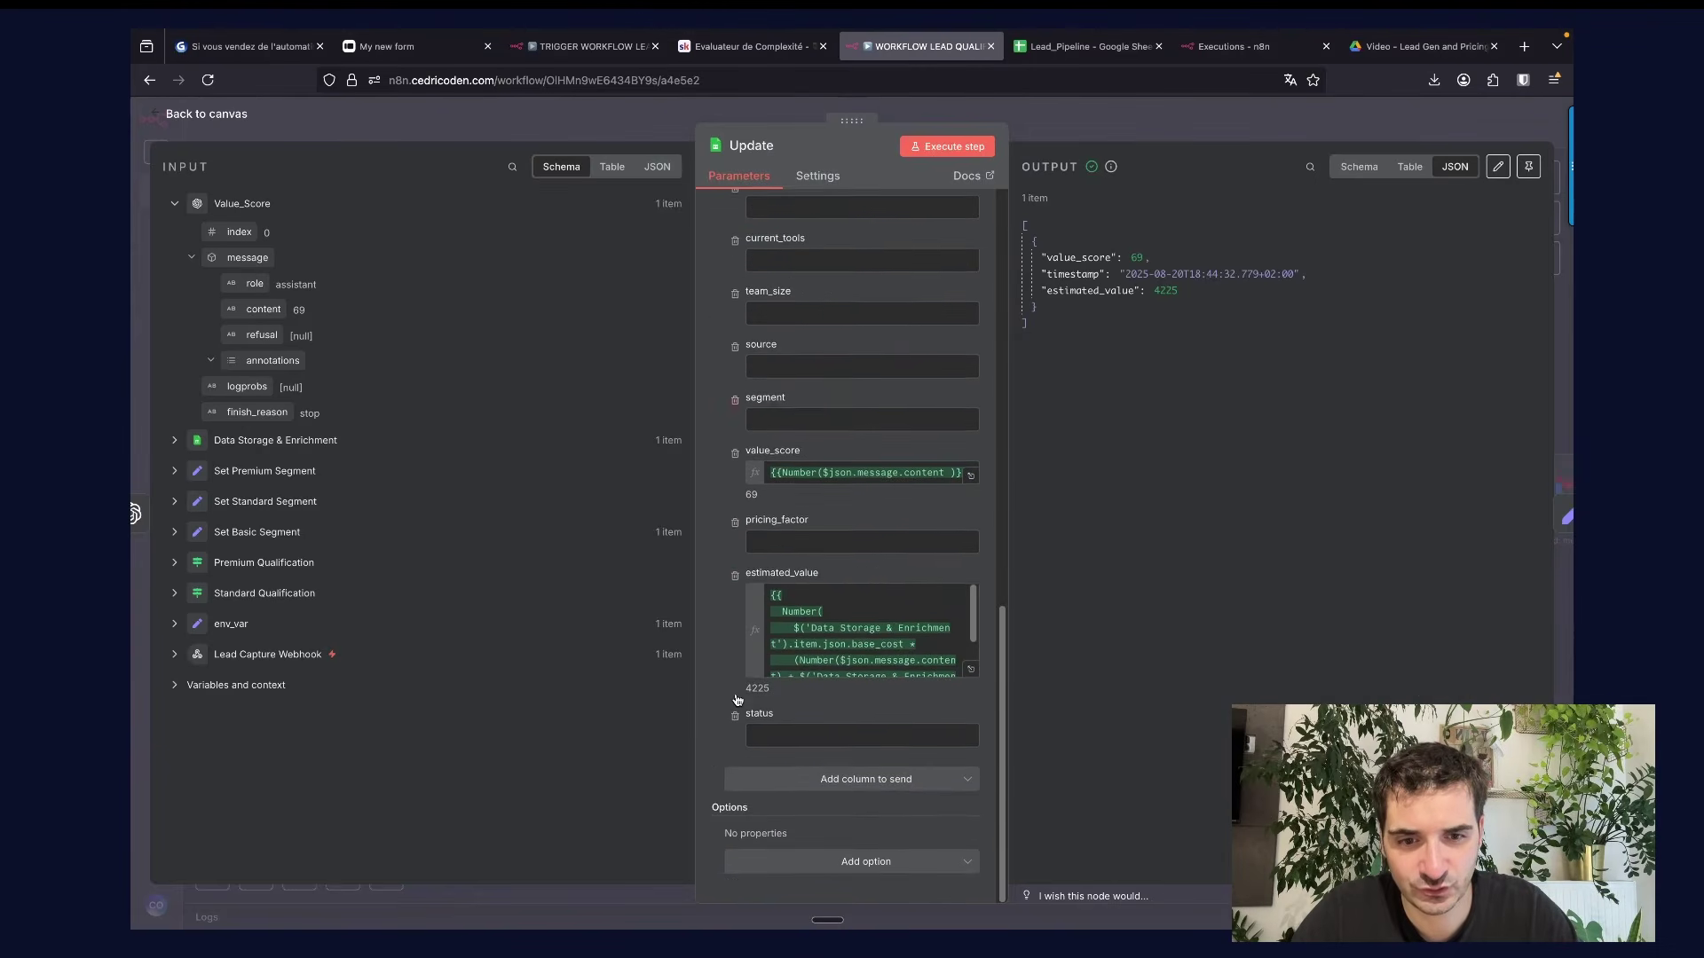
left_click(971, 674)
left_click_drag(715, 268, 715, 284)
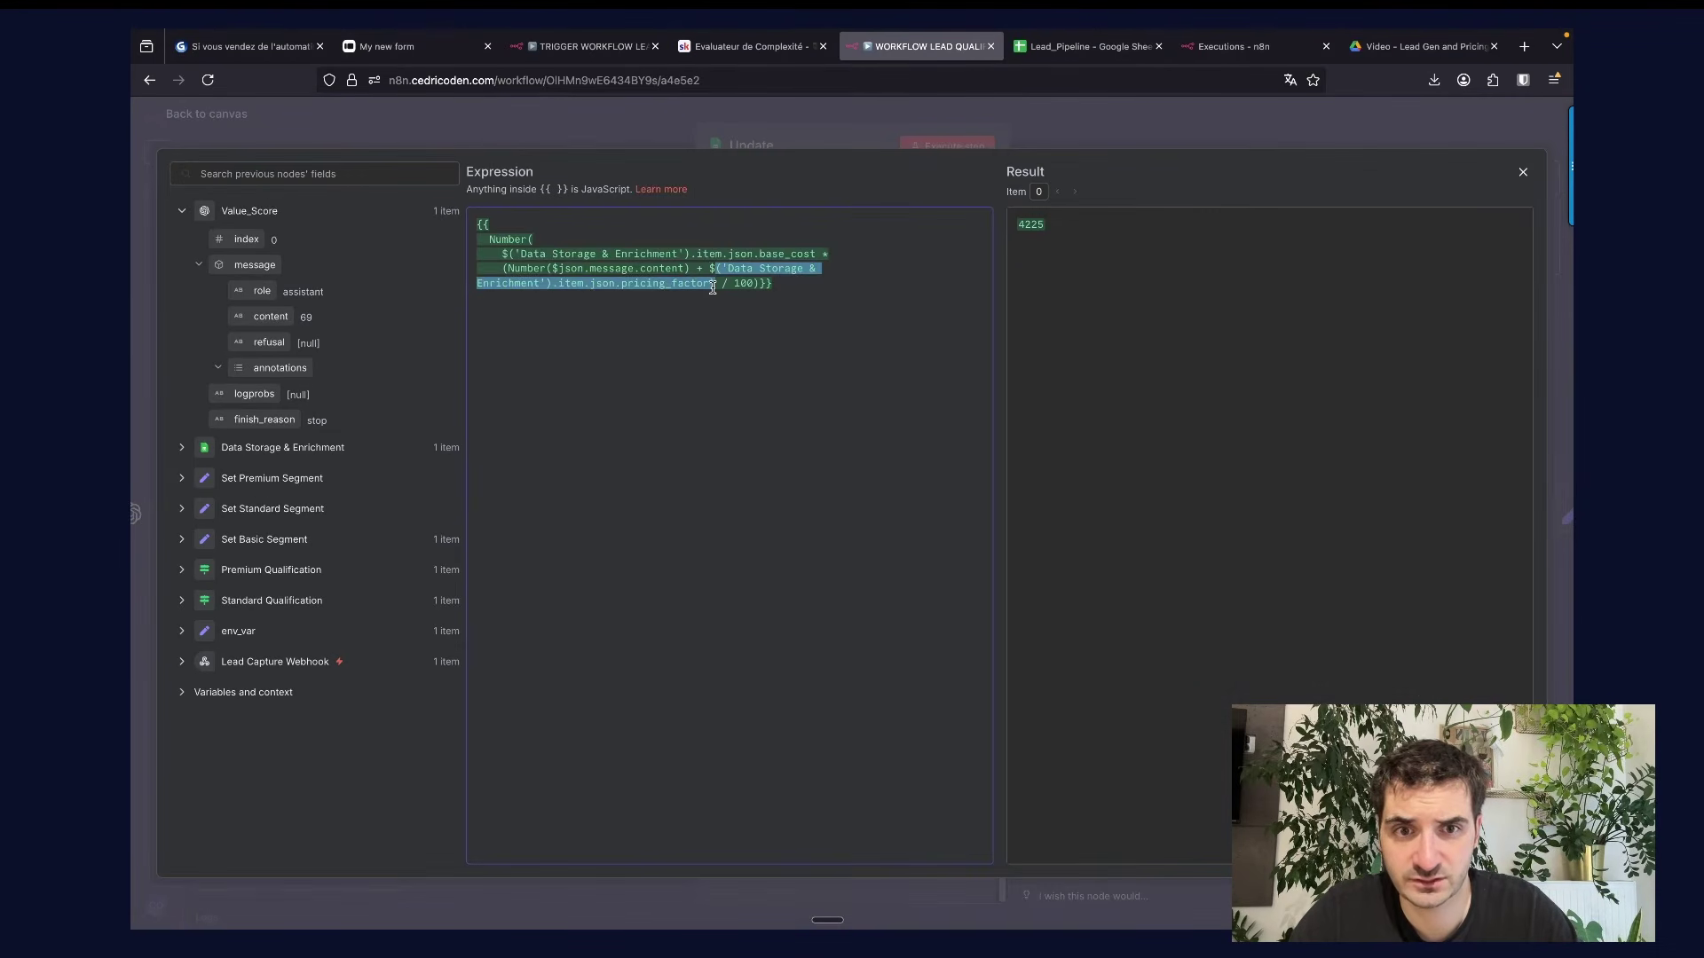
Trace base_cost × (score + pricing_factor) / 100 through Data Storage & Enrichment to 4225.
left_click(182, 448)
scroll(333, 612, "down", 2)
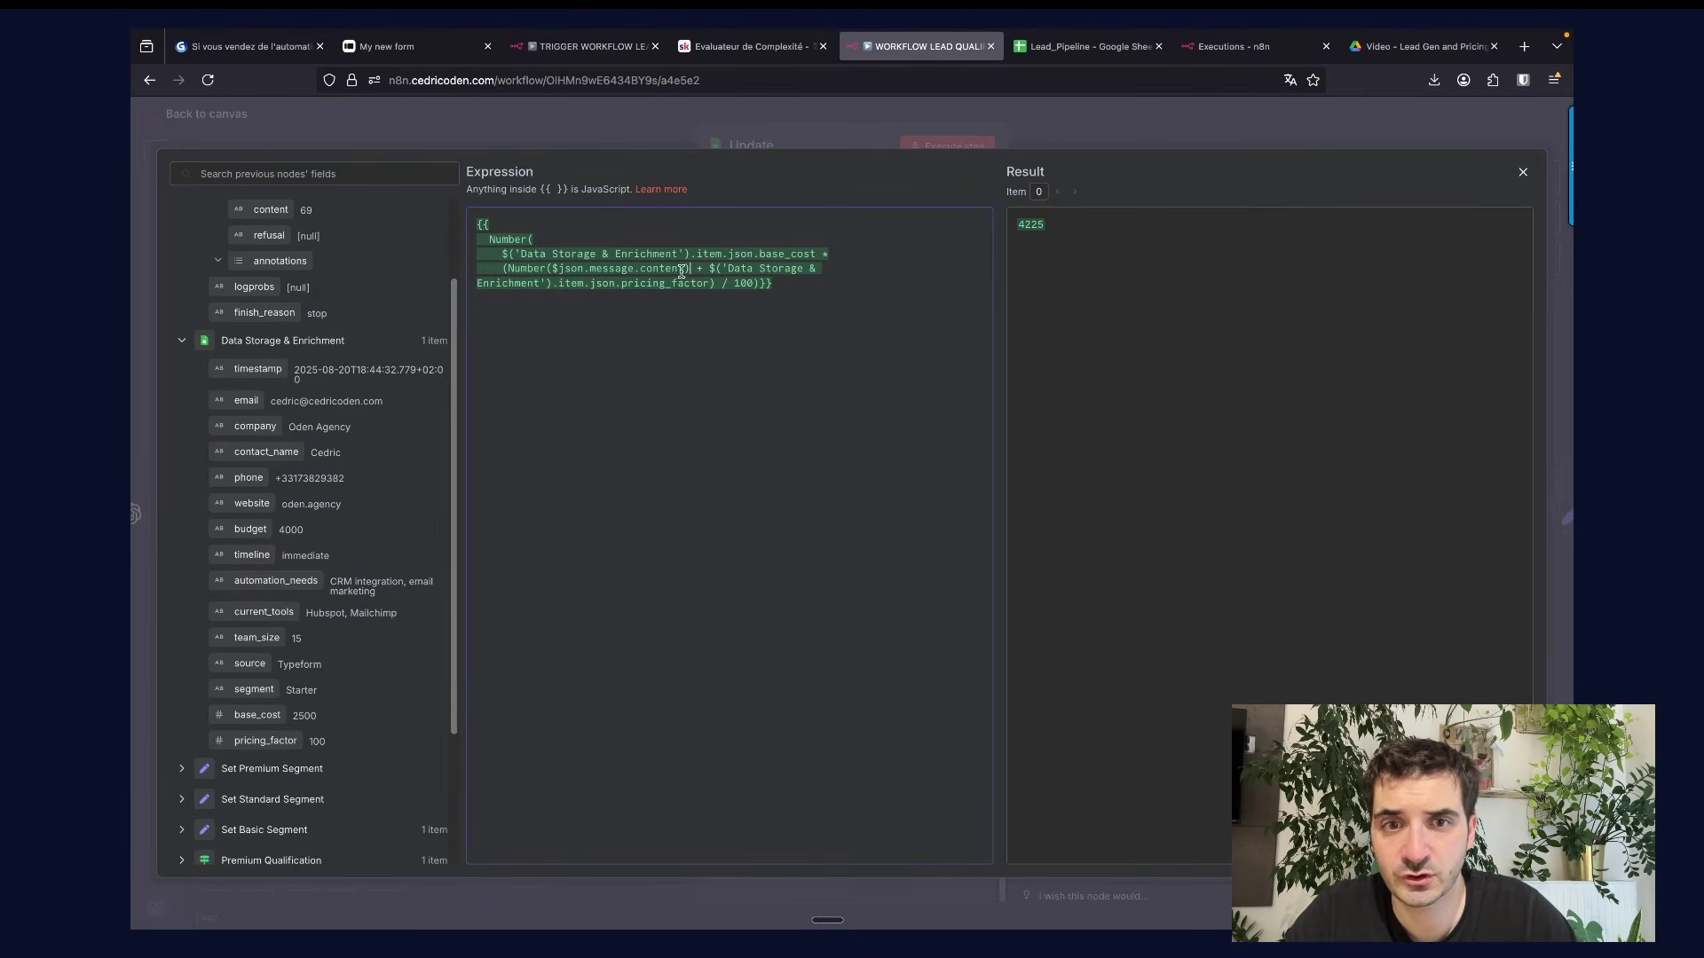
left_click_drag(689, 269, 558, 269)
scroll(294, 402, "up", 2)
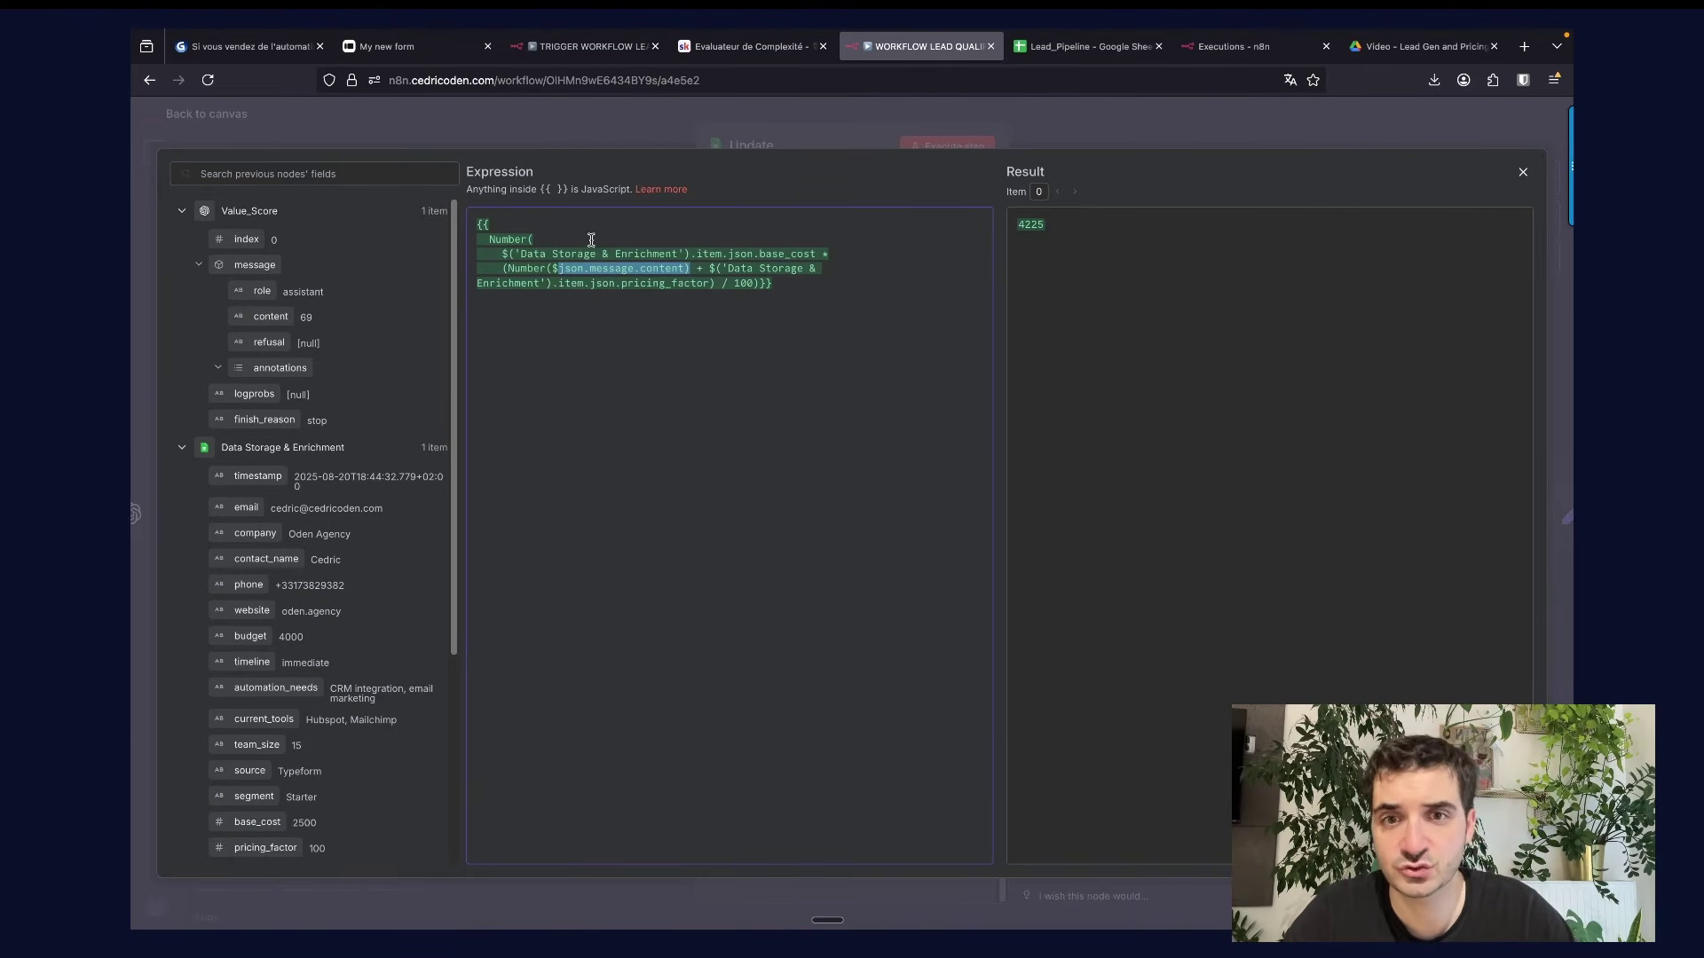
left_click_drag(509, 254, 728, 254)
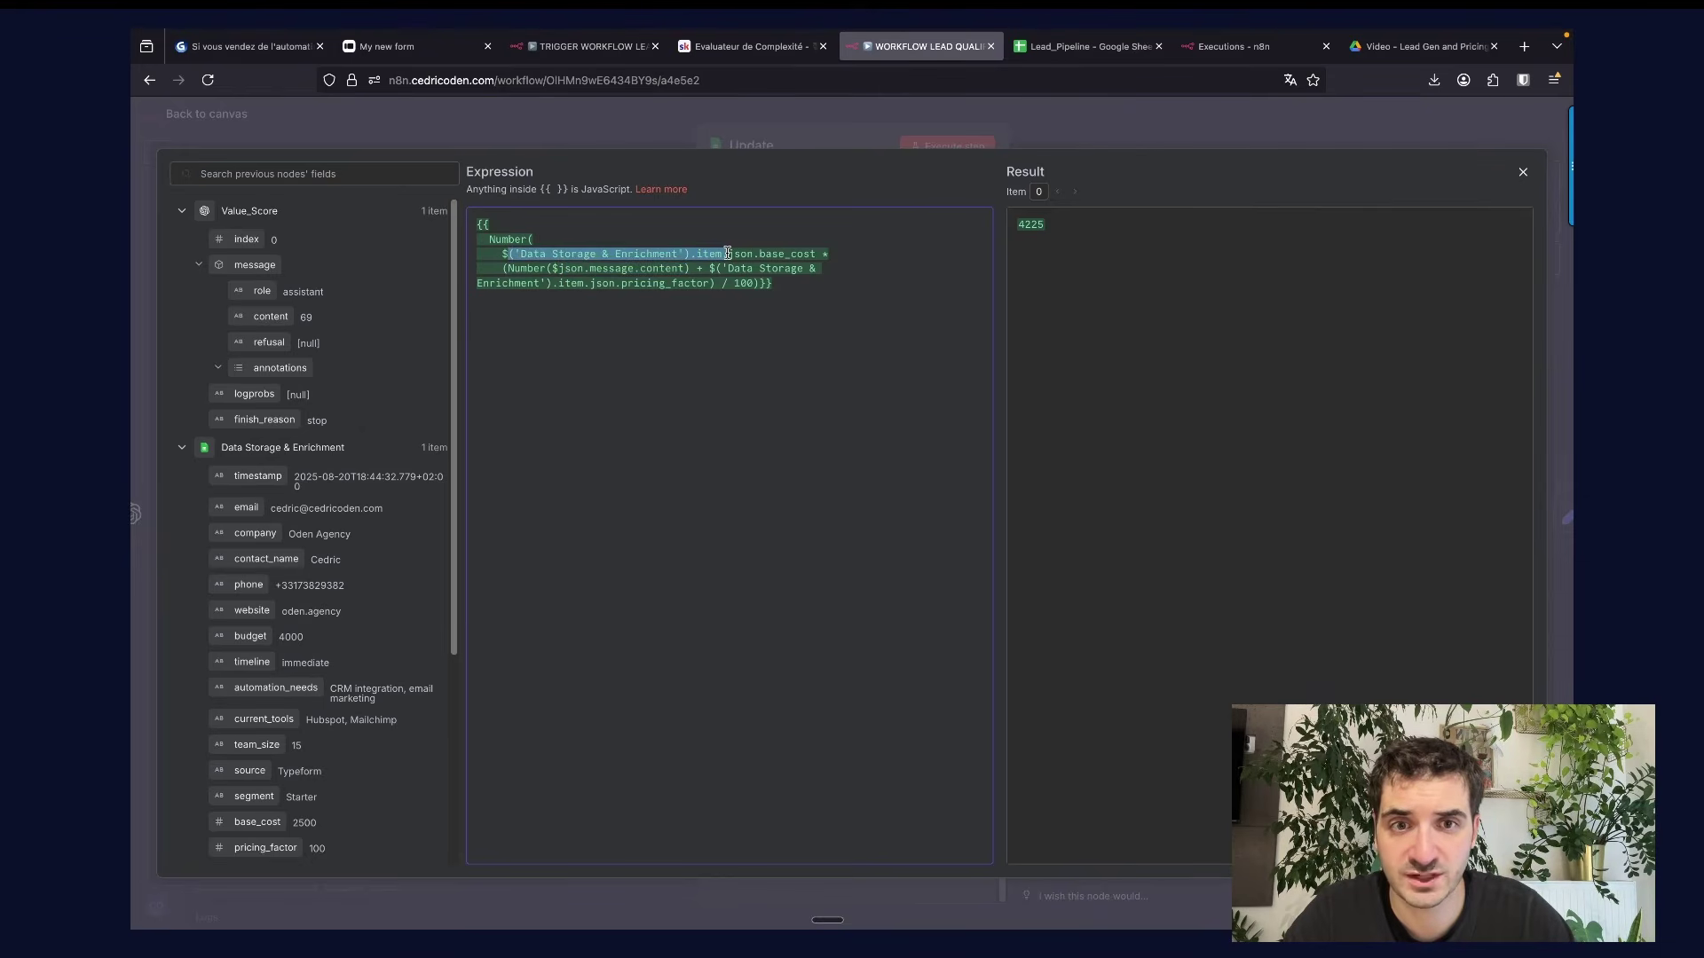
scroll(282, 586, "down", 2)
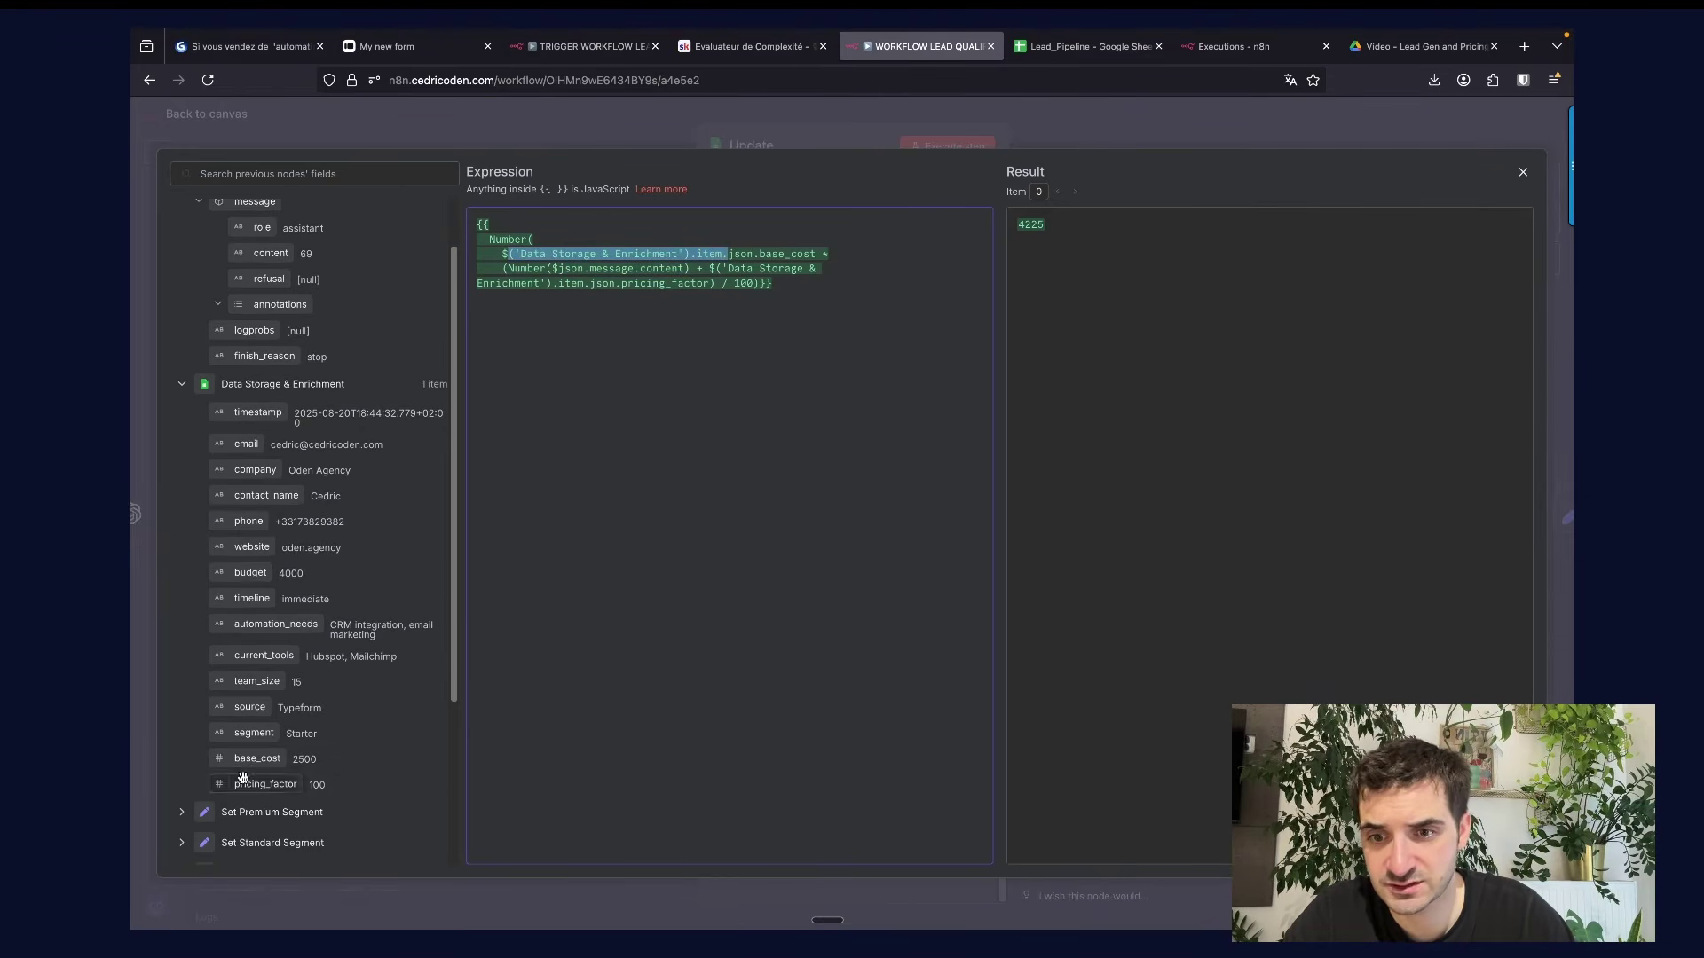
left_click_drag(1065, 225, 1001, 218)
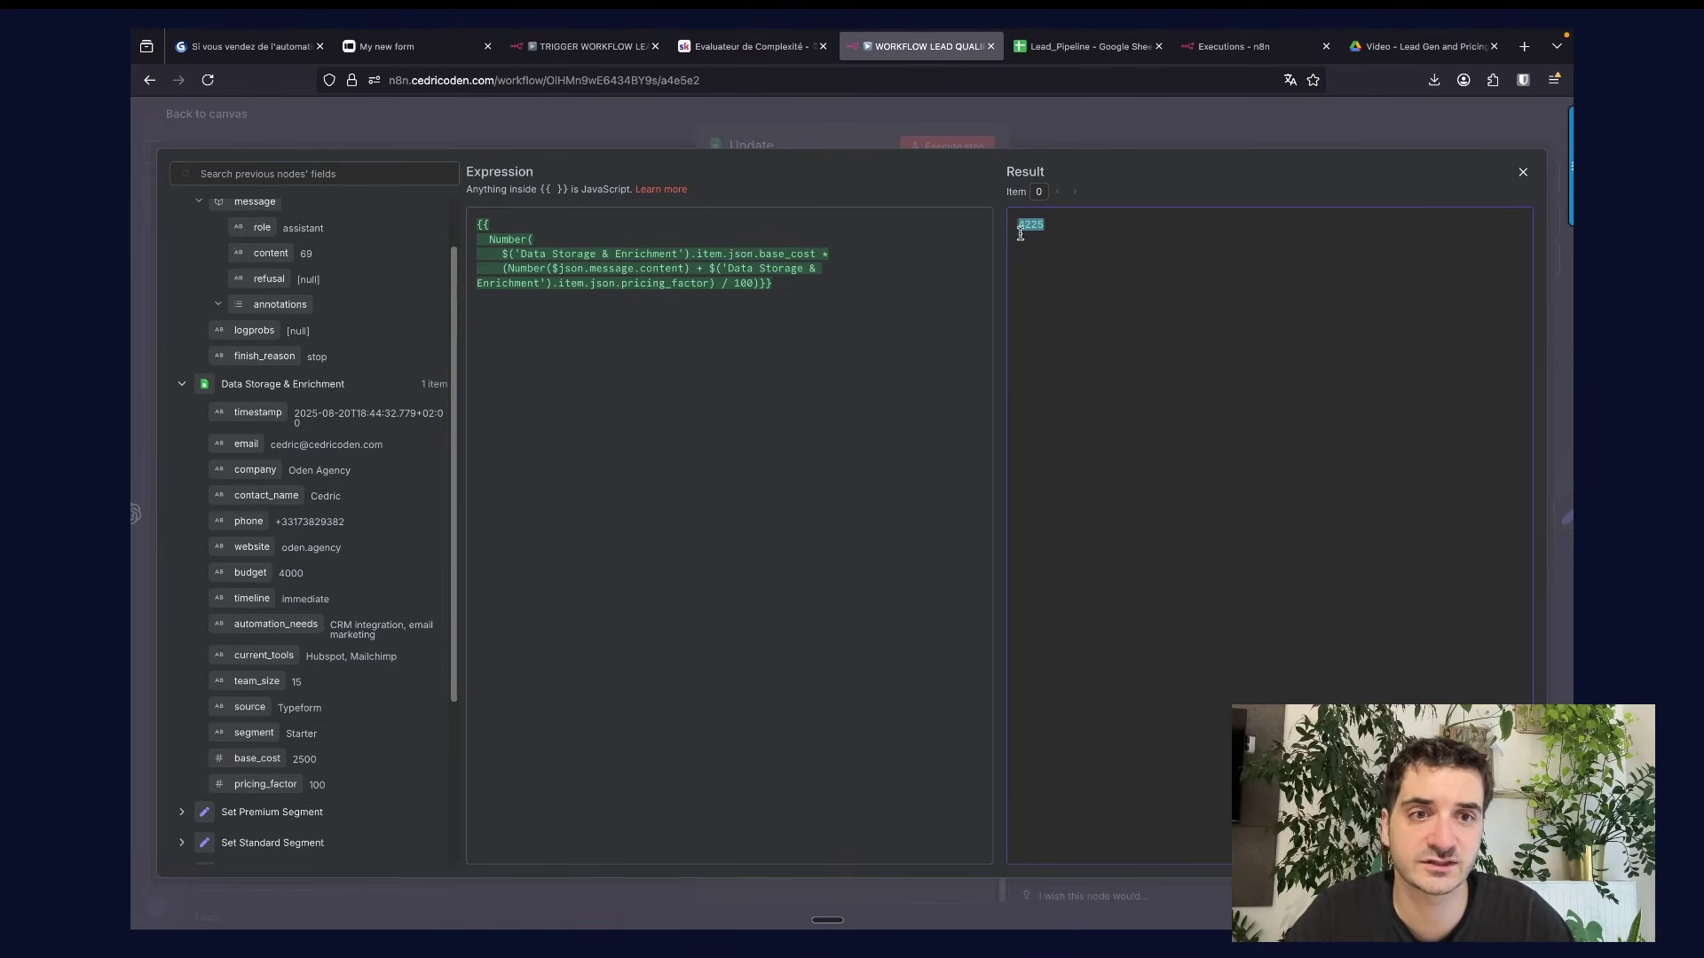
left_click(847, 133)
Close the Update node and pan the canvas toward the end of the workflow.
left_click(1073, 115)
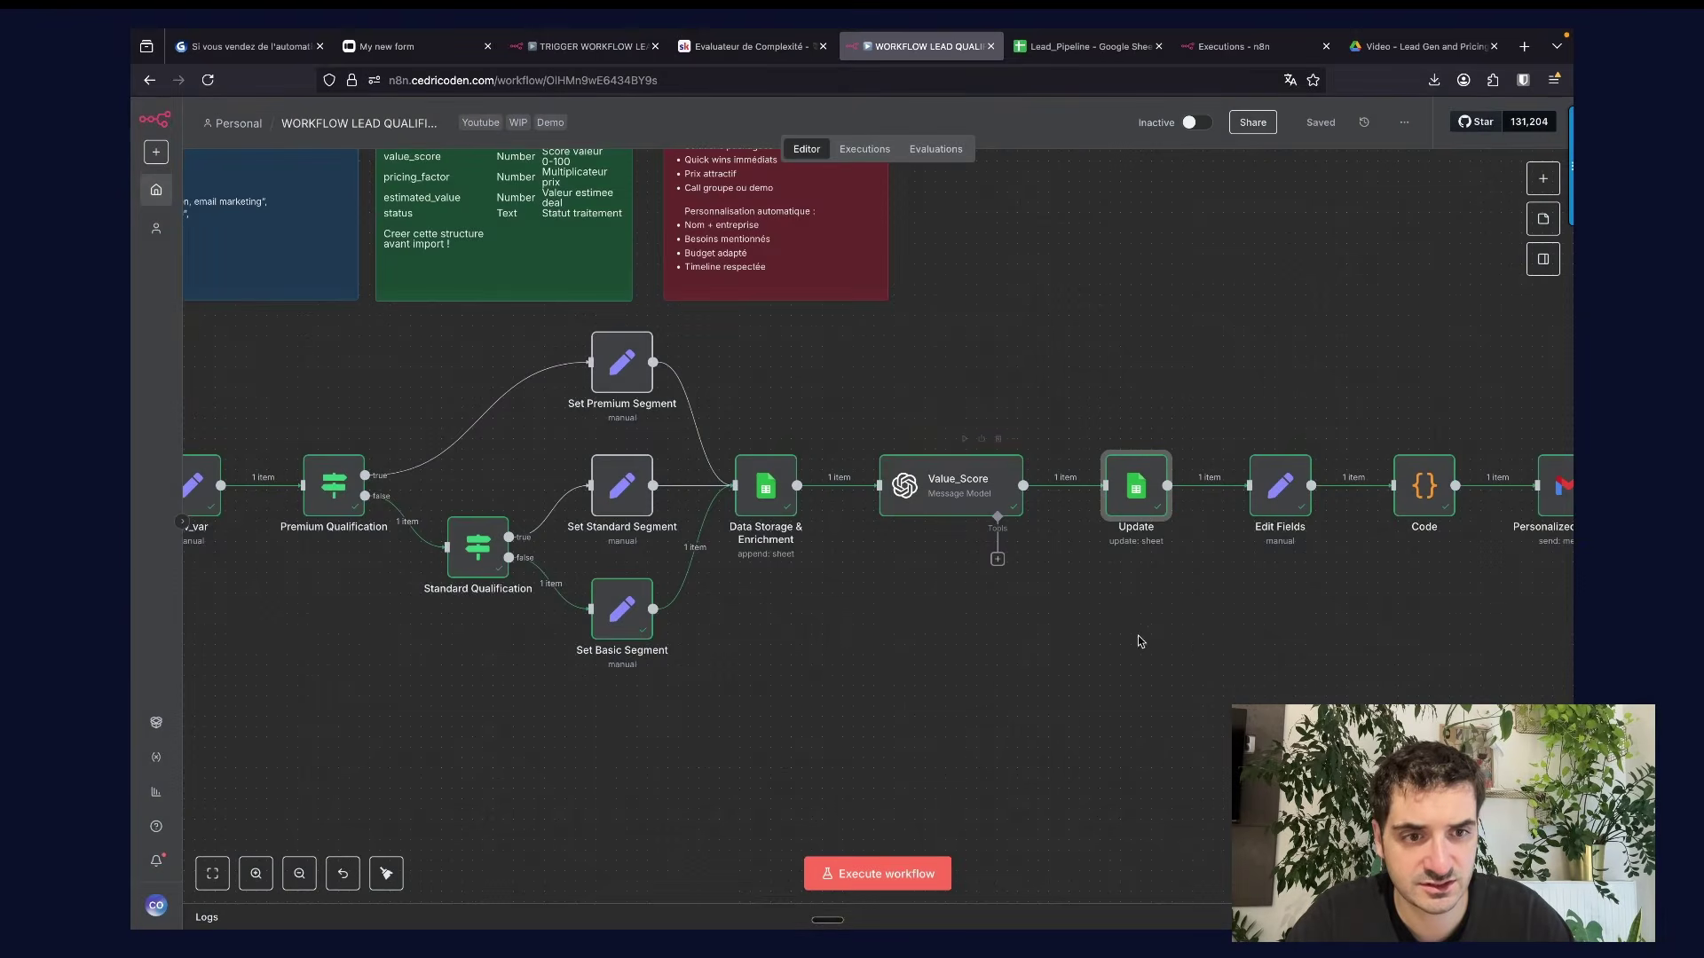
scroll(1141, 643, "down", 5)
scroll(1141, 642, "right", 3)
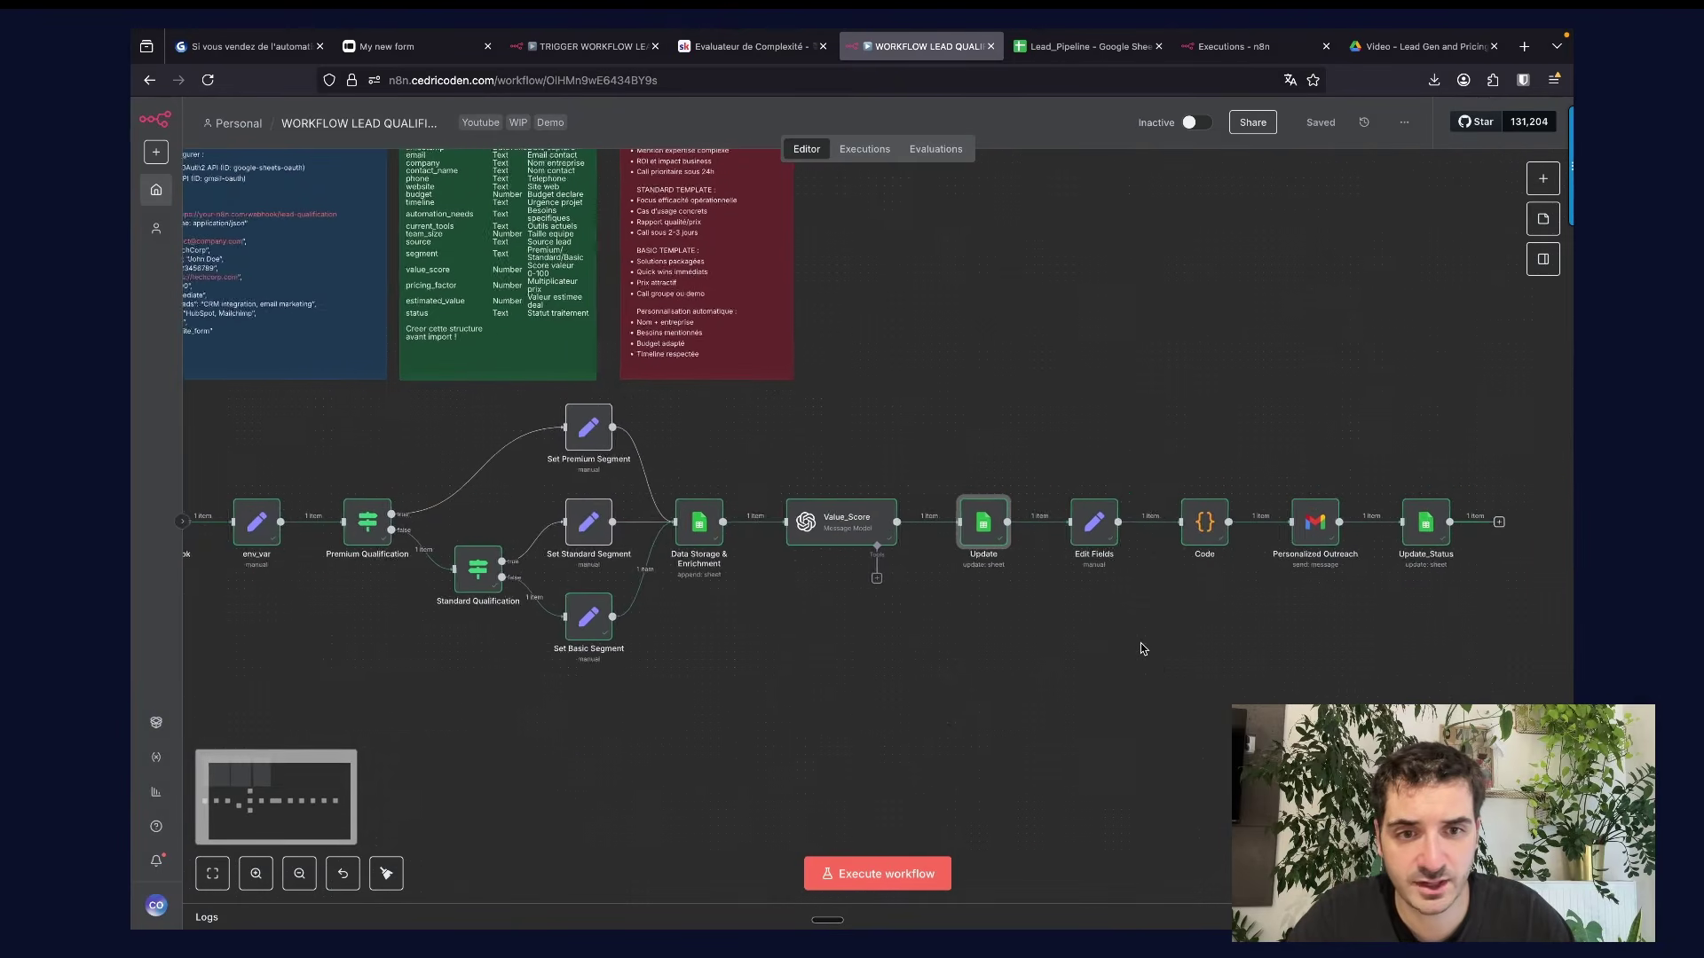
scroll(1141, 642, "right", 4)
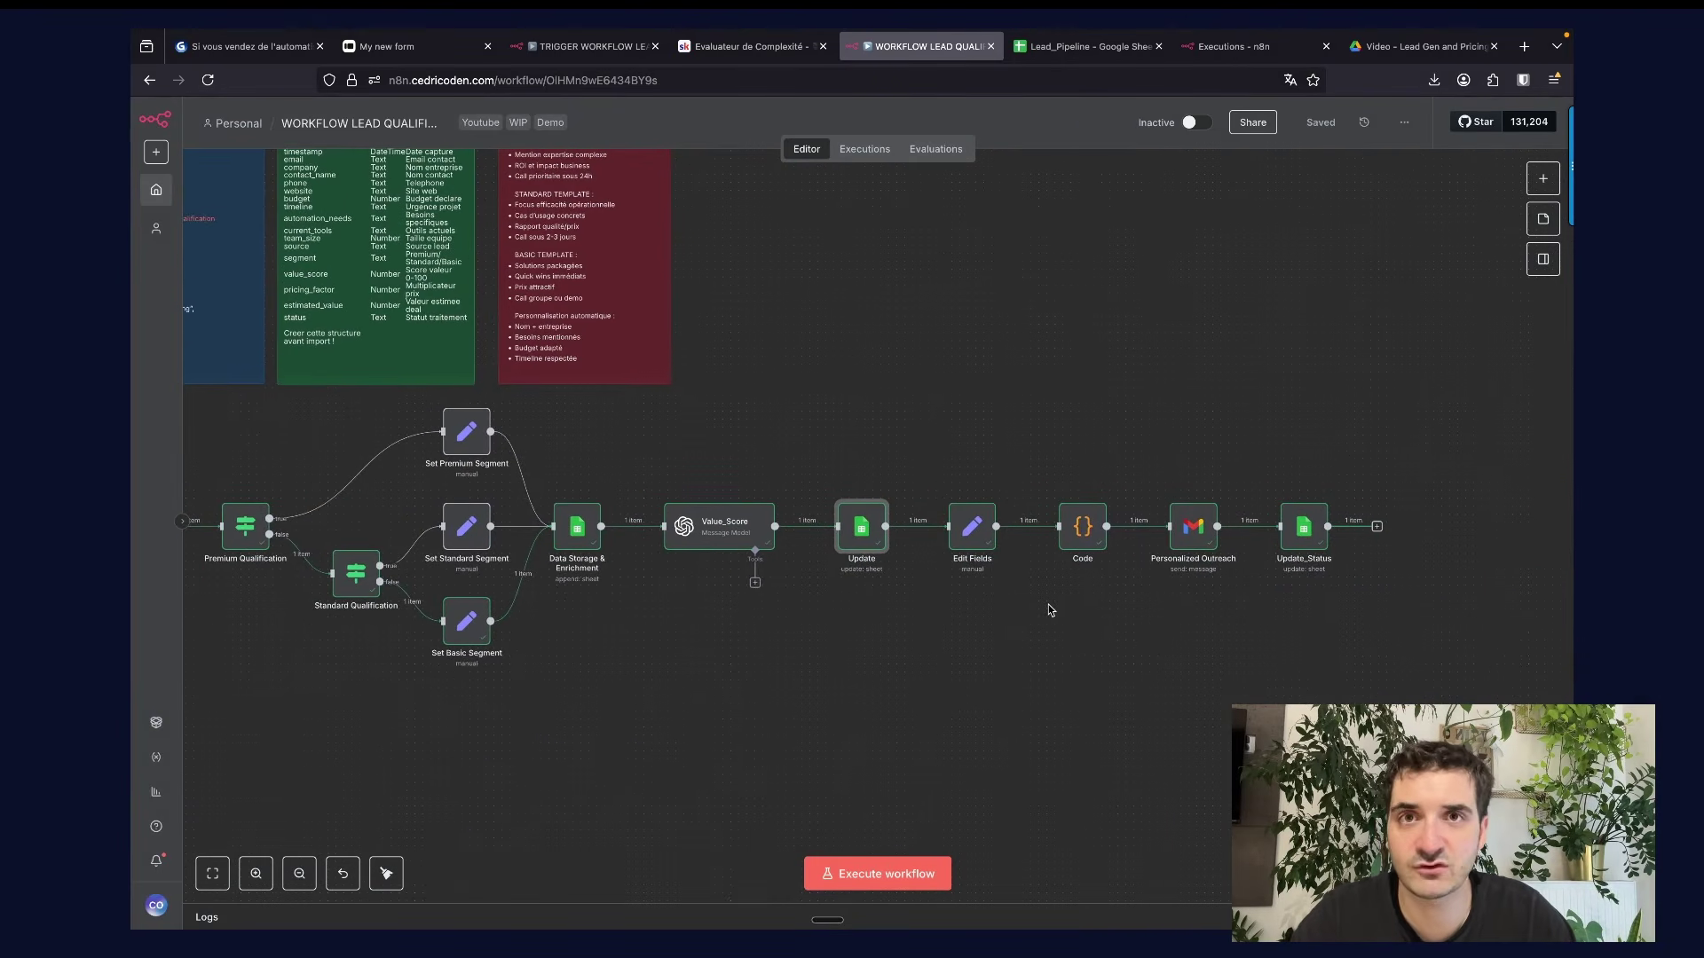
Review the Edit Fields node's field list, then go to the course site.
double_click(986, 538)
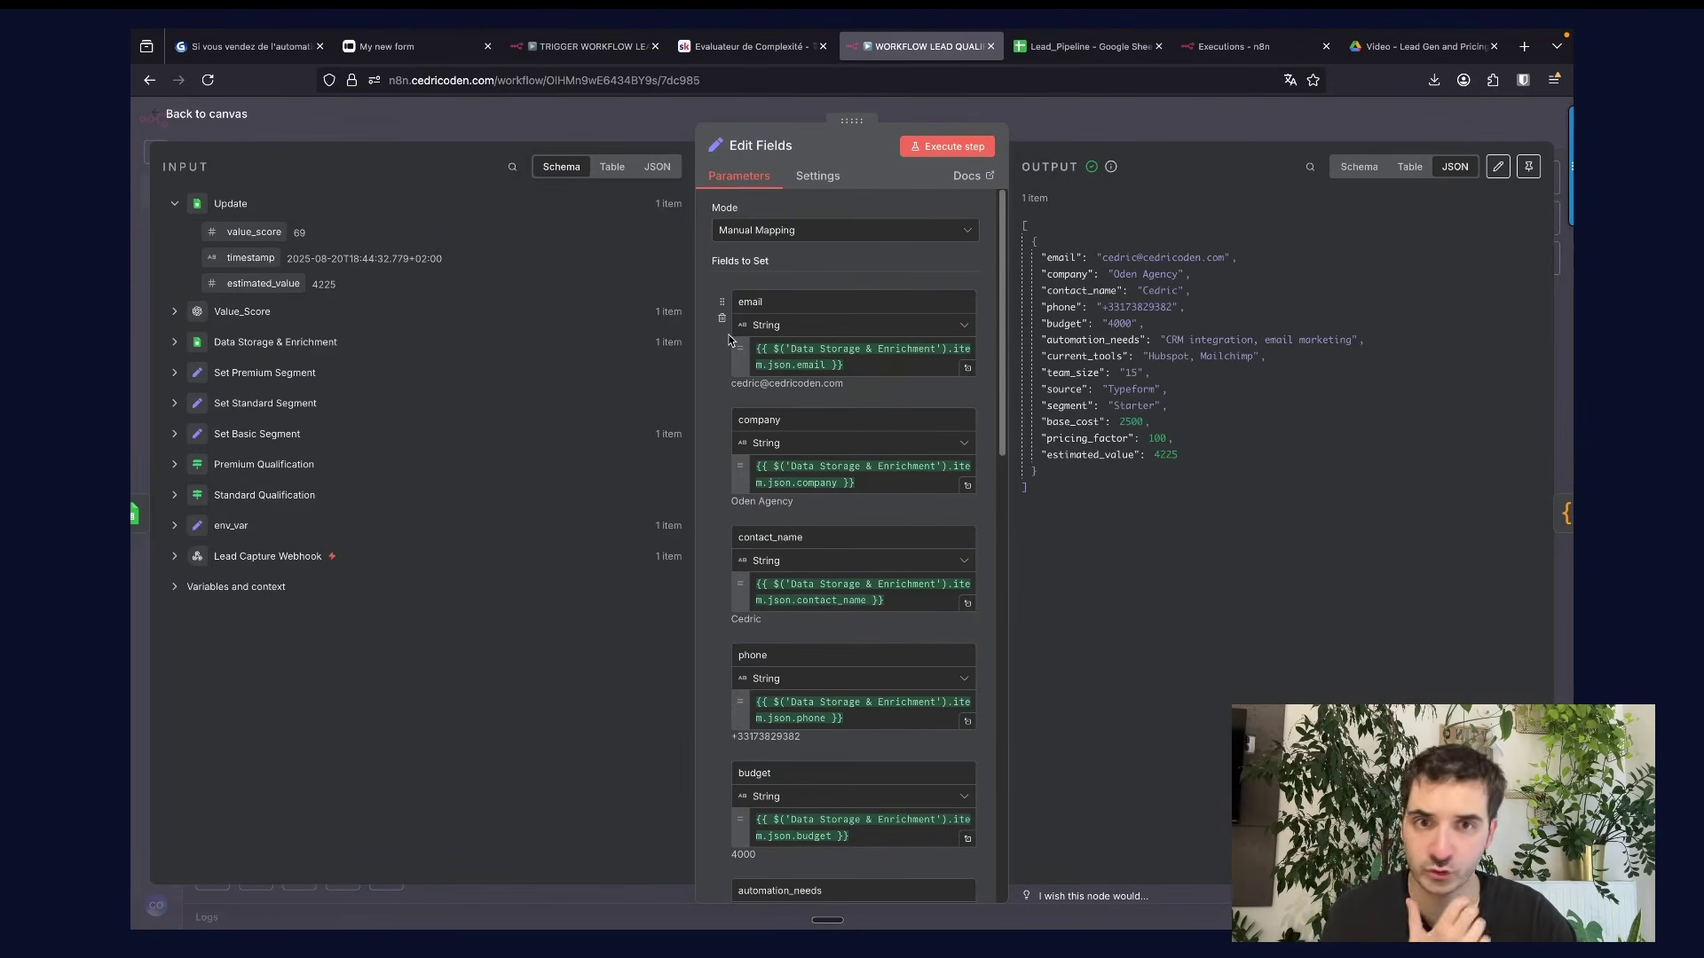
scroll(730, 339, "down", 10)
scroll(730, 339, "up", 10)
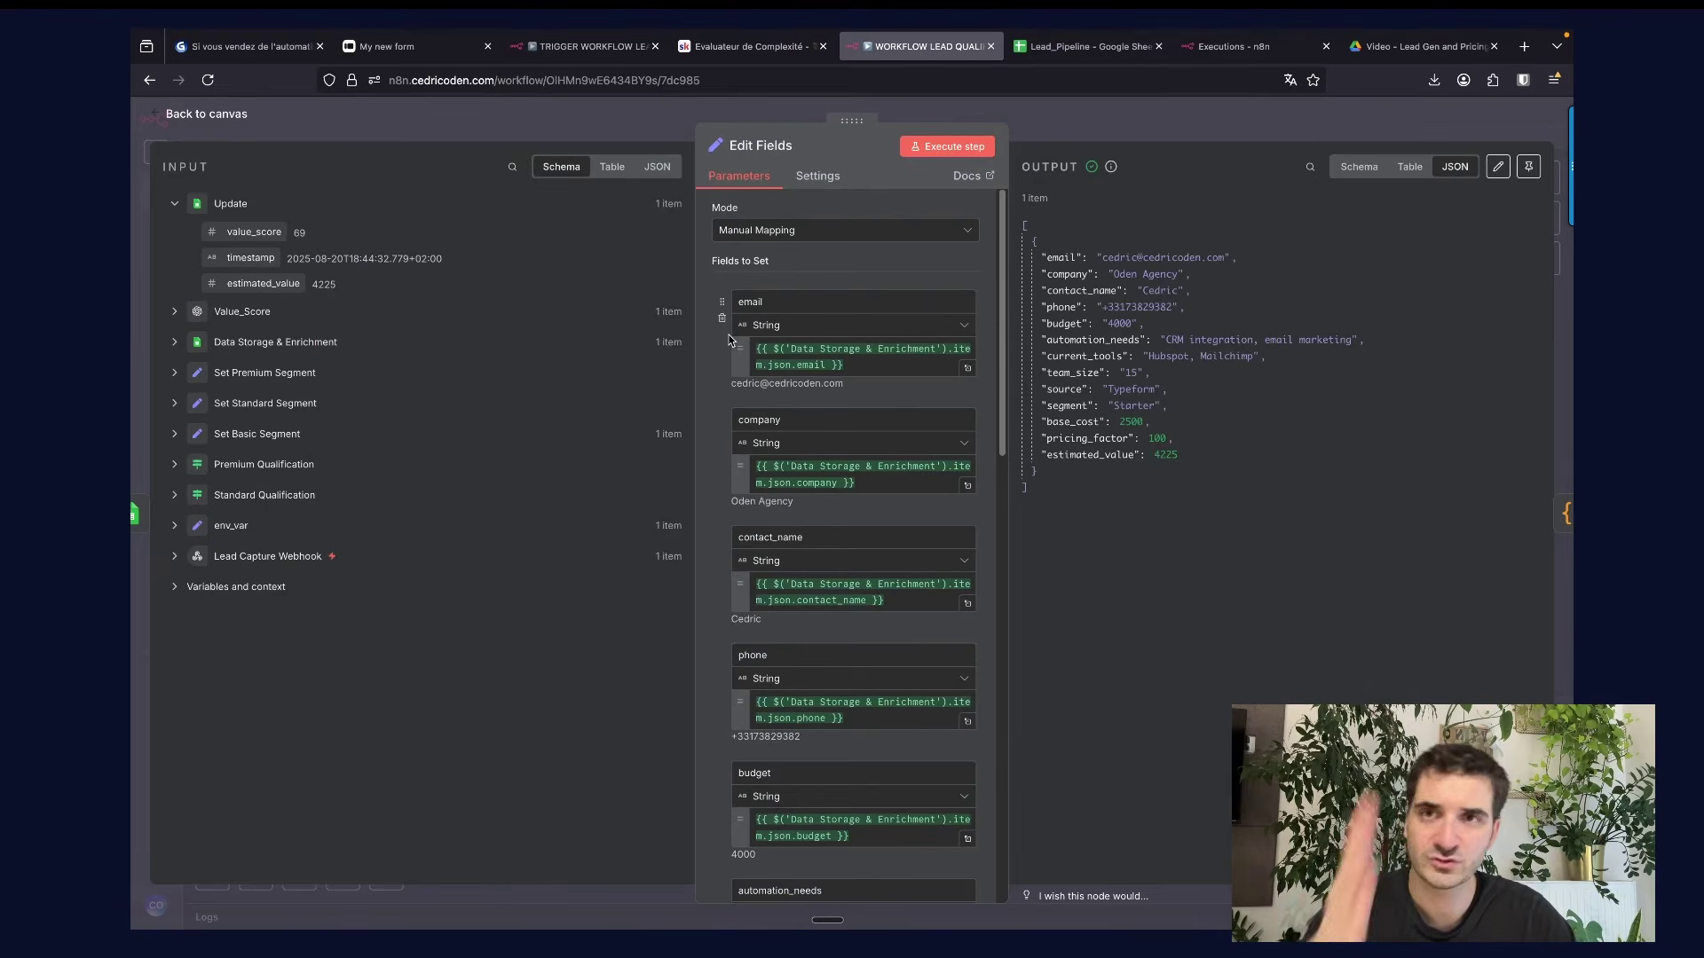
scroll(729, 340, "down", 1)
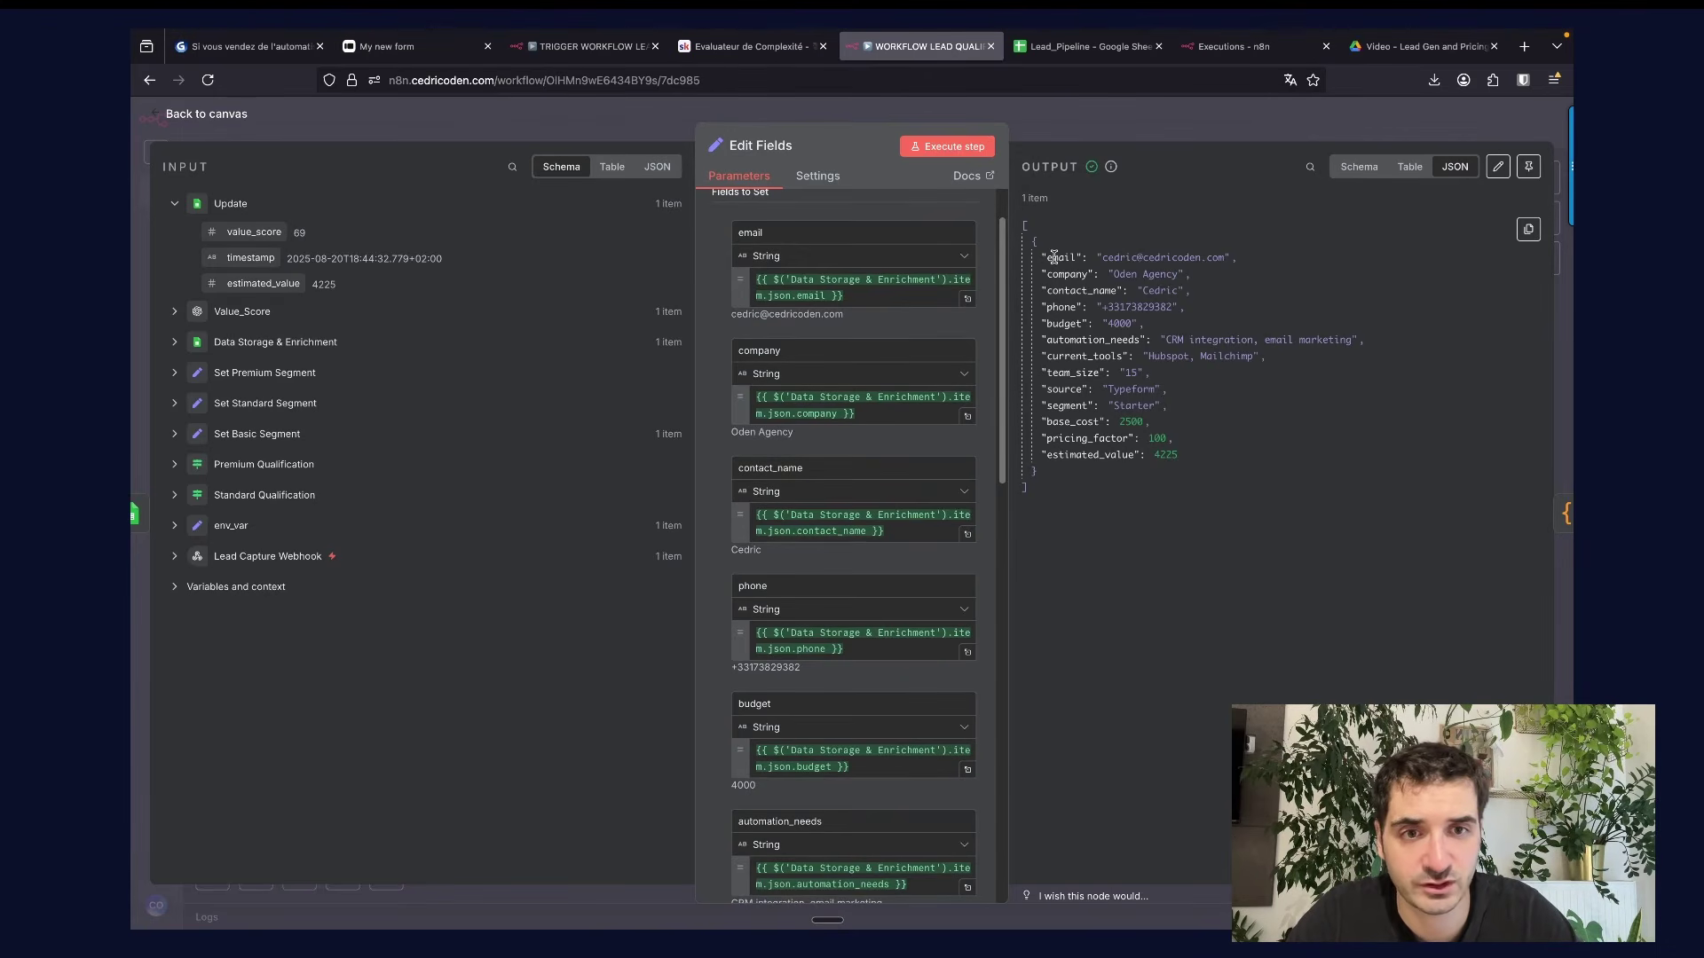
scroll(819, 444, "down", 10)
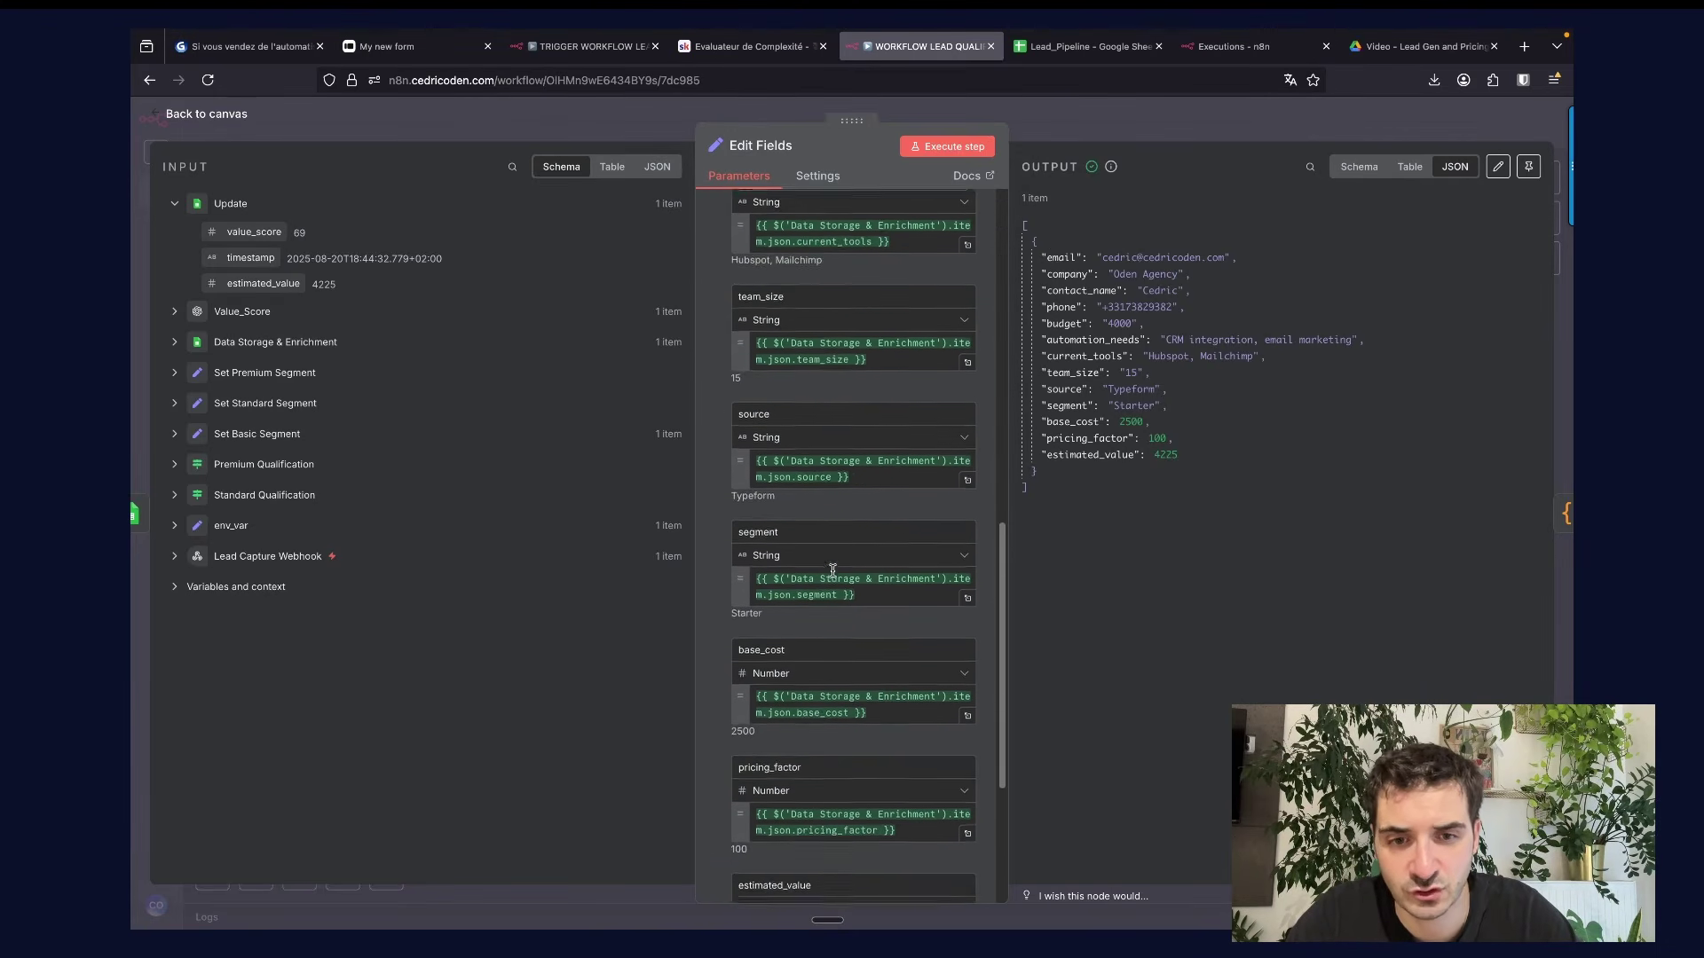
scroll(833, 569, "down", 4)
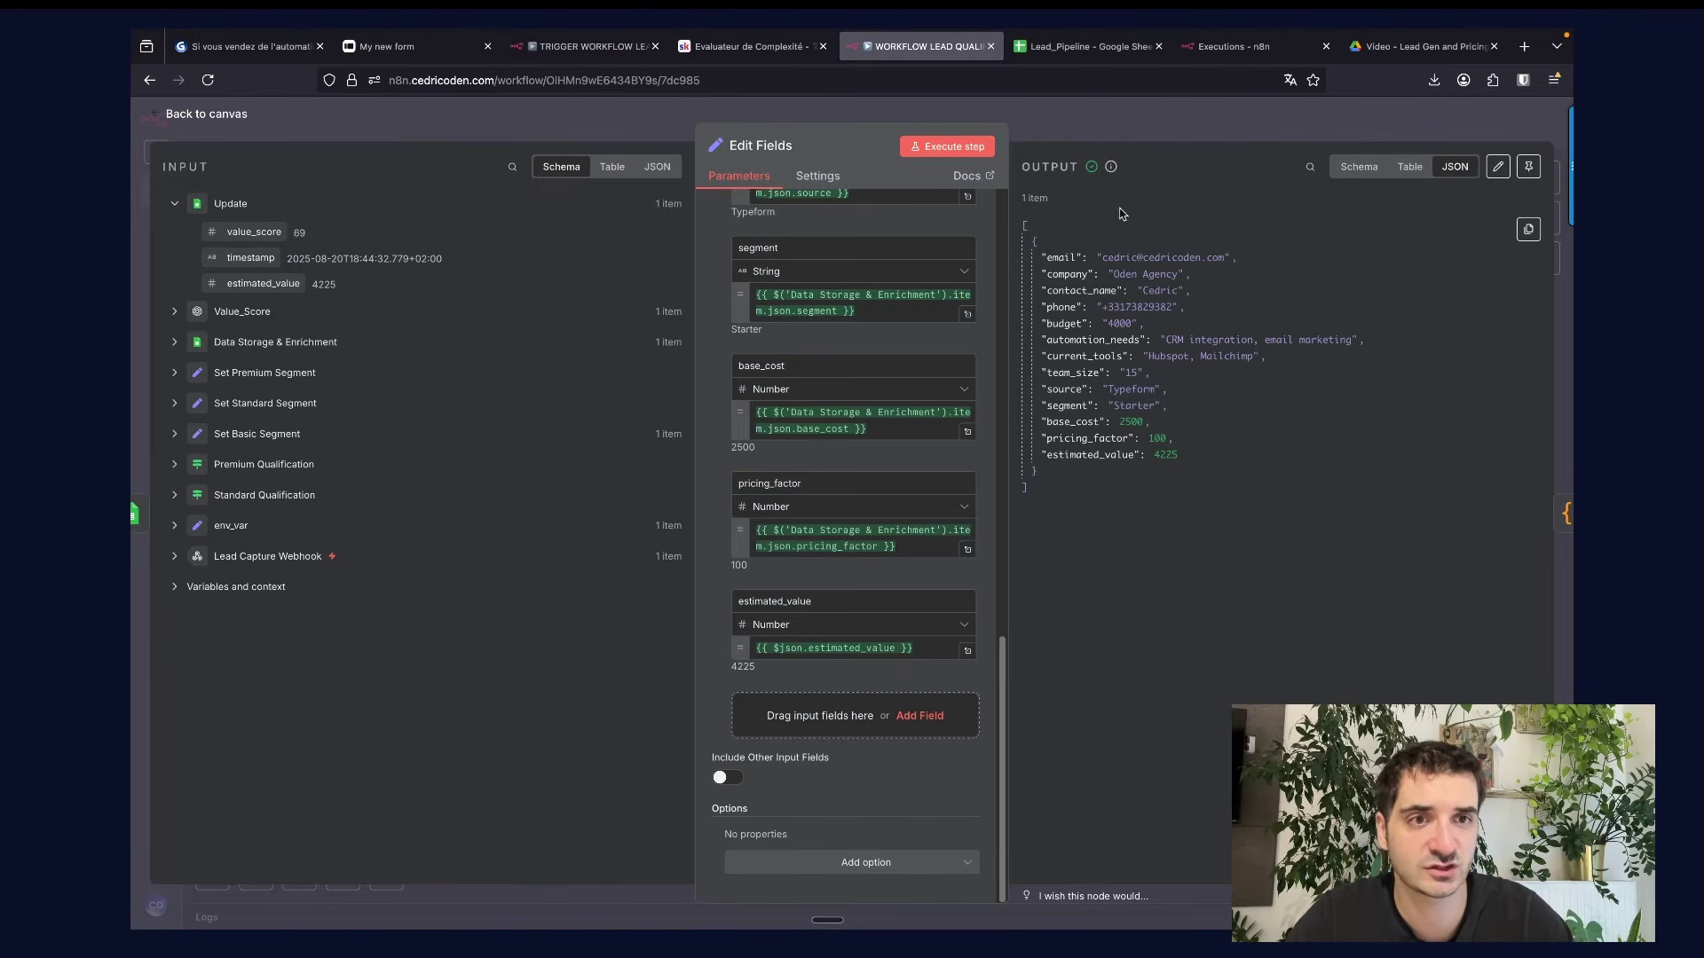
left_click(1128, 126)
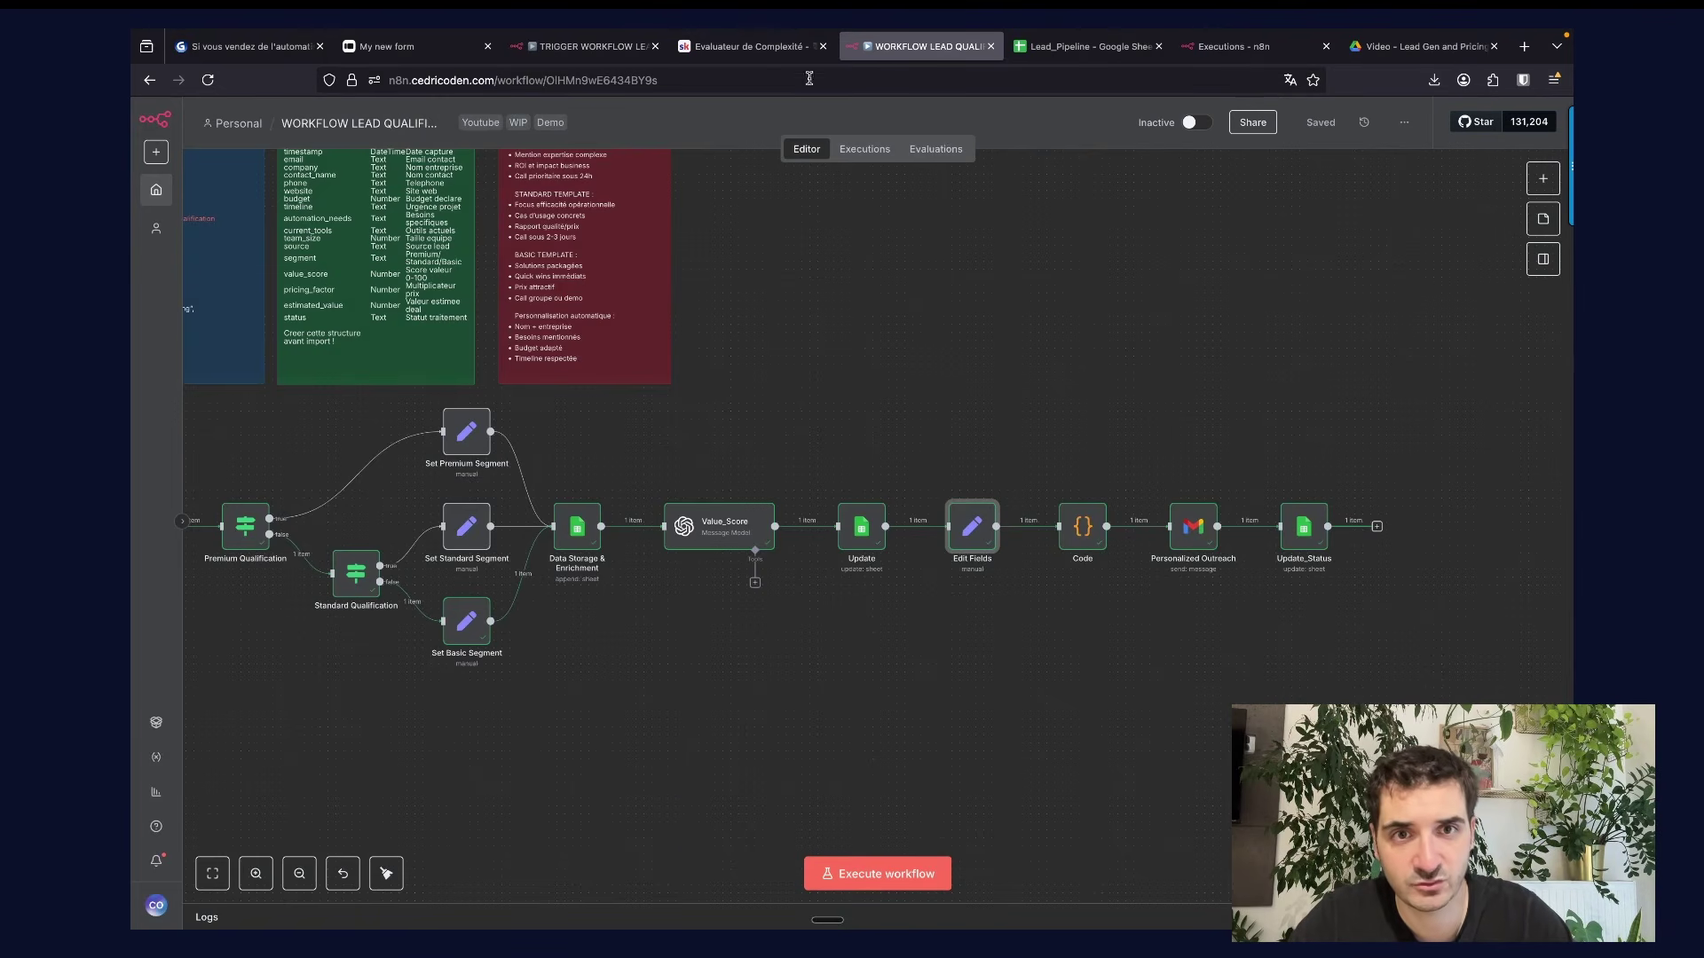
left_click(770, 55)
Open the Personnalisation Email post Lead Capture lesson and select its email template code.
left_click(577, 530)
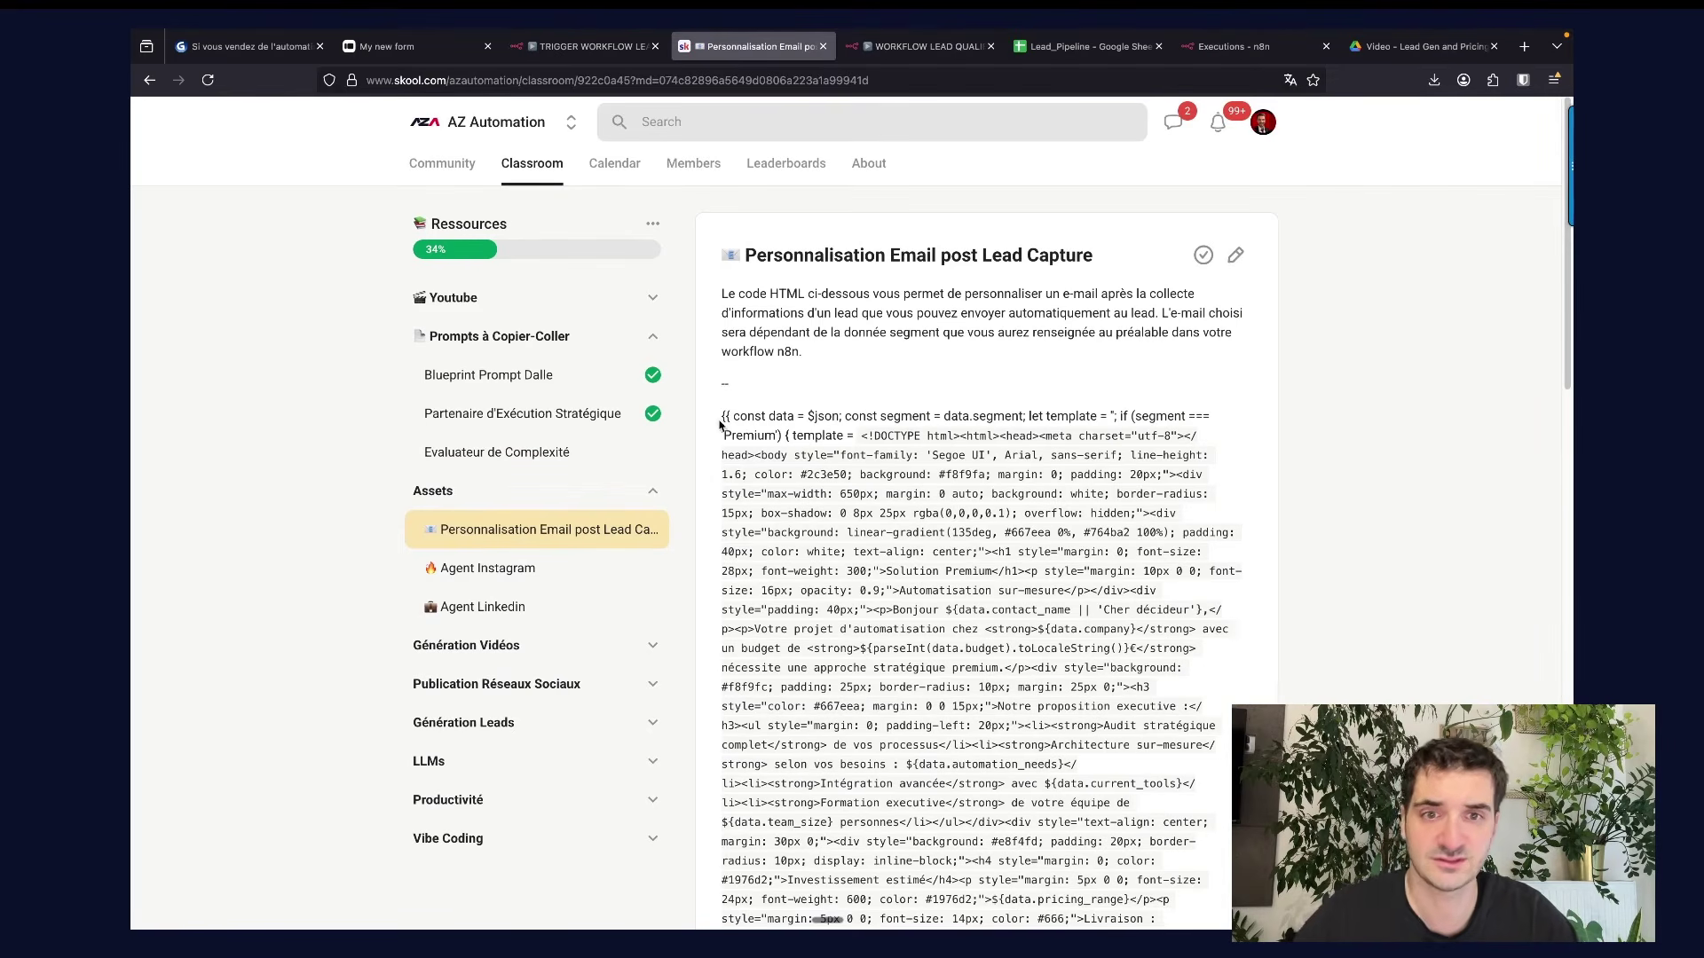
left_click_drag(721, 415, 917, 611)
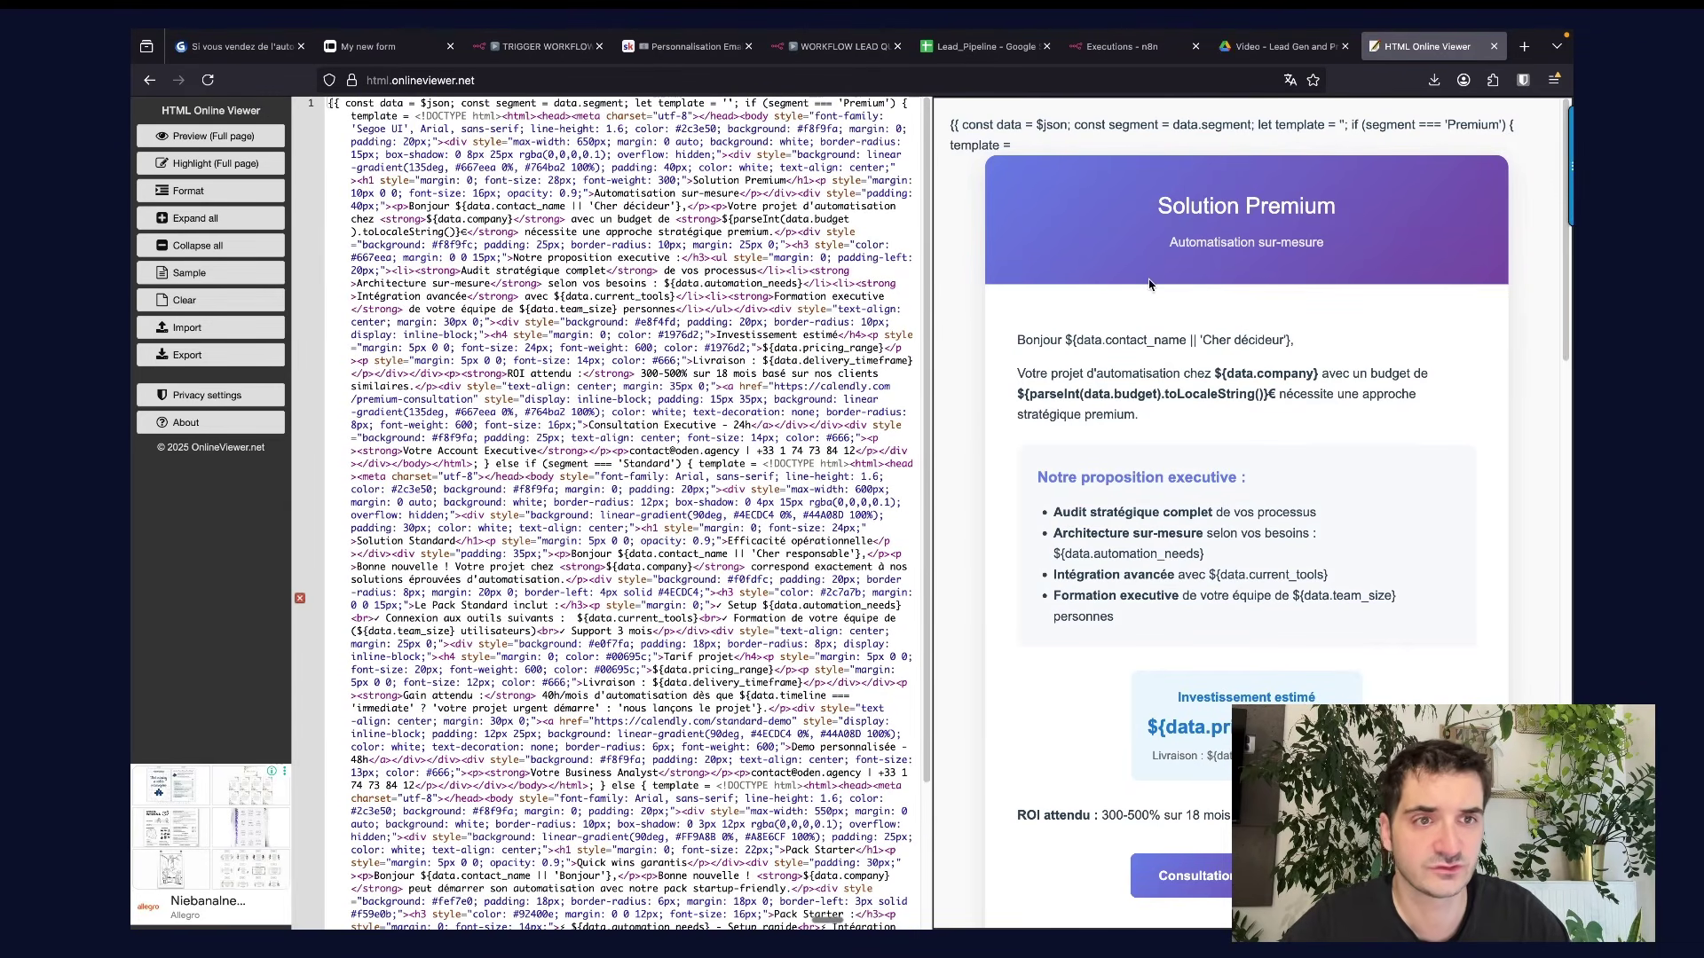
scroll(1163, 267, "down", 3)
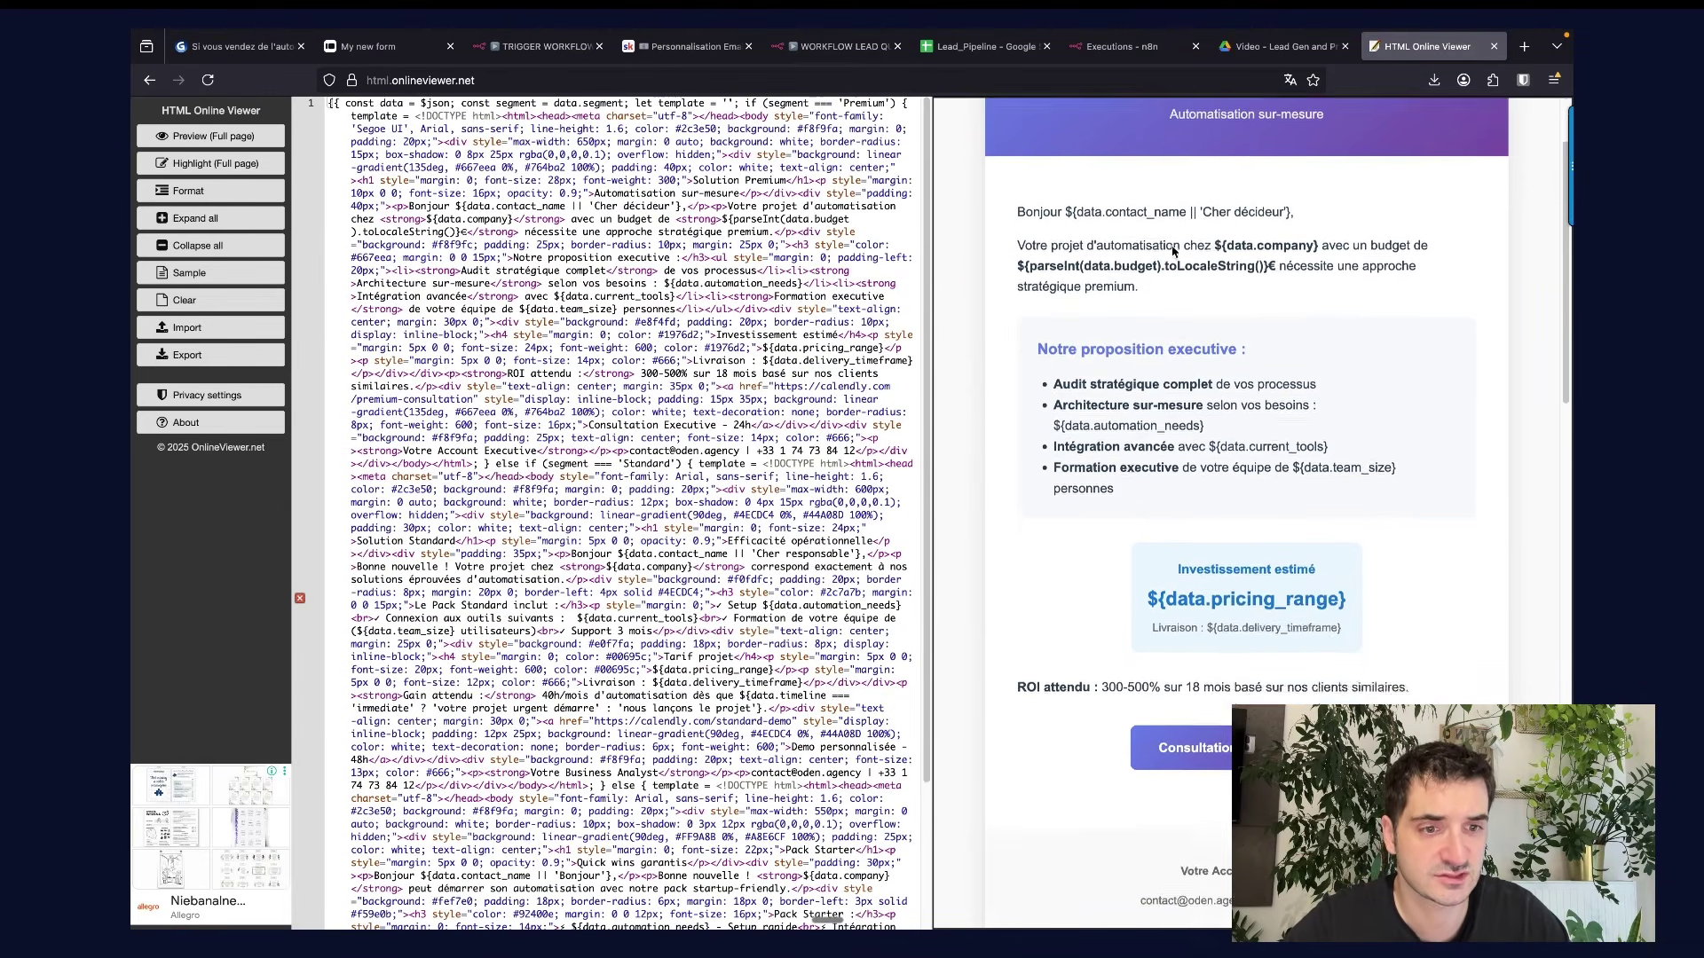
scroll(1172, 251, "up", 3)
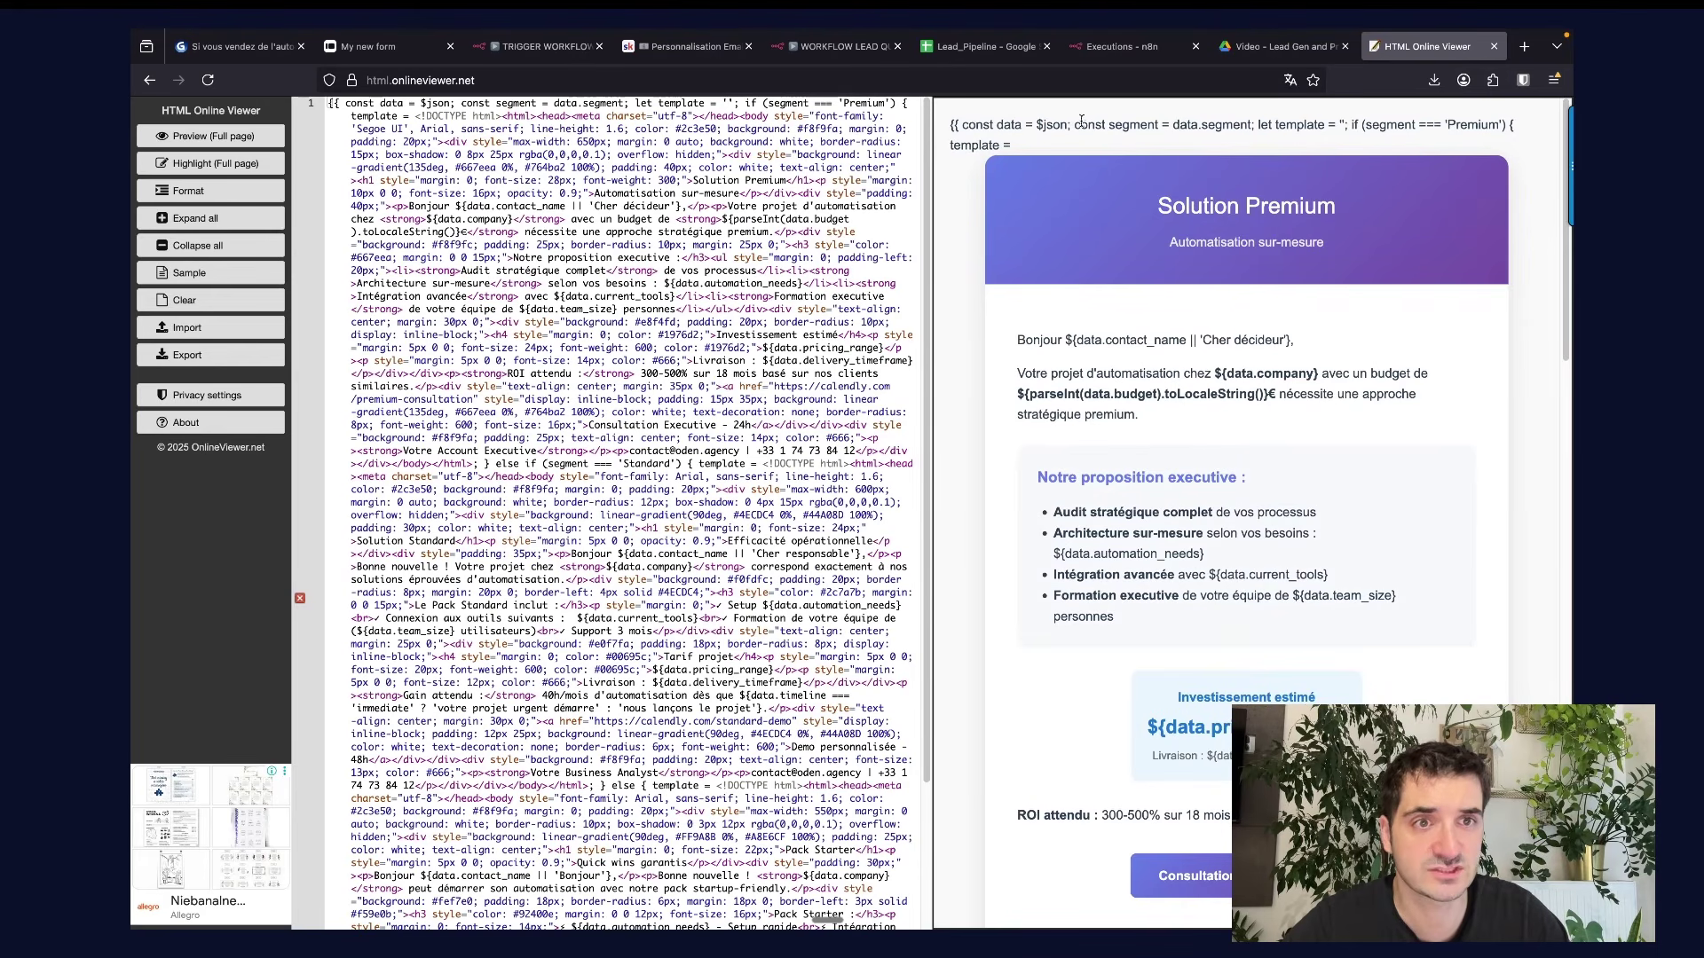
Preview the Premium, Standard and Pack Starter email templates, then return to the n8n workflow.
left_click_drag(983, 124, 1261, 113)
left_click_drag(1260, 118, 1260, 130)
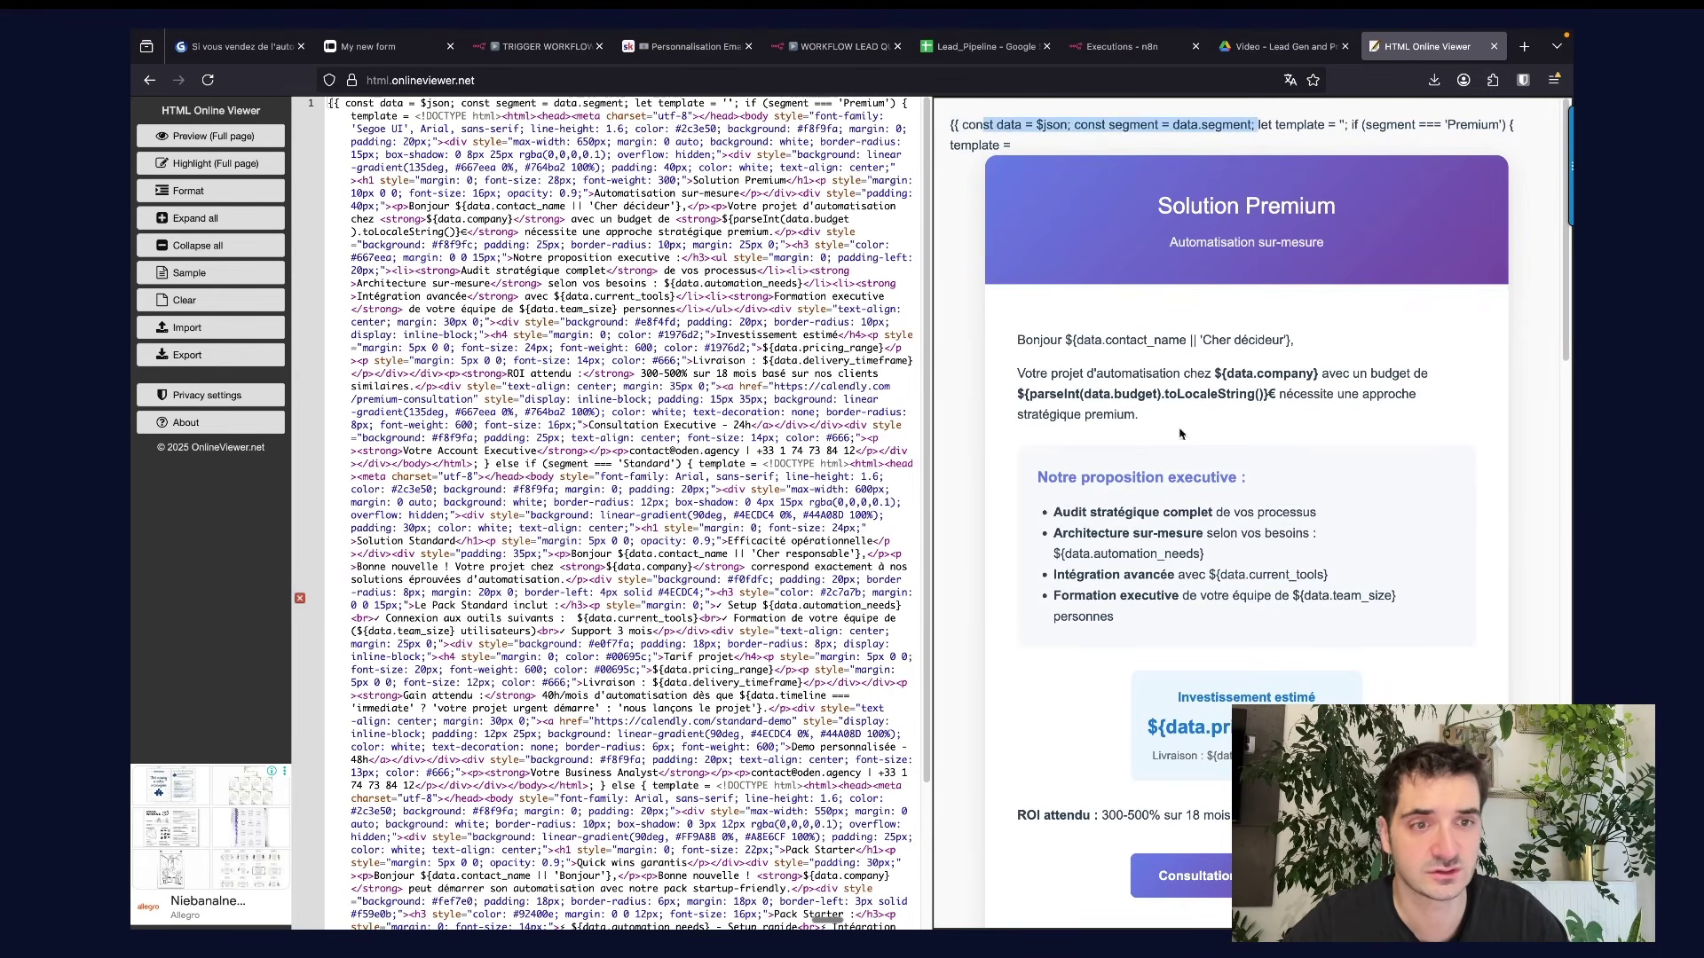
scroll(1167, 488, "down", 10)
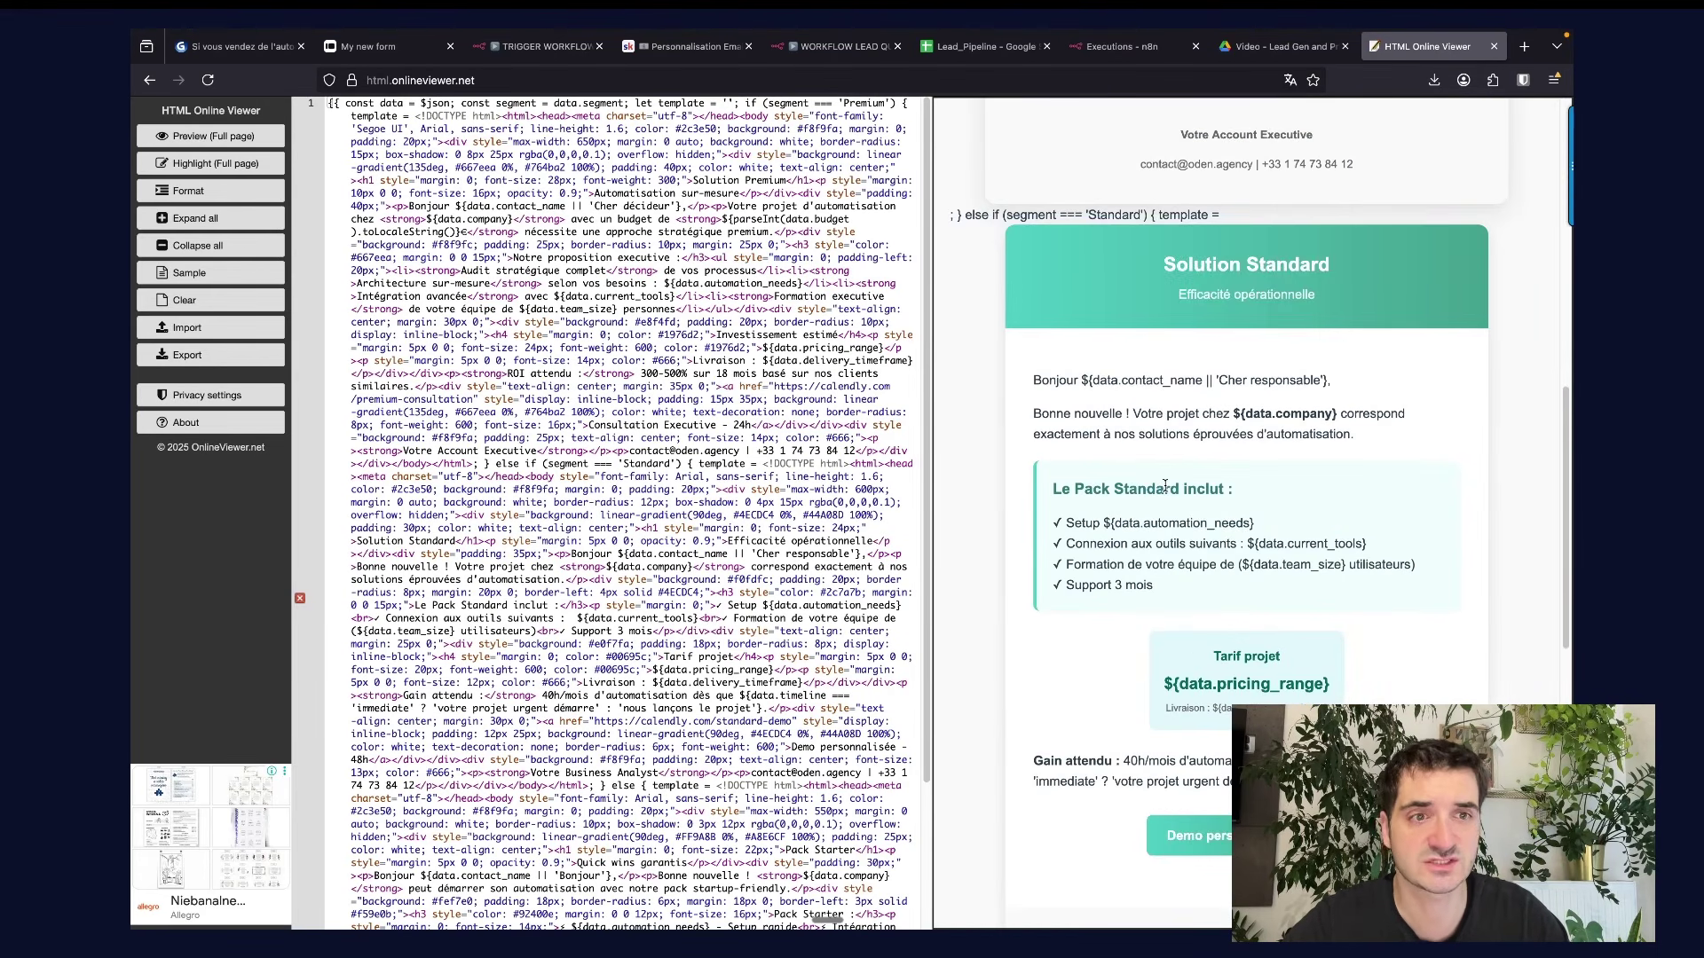
scroll(1166, 488, "down", 3)
scroll(1186, 601, "down", 15)
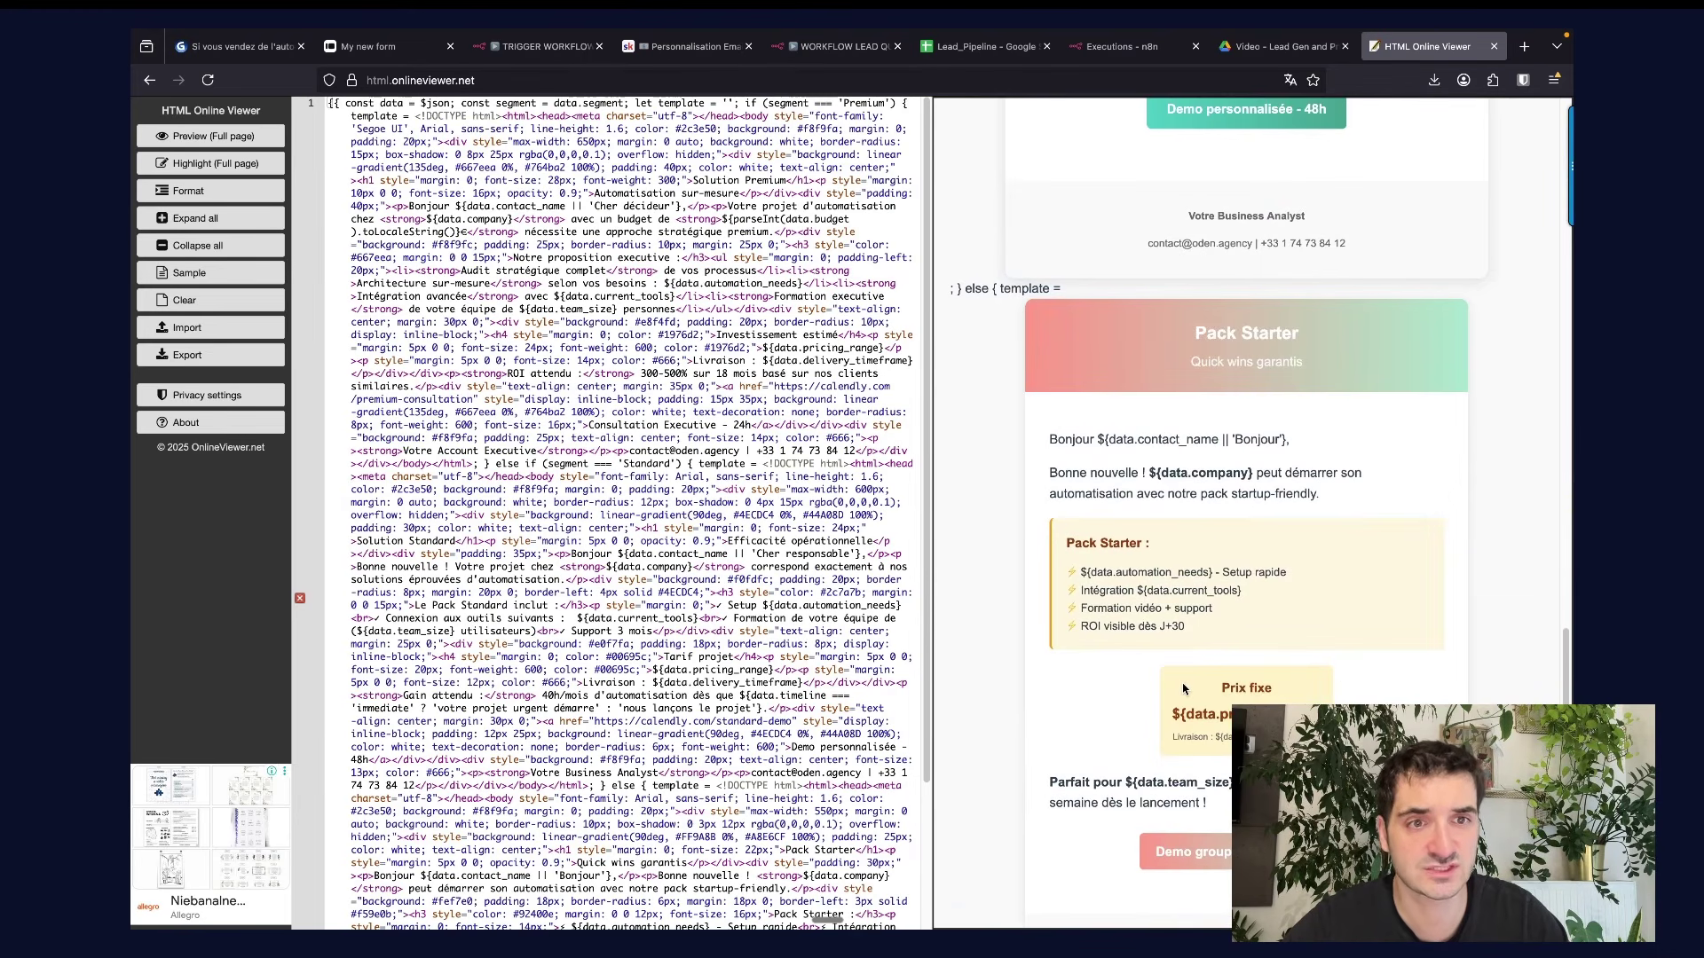
scroll(1182, 688, "up", 20)
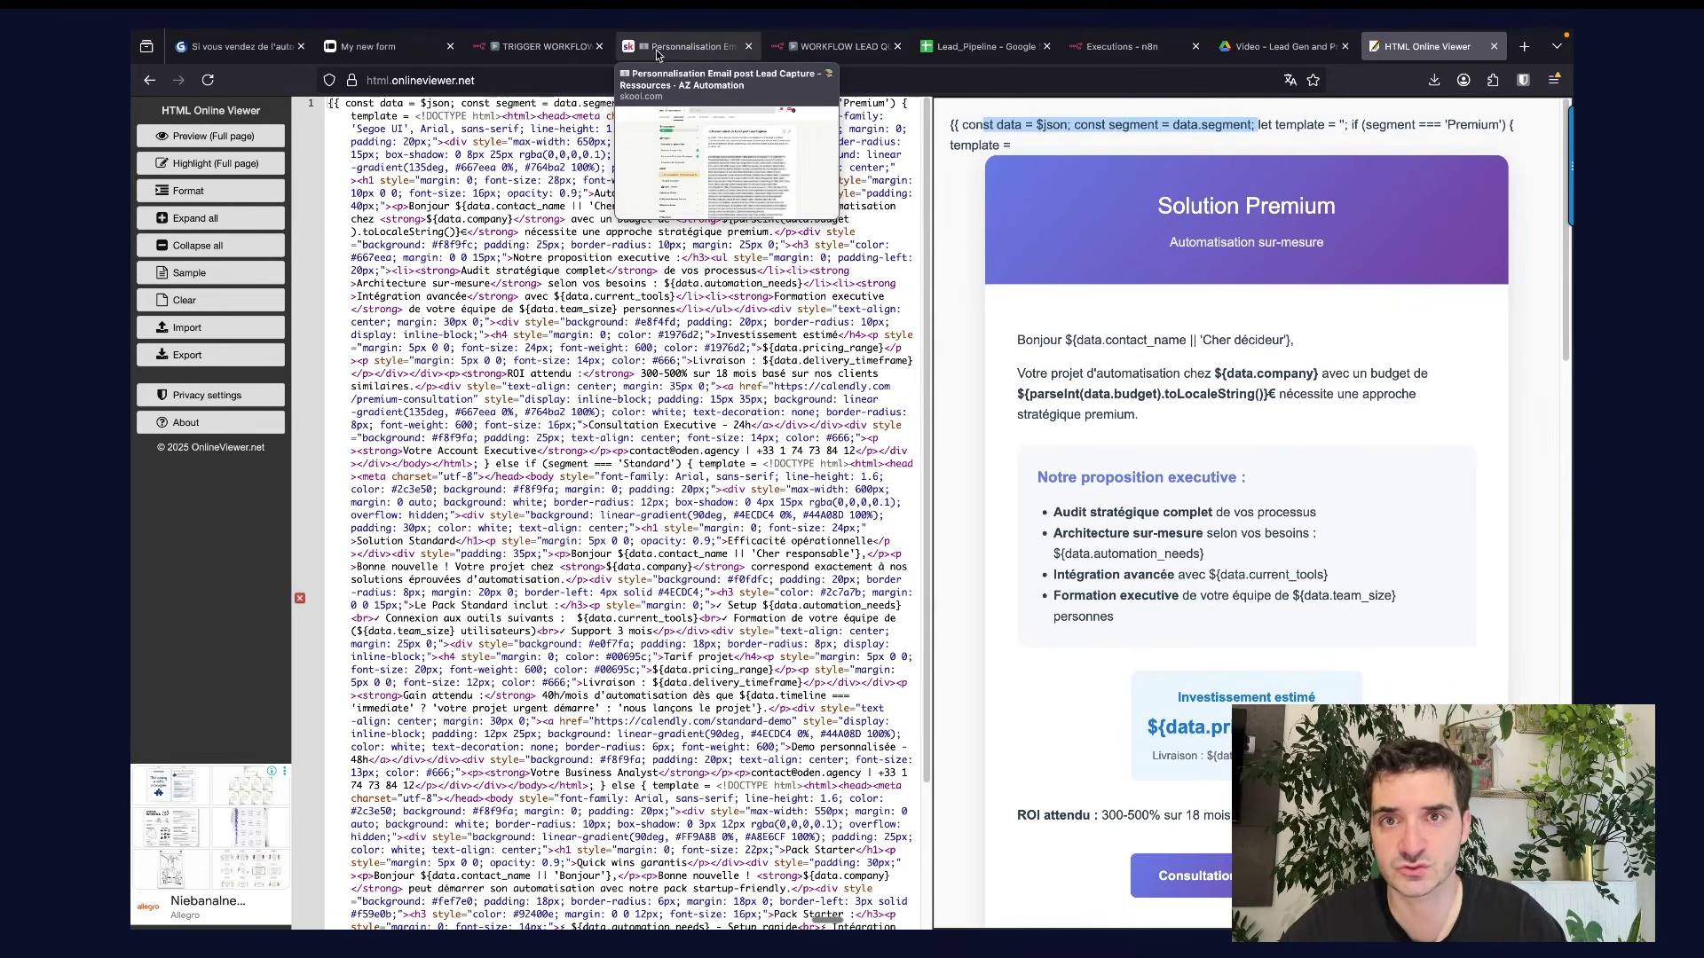
left_click(839, 46)
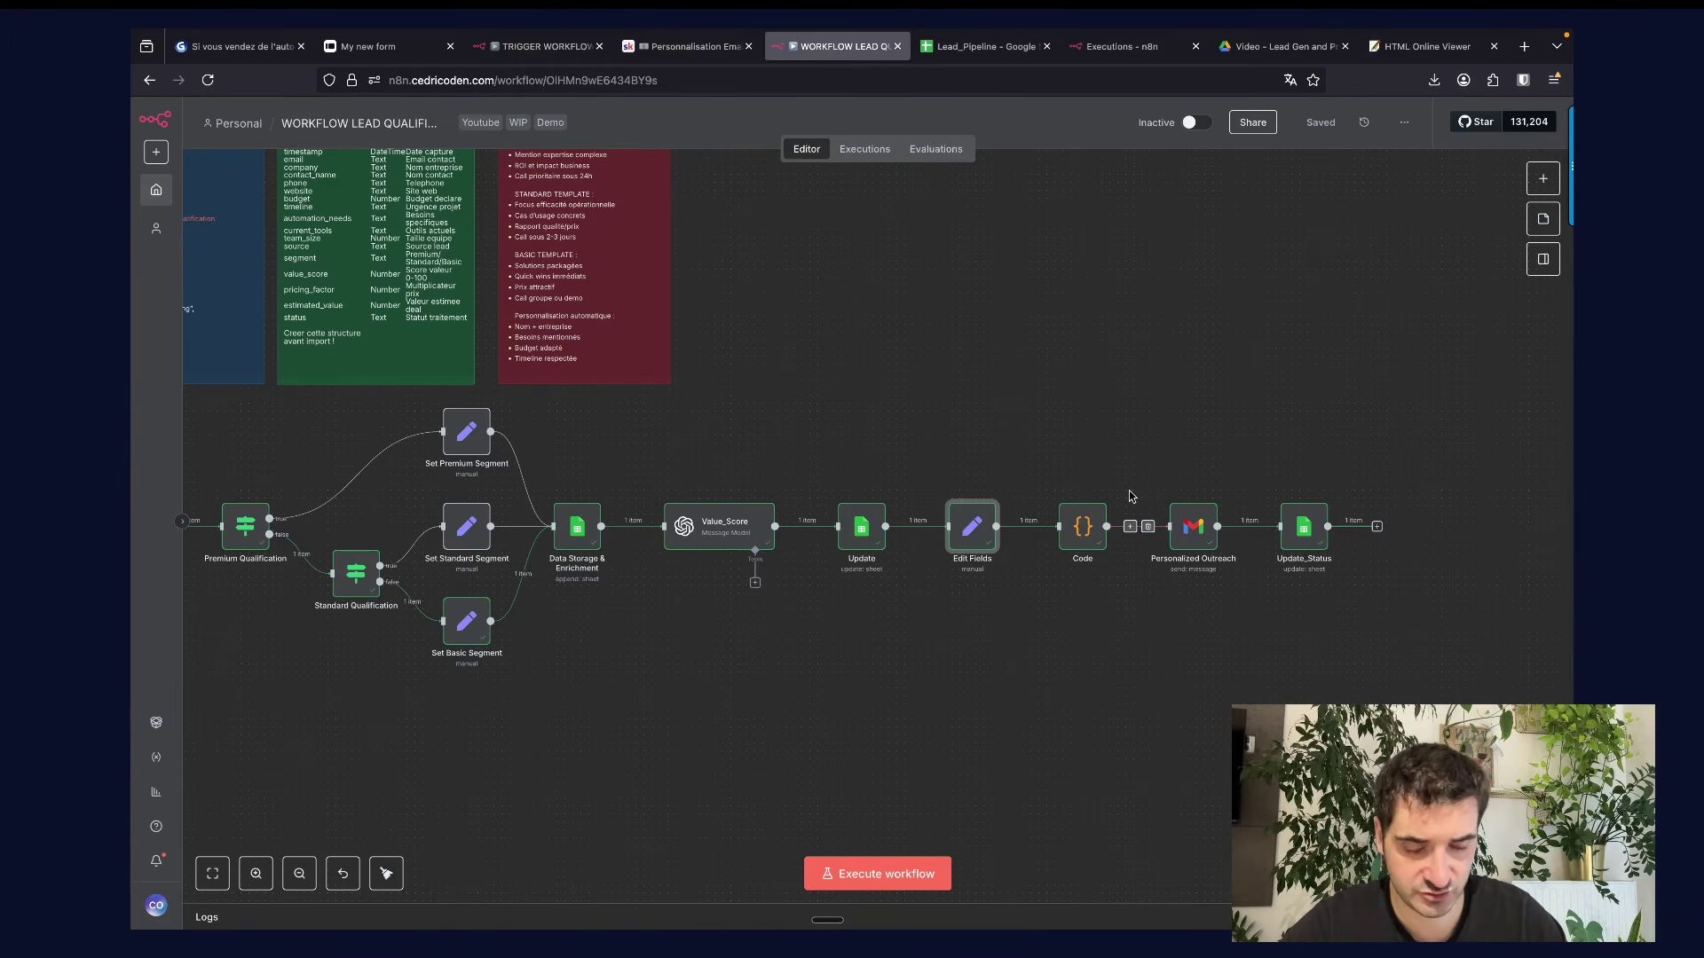
Open the Personalized Outreach email node and inspect its Subject expression in full view.
left_click(1198, 534)
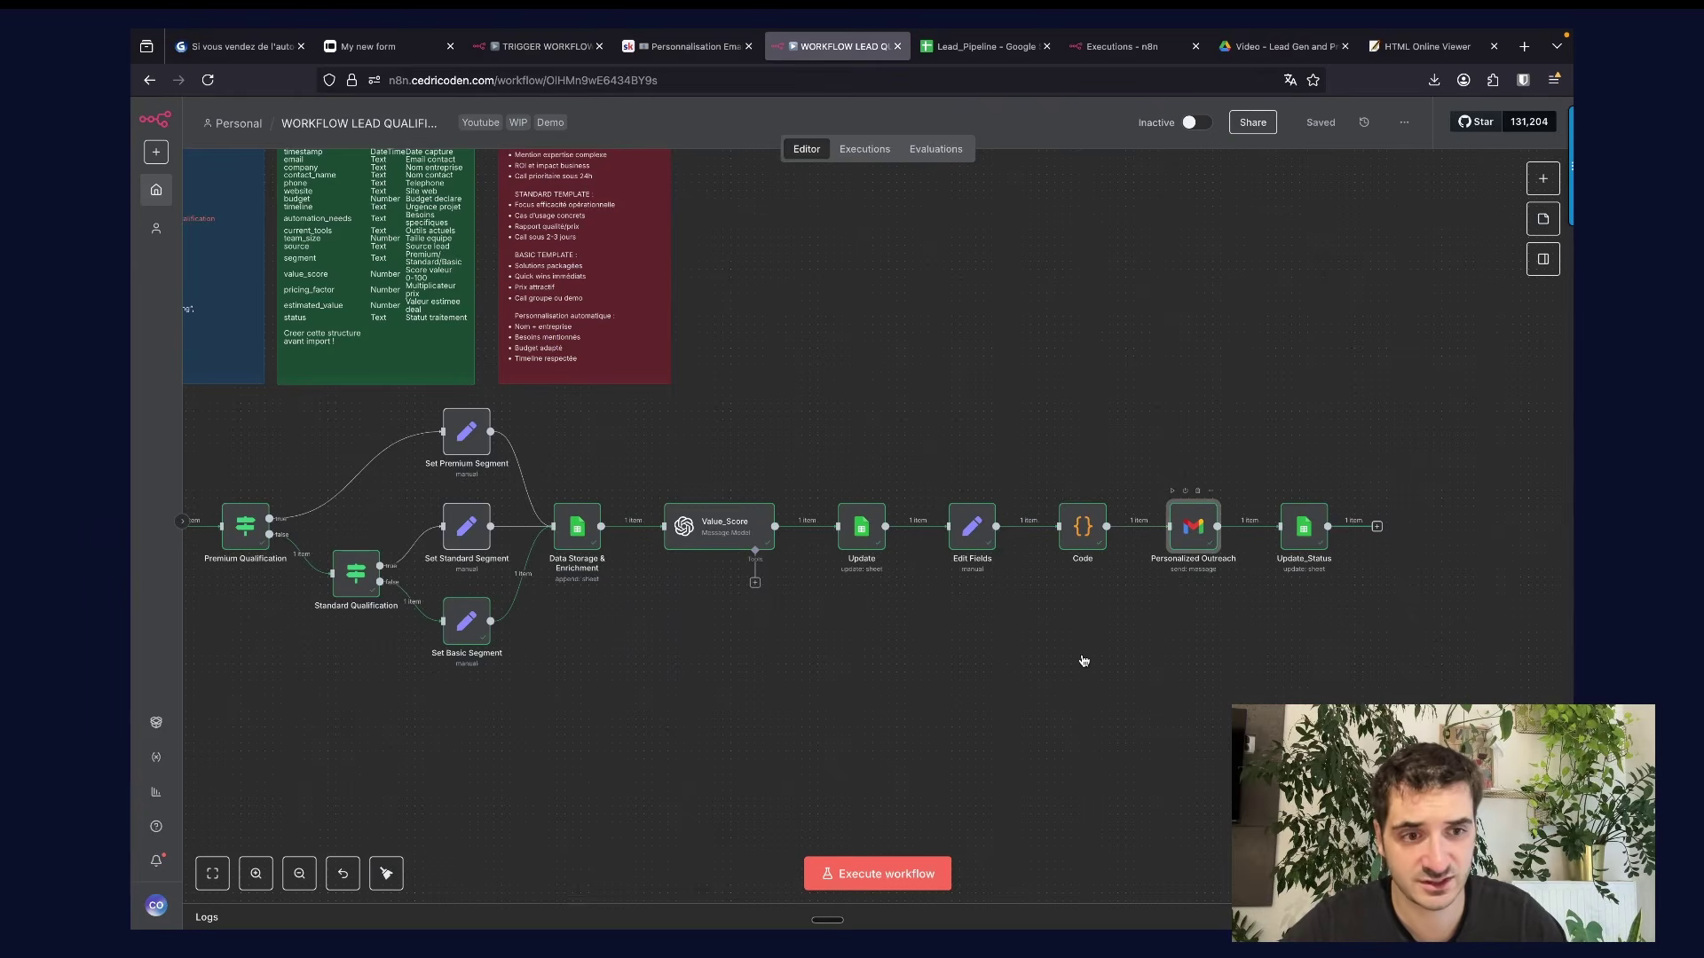
key("Return")
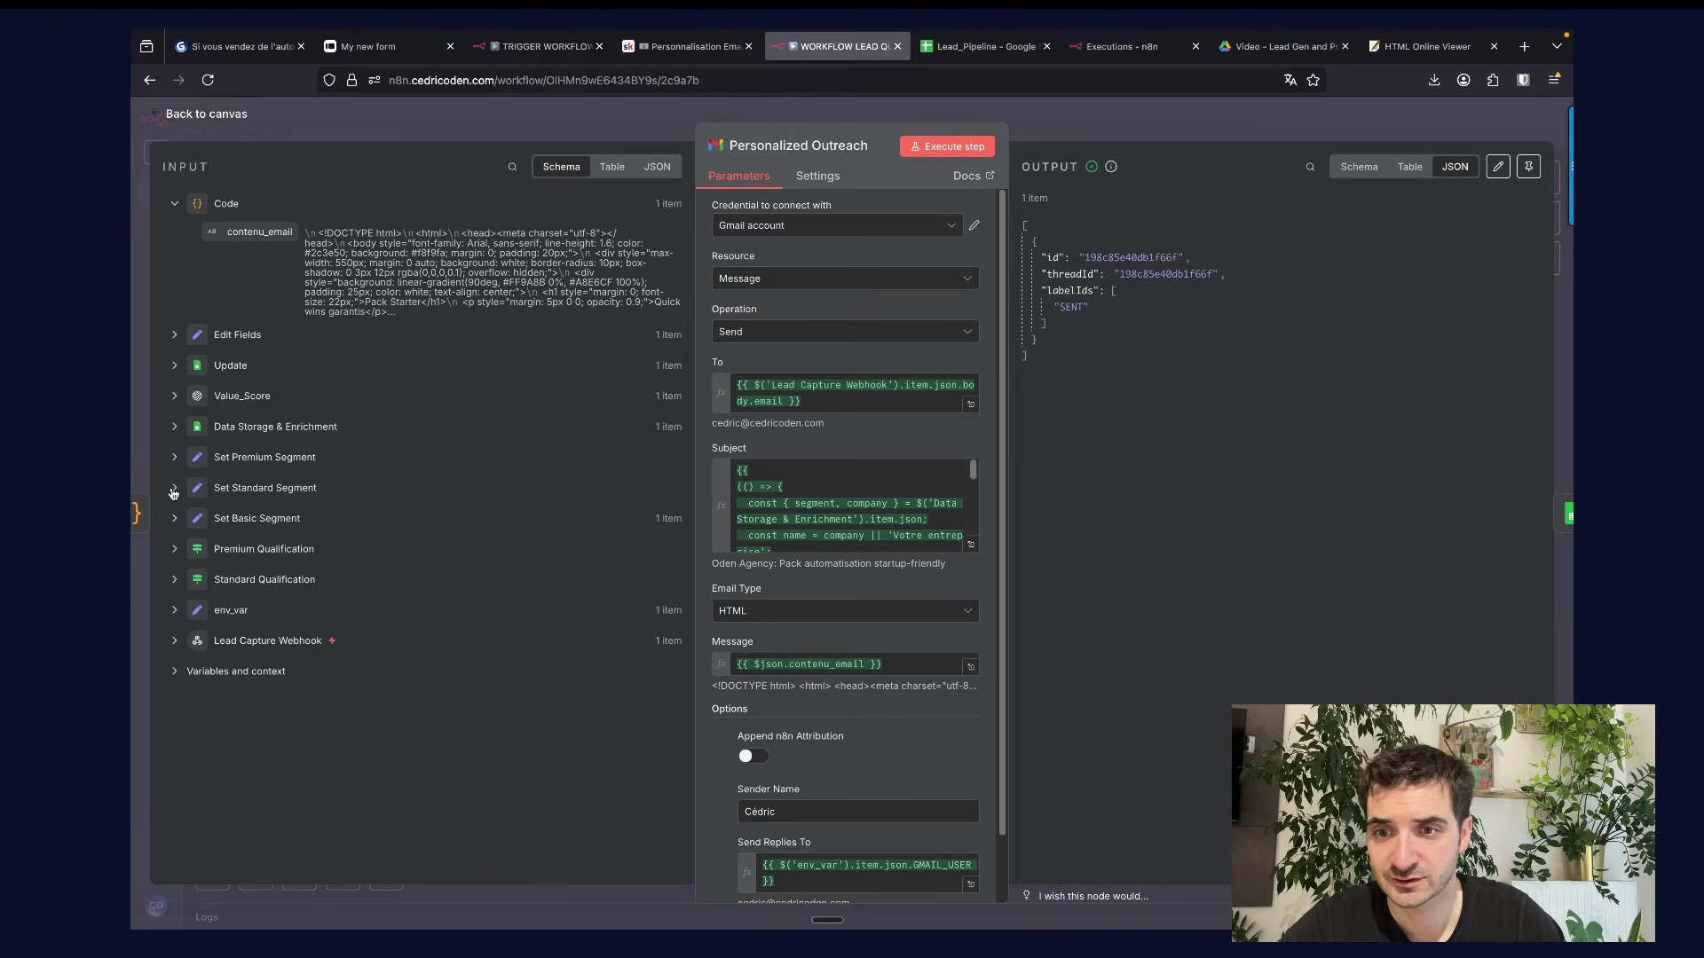
left_click(174, 335)
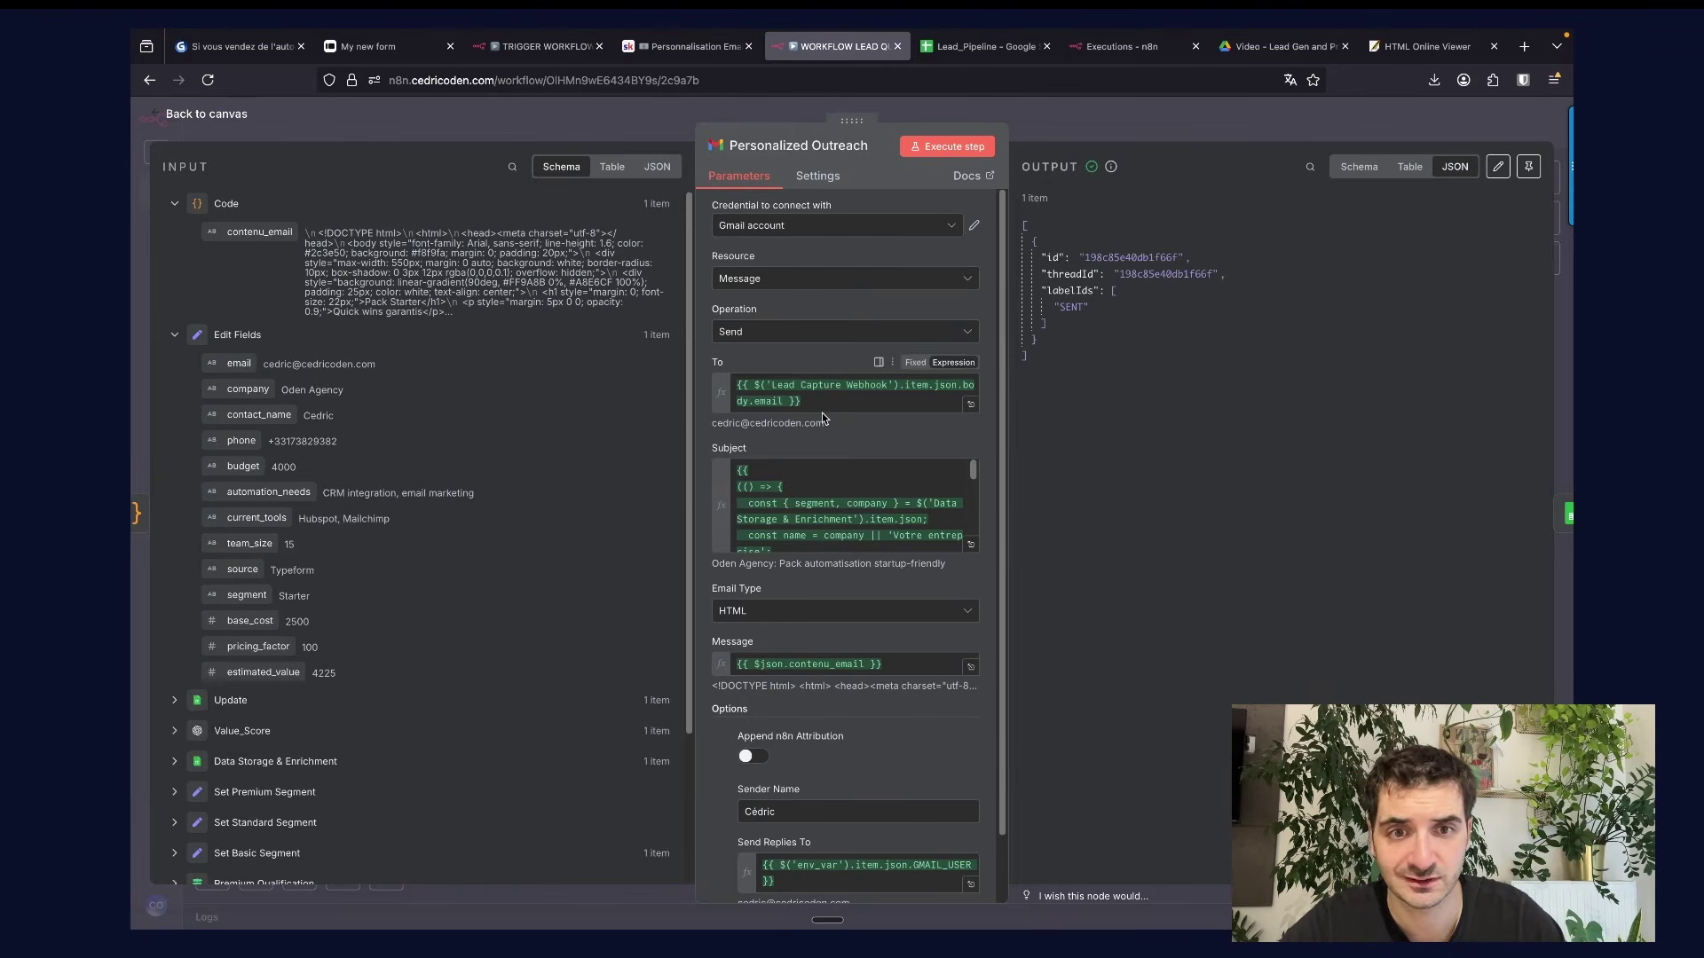
scroll(831, 533, "down", 5)
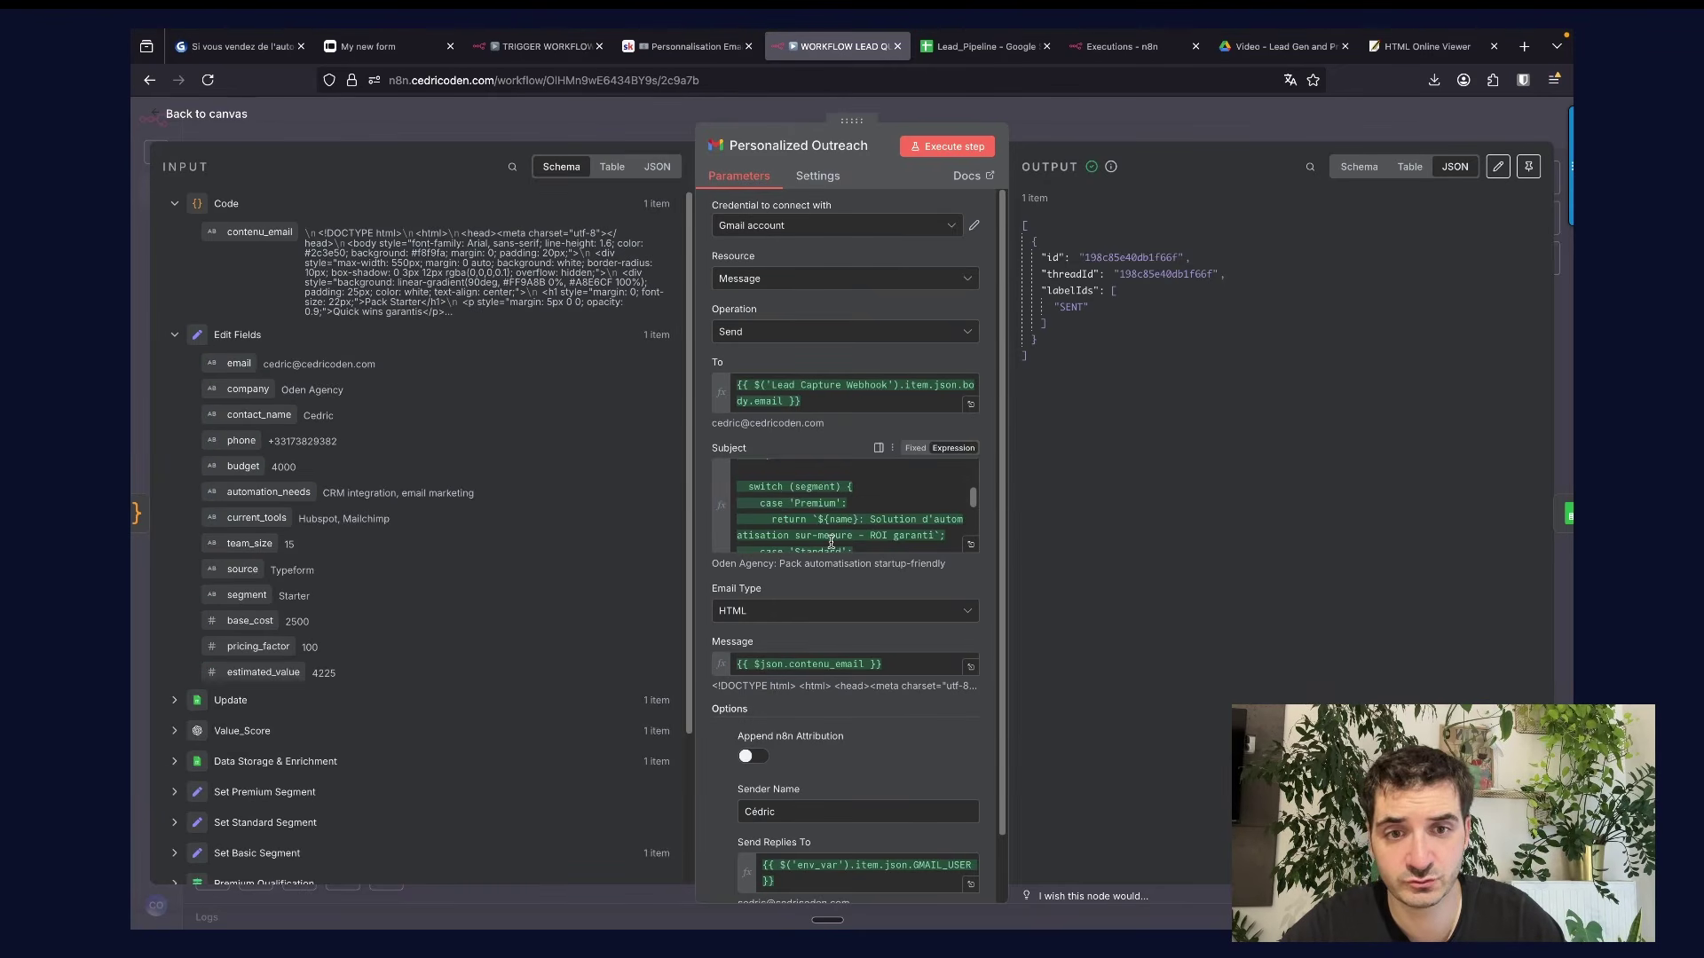
left_click(971, 546)
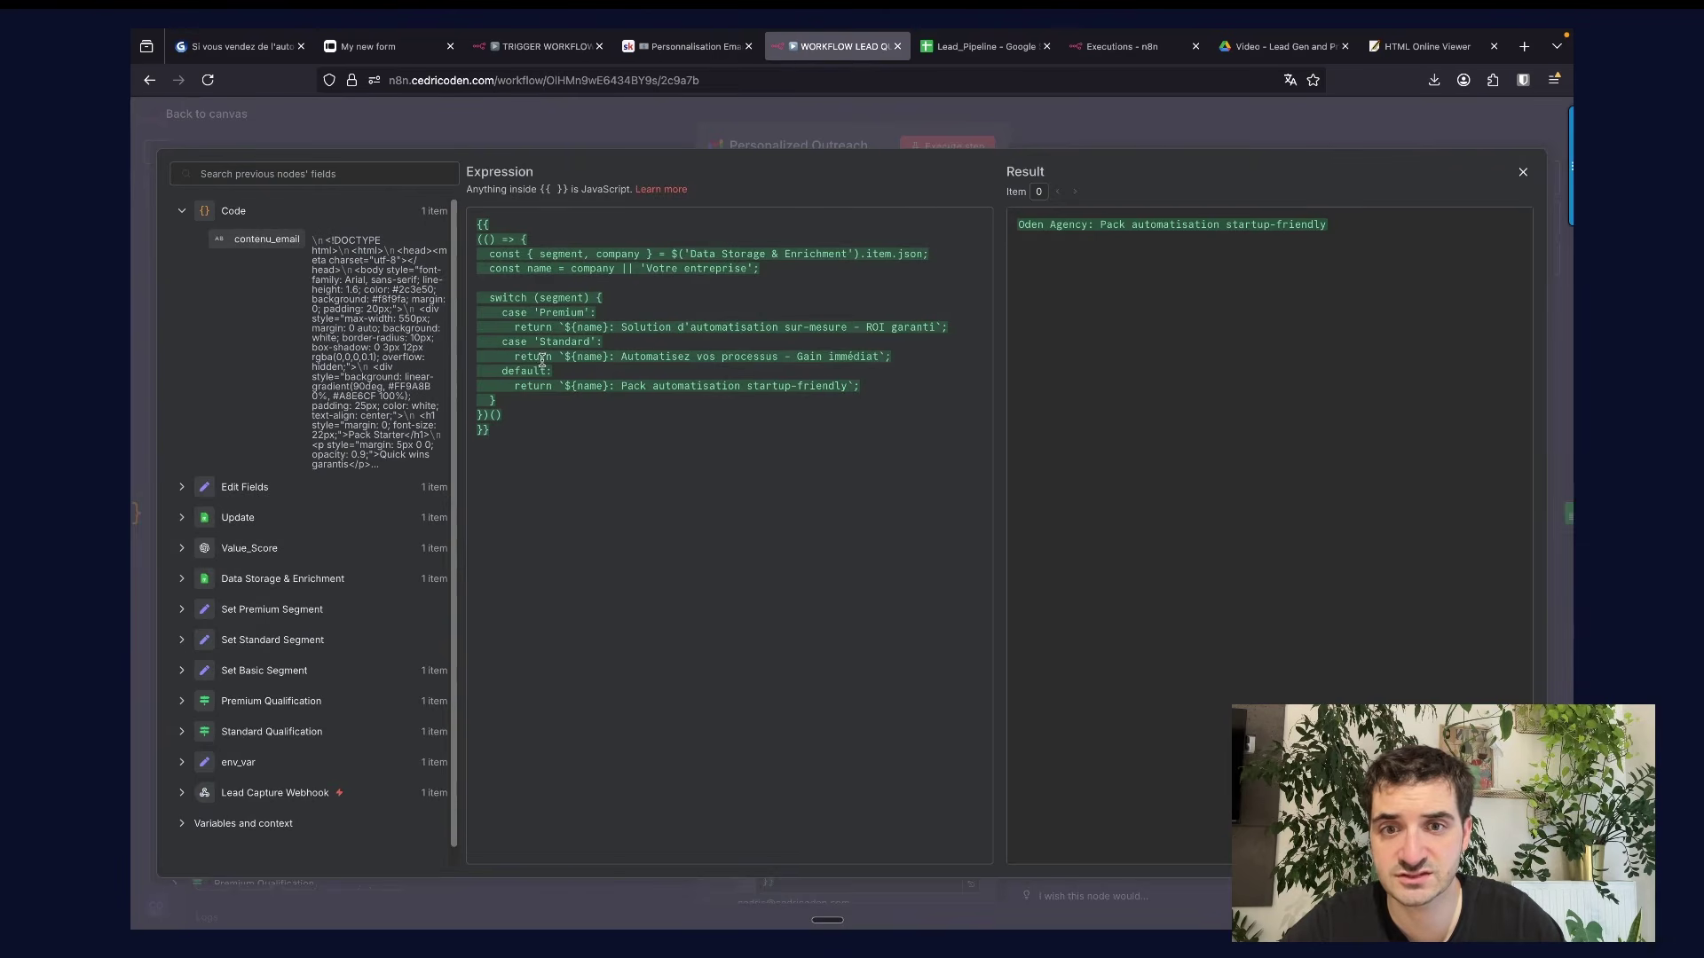
left_click(802, 139)
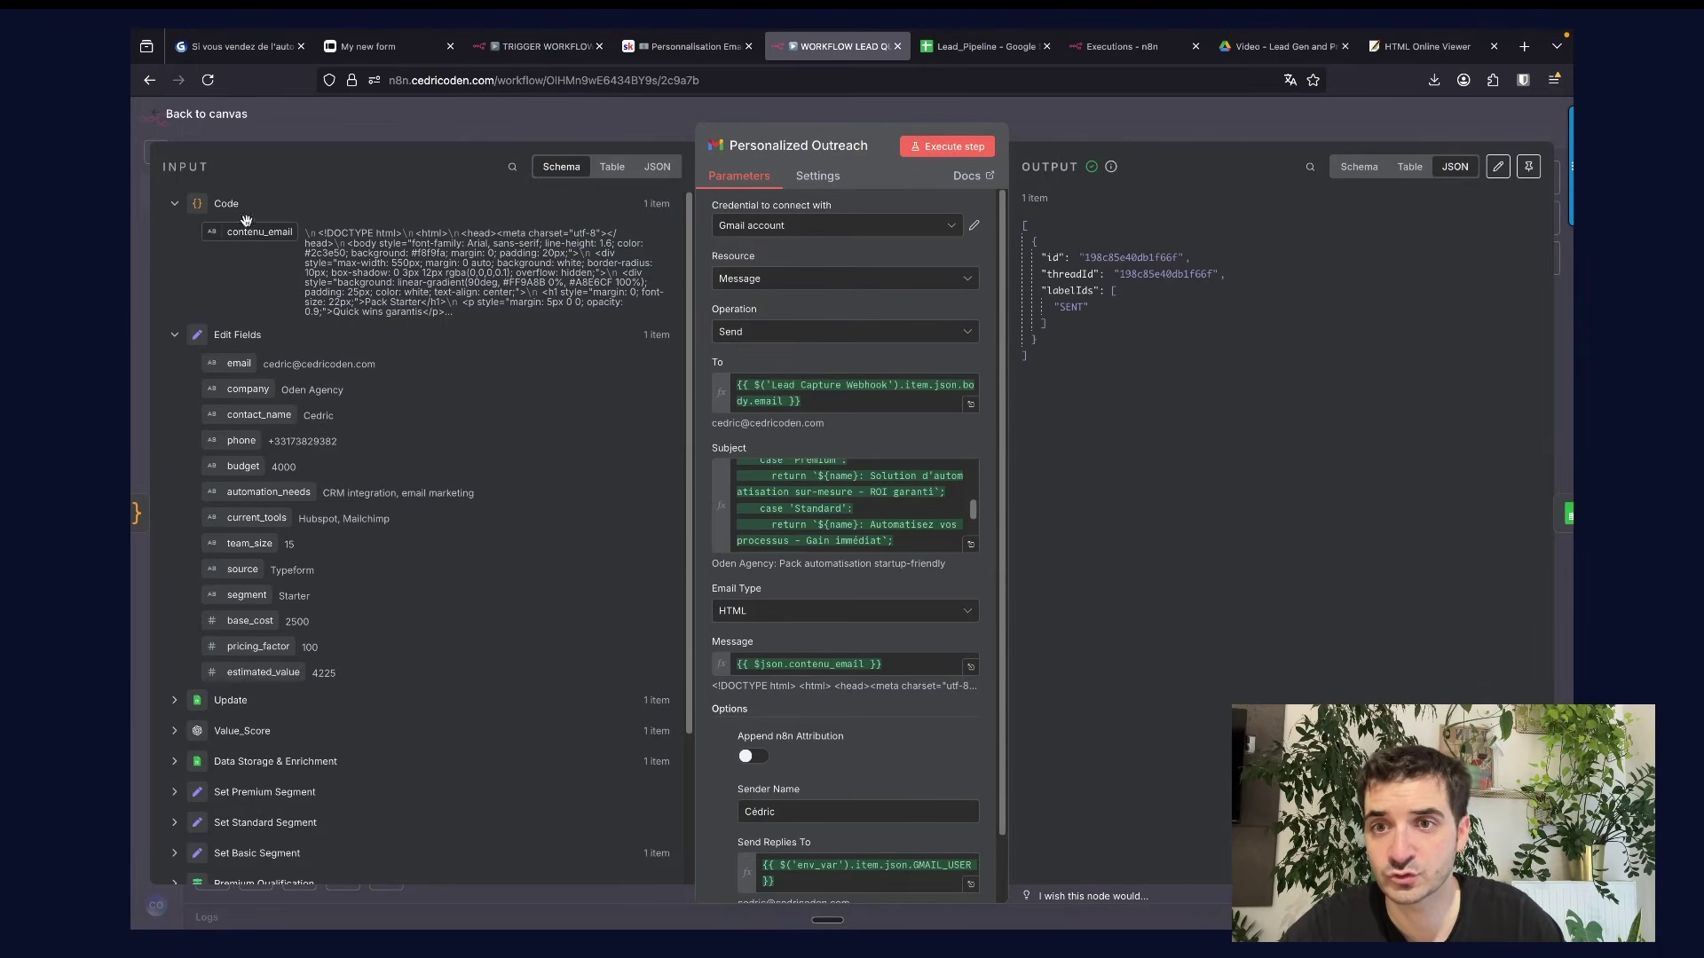
Check the Send Replies To expression result and the env_var input values.
scroll(825, 739, "down", 2)
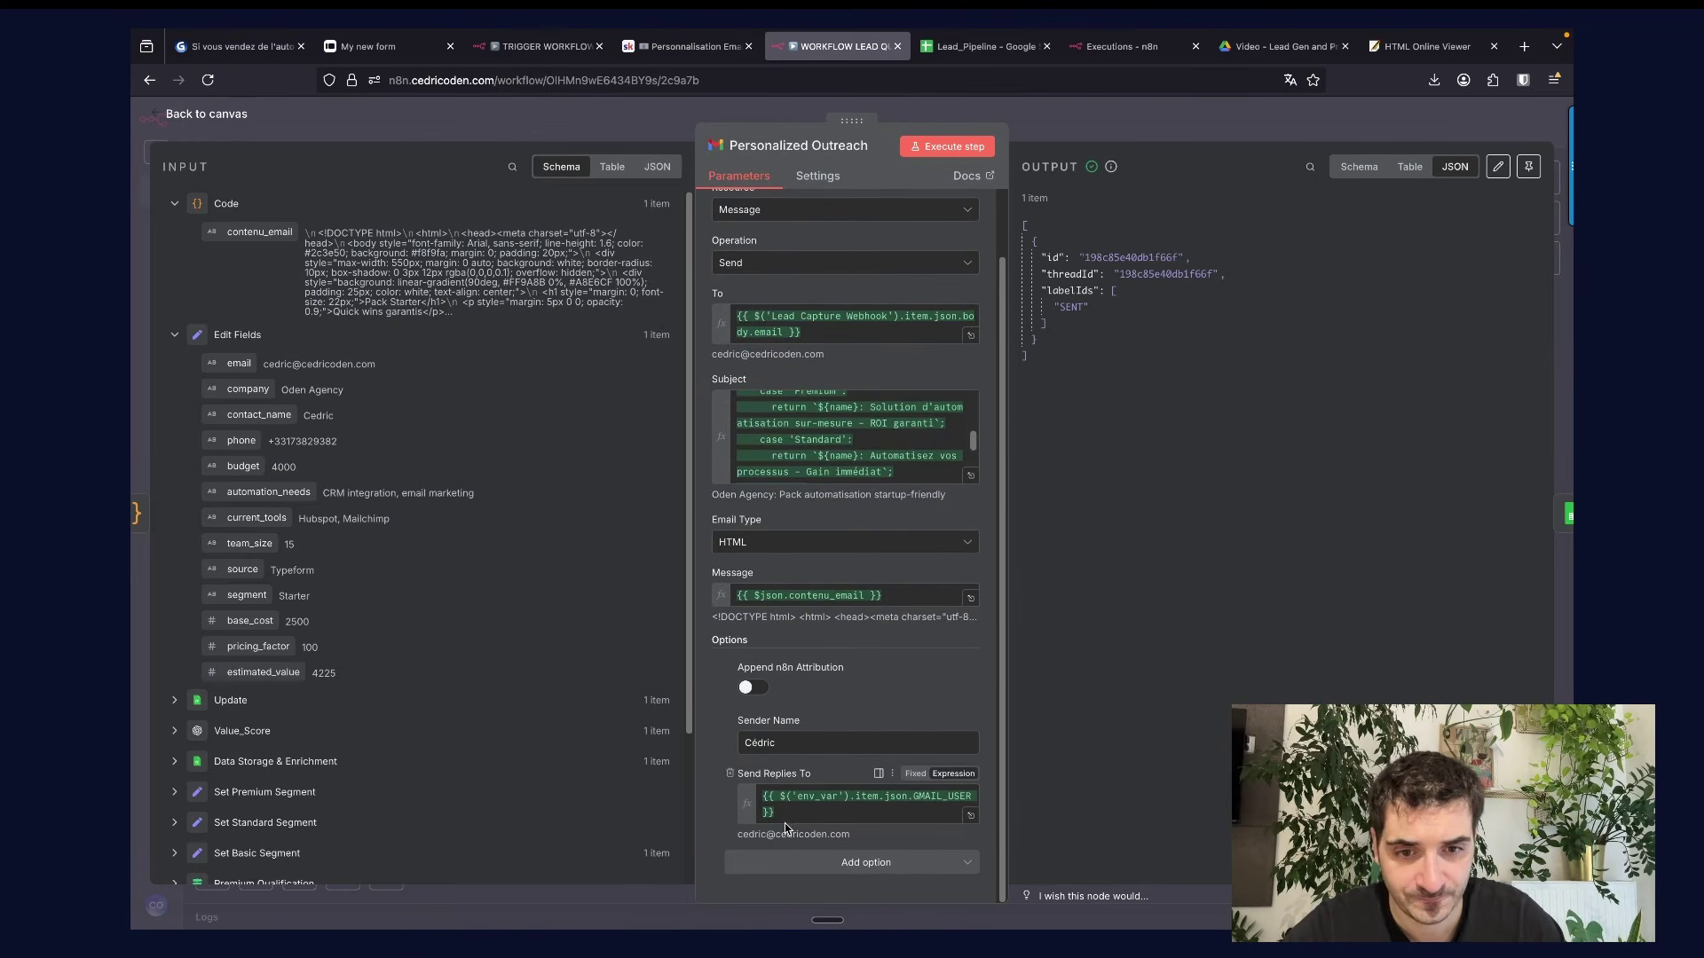
left_click_drag(783, 813, 760, 792)
left_click(712, 806)
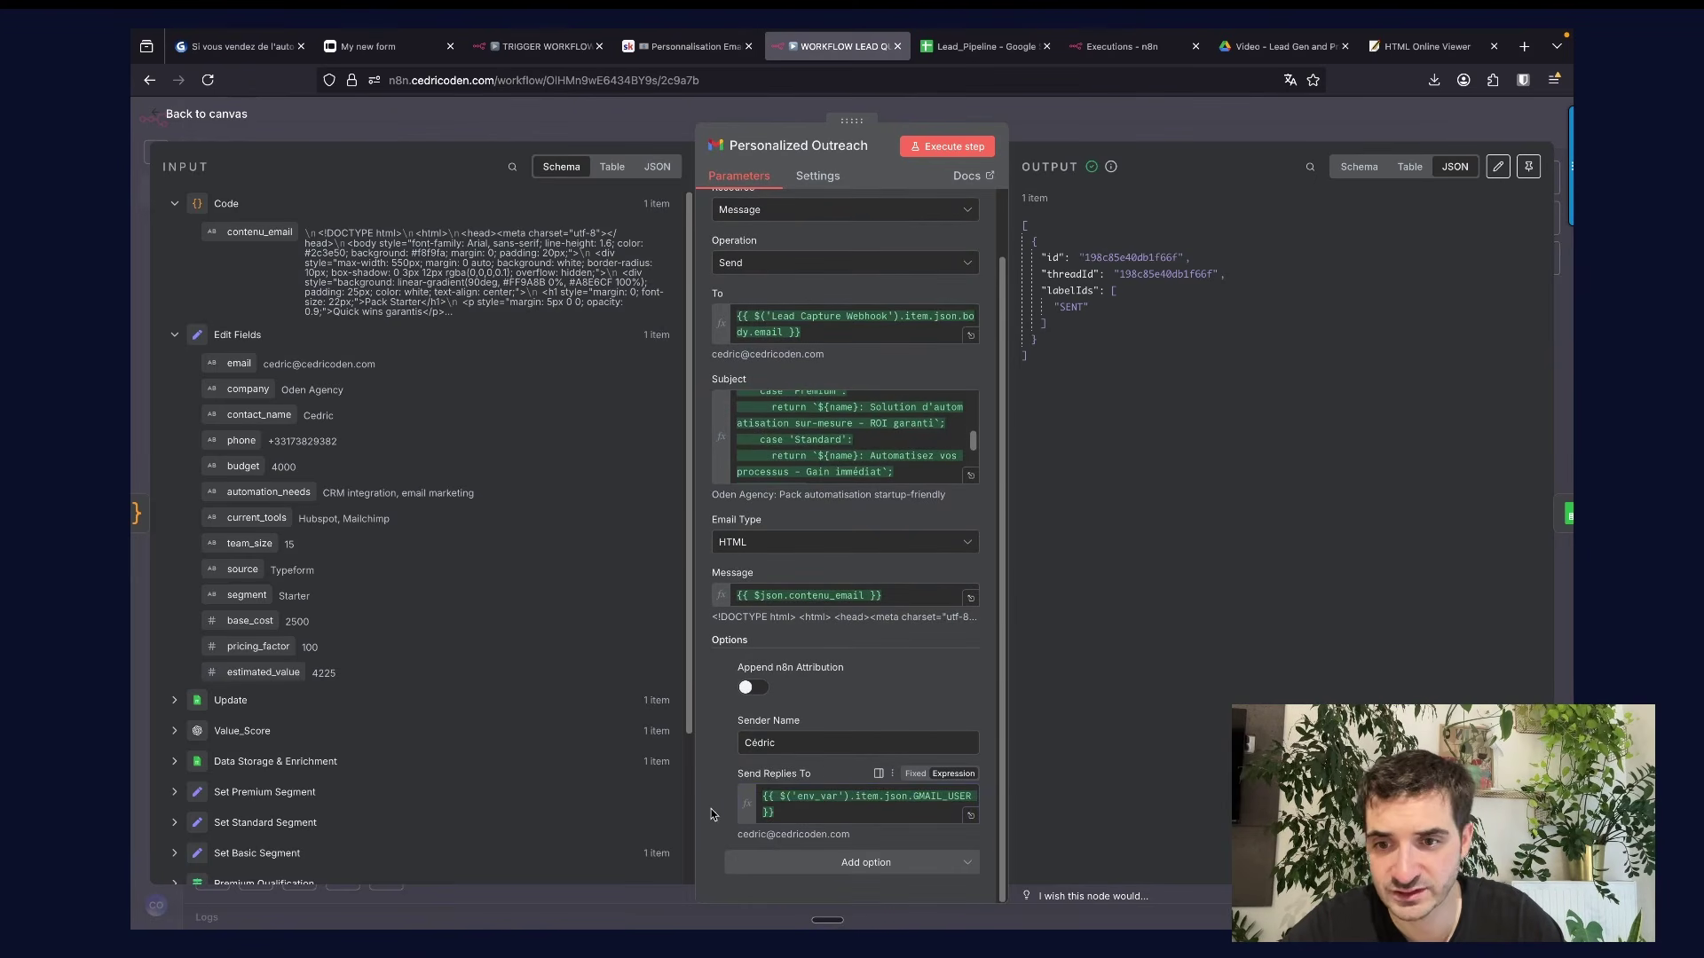
scroll(370, 619, "down", 4)
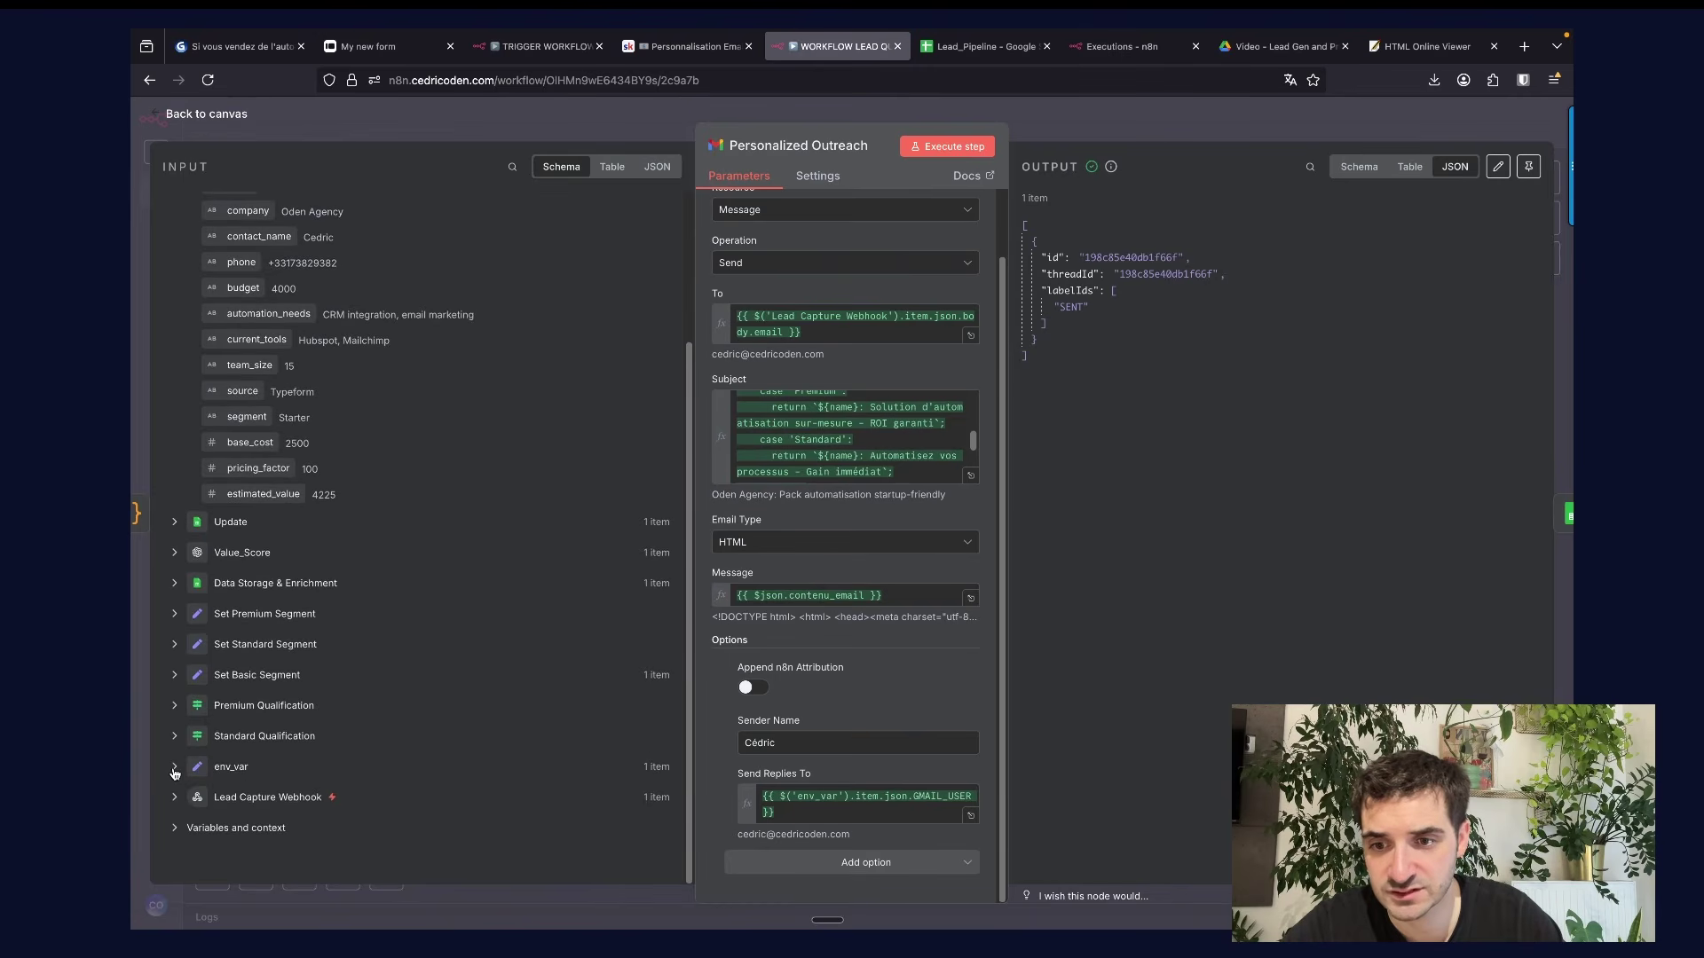
left_click(394, 761)
scroll(394, 750, "down", 2)
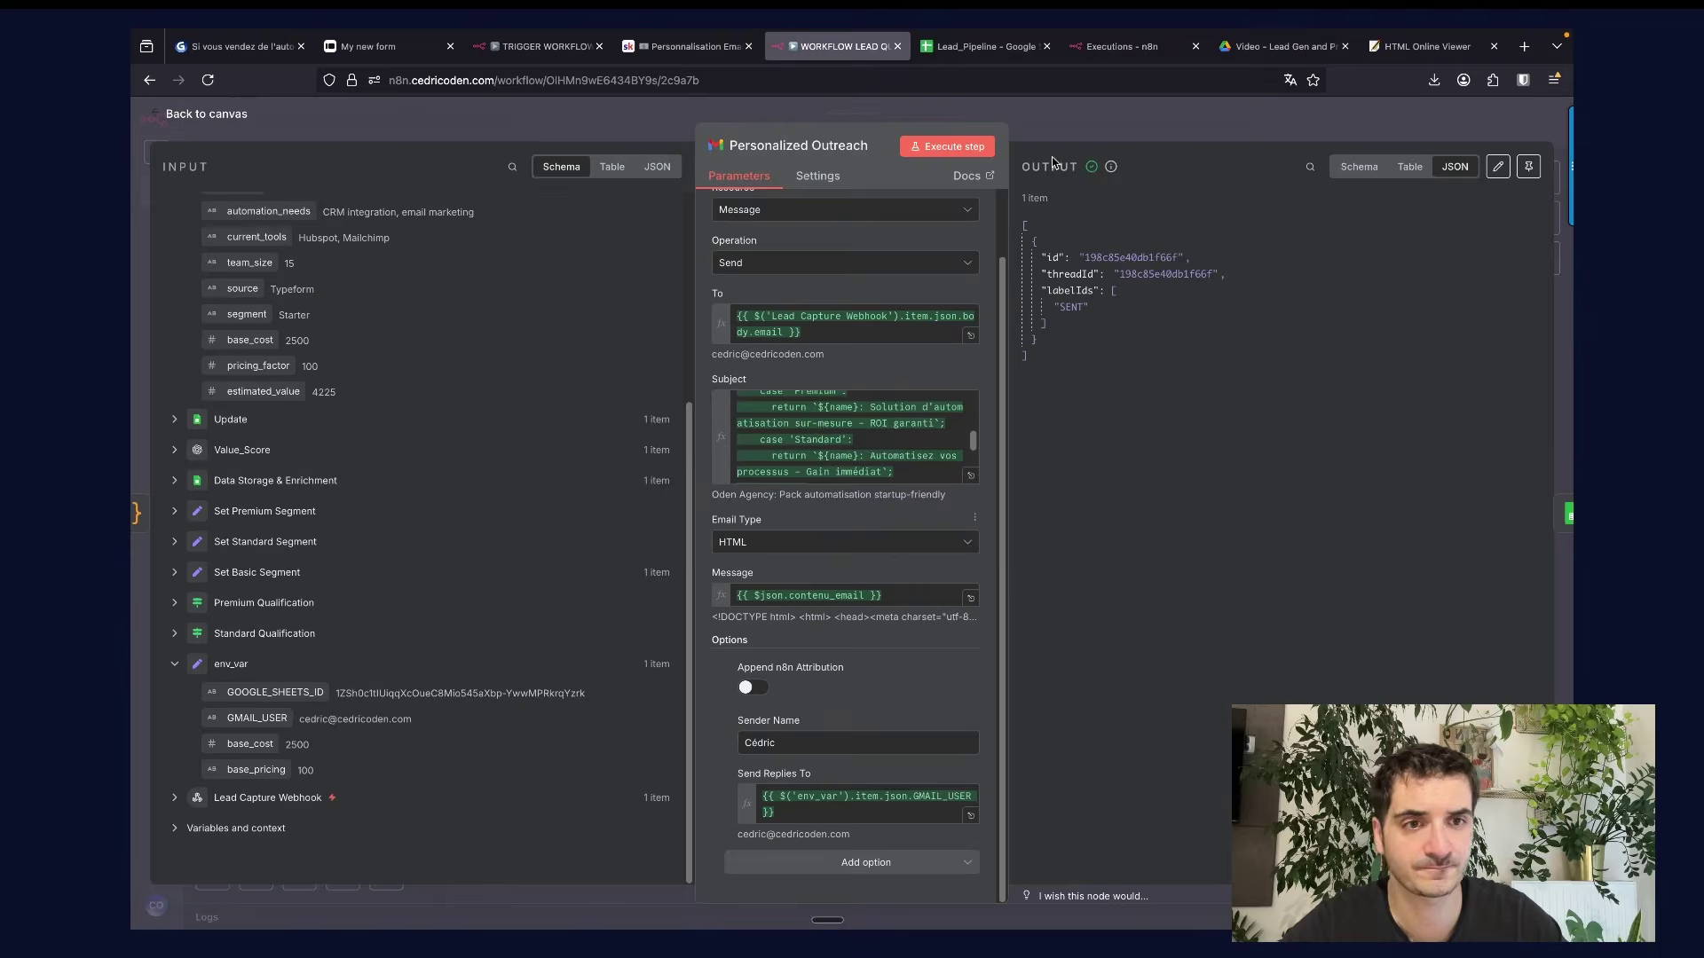
key("Escape")
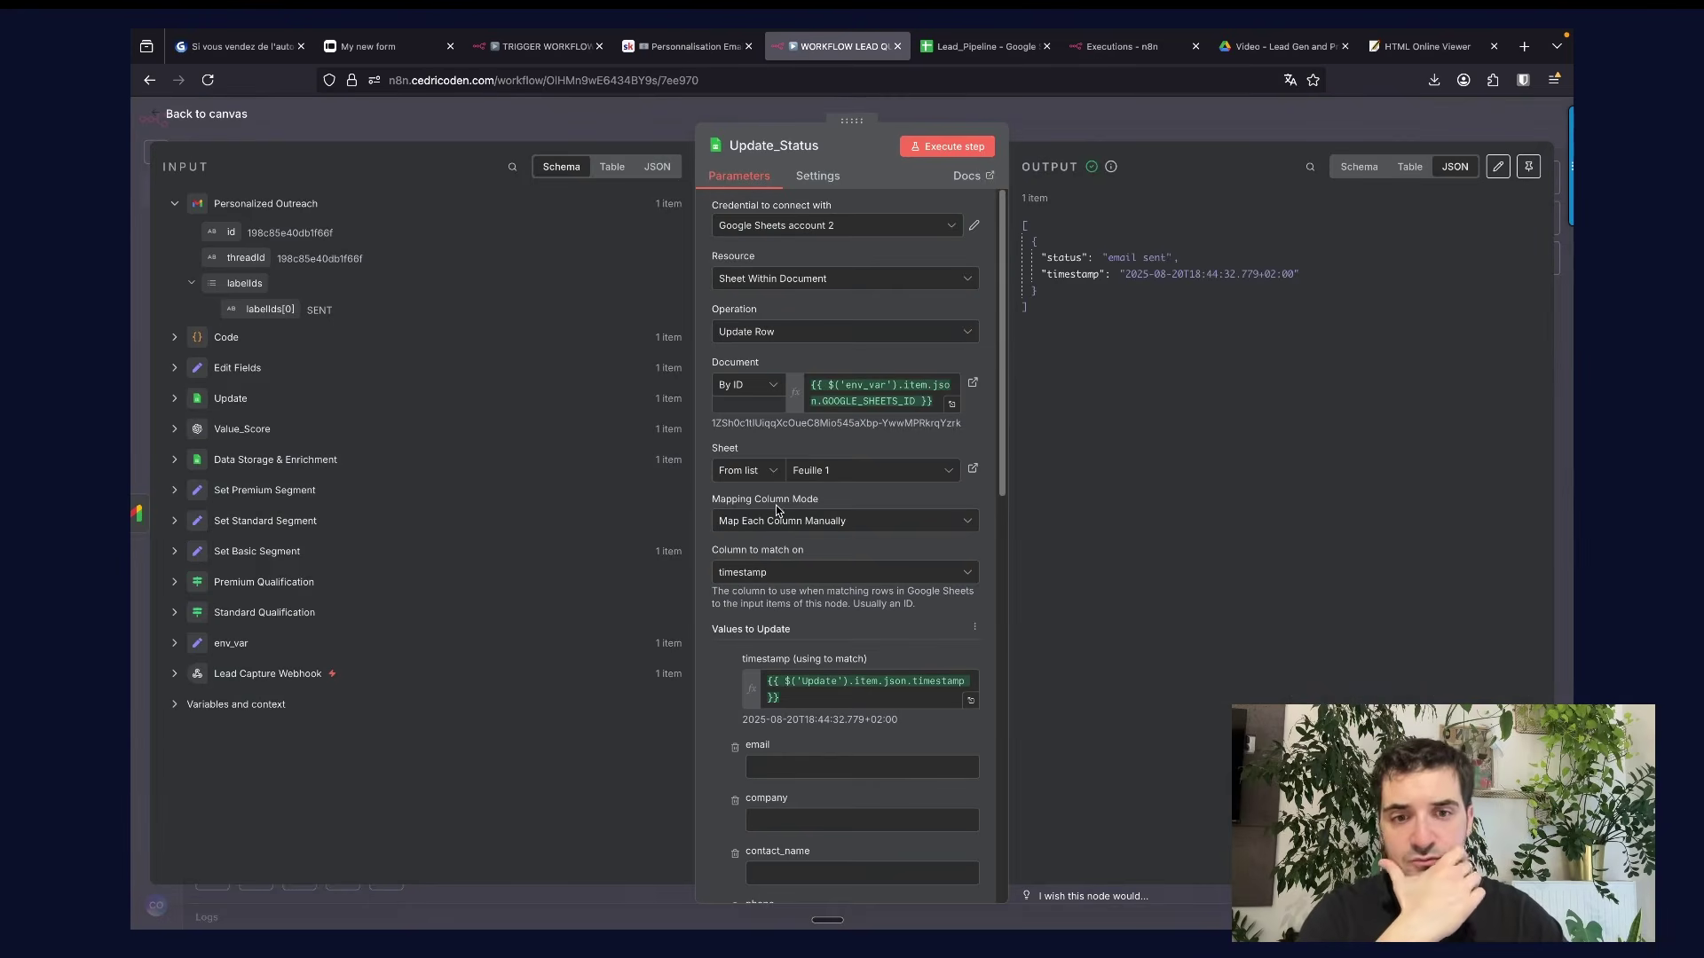
Verify the email-sent status of the latest leads in Lead_Pipeline and return to the Gamma pricing slide.
scroll(766, 716, "down", 2)
scroll(765, 716, "down", 8)
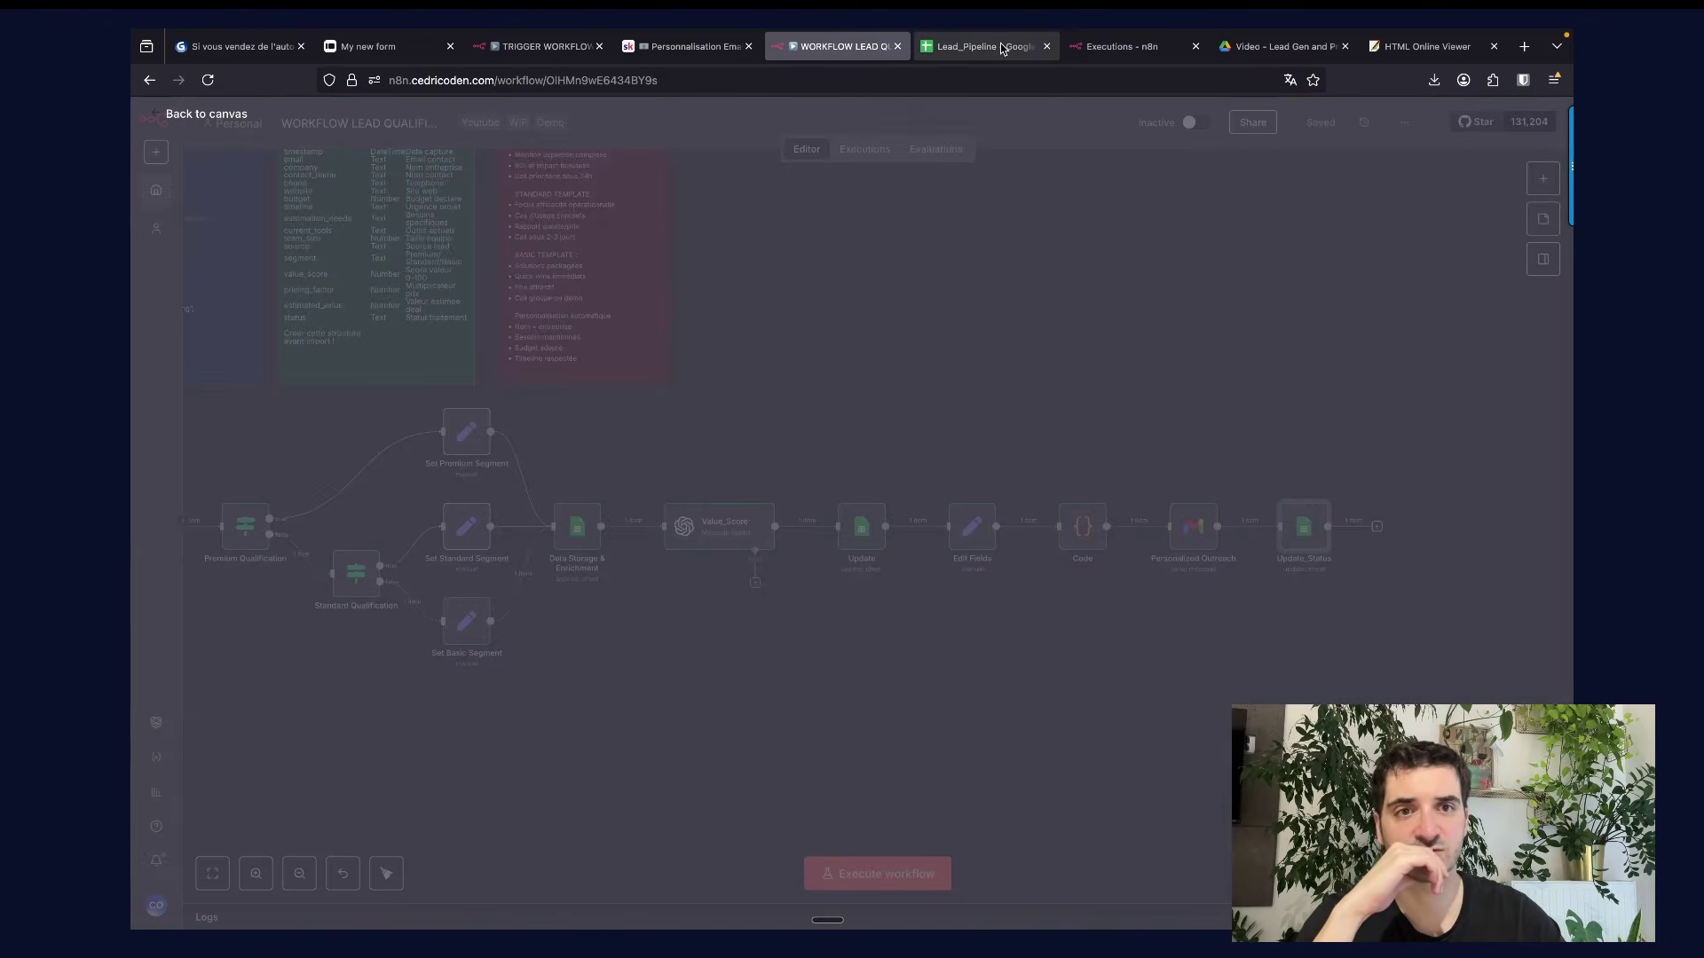
left_click(976, 46)
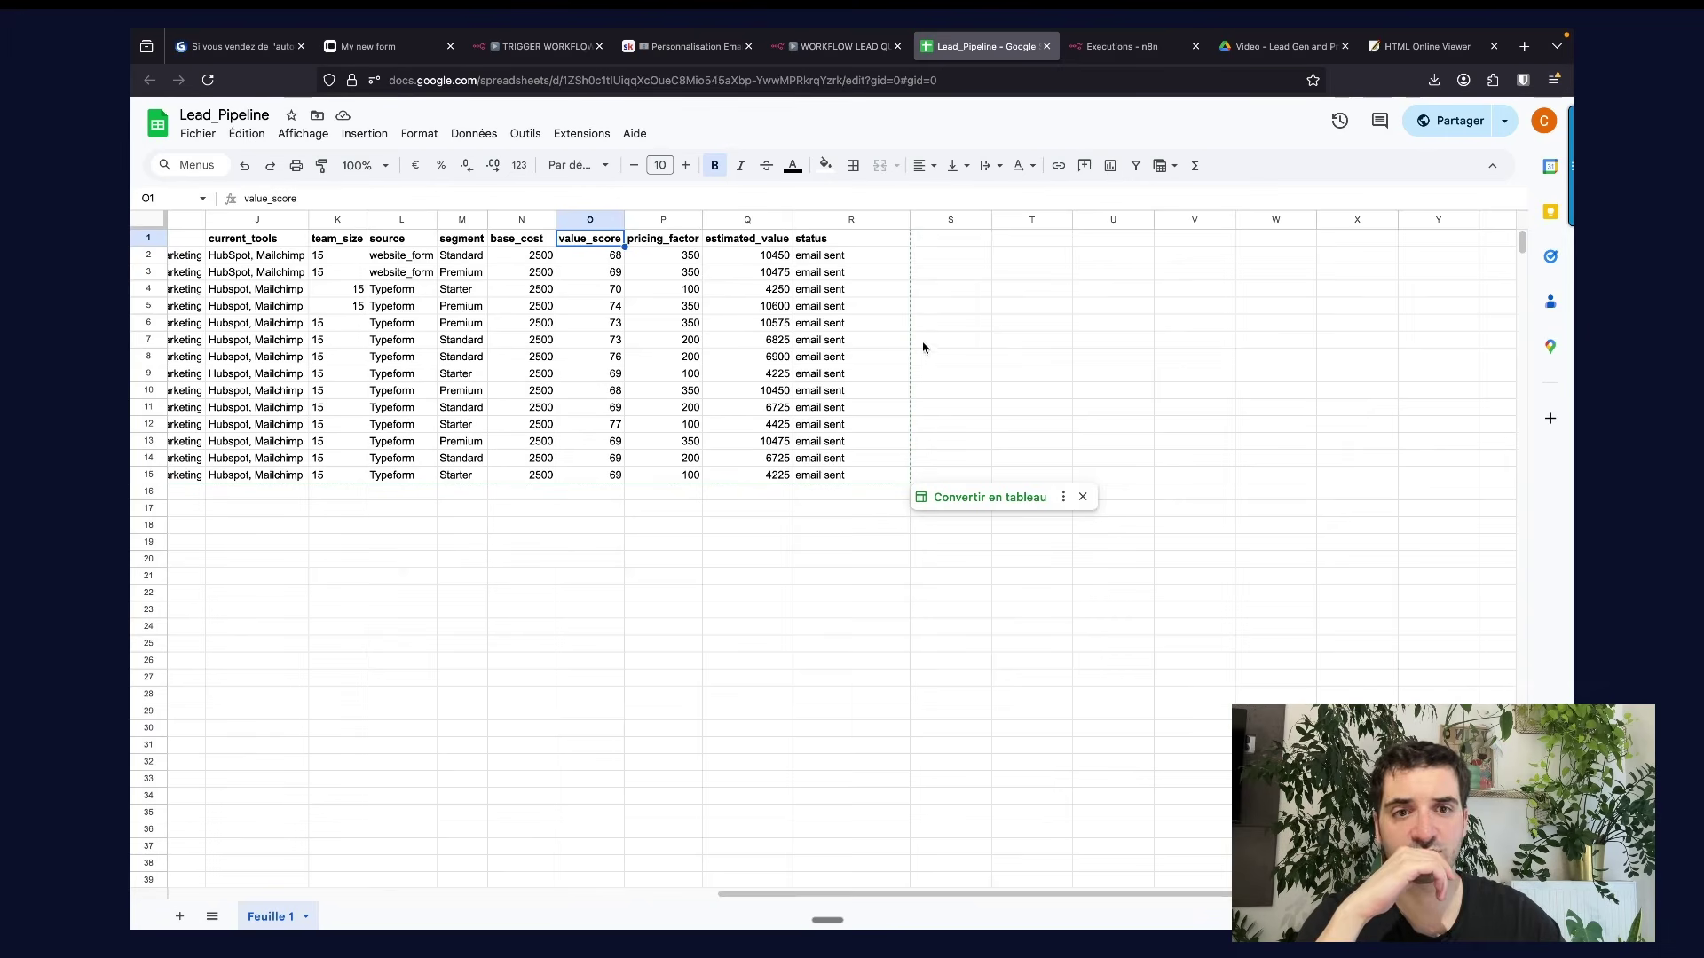
left_click(844, 462)
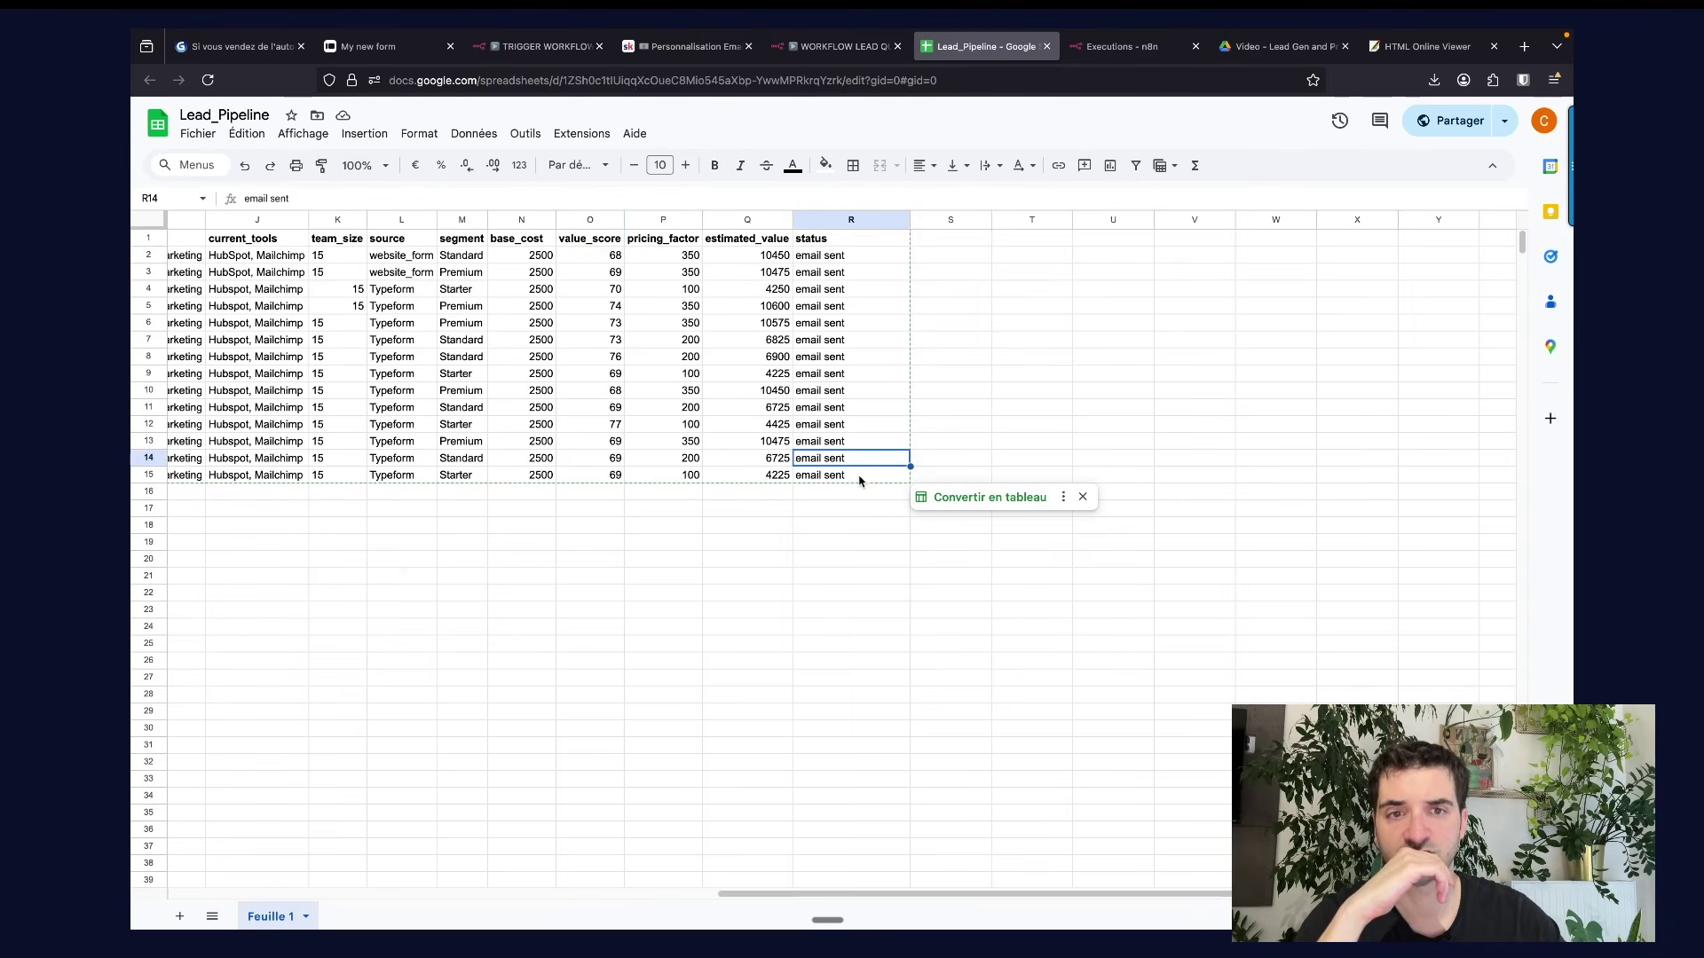
left_click(859, 479)
key("super+1")
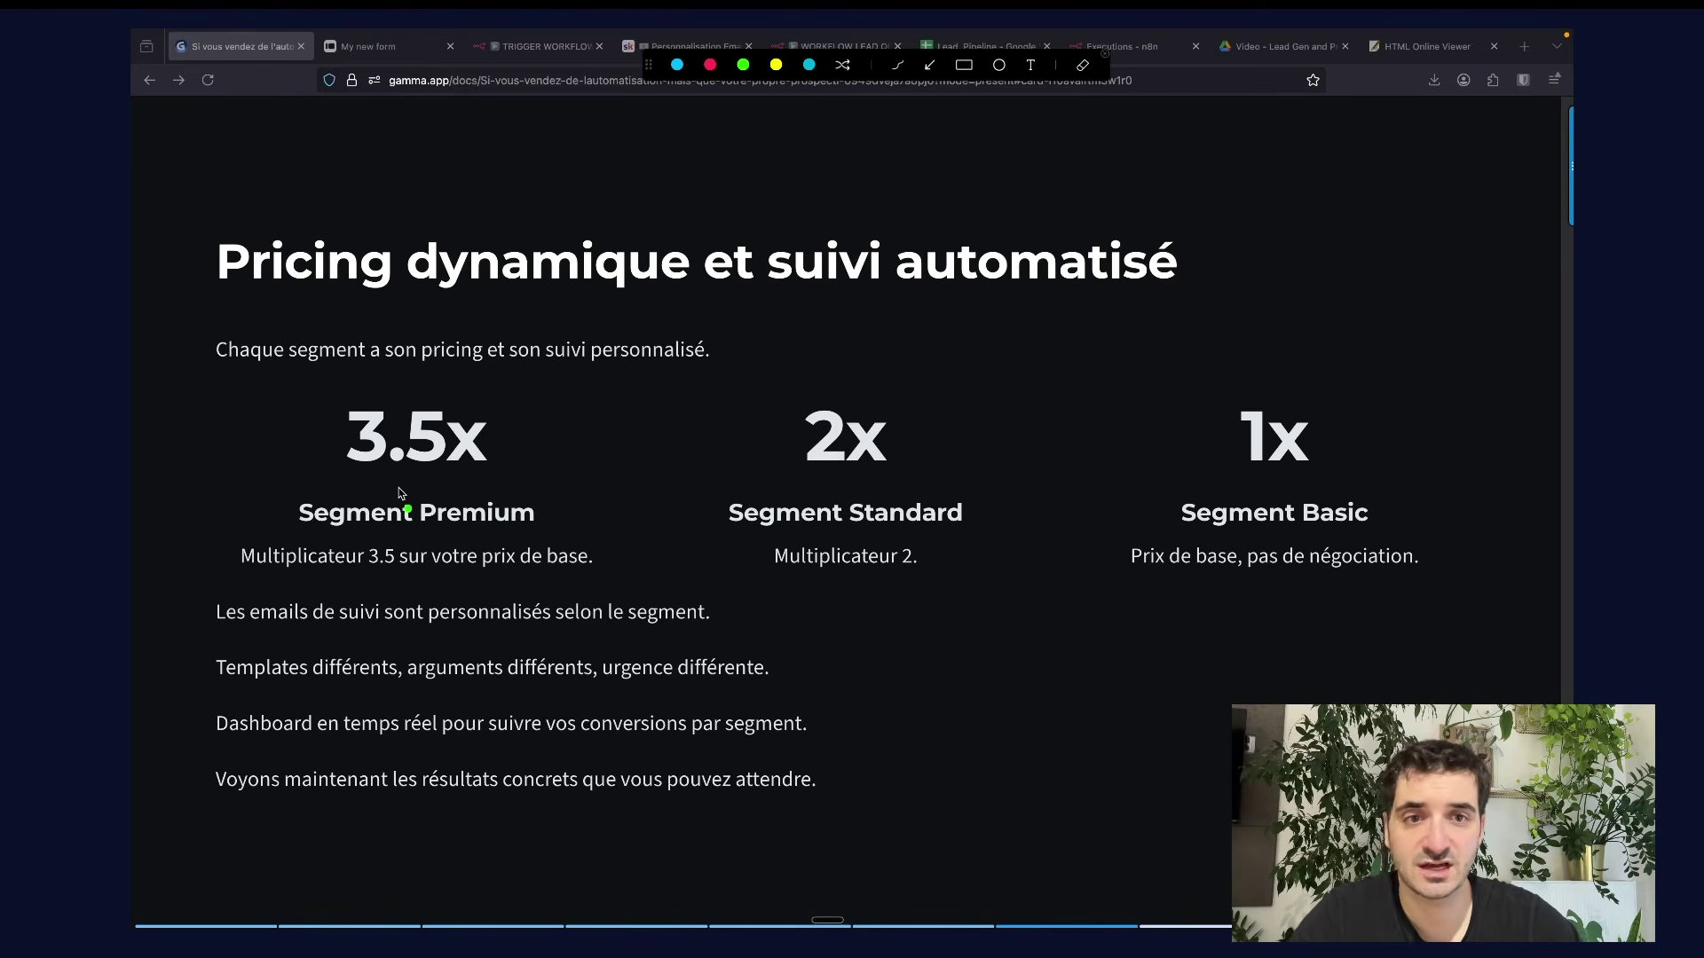
Underline the 3.5x Premium, 2x Standard and 1x Basic multipliers in green.
left_click_drag(399, 488, 492, 487)
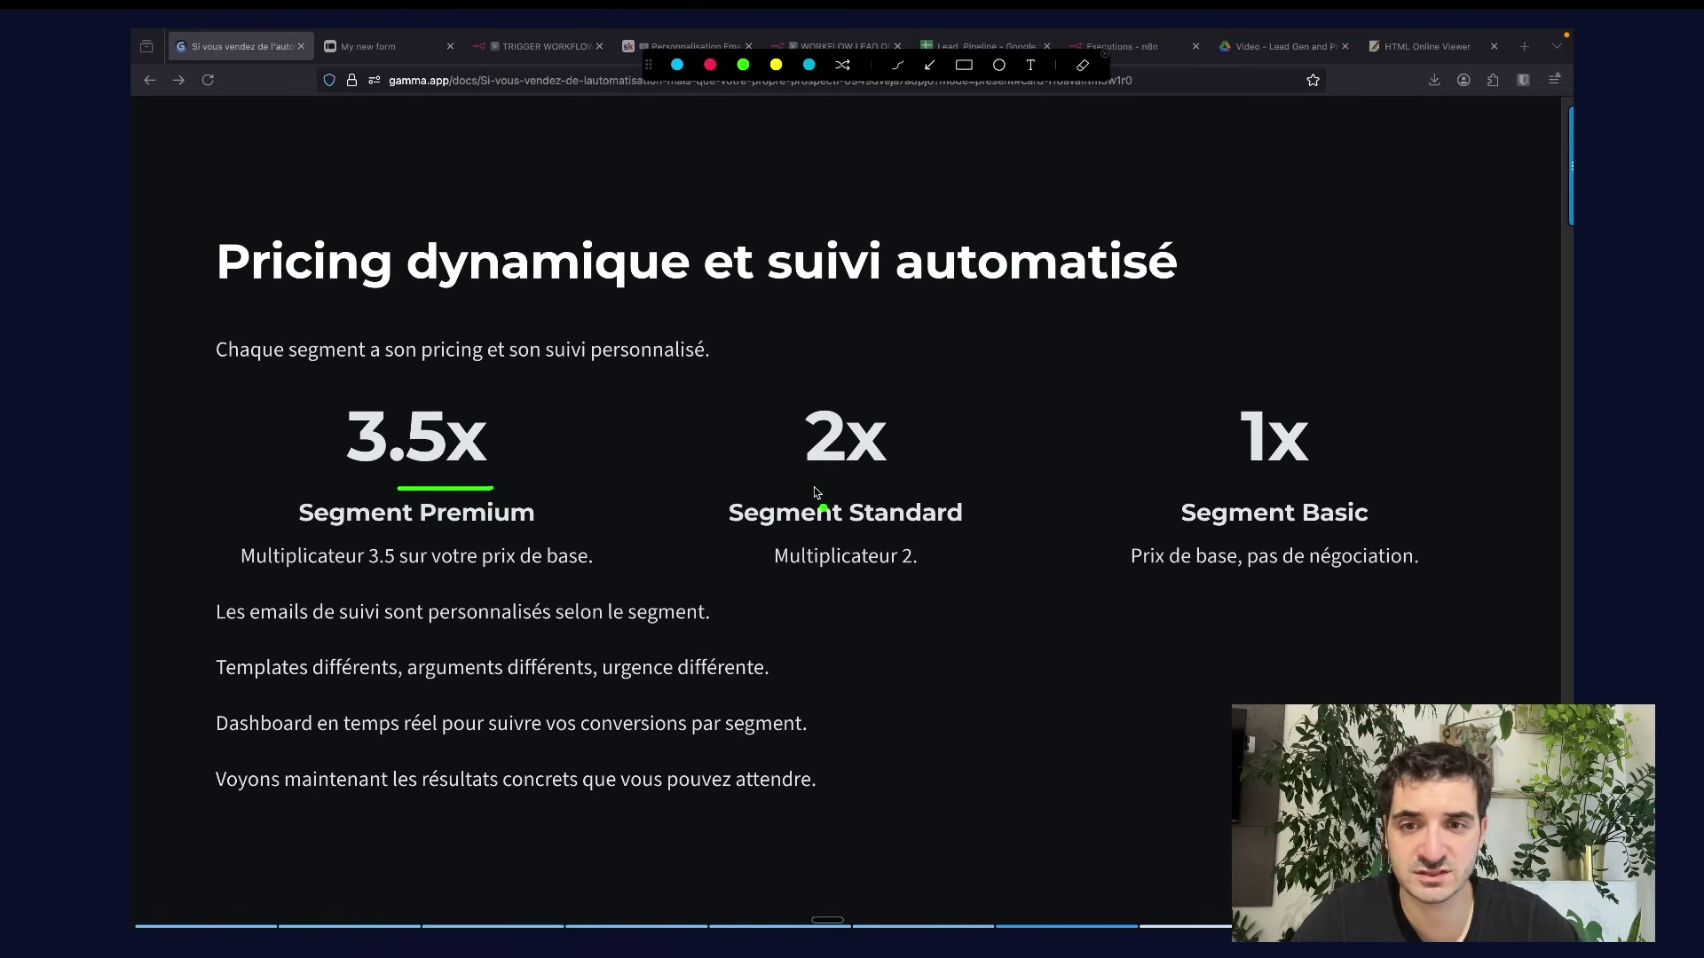
left_click_drag(812, 488, 915, 487)
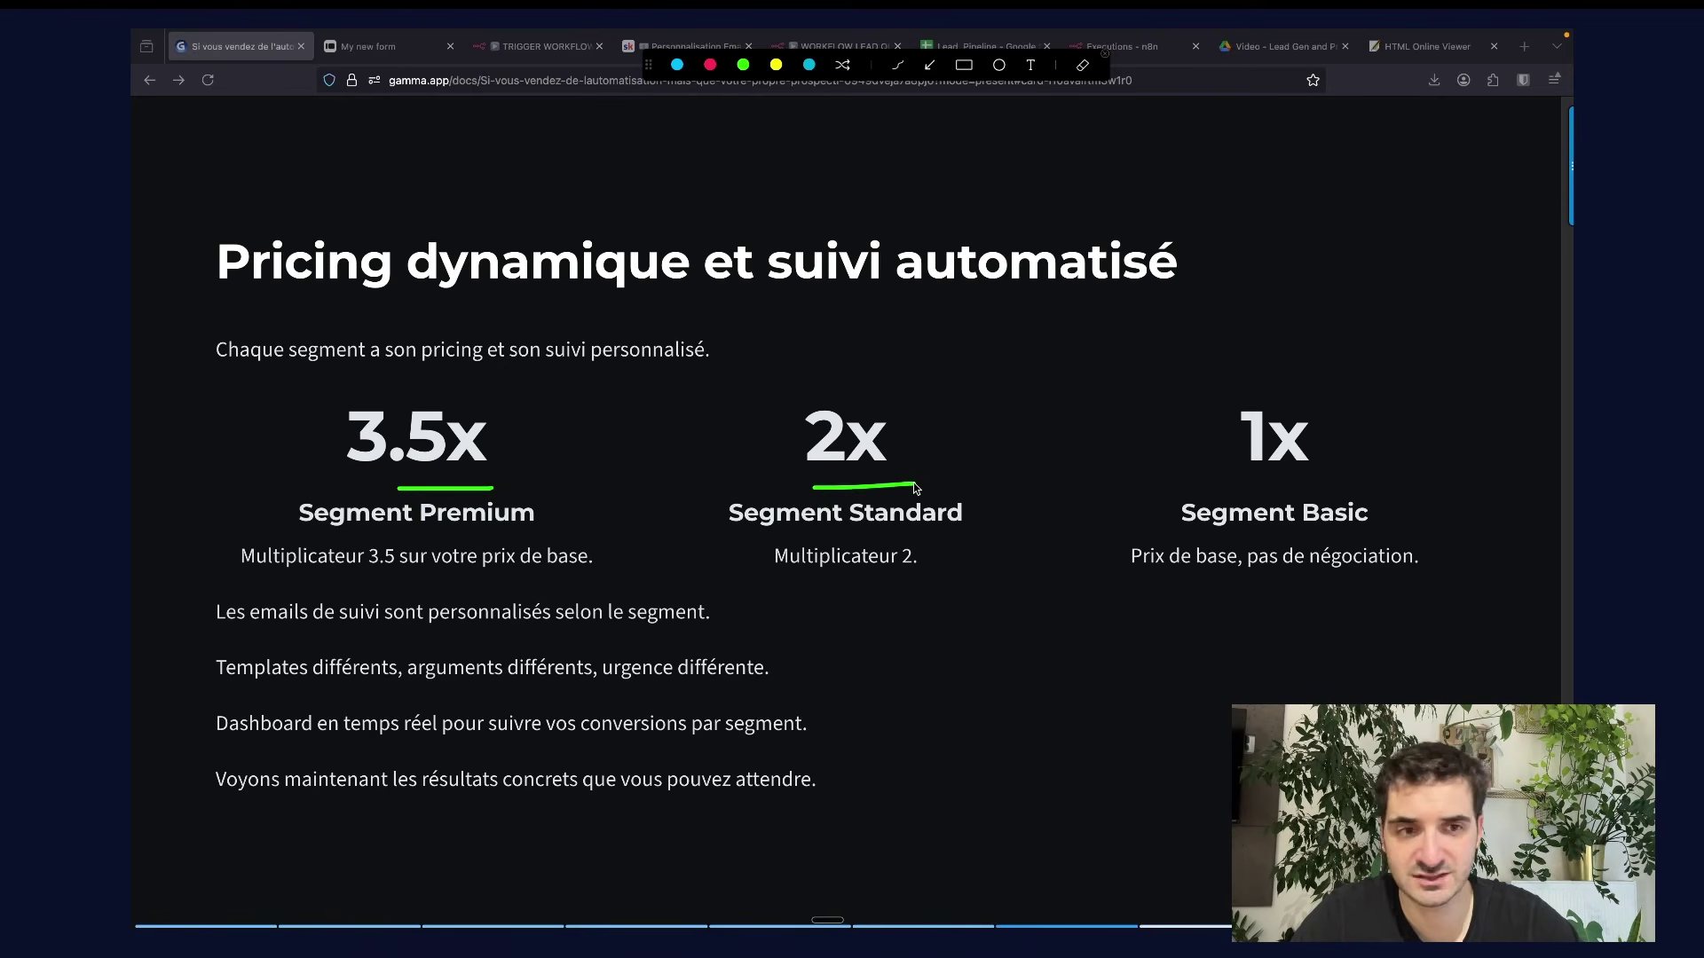
left_click_drag(1244, 487, 1338, 485)
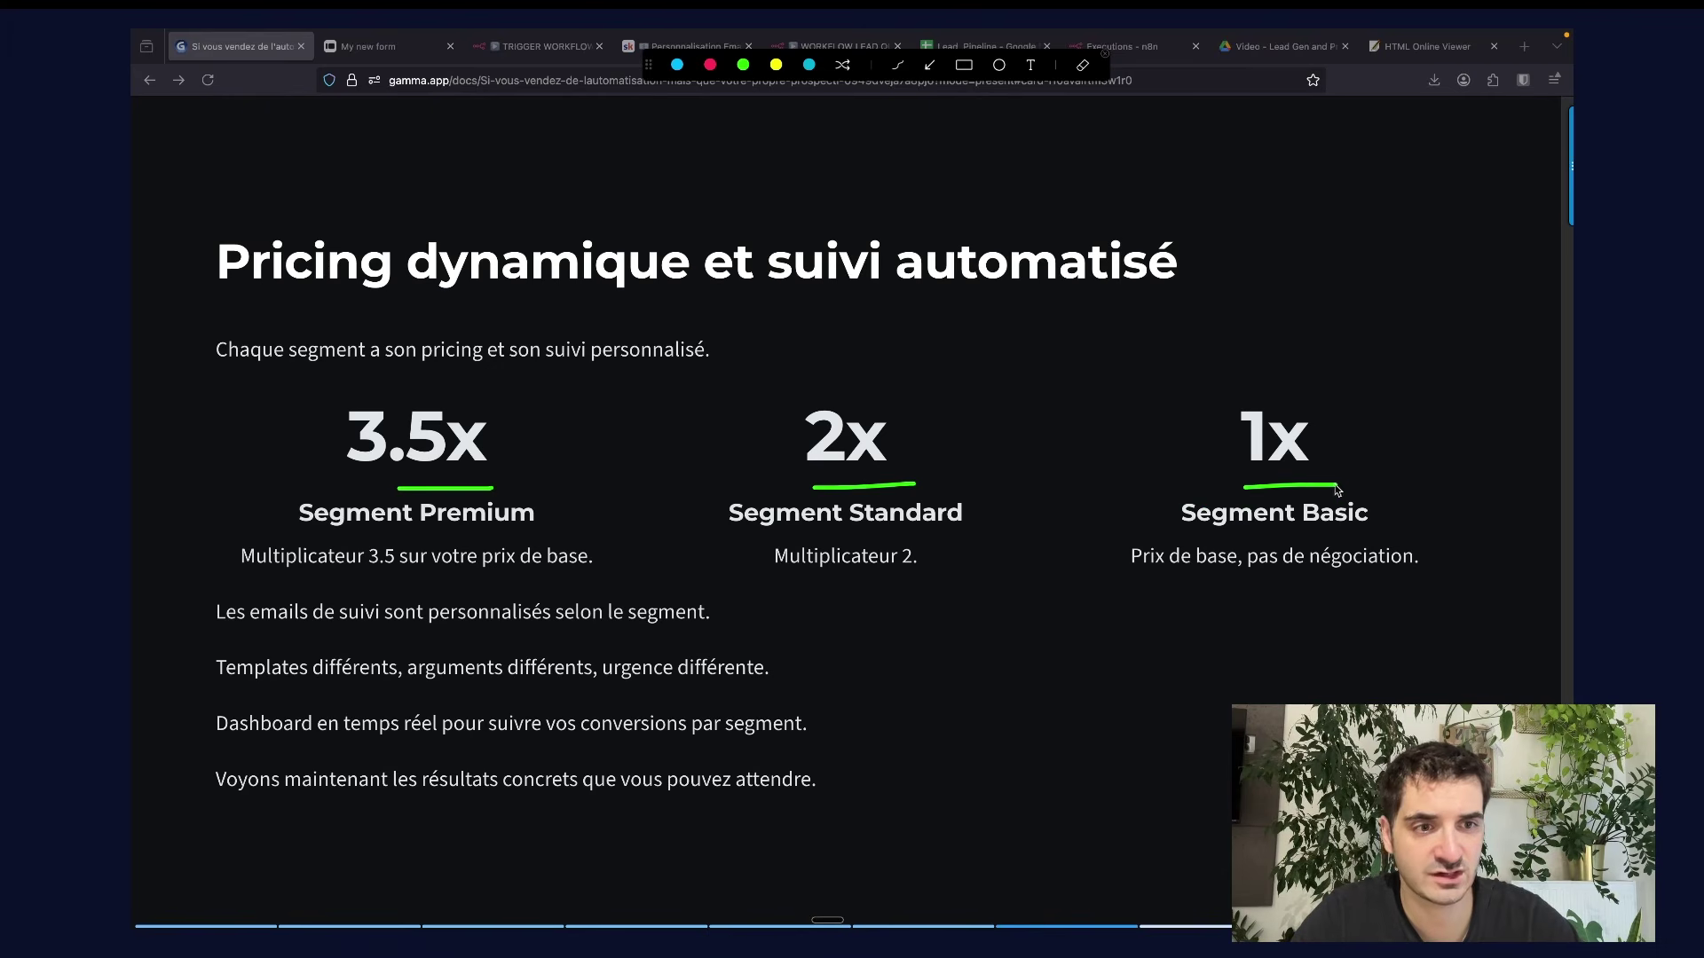